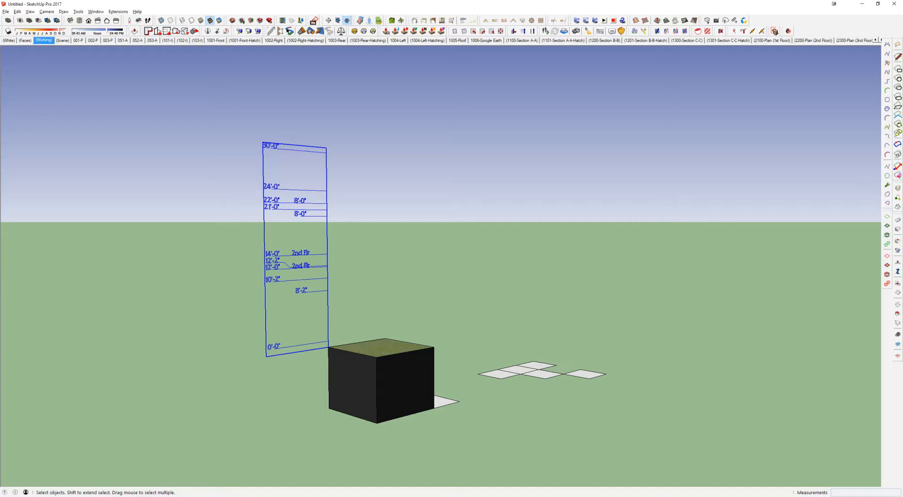
# Step: Review the layer list while switching to the (Scene) scene and back to (Working)
pyautogui.moveTo(902, 55); pyautogui.dragTo(470, 82)
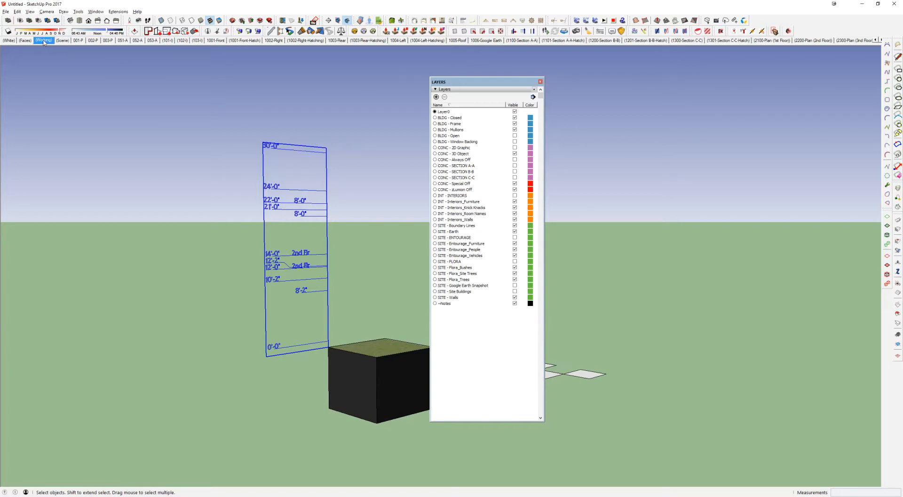
pyautogui.click(63, 40)
pyautogui.click(47, 41)
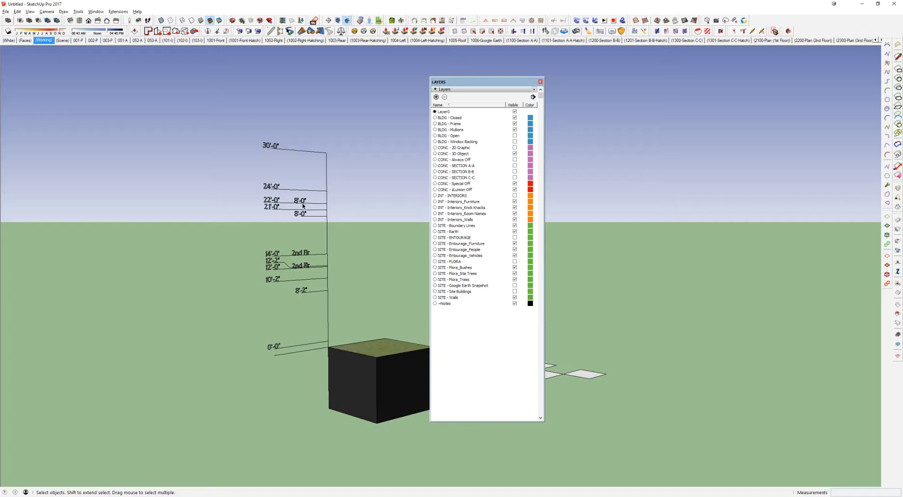
# Step: Select the elevation tag component beside the box and open it for editing
pyautogui.click(326, 256)
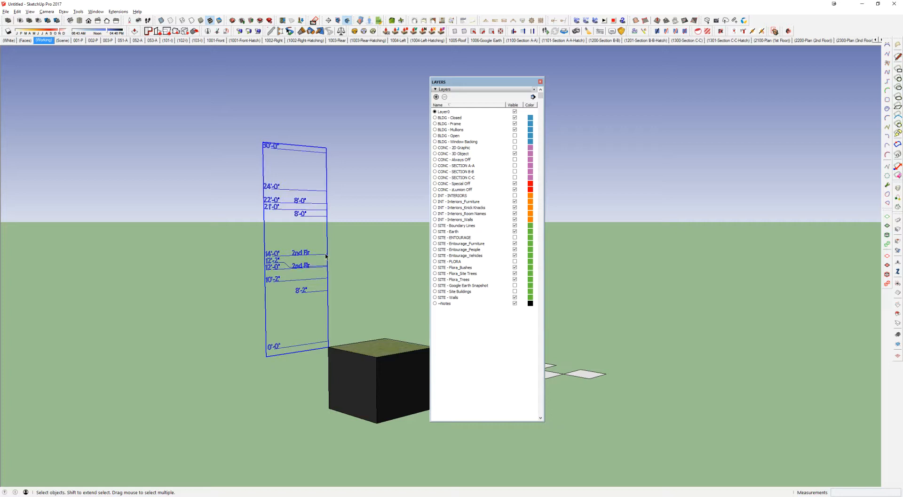
pyautogui.moveTo(488, 83); pyautogui.dragTo(902, 96)
pyautogui.rightClick(270, 200)
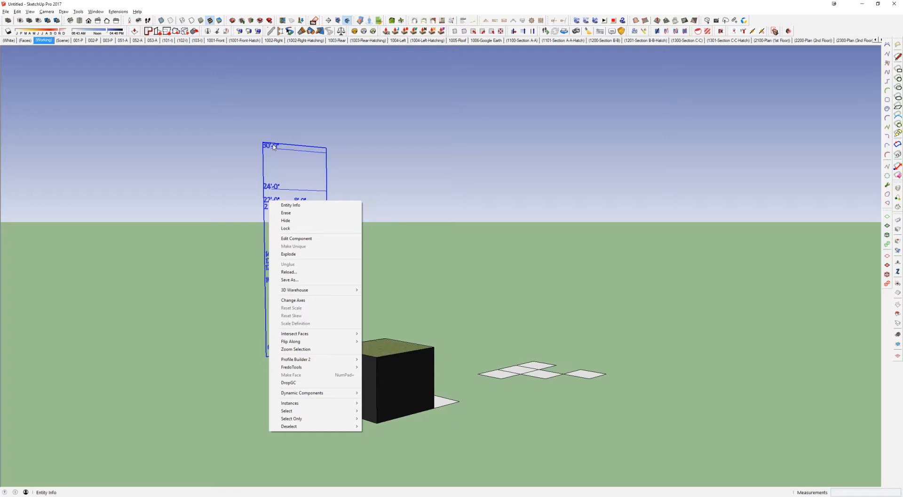
pyautogui.click(378, 193)
pyautogui.moveTo(332, 297); pyautogui.dragTo(320, 306, button='middle')
pyautogui.click(310, 280)
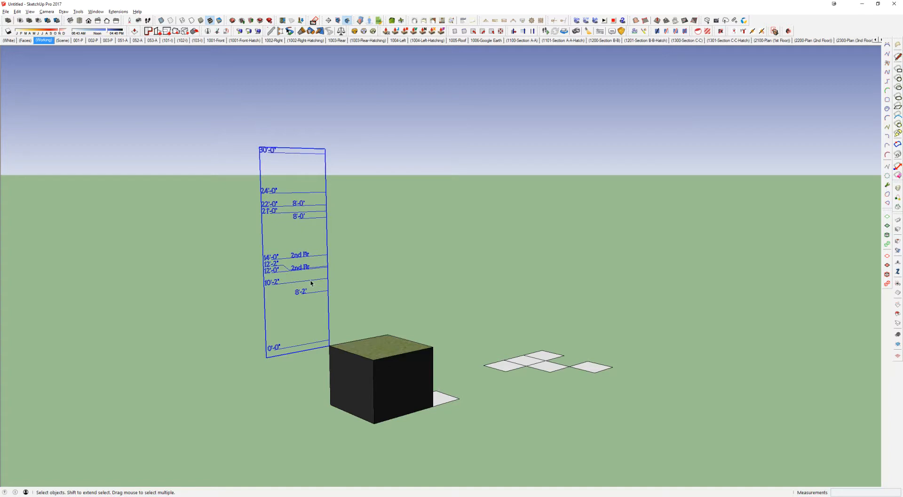
pyautogui.scroll(3, 310, 280)
pyautogui.doubleClick(310, 282)
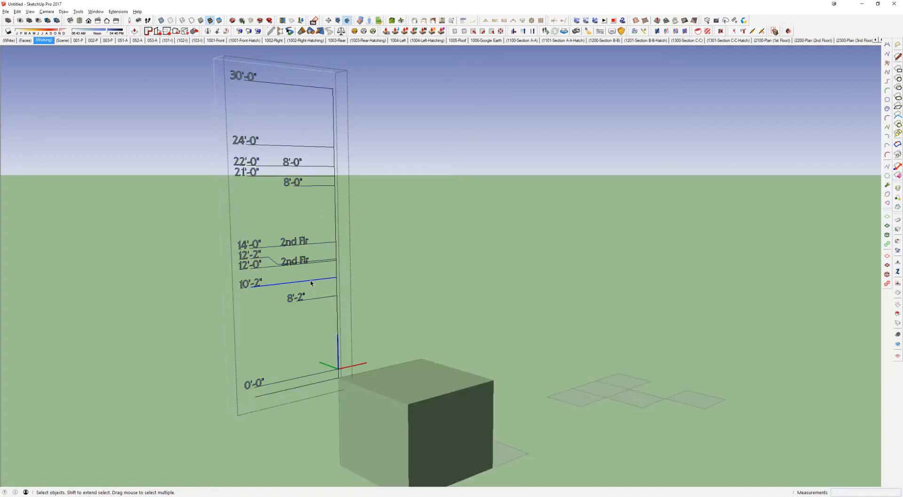
# Step: Examine the height and 2nd Flr labels inside the component, highlighting the 12'-0" and 14'-0" tags
pyautogui.scroll(2, 311, 283)
pyautogui.moveTo(311, 282); pyautogui.dragTo(367, 263, button='middle')
pyautogui.click(362, 254)
pyautogui.click(336, 254)
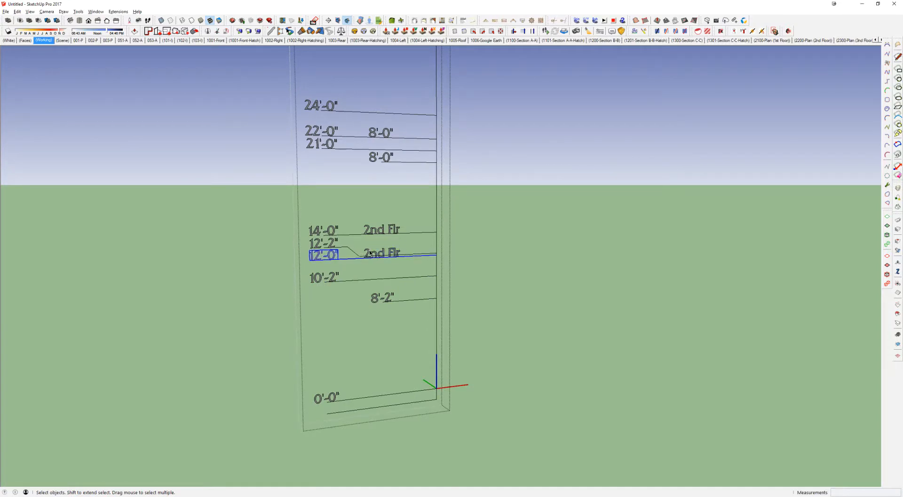
pyautogui.click(336, 234)
pyautogui.scroll(-1, 370, 257)
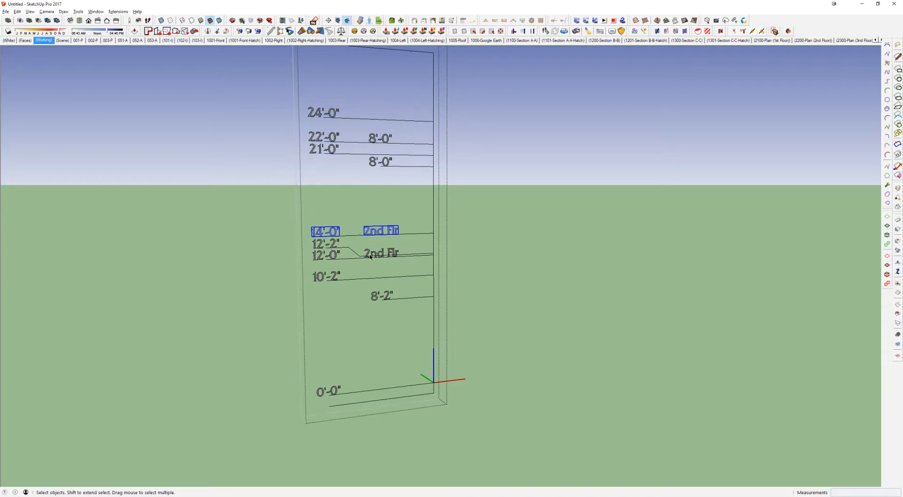
pyautogui.scroll(-1, 370, 256)
pyautogui.keyDown('shift'); pyautogui.moveTo(370, 256); pyautogui.dragTo(370, 288, button='middle'); pyautogui.keyUp('shift')
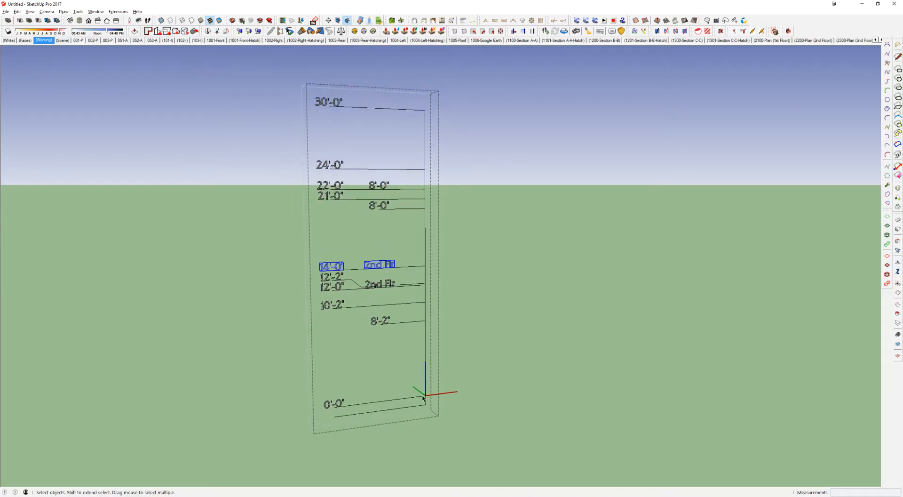
pyautogui.press('l')
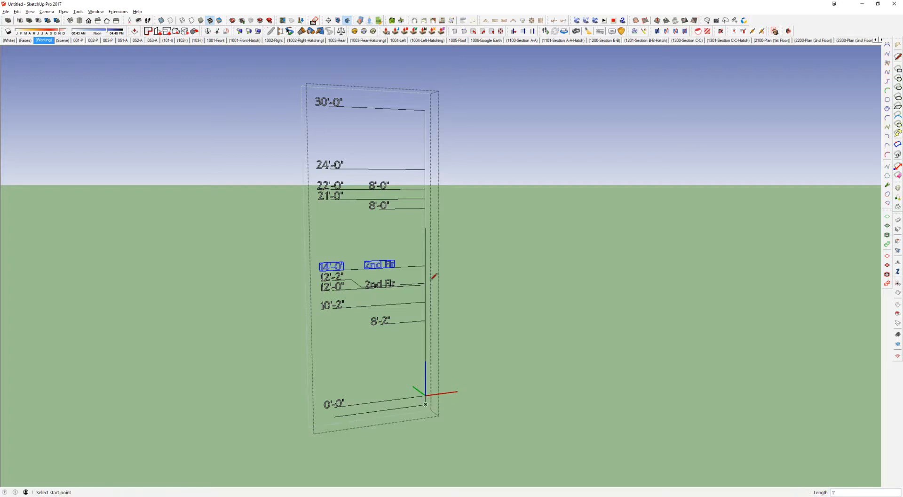
pyautogui.press('space')
pyautogui.moveTo(362, 129); pyautogui.dragTo(362, 129)
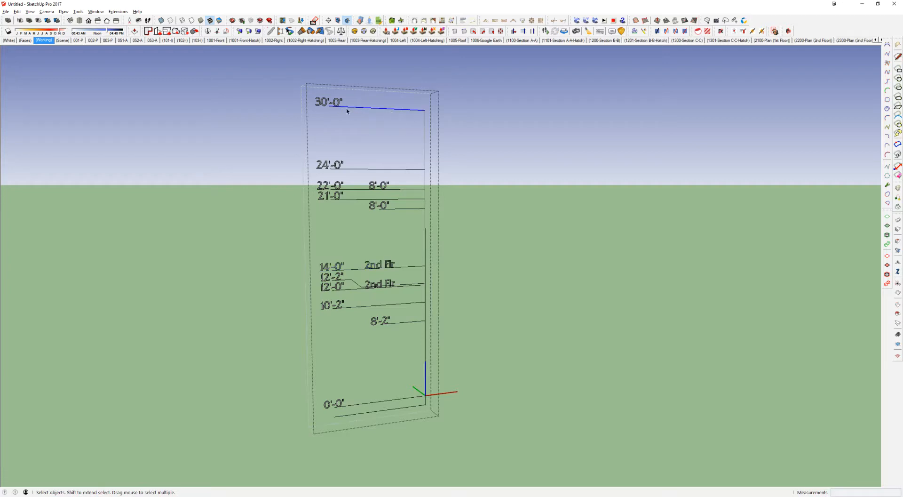
# Step: Try moving the 30'-0" level line downward, then undo the last change and reselect the line
pyautogui.doubleClick(411, 111)
pyautogui.click(411, 111)
pyautogui.press('Escape')
pyautogui.press('m')
pyautogui.click(385, 109)
pyautogui.click(387, 149)
pyautogui.press('space')
pyautogui.click(425, 118)
pyautogui.hotkey('ctrl', 'z')
pyautogui.click(408, 111)
# Step: Switch to the already open Blocks - Misc - Elevation Tags.skp model
pyautogui.moveTo(266, 493)
pyautogui.moveTo(201, 476)
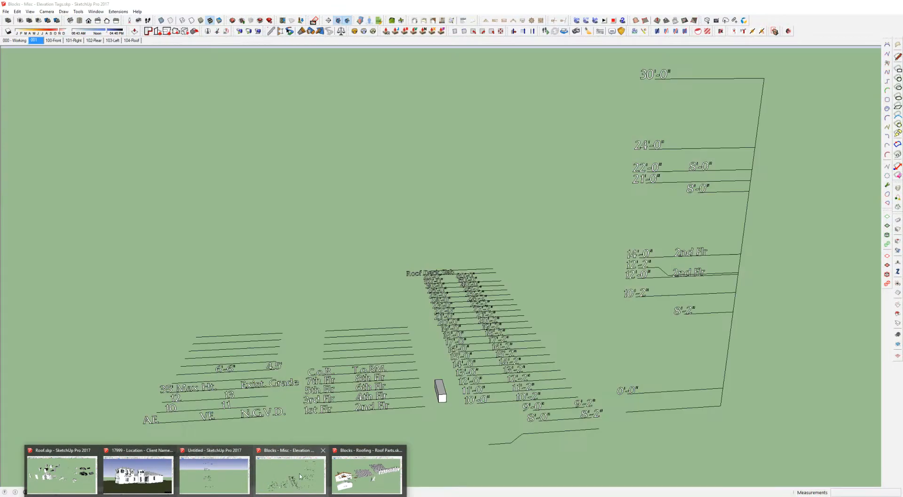
pyautogui.click(300, 476)
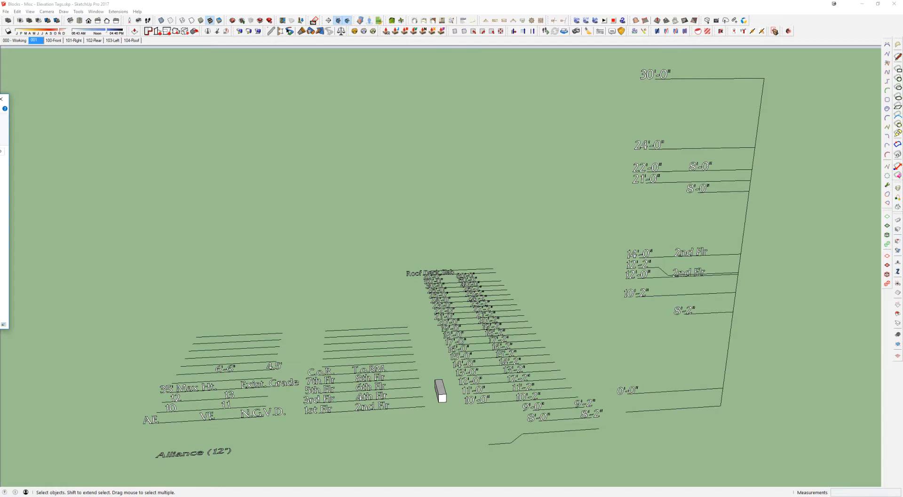
# Step: Locate Blocks - Misc - Elevation Tags.skp on the M:\ drive under Library - SketchUp, in the ~LIBRARY COLLECTIONS folder
pyautogui.click(418, 193)
pyautogui.write('M:\\')
pyautogui.press('Return')
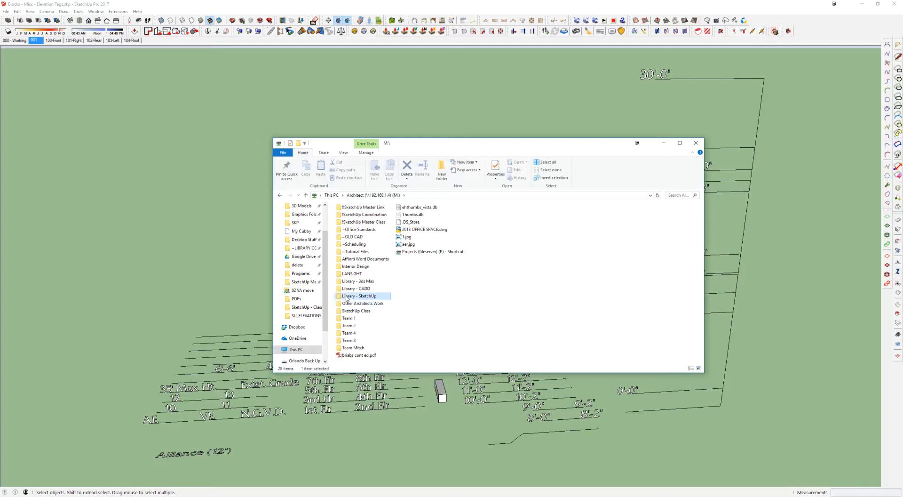
pyautogui.doubleClick(347, 296)
pyautogui.click(358, 214)
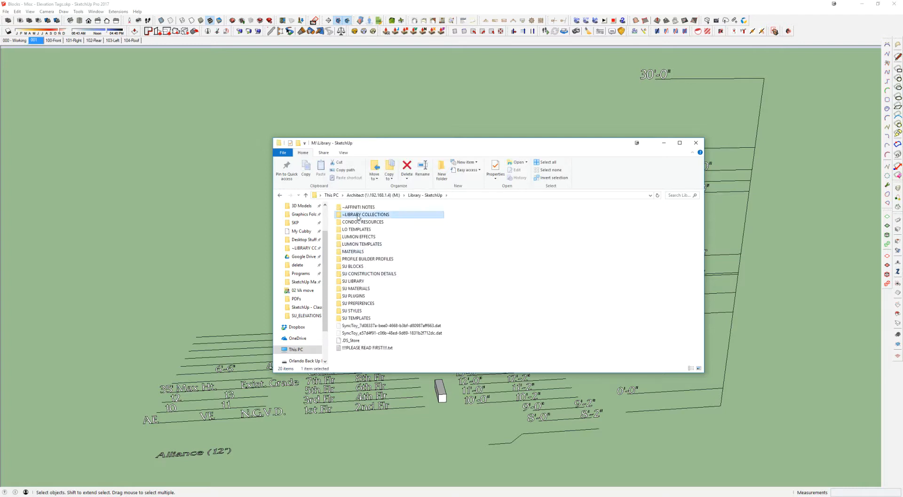
pyautogui.doubleClick(358, 215)
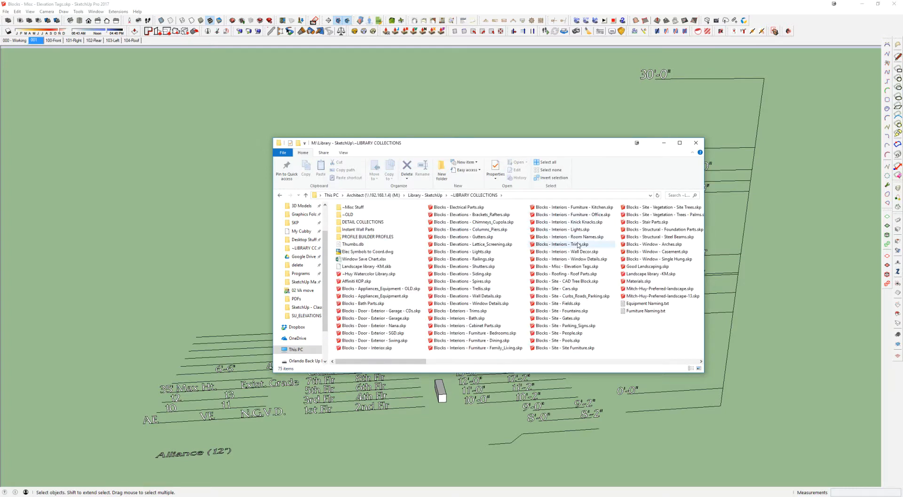
pyautogui.click(581, 267)
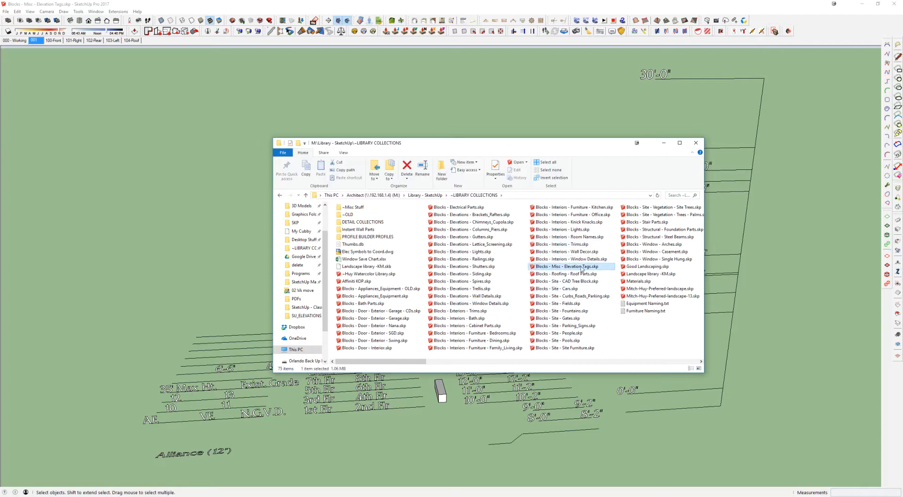
pyautogui.moveTo(579, 144); pyautogui.dragTo(0, 133)
# Step: Examine the rows of ready-made height tags, from 8'-0" up to 80'-0" and Roof Deck Slab
pyautogui.moveTo(459, 295)
pyautogui.mouseDown(button='middle')
pyautogui.moveTo(298, 264)
pyautogui.moveTo(416, 139)
pyautogui.mouseUp(button='middle')
pyautogui.moveTo(415, 130); pyautogui.dragTo(411, 145)
pyautogui.moveTo(411, 145); pyautogui.dragTo(454, 190, button='middle')
pyautogui.scroll(-2, 455, 190)
pyautogui.moveTo(501, 87); pyautogui.dragTo(443, 365)
pyautogui.scroll(2, 441, 335)
pyautogui.moveTo(433, 258); pyautogui.dragTo(436, 251, button='middle')
pyautogui.moveTo(339, 320); pyautogui.dragTo(493, 282, button='middle')
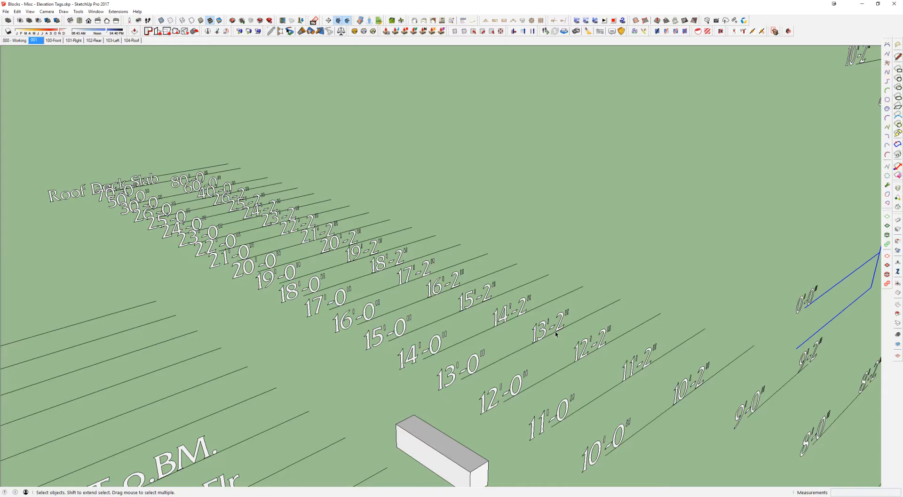
pyautogui.scroll(-2, 556, 331)
pyautogui.moveTo(556, 331)
pyautogui.keyDown('shift'); pyautogui.mouseDown(button='middle')
pyautogui.moveTo(516, 266)
pyautogui.moveTo(305, 270)
pyautogui.mouseUp(button='middle'); pyautogui.keyUp('shift')
# Step: Examine the floor name, C.o.R. and grade tags, highlighting the C.o.R. tag, and compare them with the elevation stack
pyautogui.click(224, 275)
pyautogui.moveTo(223, 275); pyautogui.dragTo(292, 257, button='middle')
pyautogui.scroll(-2, 302, 357)
pyautogui.keyDown('shift'); pyautogui.moveTo(319, 345); pyautogui.dragTo(371, 305, button='middle'); pyautogui.keyUp('shift')
pyautogui.scroll(-2, 272, 284)
pyautogui.scroll(-1, 271, 284)
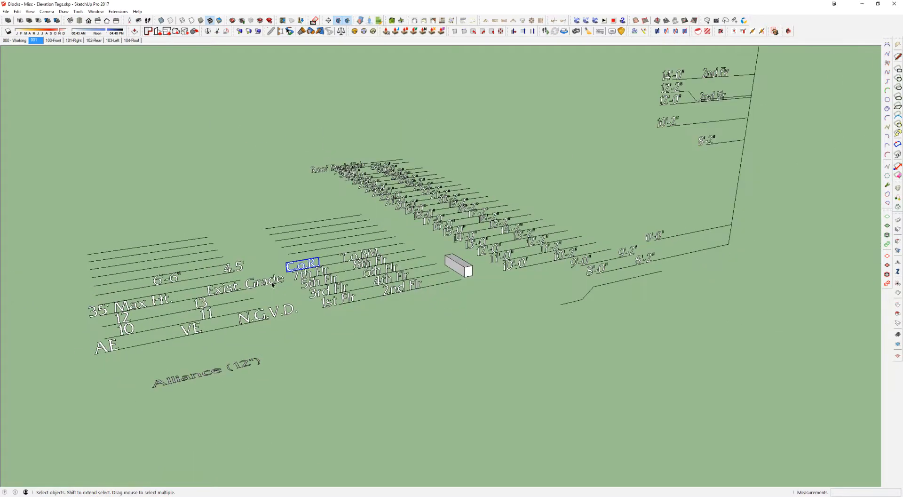
pyautogui.moveTo(694, 180); pyautogui.dragTo(593, 189, button='middle')
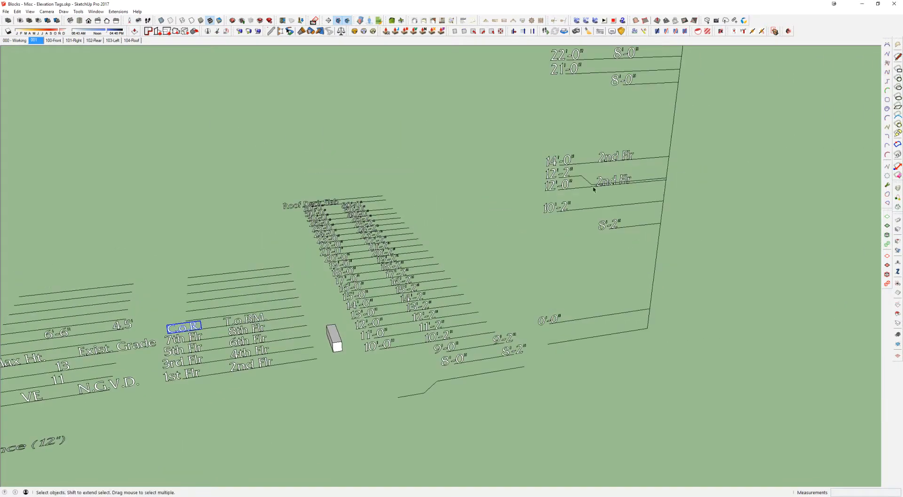
# Step: Move the 10'-0" height tag from the tag rows onto the 10'-2" line of the elevation stack
pyautogui.scroll(2, 408, 307)
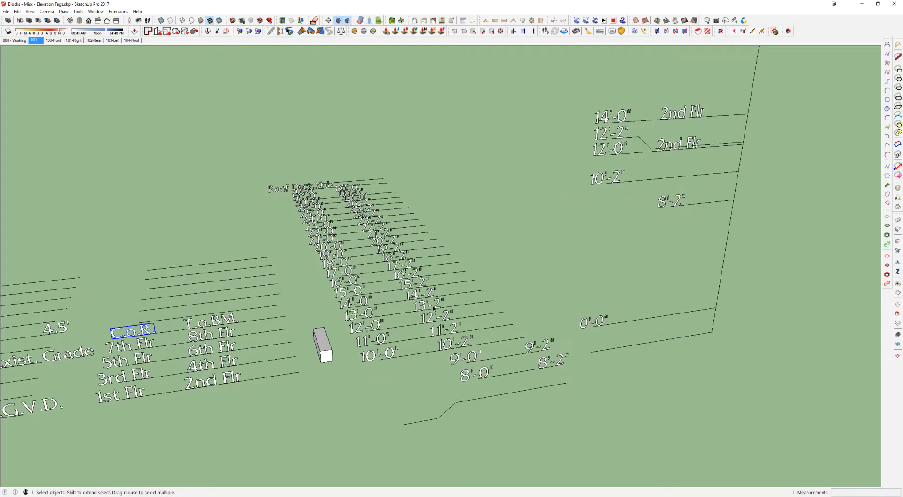
pyautogui.scroll(1, 404, 348)
pyautogui.click(404, 351)
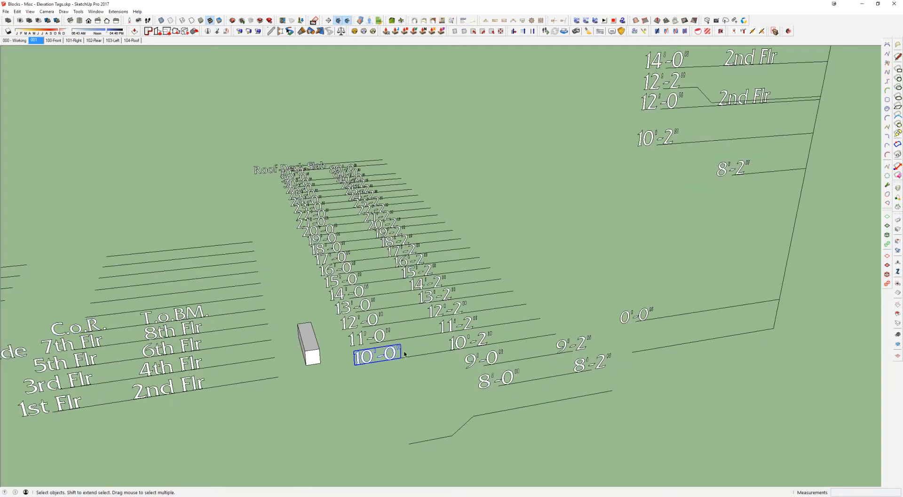
pyautogui.click(390, 371)
pyautogui.press('m')
pyautogui.scroll(4, 380, 363)
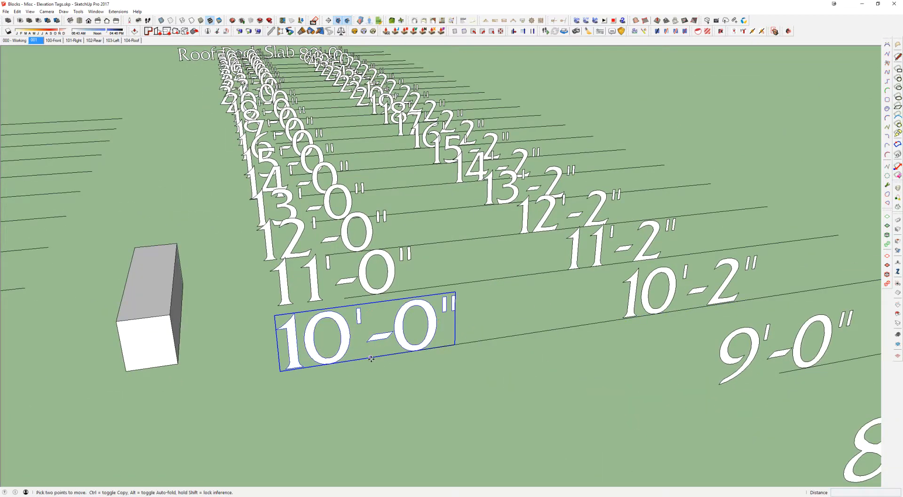
pyautogui.click(372, 358)
pyautogui.scroll(-10, 532, 233)
pyautogui.scroll(5, 491, 259)
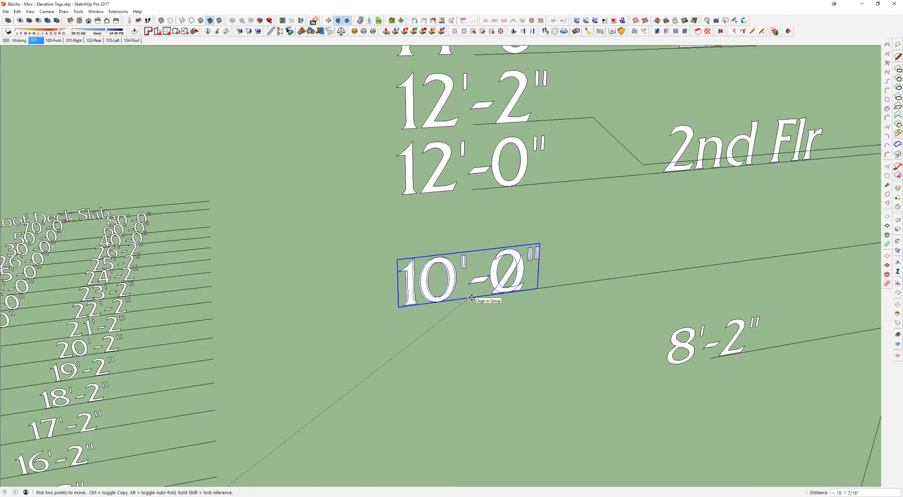
pyautogui.click(471, 297)
# Step: Erase the overlapping 10'-0" and 10'-2" text from the line below 12'-0" in the elevation stack
pyautogui.press('e')
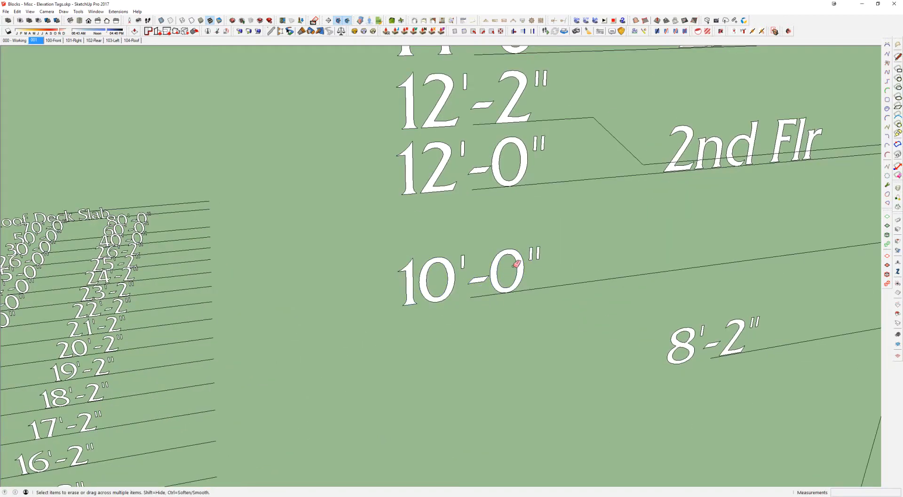
pyautogui.scroll(-2, 515, 265)
pyautogui.click(511, 267)
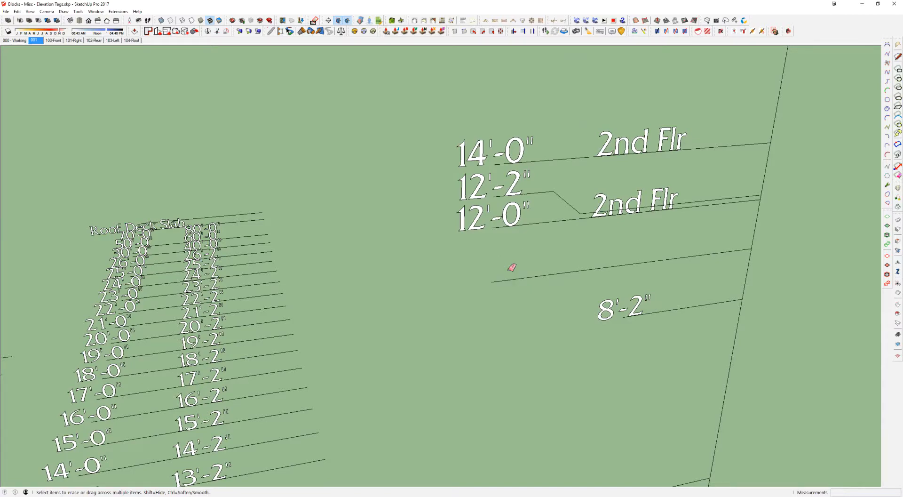
# Step: Move the 11'-2" tag from the tag rows onto the unlabelled line below 12'-0" and deselect it
pyautogui.moveTo(509, 269); pyautogui.dragTo(659, 146, button='middle')
pyautogui.moveTo(376, 400)
pyautogui.mouseDown(button='middle')
pyautogui.moveTo(427, 250)
pyautogui.moveTo(390, 327)
pyautogui.mouseUp(button='middle')
pyautogui.scroll(3, 408, 262)
pyautogui.press('space')
pyautogui.click(383, 262)
pyautogui.scroll(3, 396, 321)
pyautogui.press('m')
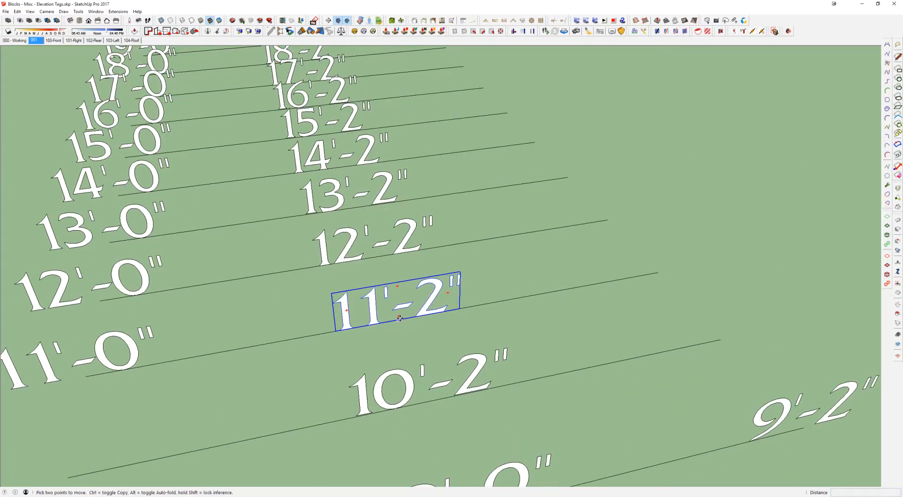
pyautogui.click(398, 318)
pyautogui.scroll(-5, 494, 261)
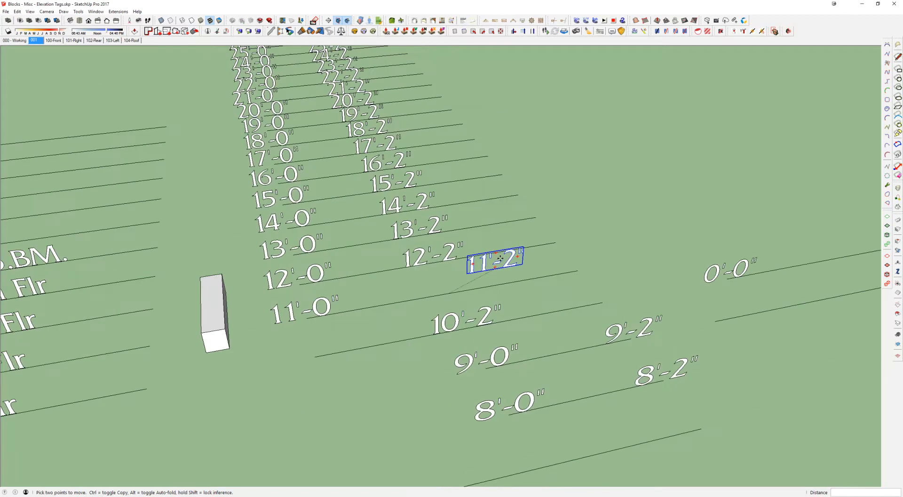
pyautogui.click(512, 269)
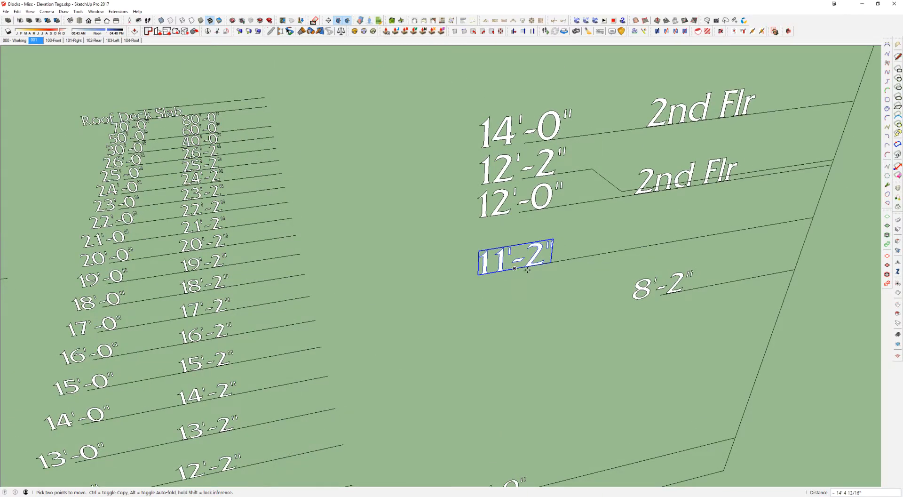
pyautogui.scroll(2, 531, 267)
pyautogui.moveTo(532, 267); pyautogui.dragTo(510, 230, button='middle')
pyautogui.press('space')
pyautogui.click(543, 277)
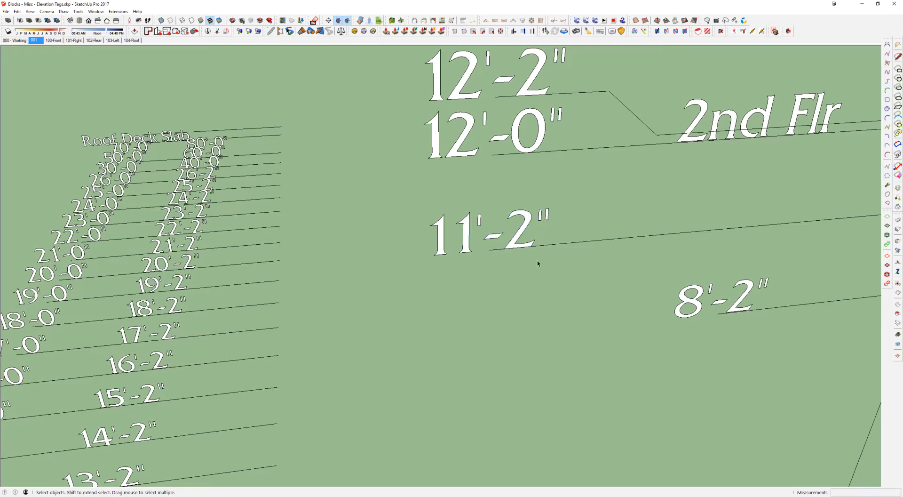
# Step: Select the 8'-2" tag together with its line in the elevation stack
pyautogui.scroll(-8, 542, 277)
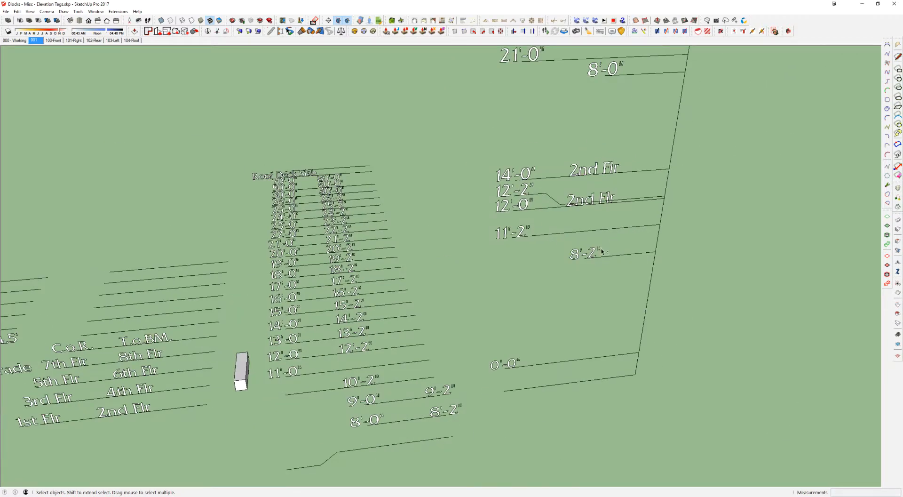
pyautogui.keyDown('shift'); pyautogui.moveTo(602, 250); pyautogui.dragTo(484, 218, button='middle'); pyautogui.keyUp('shift')
pyautogui.scroll(3, 485, 217)
pyautogui.click(483, 225)
pyautogui.click(532, 230)
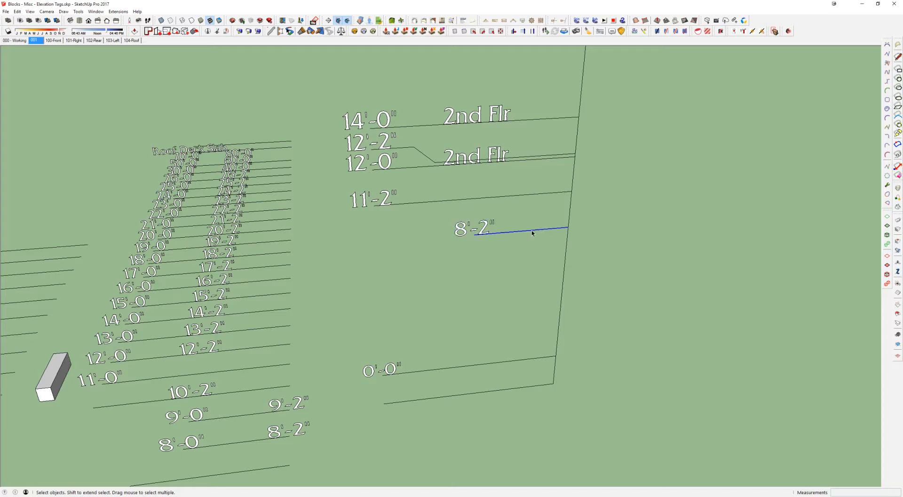
pyautogui.moveTo(502, 227); pyautogui.dragTo(429, 254)
pyautogui.scroll(-2, 564, 230)
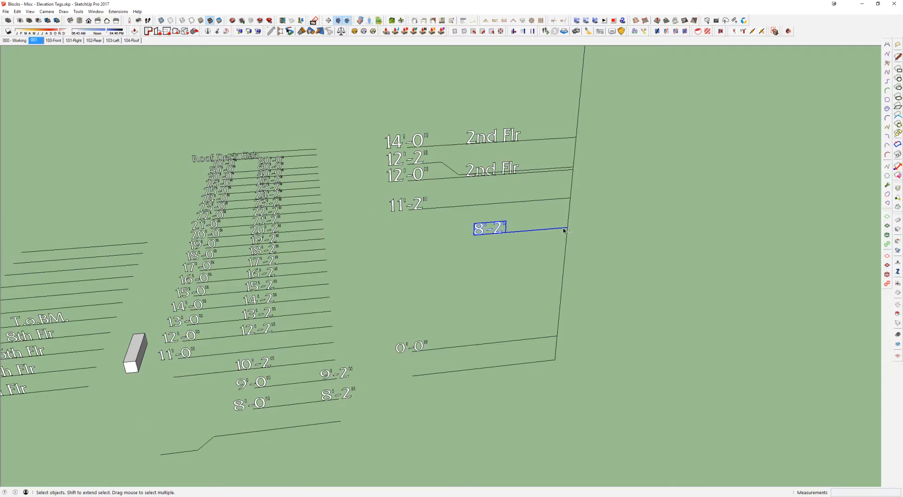
# Step: Highlight the 21'-0" and lower 8'-0" tags with their lines, leaving only the 8'-0" tag and line selected
pyautogui.moveTo(566, 230); pyautogui.dragTo(587, 214, button='middle')
pyautogui.keyDown('shift'); pyautogui.moveTo(558, 153); pyautogui.dragTo(530, 243, button='middle'); pyautogui.keyUp('shift')
pyautogui.scroll(-2, 536, 198)
pyautogui.scroll(2, 502, 176)
pyautogui.moveTo(508, 162); pyautogui.dragTo(356, 216)
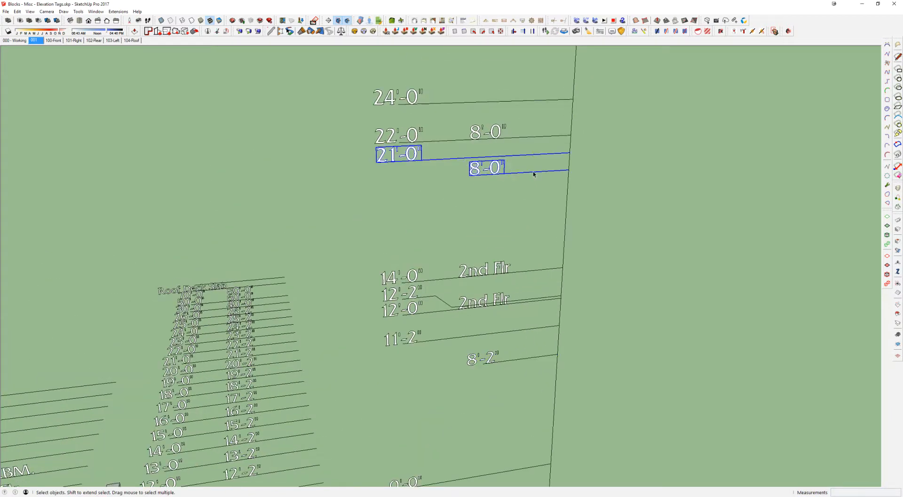
pyautogui.keyDown('shift'); pyautogui.click(504, 156); pyautogui.keyUp('shift')
pyautogui.scroll(-4, 543, 258)
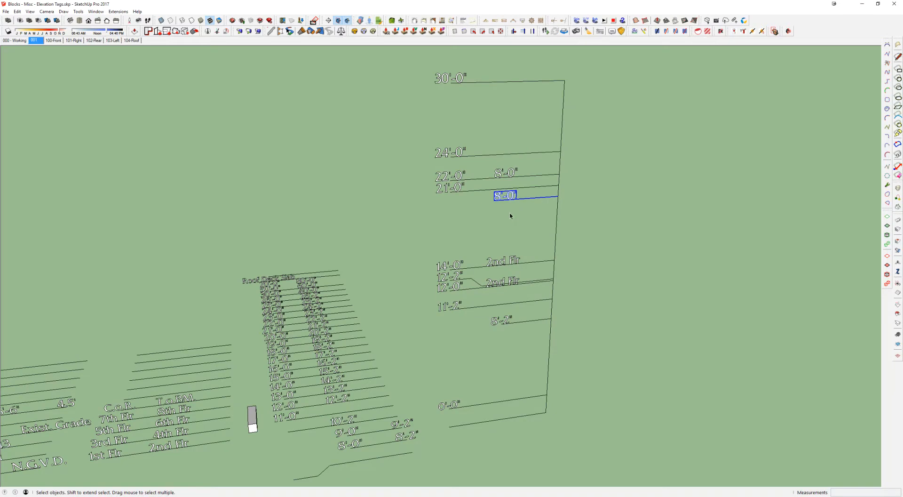
# Step: Select the 21'-0" tag in the elevation stack and close the Elevation Tags file without saving changes
pyautogui.scroll(1, 478, 250)
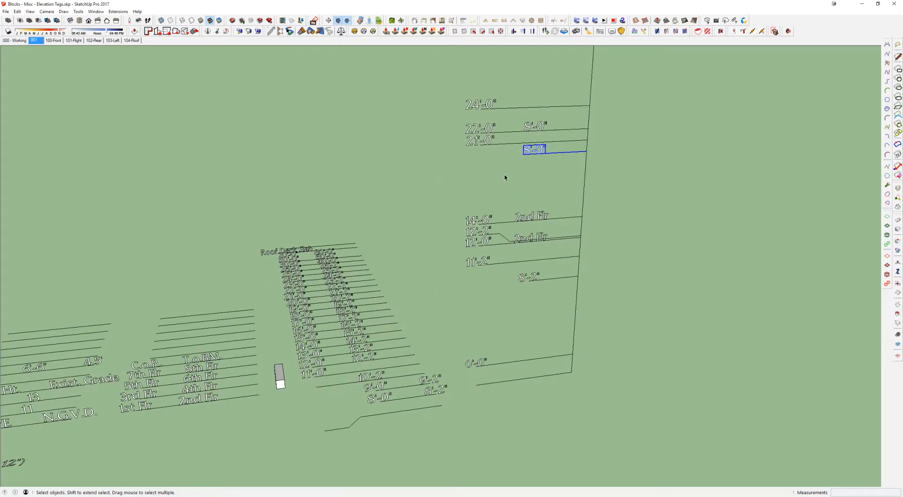
pyautogui.click(491, 141)
pyautogui.click(899, 7)
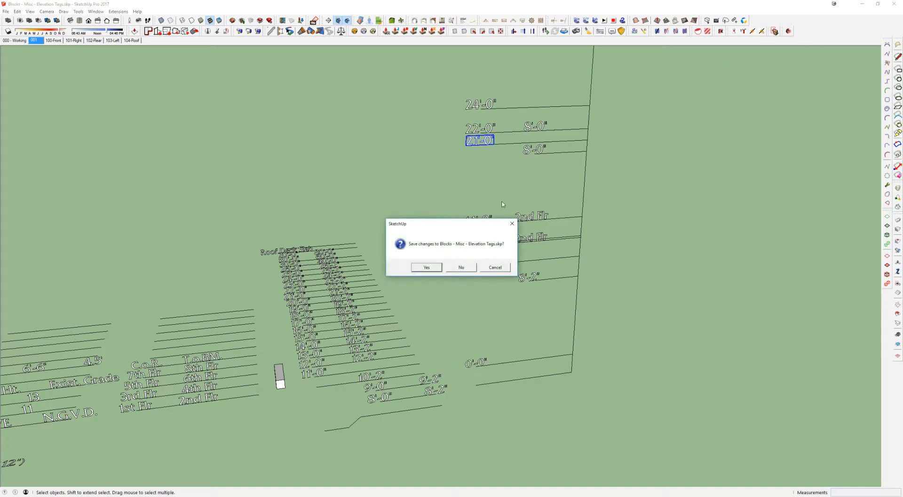
pyautogui.click(461, 267)
# Step: Select the elevation tag stack beside the block in the untitled model and close that model without saving
pyautogui.moveTo(407, 133); pyautogui.dragTo(401, 182, button='middle')
pyautogui.press('Escape')
pyautogui.scroll(-5, 403, 207)
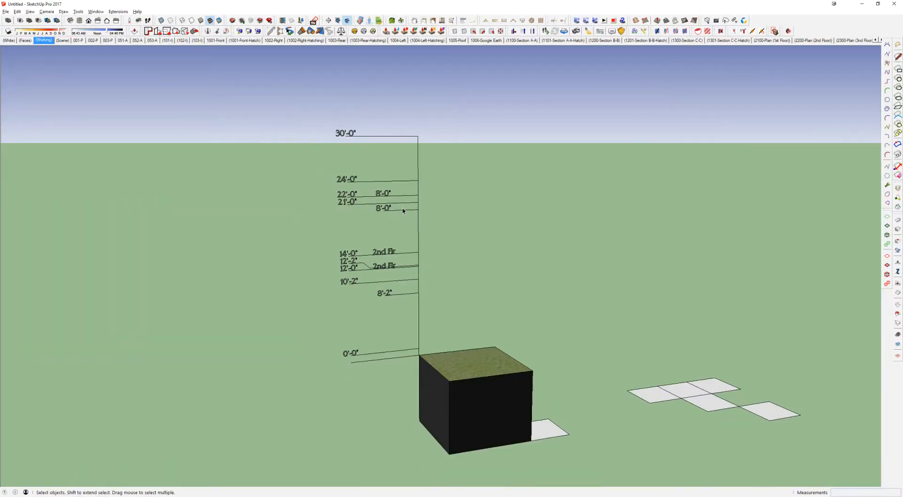
pyautogui.scroll(3, 421, 321)
pyautogui.moveTo(408, 276)
pyautogui.mouseDown(button='middle')
pyautogui.moveTo(421, 320)
pyautogui.moveTo(373, 346)
pyautogui.mouseUp(button='middle')
pyautogui.click(270, 237)
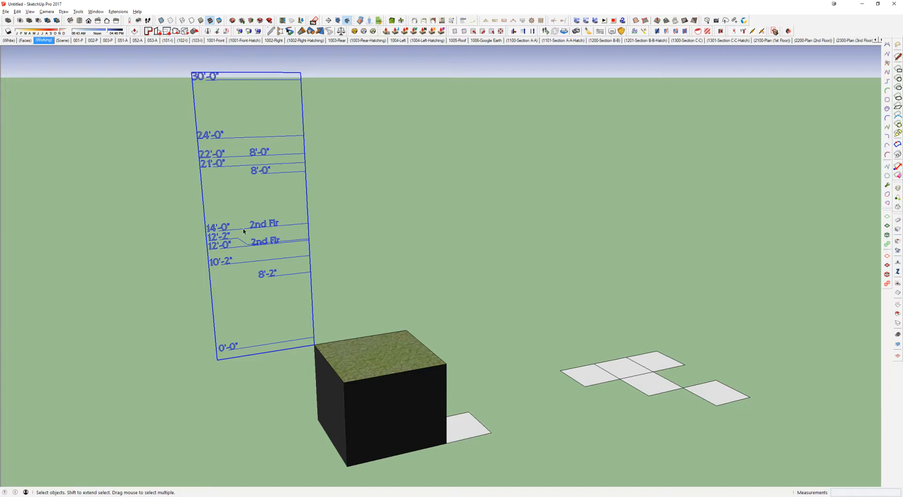
pyautogui.click(898, 4)
pyautogui.click(454, 267)
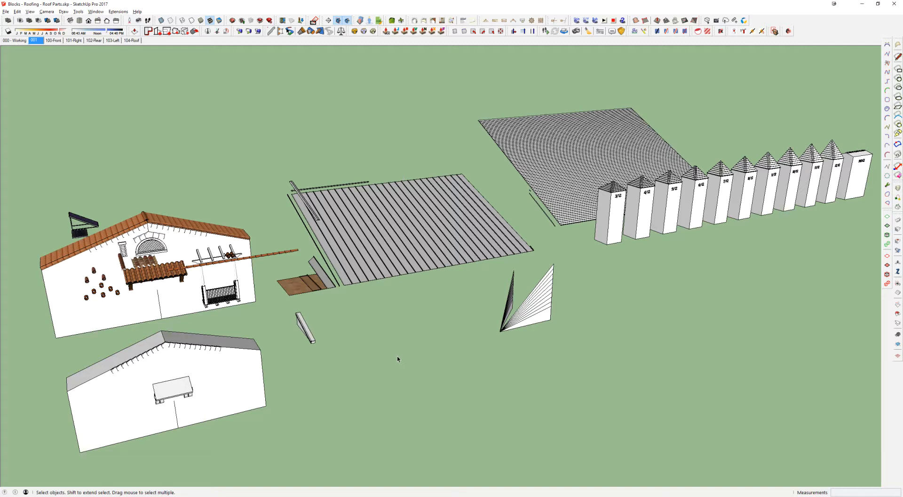
# Step: Highlight Blocks - Roofing - Roof Parts.skp in the library collections folder, clearing the folder window from the model view
pyautogui.moveTo(405, 268); pyautogui.dragTo(407, 267, button='middle')
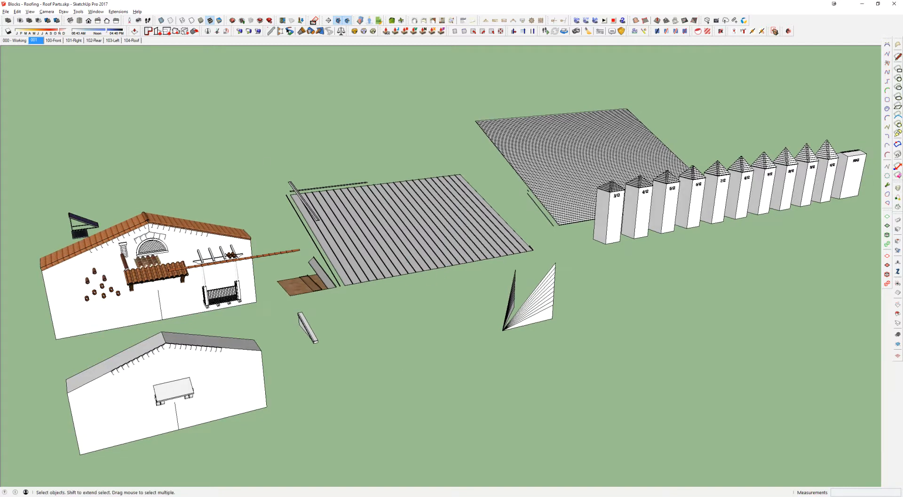
pyautogui.moveTo(0, 119); pyautogui.dragTo(356, 119)
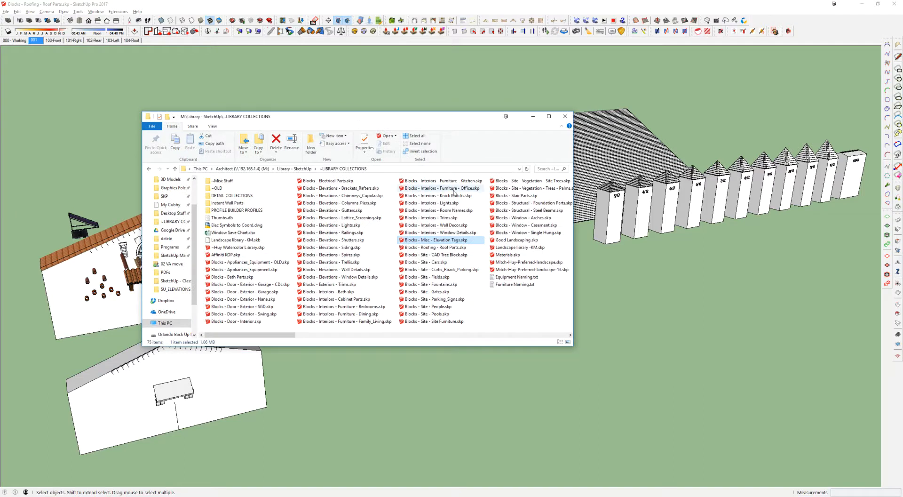
pyautogui.click(407, 246)
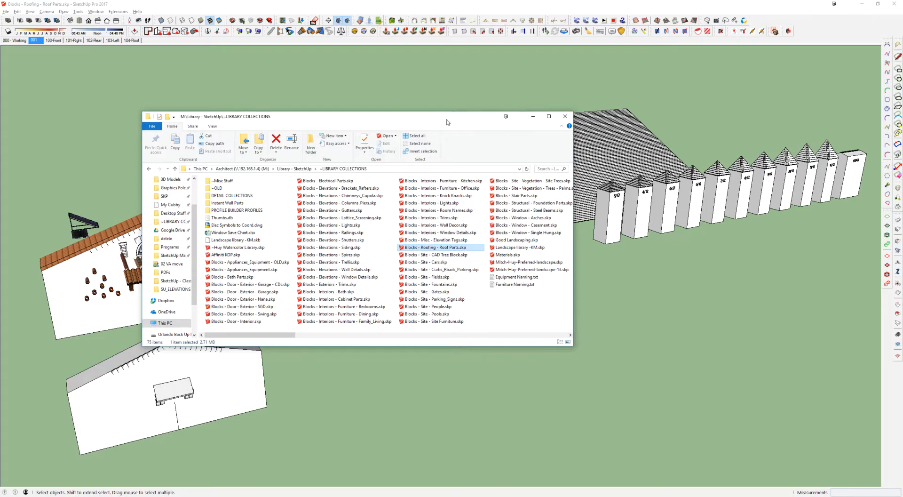
pyautogui.moveTo(447, 119); pyautogui.dragTo(0, 139)
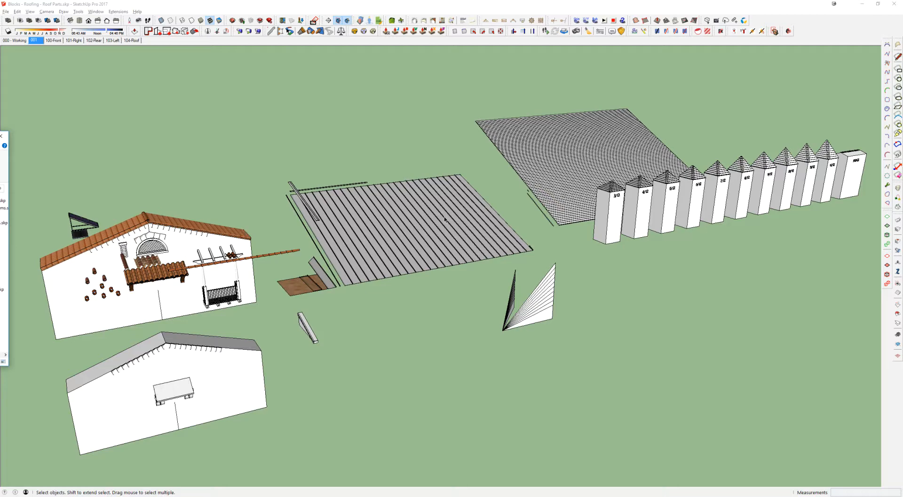
# Step: Select the standing seam metal roof panel and examine it, the large shingle roof and the roof pitch samples
pyautogui.click(366, 243)
pyautogui.scroll(3, 366, 243)
pyautogui.moveTo(365, 243); pyautogui.dragTo(352, 194, button='middle')
pyautogui.keyDown('shift'); pyautogui.moveTo(741, 206); pyautogui.dragTo(386, 310, button='middle'); pyautogui.keyUp('shift')
pyautogui.scroll(3, 370, 390)
pyautogui.scroll(5, 369, 389)
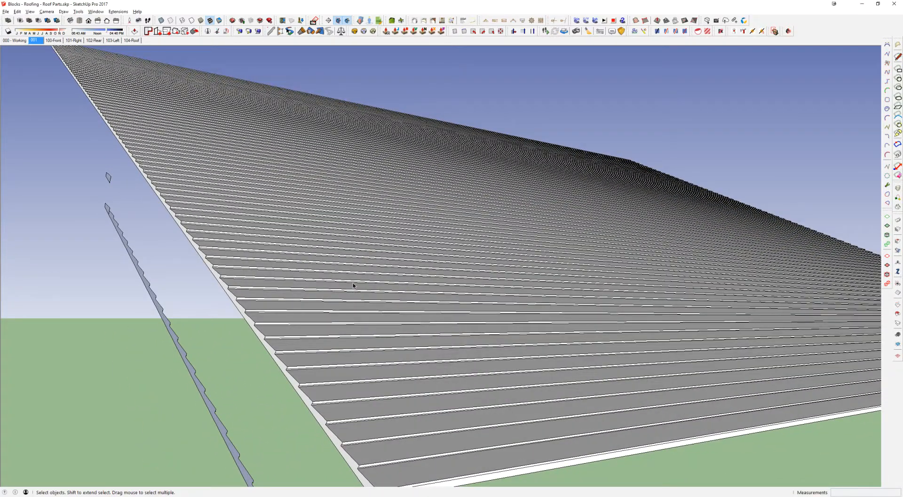
pyautogui.moveTo(349, 230); pyautogui.dragTo(332, 277, button='middle')
pyautogui.scroll(-7, 332, 278)
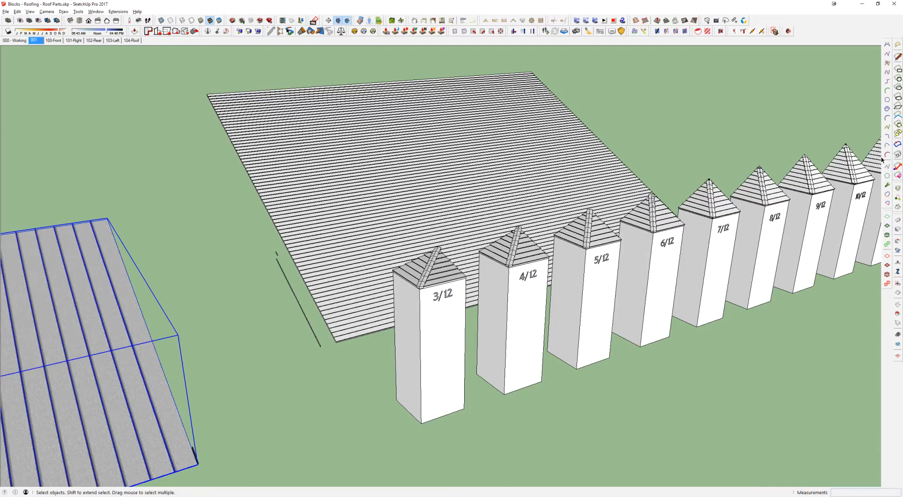
# Step: Select the barrel tile roof on the sample gable building and examine its tiles from the front and above
pyautogui.scroll(-6, 450, 247)
pyautogui.keyDown('shift'); pyautogui.moveTo(192, 324); pyautogui.dragTo(568, 190, button='middle'); pyautogui.keyUp('shift')
pyautogui.moveTo(349, 221); pyautogui.dragTo(430, 266, button='middle')
pyautogui.scroll(2, 329, 256)
pyautogui.moveTo(231, 271); pyautogui.dragTo(238, 208, button='middle')
pyautogui.scroll(4, 255, 306)
pyautogui.click(198, 191)
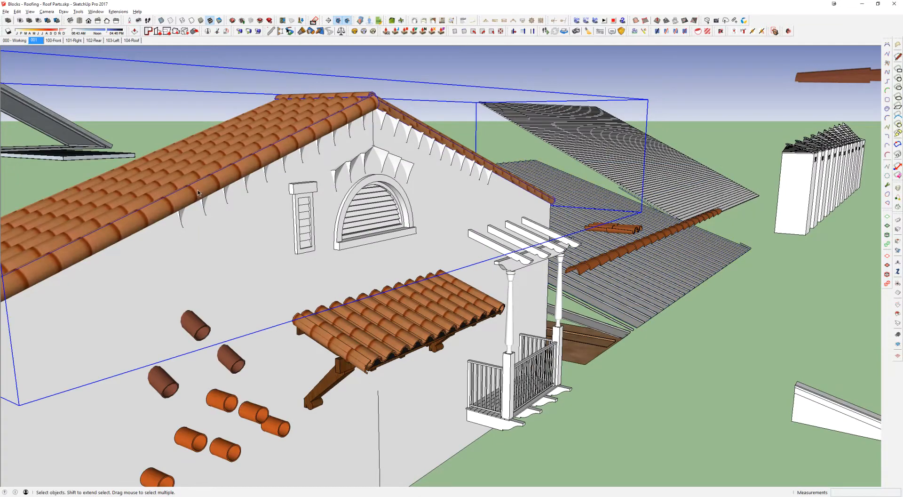
pyautogui.scroll(-3, 314, 134)
pyautogui.moveTo(264, 195); pyautogui.dragTo(167, 278, button='middle')
pyautogui.keyDown('shift'); pyautogui.moveTo(299, 110); pyautogui.dragTo(185, 234, button='middle'); pyautogui.keyUp('shift')
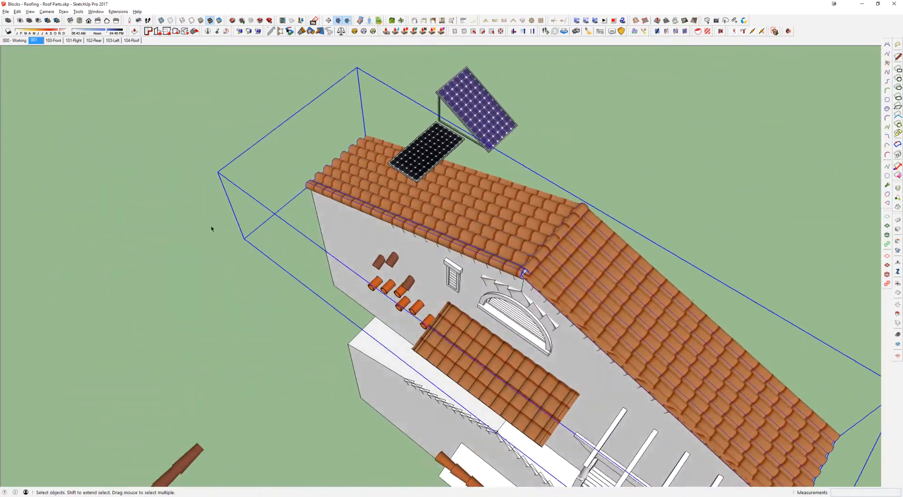
# Step: Select the tilted solar panel and the flat solar panel above the tile roof and inspect their frames
pyautogui.scroll(4, 424, 138)
pyautogui.keyDown('shift'); pyautogui.moveTo(437, 150); pyautogui.dragTo(372, 232, button='middle'); pyautogui.keyUp('shift')
pyautogui.click(422, 115)
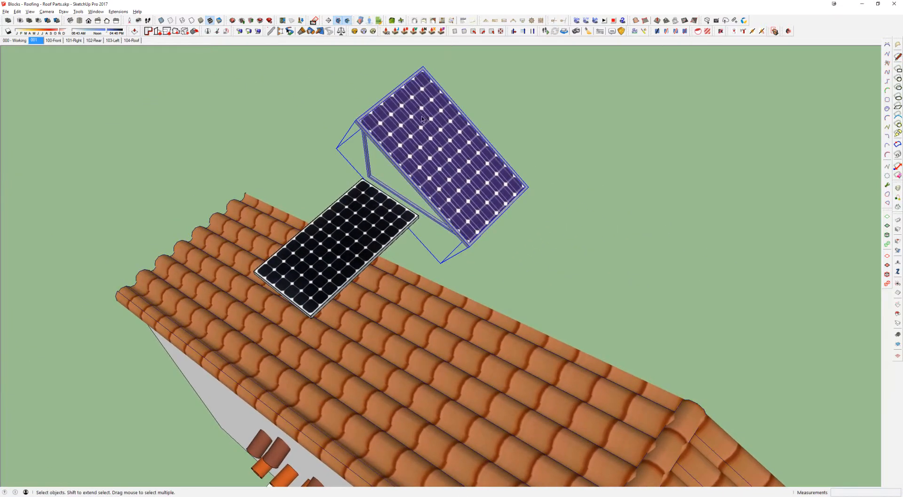
pyautogui.click(371, 217)
pyautogui.click(441, 131)
pyautogui.moveTo(441, 131); pyautogui.dragTo(499, 65, button='middle')
pyautogui.scroll(3, 418, 127)
pyautogui.scroll(-1, 418, 127)
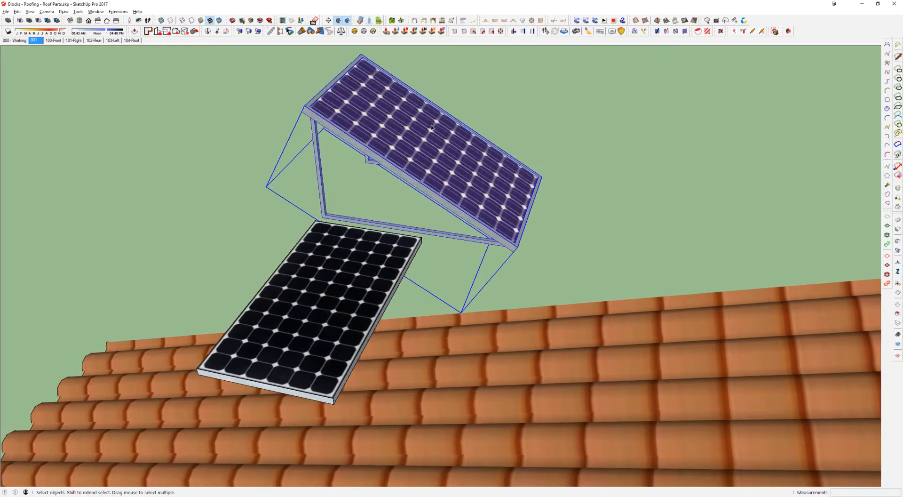
pyautogui.scroll(-2, 426, 128)
pyautogui.moveTo(427, 149); pyautogui.dragTo(413, 159, button='middle')
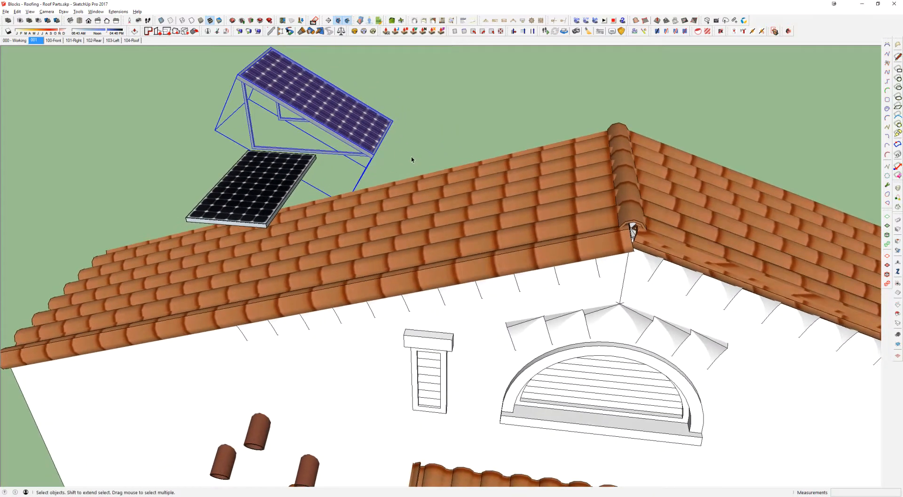
# Step: Select the row of curved pieces under the gable's tile eaves and examine how it follows the roof
pyautogui.scroll(-1, 414, 159)
pyautogui.keyDown('shift'); pyautogui.moveTo(560, 248); pyautogui.dragTo(562, 159, button='middle'); pyautogui.keyUp('shift')
pyautogui.keyDown('shift'); pyautogui.moveTo(581, 272); pyautogui.dragTo(514, 210, button='middle'); pyautogui.keyUp('shift')
pyautogui.moveTo(514, 210); pyautogui.dragTo(526, 185, button='middle')
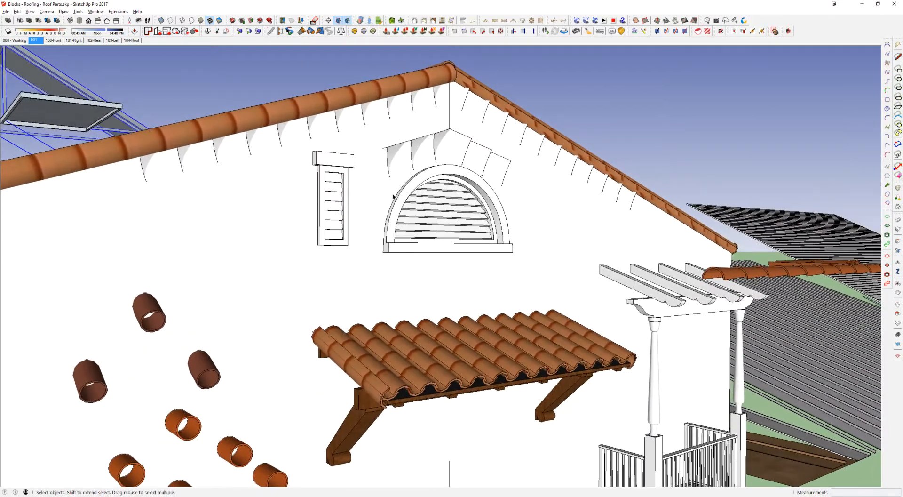
pyautogui.scroll(-2, 393, 196)
pyautogui.scroll(2, 413, 165)
pyautogui.click(333, 179)
pyautogui.moveTo(270, 141); pyautogui.dragTo(534, 301)
pyautogui.click(431, 113)
pyautogui.click(426, 112)
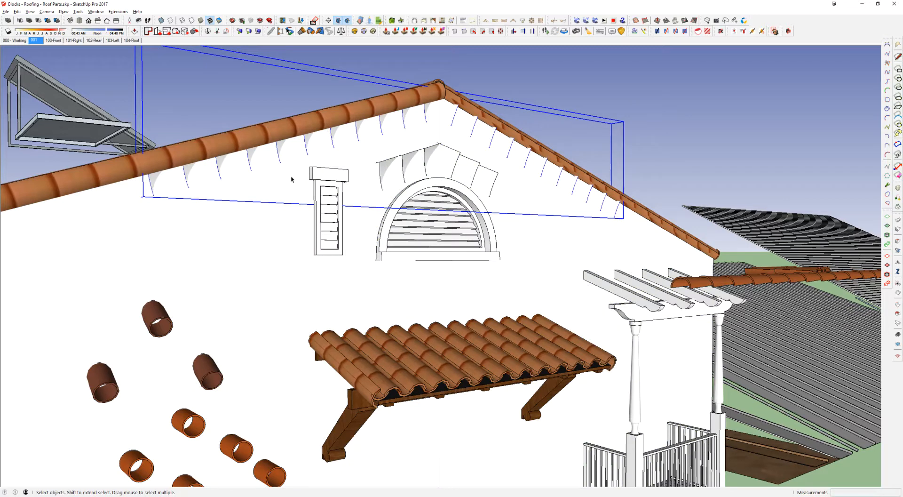
# Step: Select the group of curved pieces above the arched vent, examine it and clear the selection
pyautogui.moveTo(407, 128); pyautogui.dragTo(461, 116, button='middle')
pyautogui.click(367, 74)
pyautogui.scroll(5, 411, 181)
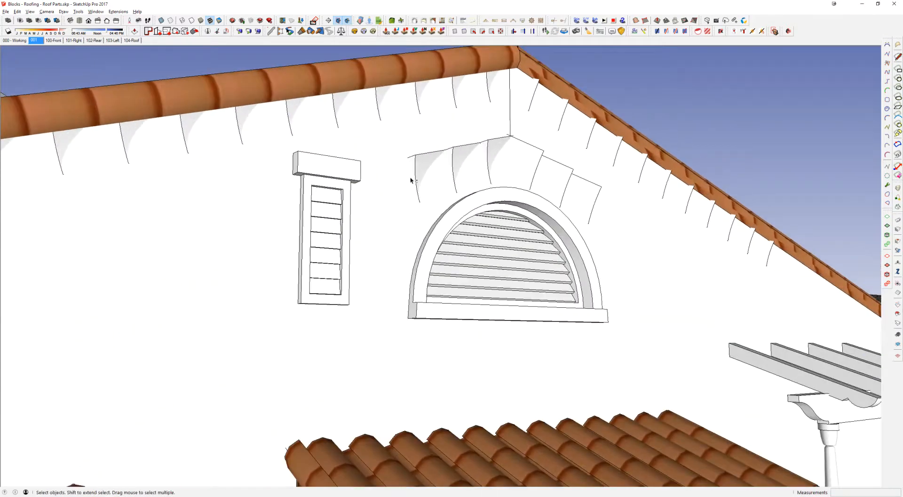
pyautogui.click(483, 151)
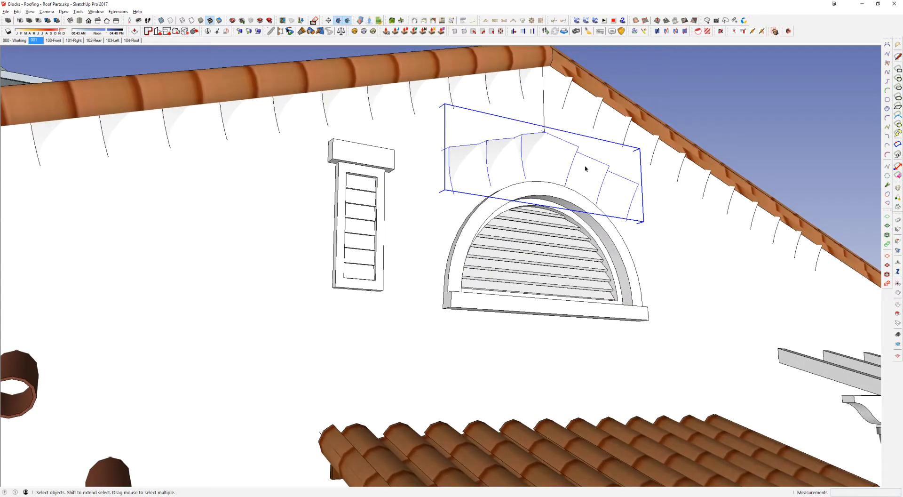
pyautogui.moveTo(533, 68); pyautogui.dragTo(524, 91, button='middle')
pyautogui.click(624, 69)
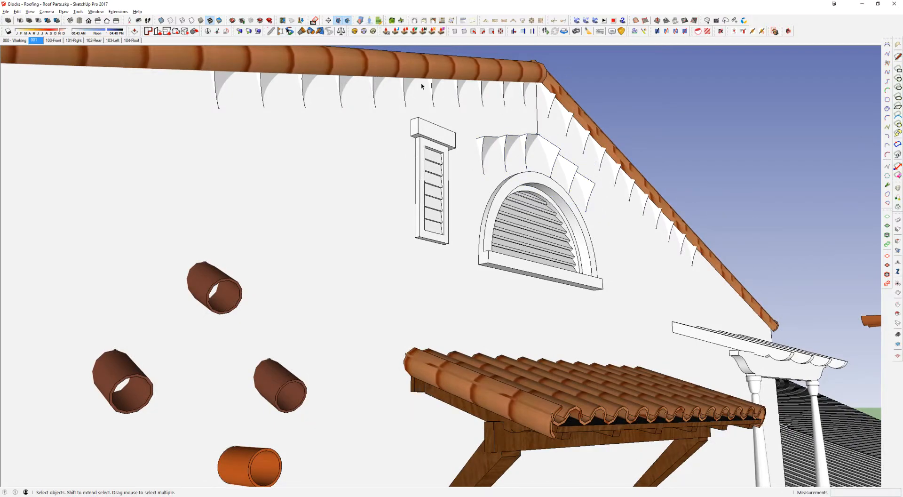
# Step: Select the standing seam metal roof panel and the large shingle roof in turn to compare them
pyautogui.scroll(-2, 459, 124)
pyautogui.moveTo(461, 125); pyautogui.dragTo(434, 231, button='middle')
pyautogui.scroll(-4, 399, 312)
pyautogui.scroll(-3, 455, 209)
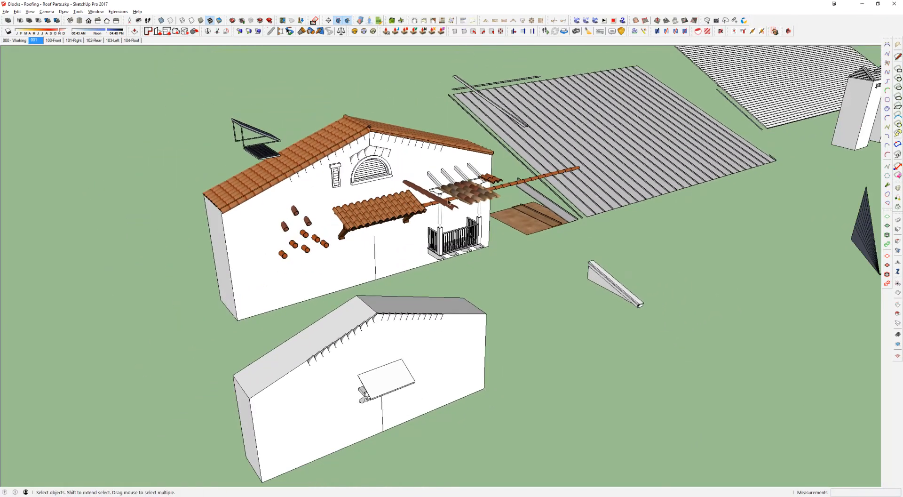
pyautogui.scroll(-2, 607, 154)
pyautogui.keyDown('shift'); pyautogui.moveTo(606, 155); pyautogui.dragTo(344, 277, button='middle'); pyautogui.keyUp('shift')
pyautogui.click(352, 255)
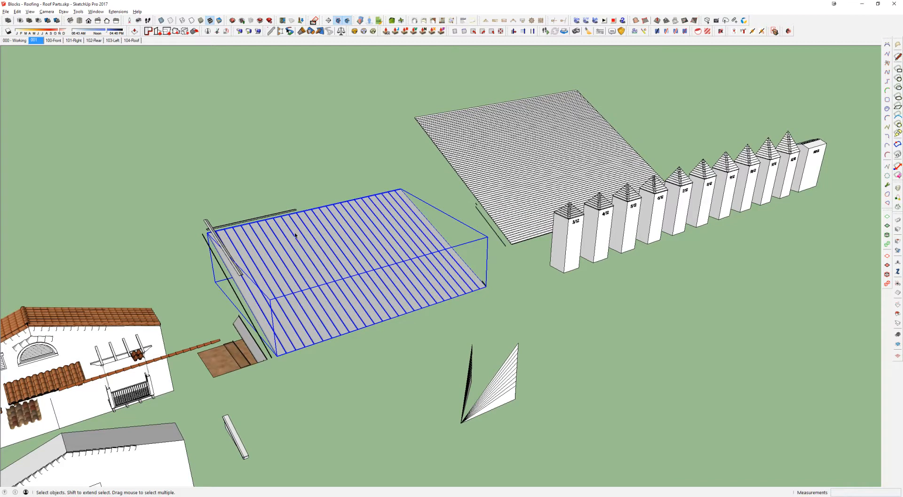
pyautogui.click(518, 150)
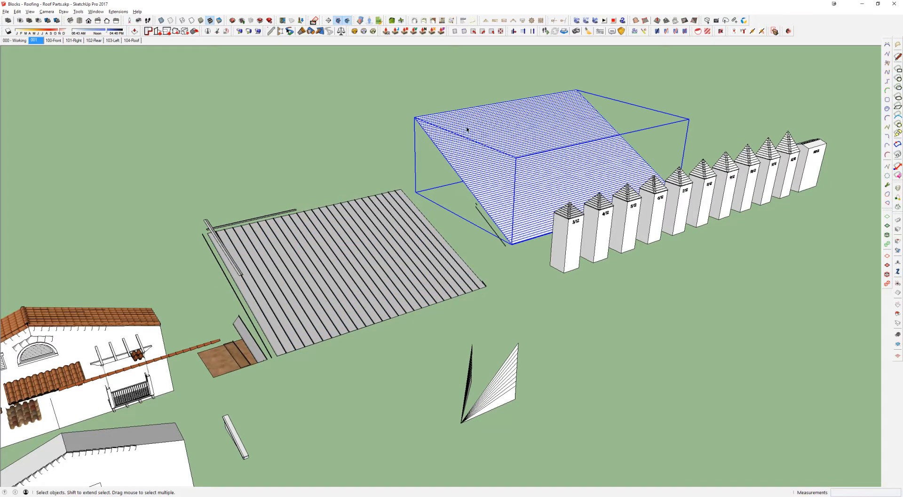
pyautogui.scroll(3, 507, 140)
pyautogui.scroll(-1, 507, 140)
pyautogui.scroll(-1, 507, 140)
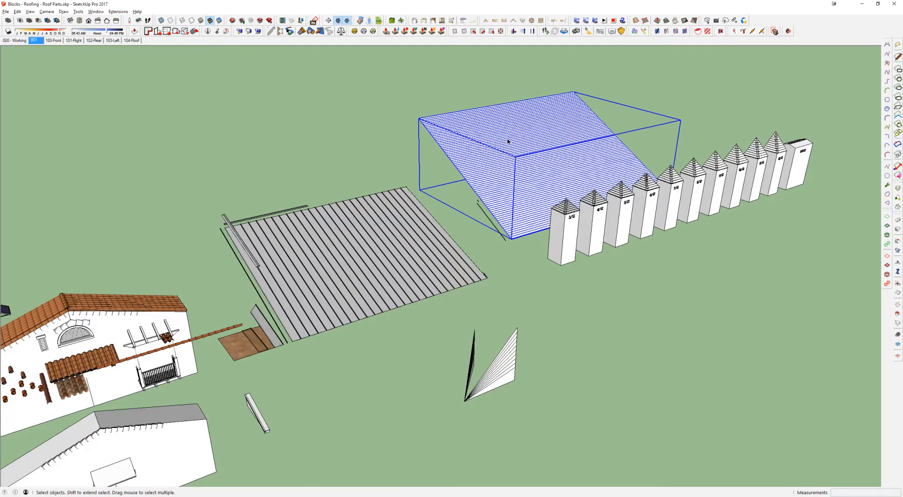
# Step: Select the clay tile roof on the sample gable building again and clear the selection
pyautogui.keyDown('shift'); pyautogui.moveTo(99, 285); pyautogui.dragTo(223, 282, button='middle'); pyautogui.keyUp('shift')
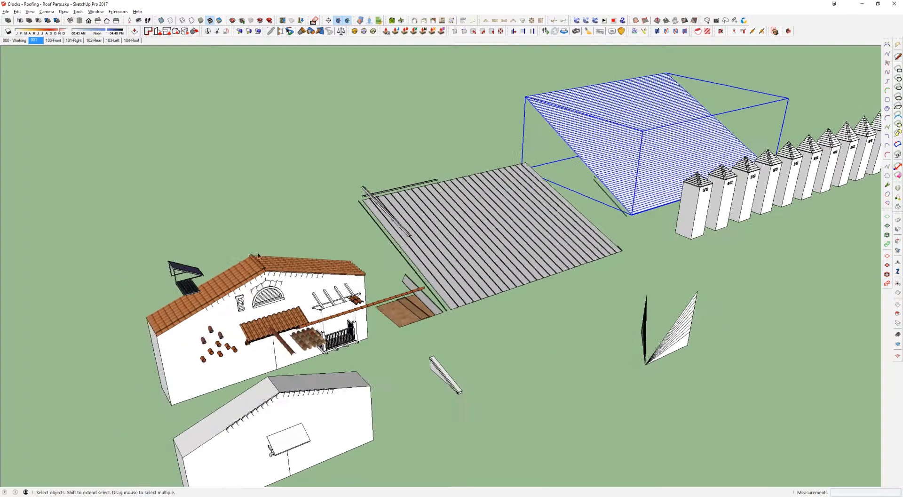
pyautogui.scroll(3, 222, 296)
pyautogui.click(196, 318)
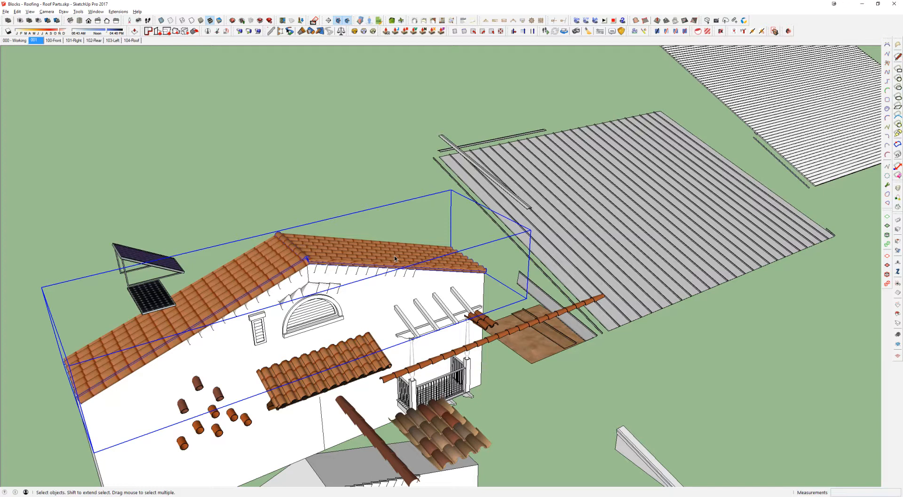
pyautogui.click(369, 234)
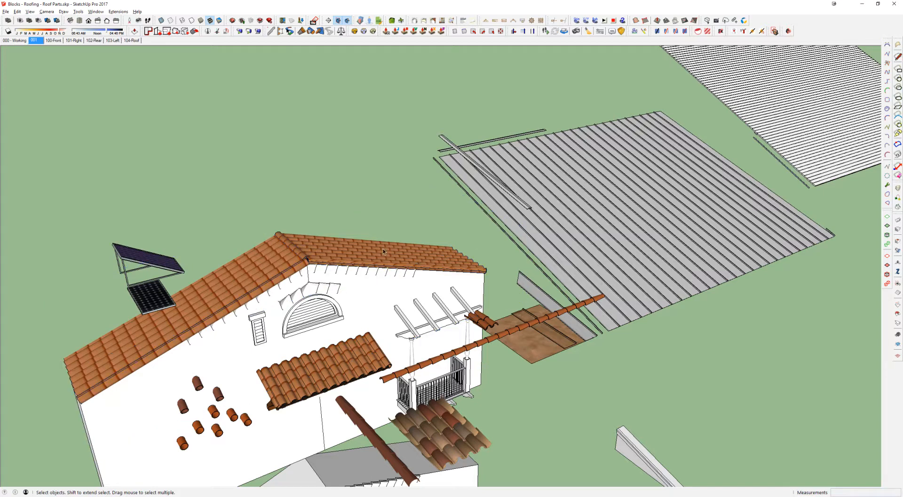
# Step: Review the metal roof panel among the roof parts and switch to the SketchUp window with the house model
pyautogui.keyDown('shift'); pyautogui.moveTo(583, 274); pyautogui.dragTo(423, 214, button='middle'); pyautogui.keyUp('shift')
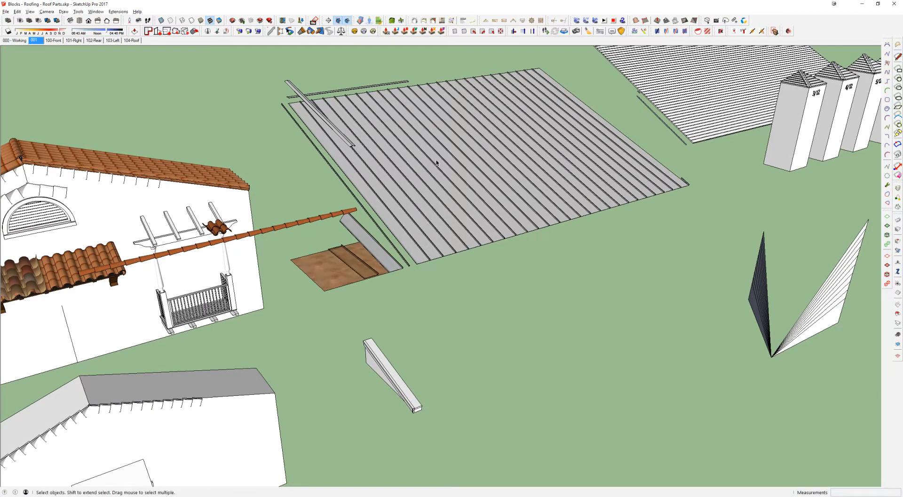
pyautogui.scroll(-3, 436, 162)
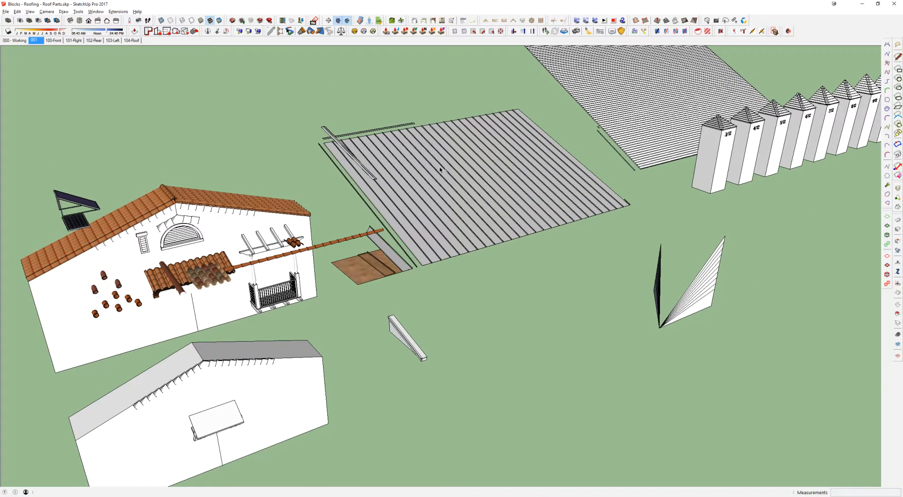
pyautogui.hotkey('alt', 'Tab')
pyautogui.click(628, 237)
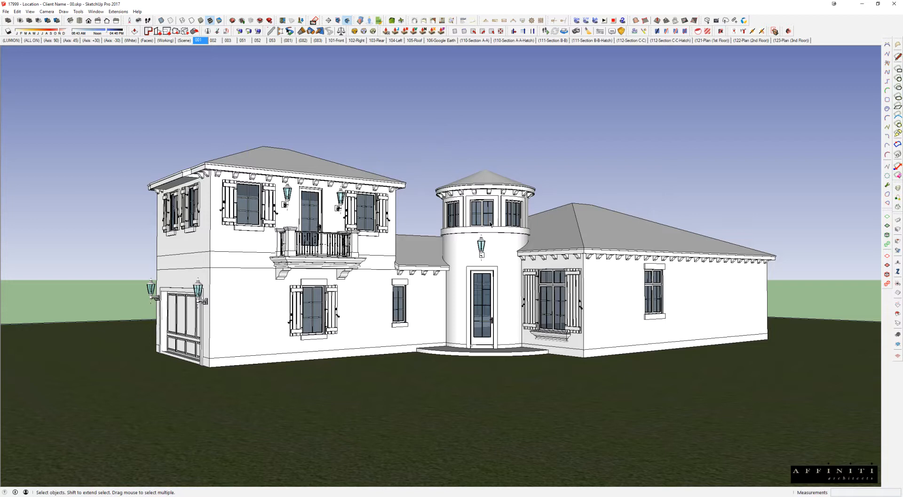
# Step: Examine the house's plain hip roofs and conical tower roof from above and select the whole house group
pyautogui.moveTo(506, 239); pyautogui.dragTo(538, 291, button='middle')
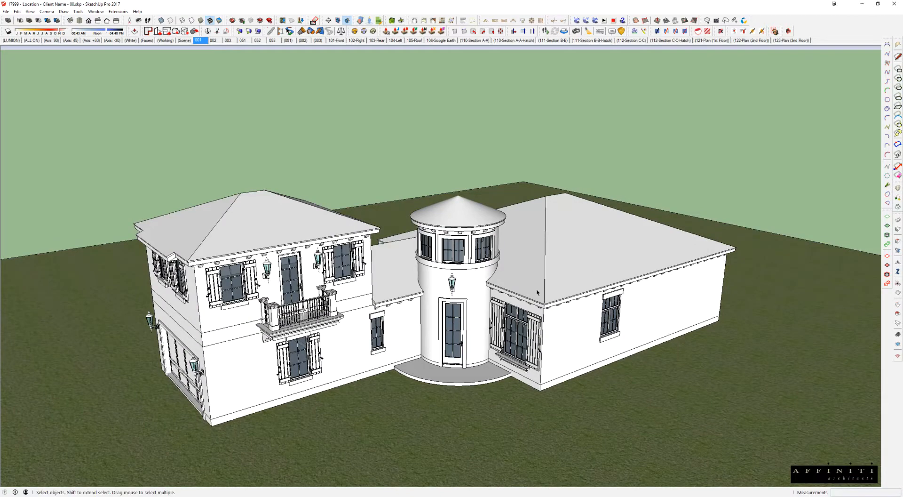
pyautogui.scroll(3, 453, 329)
pyautogui.keyDown('shift'); pyautogui.moveTo(453, 329); pyautogui.dragTo(523, 291, button='middle'); pyautogui.keyUp('shift')
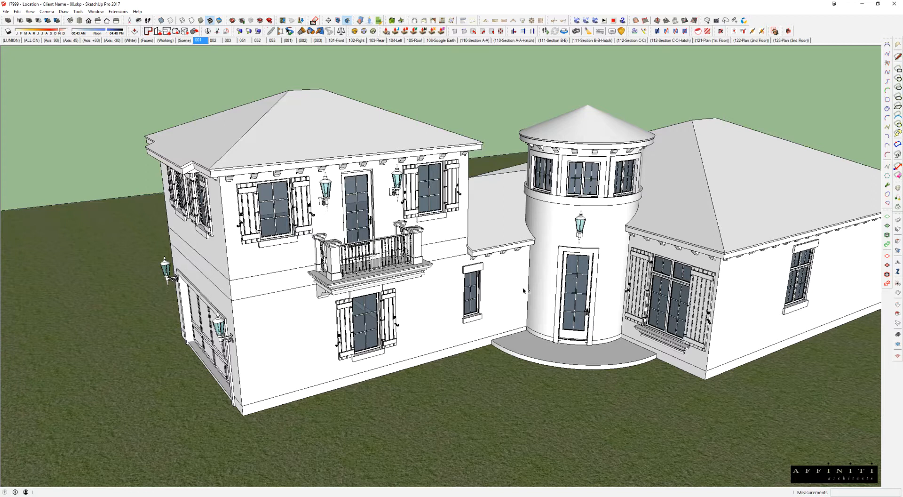
pyautogui.click(427, 129)
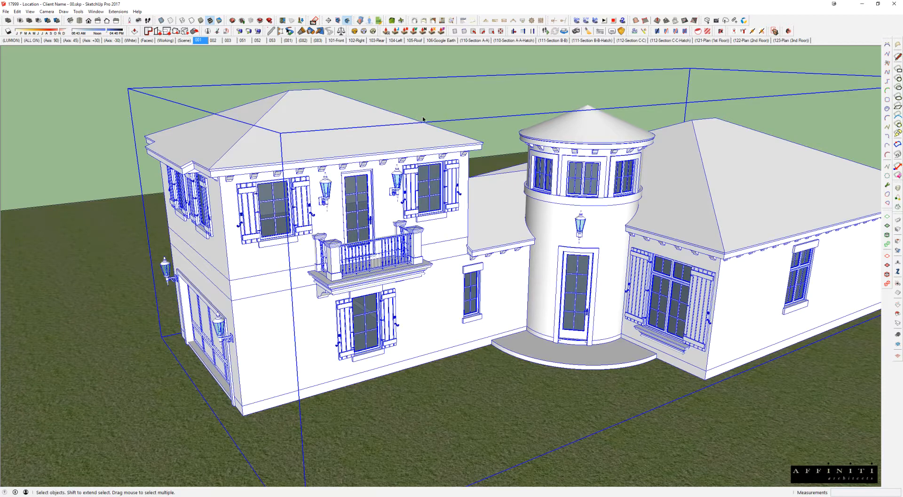
pyautogui.scroll(-1, 544, 170)
pyautogui.keyDown('shift'); pyautogui.moveTo(610, 199); pyautogui.dragTo(550, 203, button='middle'); pyautogui.keyUp('shift')
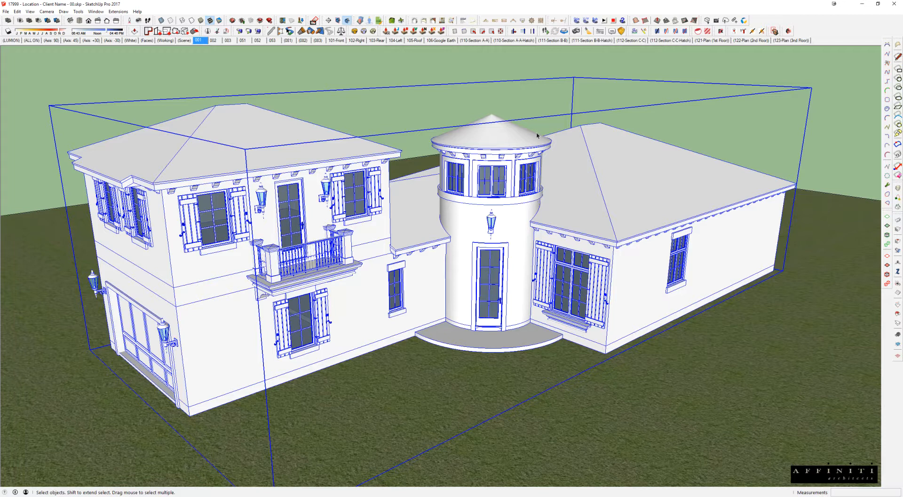
# Step: Open the house group and its roof component, and examine the roofs with the rest of the model temporarily hidden
pyautogui.doubleClick(482, 136)
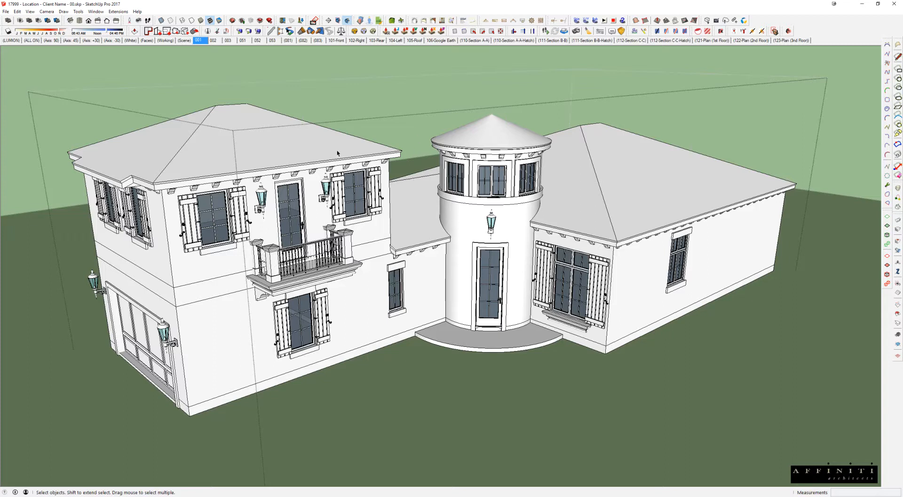
pyautogui.click(278, 141)
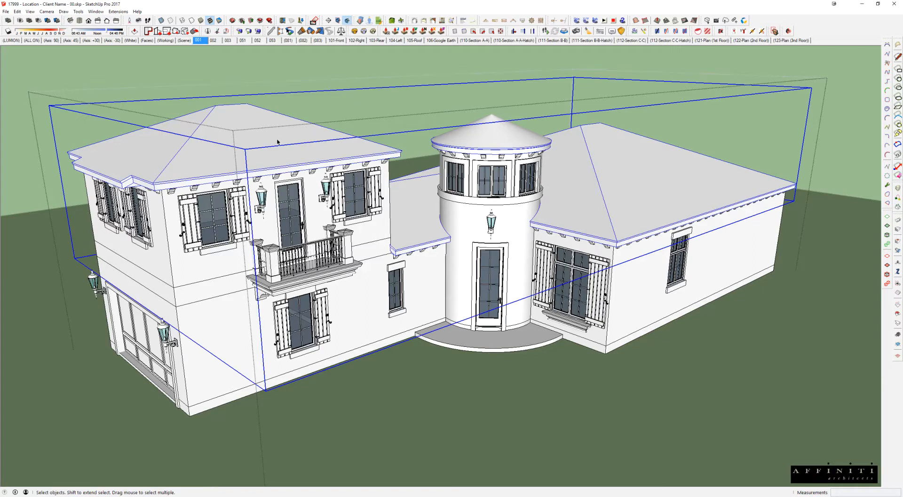
pyautogui.doubleClick(276, 143)
pyautogui.press('h')
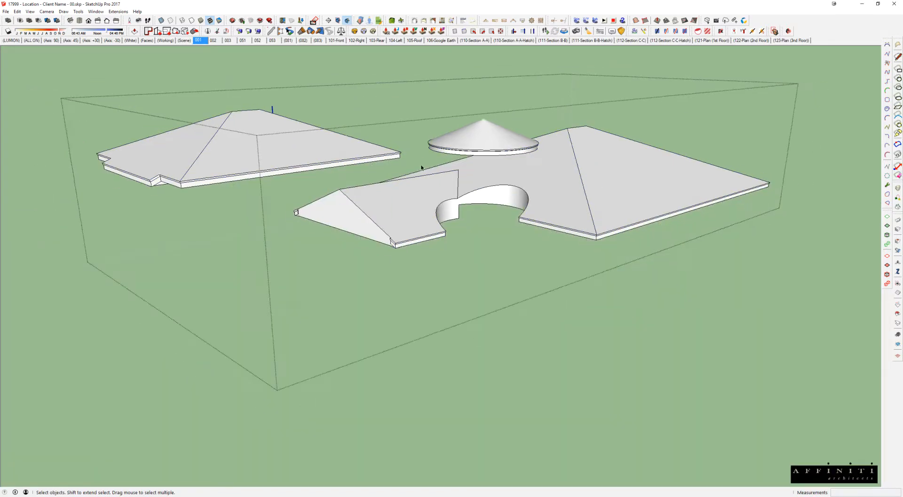
pyautogui.moveTo(421, 167); pyautogui.dragTo(304, 128, button='middle')
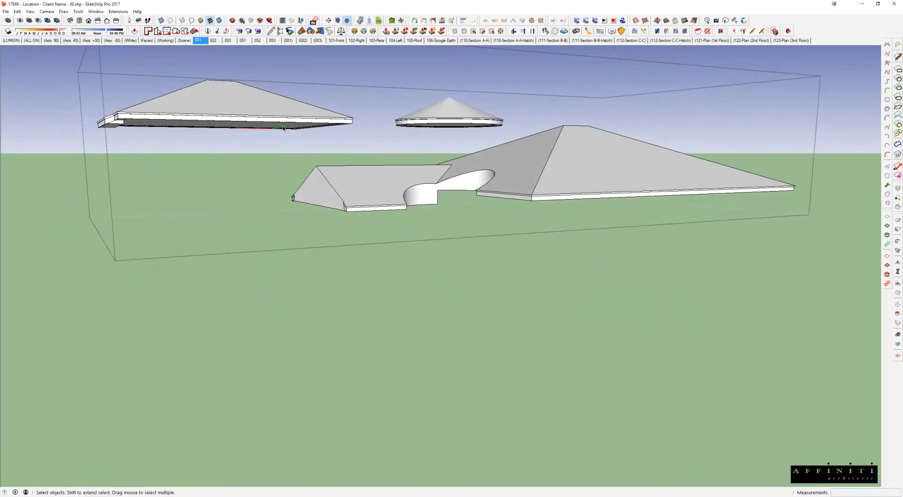
pyautogui.moveTo(521, 153); pyautogui.dragTo(581, 235, button='middle')
pyautogui.press('h')
# Step: Select the roof component in the house model and start saving it as a separate SketchUp file
pyautogui.click(279, 184)
pyautogui.rightClick(279, 182)
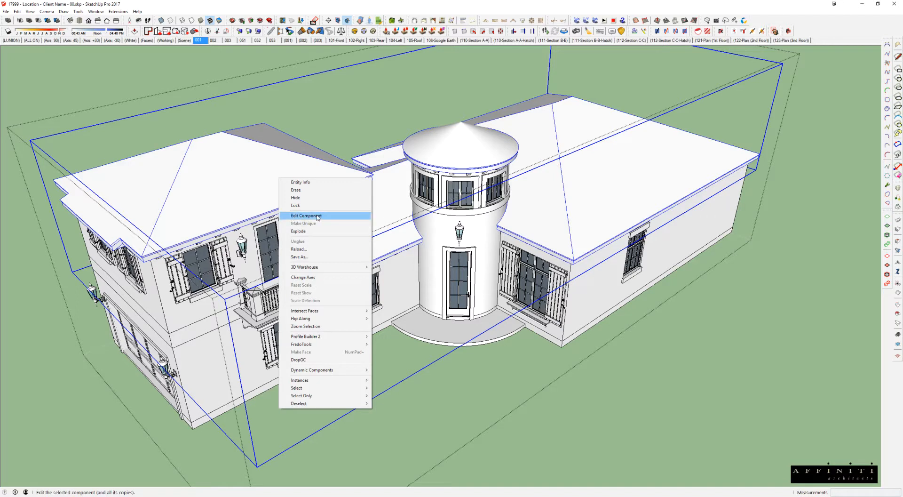
pyautogui.click(296, 257)
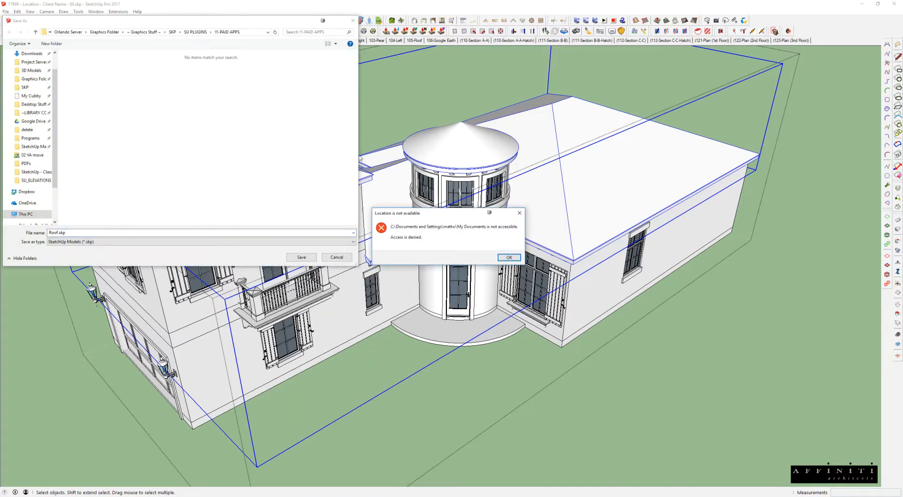
pyautogui.click(508, 257)
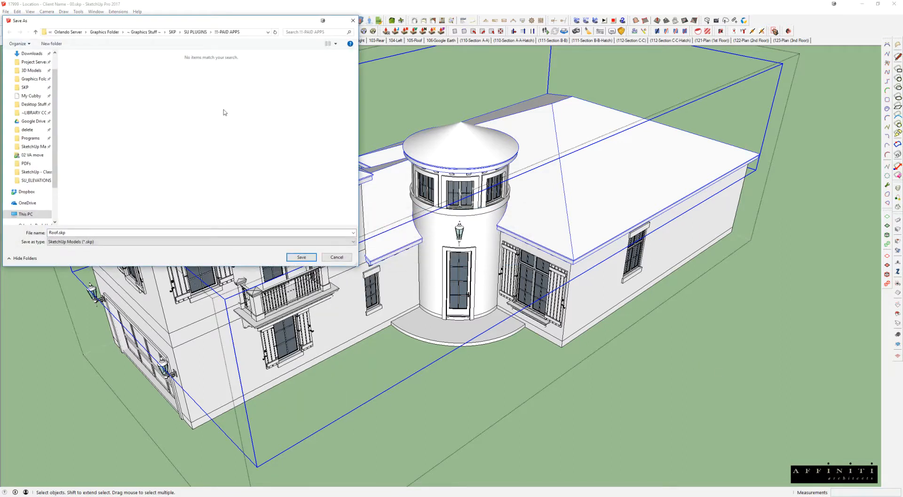
pyautogui.moveTo(171, 26); pyautogui.dragTo(425, 98)
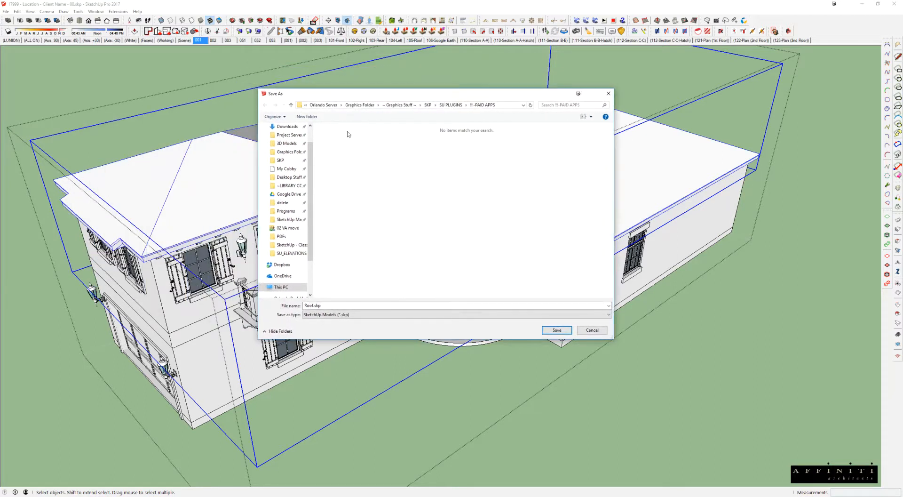
# Step: Browse to the SketchUp - Class Project folder under Chapter 07 - 3D Roofs, pick Roof.skp as the target and cancel the save
pyautogui.click(285, 144)
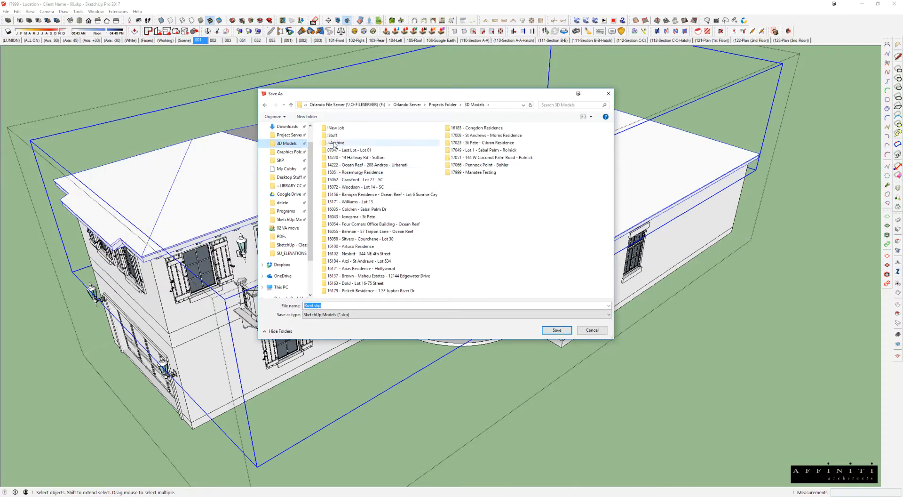
pyautogui.scroll(1, 282, 146)
pyautogui.click(284, 141)
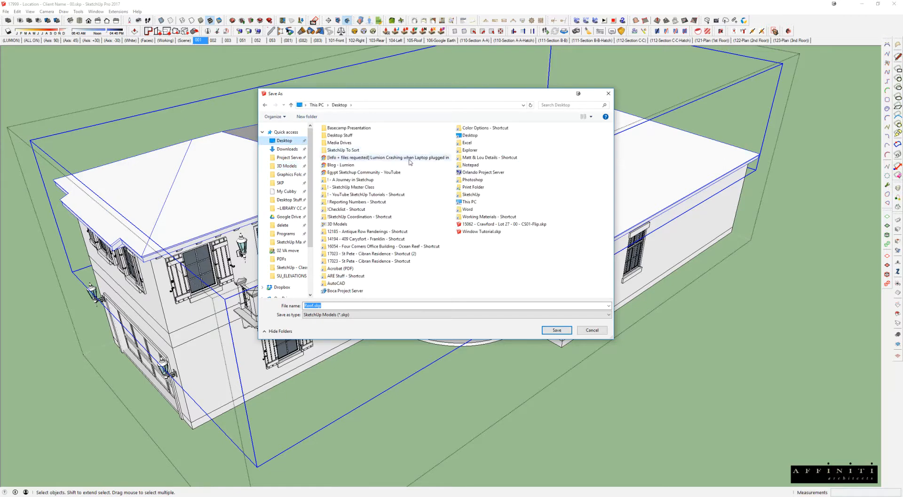
pyautogui.doubleClick(356, 187)
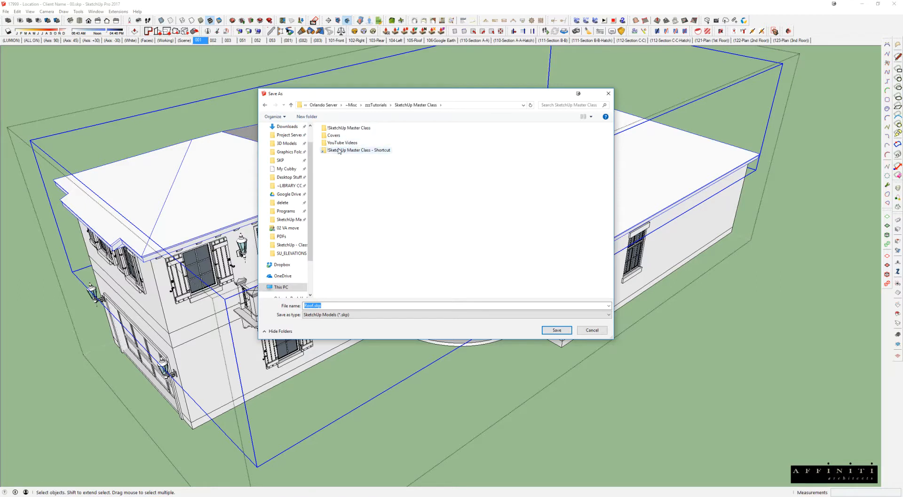
pyautogui.doubleClick(343, 128)
pyautogui.doubleClick(343, 128)
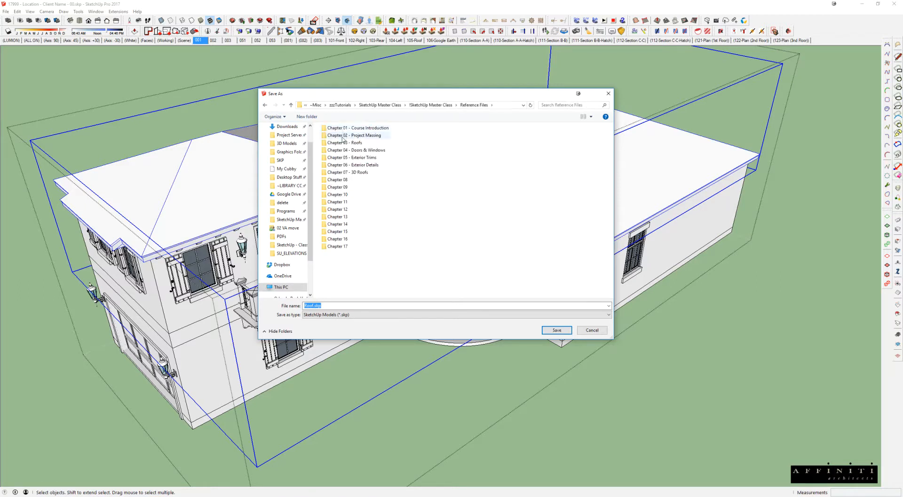
pyautogui.doubleClick(348, 172)
pyautogui.doubleClick(342, 127)
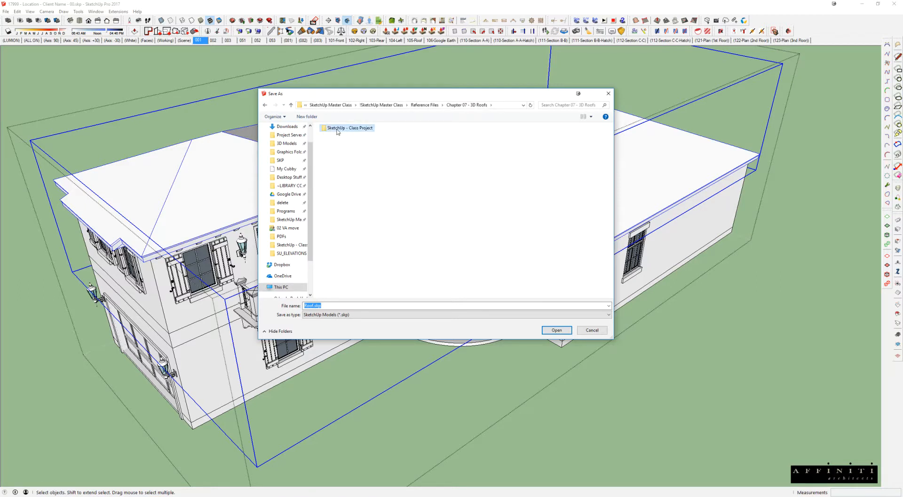
pyautogui.click(330, 196)
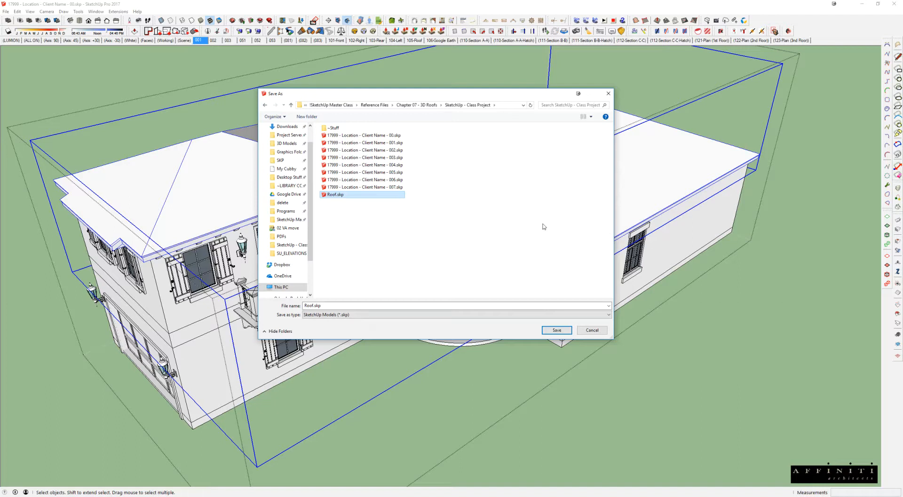
pyautogui.click(246, 150)
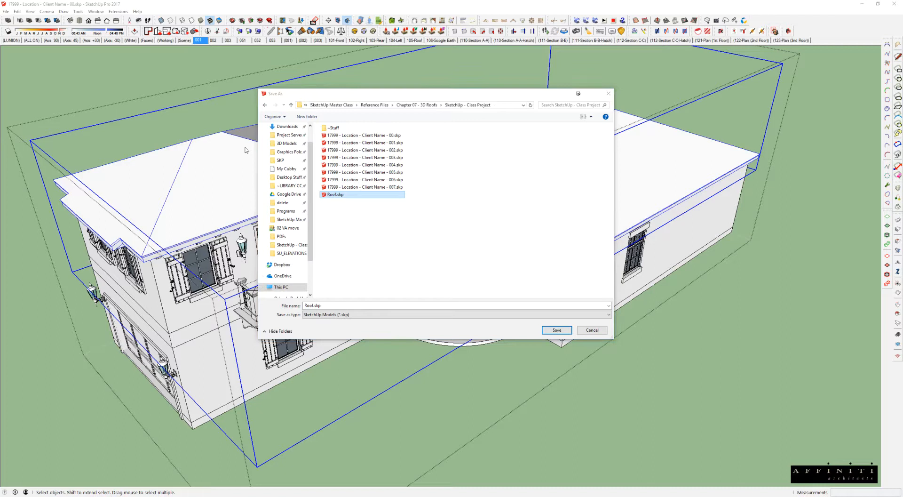
pyautogui.click(591, 330)
# Step: Switch to the SketchUp window with Roof.skp and select the complete plain roof assembly in front of the tiled roofs
pyautogui.hotkey('alt', 'Tab')
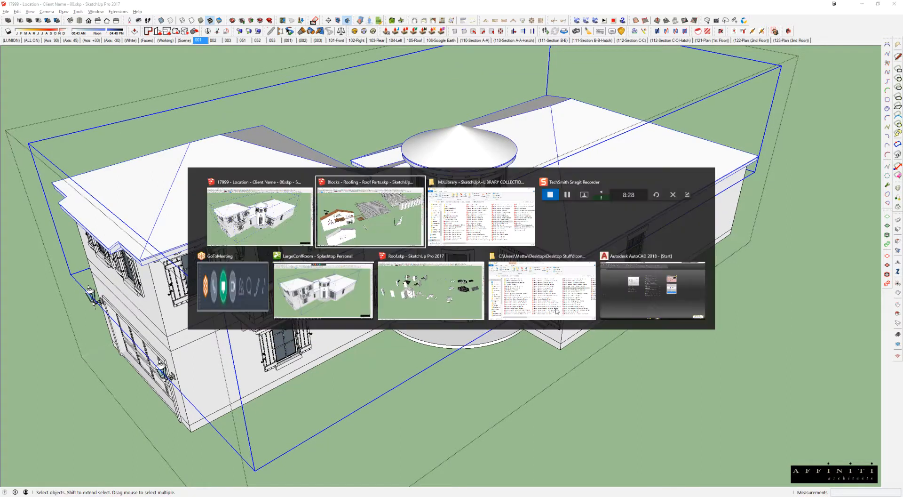
pyautogui.click(425, 281)
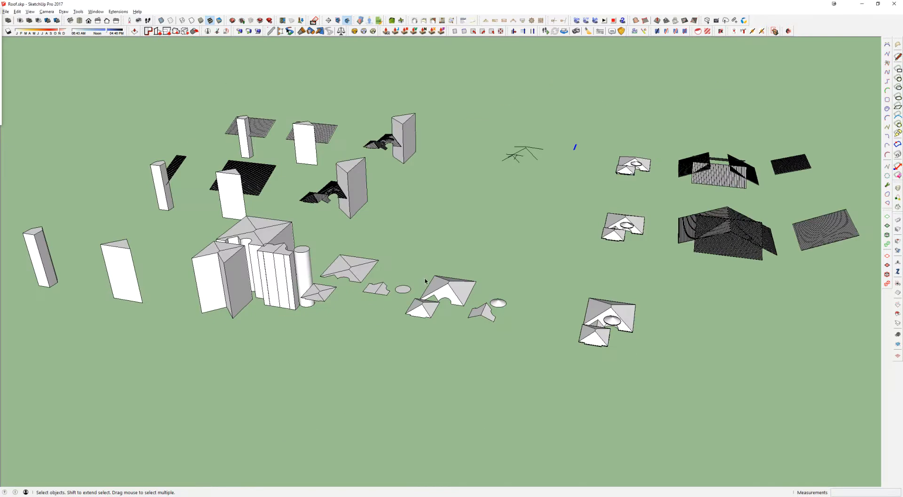
pyautogui.moveTo(500, 229); pyautogui.dragTo(527, 305, button='middle')
pyautogui.click(529, 310)
pyautogui.moveTo(565, 288); pyautogui.dragTo(475, 374)
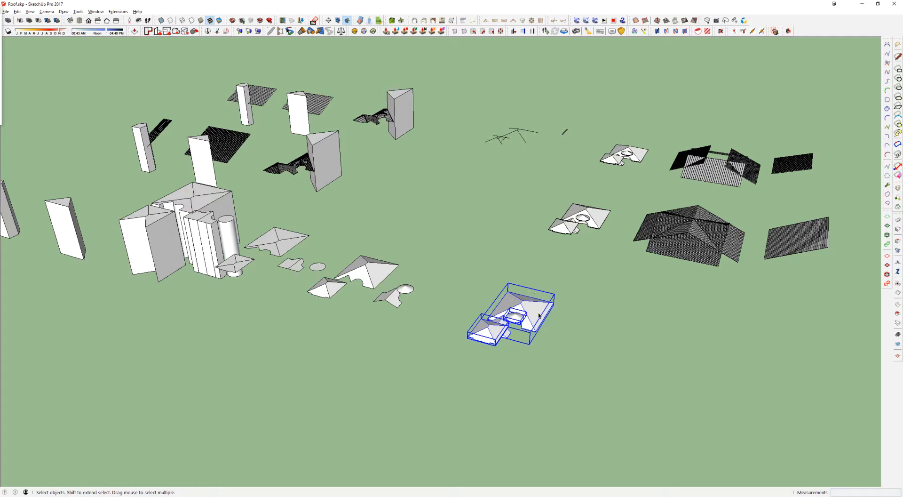
pyautogui.moveTo(201, 330); pyautogui.dragTo(350, 288, button='middle')
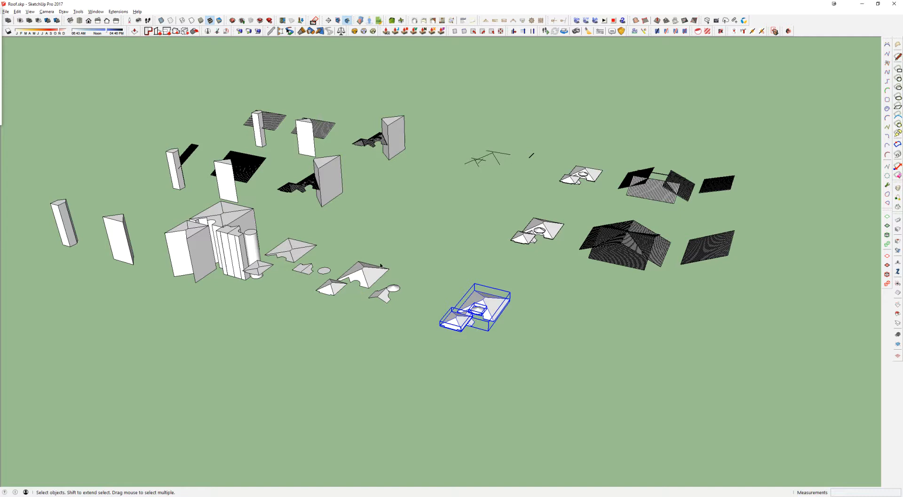
# Step: Inspect the separate solid pieces of the roof assembly up close and select the smaller hip roof
pyautogui.click(398, 269)
pyautogui.scroll(5, 491, 314)
pyautogui.moveTo(490, 313); pyautogui.dragTo(608, 228, button='middle')
pyautogui.scroll(3, 545, 273)
pyautogui.click(544, 273)
pyautogui.scroll(4, 546, 279)
pyautogui.click(451, 214)
pyautogui.click(530, 160)
pyautogui.click(465, 210)
pyautogui.moveTo(465, 211); pyautogui.dragTo(379, 246, button='middle')
pyautogui.scroll(3, 378, 249)
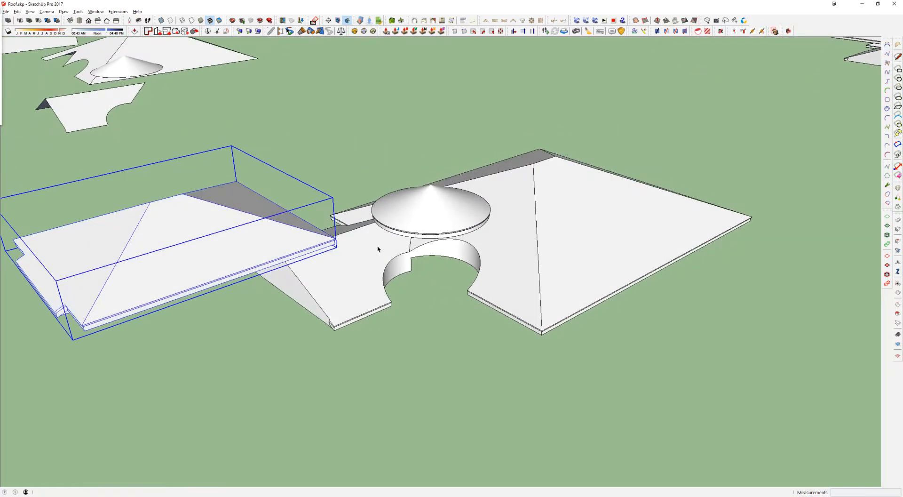
# Step: Open the smaller hip roof's group, select its four sloping top faces and close the group again
pyautogui.scroll(-3, 378, 249)
pyautogui.moveTo(373, 263); pyautogui.dragTo(583, 279, button='middle')
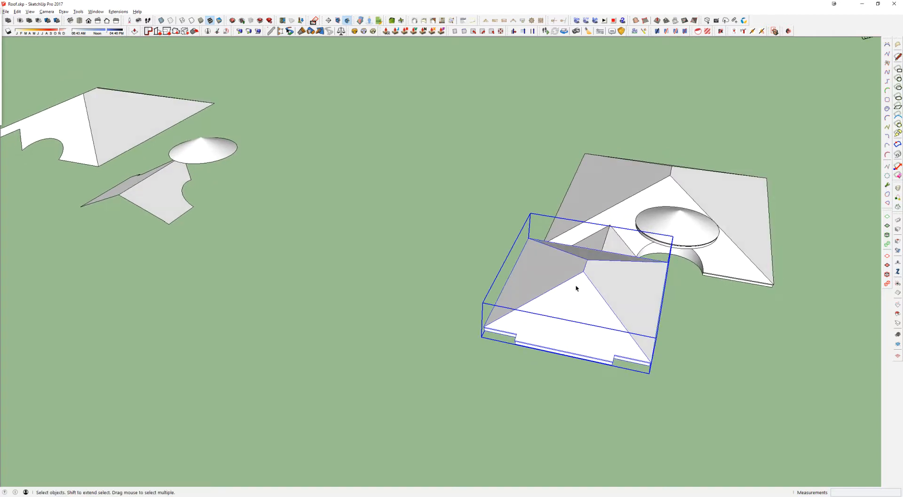
pyautogui.doubleClick(583, 279)
pyautogui.scroll(2, 583, 280)
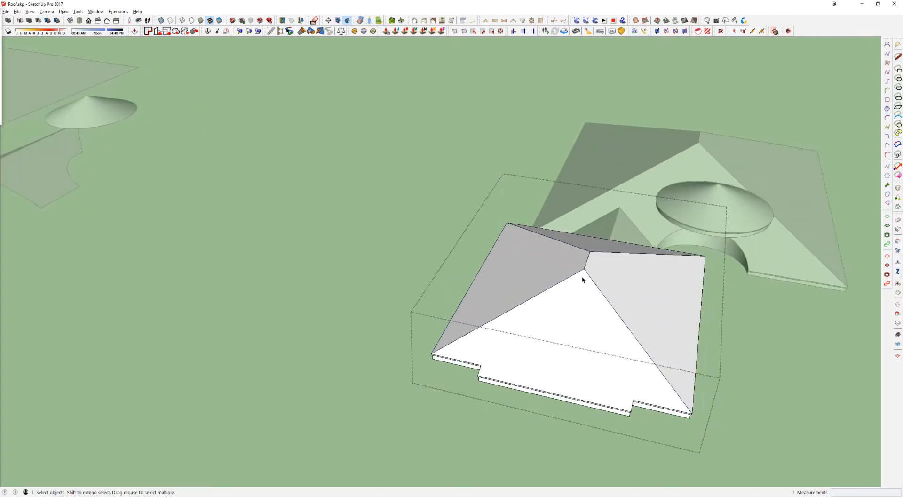
pyautogui.click(583, 279)
pyautogui.moveTo(577, 258); pyautogui.dragTo(579, 308, button='middle')
pyautogui.keyDown('ctrl'); pyautogui.click(579, 323); pyautogui.keyUp('ctrl')
pyautogui.keyDown('ctrl'); pyautogui.click(590, 318); pyautogui.keyUp('ctrl')
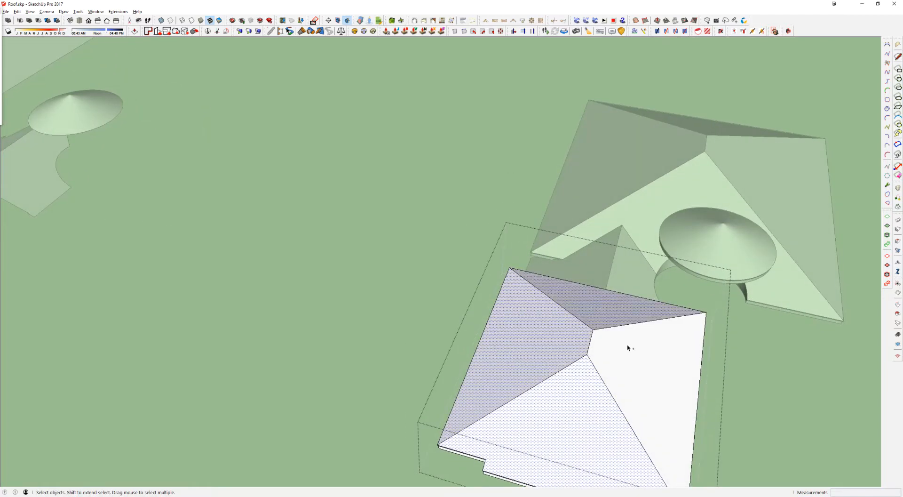
pyautogui.keyDown('ctrl'); pyautogui.click(627, 347); pyautogui.keyUp('ctrl')
pyautogui.keyDown('shift'); pyautogui.moveTo(625, 346); pyautogui.dragTo(564, 258, button='middle'); pyautogui.keyUp('shift')
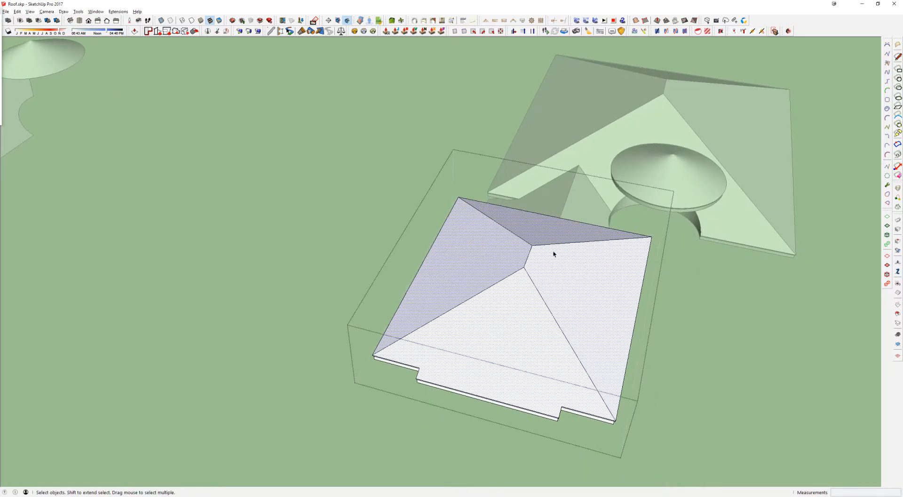
pyautogui.scroll(-2, 559, 255)
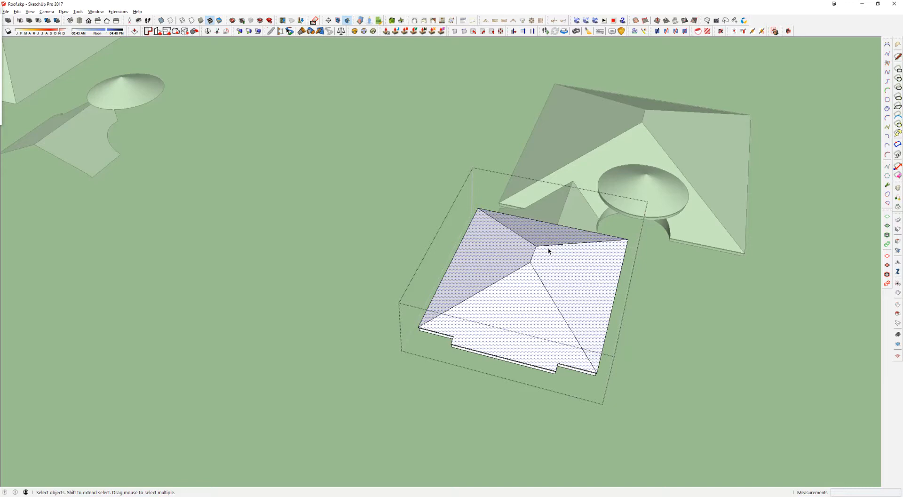
pyautogui.press('Escape')
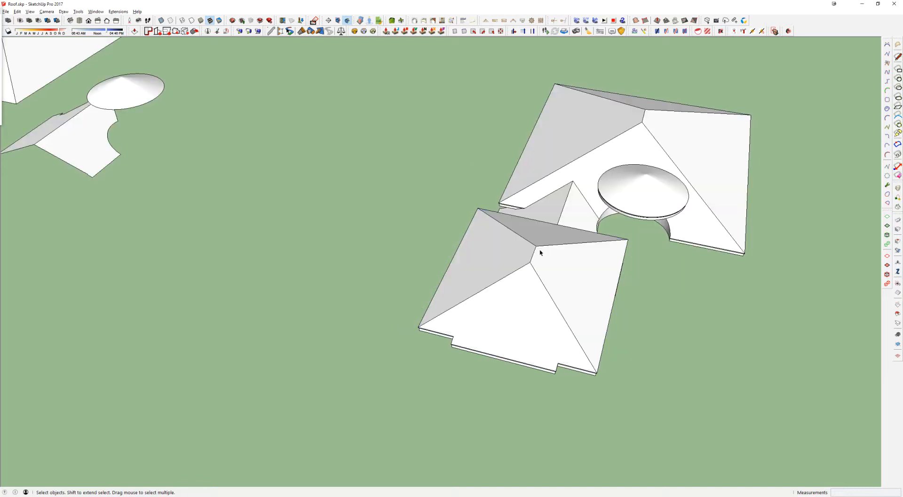
# Step: Try to move a copy of the hip roof's top faces along the green axis toward the matching loose roof faces
pyautogui.click(536, 247)
pyautogui.press('m')
pyautogui.click(530, 262)
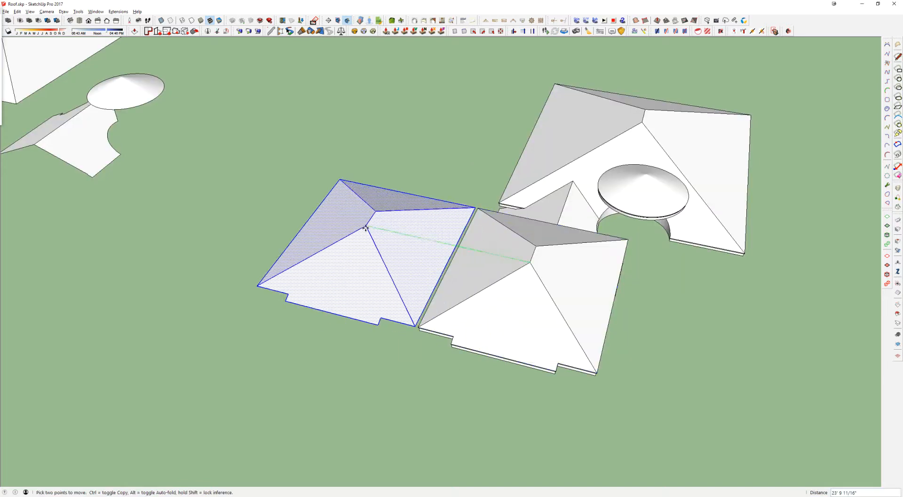
pyautogui.keyDown('shift'); pyautogui.moveTo(367, 225); pyautogui.dragTo(642, 256, button='middle'); pyautogui.keyUp('shift')
pyautogui.keyDown('shift'); pyautogui.moveTo(362, 199); pyautogui.dragTo(669, 230, button='middle'); pyautogui.keyUp('shift')
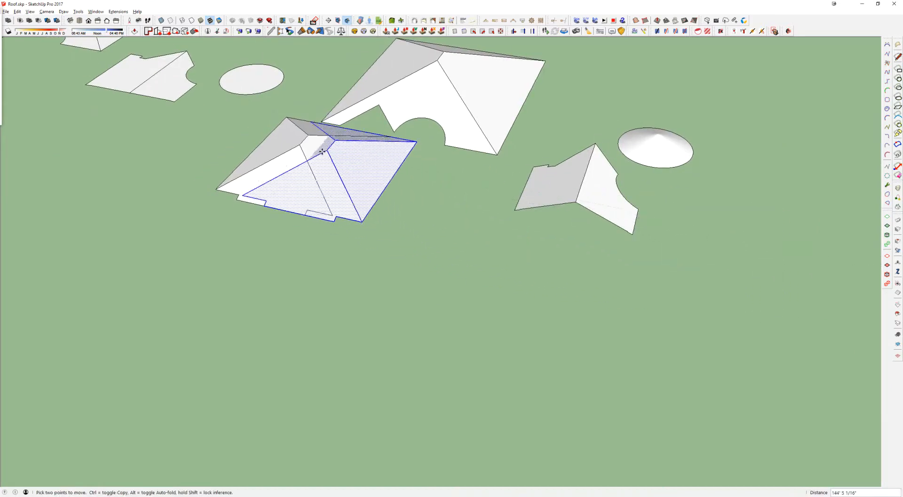
pyautogui.press('space')
# Step: Measure the distance from the small solid hip roof's ridge end to the same point on its loose-face copy with the Line tool
pyautogui.moveTo(527, 113); pyautogui.dragTo(489, 212, button='middle')
pyautogui.click(575, 273)
pyautogui.moveTo(571, 270)
pyautogui.keyDown('shift'); pyautogui.mouseDown(button='middle')
pyautogui.moveTo(550, 252)
pyautogui.moveTo(432, 206)
pyautogui.moveTo(459, 223)
pyautogui.mouseUp(button='middle'); pyautogui.keyUp('shift')
pyautogui.click(470, 202)
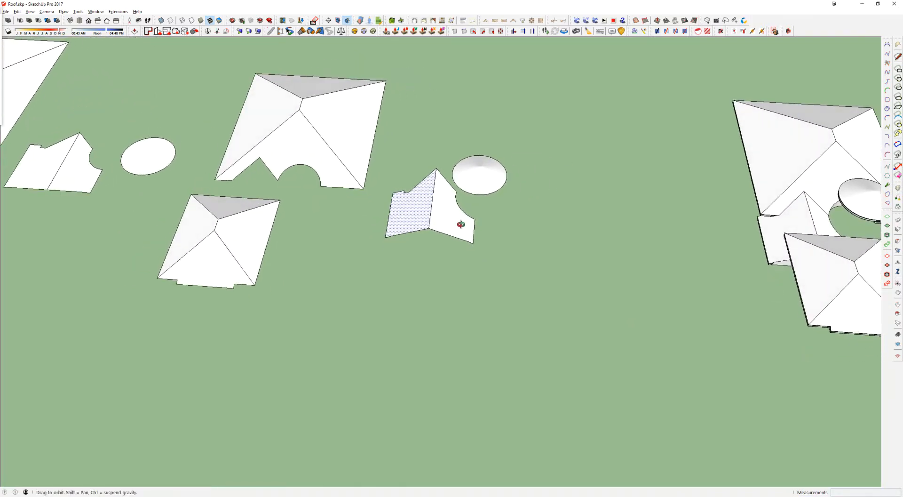
pyautogui.scroll(-2, 464, 225)
pyautogui.press('l')
pyautogui.click(816, 268)
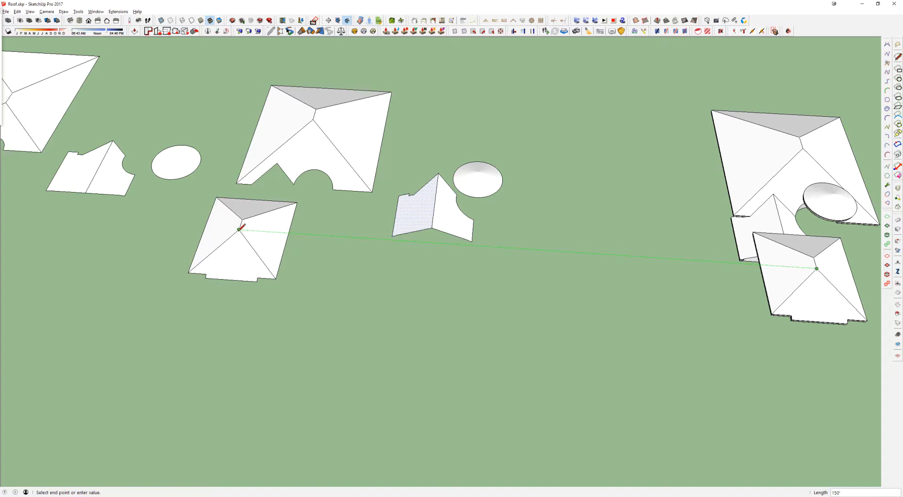
pyautogui.press('space')
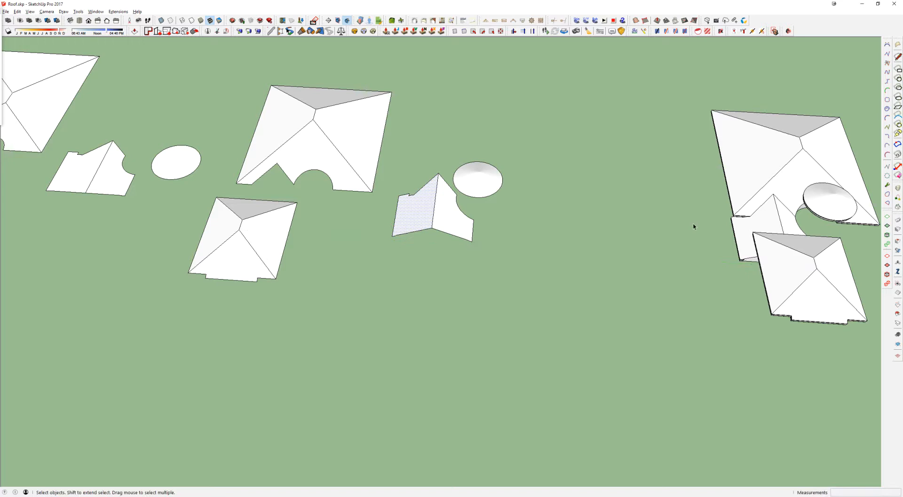
# Step: Examine the main hip roof with its lower wing and the conical tower roof, selecting each group in turn
pyautogui.scroll(6, 766, 219)
pyautogui.moveTo(768, 223); pyautogui.dragTo(468, 235, button='middle')
pyautogui.click(462, 252)
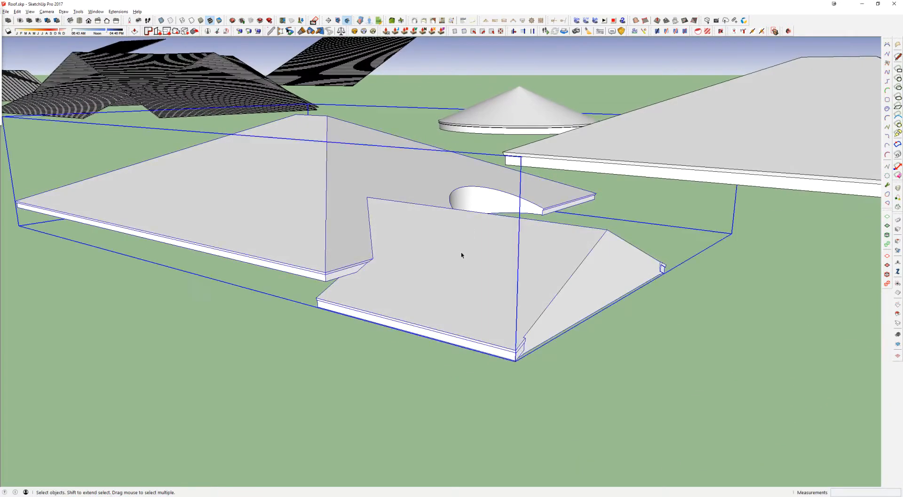
pyautogui.scroll(2, 489, 233)
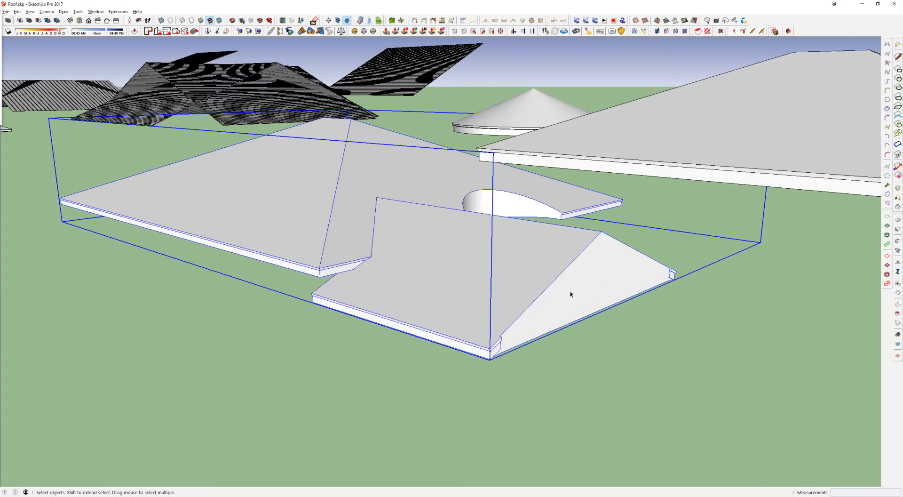
pyautogui.moveTo(377, 179); pyautogui.dragTo(463, 256, button='middle')
pyautogui.click(522, 85)
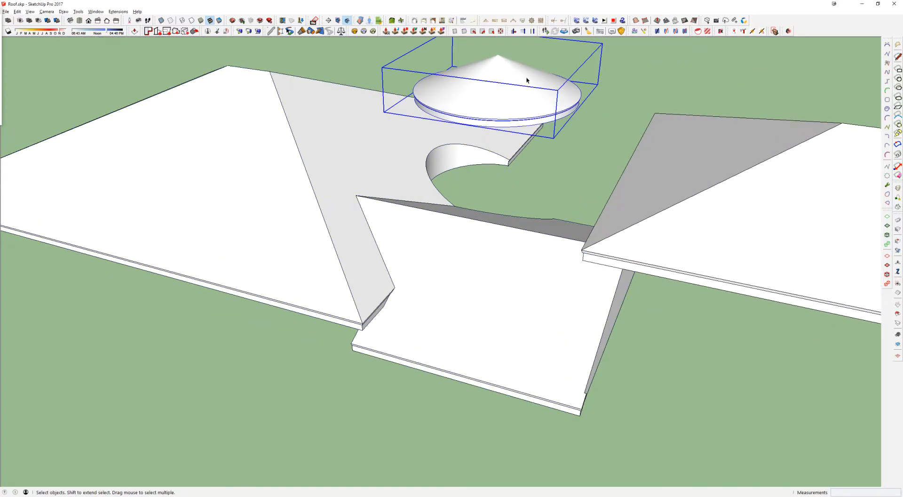
pyautogui.moveTo(472, 97); pyautogui.dragTo(467, 96, button='middle')
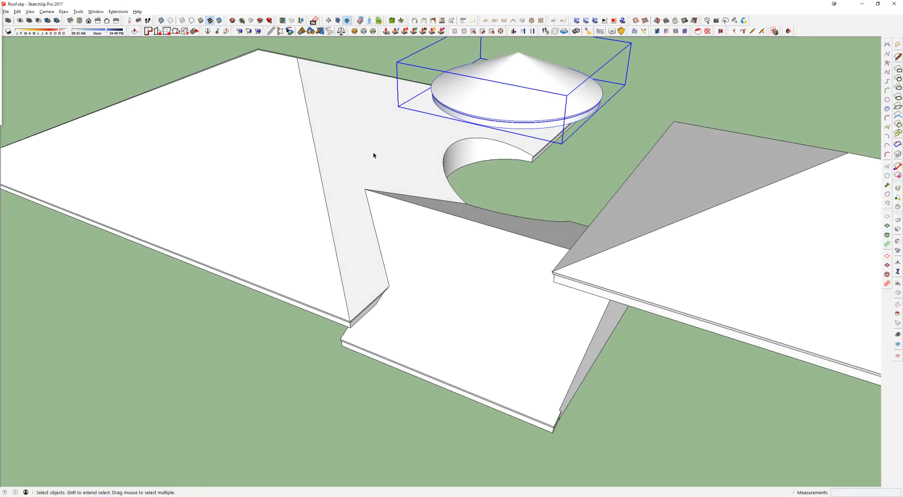
pyautogui.scroll(-5, 333, 165)
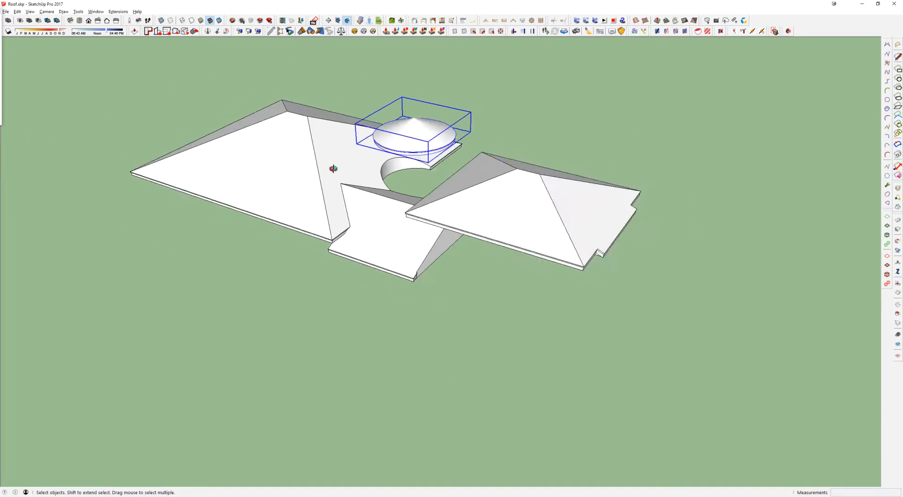
# Step: Examine the loose sloping-face copies of the two hip roofs beside the solid roofs, selecting their faces
pyautogui.moveTo(334, 168); pyautogui.dragTo(245, 203, button='middle')
pyautogui.scroll(-4, 366, 204)
pyautogui.keyDown('shift'); pyautogui.moveTo(366, 204); pyautogui.dragTo(484, 210, button='middle'); pyautogui.keyUp('shift')
pyautogui.scroll(3, 358, 200)
pyautogui.click(668, 240)
pyautogui.click(760, 170)
pyautogui.click(292, 222)
pyautogui.moveTo(292, 222); pyautogui.dragTo(472, 210, button='middle')
pyautogui.moveTo(346, 162); pyautogui.dragTo(248, 251)
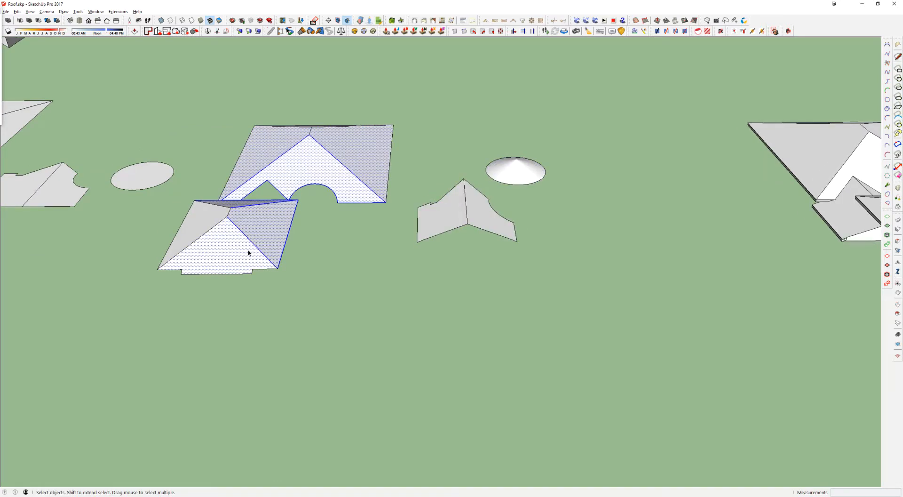
pyautogui.click(300, 252)
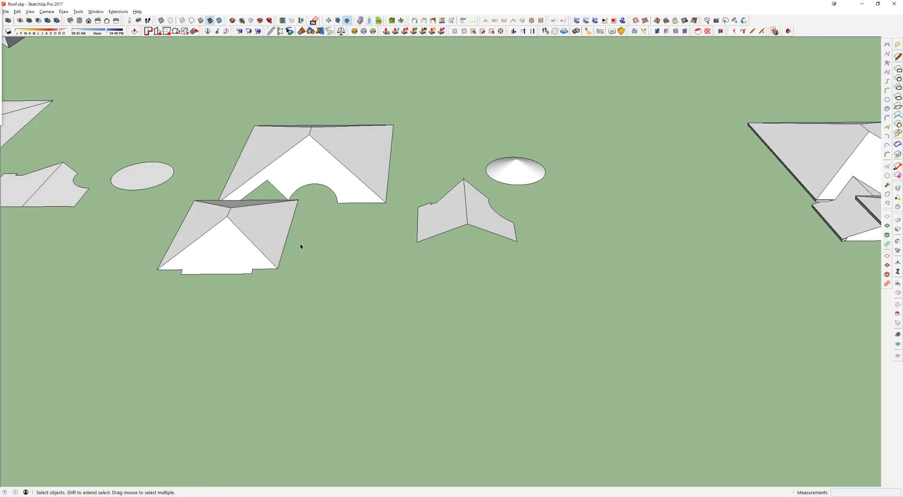
# Step: Compare the loose sloping roof faces with their flattened copies from several angles, selecting both sets together
pyautogui.click(460, 210)
pyautogui.moveTo(467, 211); pyautogui.dragTo(631, 238, button='middle')
pyautogui.scroll(3, 544, 199)
pyautogui.moveTo(544, 200); pyautogui.dragTo(508, 42, button='middle')
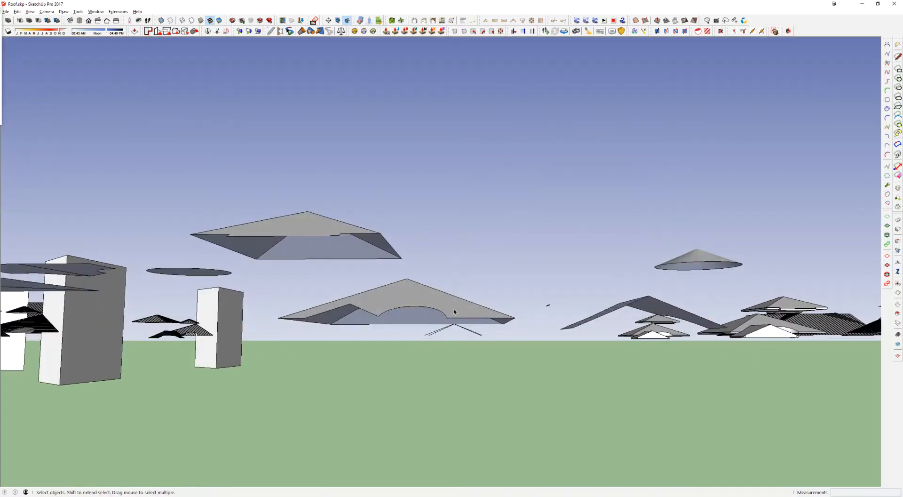
pyautogui.moveTo(463, 304); pyautogui.dragTo(768, 242, button='middle')
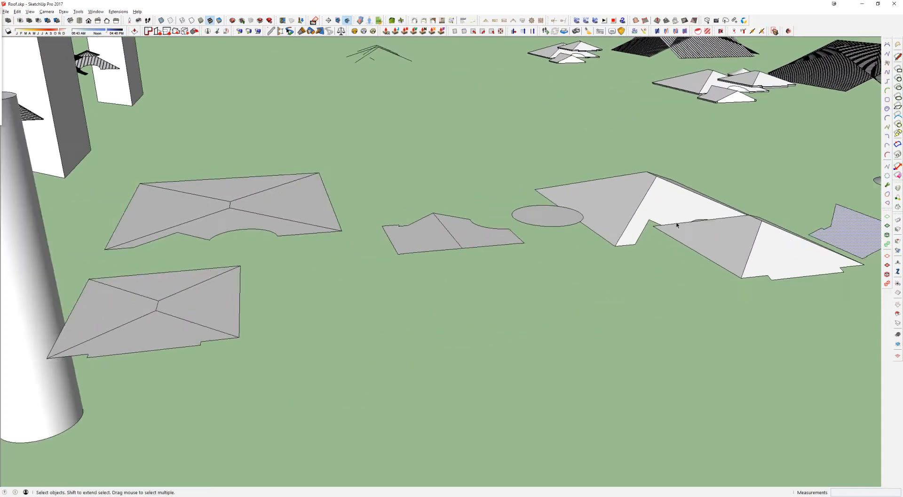
pyautogui.moveTo(434, 227); pyautogui.dragTo(105, 141, button='middle')
pyautogui.moveTo(103, 139); pyautogui.dragTo(496, 374)
pyautogui.keyDown('ctrl'); pyautogui.moveTo(64, 240); pyautogui.dragTo(389, 361); pyautogui.keyUp('ctrl')
pyautogui.moveTo(400, 242); pyautogui.dragTo(364, 254, button='middle')
pyautogui.keyDown('ctrl'); pyautogui.moveTo(451, 157); pyautogui.dragTo(795, 347); pyautogui.keyUp('ctrl')
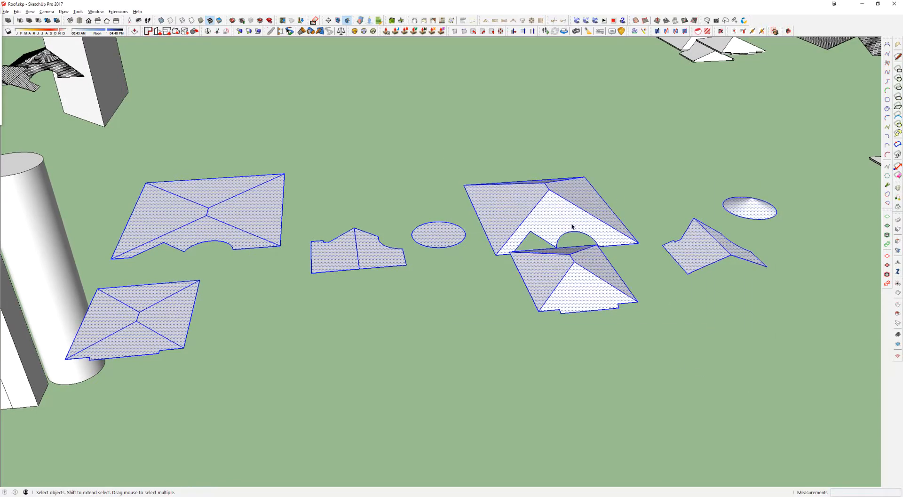
pyautogui.moveTo(396, 260); pyautogui.dragTo(366, 243, button='middle')
pyautogui.click(366, 243)
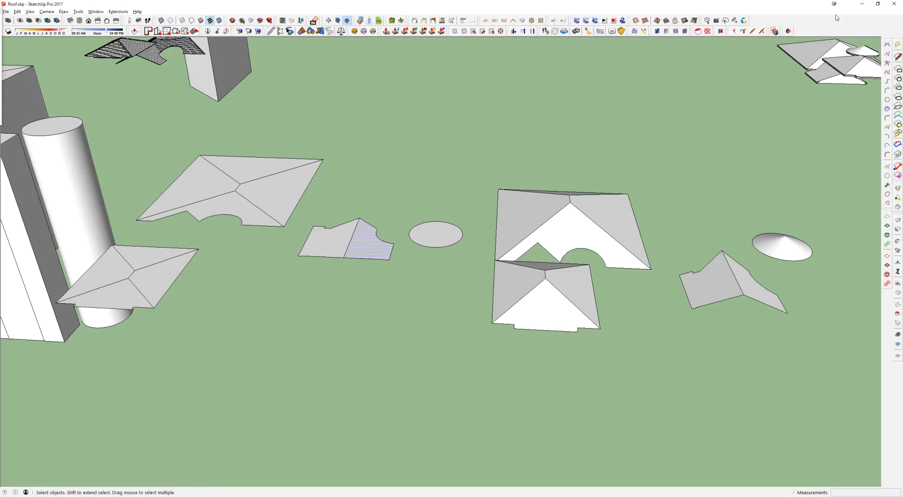
# Step: Search the Extension Warehouse for "architects tools"
pyautogui.rightClick(815, 26)
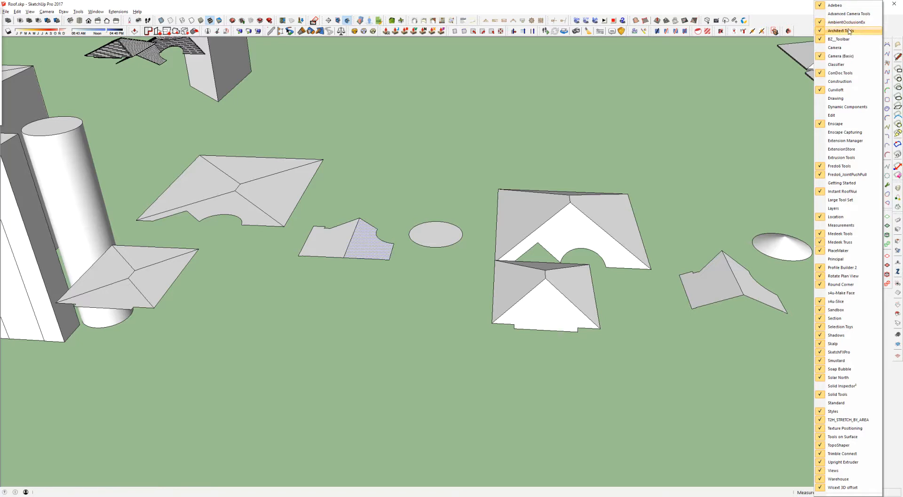
pyautogui.click(260, 20)
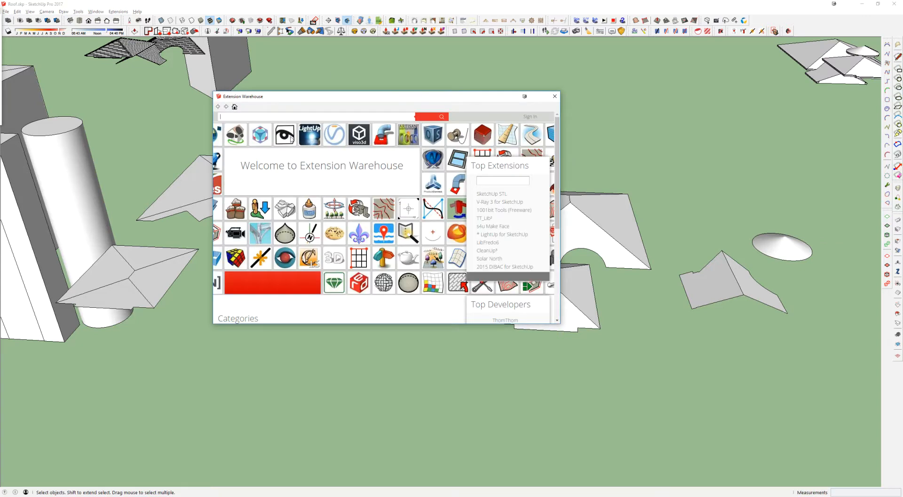
pyautogui.click(300, 116)
pyautogui.write('arch')
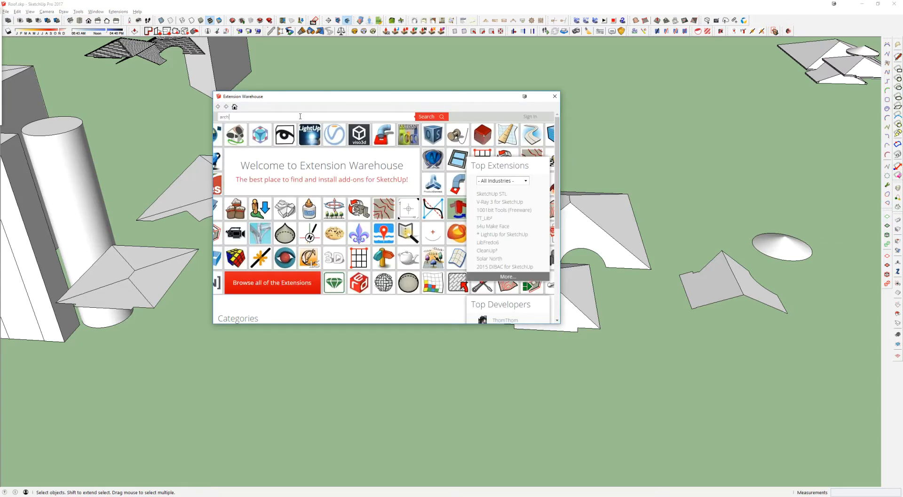
pyautogui.write('itects tools')
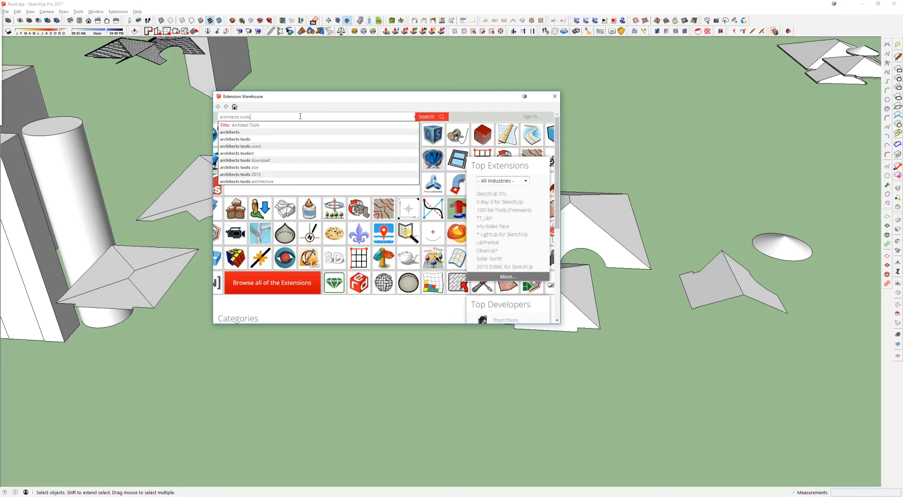
pyautogui.press('Return')
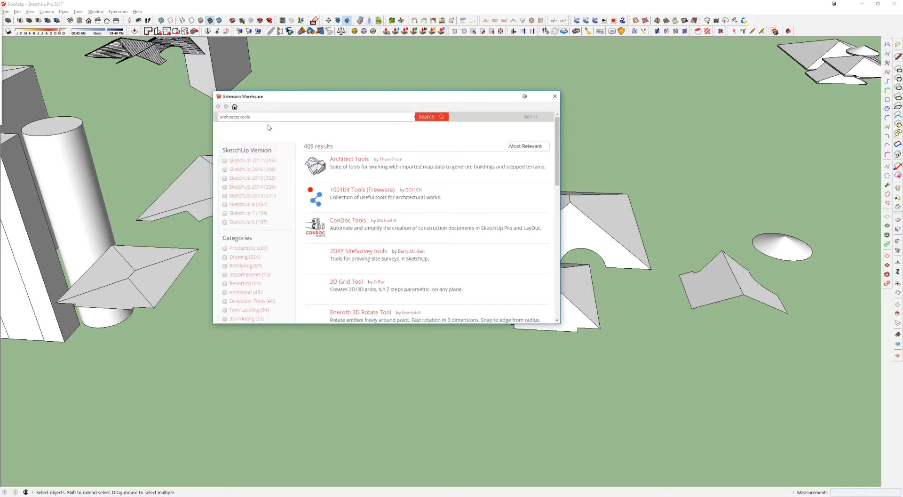
# Step: Open the Architect Tools extension page, examine its feature list, highlight Flatten Selection and close the Extension Warehouse
pyautogui.click(349, 160)
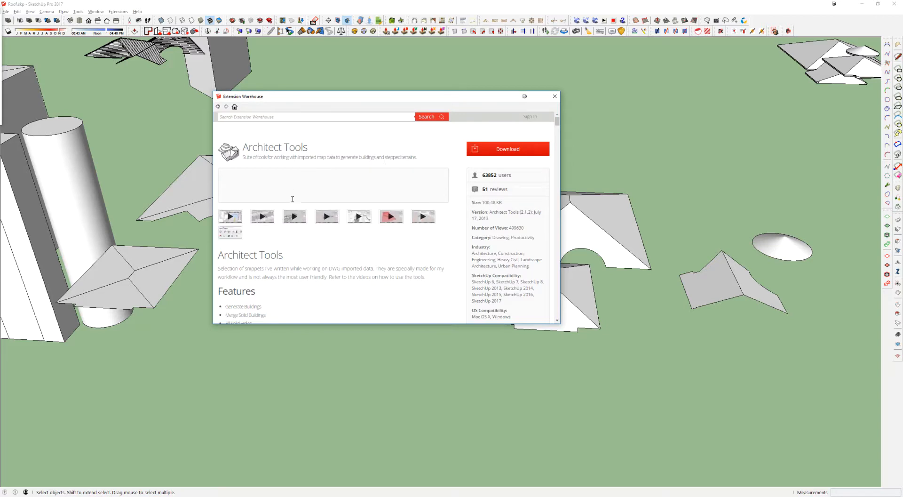
pyautogui.scroll(-3, 284, 221)
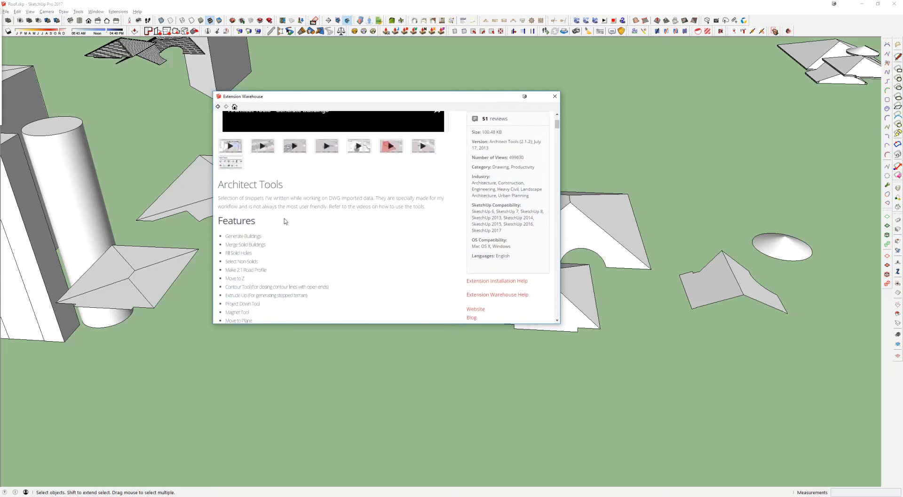
pyautogui.scroll(-3, 277, 209)
pyautogui.moveTo(227, 164); pyautogui.dragTo(297, 281)
pyautogui.scroll(-3, 238, 192)
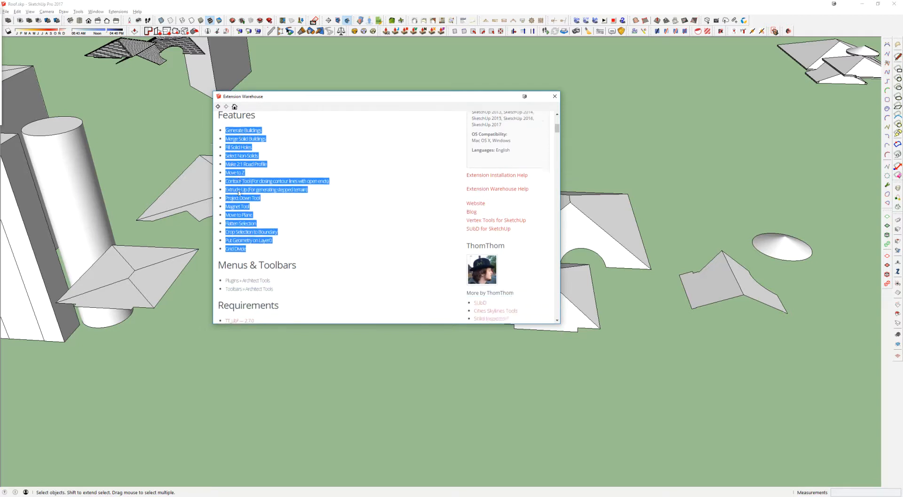
pyautogui.scroll(2, 247, 231)
pyautogui.click(257, 224)
pyautogui.moveTo(256, 223); pyautogui.dragTo(223, 223)
pyautogui.scroll(4, 264, 237)
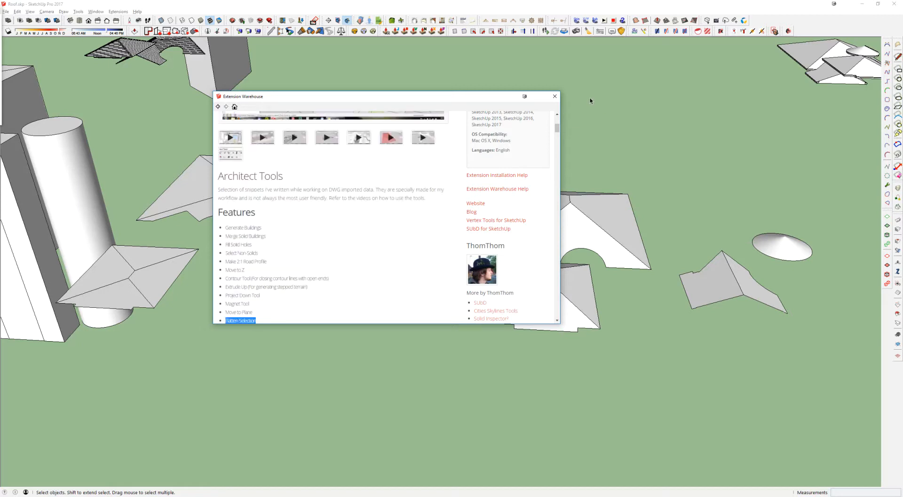
pyautogui.scroll(-3, 294, 265)
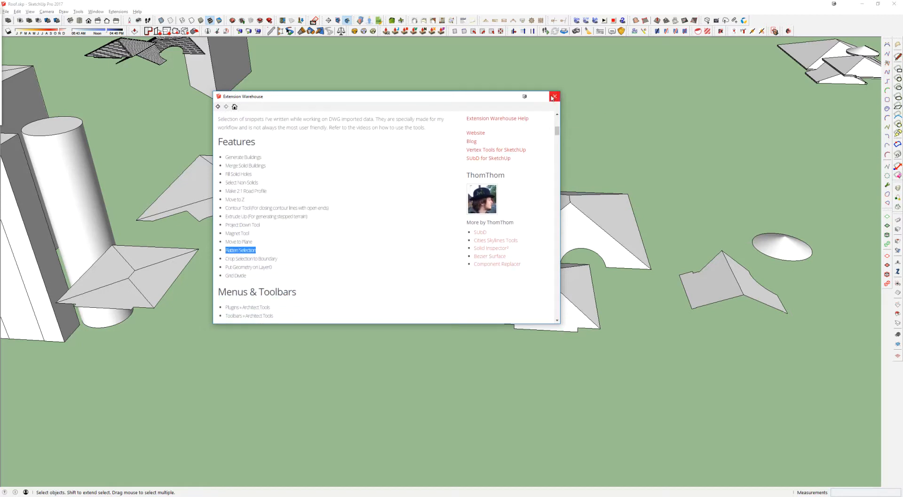
pyautogui.click(554, 96)
# Step: Look over the flattened roof faces, selecting the flattened lower wing and round tower roof, and clear the selection
pyautogui.scroll(-2, 554, 212)
pyautogui.moveTo(532, 273)
pyautogui.mouseDown(button='middle')
pyautogui.moveTo(534, 296)
pyautogui.moveTo(540, 230)
pyautogui.moveTo(508, 244)
pyautogui.mouseUp(button='middle')
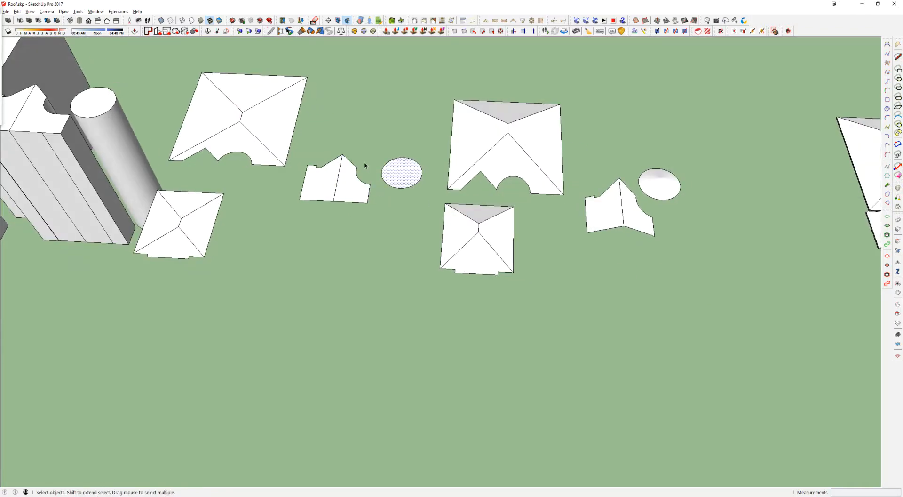
pyautogui.moveTo(301, 138); pyautogui.dragTo(427, 221)
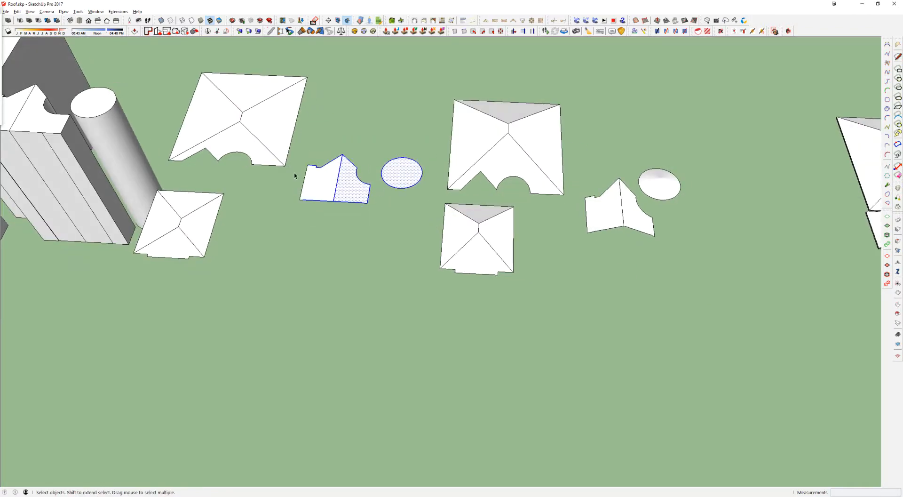
pyautogui.click(294, 175)
# Step: Copy the loose sloping faces of all four roofs to an empty area with Move and select the copies
pyautogui.moveTo(438, 77); pyautogui.dragTo(746, 338)
pyautogui.press('m')
pyautogui.press('ctrl')
pyautogui.click(626, 215)
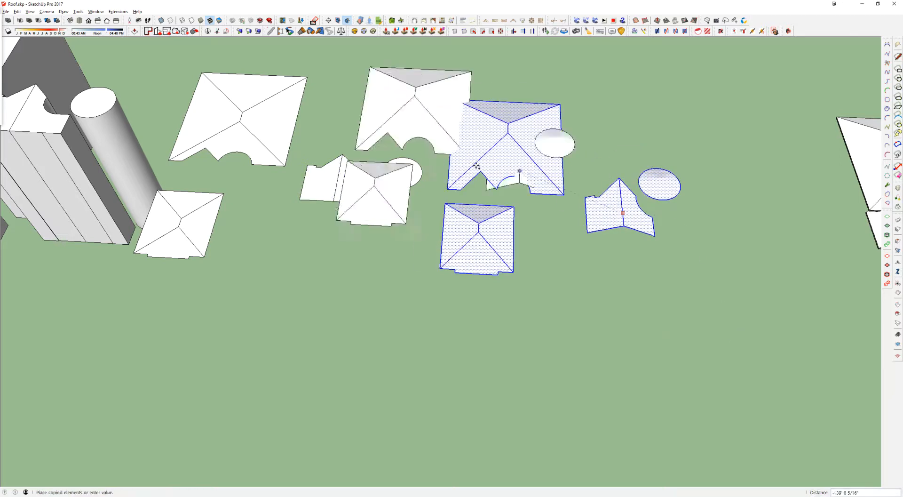
pyautogui.scroll(-3, 201, 144)
pyautogui.keyDown('shift'); pyautogui.moveTo(320, 178); pyautogui.dragTo(426, 85, button='middle'); pyautogui.keyUp('shift')
pyautogui.click(468, 273)
pyautogui.press('space')
pyautogui.moveTo(487, 284); pyautogui.dragTo(297, 201, button='middle')
pyautogui.moveTo(259, 132); pyautogui.dragTo(517, 312)
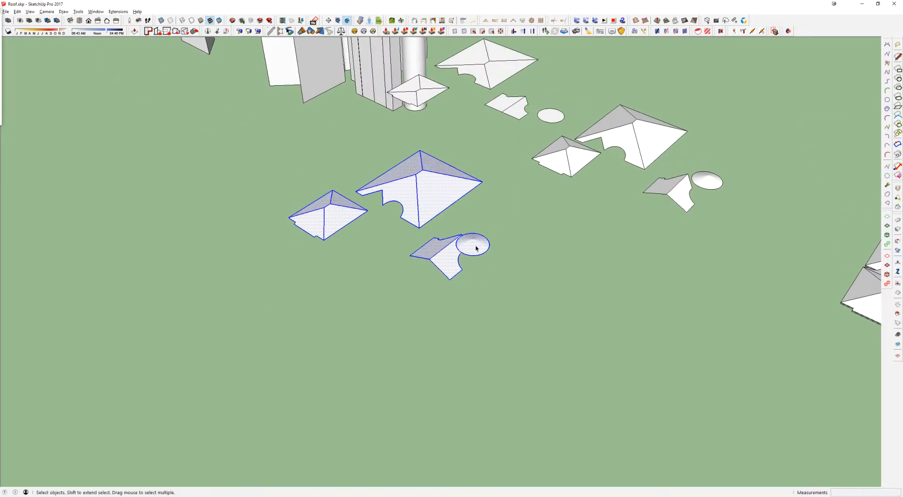
pyautogui.click(117, 11)
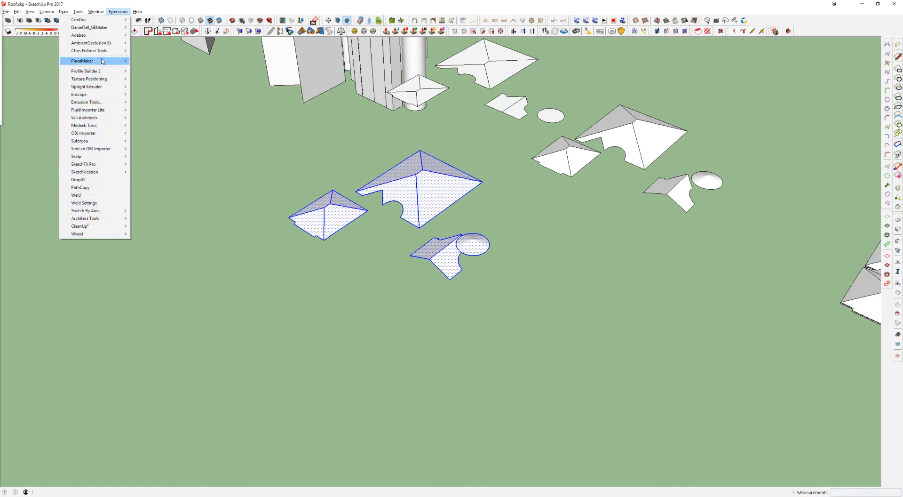
pyautogui.moveTo(88, 12)
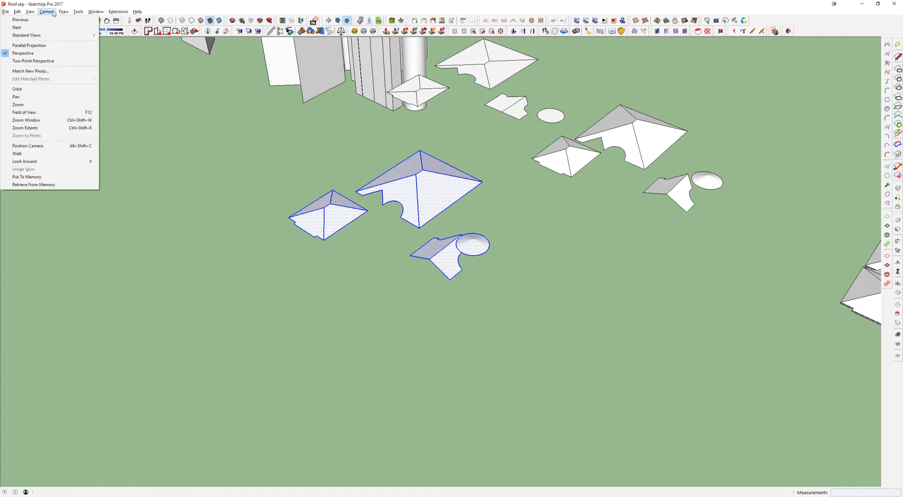
pyautogui.moveTo(119, 17)
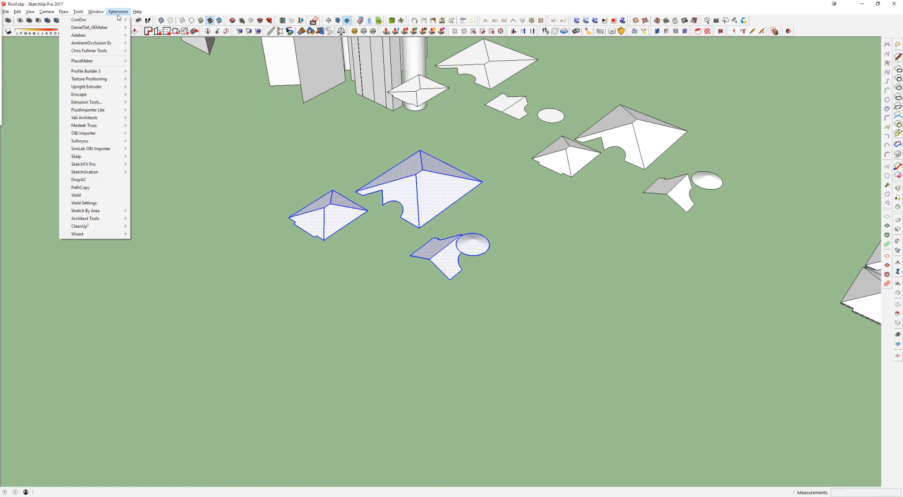
pyautogui.click(267, 133)
# Step: Reselect all the copied sloping roof faces, including the lower wing and conical tower roof
pyautogui.scroll(3, 422, 190)
pyautogui.click(421, 189)
pyautogui.scroll(3, 421, 190)
pyautogui.moveTo(150, 87); pyautogui.dragTo(558, 335)
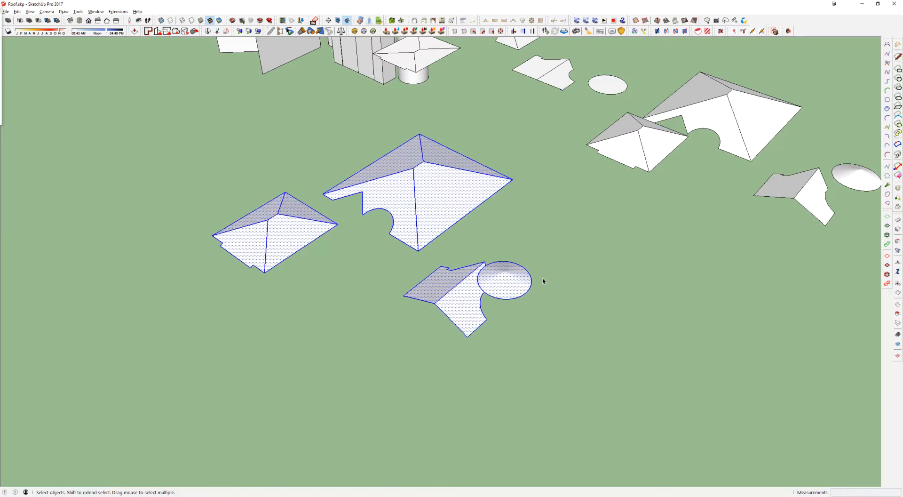
# Step: Look up the shortcut of the Flatten Selection command in the Preferences by filtering for "flatten", then cancel
pyautogui.click(117, 12)
pyautogui.moveTo(96, 12)
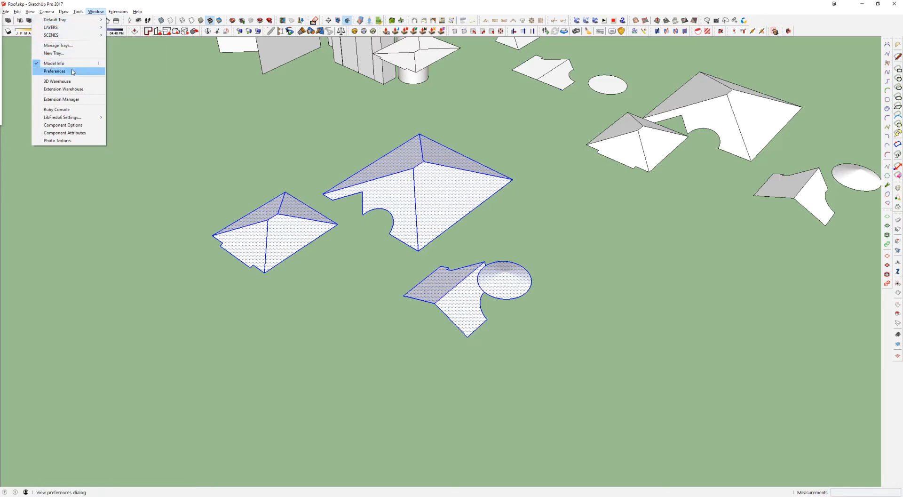
pyautogui.click(54, 71)
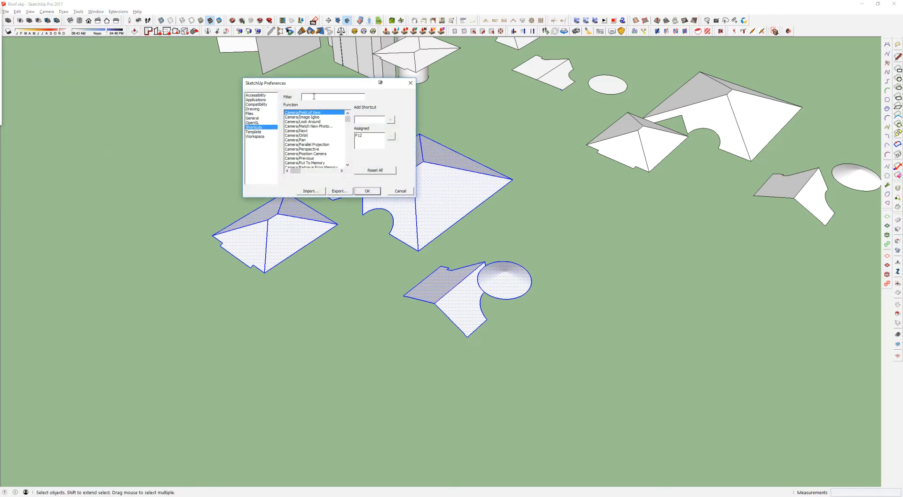
pyautogui.click(314, 97)
pyautogui.write('flatten')
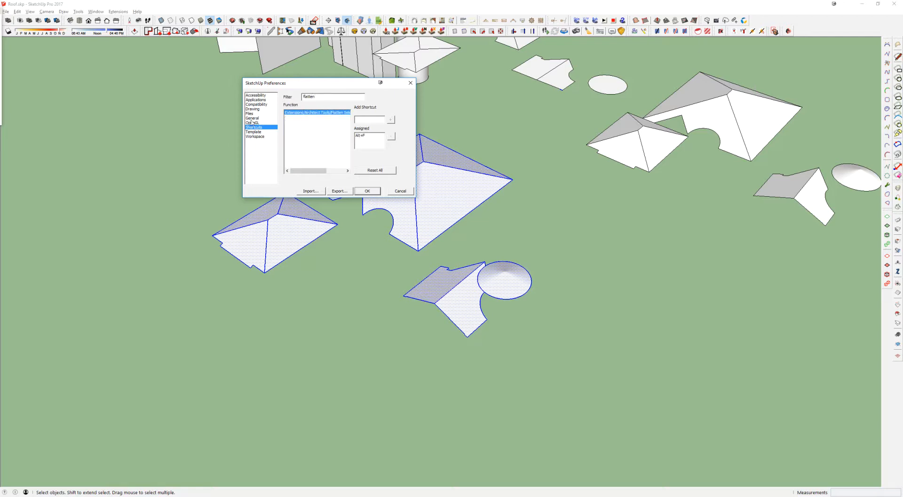
pyautogui.doubleClick(309, 96)
pyautogui.click(337, 113)
pyautogui.click(400, 191)
# Step: Flatten the copied roof faces with the Architect Tools Flatten Selection command
pyautogui.click(117, 11)
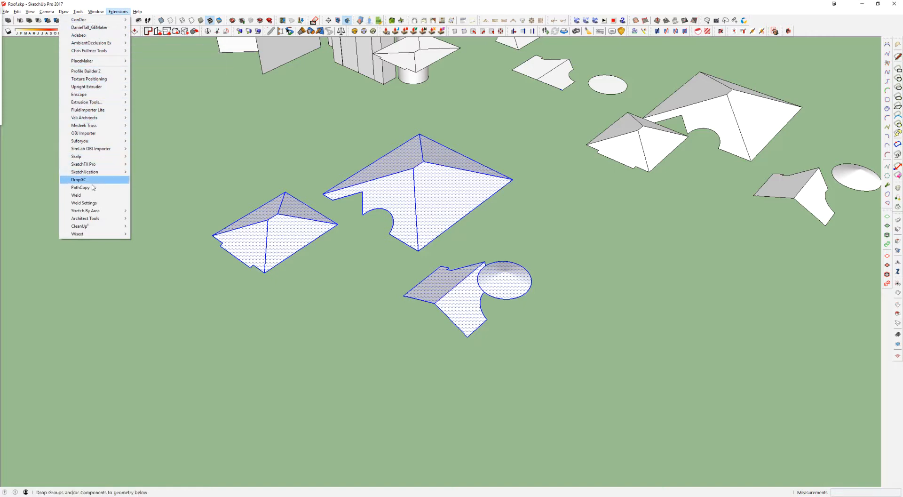
pyautogui.moveTo(96, 219)
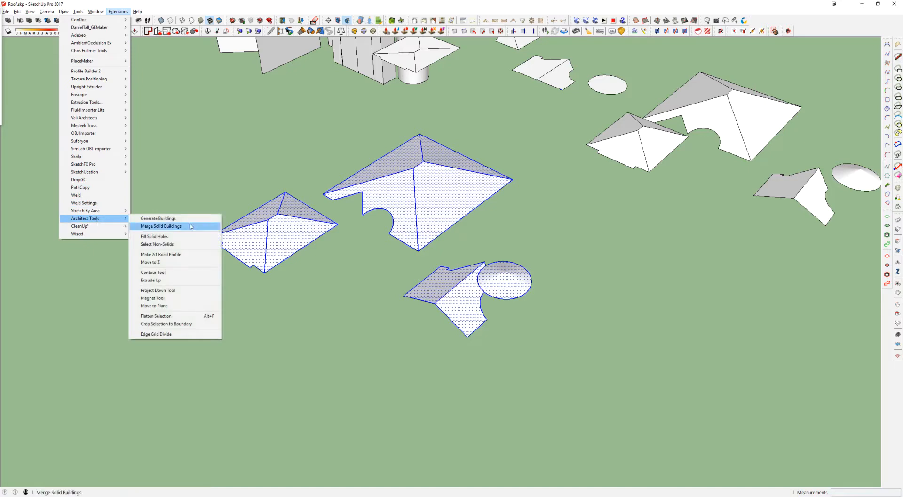
pyautogui.click(173, 317)
pyautogui.moveTo(448, 174); pyautogui.dragTo(372, 265, button='middle')
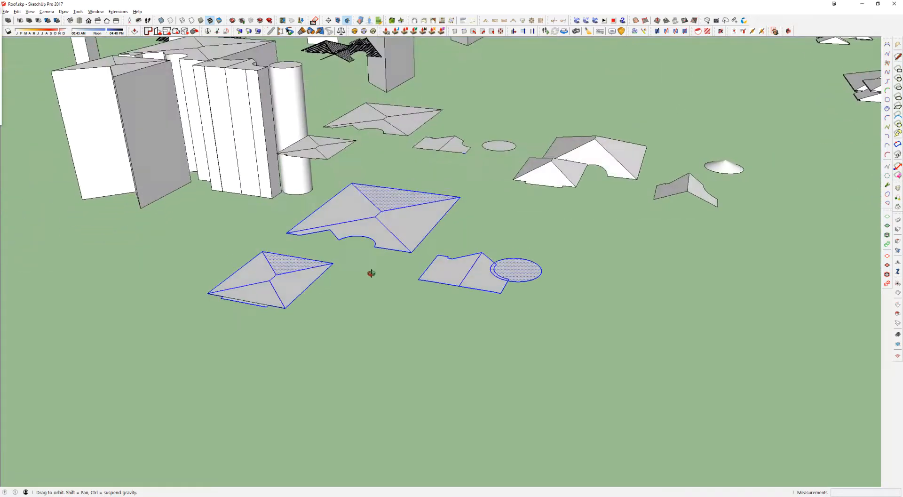
pyautogui.scroll(8, 517, 301)
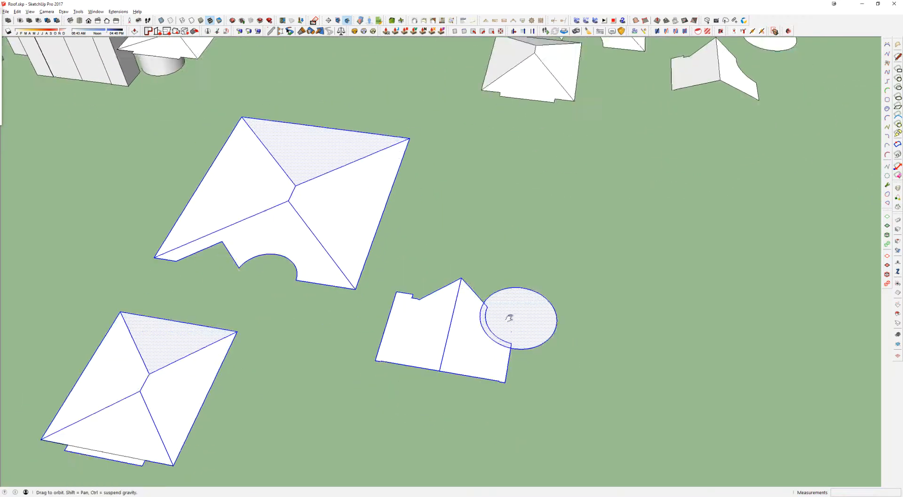
pyautogui.keyDown('shift'); pyautogui.moveTo(509, 317); pyautogui.dragTo(487, 258, button='middle'); pyautogui.keyUp('shift')
# Step: Move the flattened circular tower roof 120 along the green axis, clear of the wing roof it overlaps
pyautogui.click(461, 260)
pyautogui.scroll(3, 461, 260)
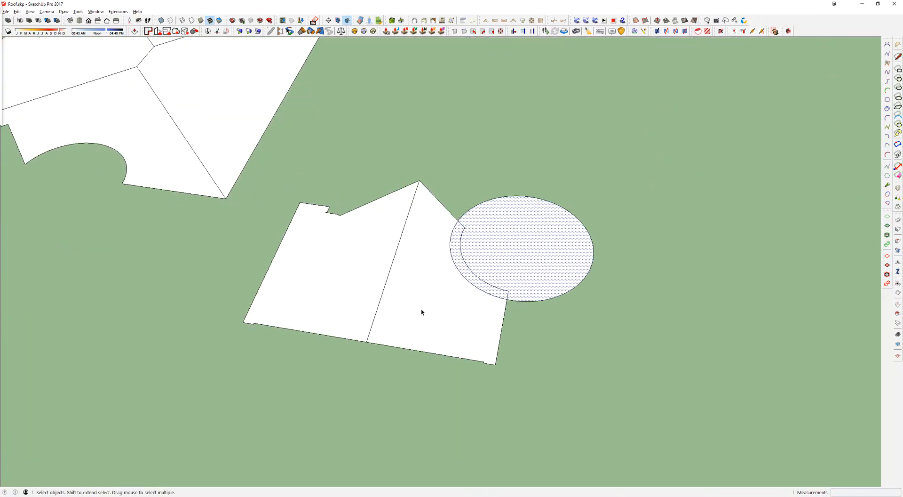
pyautogui.scroll(-2, 497, 249)
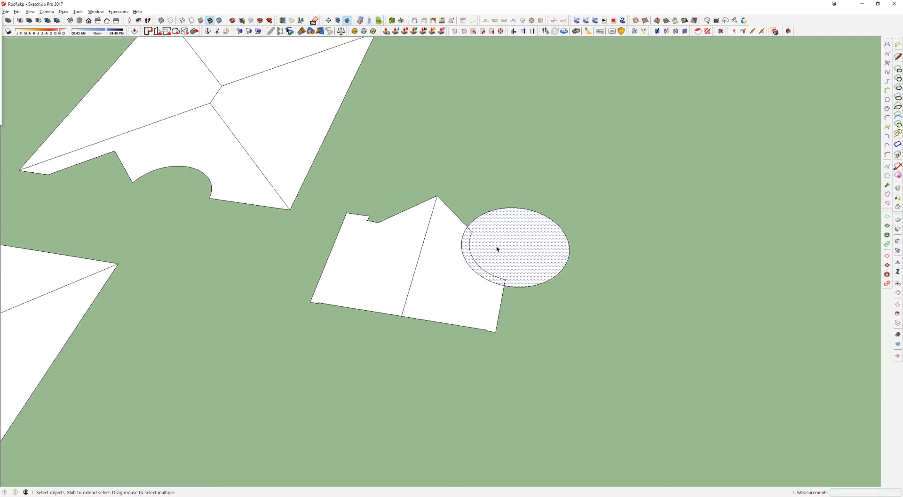
pyautogui.scroll(-2, 502, 240)
pyautogui.press('m')
pyautogui.click(502, 238)
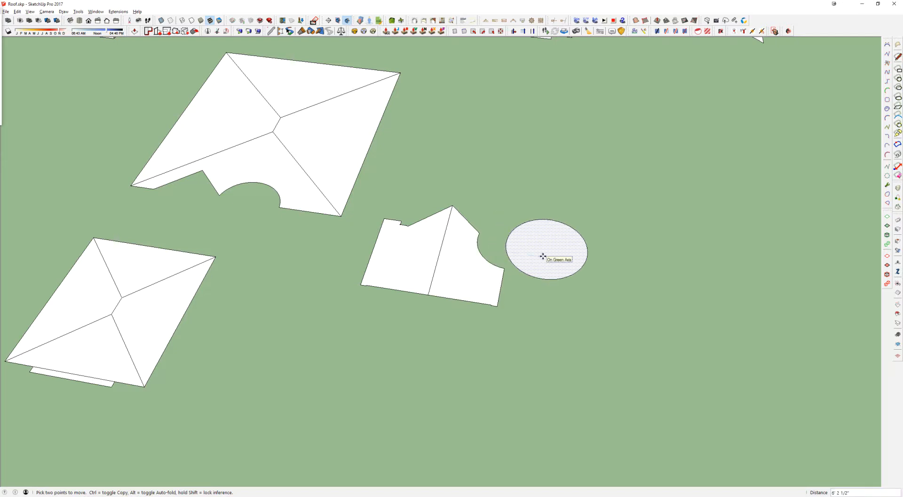
pyautogui.write('12')
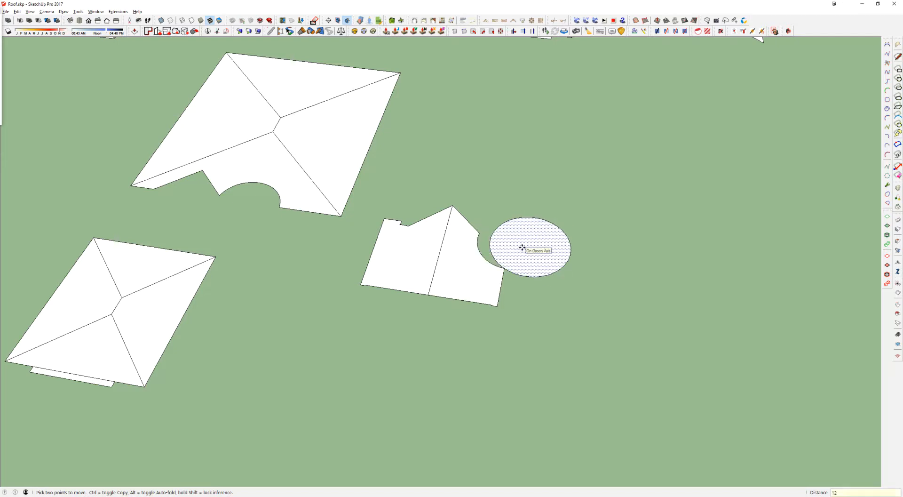
pyautogui.write('0')
pyautogui.press('Return')
# Step: Select all the flattened roof copies in front of the house and delete them
pyautogui.scroll(-6, 530, 254)
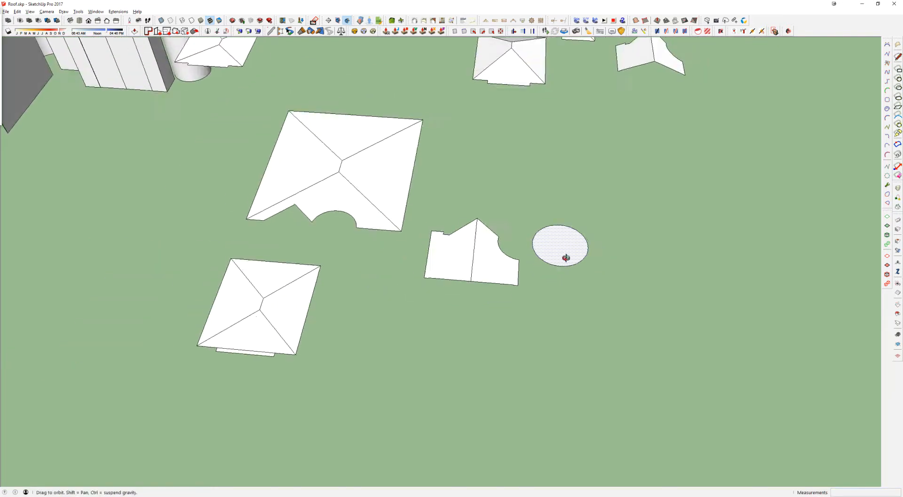
pyautogui.moveTo(441, 244); pyautogui.dragTo(489, 214, button='middle')
pyautogui.moveTo(331, 186); pyautogui.dragTo(663, 425)
pyautogui.press('Delete')
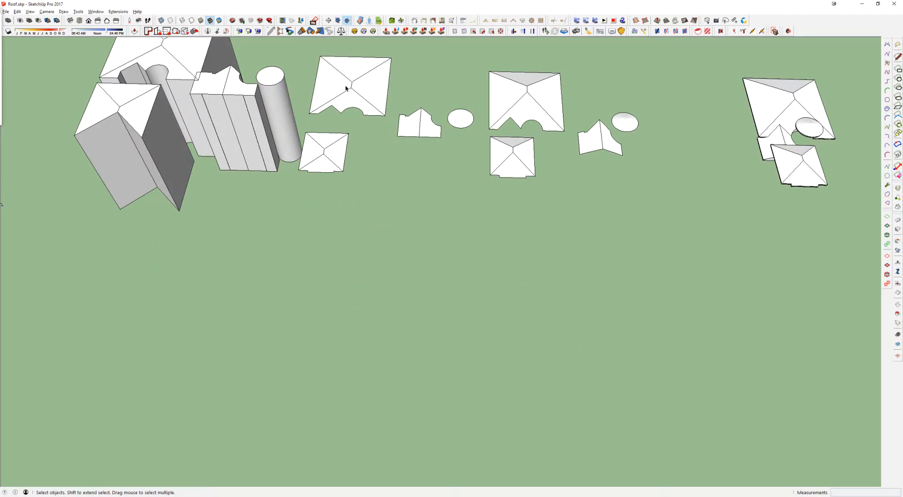
# Step: Open the house's lower wing roof volume beside the cylindrical tower to examine its geometry, and exit it
pyautogui.click(345, 86)
pyautogui.keyDown('shift'); pyautogui.moveTo(363, 103); pyautogui.dragTo(453, 206, button='middle'); pyautogui.keyUp('shift')
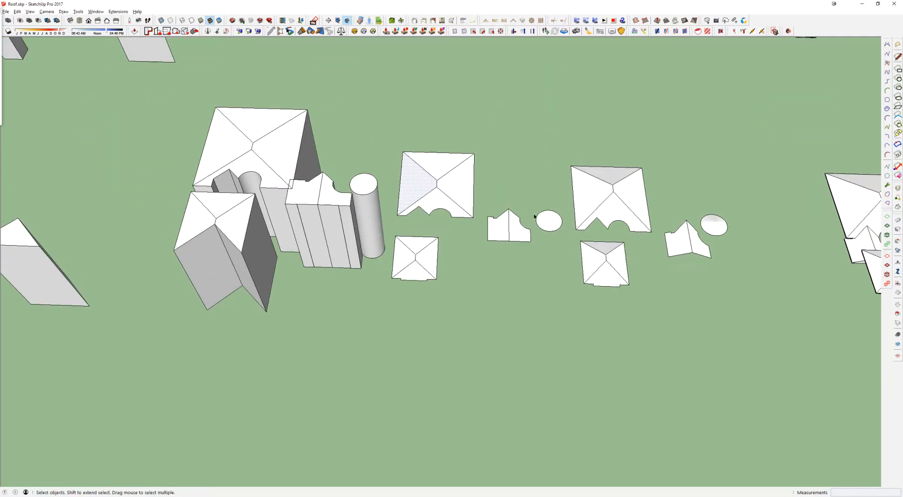
pyautogui.click(553, 227)
pyautogui.click(297, 190)
pyautogui.moveTo(302, 195); pyautogui.dragTo(335, 185, button='middle')
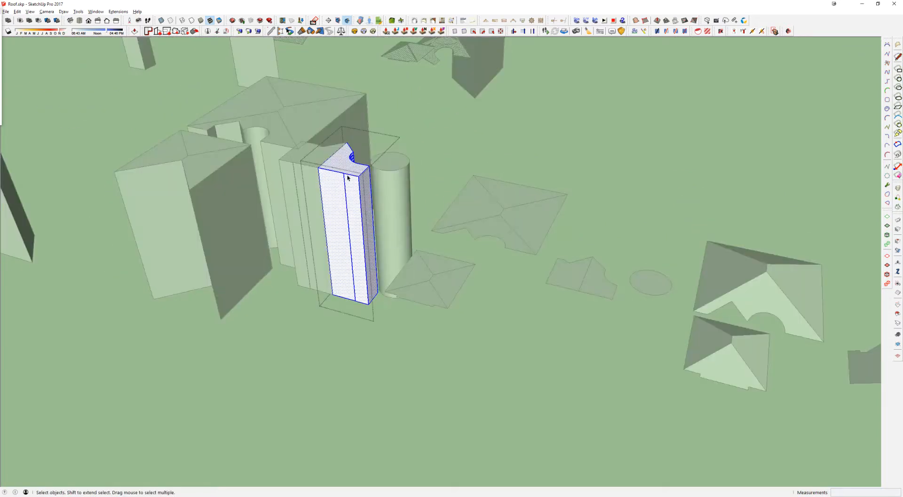
pyautogui.moveTo(348, 178); pyautogui.dragTo(343, 228, button='middle')
pyautogui.click(489, 246)
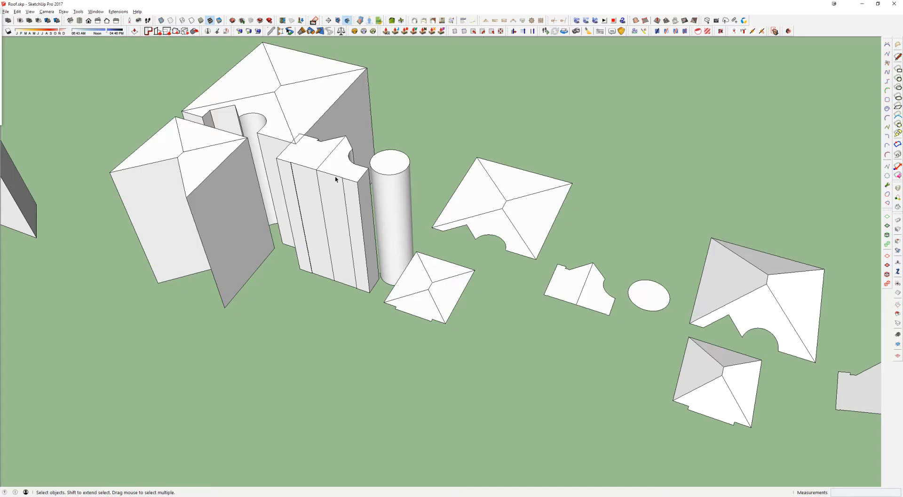
# Step: Examine the finished tiled roofs and the large trimming block standing over the main roof from several sides
pyautogui.scroll(-5, 336, 177)
pyautogui.keyDown('shift'); pyautogui.moveTo(335, 178); pyautogui.dragTo(393, 325, button='middle'); pyautogui.keyUp('shift')
pyautogui.scroll(6, 475, 171)
pyautogui.moveTo(443, 189); pyautogui.dragTo(353, 230, button='middle')
pyautogui.moveTo(496, 290); pyautogui.dragTo(557, 320, button='middle')
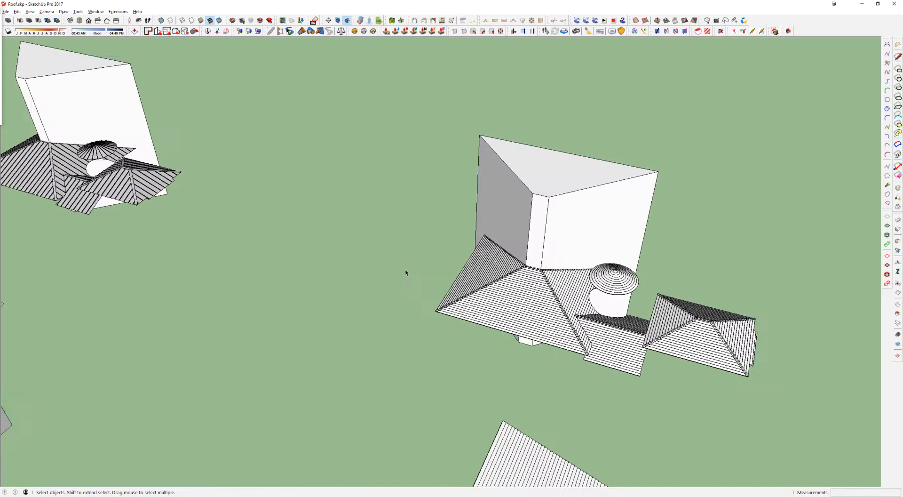
pyautogui.moveTo(480, 288); pyautogui.dragTo(655, 331, button='middle')
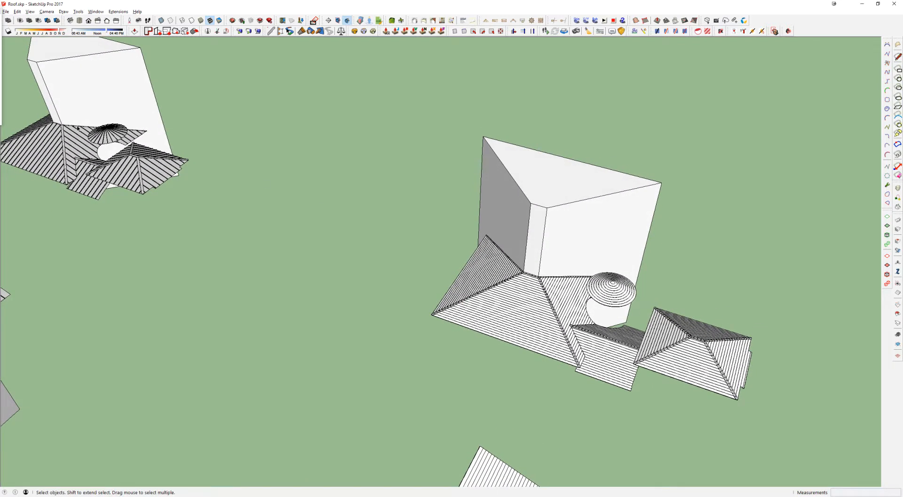
pyautogui.moveTo(689, 357); pyautogui.dragTo(565, 342, button='middle')
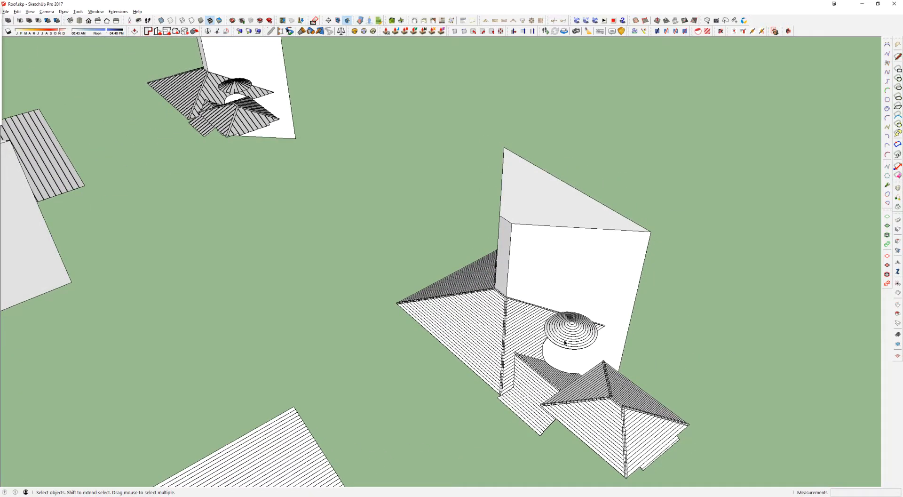
pyautogui.moveTo(564, 343); pyautogui.dragTo(307, 128, button='middle')
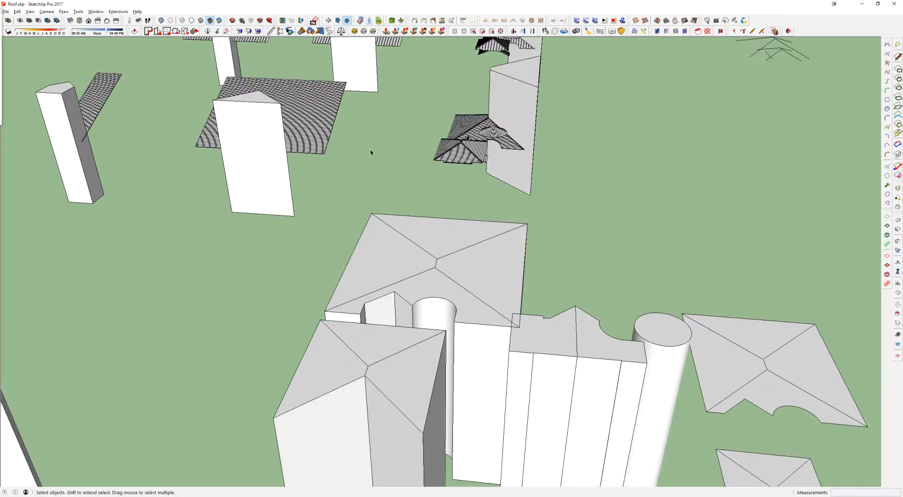
# Step: Examine the extruded house roof volumes and select the block forming part of the main roof
pyautogui.scroll(-5, 395, 218)
pyautogui.moveTo(393, 257); pyautogui.dragTo(397, 235, button='middle')
pyautogui.click(397, 235)
pyautogui.click(286, 343)
pyautogui.moveTo(352, 295); pyautogui.dragTo(504, 254, button='middle')
pyautogui.click(514, 207)
pyautogui.moveTo(514, 208); pyautogui.dragTo(550, 226, button='middle')
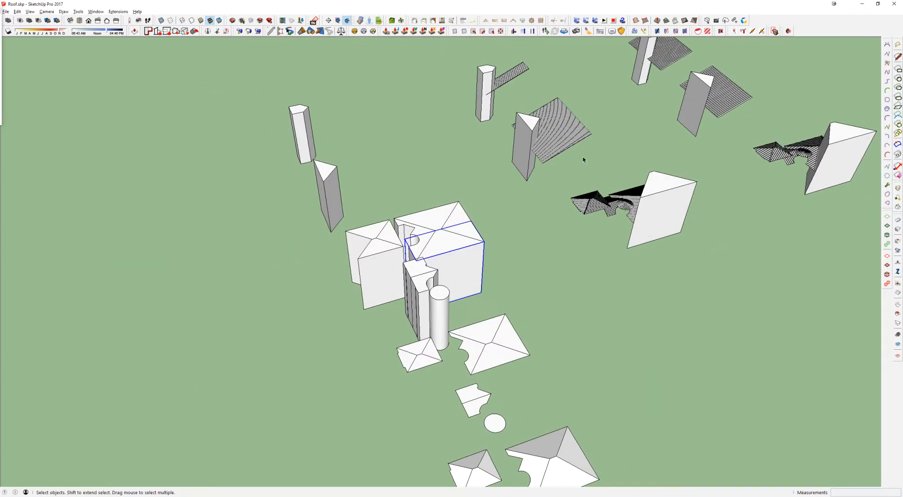
# Step: Remove the large trimming block from the tiled roofs to expose them, and undo the removal
pyautogui.click(664, 194)
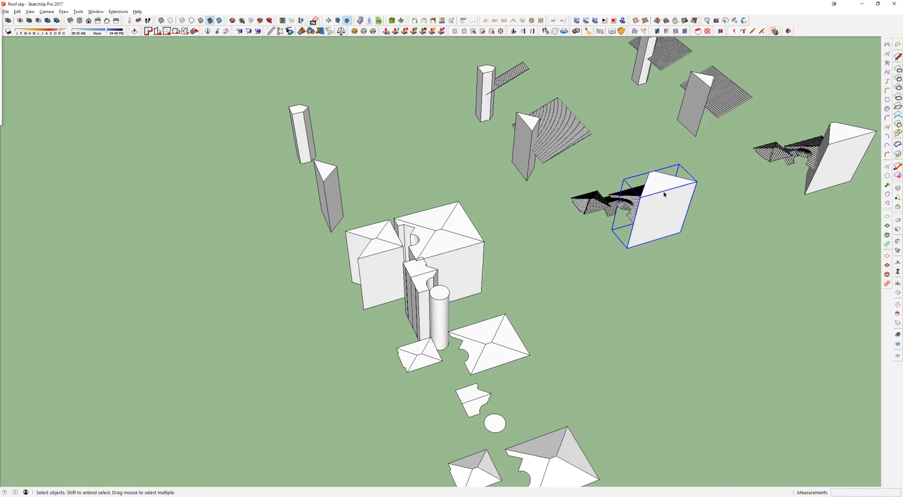
pyautogui.keyDown('shift'); pyautogui.moveTo(664, 194); pyautogui.dragTo(488, 223, button='middle'); pyautogui.keyUp('shift')
pyautogui.scroll(5, 488, 223)
pyautogui.rightClick(487, 222)
pyautogui.click(521, 241)
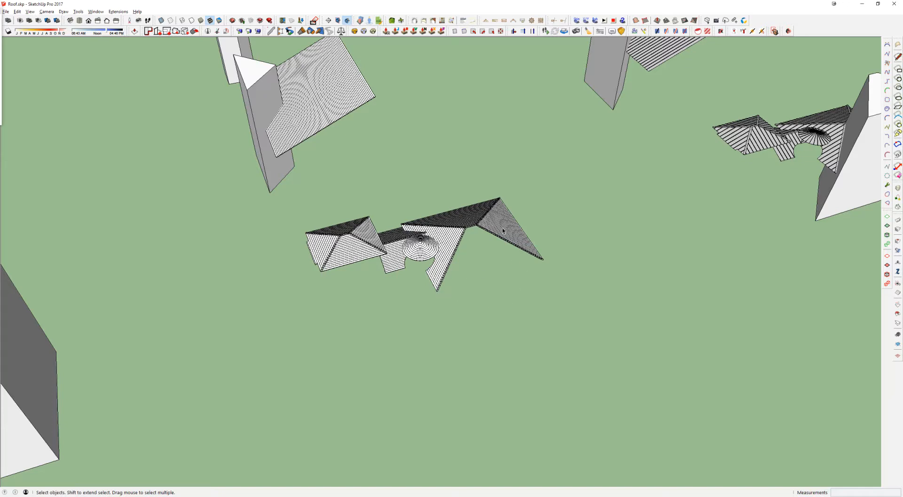
pyautogui.hotkey('ctrl', 'z')
# Step: Compare the trimming blocks near the tiled roofs with the house's roof volumes by selecting them in turn
pyautogui.scroll(-2, 508, 228)
pyautogui.keyDown('shift'); pyautogui.moveTo(508, 228); pyautogui.dragTo(387, 230, button='middle'); pyautogui.keyUp('shift')
pyautogui.click(668, 161)
pyautogui.click(375, 258)
pyautogui.click(681, 178)
# Step: Examine the untrimmed tiled roof planes beside the plain roofs, selecting one sloping tiled plane in each set
pyautogui.scroll(-3, 680, 177)
pyautogui.keyDown('shift'); pyautogui.moveTo(510, 211); pyautogui.dragTo(434, 131, button='middle'); pyautogui.keyUp('shift')
pyautogui.keyDown('shift'); pyautogui.moveTo(628, 360); pyautogui.dragTo(574, 227, button='middle'); pyautogui.keyUp('shift')
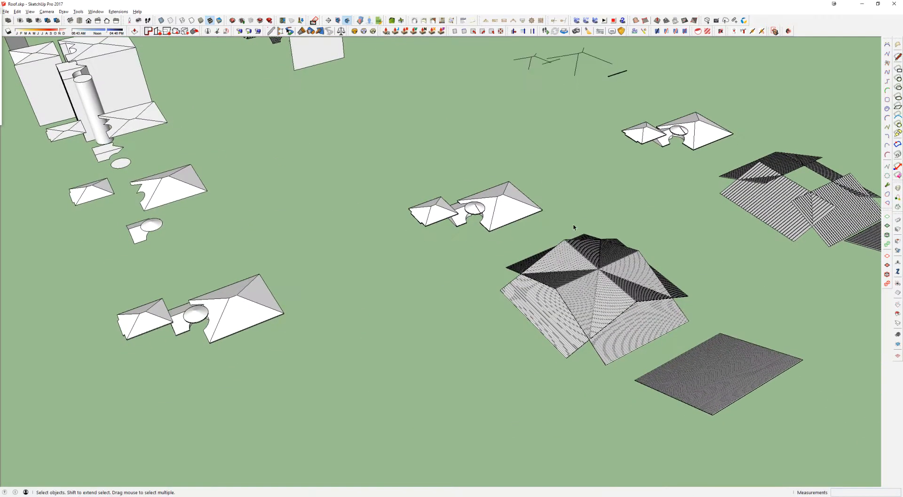
pyautogui.scroll(3, 548, 295)
pyautogui.moveTo(548, 294); pyautogui.dragTo(593, 263, button='middle')
pyautogui.click(698, 278)
pyautogui.keyDown('shift'); pyautogui.click(802, 145); pyautogui.keyUp('shift')
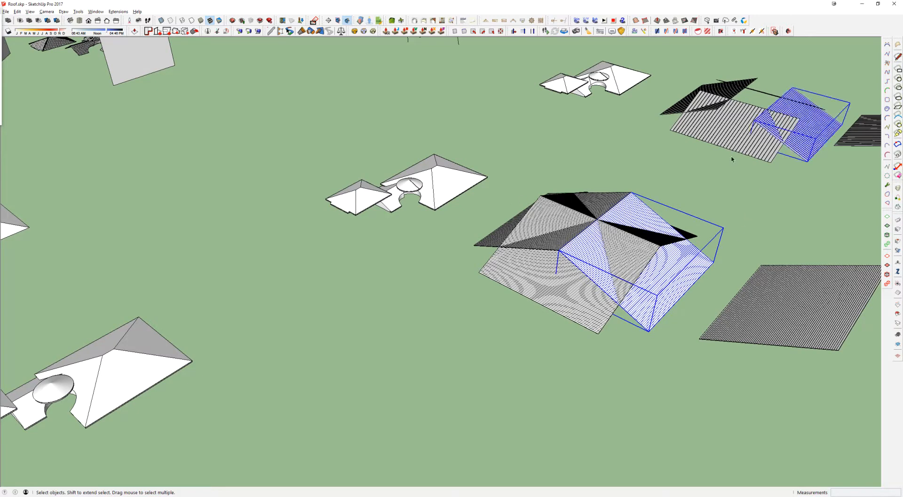
pyautogui.moveTo(646, 260)
pyautogui.keyDown('shift'); pyautogui.mouseDown(button='middle')
pyautogui.moveTo(613, 239)
pyautogui.moveTo(633, 236)
pyautogui.mouseUp(button='middle'); pyautogui.keyUp('shift')
# Step: Switch to Blocks - Roofing - Roof Parts.skp and select the wide-ribbed roofing sheet to examine it
pyautogui.hotkey('alt', 'Tab')
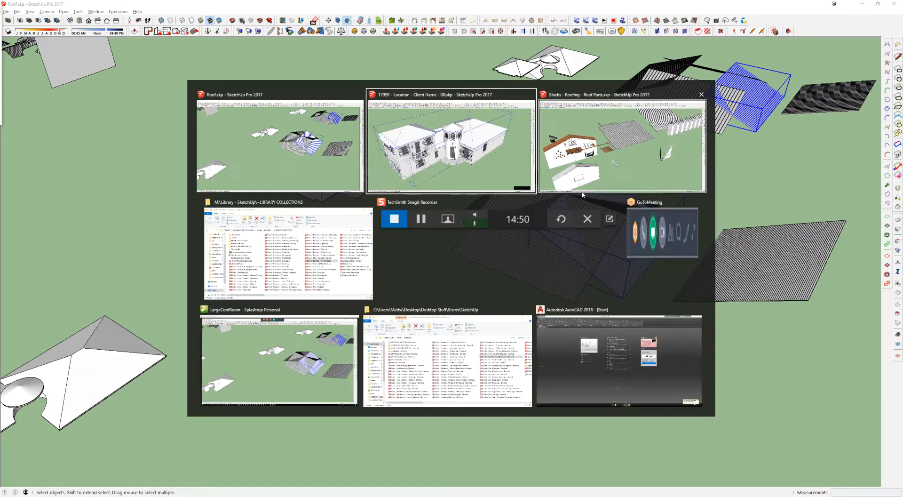
pyautogui.click(656, 139)
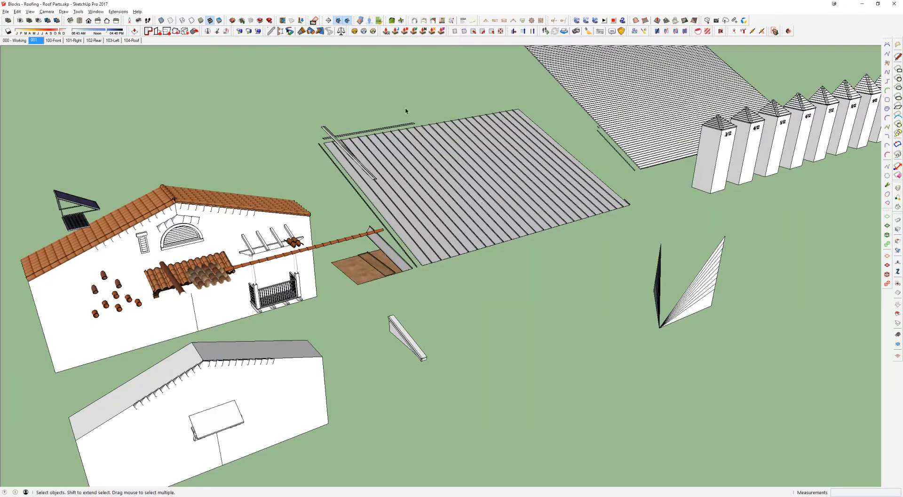
pyautogui.keyDown('shift'); pyautogui.moveTo(477, 175); pyautogui.dragTo(402, 211, button='middle'); pyautogui.keyUp('shift')
pyautogui.moveTo(402, 210); pyautogui.dragTo(518, 195, button='middle')
pyautogui.click(405, 203)
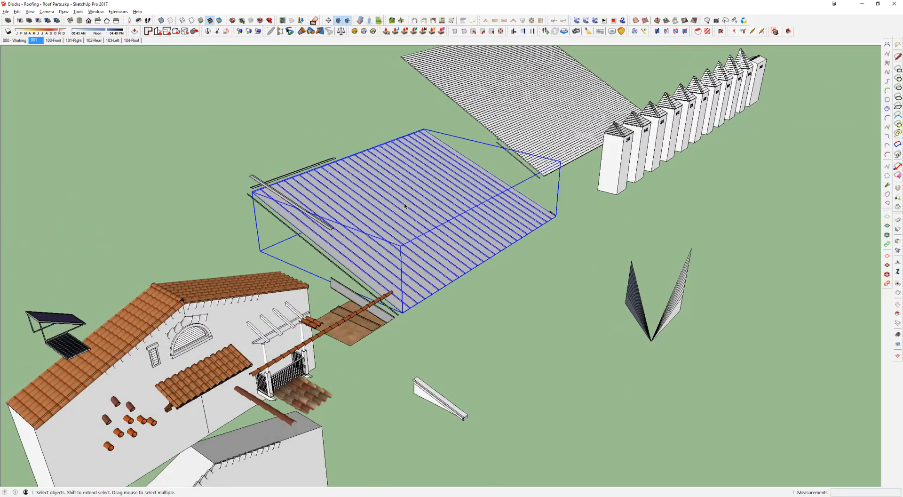
pyautogui.scroll(3, 417, 191)
pyautogui.moveTo(426, 190); pyautogui.dragTo(359, 229, button='middle')
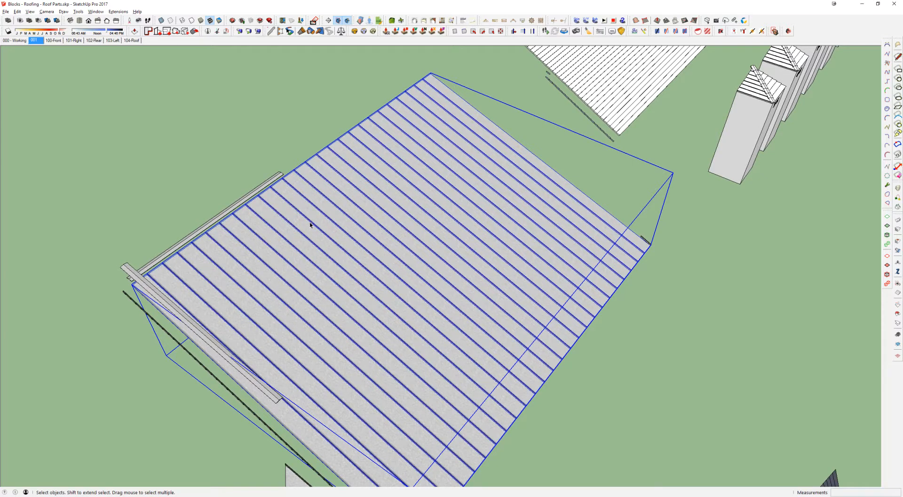
# Step: Select the finely lined roofing sheet next to the row of roof pitch samples
pyautogui.scroll(-2, 408, 223)
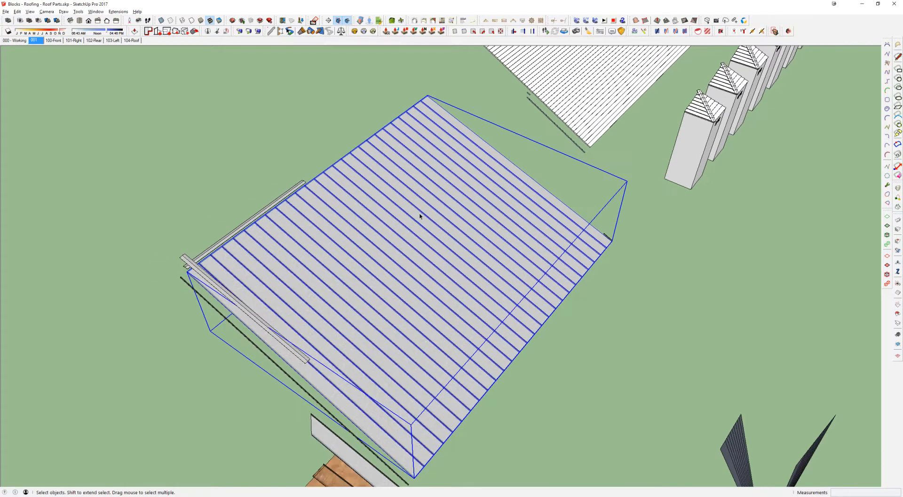
pyautogui.keyDown('shift'); pyautogui.moveTo(456, 190); pyautogui.dragTo(411, 307, button='middle'); pyautogui.keyUp('shift')
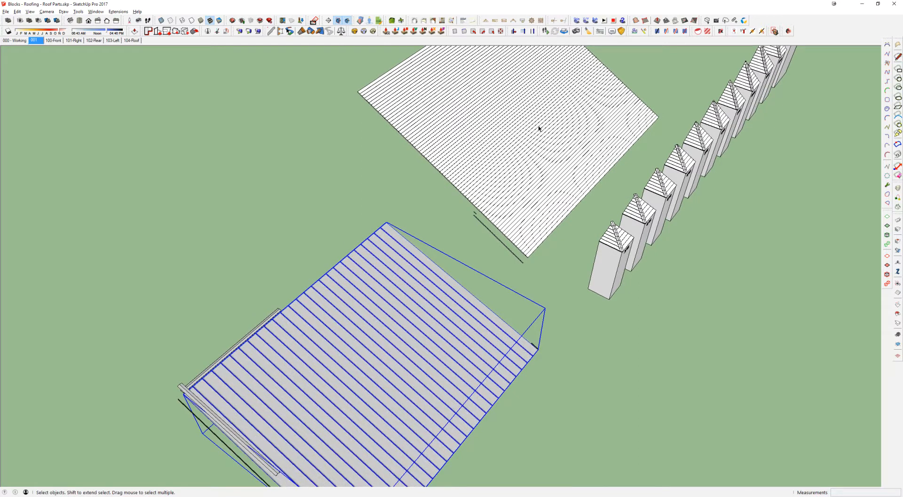
pyautogui.click(476, 115)
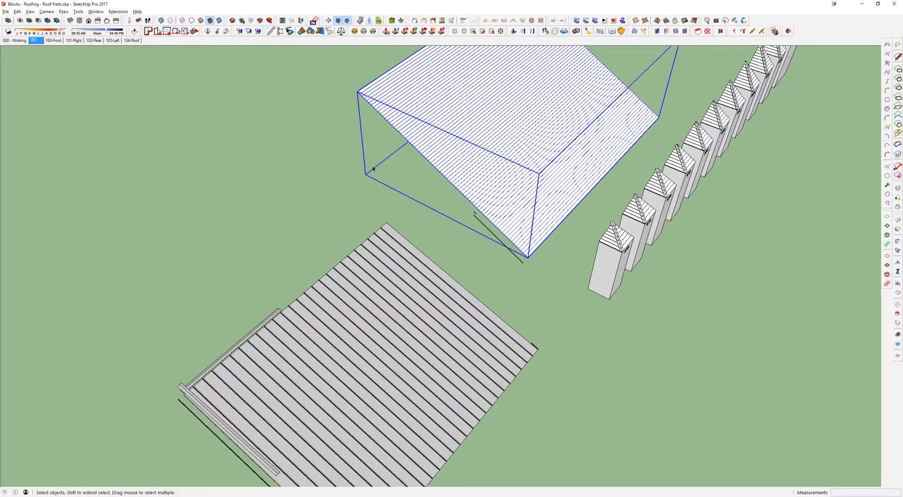
# Step: Switch back to Roof.skp and select the spare tiled sheets beyond the sloping tiled planes
pyautogui.hotkey('alt', 'Tab')
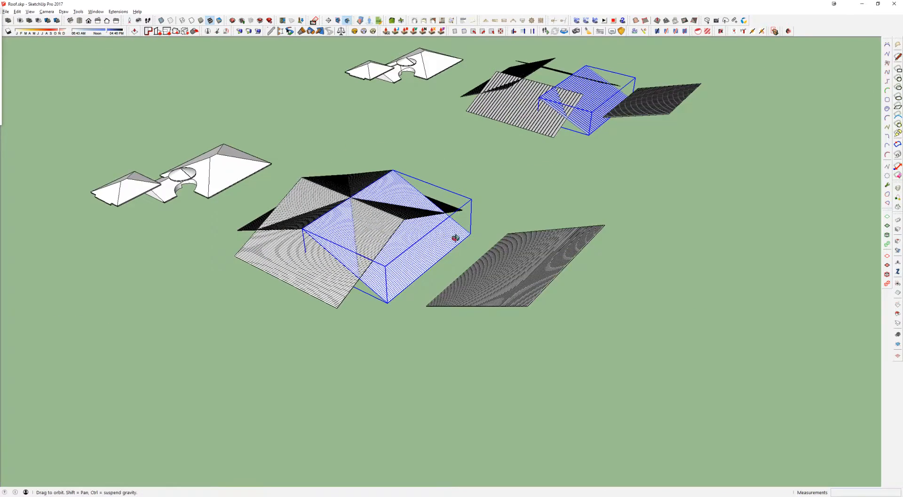
pyautogui.moveTo(455, 237); pyautogui.dragTo(572, 163, button='middle')
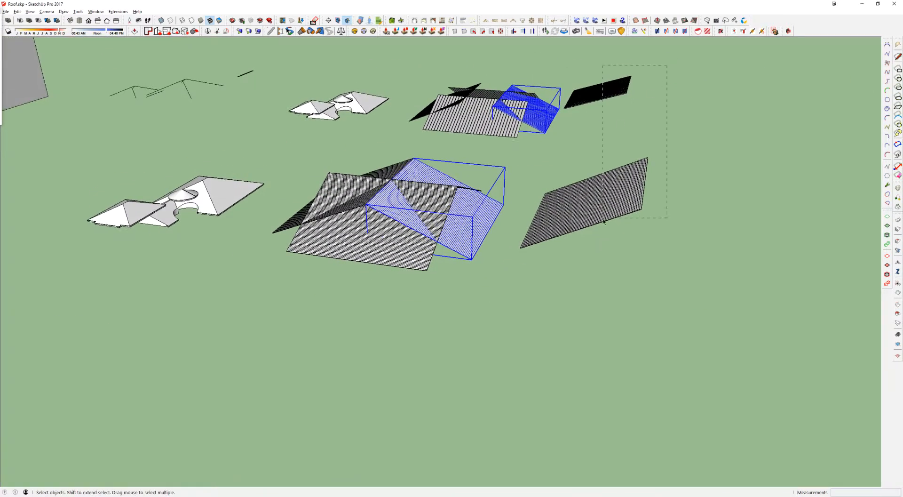
pyautogui.moveTo(667, 66); pyautogui.dragTo(606, 207)
pyautogui.moveTo(578, 210); pyautogui.dragTo(193, 187, button='middle')
pyautogui.scroll(8, 235, 172)
pyautogui.moveTo(309, 188); pyautogui.dragTo(419, 164, button='middle')
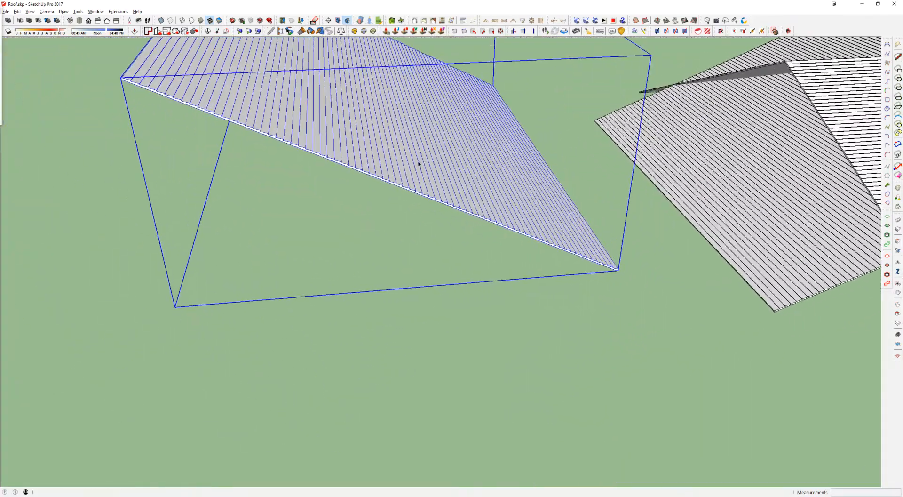
# Step: Move the spare tiled sheet by its lowest corner onto the eave corner of the plain main roof
pyautogui.press('m')
pyautogui.scroll(5, 616, 263)
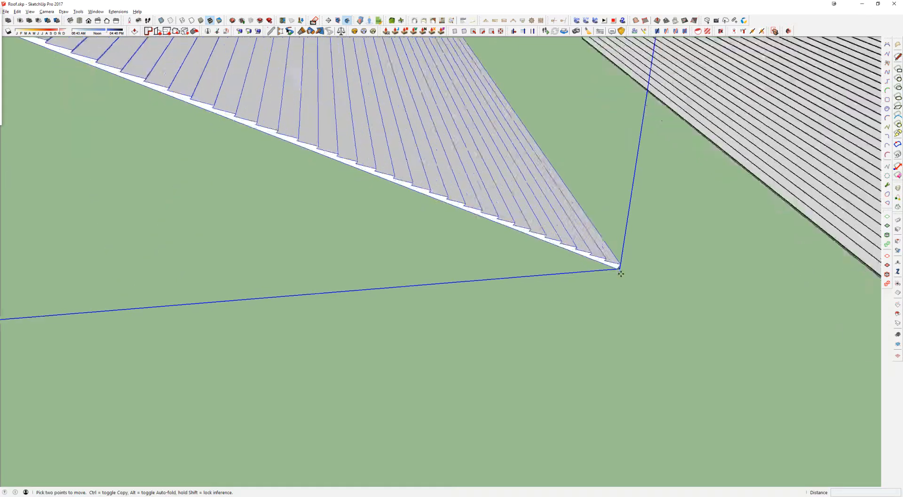
pyautogui.scroll(-8, 560, 219)
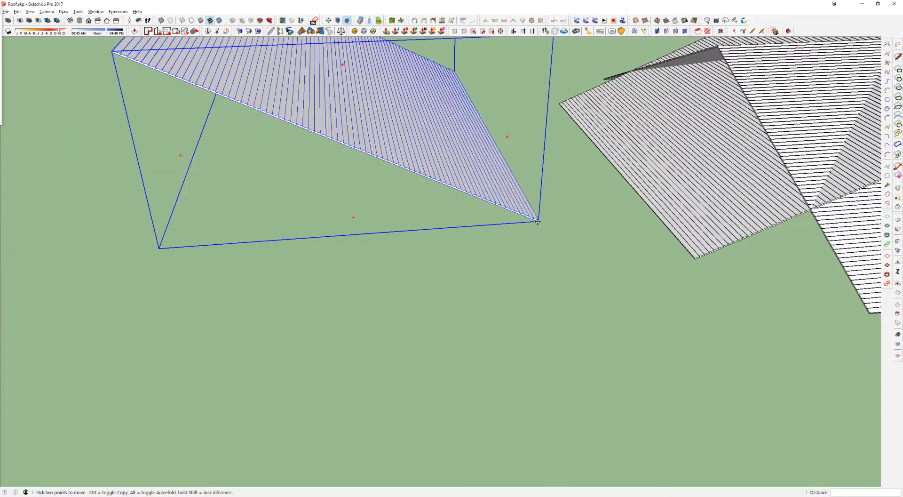
pyautogui.moveTo(667, 176); pyautogui.dragTo(203, 272, button='middle')
pyautogui.scroll(6, 710, 230)
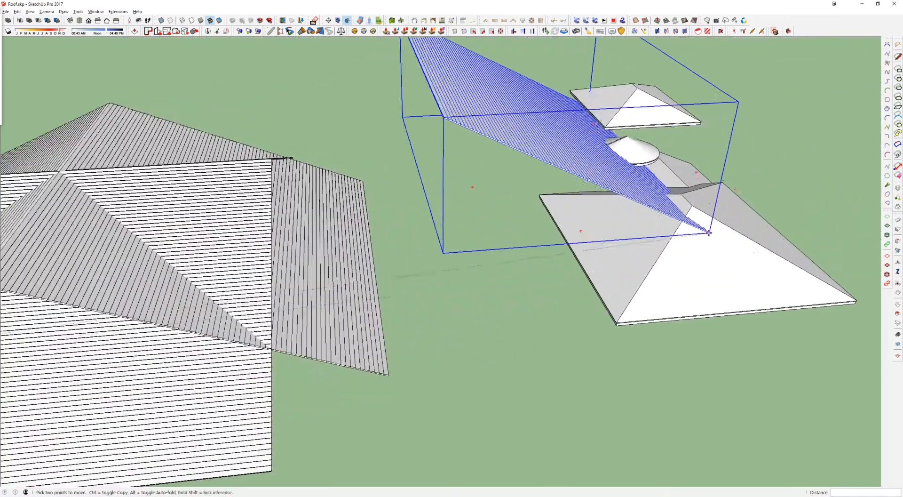
pyautogui.keyDown('shift'); pyautogui.moveTo(762, 258); pyautogui.dragTo(431, 222, button='middle'); pyautogui.keyUp('shift')
pyautogui.scroll(5, 542, 276)
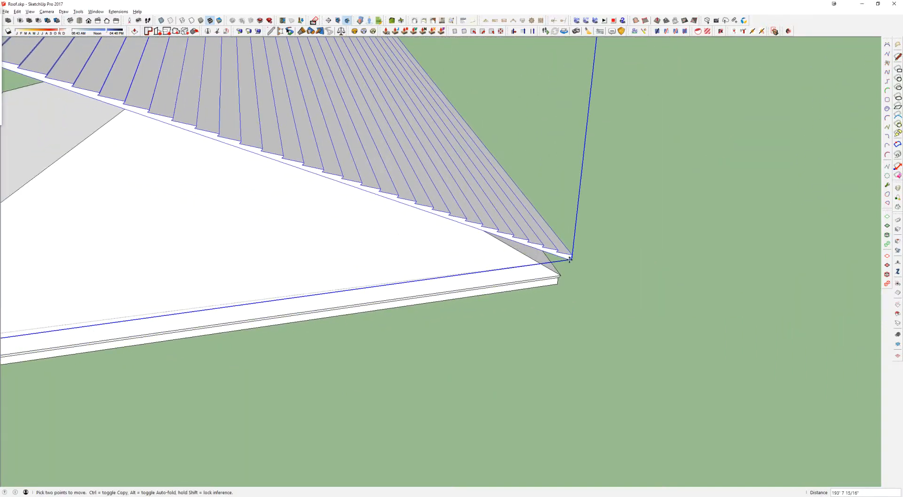
pyautogui.scroll(3, 558, 275)
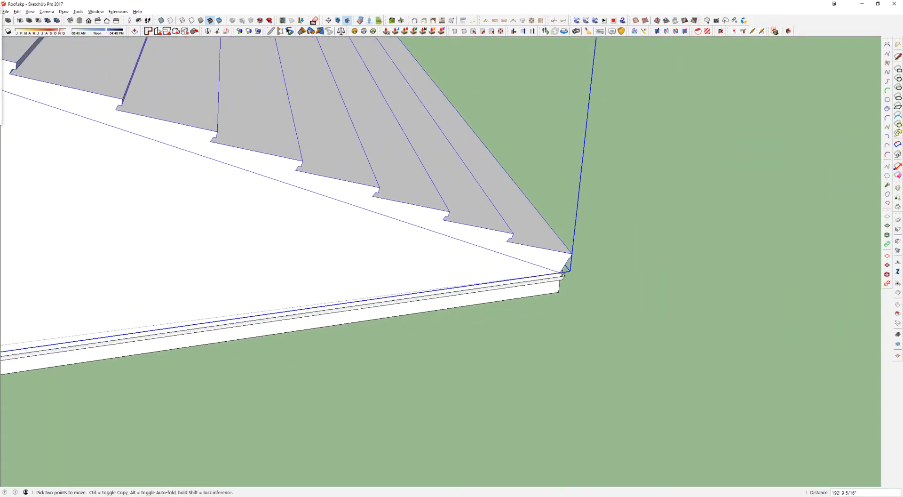
pyautogui.click(564, 273)
# Step: Slide the spare tiled sheet along the red axis over the plain main roof, toward its ridge
pyautogui.moveTo(552, 272); pyautogui.dragTo(708, 274, button='middle')
pyautogui.scroll(-5, 442, 202)
pyautogui.keyDown('shift'); pyautogui.moveTo(391, 210); pyautogui.dragTo(605, 347, button='middle'); pyautogui.keyUp('shift')
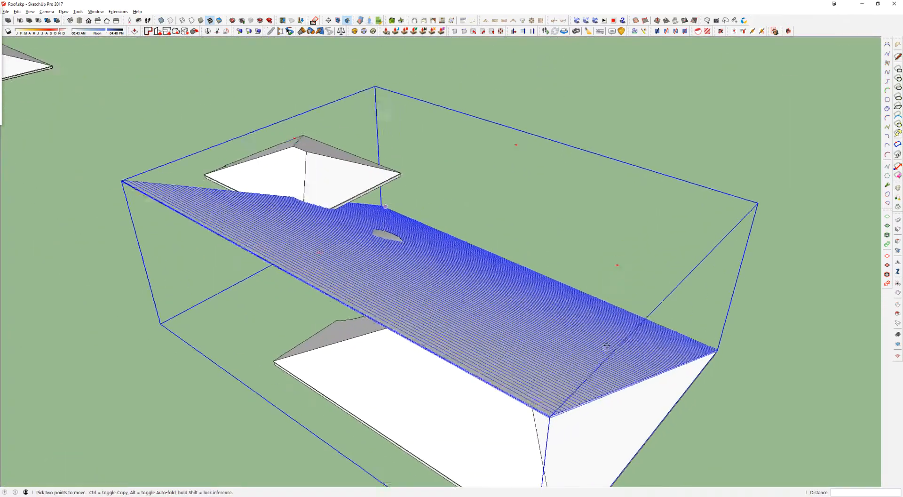
pyautogui.scroll(1, 606, 348)
pyautogui.click(645, 386)
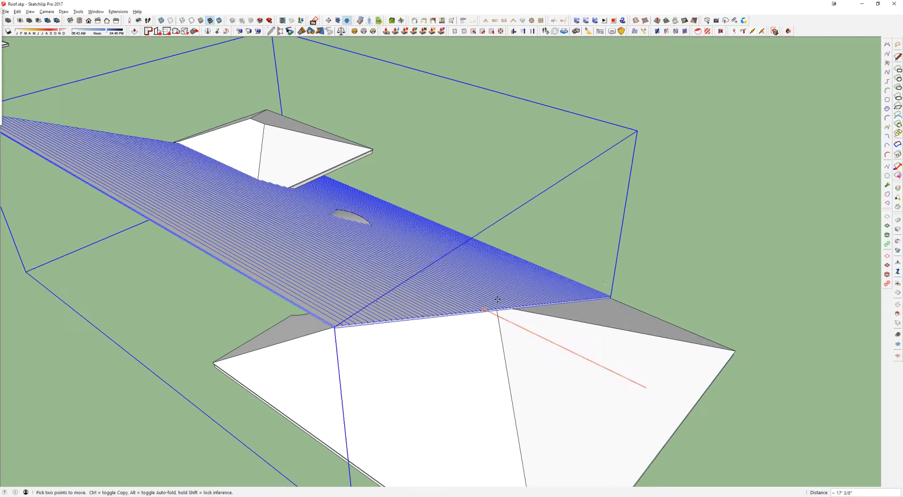
pyautogui.scroll(4, 498, 306)
pyautogui.click(480, 303)
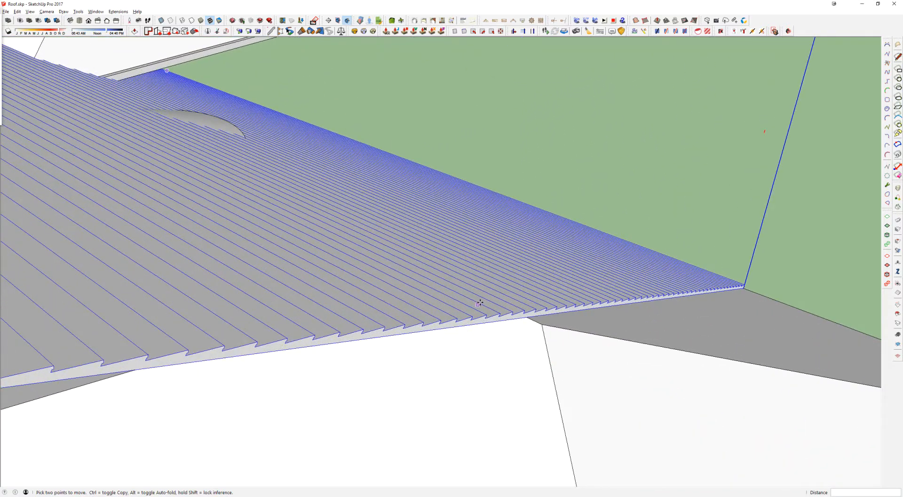
# Step: Align the tiled sheet along the red axis with the ridge corner of the plain main roof, using X-ray view temporarily
pyautogui.scroll(2, 526, 317)
pyautogui.click(528, 317)
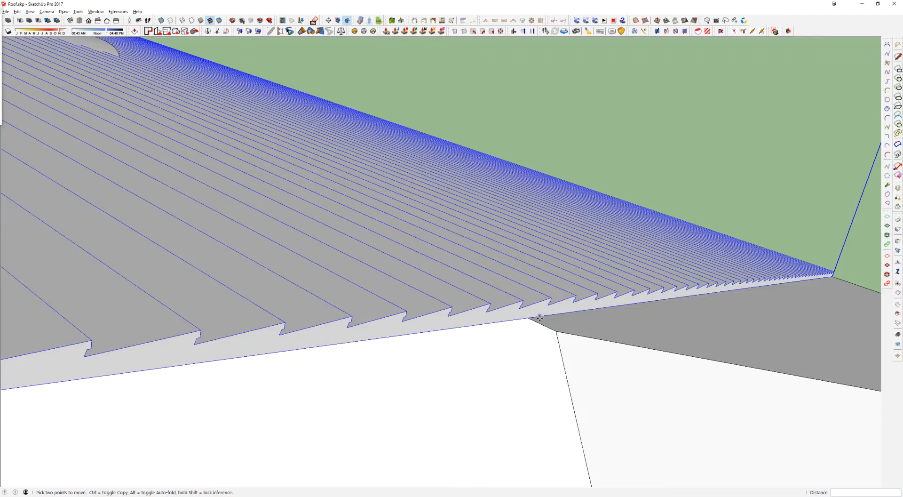
pyautogui.press('x')
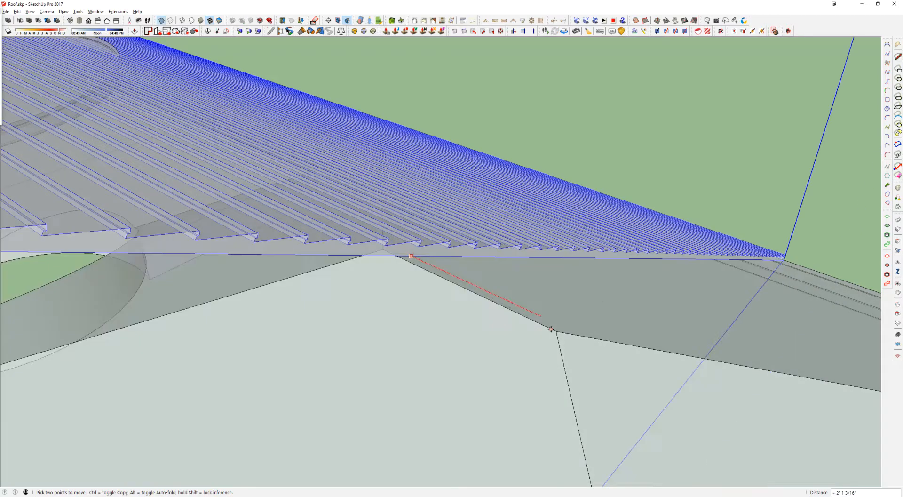
pyautogui.click(556, 331)
pyautogui.press('x')
pyautogui.scroll(-3, 554, 256)
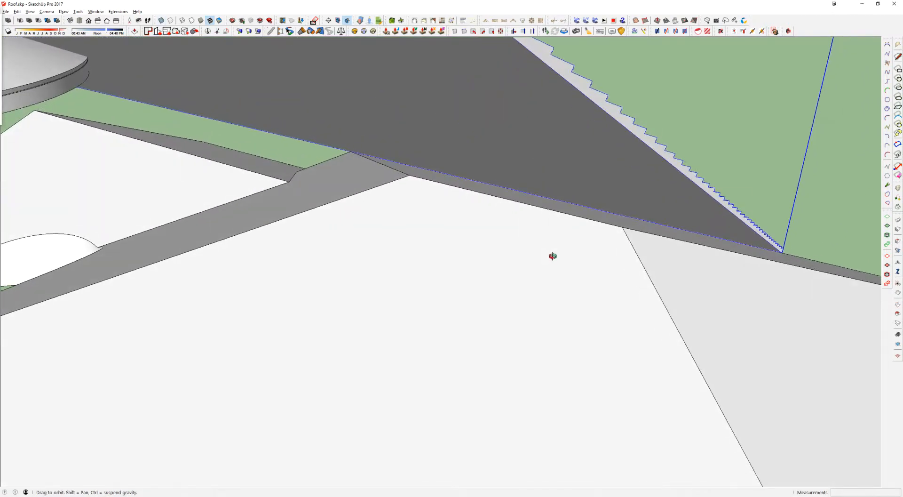
# Step: Open the tiled sheet's group for editing and select all of its geometry
pyautogui.moveTo(548, 258); pyautogui.dragTo(397, 212, button='middle')
pyautogui.scroll(-2, 398, 214)
pyautogui.moveTo(470, 256); pyautogui.dragTo(454, 254, button='middle')
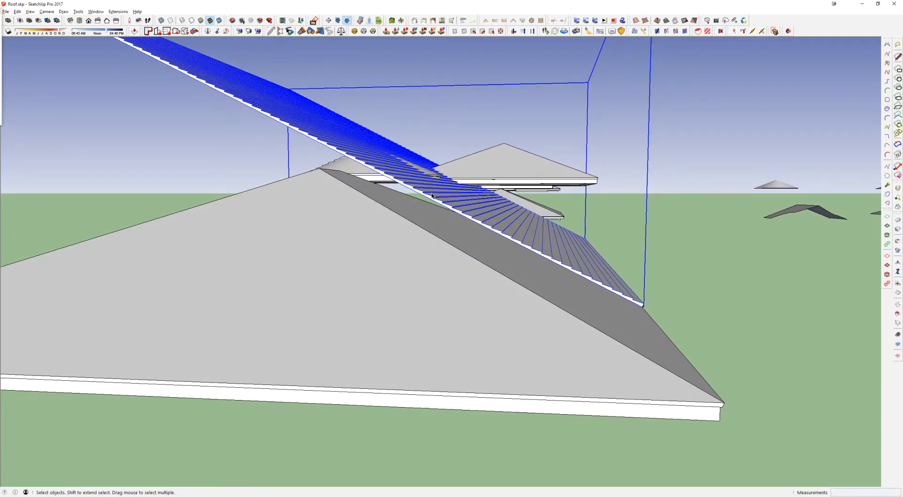
pyautogui.moveTo(554, 270); pyautogui.dragTo(440, 191, button='middle')
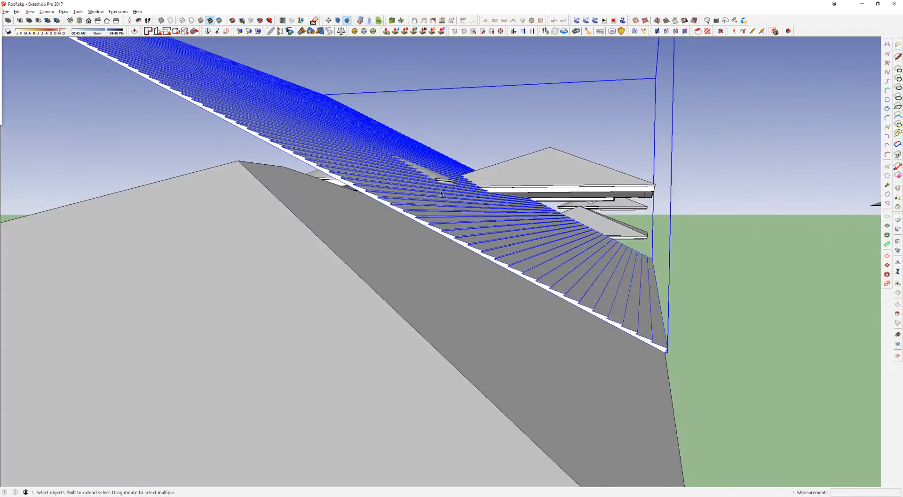
pyautogui.tripleClick(272, 129)
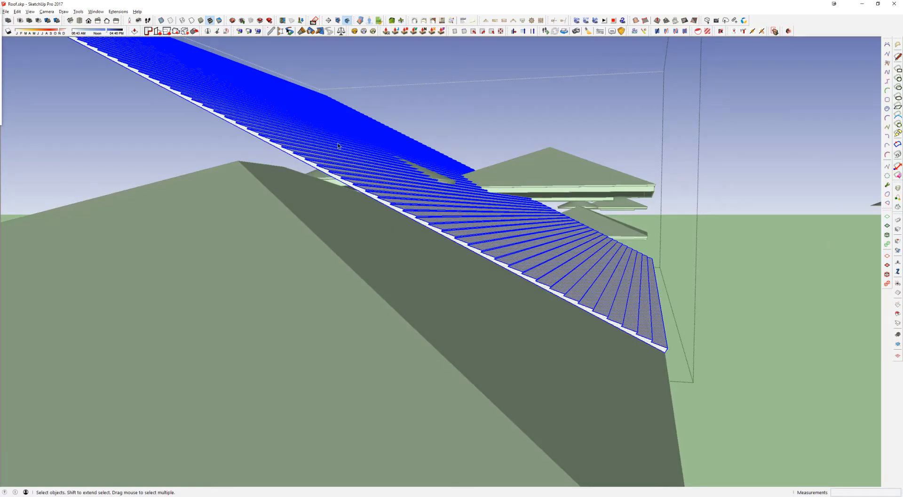
# Step: Rotate the sheet's geometry about its lower corner down to the ridge corner to match the roof slope, and close the group
pyautogui.scroll(4, 643, 349)
pyautogui.press('q')
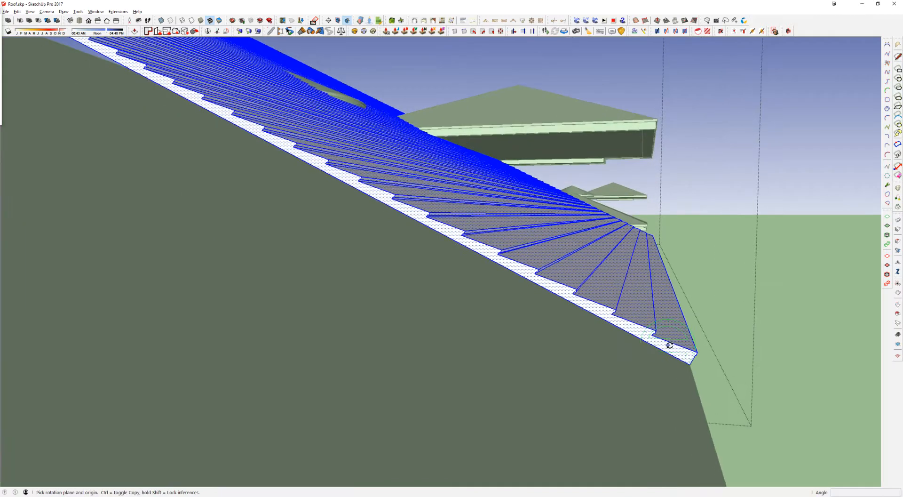
pyautogui.click(690, 361)
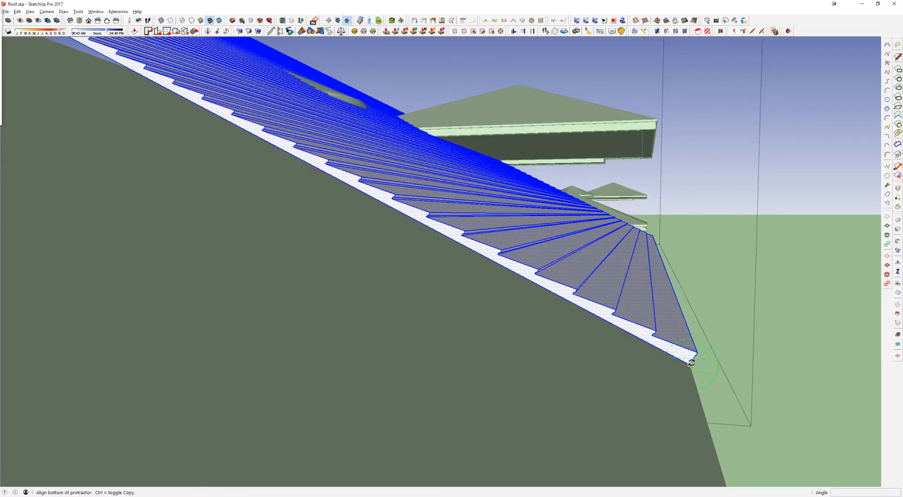
pyautogui.moveTo(691, 369); pyautogui.dragTo(584, 314, button='middle')
pyautogui.scroll(-3, 583, 314)
pyautogui.moveTo(489, 254); pyautogui.dragTo(701, 292, button='middle')
pyautogui.scroll(5, 527, 200)
pyautogui.click(510, 184)
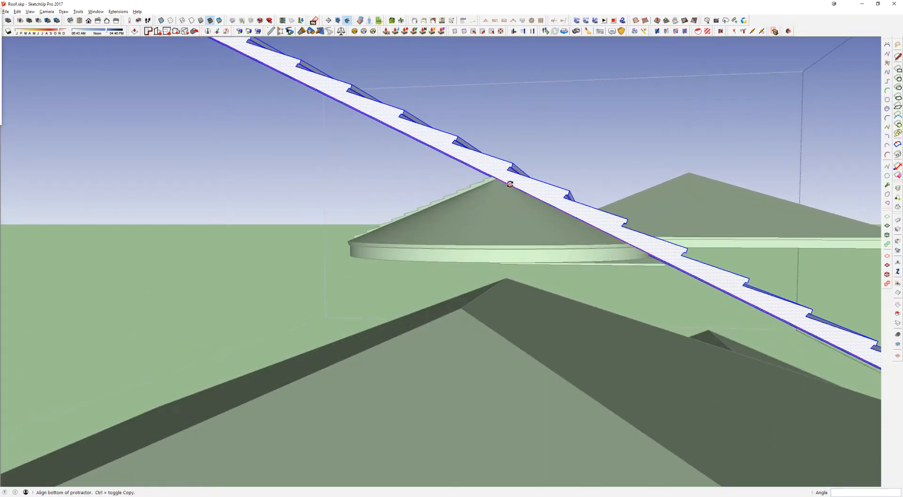
pyautogui.click(460, 309)
pyautogui.scroll(-2, 459, 309)
pyautogui.moveTo(540, 278); pyautogui.dragTo(373, 185, button='middle')
pyautogui.press('space')
pyautogui.press('Escape')
# Step: Select the rotated tiled sheet and examine how it meets the ridge compared with the assembled tiled planes
pyautogui.click(484, 242)
pyautogui.moveTo(483, 243); pyautogui.dragTo(451, 236, button='middle')
pyautogui.scroll(3, 617, 319)
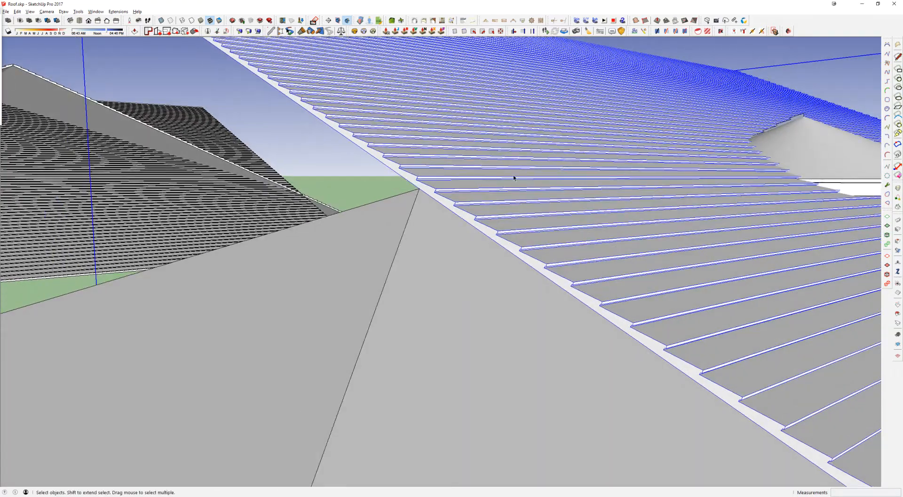
pyautogui.scroll(-10, 513, 177)
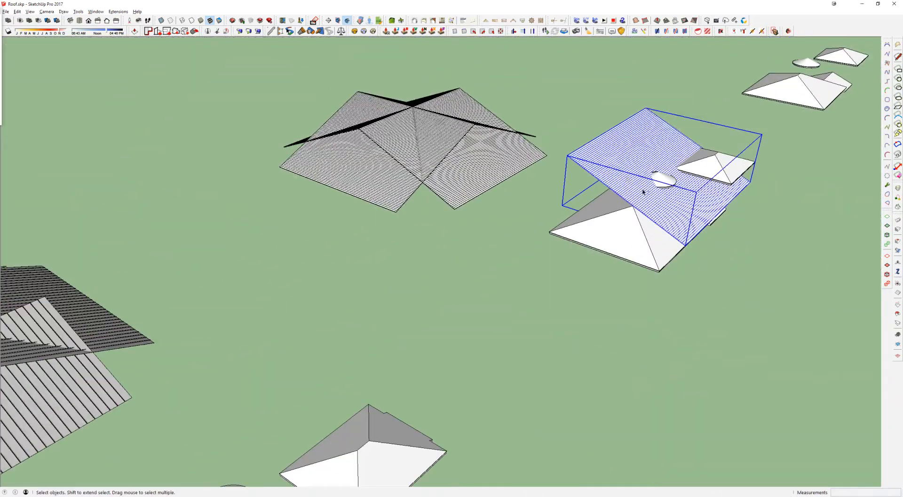
pyautogui.moveTo(643, 191); pyautogui.dragTo(588, 217, button='middle')
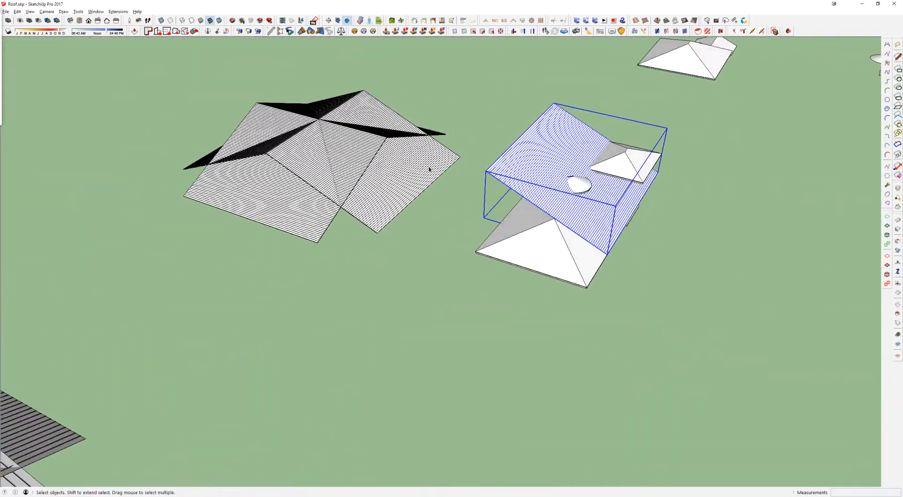
pyautogui.scroll(2, 497, 179)
pyautogui.scroll(-3, 529, 179)
pyautogui.moveTo(430, 252); pyautogui.dragTo(551, 181, button='middle')
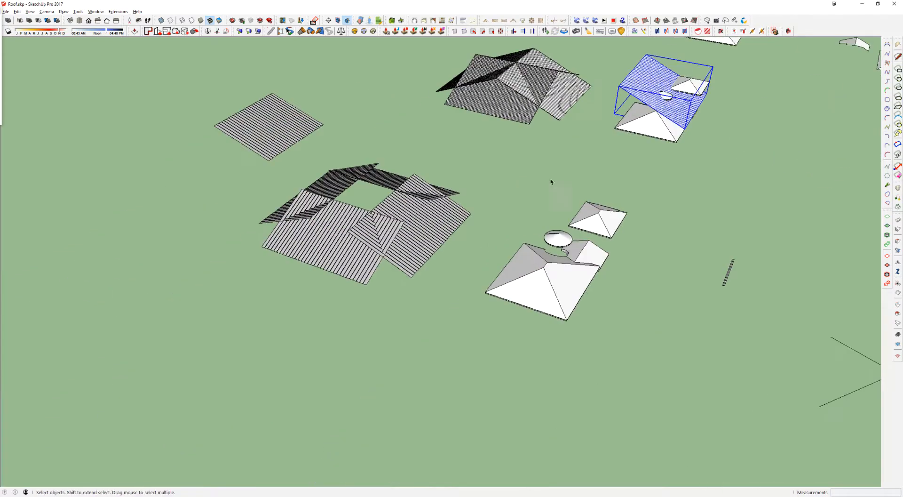
# Step: Move the spare wide-ribbed sheet by its lowest corner onto the eave corner of the nearby plain roof
pyautogui.click(258, 122)
pyautogui.scroll(3, 261, 158)
pyautogui.press('m')
pyautogui.keyDown('shift'); pyautogui.moveTo(713, 365); pyautogui.dragTo(520, 245, button='middle'); pyautogui.keyUp('shift')
pyautogui.scroll(4, 521, 250)
pyautogui.click(593, 327)
pyautogui.scroll(3, 550, 226)
pyautogui.moveTo(548, 234); pyautogui.dragTo(598, 175, button='middle')
# Step: Erase the wide-ribbed sheet from the plain roof
pyautogui.press('space')
pyautogui.press('e')
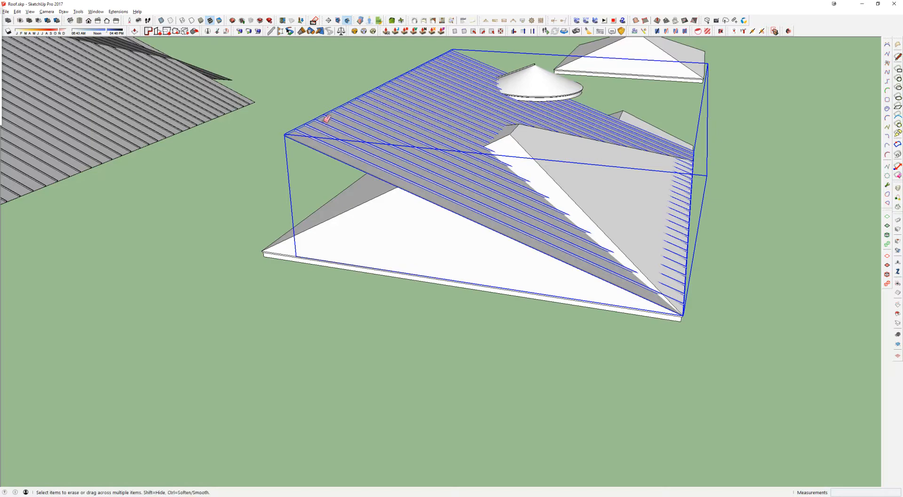
pyautogui.click(318, 119)
# Step: Try moving the finely lined sheet from the plain roof onto the assembled tiled planes, and erase that sheet
pyautogui.scroll(-5, 324, 121)
pyautogui.moveTo(386, 123)
pyautogui.mouseDown(button='middle')
pyautogui.moveTo(425, 139)
pyautogui.moveTo(538, 318)
pyautogui.moveTo(502, 398)
pyautogui.mouseUp(button='middle')
pyautogui.press('space')
pyautogui.keyDown('shift'); pyautogui.moveTo(488, 86); pyautogui.dragTo(510, 280, button='middle'); pyautogui.keyUp('shift')
pyautogui.scroll(3, 627, 246)
pyautogui.click(645, 253)
pyautogui.press('m')
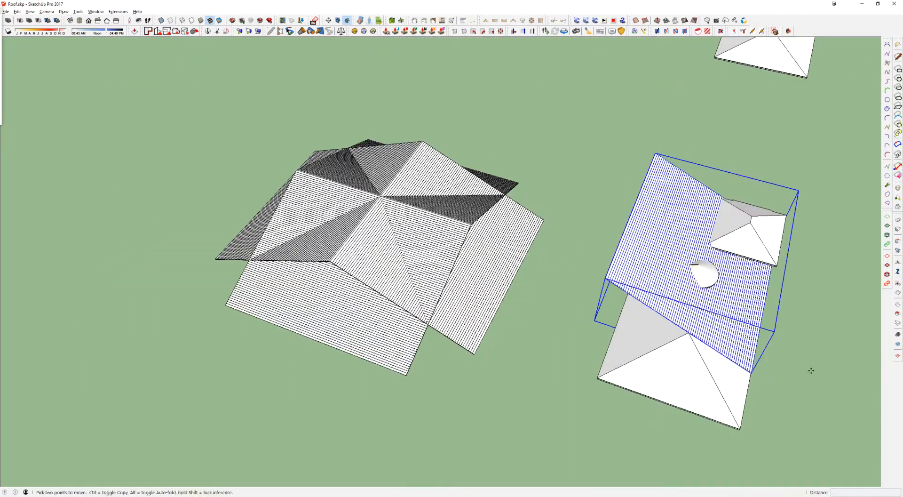
pyautogui.click(817, 378)
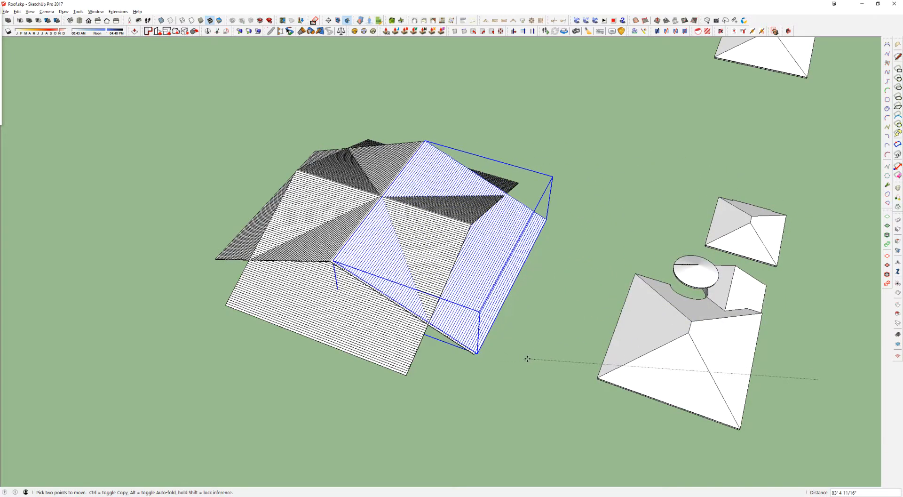
pyautogui.press('Escape')
pyautogui.press('e')
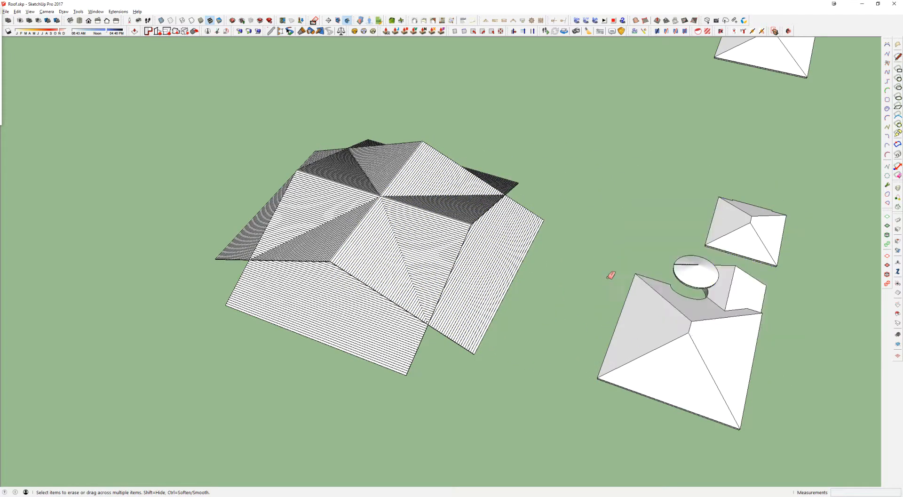
# Step: Copy one sloping plane out of the assembled finely lined planes onto the open ground beside them
pyautogui.scroll(3, 376, 198)
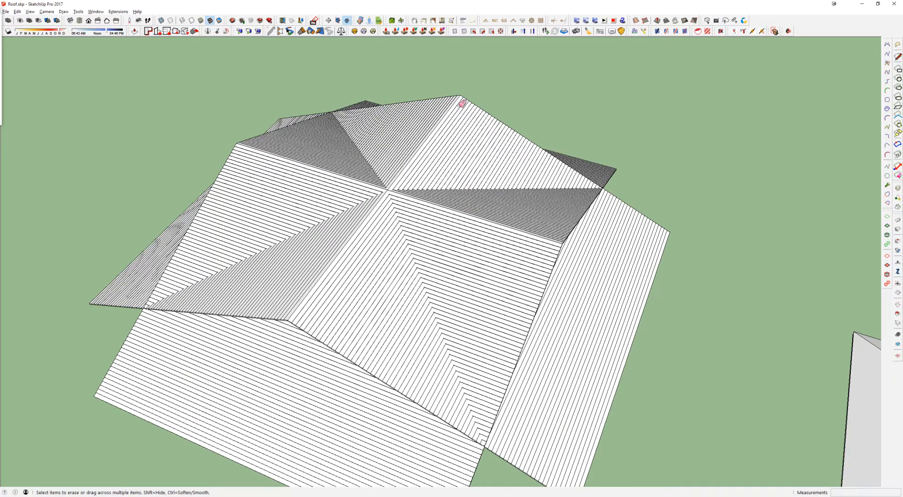
pyautogui.scroll(-1, 611, 151)
pyautogui.press('space')
pyautogui.click(585, 262)
pyautogui.scroll(-2, 588, 259)
pyautogui.press('m')
pyautogui.press('ctrl')
pyautogui.click(644, 316)
pyautogui.keyDown('shift'); pyautogui.moveTo(412, 241); pyautogui.dragTo(630, 265, button='middle'); pyautogui.keyUp('shift')
pyautogui.scroll(1, 351, 158)
# Step: Rotate-copy the single plane by 90 degrees about the middle of its upper edge to form four sloping planes
pyautogui.press('q')
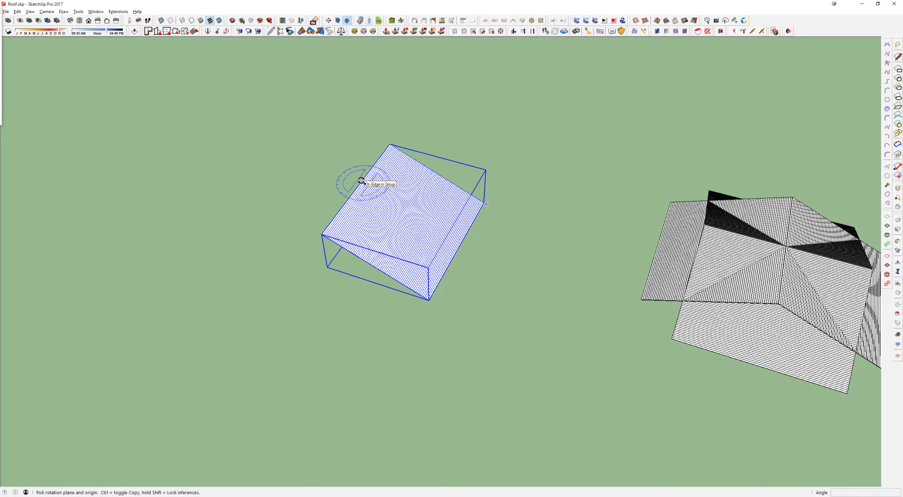
pyautogui.moveTo(358, 183); pyautogui.dragTo(292, 172)
pyautogui.click(292, 172)
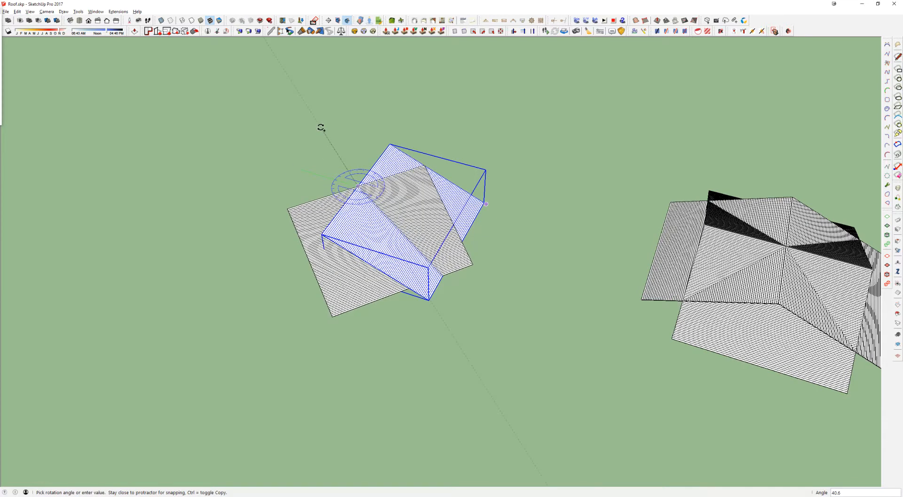
pyautogui.click(321, 128)
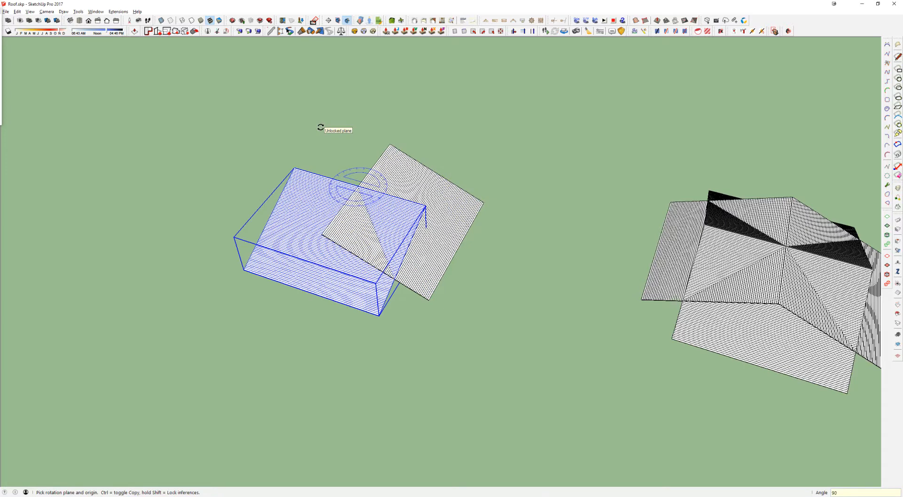
pyautogui.press('space')
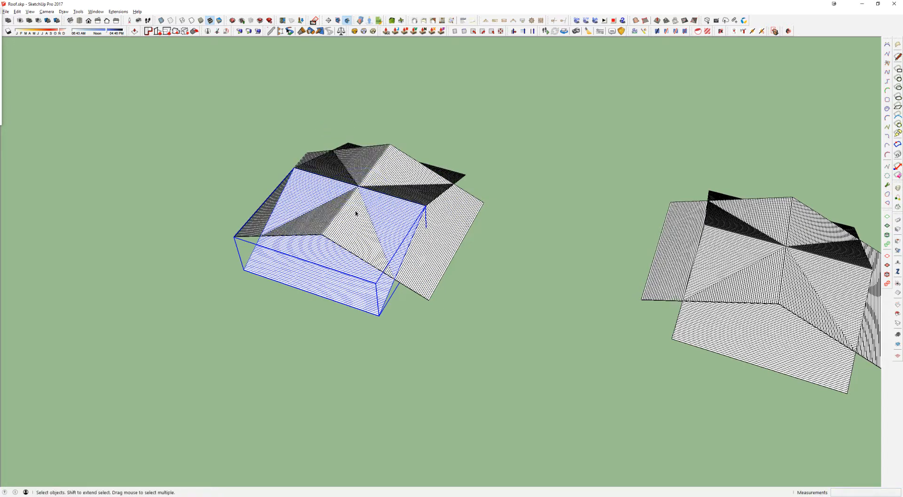
# Step: Select the rotated planes one at a time to examine the direction each one slopes
pyautogui.scroll(3, 357, 207)
pyautogui.click(512, 212)
pyautogui.click(333, 299)
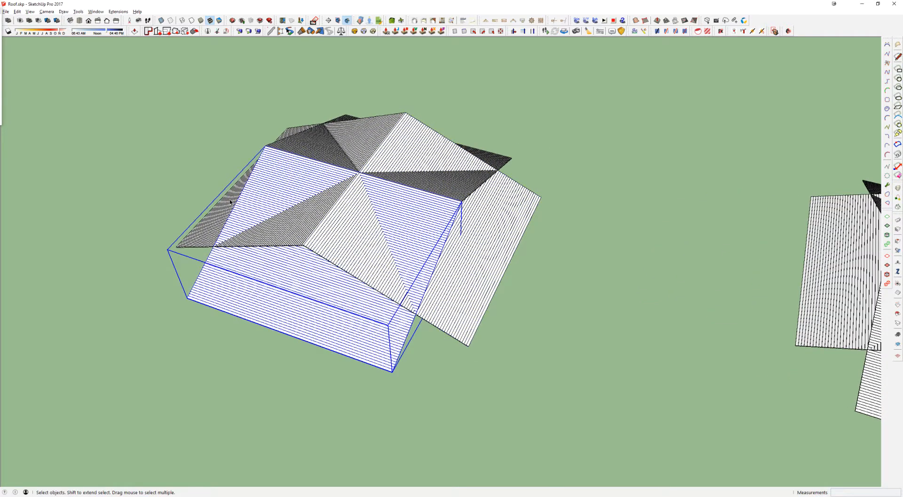
pyautogui.click(229, 200)
pyautogui.click(490, 157)
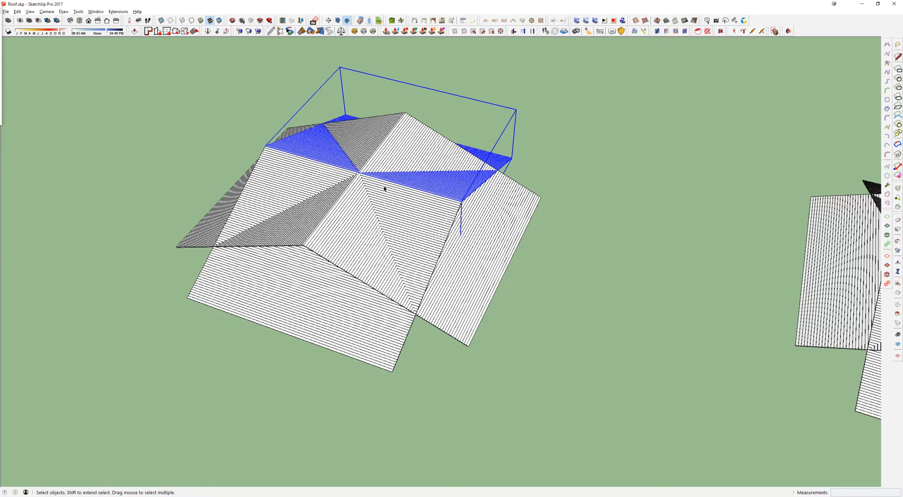
pyautogui.scroll(-3, 384, 188)
pyautogui.click(489, 167)
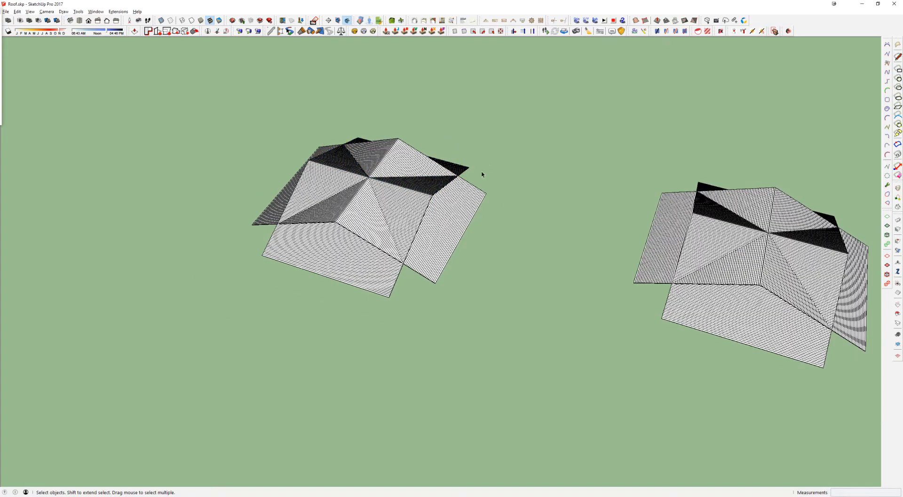
# Step: Delete the demonstration set of four rotated planes, keeping the set nearer the house roofs
pyautogui.keyDown('shift'); pyautogui.moveTo(449, 200); pyautogui.dragTo(540, 188, button='middle'); pyautogui.keyUp('shift')
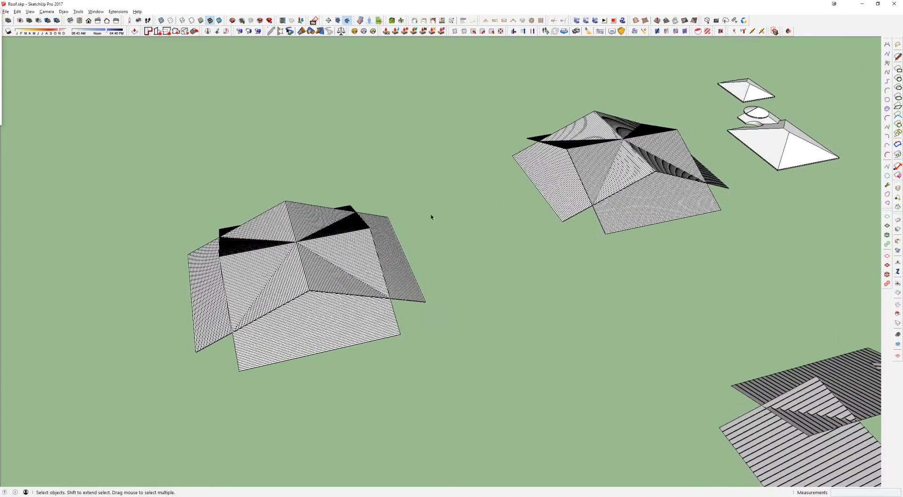
pyautogui.click(316, 264)
pyautogui.press('Delete')
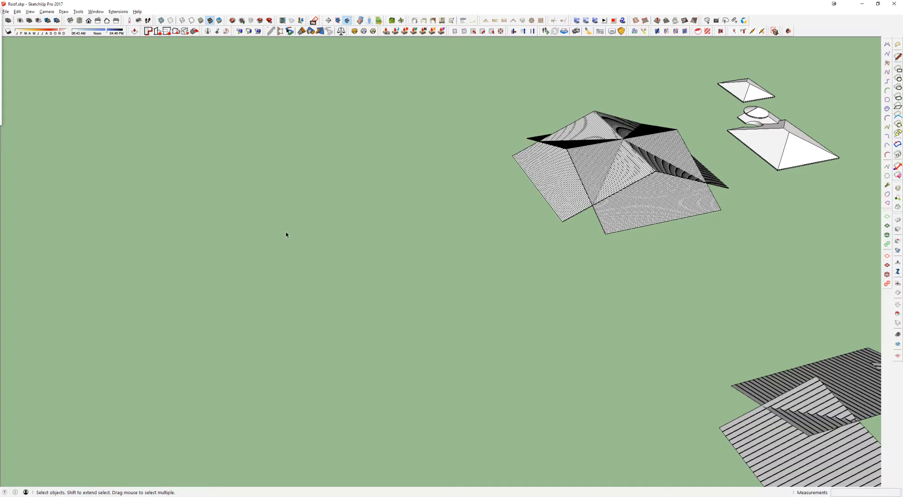
# Step: Copy one sloping lined plane from its lower corner onto the matching eave corner of the nearby house roof
pyautogui.keyDown('shift'); pyautogui.moveTo(656, 167); pyautogui.dragTo(635, 154, button='middle'); pyautogui.keyUp('shift')
pyautogui.scroll(3, 358, 191)
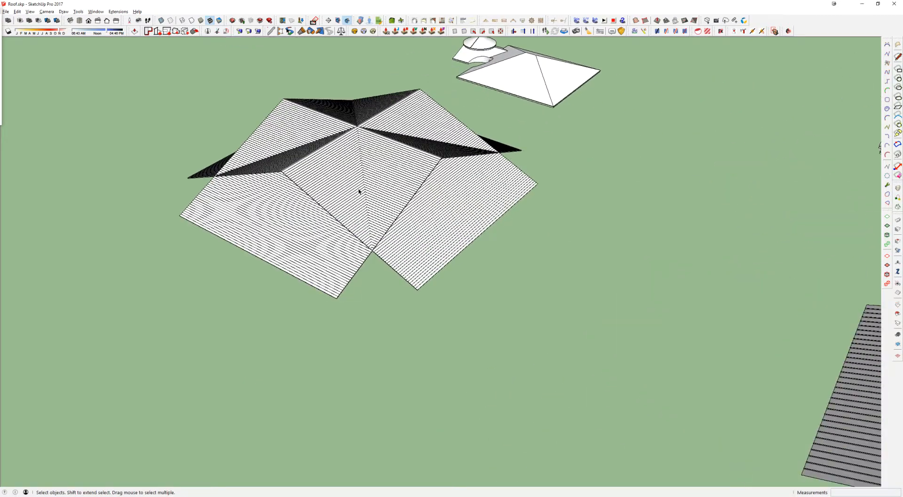
pyautogui.click(359, 196)
pyautogui.scroll(4, 360, 196)
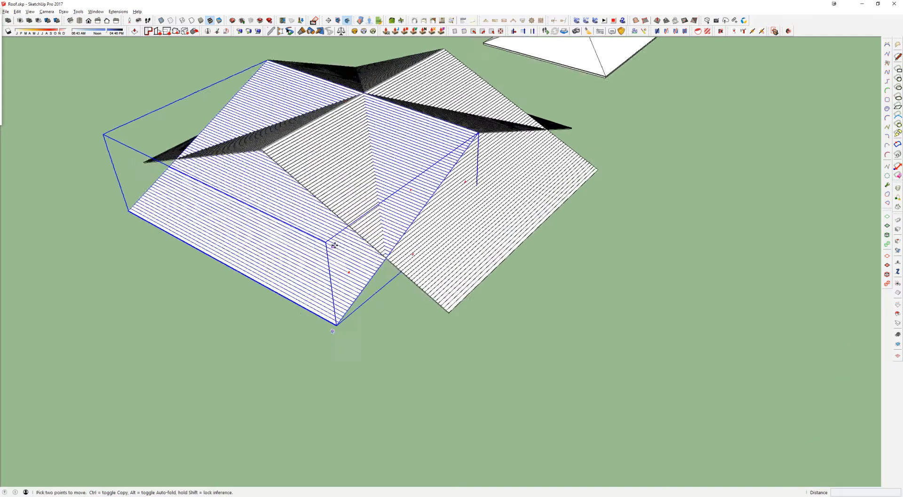
pyautogui.moveTo(358, 252); pyautogui.dragTo(356, 168, button='middle')
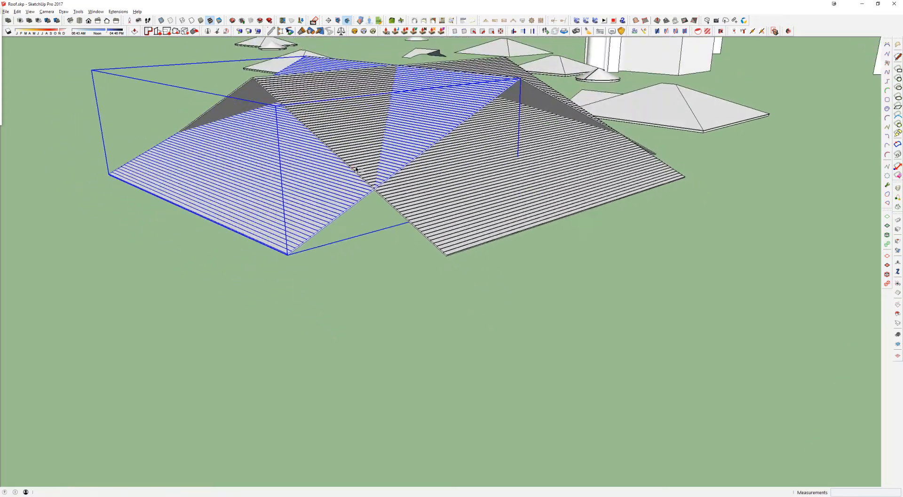
pyautogui.press('m')
pyautogui.scroll(4, 320, 216)
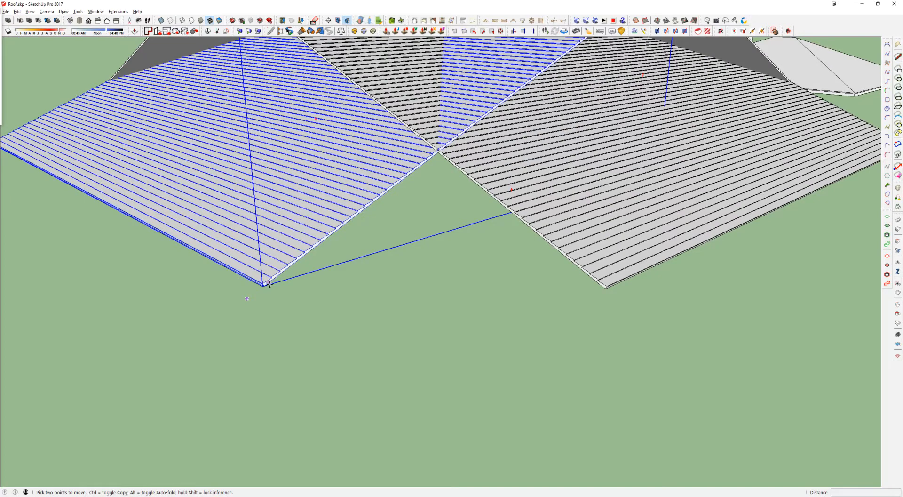
pyautogui.click(266, 285)
pyautogui.scroll(-6, 409, 99)
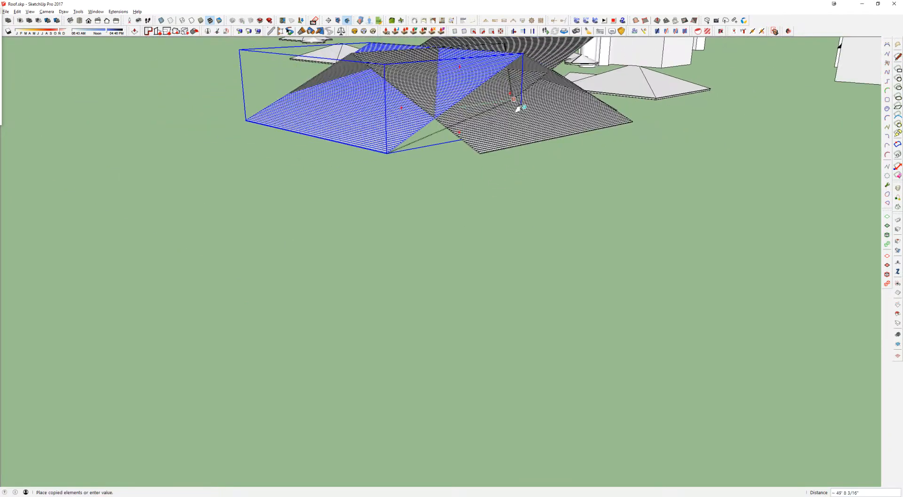
pyautogui.keyDown('shift'); pyautogui.moveTo(520, 106); pyautogui.dragTo(232, 334, button='middle'); pyautogui.keyUp('shift')
pyautogui.press('ctrl')
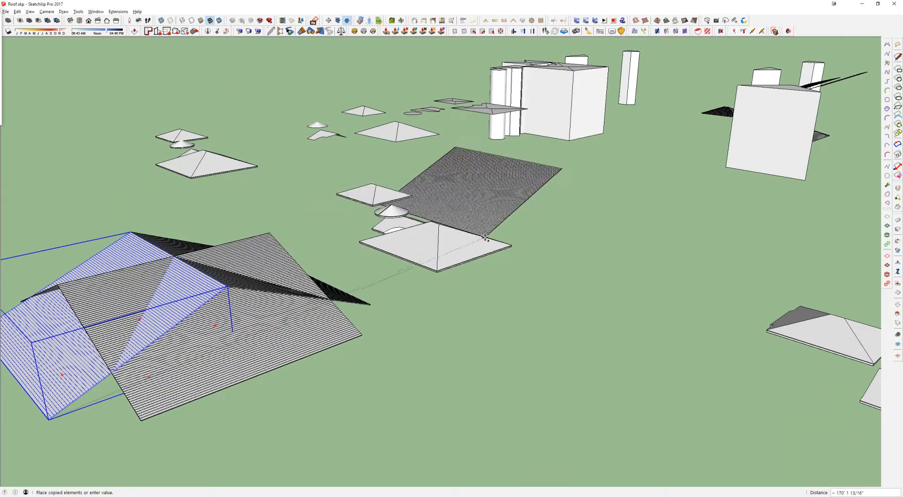
pyautogui.scroll(6, 438, 253)
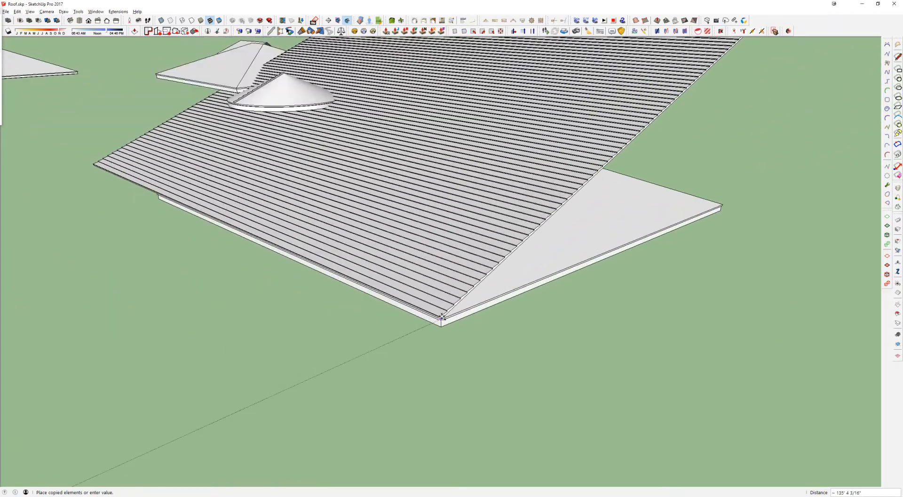
pyautogui.click(442, 318)
# Step: Shift the copied sheet along the eave by about 1' 4" so it overhangs the roof corner
pyautogui.scroll(8, 442, 319)
pyautogui.moveTo(453, 316); pyautogui.dragTo(451, 297, button='middle')
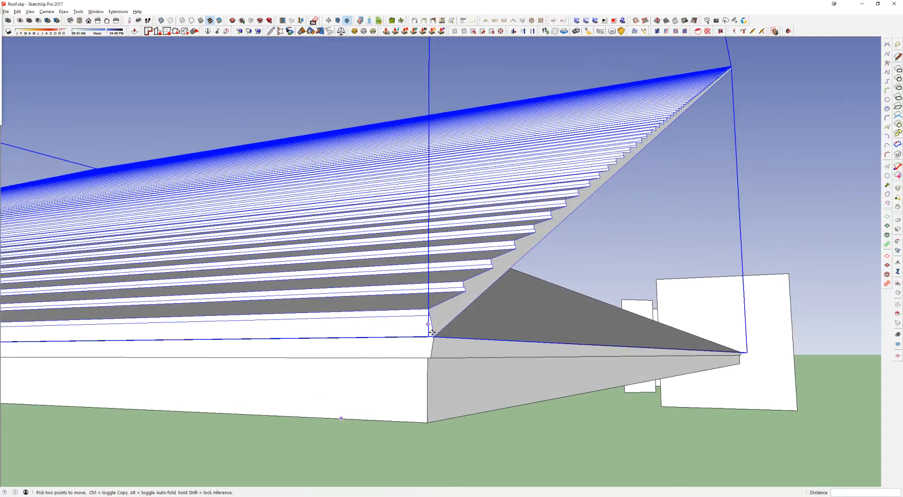
pyautogui.scroll(4, 435, 337)
pyautogui.moveTo(434, 337); pyautogui.dragTo(451, 316, button='middle')
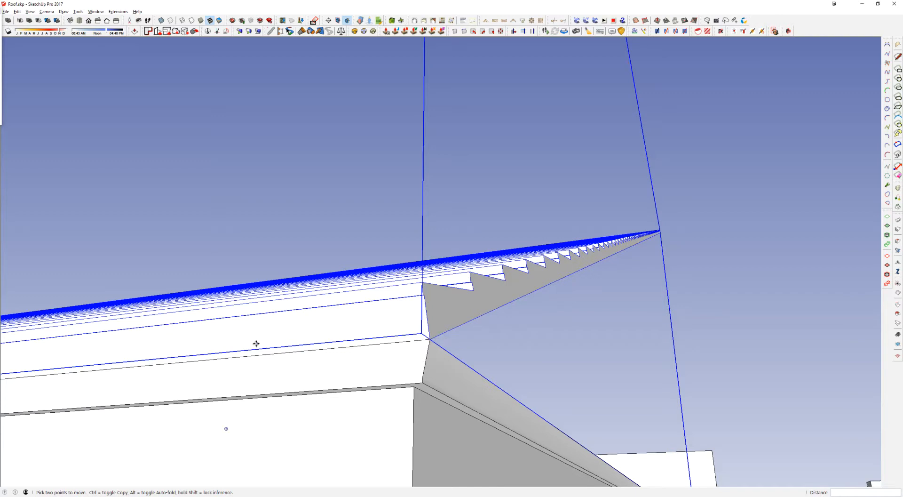
pyautogui.moveTo(346, 335); pyautogui.dragTo(459, 323, button='middle')
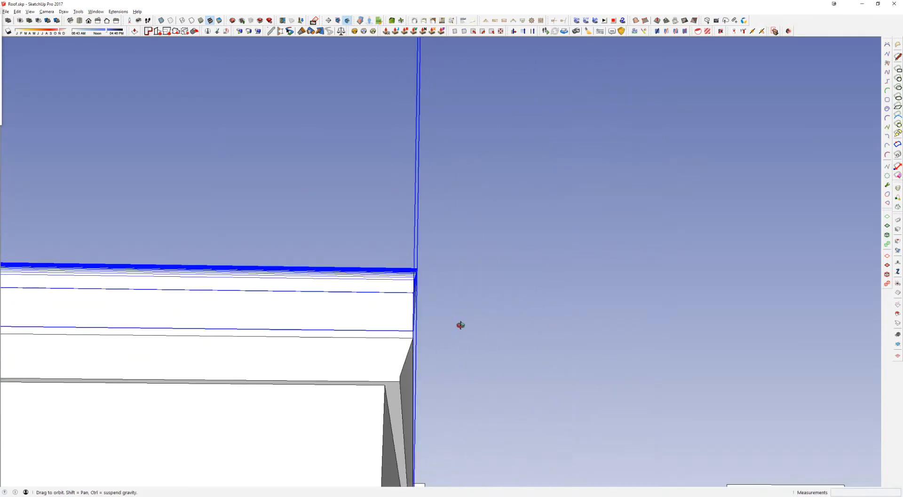
pyautogui.click(129, 311)
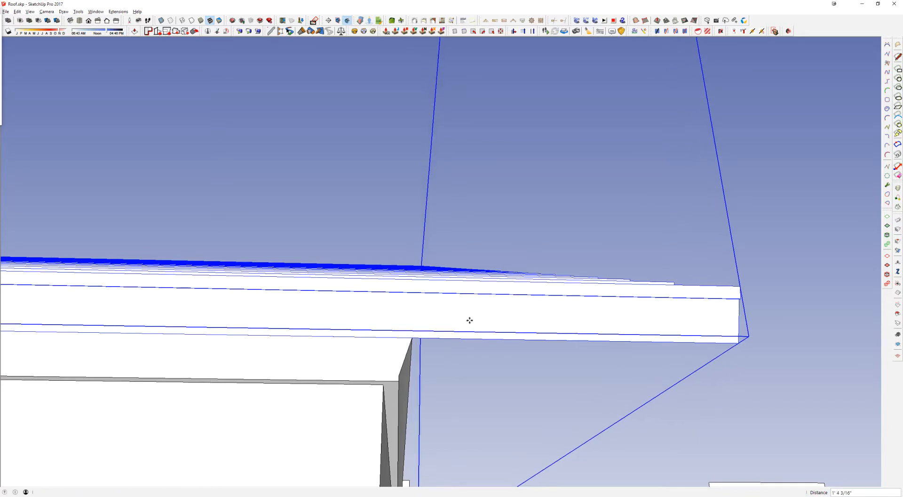
pyautogui.moveTo(454, 322); pyautogui.dragTo(338, 288, button='middle')
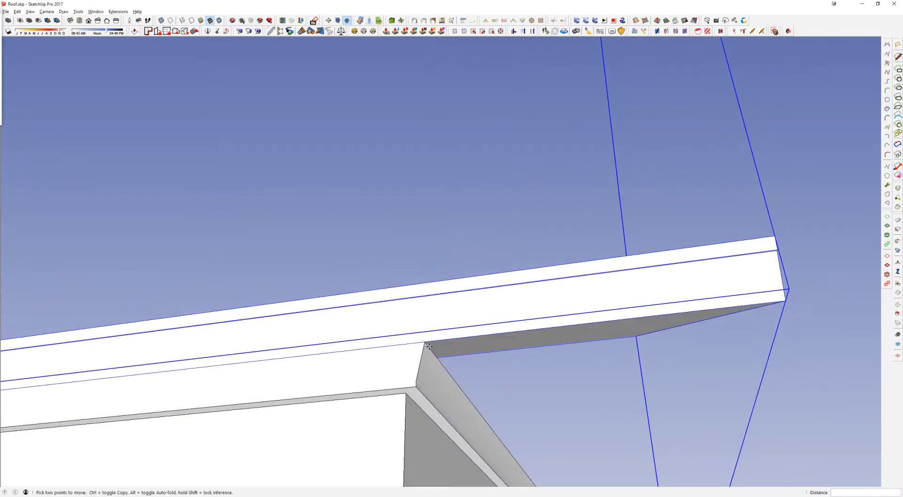
pyautogui.moveTo(421, 326); pyautogui.dragTo(508, 406, button='middle')
pyautogui.moveTo(357, 235); pyautogui.dragTo(320, 279, button='middle')
pyautogui.scroll(-5, 365, 227)
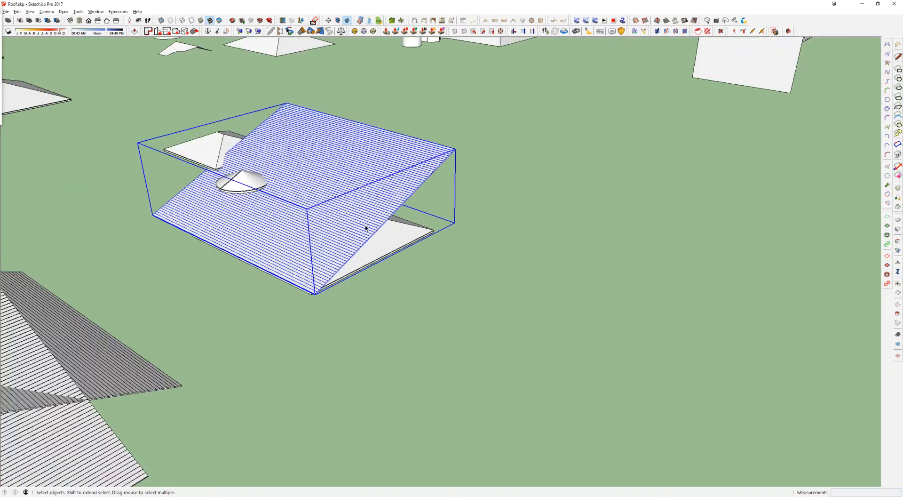
# Step: Move the sloping sheet 4200 along the green axis to the row of detailed roofs
pyautogui.press('m')
pyautogui.moveTo(375, 206); pyautogui.dragTo(270, 306, button='middle')
pyautogui.click(267, 350)
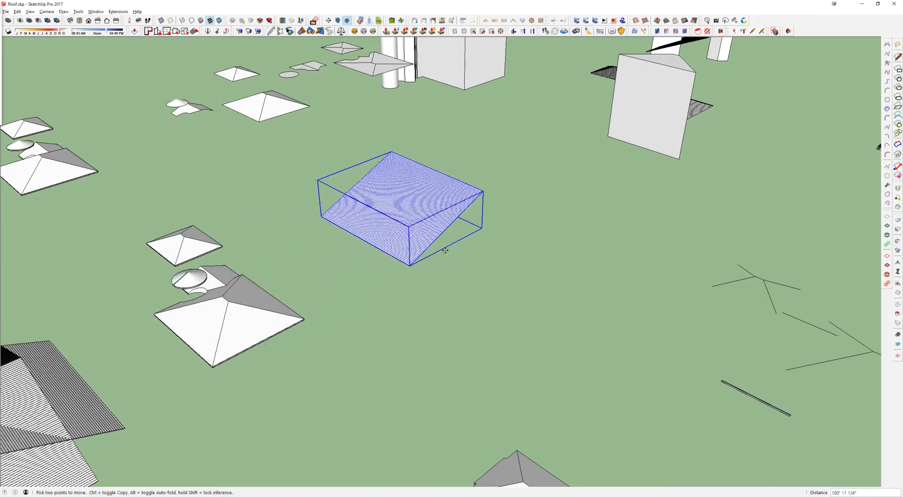
pyautogui.write('4200')
pyautogui.press('Return')
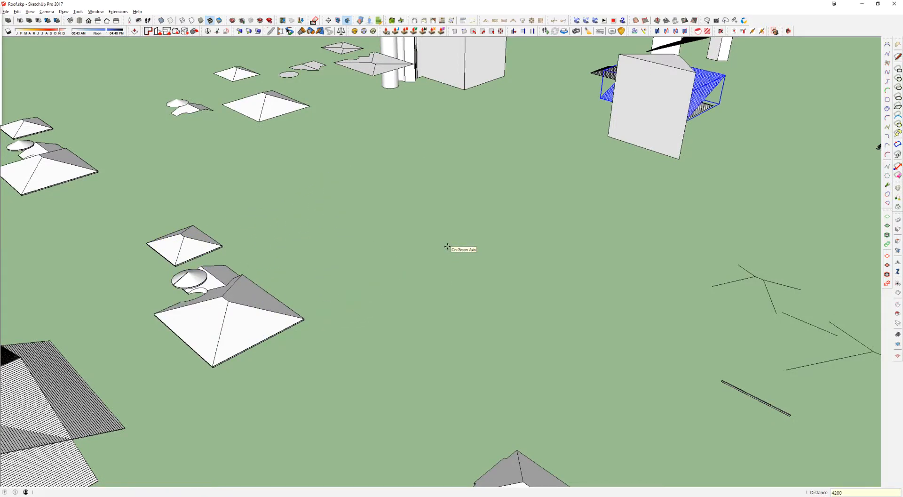
# Step: Copy the triangular slope face of the large flat-lying roof onto the open ground near the lined sheets
pyautogui.keyDown('shift'); pyautogui.moveTo(569, 91); pyautogui.dragTo(372, 219, button='middle'); pyautogui.keyUp('shift')
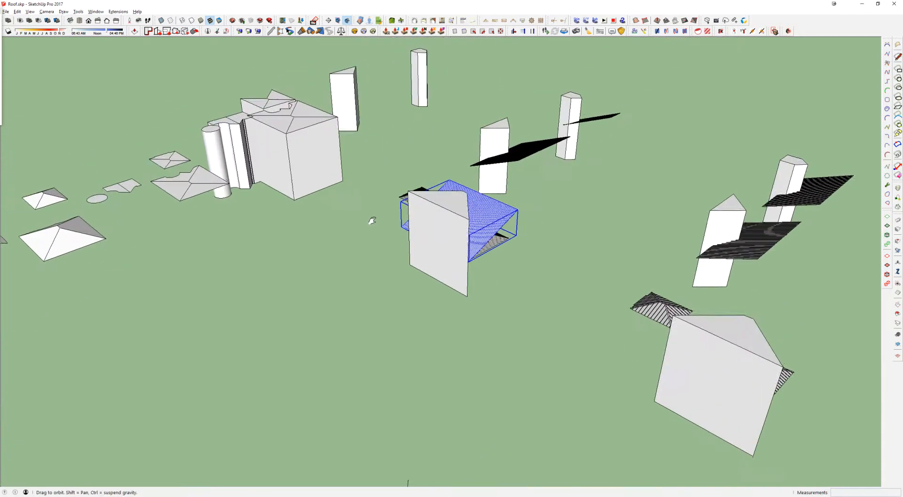
pyautogui.scroll(3, 433, 223)
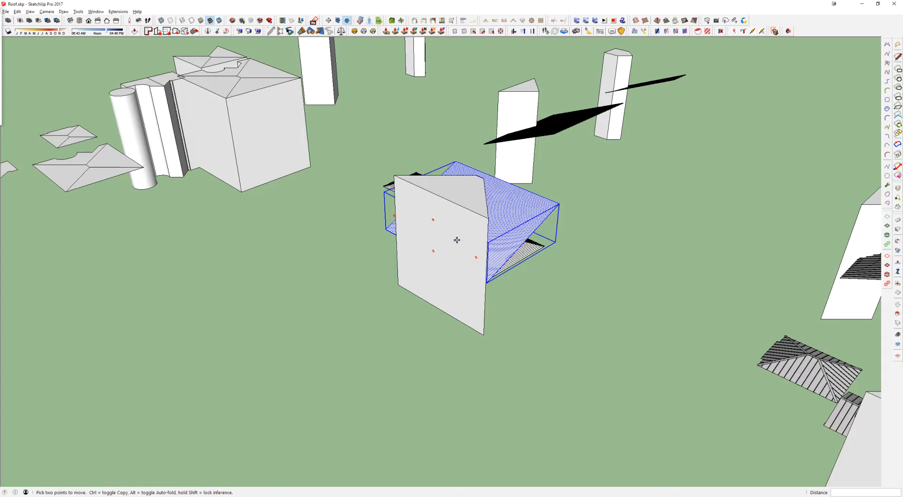
pyautogui.moveTo(441, 242); pyautogui.dragTo(492, 264, button='middle')
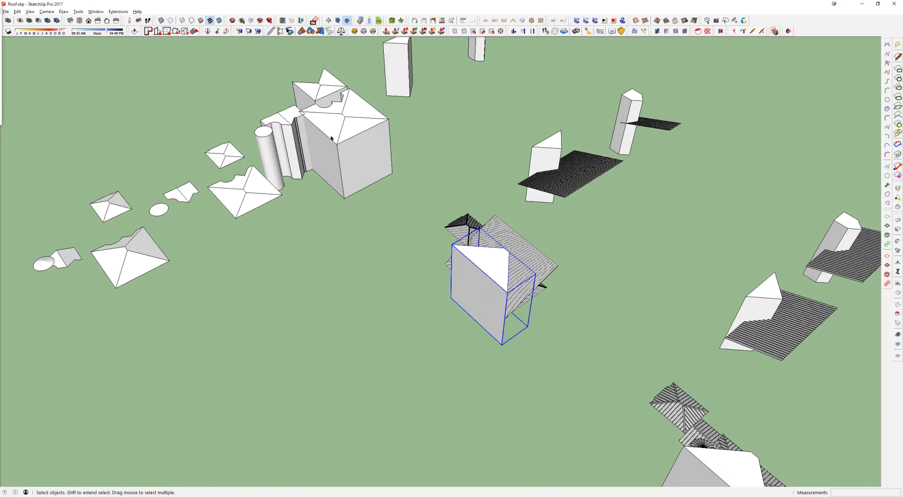
pyautogui.click(242, 193)
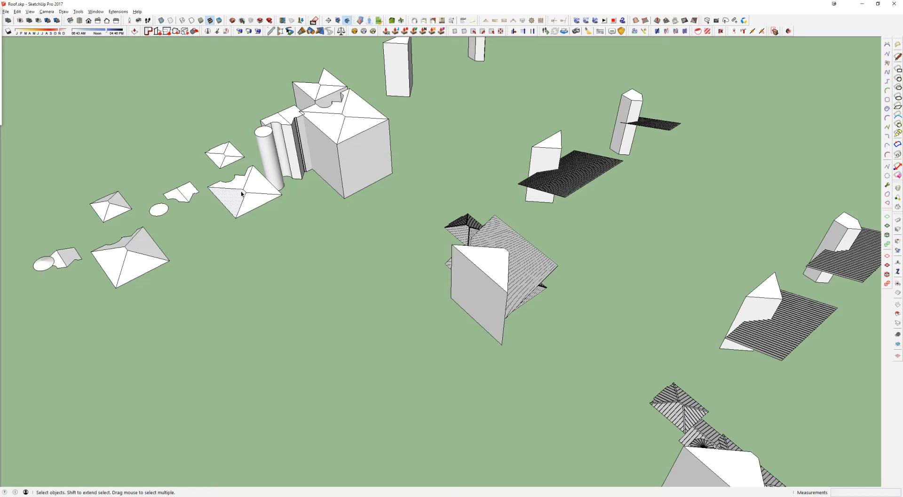
pyautogui.press('m')
pyautogui.click(228, 198)
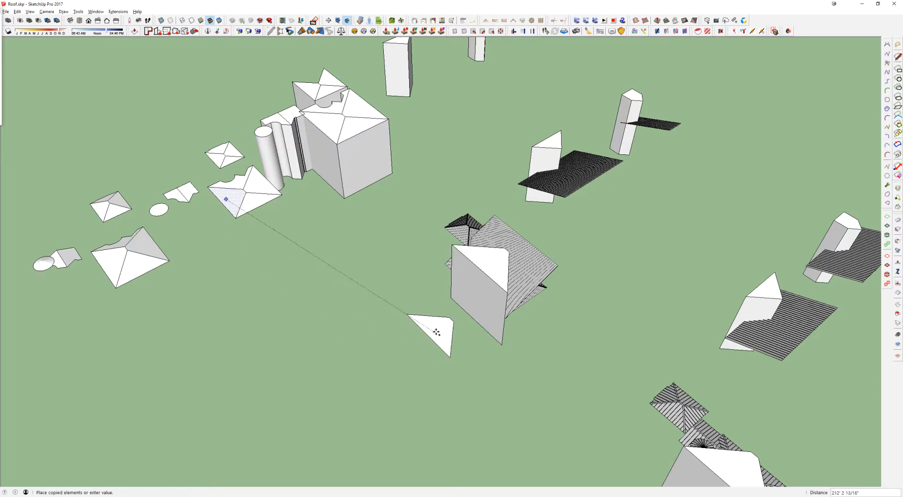
# Step: Delete the old cutting prism standing over the sheets and the loose triangular face beside it
pyautogui.scroll(4, 493, 280)
pyautogui.moveTo(494, 280); pyautogui.dragTo(405, 208, button='middle')
pyautogui.press('space')
pyautogui.click(405, 205)
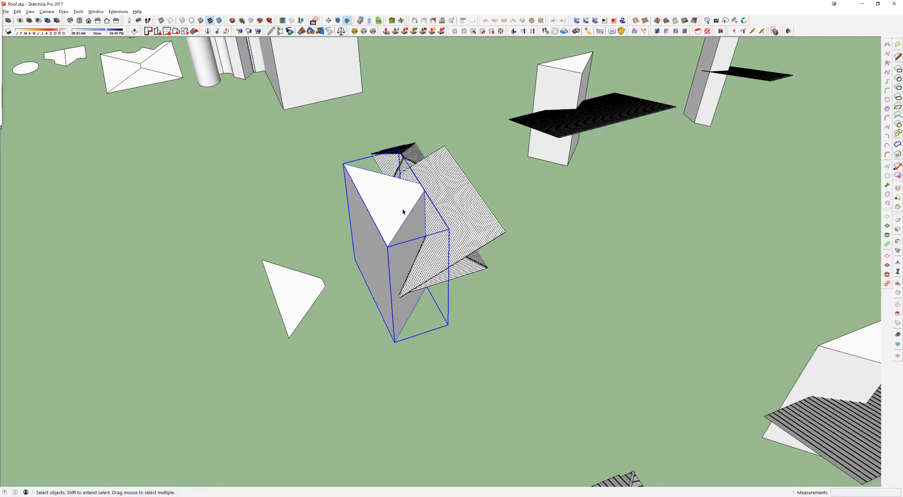
pyautogui.press('Delete')
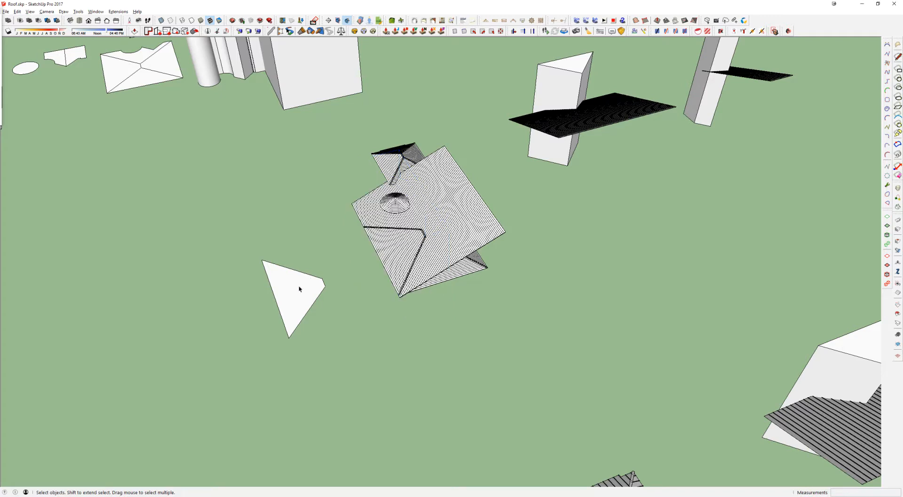
pyautogui.click(300, 288)
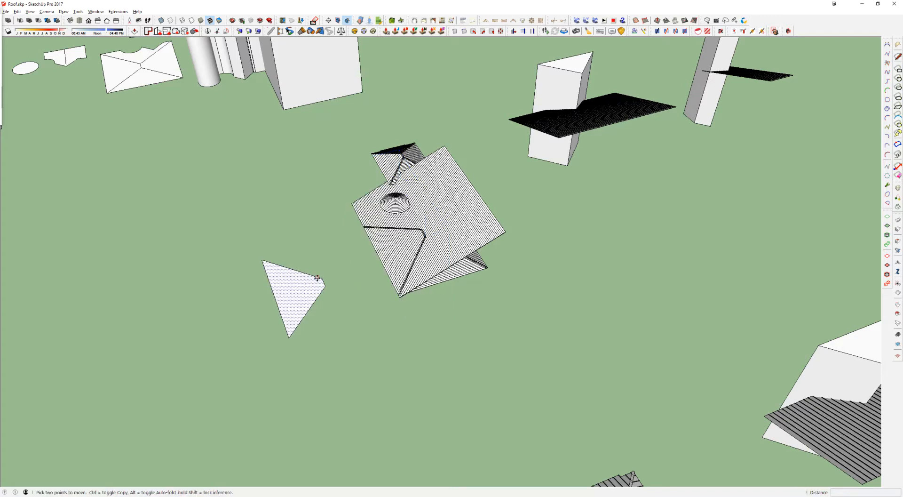
pyautogui.press('Delete')
# Step: Copy the large roof's triangular slope face 2400 along the red axis and lower the copy by about 54' 7"
pyautogui.click(125, 73)
pyautogui.press('m')
pyautogui.click(141, 68)
pyautogui.press('ctrl')
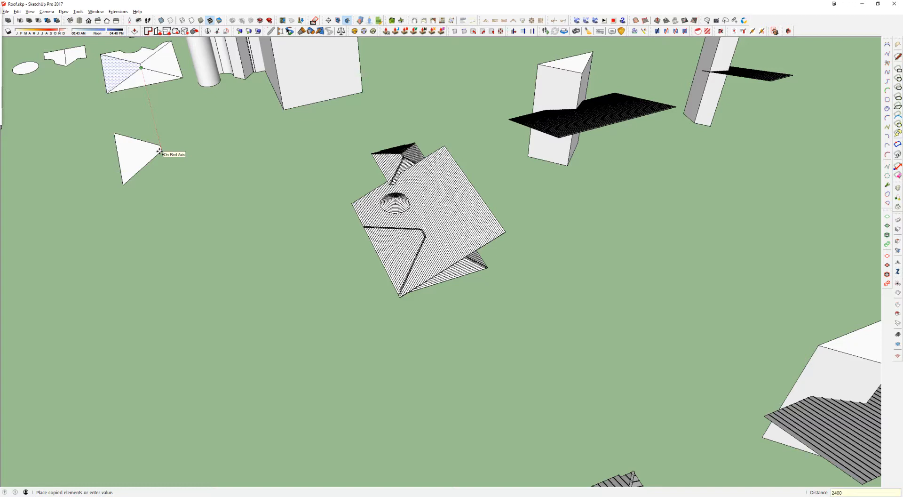
pyautogui.press('Return')
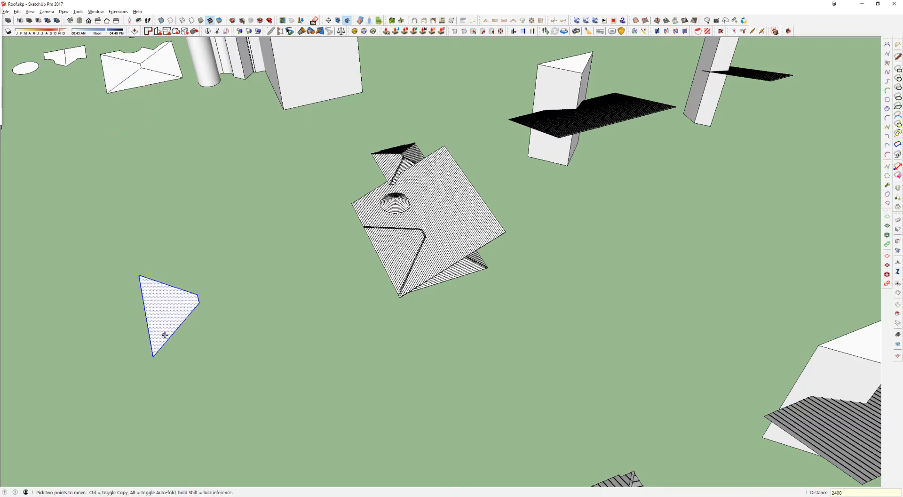
pyautogui.moveTo(157, 321); pyautogui.dragTo(177, 244, button='middle')
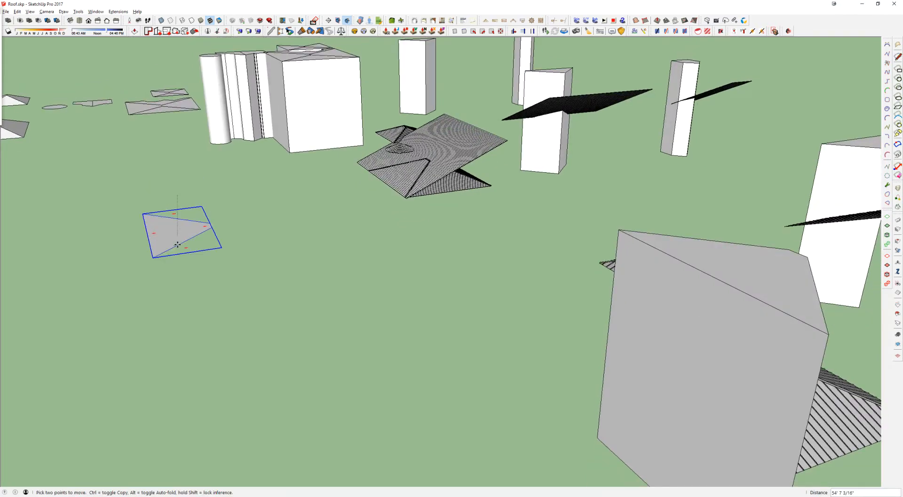
pyautogui.click(193, 282)
# Step: Extrude the copied triangular face upward into a tall prism with Push/Pull
pyautogui.press('space')
pyautogui.doubleClick(194, 279)
pyautogui.press('p')
pyautogui.click(193, 280)
pyautogui.click(232, 57)
pyautogui.press('space')
pyautogui.click(149, 246)
# Step: Move the tall prism 1200 along the green axis onto the lined sheet, and check it against the original roof slope
pyautogui.click(187, 217)
pyautogui.press('m')
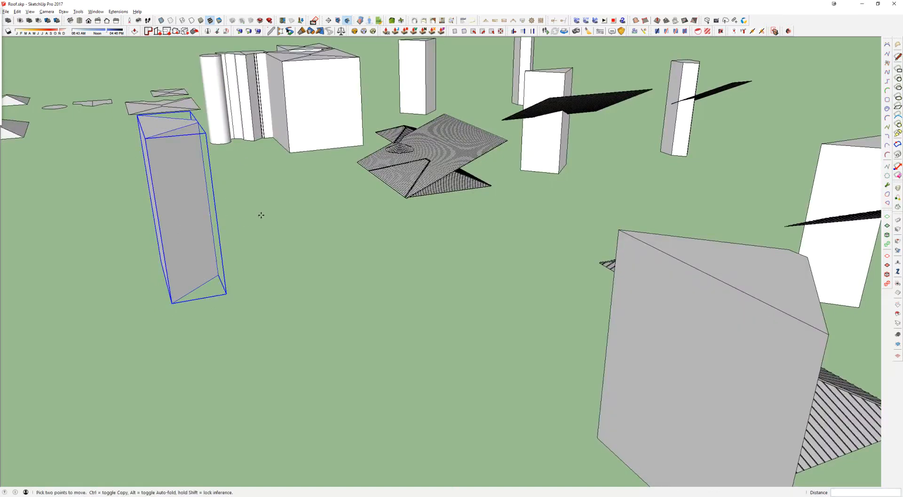
pyautogui.click(260, 215)
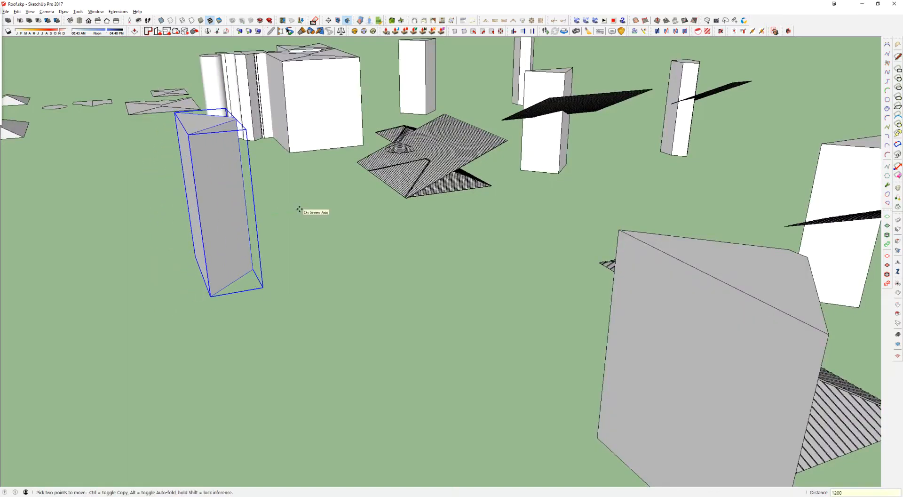
pyautogui.press('Return')
pyautogui.scroll(2, 403, 135)
pyautogui.moveTo(403, 135); pyautogui.dragTo(658, 254, button='middle')
pyautogui.press('space')
pyautogui.scroll(-2, 579, 207)
pyautogui.scroll(-2, 568, 174)
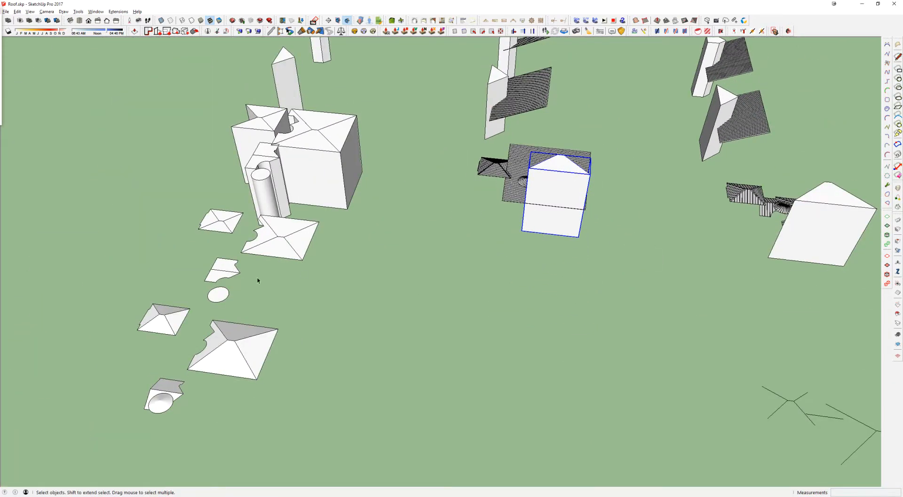
pyautogui.click(270, 249)
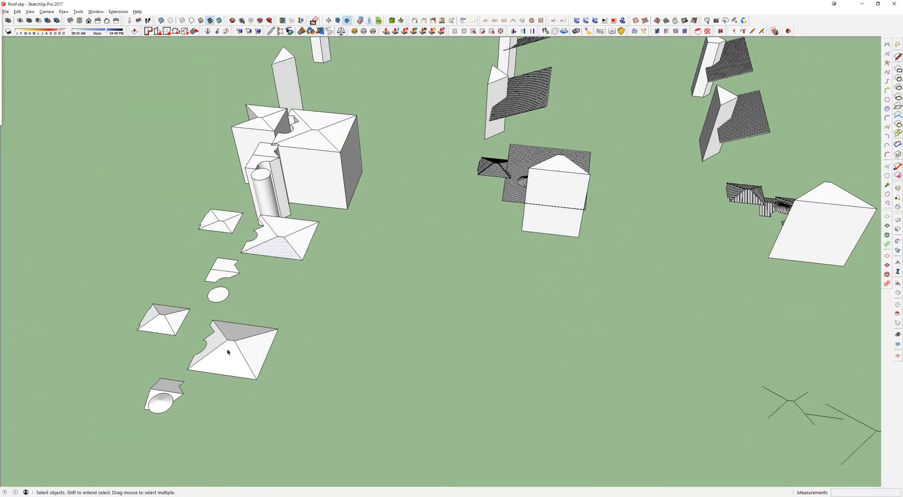
# Step: Select the sloping lined sheet together with the prism and trim them to their common volume with the solid Intersect tool
pyautogui.scroll(6, 535, 195)
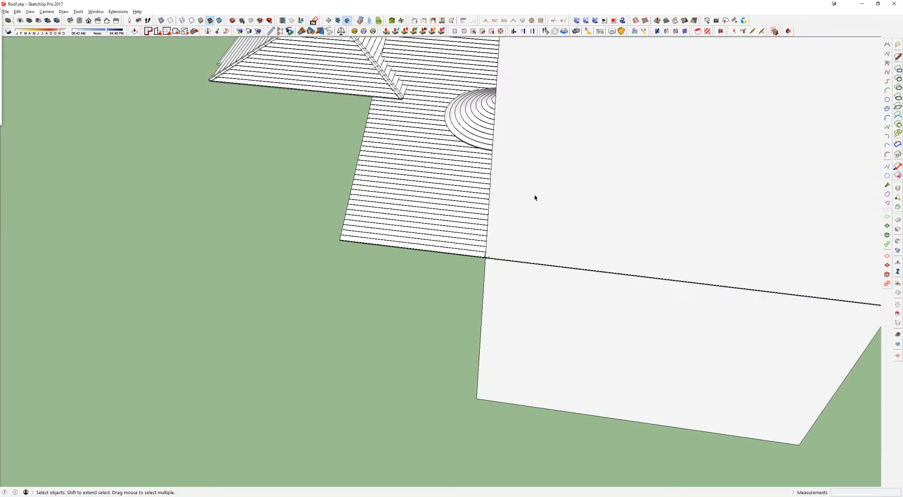
pyautogui.moveTo(421, 201); pyautogui.dragTo(599, 181, button='middle')
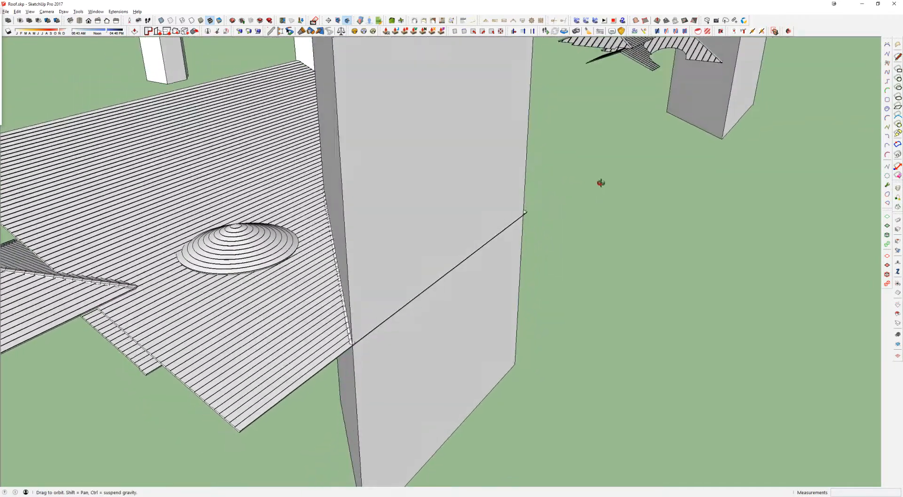
pyautogui.scroll(3, 354, 346)
pyautogui.scroll(4, 355, 347)
pyautogui.moveTo(354, 346); pyautogui.dragTo(504, 226, button='middle')
pyautogui.scroll(6, 416, 315)
pyautogui.moveTo(416, 315); pyautogui.dragTo(288, 327, button='middle')
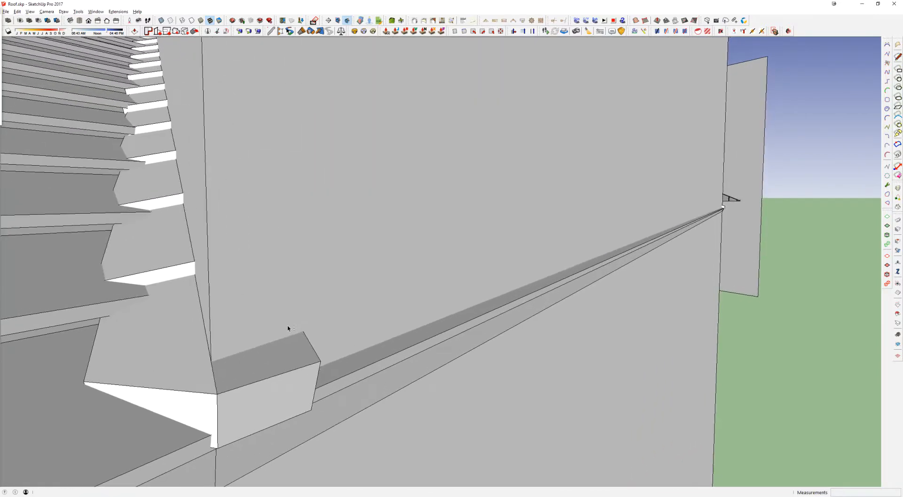
pyautogui.tripleClick(446, 332)
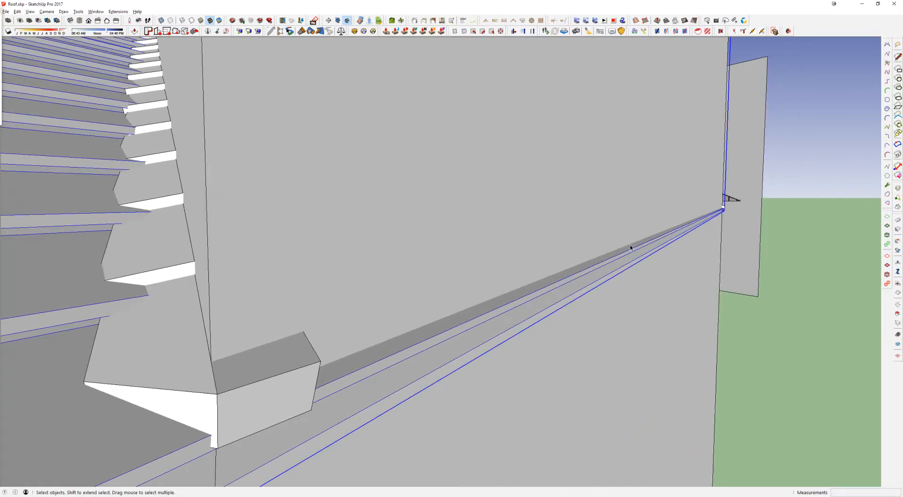
pyautogui.scroll(-3, 403, 349)
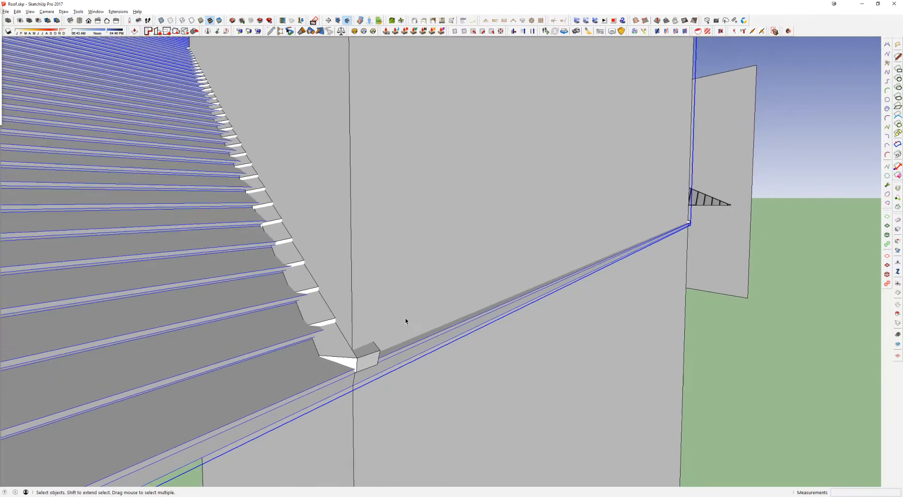
pyautogui.keyDown('shift'); pyautogui.click(429, 174); pyautogui.keyUp('shift')
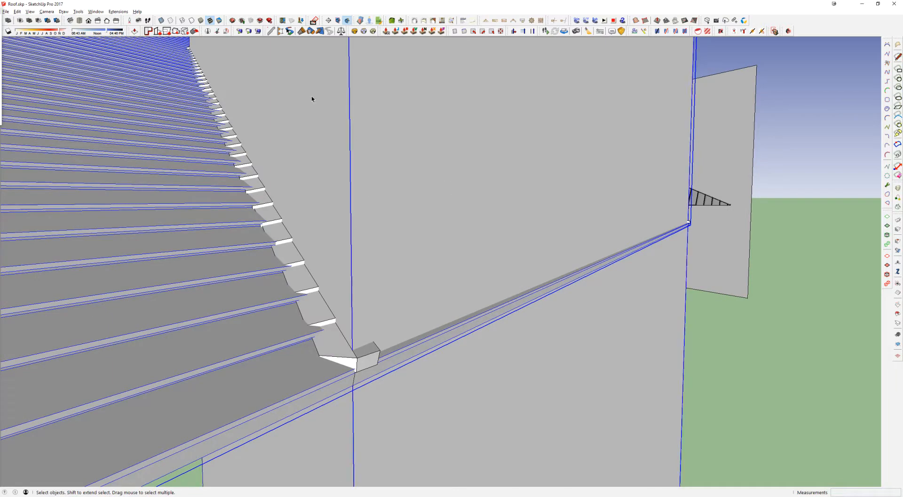
pyautogui.click(19, 21)
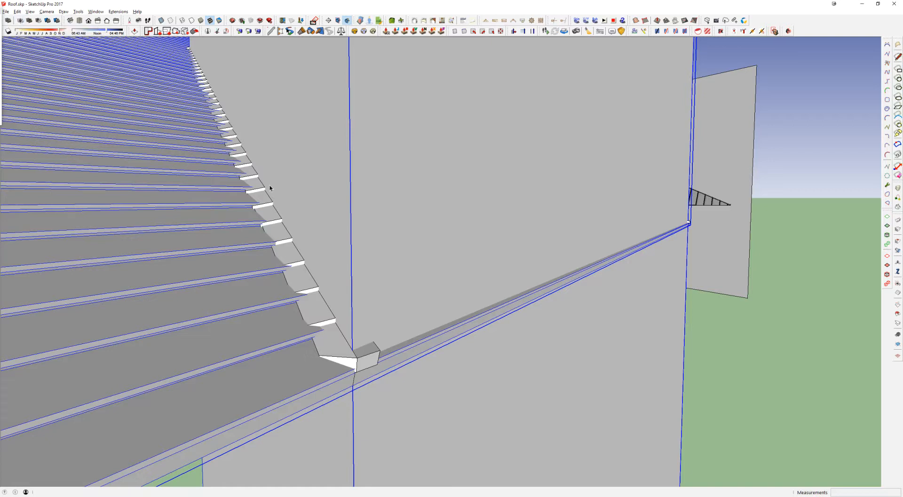
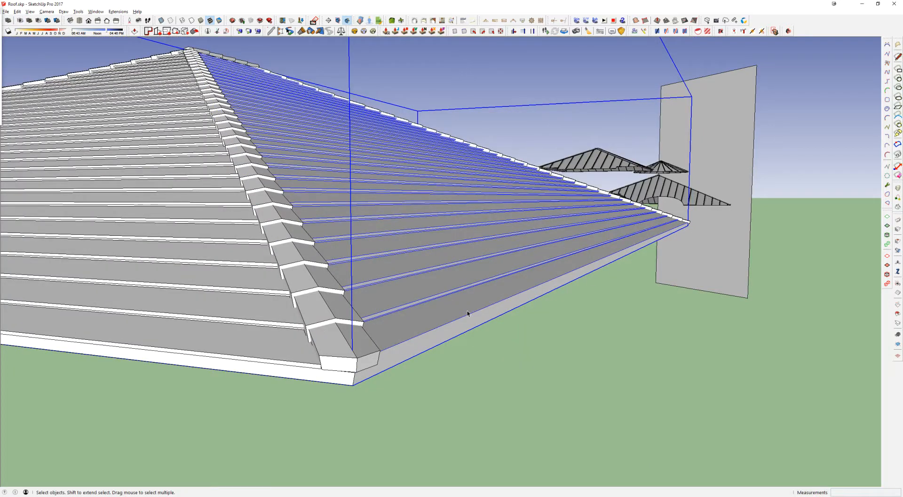
# Step: Undo the solid trim and push the triangular prism's long side face outward 2' with Push/Pull
pyautogui.hotkey('ctrl', 'z')
pyautogui.moveTo(450, 269); pyautogui.dragTo(442, 233, button='middle')
pyautogui.scroll(-5, 436, 258)
pyautogui.scroll(-3, 442, 232)
pyautogui.doubleClick(450, 208)
pyautogui.scroll(1, 450, 208)
pyautogui.press('p')
pyautogui.click(448, 189)
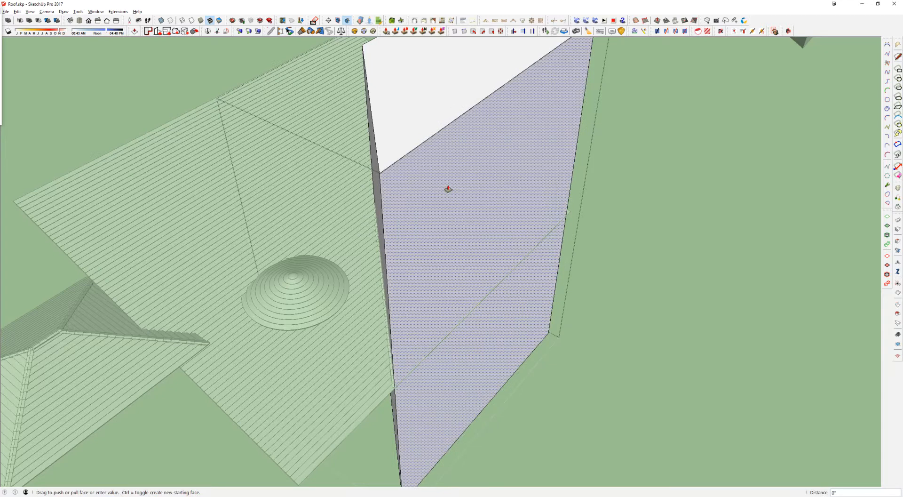
pyautogui.write("2'")
pyautogui.press('Return')
pyautogui.press('space')
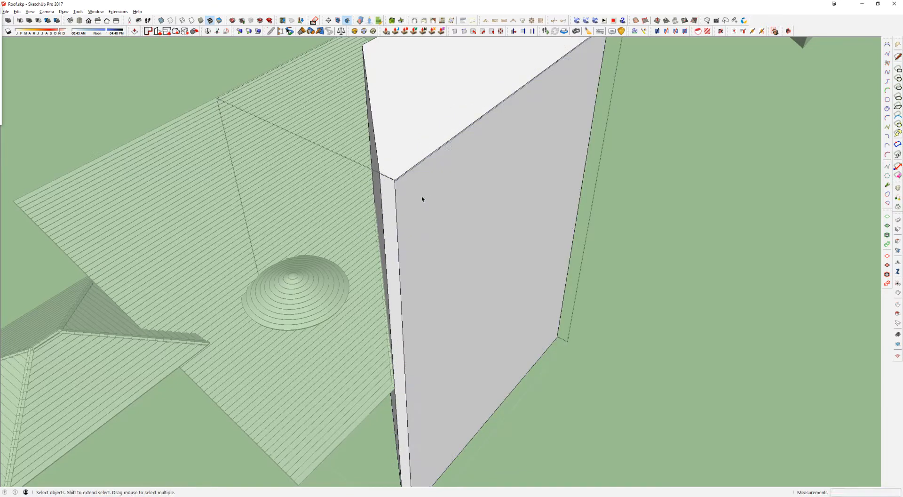
# Step: Move one vertical outer corner edge of the prism 2' so it lines up with the adjoining side face
pyautogui.click(419, 192)
pyautogui.press('m')
pyautogui.moveTo(454, 168); pyautogui.dragTo(730, 259, button='middle')
pyautogui.scroll(3, 597, 203)
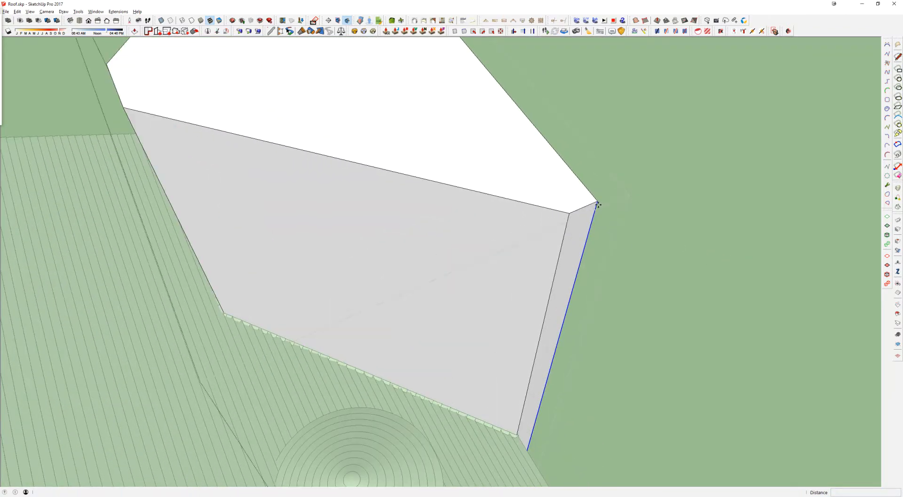
pyautogui.click(597, 203)
pyautogui.write('2')
pyautogui.press('Return')
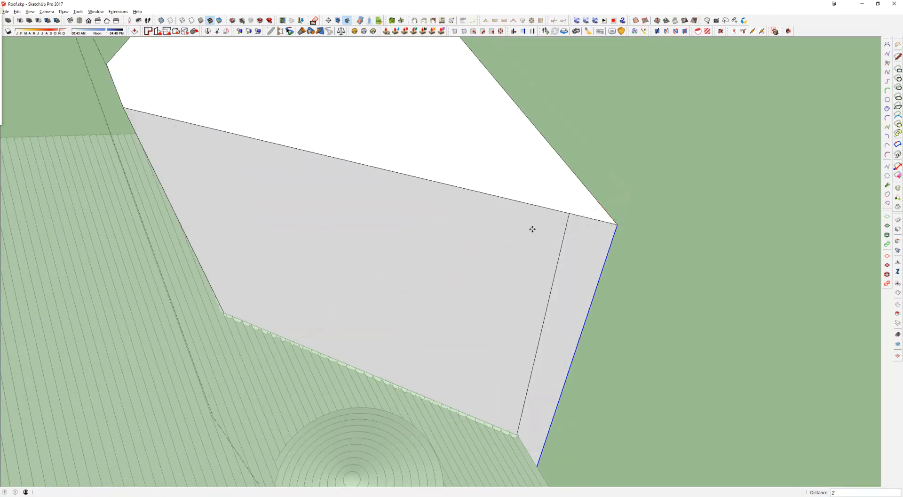
# Step: Move the vertical edge at the prism's opposite outer corner 2' in line with its own adjoining side face
pyautogui.moveTo(552, 245); pyautogui.dragTo(282, 194, button='middle')
pyautogui.press('space')
pyautogui.scroll(3, 296, 188)
pyautogui.click(312, 150)
pyautogui.press('m')
pyautogui.click(309, 134)
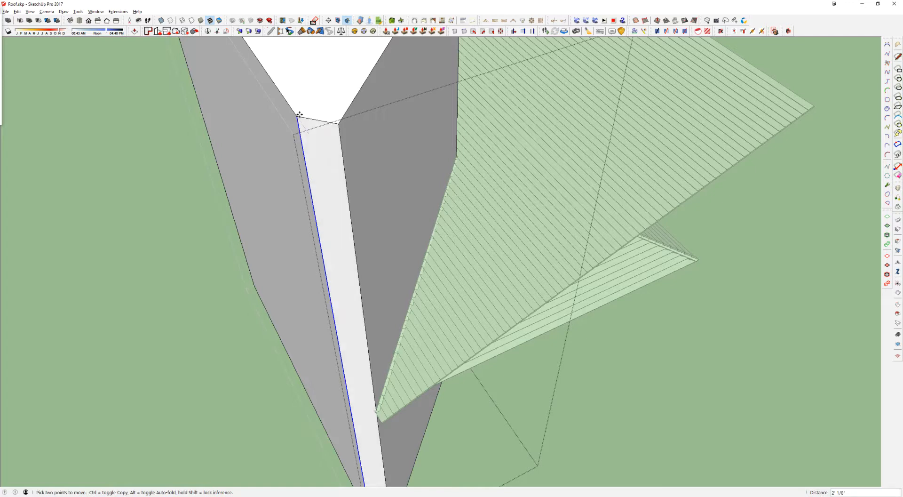
pyautogui.press('shift')
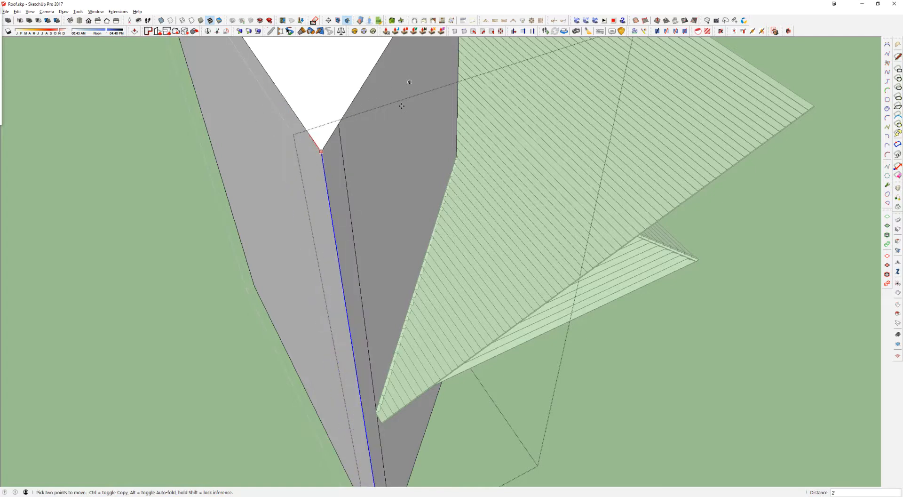
pyautogui.click(369, 199)
# Step: Erase the leftover vertical edges on the prism's side faces beside the moved corners
pyautogui.press('e')
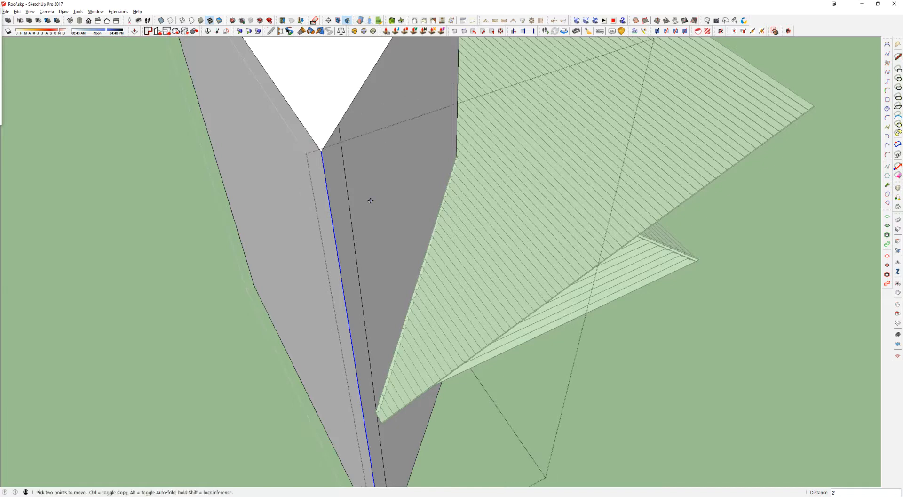
pyautogui.click(352, 229)
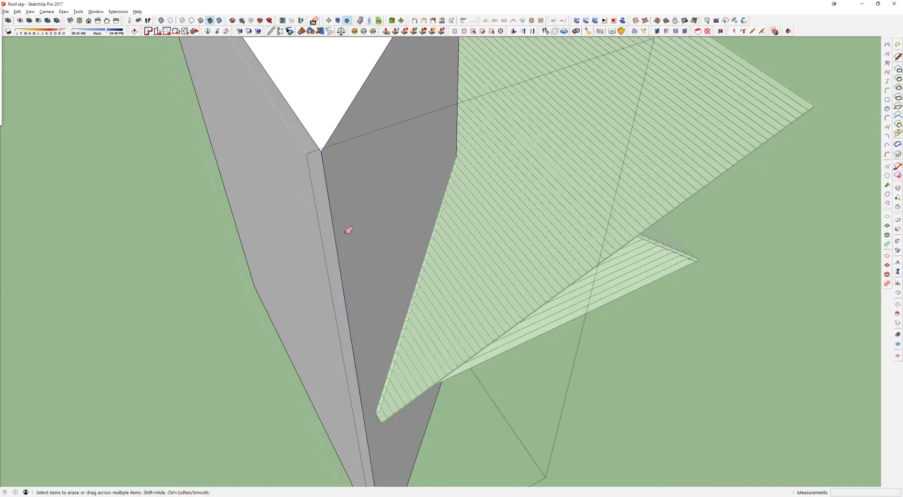
pyautogui.moveTo(363, 360); pyautogui.dragTo(335, 298, button='middle')
pyautogui.scroll(3, 347, 362)
pyautogui.moveTo(347, 362)
pyautogui.mouseDown(button='middle')
pyautogui.moveTo(417, 259)
pyautogui.moveTo(331, 153)
pyautogui.mouseUp(button='middle')
# Step: Select the enlarged prism together with the sloping lined sheet and trim them to their common volume with Intersect
pyautogui.moveTo(460, 185); pyautogui.dragTo(382, 176, button='middle')
pyautogui.press('space')
pyautogui.click(383, 175)
pyautogui.keyDown('shift'); pyautogui.click(562, 159); pyautogui.keyUp('shift')
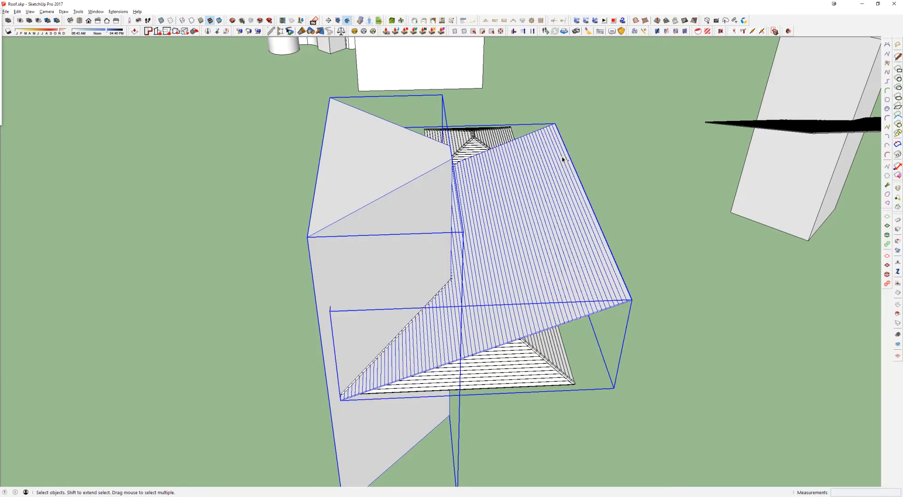
pyautogui.click(20, 22)
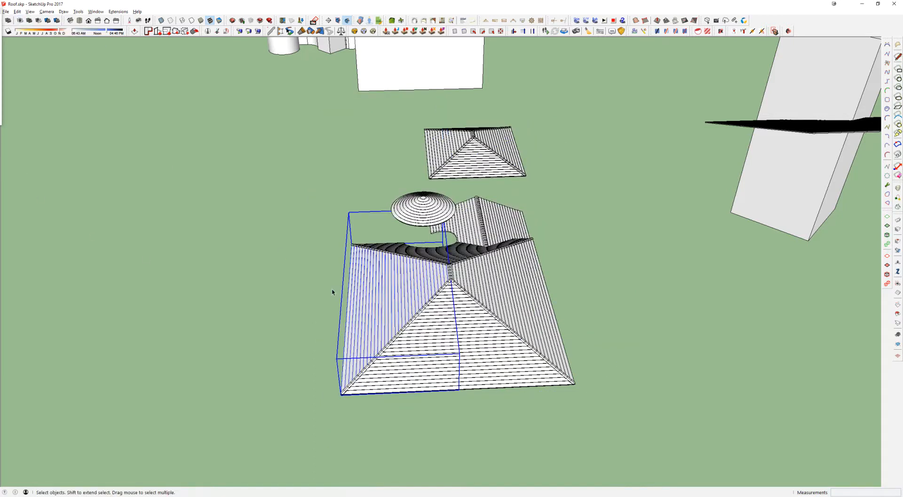
# Step: Inspect how the trimmed lined sheet meets the ridge caps and the neighbouring slopes of the large roof
pyautogui.scroll(6, 381, 350)
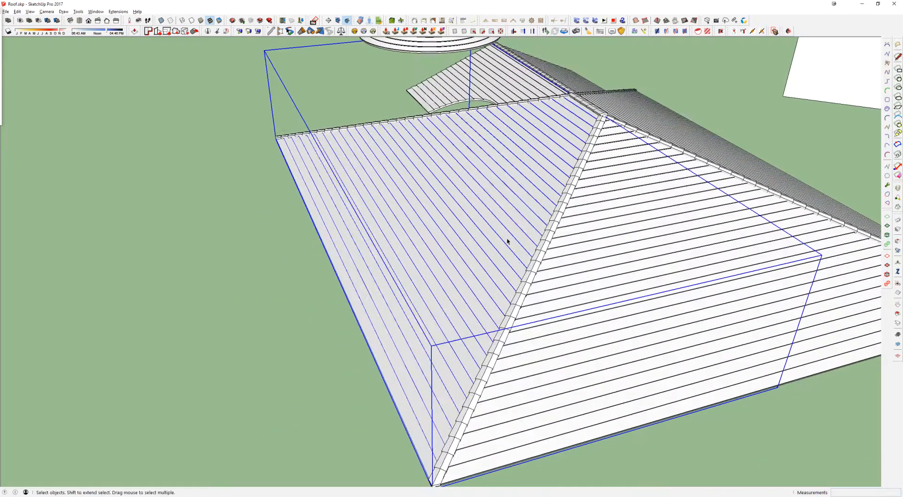
pyautogui.doubleClick(500, 245)
pyautogui.moveTo(500, 246); pyautogui.dragTo(553, 331, button='middle')
pyautogui.scroll(3, 364, 179)
pyautogui.scroll(-5, 363, 294)
pyautogui.scroll(-2, 492, 284)
pyautogui.click(543, 278)
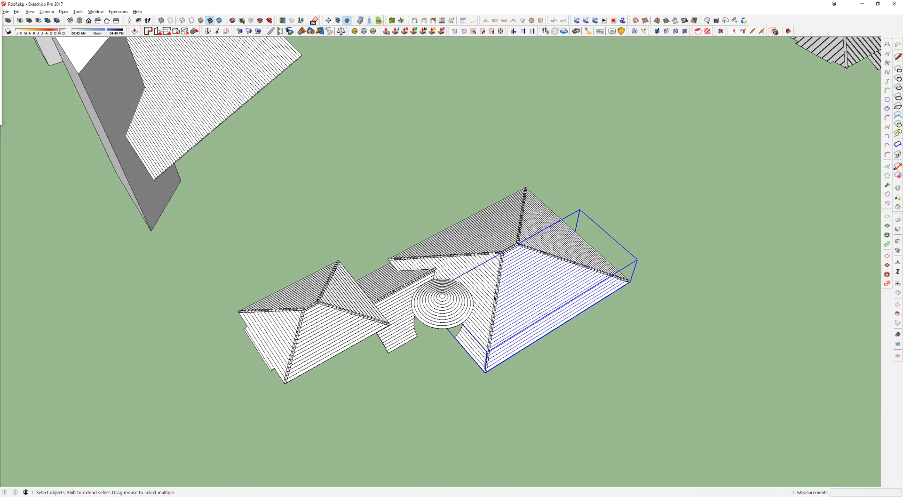
pyautogui.scroll(2, 494, 297)
pyautogui.doubleClick(480, 308)
pyautogui.scroll(-3, 460, 298)
pyautogui.moveTo(459, 298); pyautogui.dragTo(685, 267, button='middle')
pyautogui.scroll(-3, 489, 288)
pyautogui.press('Escape')
pyautogui.moveTo(488, 261)
pyautogui.keyDown('shift'); pyautogui.mouseDown(button='middle')
pyautogui.moveTo(366, 245)
pyautogui.moveTo(126, 187)
pyautogui.mouseUp(button='middle'); pyautogui.keyUp('shift')
pyautogui.scroll(2, 366, 244)
pyautogui.press('e')
pyautogui.click(366, 244)
pyautogui.scroll(-3, 365, 243)
# Step: Copy the front sloping lined sheet by its lower corner onto the eave corner of the plain large roof
pyautogui.press('space')
pyautogui.keyDown('shift'); pyautogui.moveTo(815, 295); pyautogui.dragTo(662, 277, button='middle'); pyautogui.keyUp('shift')
pyautogui.click(749, 307)
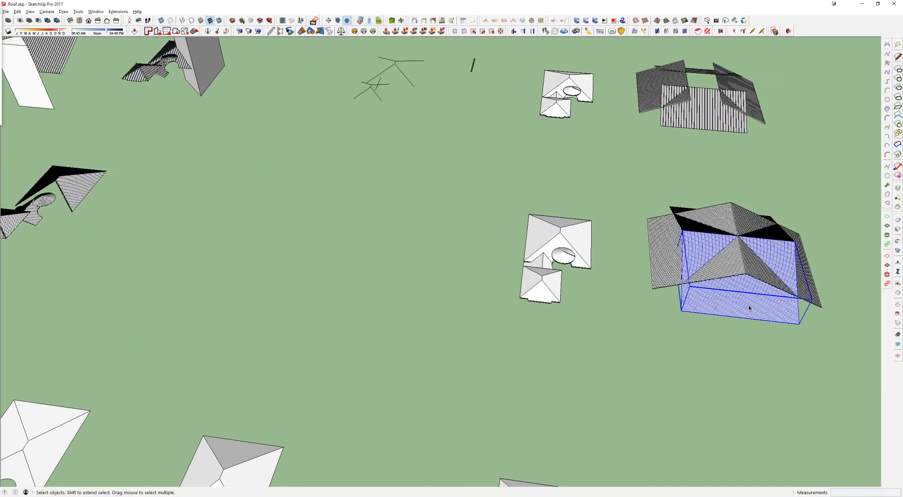
pyautogui.scroll(5, 756, 306)
pyautogui.moveTo(758, 302); pyautogui.dragTo(718, 291, button='middle')
pyautogui.scroll(-5, 718, 291)
pyautogui.press('m')
pyautogui.scroll(6, 701, 363)
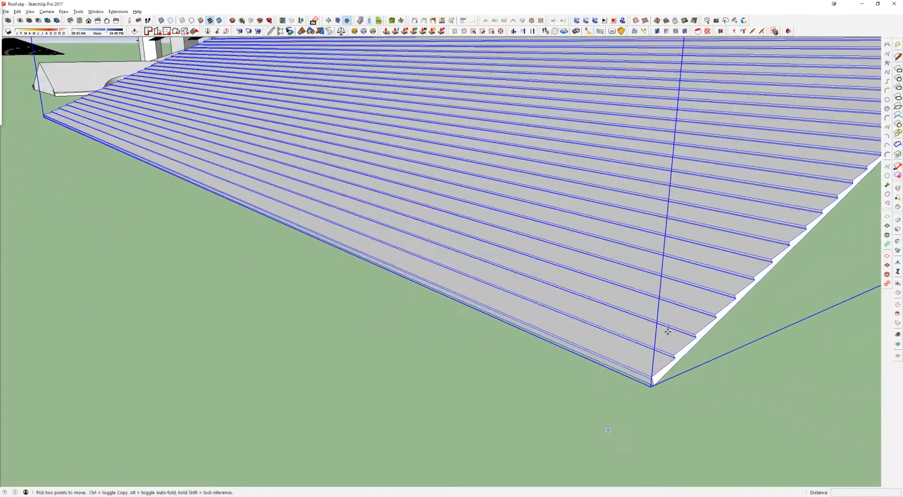
pyautogui.click(652, 385)
pyautogui.scroll(-3, 651, 386)
pyautogui.keyDown('shift'); pyautogui.moveTo(409, 207); pyautogui.dragTo(781, 477, button='middle'); pyautogui.keyUp('shift')
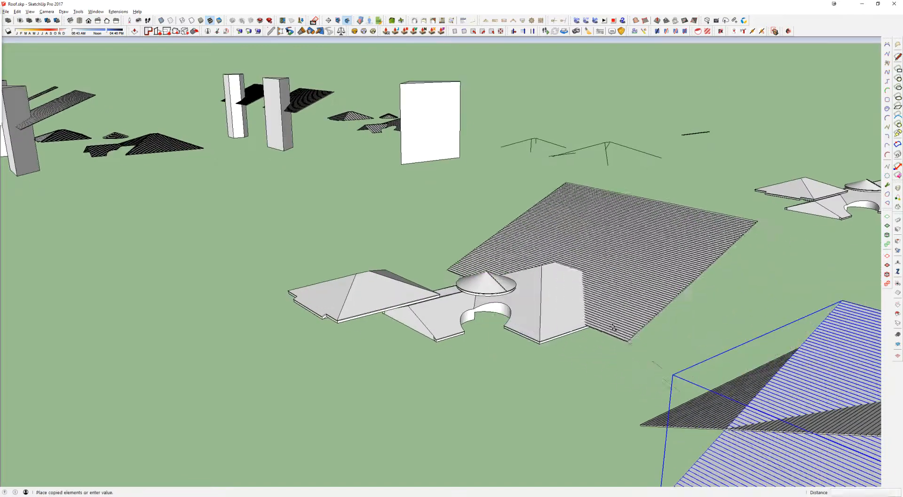
pyautogui.scroll(6, 620, 331)
pyautogui.moveTo(352, 316); pyautogui.dragTo(604, 251, button='middle')
pyautogui.scroll(1, 606, 242)
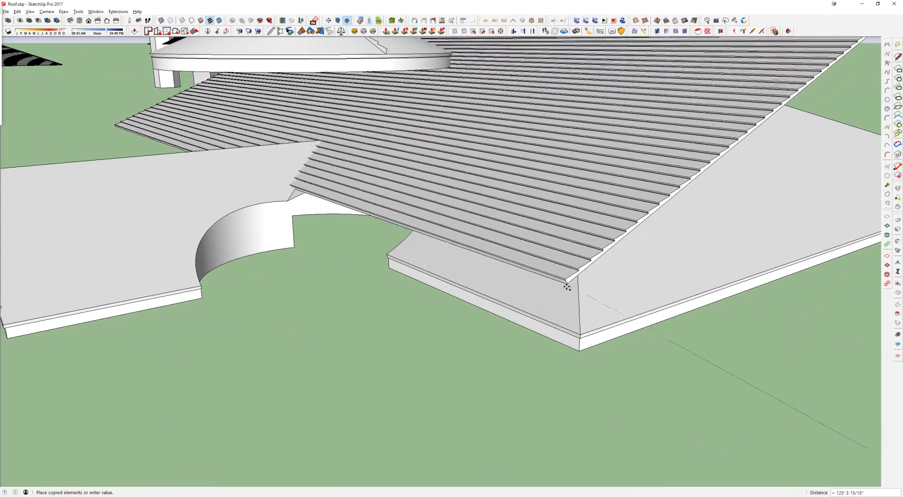
pyautogui.scroll(1, 581, 333)
pyautogui.scroll(2, 580, 333)
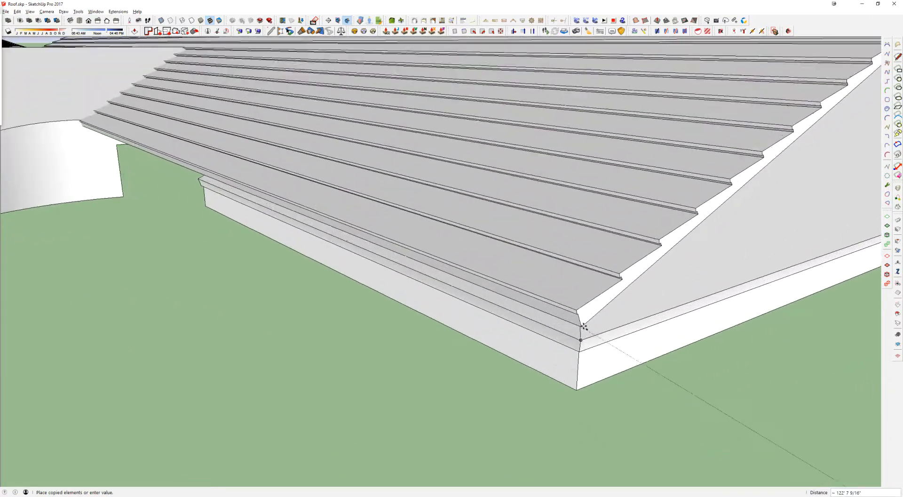
pyautogui.click(582, 338)
pyautogui.scroll(-10, 583, 343)
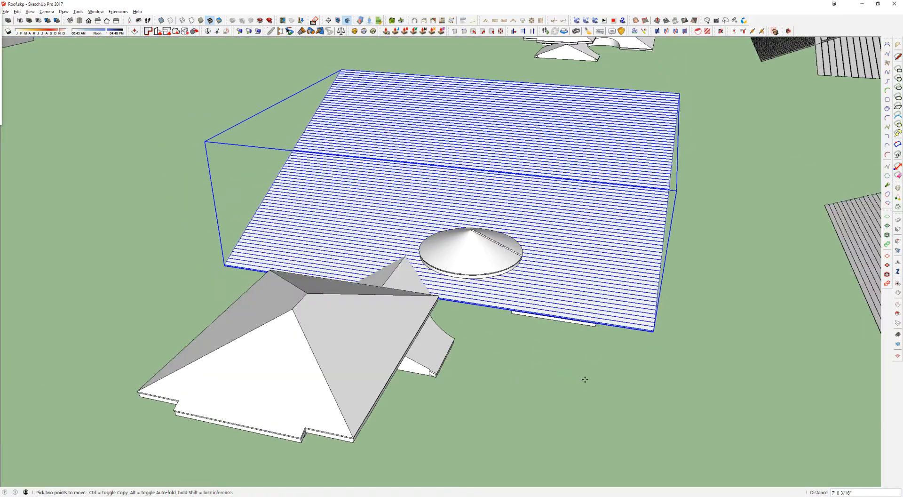
# Step: Move the copied sloping sheet 420' across to the detailed lined roof
pyautogui.hotkey('ctrl', 'z')
pyautogui.click(651, 383)
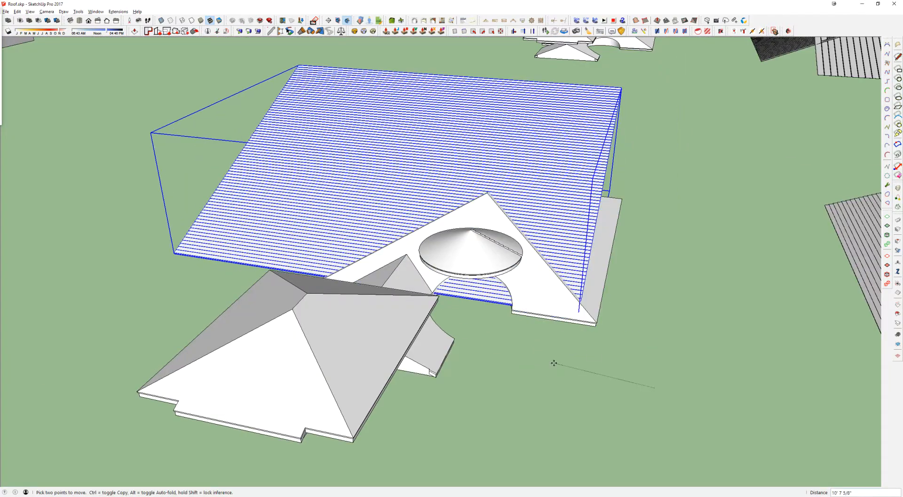
pyautogui.press('Escape')
pyautogui.press('l')
pyautogui.press('m')
pyautogui.click(655, 370)
pyautogui.write("420'")
pyautogui.press('Return')
pyautogui.scroll(-4, 464, 240)
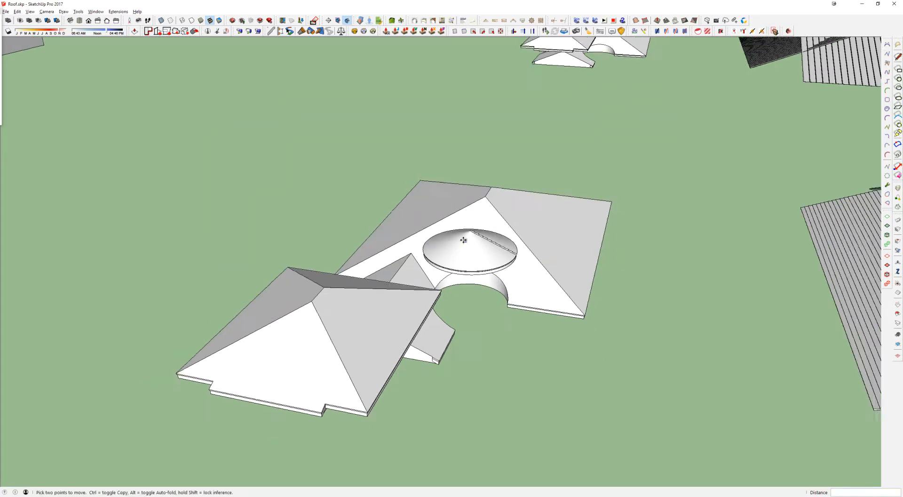
# Step: Copy the flat roof layout's slope face with the arched cutout along the red axis to the free area beside the lined roof
pyautogui.keyDown('shift'); pyautogui.moveTo(329, 221); pyautogui.dragTo(842, 178, button='middle'); pyautogui.keyUp('shift')
pyautogui.keyDown('shift'); pyautogui.moveTo(308, 75); pyautogui.dragTo(558, 185, button='middle'); pyautogui.keyUp('shift')
pyautogui.scroll(-4, 559, 185)
pyautogui.keyDown('shift'); pyautogui.moveTo(373, 423); pyautogui.dragTo(530, 313, button='middle'); pyautogui.keyUp('shift')
pyautogui.press('space')
pyautogui.scroll(3, 531, 176)
pyautogui.click(532, 165)
pyautogui.keyDown('shift'); pyautogui.moveTo(532, 165); pyautogui.dragTo(461, 286, button='middle'); pyautogui.keyUp('shift')
pyautogui.scroll(3, 463, 286)
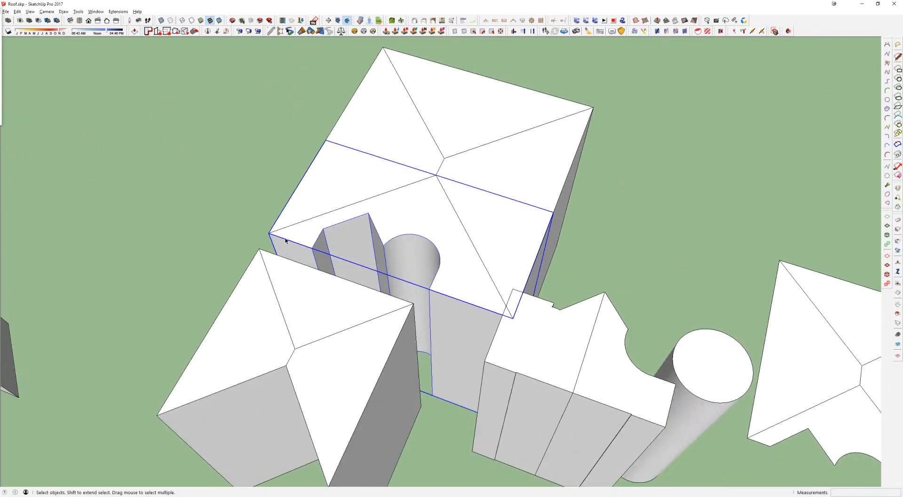
pyautogui.scroll(-4, 365, 239)
pyautogui.keyDown('shift'); pyautogui.moveTo(681, 307); pyautogui.dragTo(565, 322, button='middle'); pyautogui.keyUp('shift')
pyautogui.press('m')
pyautogui.click(569, 346)
pyautogui.press('ctrl')
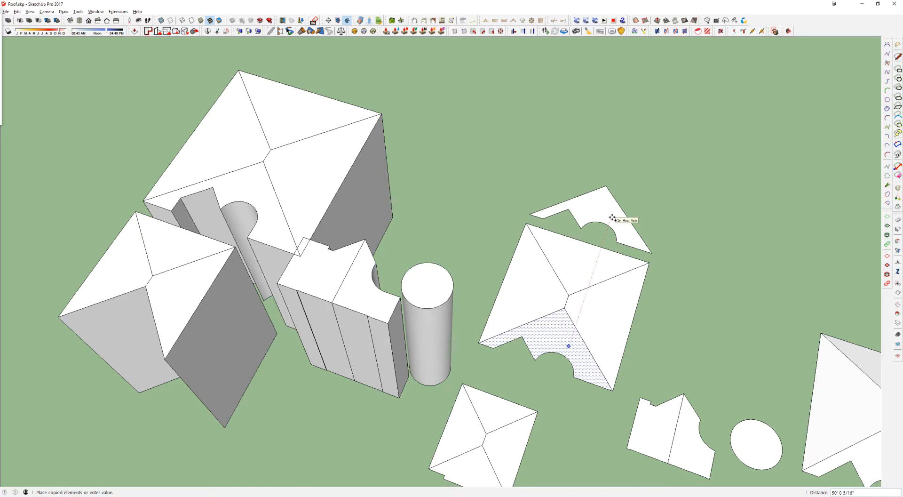
pyautogui.click(612, 218)
pyautogui.moveTo(565, 290); pyautogui.dragTo(426, 34, button='middle')
pyautogui.scroll(-2, 611, 100)
# Step: Extrude the copied slope face with the arched cutout upward into a tall prism with Push/Pull
pyautogui.press('p')
pyautogui.click(604, 108)
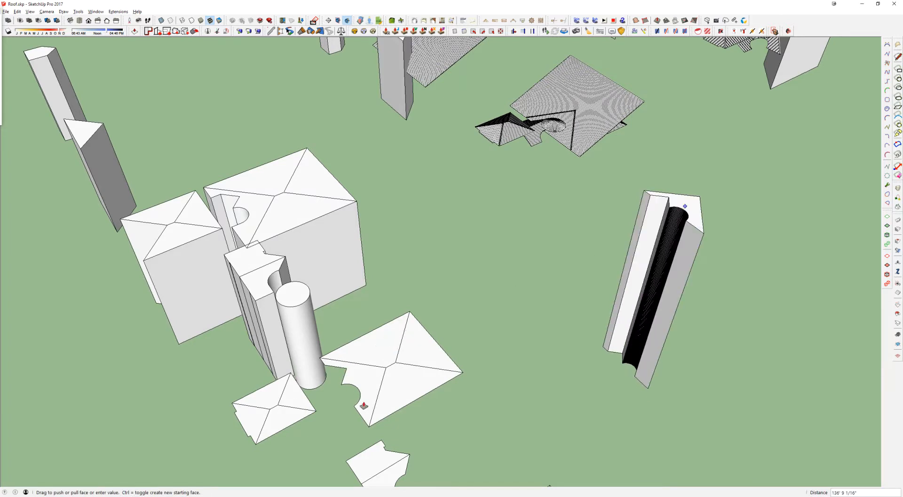
pyautogui.click(364, 287)
pyautogui.press('space')
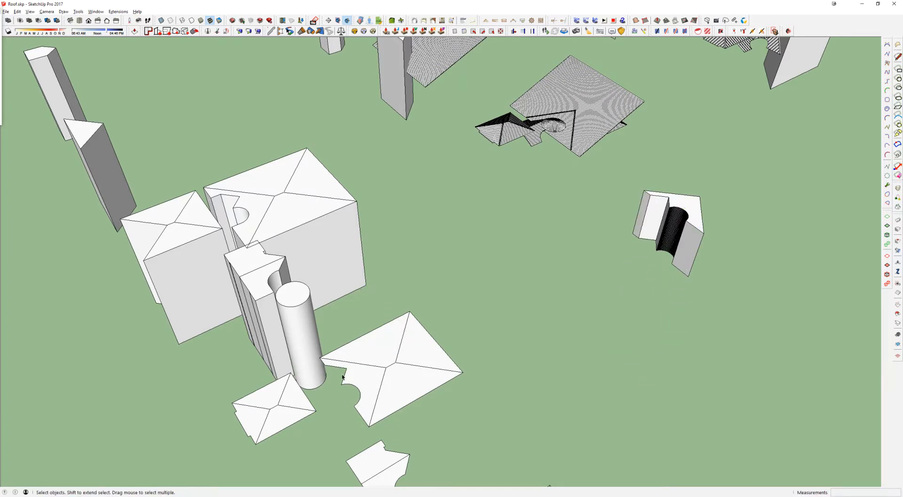
pyautogui.scroll(2, 683, 197)
pyautogui.press('p')
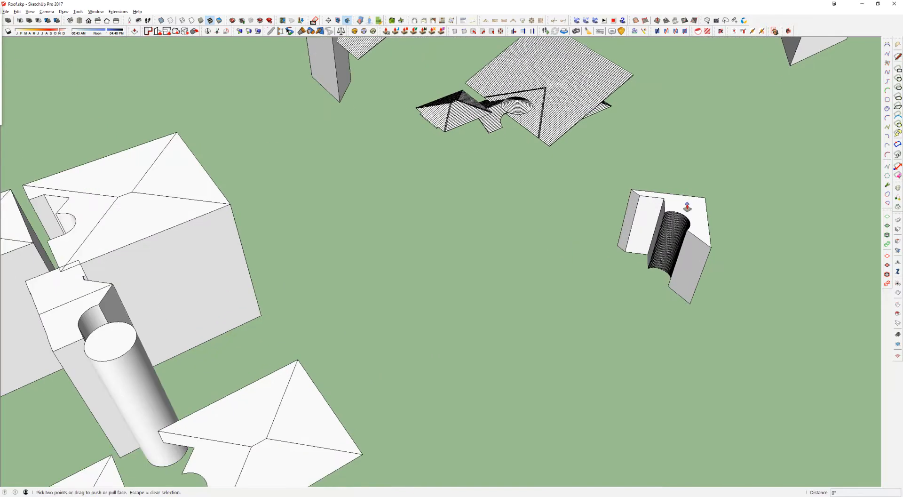
pyautogui.click(681, 207)
# Step: Select the whole prism with the arched cutout, make it a group and check its side faces
pyautogui.scroll(-4, 235, 221)
pyautogui.press('space')
pyautogui.scroll(4, 541, 188)
pyautogui.tripleClick(572, 174)
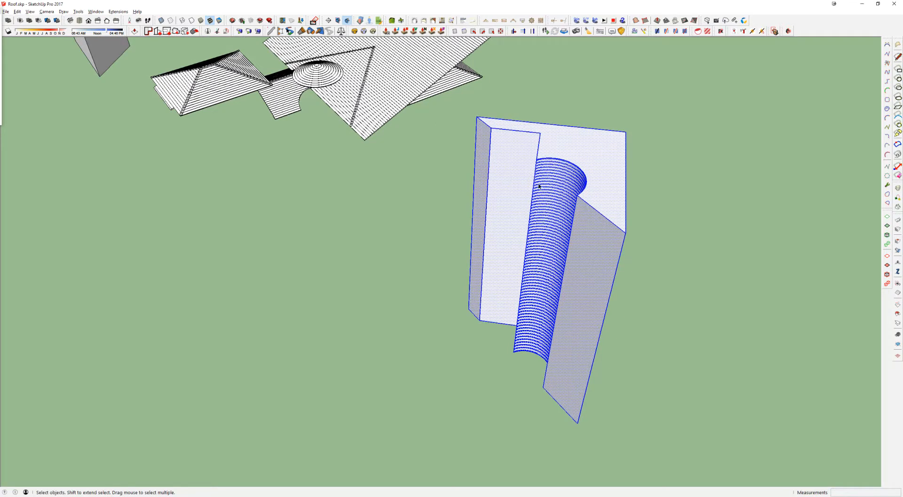
pyautogui.press('g')
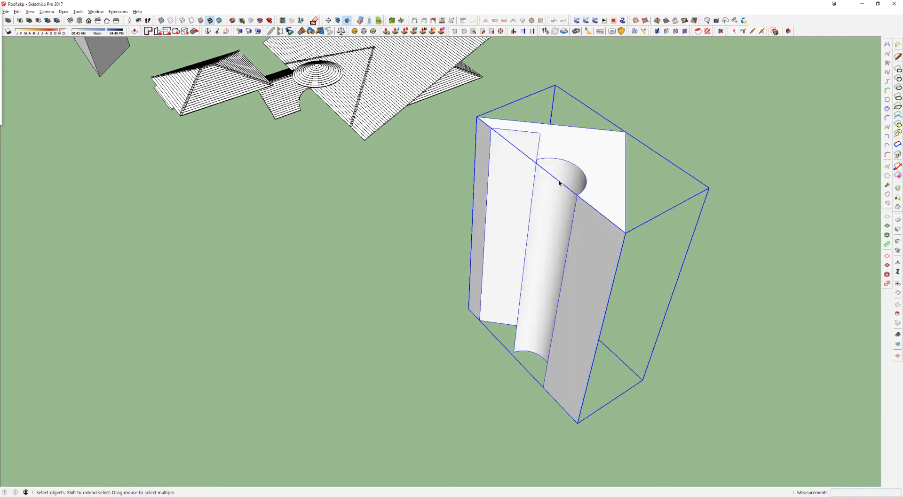
pyautogui.moveTo(569, 168); pyautogui.dragTo(419, 145, button='middle')
pyautogui.scroll(2, 420, 145)
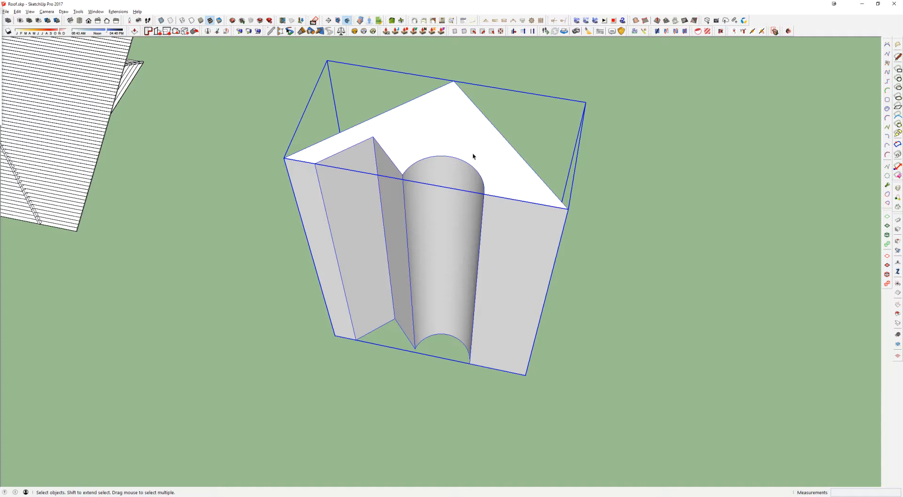
pyautogui.moveTo(467, 163); pyautogui.dragTo(524, 171, button='middle')
pyautogui.scroll(3, 533, 211)
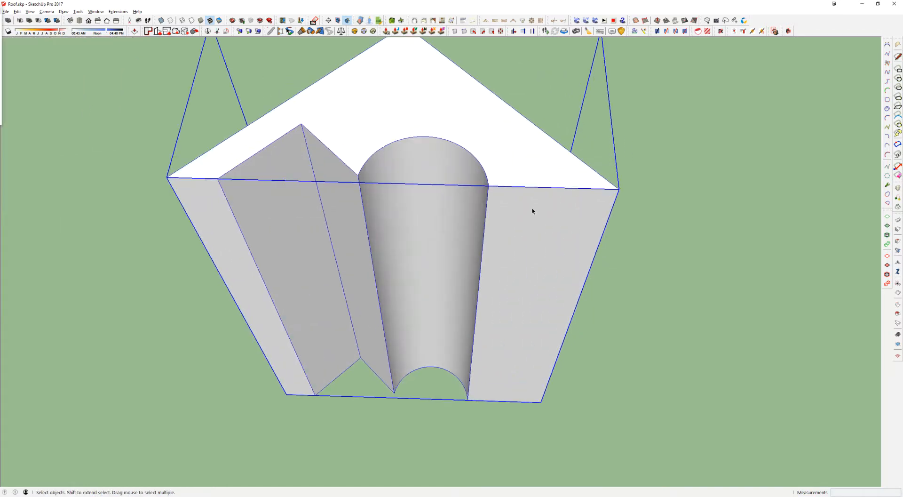
pyautogui.doubleClick(531, 211)
pyautogui.scroll(-2, 532, 211)
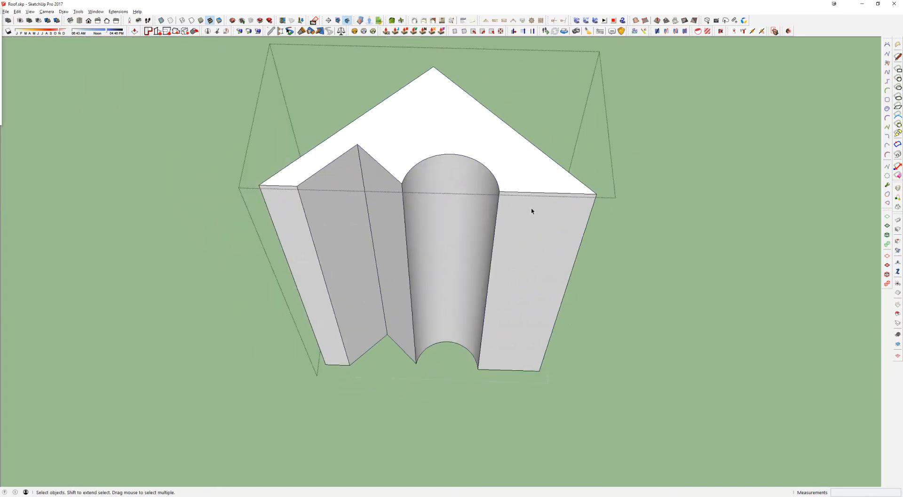
pyautogui.scroll(-3, 532, 210)
pyautogui.press('Escape')
pyautogui.scroll(-4, 463, 195)
# Step: Copy the adjacent plain side slope face of the flat roof layout next to the prism with the arched cutout
pyautogui.keyDown('shift'); pyautogui.moveTo(452, 238); pyautogui.dragTo(393, 115, button='middle'); pyautogui.keyUp('shift')
pyautogui.scroll(-3, 405, 122)
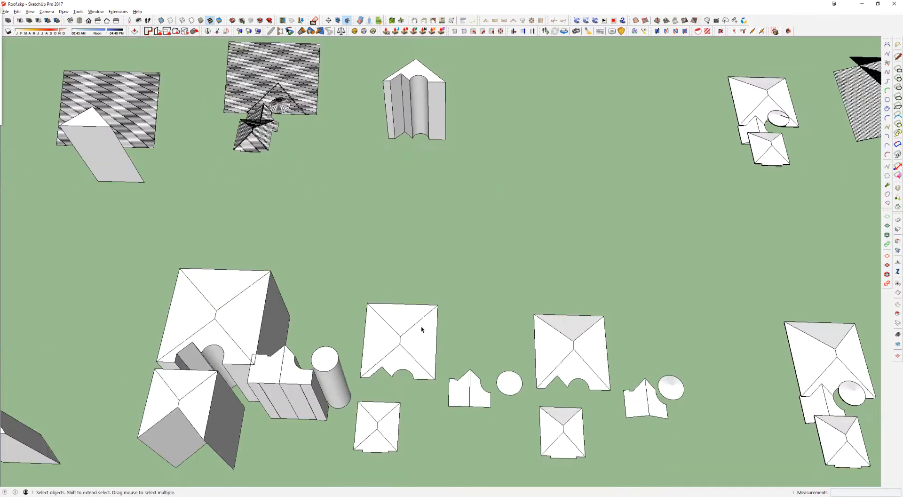
pyautogui.click(425, 338)
pyautogui.scroll(2, 423, 338)
pyautogui.press('m')
pyautogui.press('ctrl')
pyautogui.click(420, 339)
pyautogui.keyDown('shift'); pyautogui.moveTo(427, 163); pyautogui.dragTo(404, 362, button='middle'); pyautogui.keyUp('shift')
pyautogui.scroll(2, 453, 264)
pyautogui.click(494, 258)
# Step: Rotate the copied side slope face a quarter turn so its long edge runs parallel to the prism's front
pyautogui.press('q')
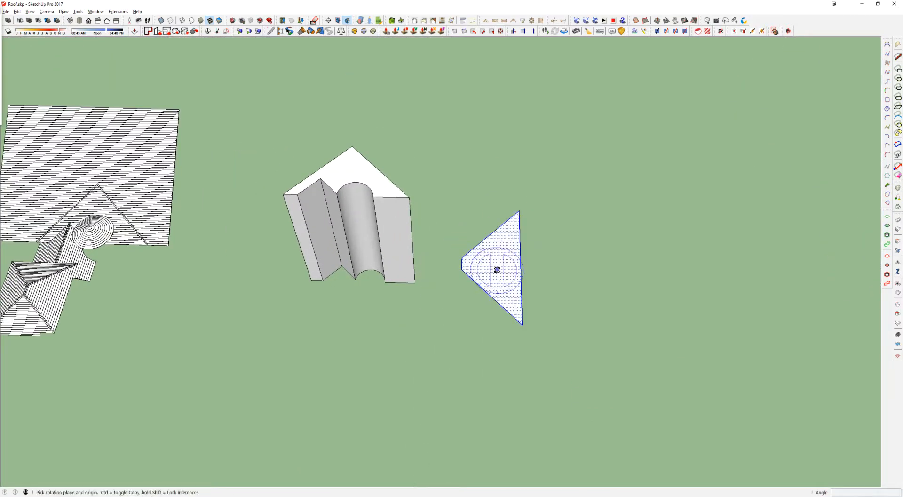
pyautogui.click(497, 269)
pyautogui.click(478, 193)
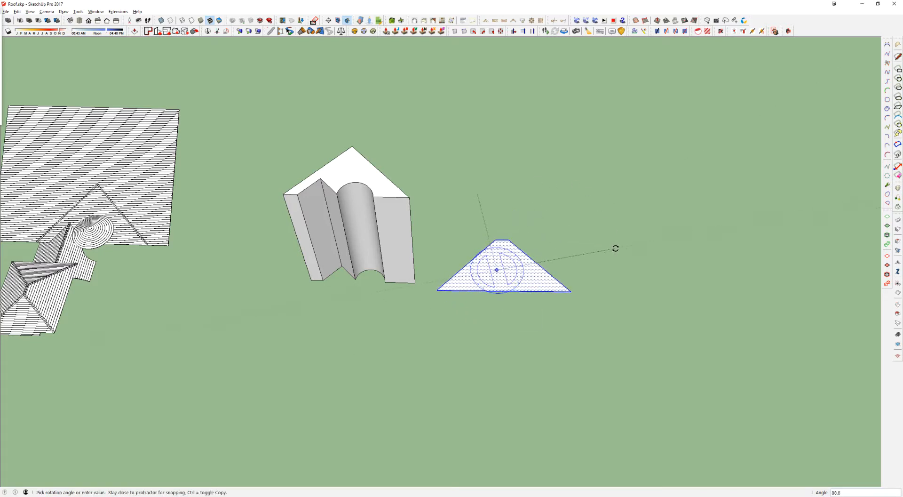
pyautogui.press('Return')
# Step: Extrude the rotated slope face upward into a tall prism and push its long side face outward with Push/Pull
pyautogui.press('p')
pyautogui.click(493, 281)
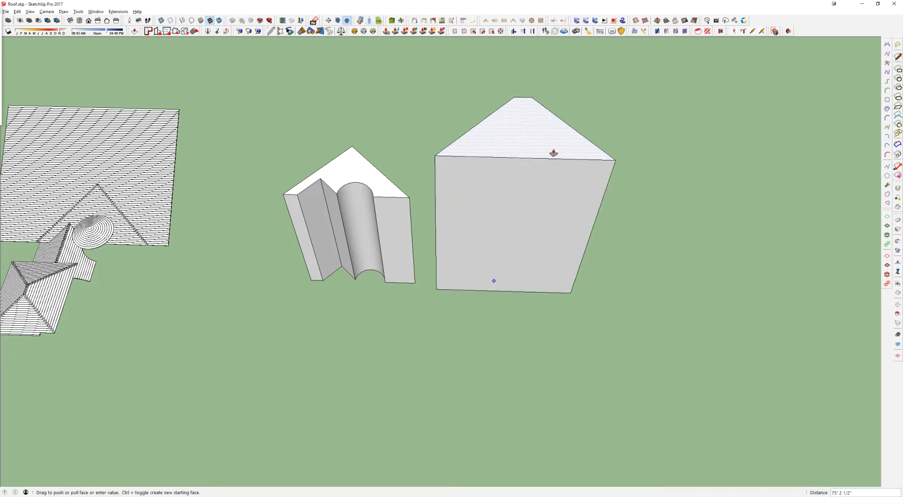
pyautogui.click(555, 146)
pyautogui.moveTo(555, 146); pyautogui.dragTo(638, 236, button='middle')
pyautogui.click(550, 187)
pyautogui.click(568, 212)
pyautogui.press('space')
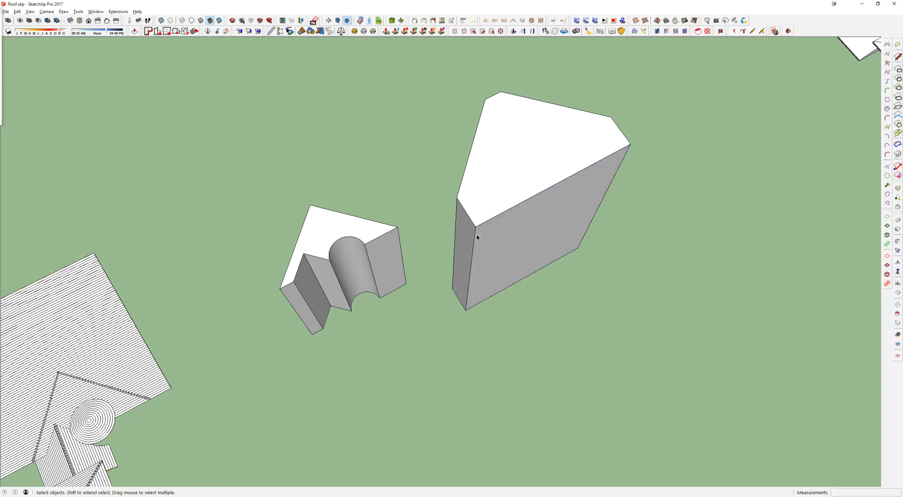
# Step: Move the tall prism's two front vertical edges outward in line with its sloping sides, giving the front face square pointed corners
pyautogui.press('m')
pyautogui.click(476, 227)
pyautogui.keyDown('shift'); pyautogui.click(465, 172); pyautogui.keyUp('shift')
pyautogui.press('space')
pyautogui.click(629, 151)
pyautogui.press('m')
pyautogui.click(630, 149)
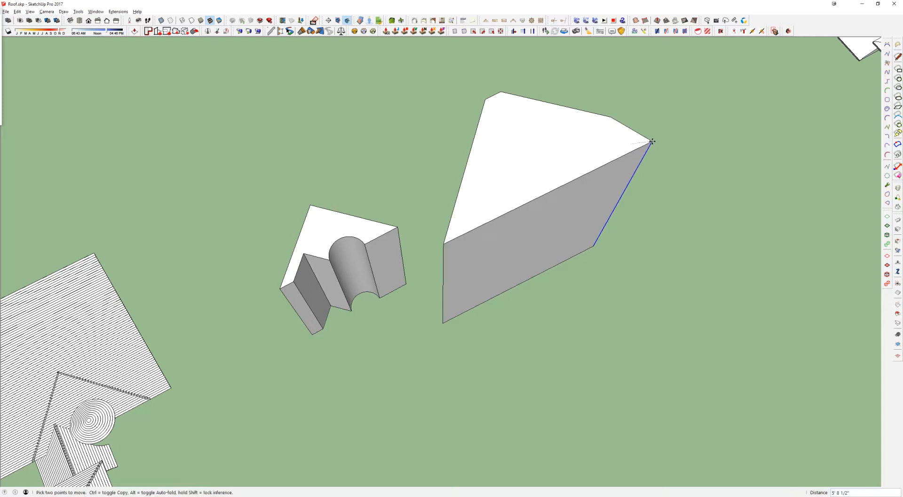
pyautogui.click(575, 110)
pyautogui.press('space')
# Step: Select the whole tall prism and move it farther back beside the prism with the arched cutout
pyautogui.moveTo(574, 106); pyautogui.dragTo(554, 145, button='middle')
pyautogui.click(556, 149)
pyautogui.click(553, 252)
pyautogui.press('m')
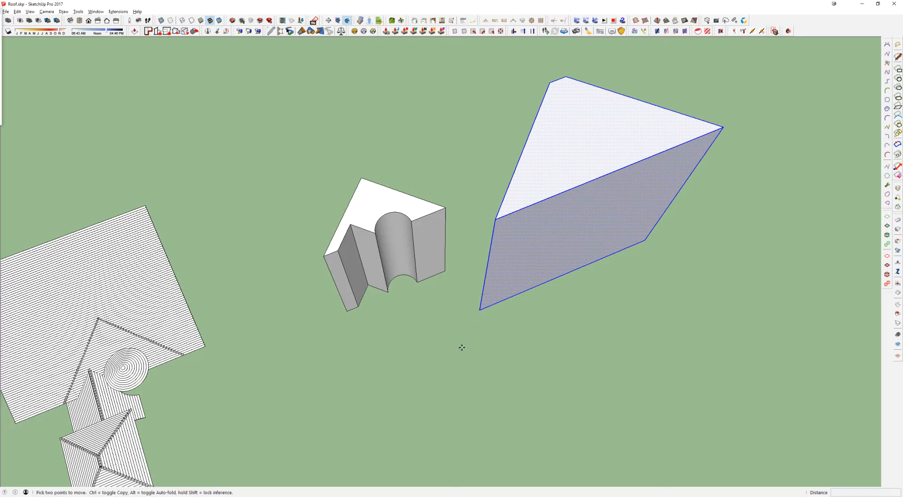
pyautogui.click(461, 346)
pyautogui.click(489, 245)
pyautogui.press('space')
# Step: Draw guide lines outward from the two outer front corners and the two cutout corners of the arched-cutout prism's top face
pyautogui.click(434, 224)
pyautogui.scroll(2, 431, 226)
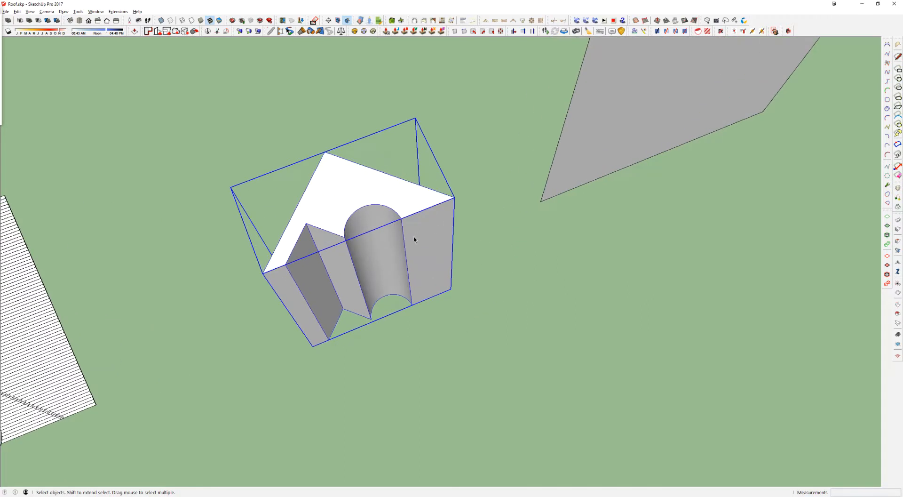
pyautogui.moveTo(404, 228); pyautogui.dragTo(404, 242, button='middle')
pyautogui.press('l')
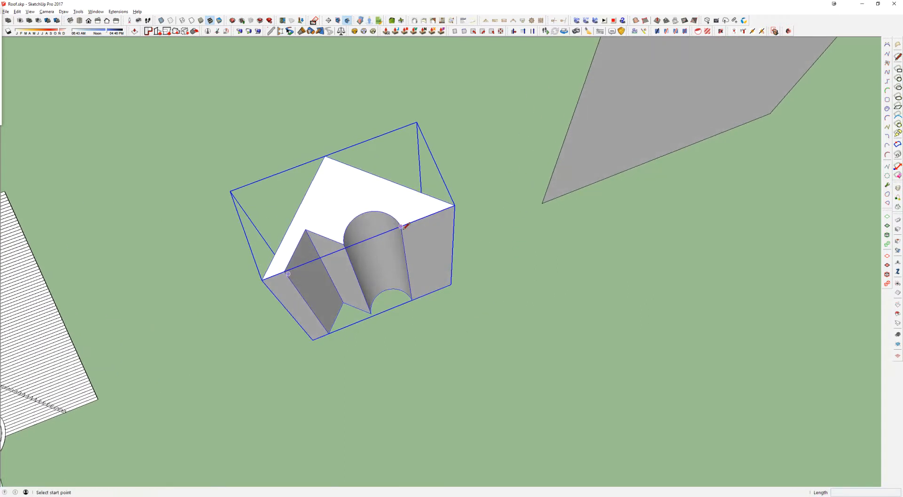
pyautogui.click(401, 226)
pyautogui.doubleClick(457, 360)
pyautogui.click(286, 272)
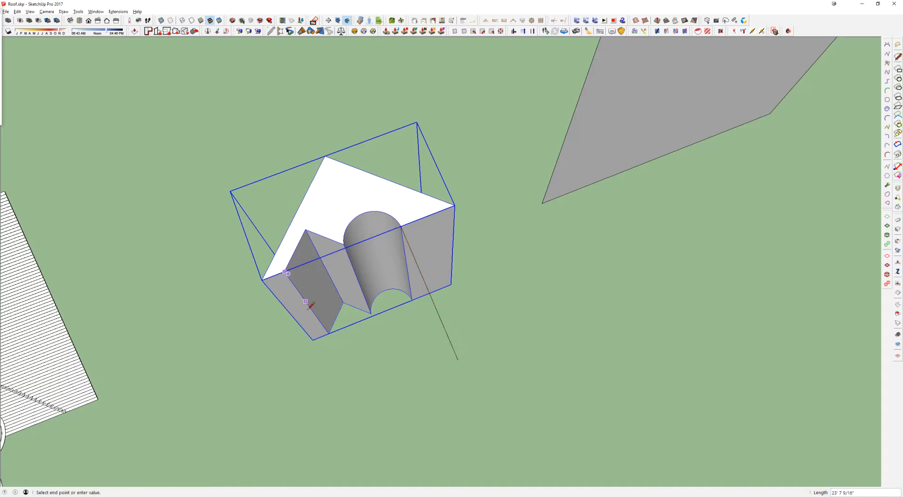
pyautogui.doubleClick(335, 410)
pyautogui.click(263, 280)
pyautogui.doubleClick(220, 362)
pyautogui.click(454, 205)
pyautogui.click(557, 240)
pyautogui.press('space')
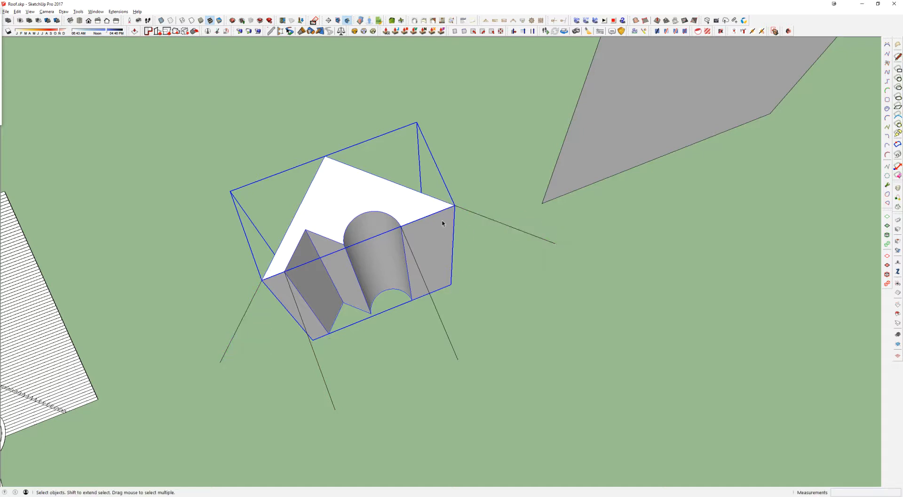
# Step: Open the arched-cutout prism group and extend its two front end faces forward with Push/Pull
pyautogui.doubleClick(438, 242)
pyautogui.press('p')
pyautogui.click(430, 232)
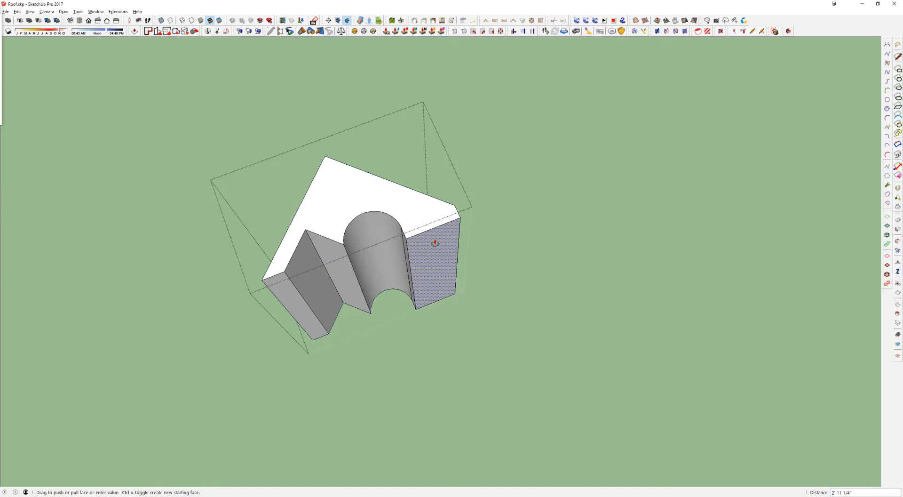
pyautogui.click(435, 243)
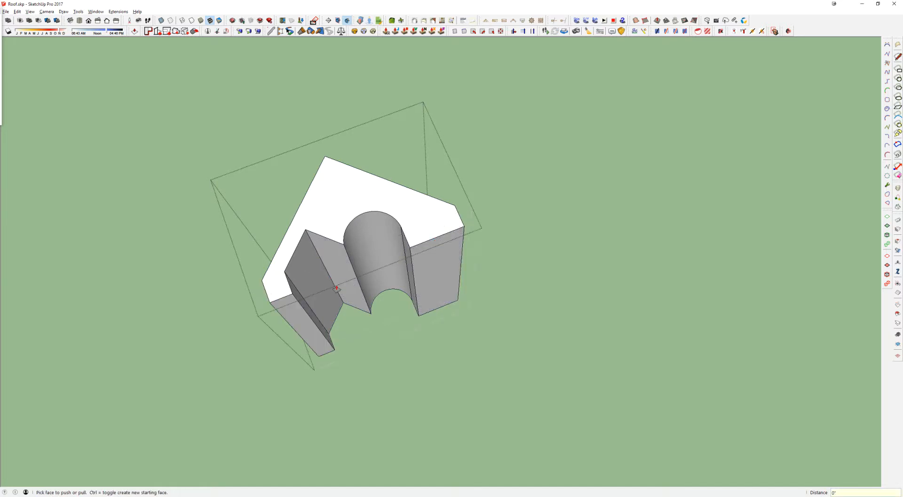
pyautogui.scroll(3, 466, 228)
# Step: Move the extended prism's outer vertical edge beside the arched cutout outward to straighten that sloping side
pyautogui.press('space')
pyautogui.click(469, 225)
pyautogui.press('m')
pyautogui.click(471, 214)
pyautogui.click(434, 166)
pyautogui.scroll(-2, 435, 166)
pyautogui.moveTo(435, 166); pyautogui.dragTo(431, 258, button='middle')
# Step: Move the outer vertical edge beside the V-shaped notch outward to straighten that sloping side, check the whole solid and close the group
pyautogui.press('space')
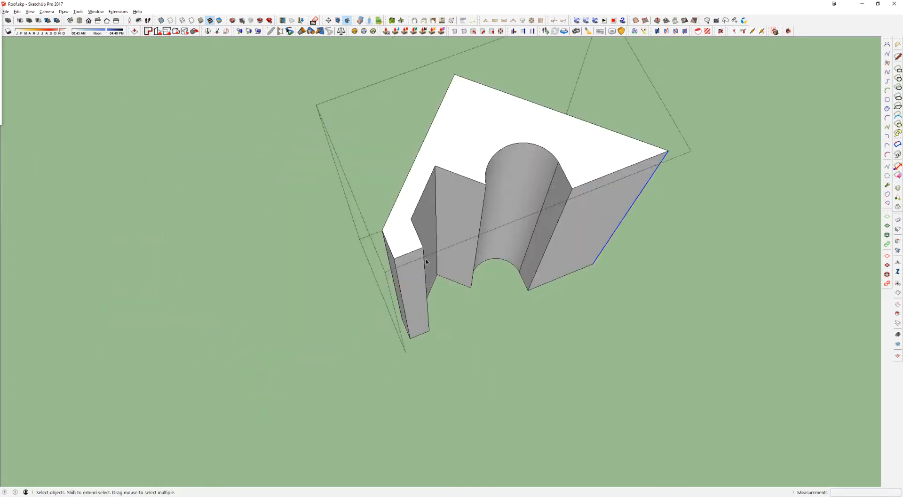
pyautogui.click(398, 275)
pyautogui.press('m')
pyautogui.click(394, 258)
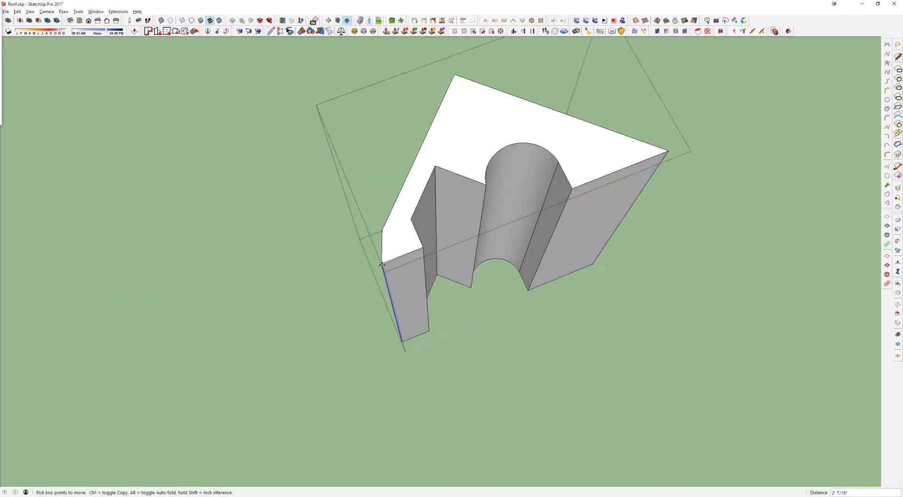
pyautogui.click(401, 192)
pyautogui.press('space')
pyautogui.tripleClick(456, 157)
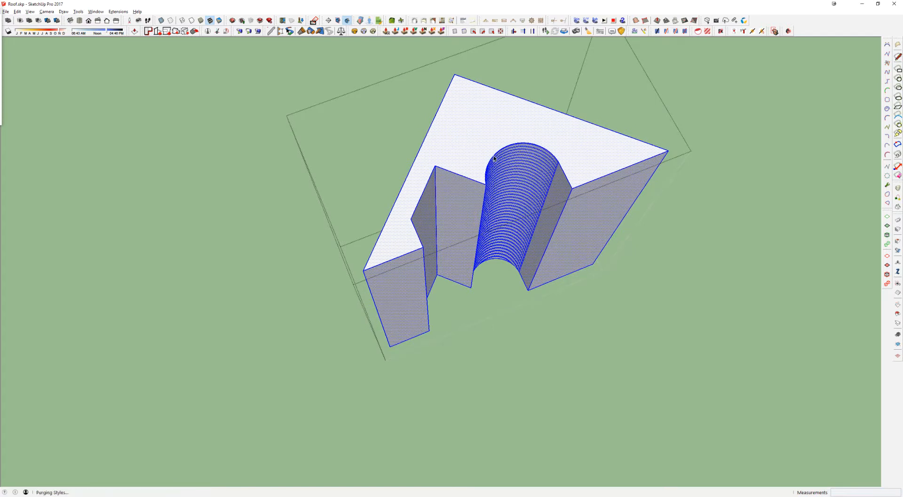
pyautogui.moveTo(456, 157); pyautogui.dragTo(472, 165, button='middle')
pyautogui.scroll(-3, 472, 165)
pyautogui.press('Escape')
# Step: Select the leftover guide lines together with the tall plain prism, excluding the cutout prism group, and delete them
pyautogui.moveTo(352, 114); pyautogui.dragTo(649, 317)
pyautogui.keyDown('ctrl'); pyautogui.click(659, 162); pyautogui.keyUp('ctrl')
pyautogui.keyDown('ctrl'); pyautogui.tripleClick(709, 153); pyautogui.keyUp('ctrl')
pyautogui.keyDown('shift'); pyautogui.click(475, 158); pyautogui.keyUp('shift')
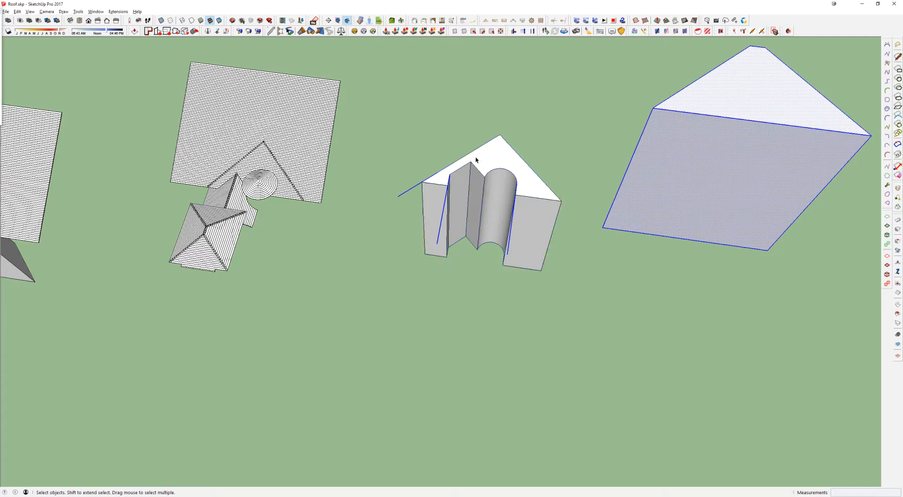
pyautogui.press('Delete')
# Step: Move the arched-cutout prism group along the green axis toward the flat roof layout
pyautogui.click(477, 171)
pyautogui.press('m')
pyautogui.click(493, 262)
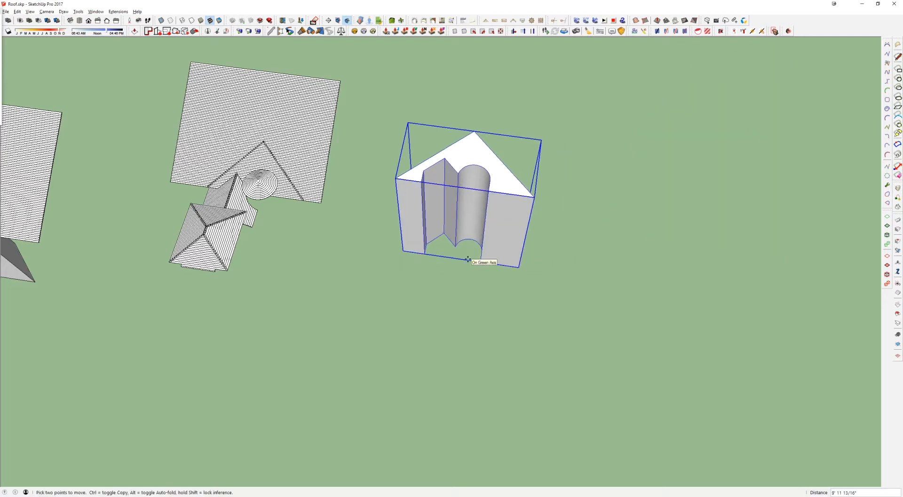
pyautogui.press('Return')
pyautogui.scroll(4, 308, 127)
pyautogui.press('space')
# Step: Select the tall cutout prism and the roofing sheet passing through it and keep only their overlap with the Intersect solid tool
pyautogui.click(242, 117)
pyautogui.keyDown('shift'); pyautogui.moveTo(242, 117); pyautogui.dragTo(158, 44, button='middle'); pyautogui.keyUp('shift')
pyautogui.click(346, 138)
pyautogui.click(339, 154)
pyautogui.keyDown('shift'); pyautogui.click(456, 142); pyautogui.keyUp('shift')
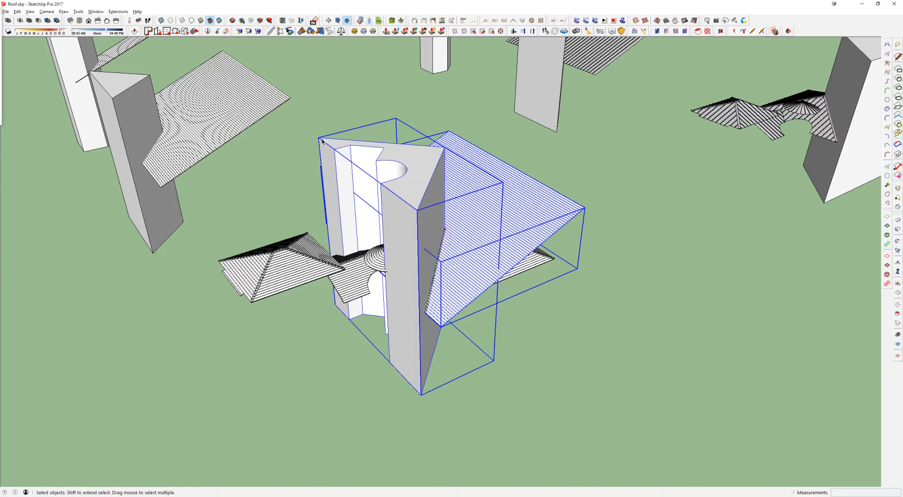
pyautogui.click(20, 22)
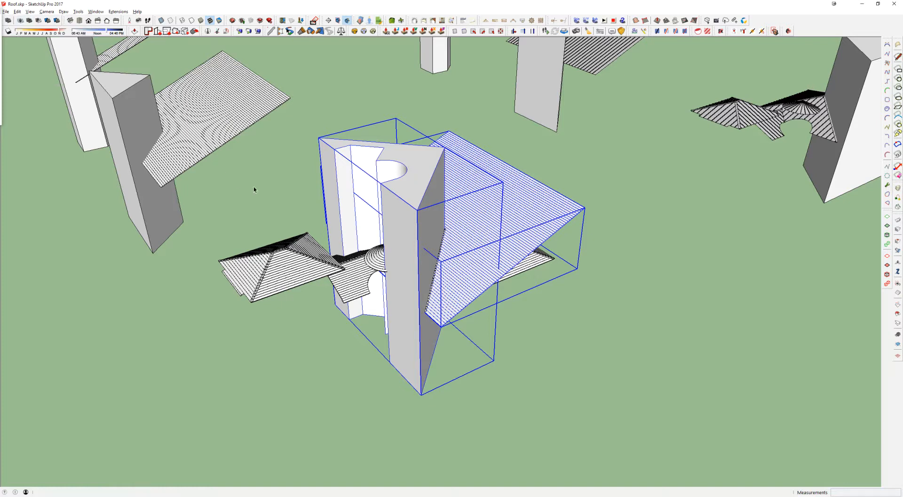
# Step: Examine the assembled detailed roof around the conical turret, the arched cutout and the hip caps of the front roof
pyautogui.scroll(5, 417, 294)
pyautogui.moveTo(474, 252); pyautogui.dragTo(606, 244, button='middle')
pyautogui.press('Escape')
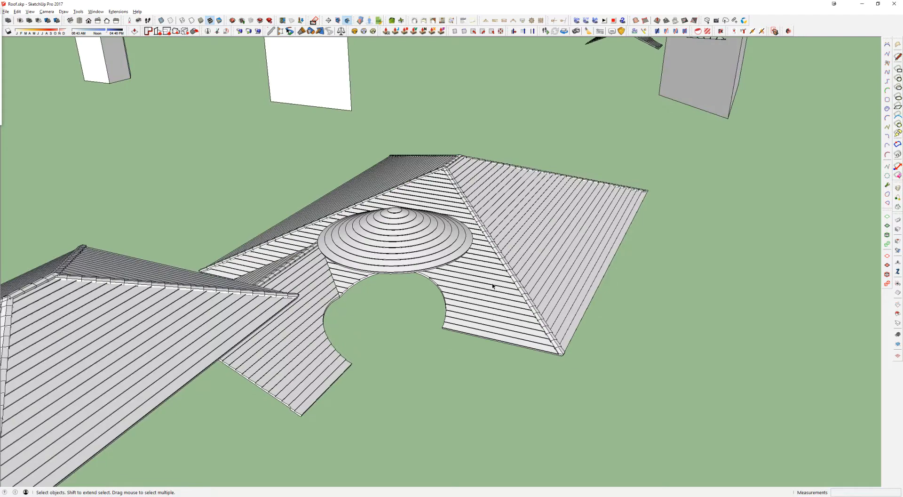
pyautogui.scroll(-4, 442, 274)
pyautogui.moveTo(393, 270); pyautogui.dragTo(463, 194, button='middle')
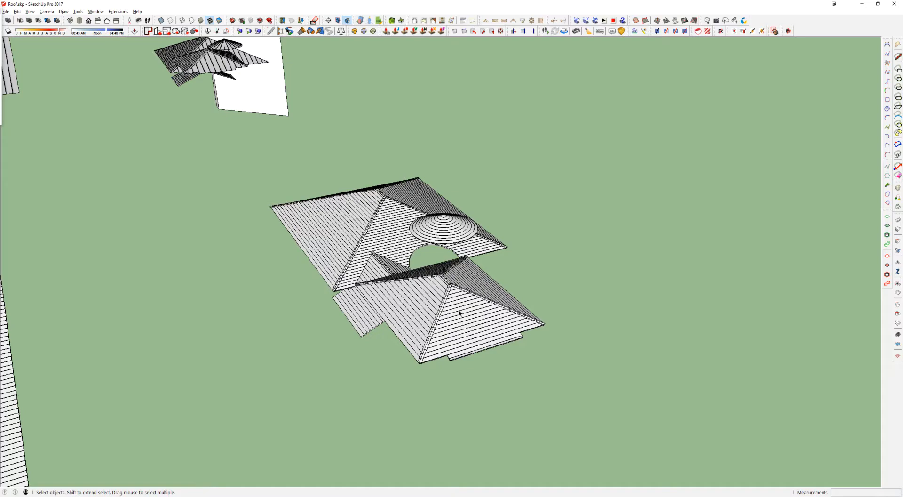
pyautogui.scroll(-3, 460, 313)
pyautogui.moveTo(459, 312); pyautogui.dragTo(403, 265, button='middle')
pyautogui.scroll(-3, 462, 297)
pyautogui.scroll(3, 404, 265)
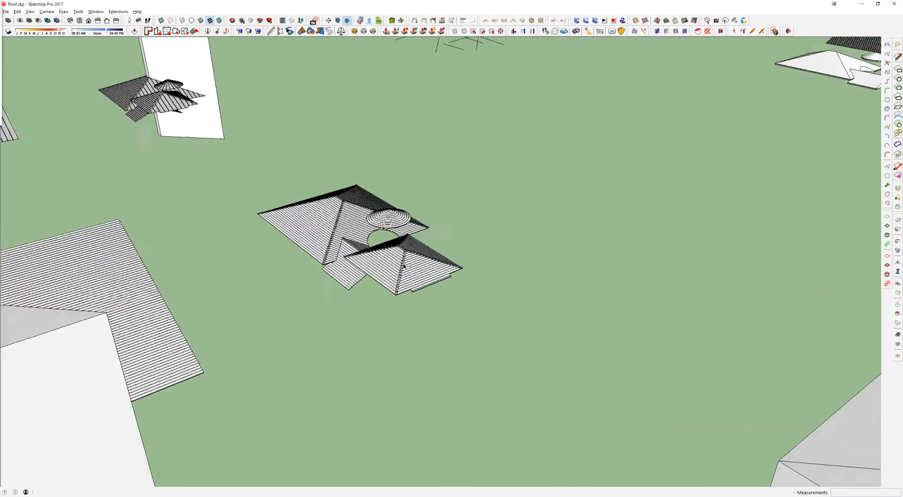
pyautogui.scroll(6, 403, 266)
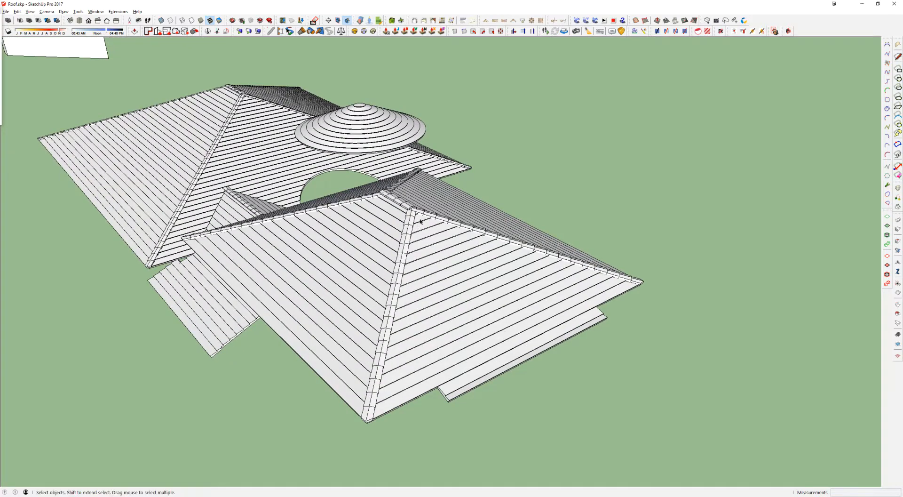
# Step: Switch to Blocks - Roofing - Roof Parts.skp and inspect the hip caps on the 4/12 and 5/12 pitch sample towers
pyautogui.hotkey('alt', 'Tab')
pyautogui.keyDown('shift'); pyautogui.moveTo(563, 157); pyautogui.dragTo(483, 162, button='middle'); pyautogui.keyUp('shift')
pyautogui.click(596, 161)
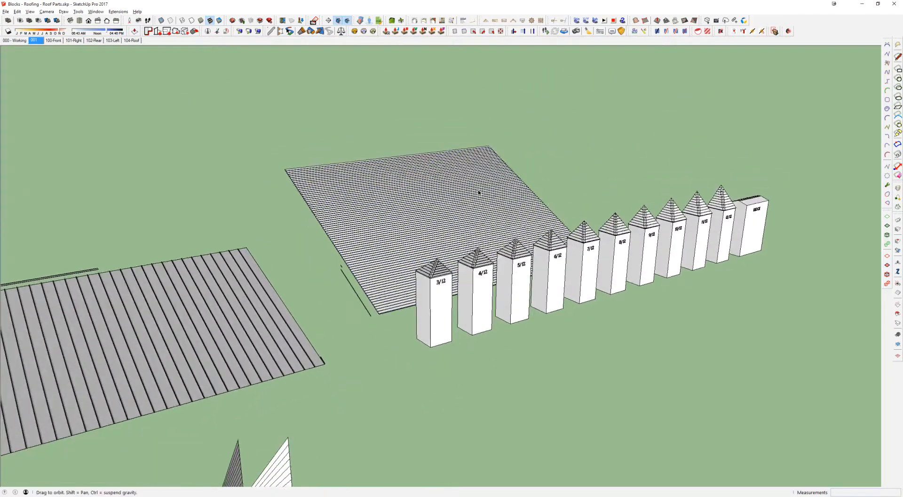
pyautogui.scroll(4, 696, 276)
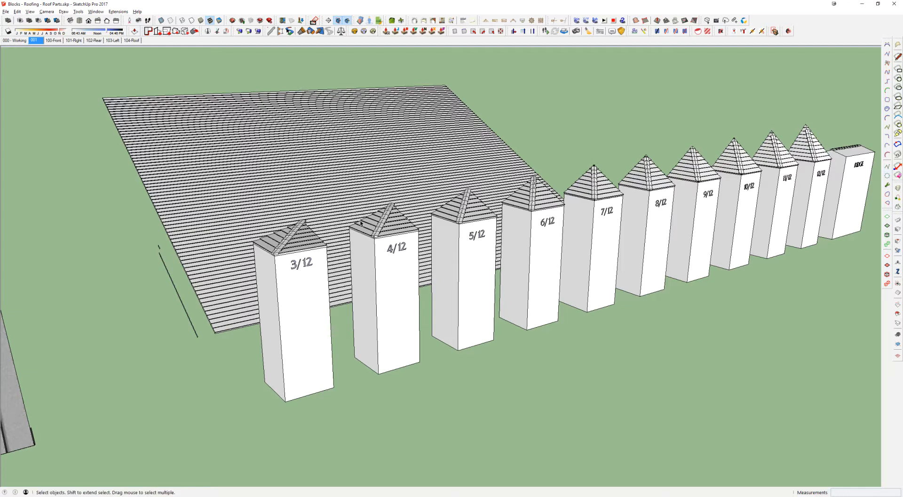
pyautogui.click(316, 233)
pyautogui.click(385, 217)
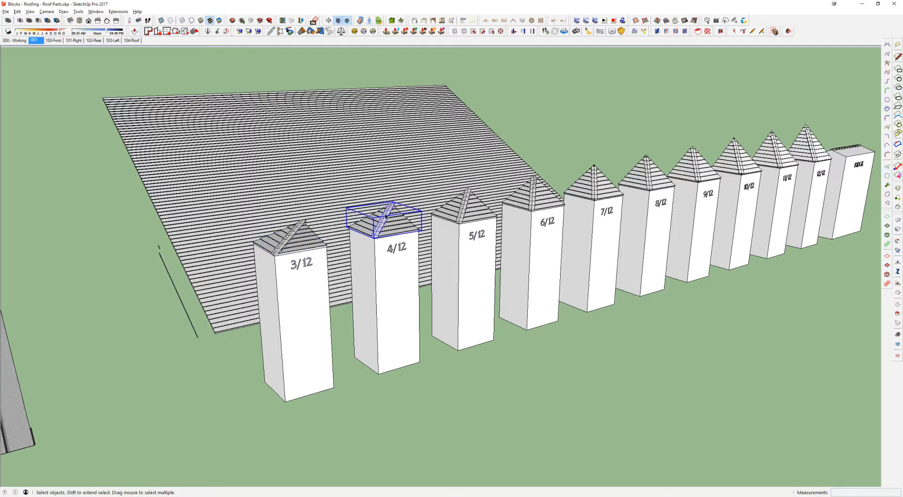
pyautogui.scroll(4, 384, 217)
pyautogui.moveTo(385, 216); pyautogui.dragTo(318, 215, button='middle')
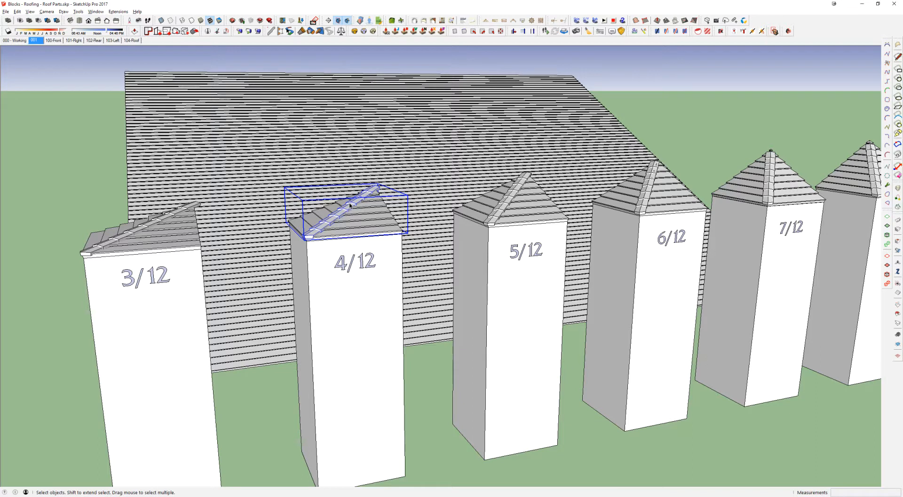
pyautogui.click(503, 215)
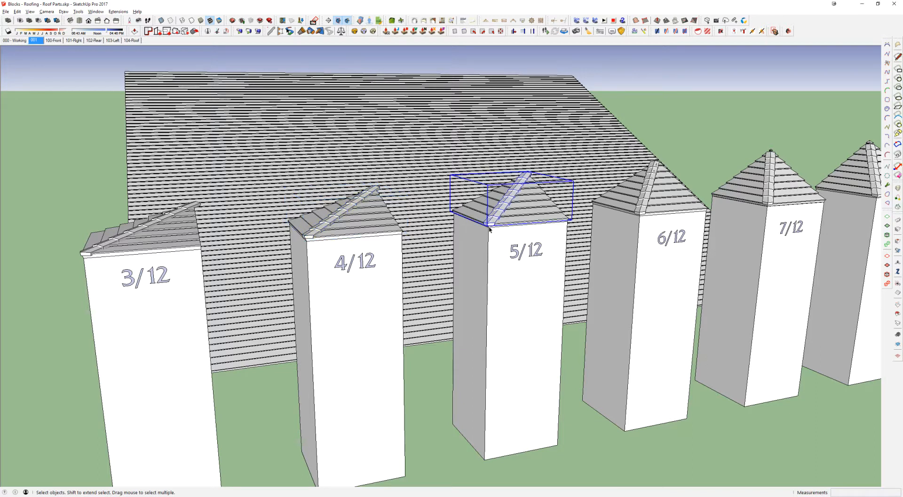
pyautogui.scroll(8, 501, 213)
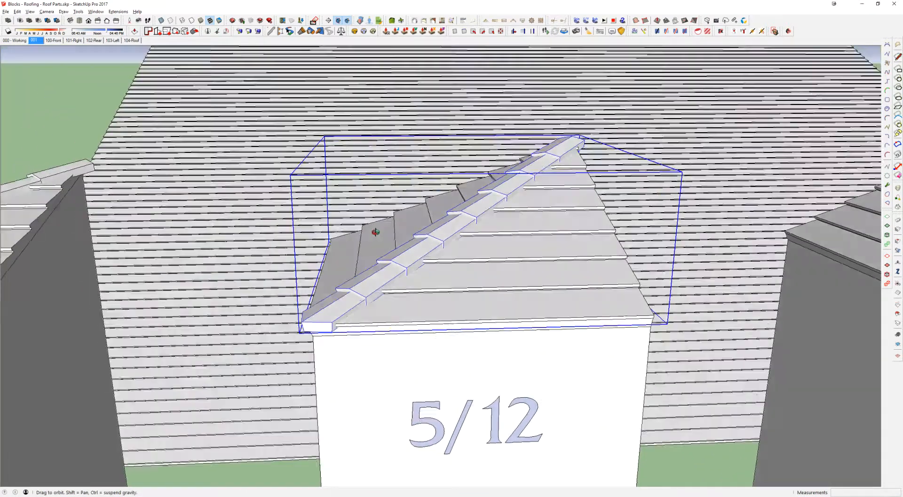
pyautogui.moveTo(490, 218); pyautogui.dragTo(324, 221, button='middle')
# Step: Open the 5/12 sample's hip cap group and copy one cap tile up the slope by one tile spacing
pyautogui.doubleClick(595, 161)
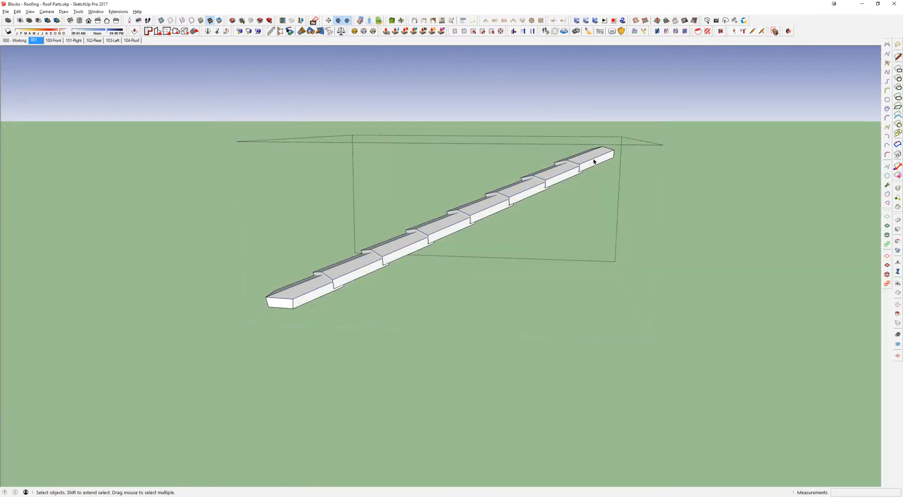
pyautogui.moveTo(595, 160); pyautogui.dragTo(592, 200, button='middle')
pyautogui.click(592, 151)
pyautogui.click(546, 176)
pyautogui.click(538, 167)
pyautogui.press('ctrl')
pyautogui.scroll(3, 539, 168)
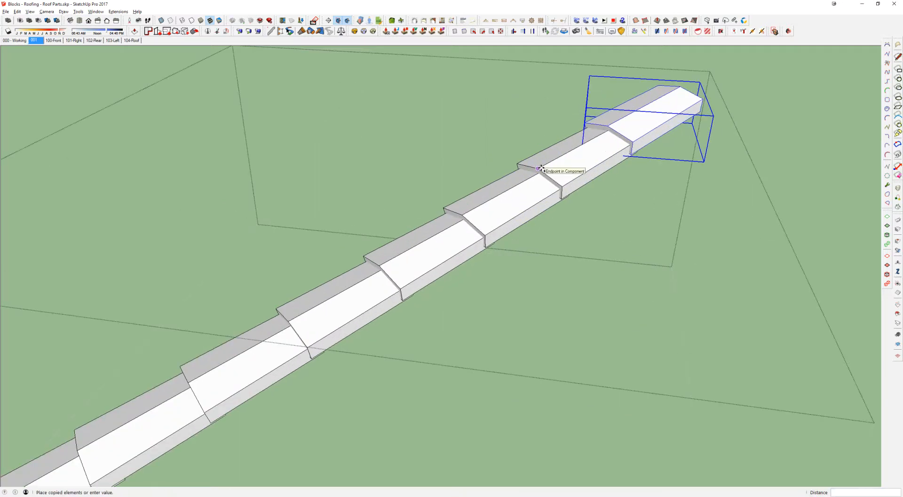
pyautogui.click(608, 126)
pyautogui.scroll(-6, 608, 126)
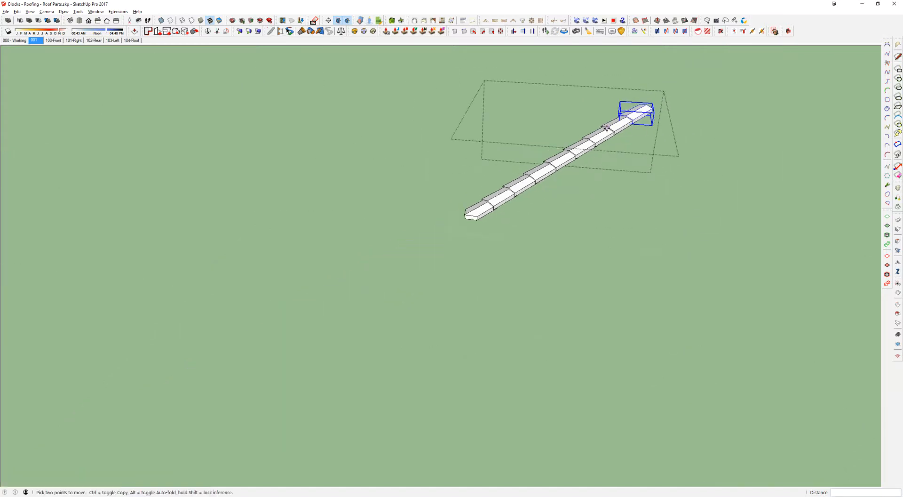
# Step: Array the copied hip cap tile 20 times up the slope to lengthen the strip
pyautogui.write('20x')
pyautogui.press('Return')
pyautogui.scroll(-2, 607, 128)
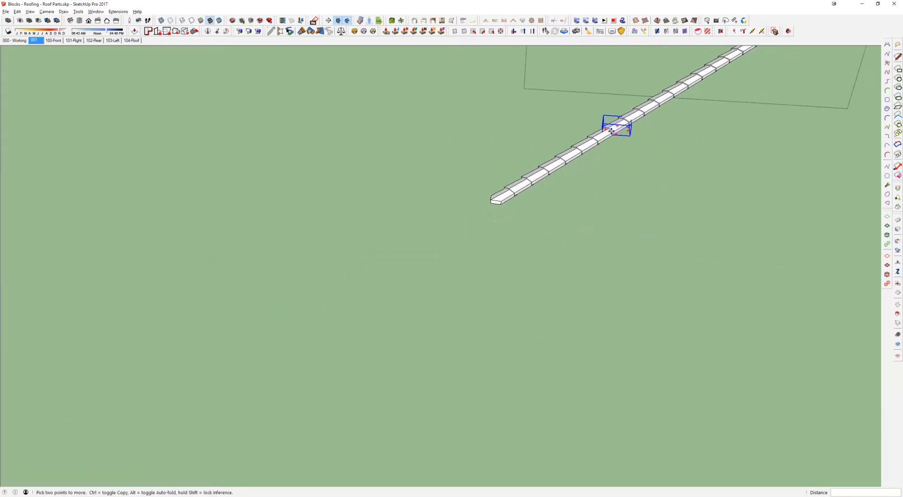
pyautogui.keyDown('shift'); pyautogui.moveTo(607, 128); pyautogui.dragTo(405, 320, button='middle'); pyautogui.keyUp('shift')
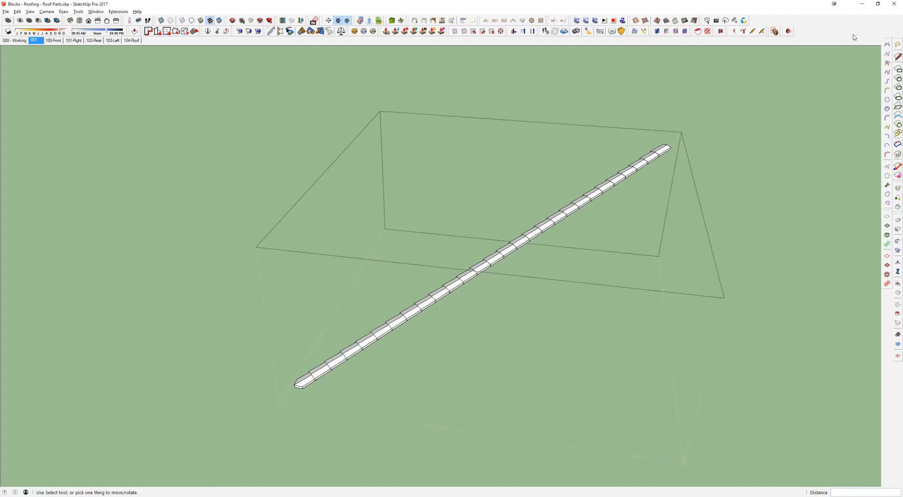
pyautogui.scroll(-3, 390, 338)
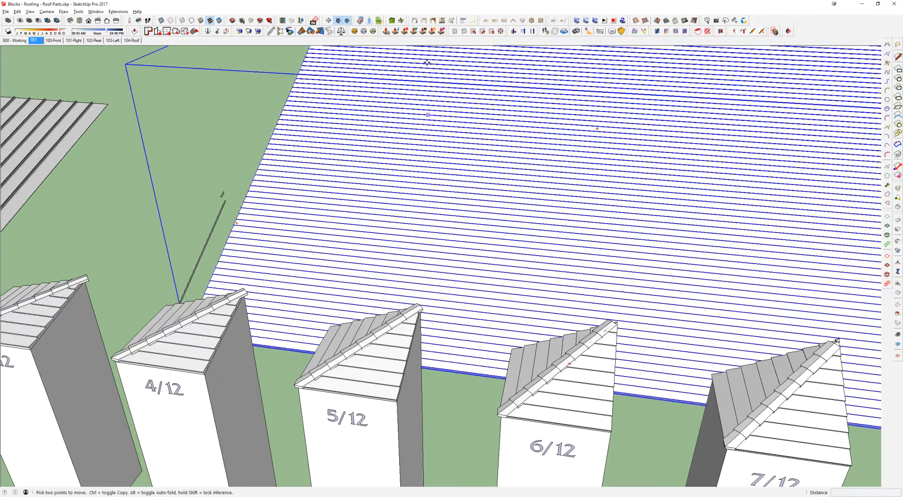
# Step: Switch to Roof.skp to inspect the hip and ridge caps from eave level, and bring up the house model with its plain roofs
pyautogui.hotkey('alt', 'Tab')
pyautogui.scroll(3, 453, 215)
pyautogui.moveTo(423, 254); pyautogui.dragTo(236, 132, button='middle')
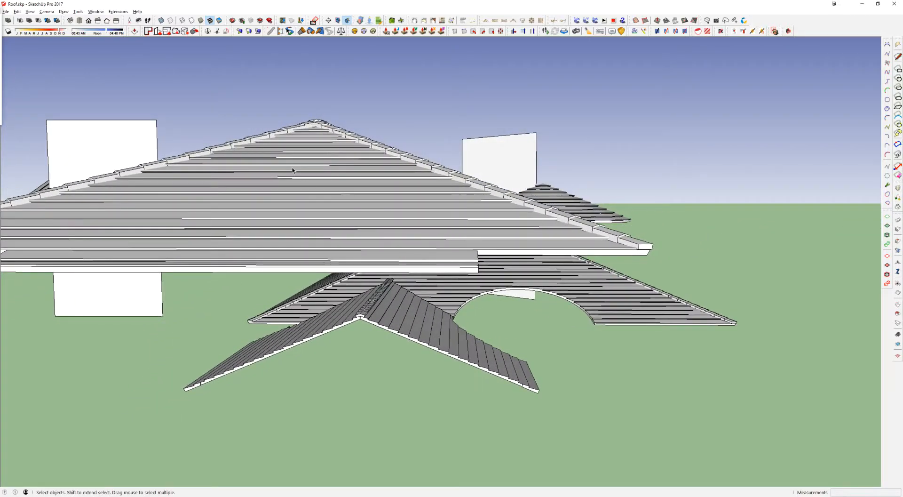
pyautogui.moveTo(308, 185); pyautogui.dragTo(219, 188, button='middle')
pyautogui.moveTo(323, 162); pyautogui.dragTo(113, 252, button='middle')
pyautogui.hotkey('alt', 'Tab')
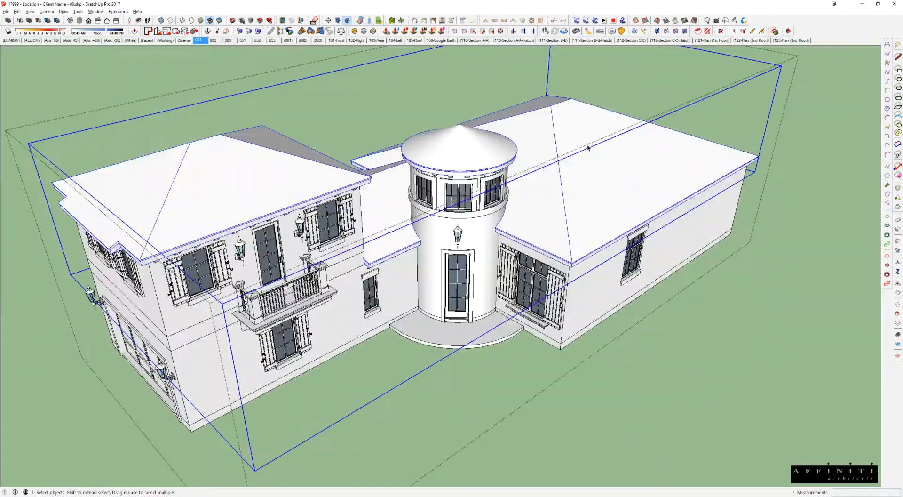
# Step: Return to the roof parts library and examine the steeper pitch samples and the RIDGE sample before switching back to the house model
pyautogui.hotkey('alt', 'Tab')
pyautogui.click(622, 154)
pyautogui.press('space')
pyautogui.scroll(-6, 651, 294)
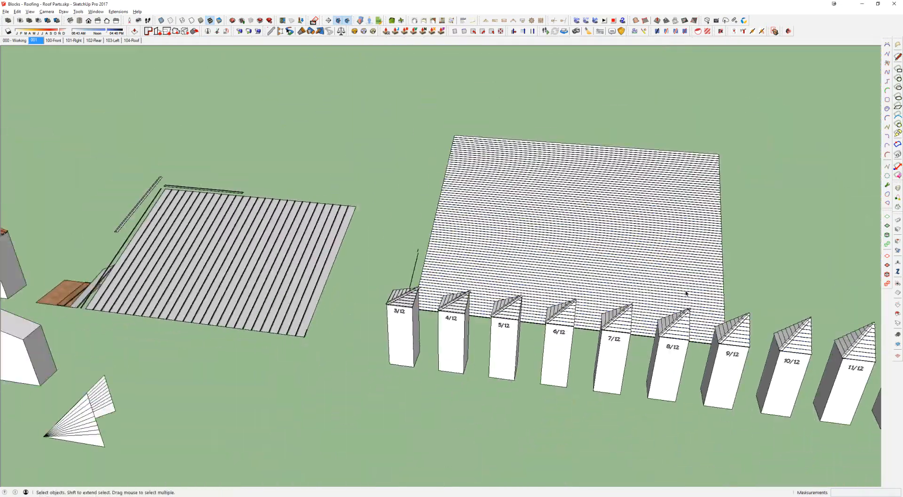
pyautogui.keyDown('shift'); pyautogui.moveTo(847, 324); pyautogui.dragTo(562, 245, button='middle'); pyautogui.keyUp('shift')
pyautogui.scroll(5, 633, 290)
pyautogui.moveTo(563, 284); pyautogui.dragTo(552, 227, button='middle')
pyautogui.hotkey('alt', 'Tab')
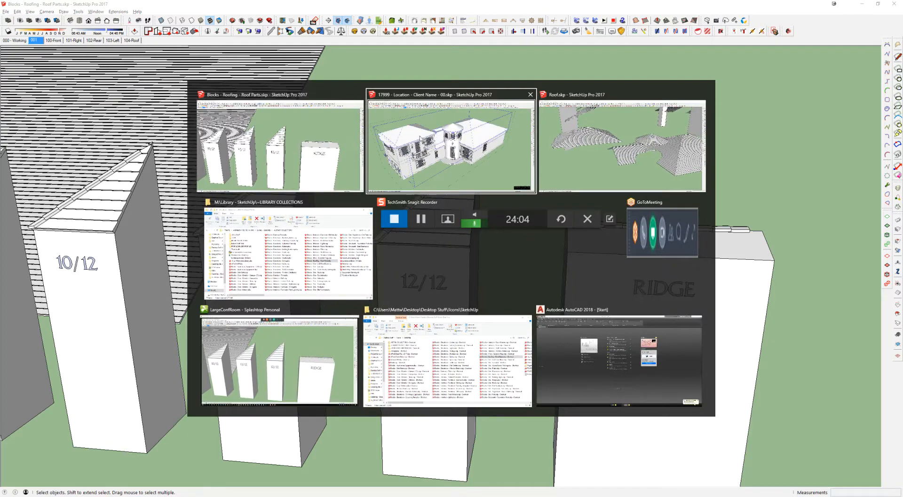
# Step: Open the hip and ridge cap group in Roof.skp and inspect the cap strips, including the short ridge strip at the peak
pyautogui.scroll(5, 256, 161)
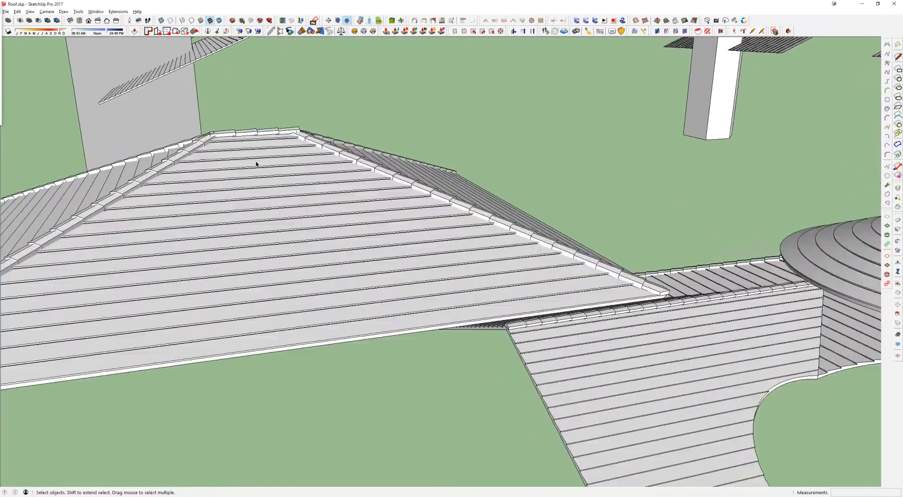
pyautogui.click(256, 134)
pyautogui.moveTo(256, 134); pyautogui.dragTo(185, 98, button='middle')
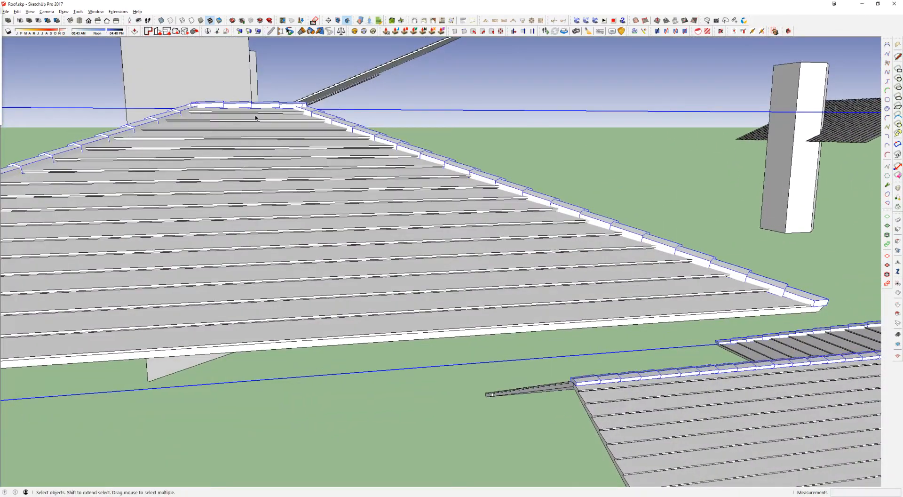
pyautogui.scroll(-4, 256, 118)
pyautogui.keyDown('shift'); pyautogui.moveTo(594, 244); pyautogui.dragTo(317, 209, button='middle'); pyautogui.keyUp('shift')
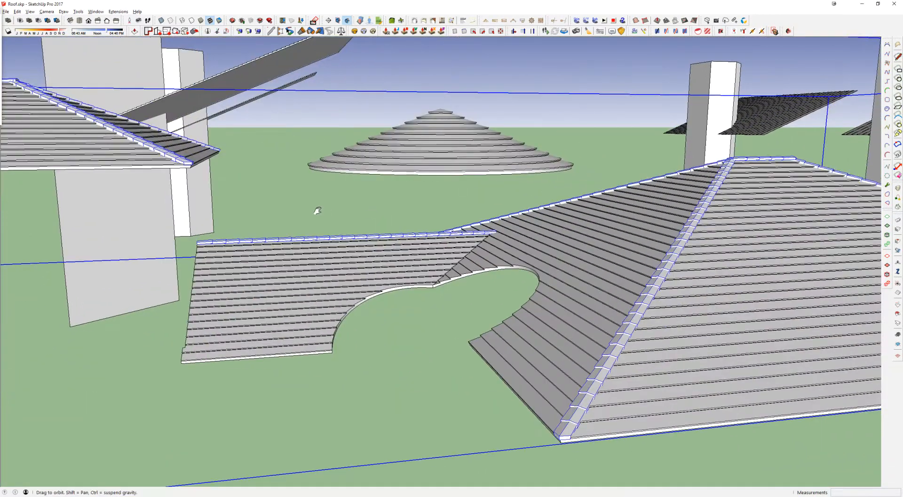
pyautogui.doubleClick(210, 244)
pyautogui.click(760, 158)
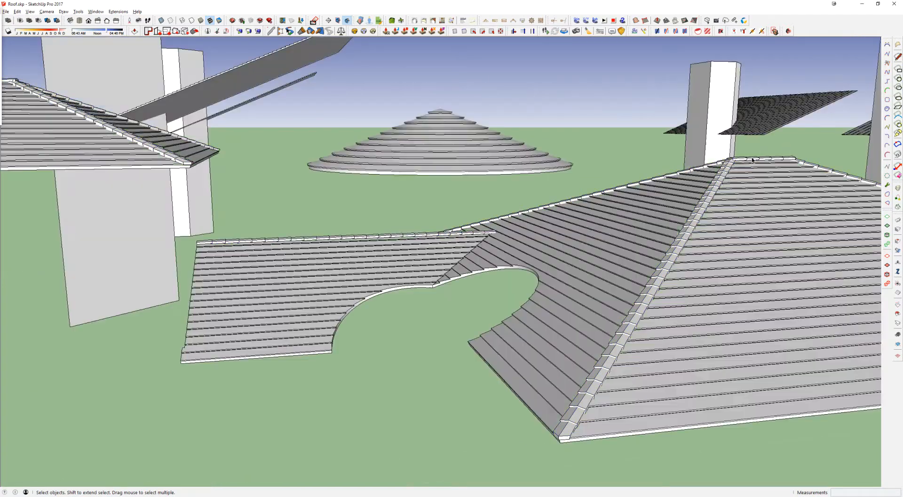
pyautogui.moveTo(808, 282); pyautogui.dragTo(897, 347, button='middle')
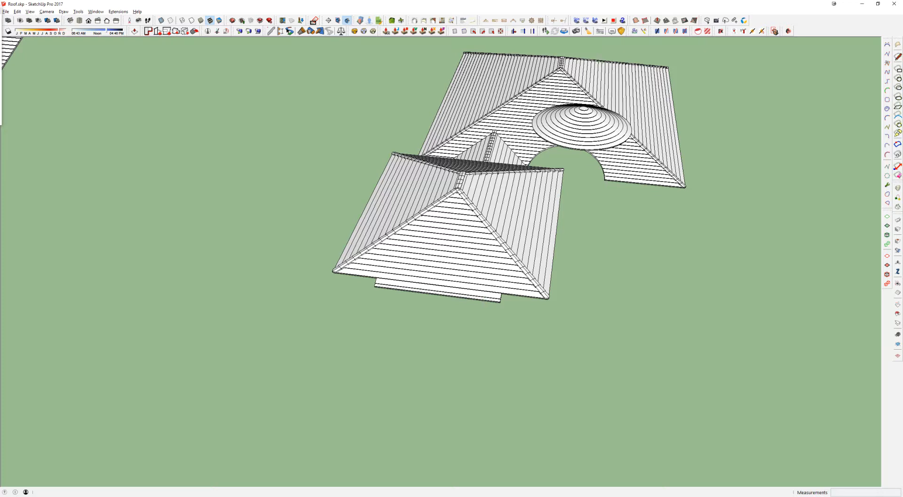
# Step: Examine the finished roof from above, including the stepped round cone roof, and its place among the earlier construction stages
pyautogui.moveTo(440, 236)
pyautogui.mouseDown(button='middle')
pyautogui.moveTo(356, 224)
pyautogui.moveTo(500, 216)
pyautogui.moveTo(438, 233)
pyautogui.mouseUp(button='middle')
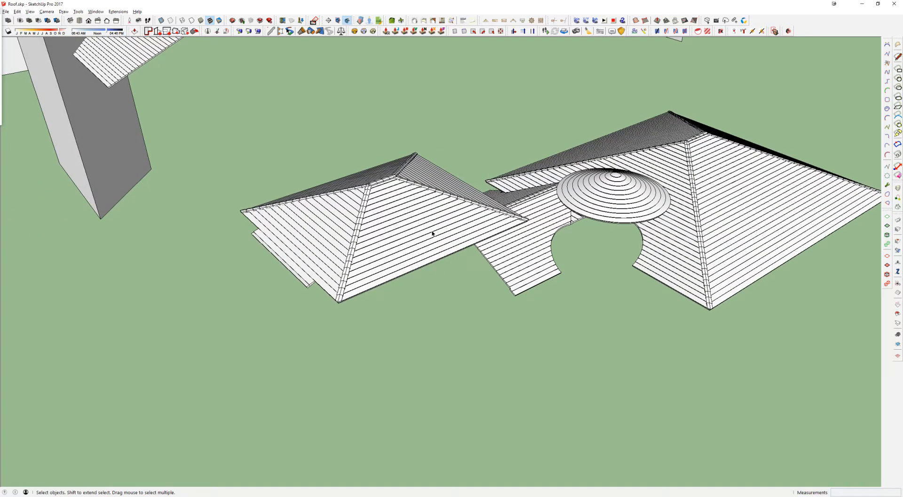
pyautogui.scroll(-4, 432, 233)
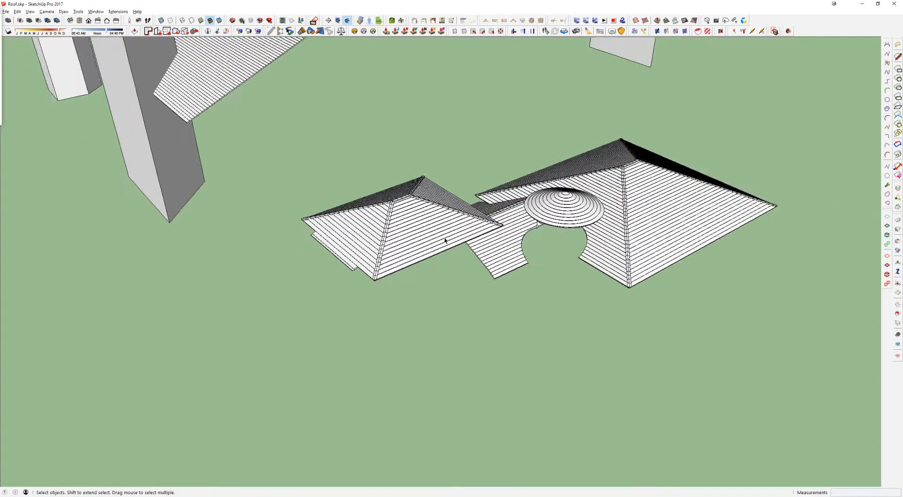
pyautogui.scroll(-4, 465, 211)
pyautogui.moveTo(464, 205); pyautogui.dragTo(653, 127, button='middle')
pyautogui.scroll(5, 288, 272)
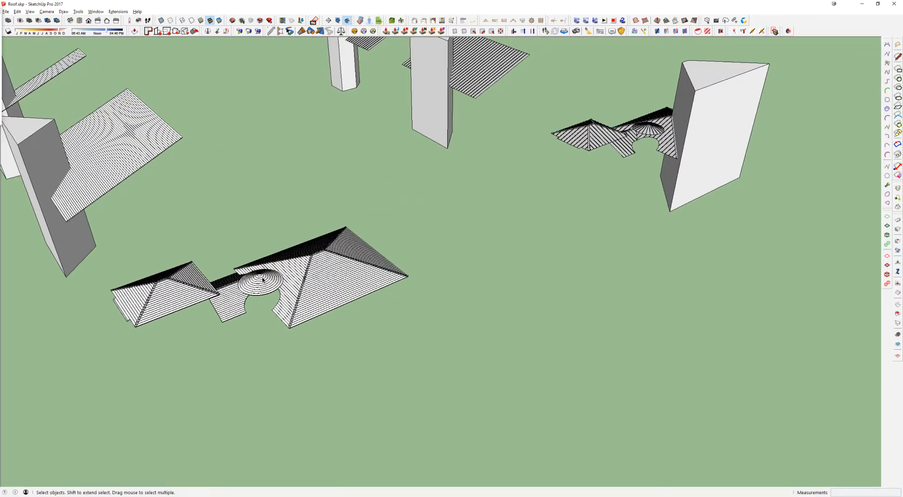
pyautogui.moveTo(287, 273); pyautogui.dragTo(295, 307, button='middle')
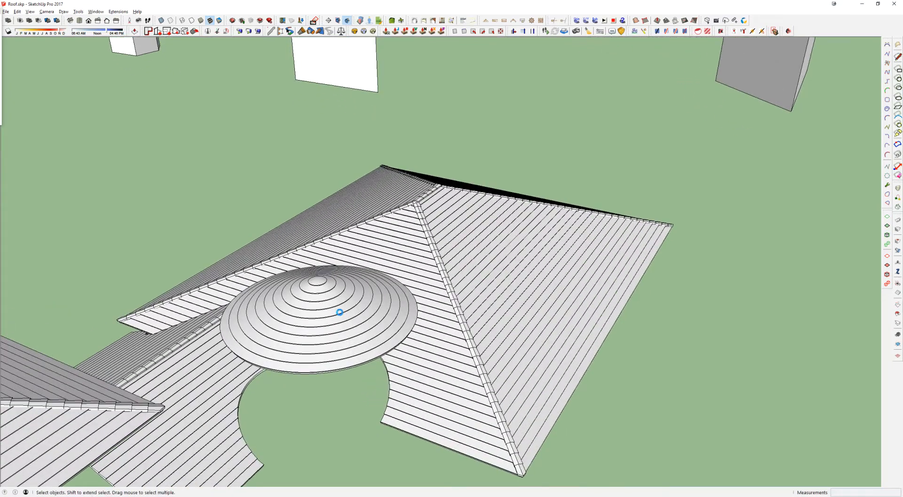
pyautogui.click(359, 316)
pyautogui.scroll(-5, 360, 325)
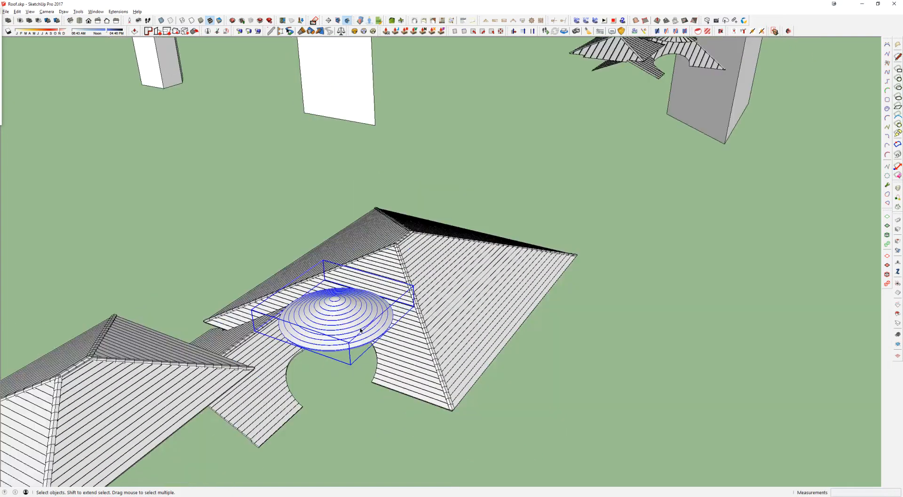
pyautogui.scroll(-5, 361, 331)
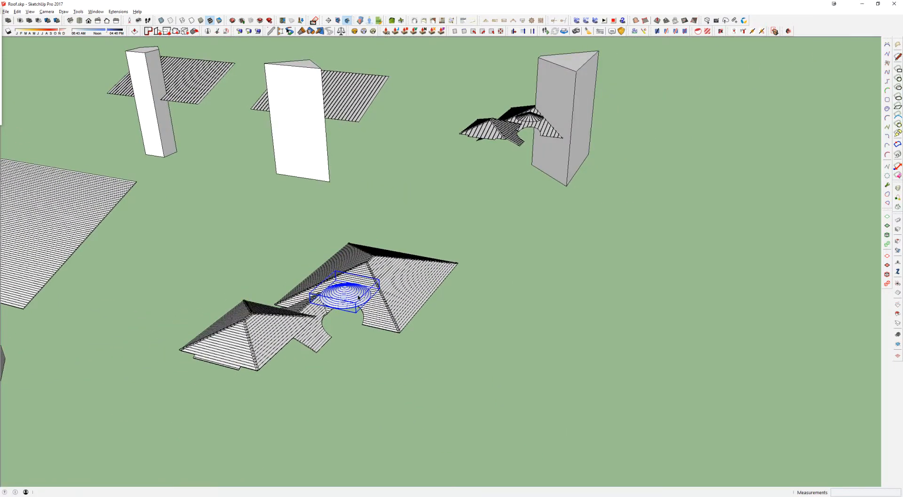
pyautogui.scroll(-3, 360, 331)
pyautogui.keyDown('shift'); pyautogui.moveTo(736, 328); pyautogui.dragTo(471, 212, button='middle'); pyautogui.keyUp('shift')
# Step: Switch to the roof parts library and examine the lapped roofing sheet together with the stepped profile beside its edge
pyautogui.hotkey('alt', 'Tab')
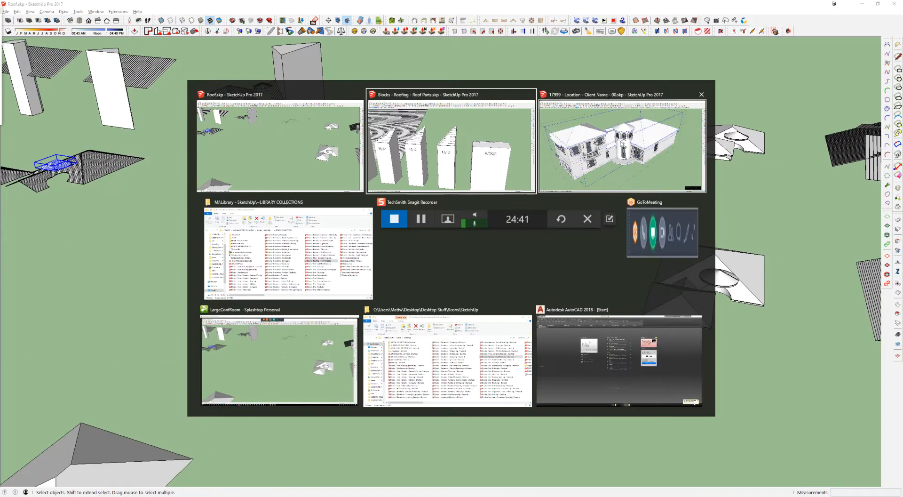
pyautogui.click(440, 137)
pyautogui.scroll(-4, 271, 124)
pyautogui.moveTo(271, 124); pyautogui.dragTo(667, 158, button='middle')
pyautogui.moveTo(203, 200); pyautogui.dragTo(664, 148, button='middle')
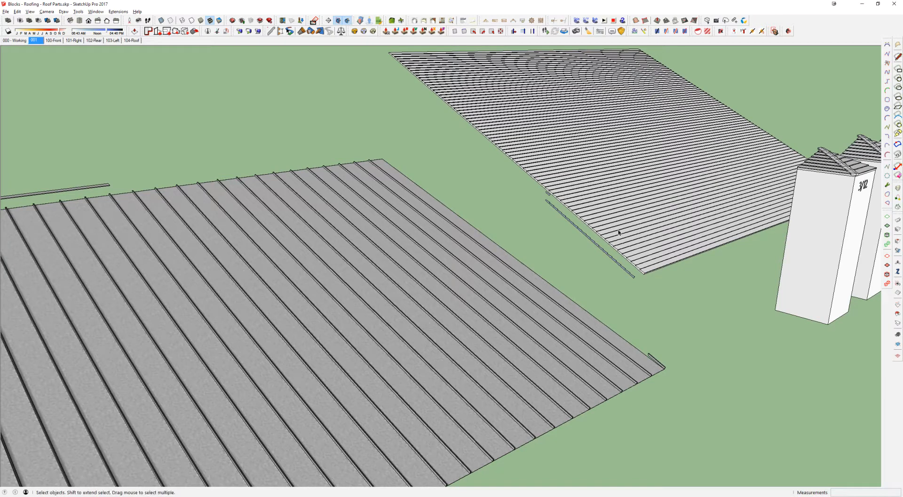
pyautogui.click(569, 133)
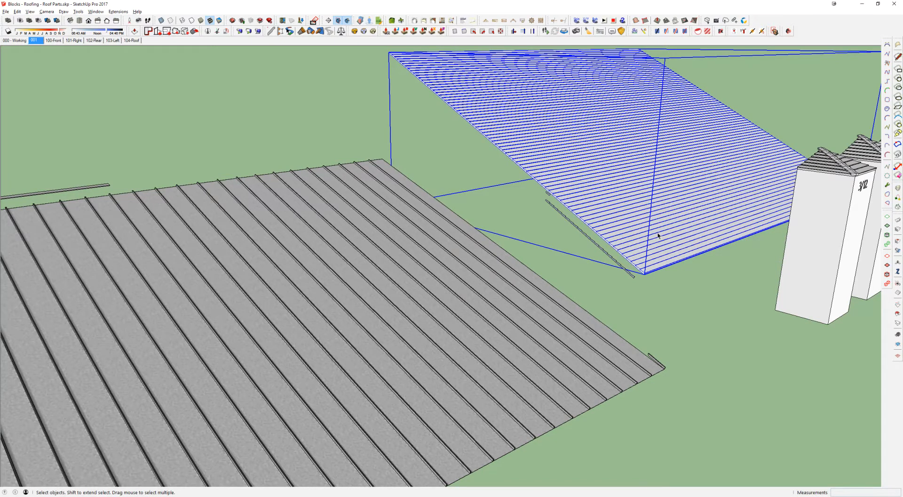
pyautogui.scroll(6, 669, 219)
pyautogui.click(469, 287)
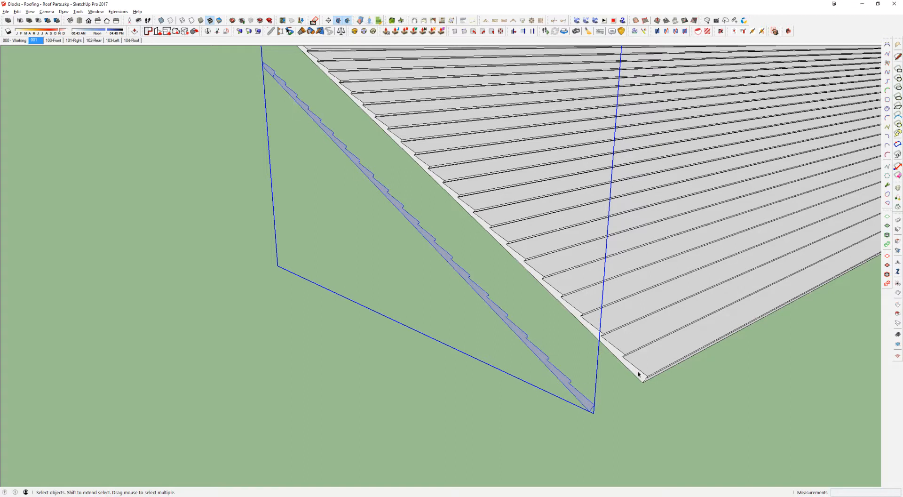
# Step: Return to Roof.skp and inspect how the stepped profile sits on the slope of the plain cone roof
pyautogui.hotkey('alt', 'Tab')
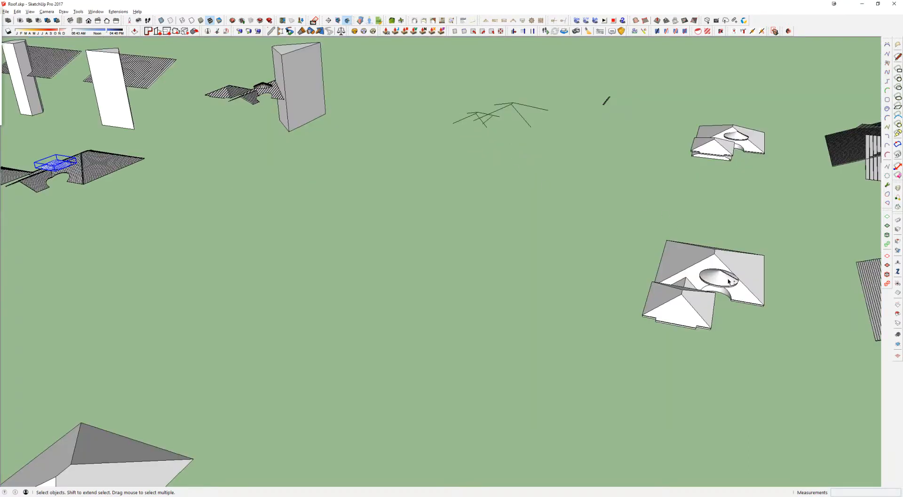
pyautogui.keyDown('shift'); pyautogui.moveTo(728, 281); pyautogui.dragTo(544, 232, button='middle'); pyautogui.keyUp('shift')
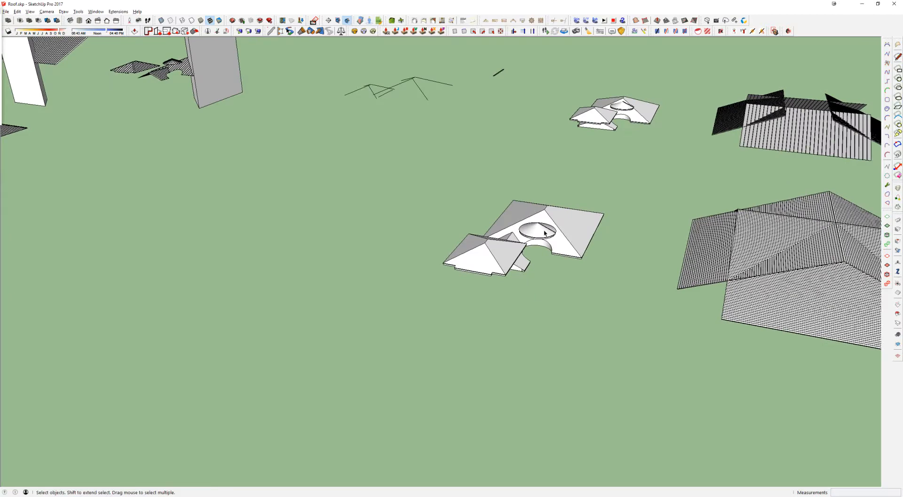
pyautogui.scroll(3, 544, 232)
pyautogui.hotkey('ctrl', 'shift', 'w')
pyautogui.moveTo(517, 202); pyautogui.dragTo(571, 242)
pyautogui.moveTo(423, 316); pyautogui.dragTo(439, 191, button='middle')
pyautogui.moveTo(557, 302); pyautogui.dragTo(484, 308, button='middle')
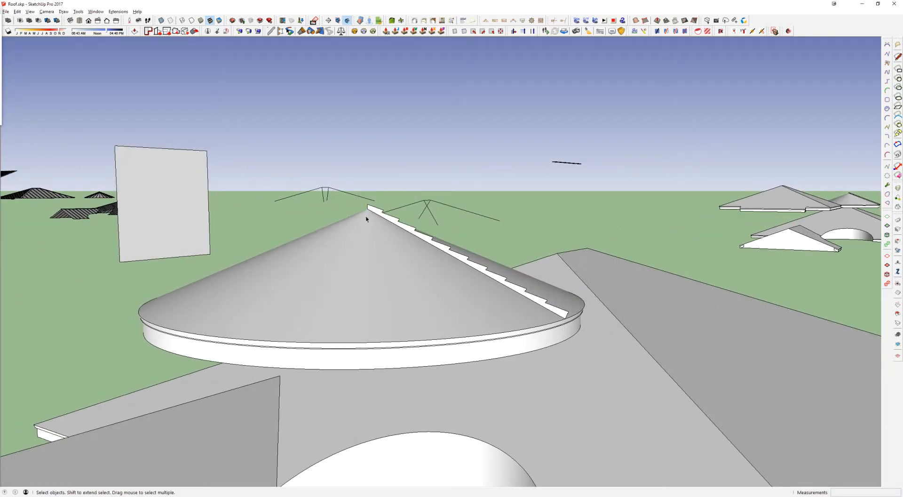
pyautogui.moveTo(493, 278); pyautogui.dragTo(471, 381, button='middle')
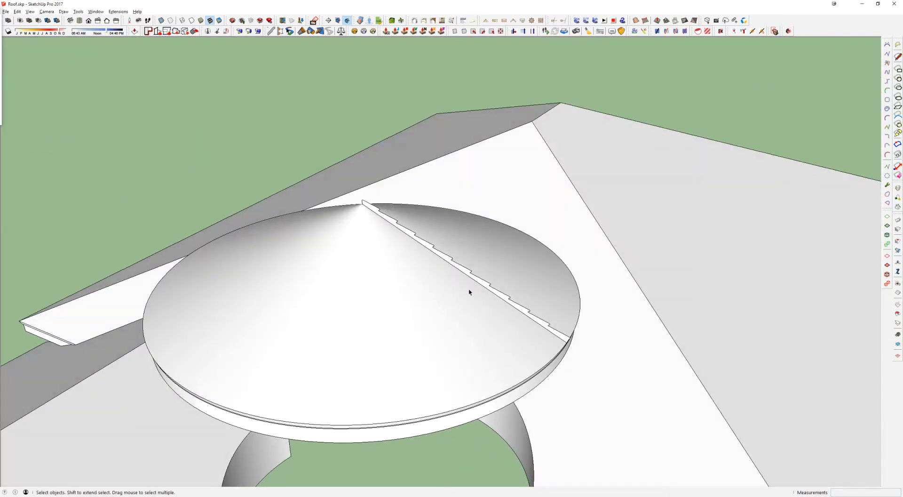
pyautogui.scroll(-5, 470, 289)
pyautogui.moveTo(389, 267); pyautogui.dragTo(711, 437, button='middle')
pyautogui.scroll(-3, 702, 427)
pyautogui.press('q')
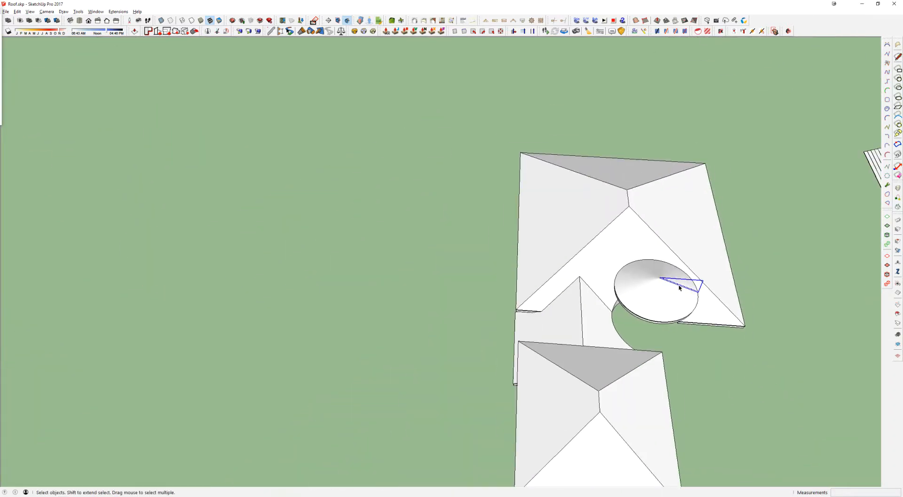
pyautogui.scroll(-3, 675, 285)
pyautogui.click(673, 284)
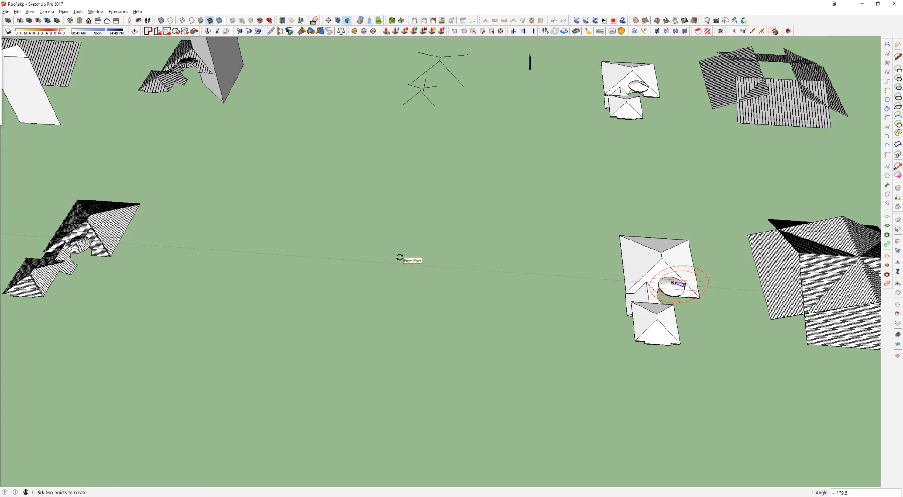
pyautogui.press('m')
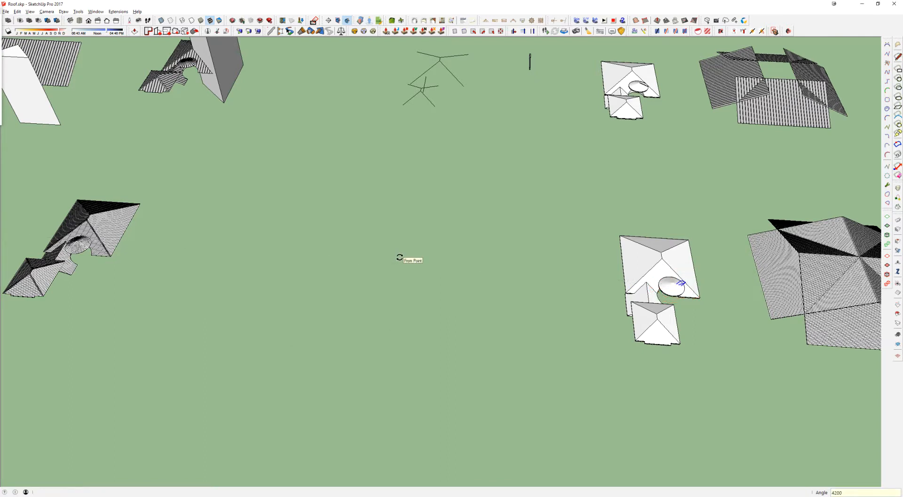
pyautogui.moveTo(403, 256); pyautogui.dragTo(446, 222, button='middle')
pyautogui.write('200')
pyautogui.scroll(-5, 489, 283)
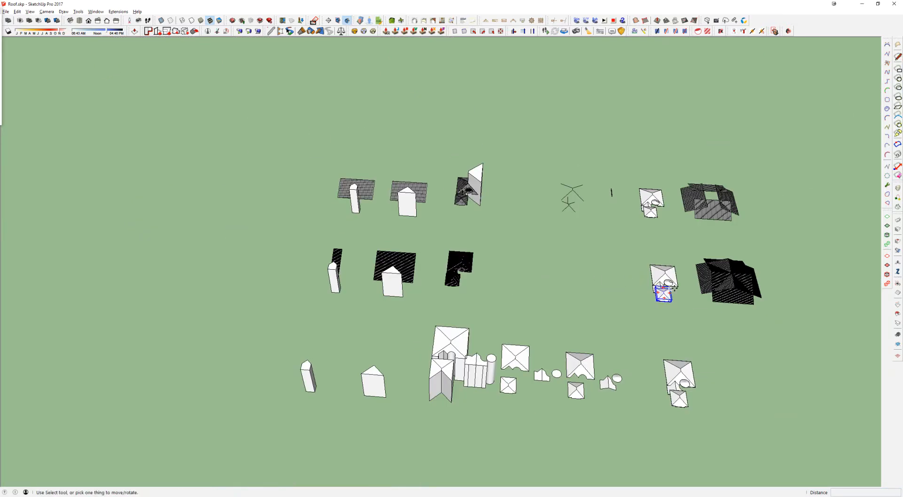
pyautogui.scroll(3, 663, 290)
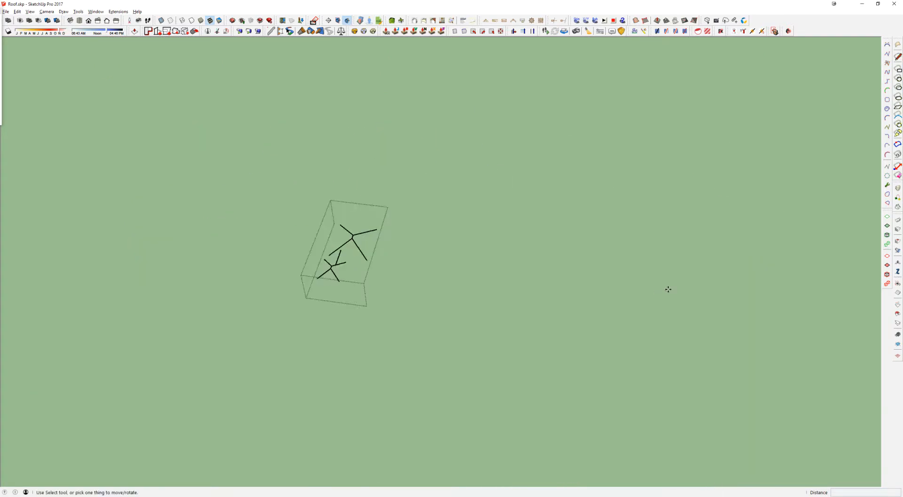
pyautogui.press('space')
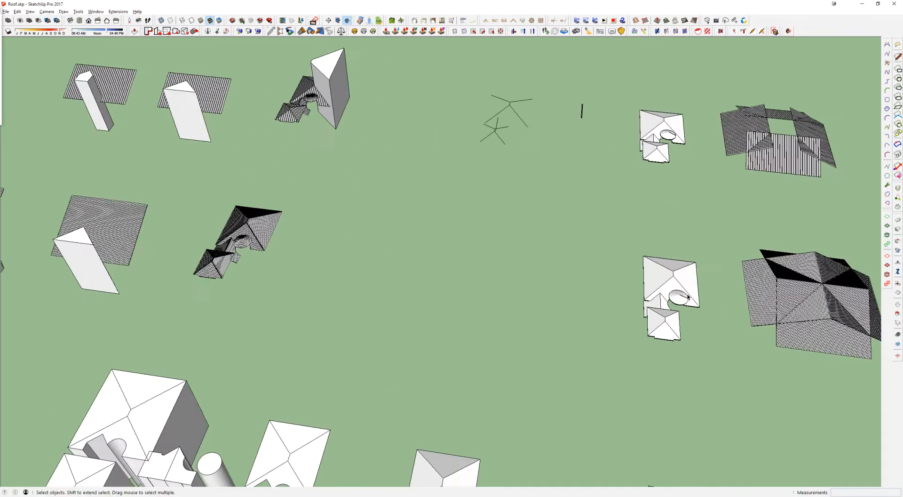
# Step: Copy the stepped profile from the plain cone roof 3600 inches along the green axis into the open area near the finished roof
pyautogui.scroll(3, 684, 297)
pyautogui.press('m')
pyautogui.press('ctrl')
pyautogui.click(609, 296)
pyautogui.moveTo(491, 278); pyautogui.dragTo(411, 171, button='middle')
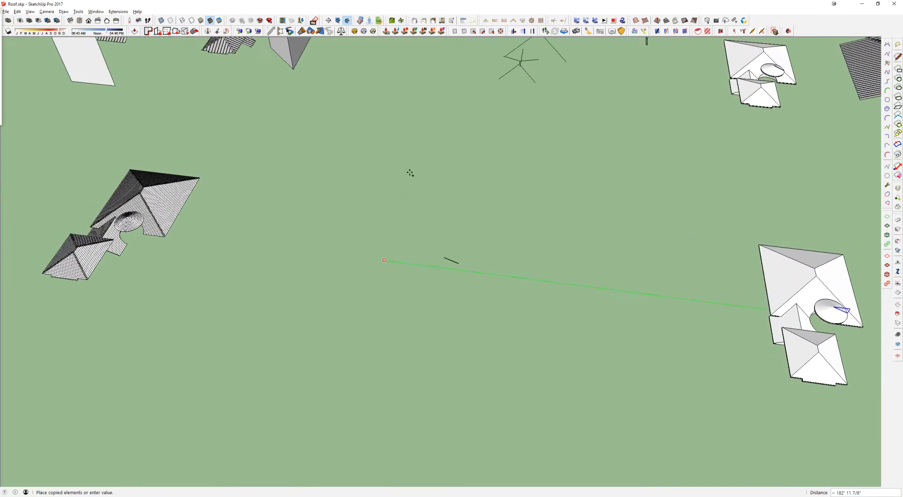
pyautogui.click(295, 148)
pyautogui.write("300'")
pyautogui.press('Return')
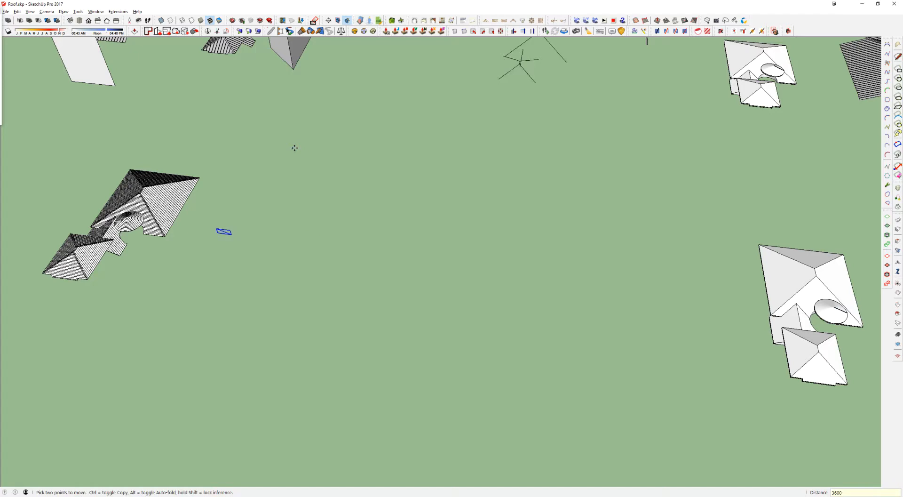
# Step: Copy the tall cylinder beside the extruded roof solids 2400 inches along the red axis toward the copied profile
pyautogui.keyDown('shift'); pyautogui.moveTo(202, 183); pyautogui.dragTo(460, 191, button='middle'); pyautogui.keyUp('shift')
pyautogui.scroll(2, 421, 213)
pyautogui.scroll(-4, 421, 213)
pyautogui.press('space')
pyautogui.click(438, 377)
pyautogui.press('m')
pyautogui.click(433, 367)
pyautogui.press('ctrl')
pyautogui.write('240')
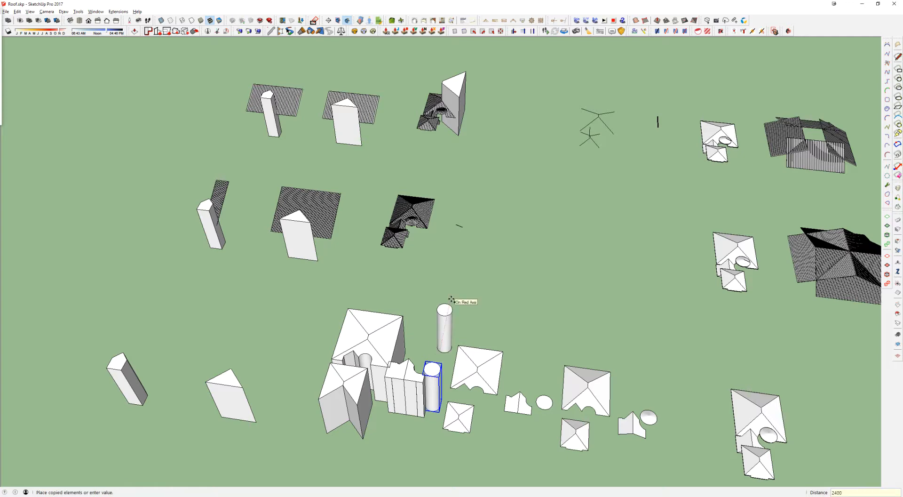
pyautogui.write("'")
pyautogui.press('Return')
# Step: Move the copied cylinder 120 inches along the green axis toward the finished roof
pyautogui.press('space')
pyautogui.scroll(6, 460, 225)
pyautogui.moveTo(446, 209); pyautogui.dragTo(565, 122, button='middle')
pyautogui.press('m')
pyautogui.click(484, 387)
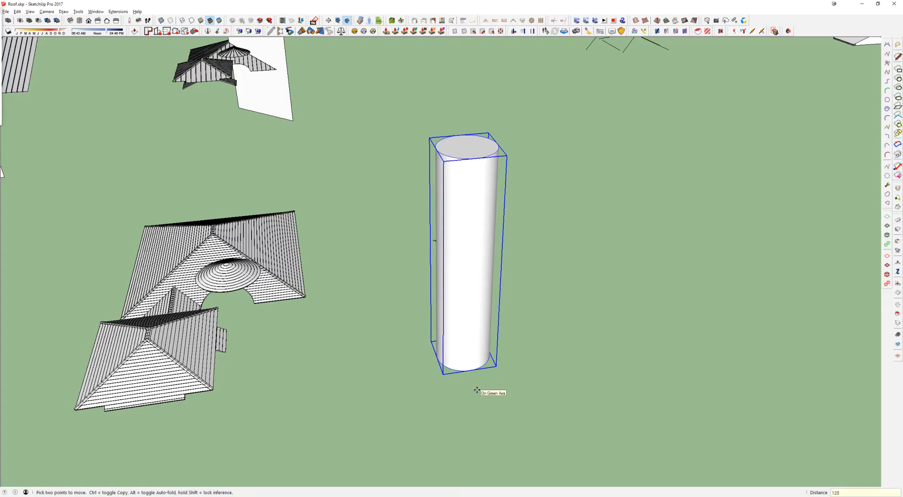
pyautogui.press('Return')
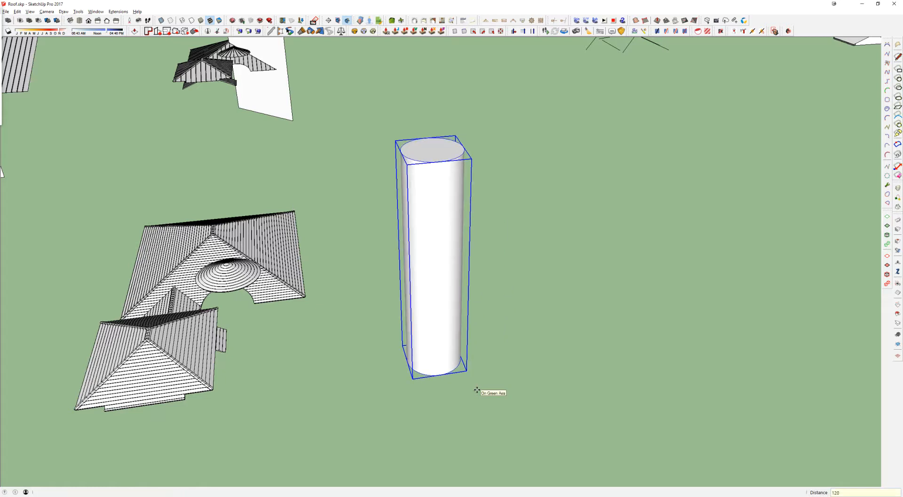
# Step: Open the copied cylinder group and delete its top and side surfaces, keeping only the circular base face
pyautogui.press('space')
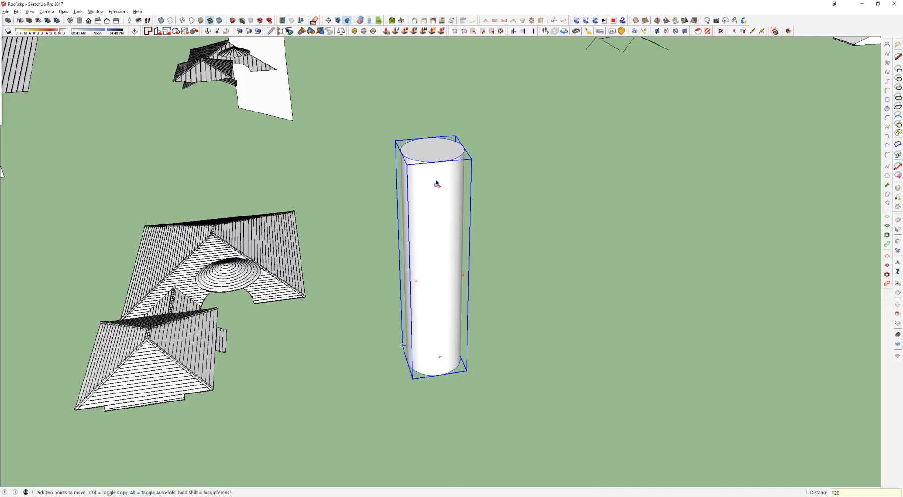
pyautogui.doubleClick(427, 157)
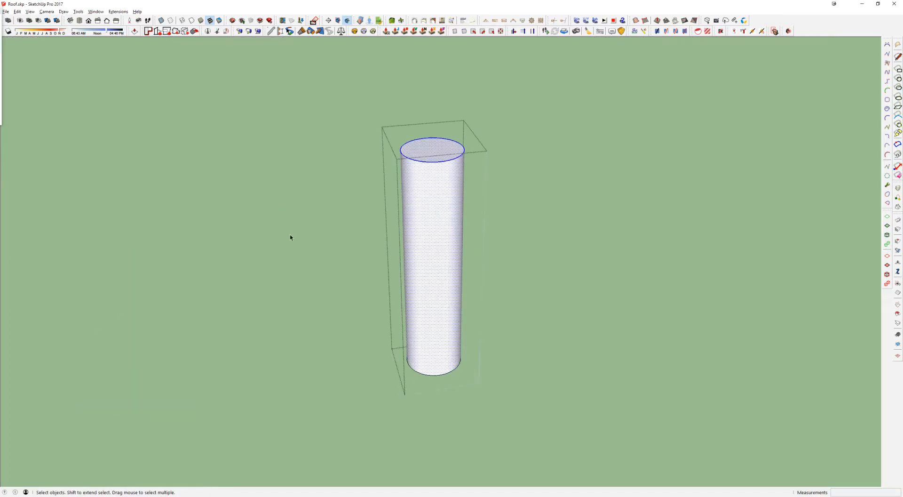
pyautogui.hotkey('ctrl', 'z')
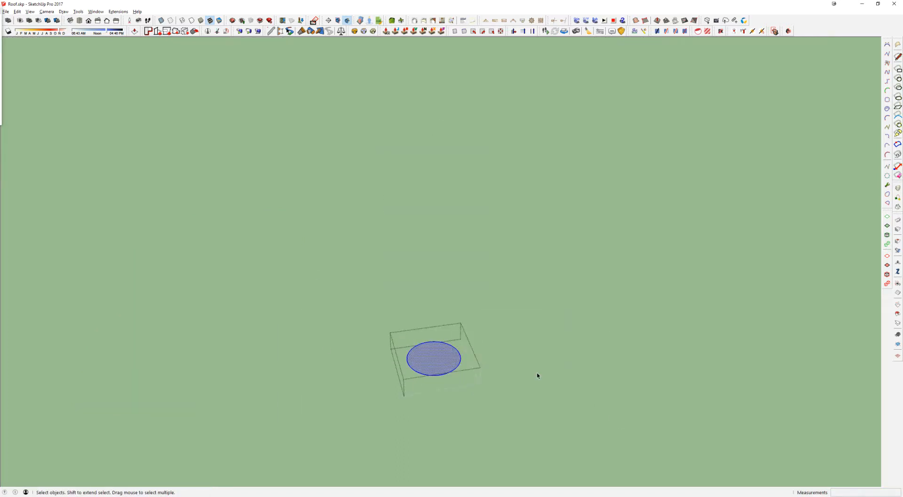
pyautogui.click(536, 376)
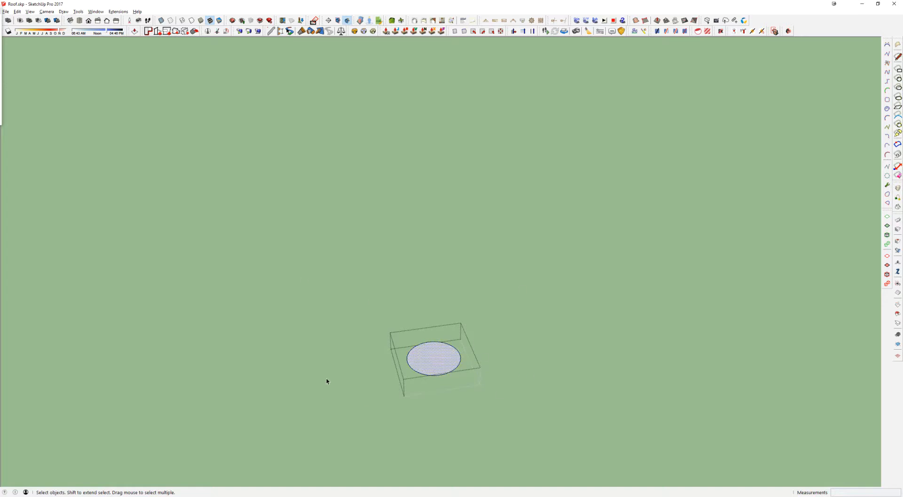
pyautogui.click(371, 377)
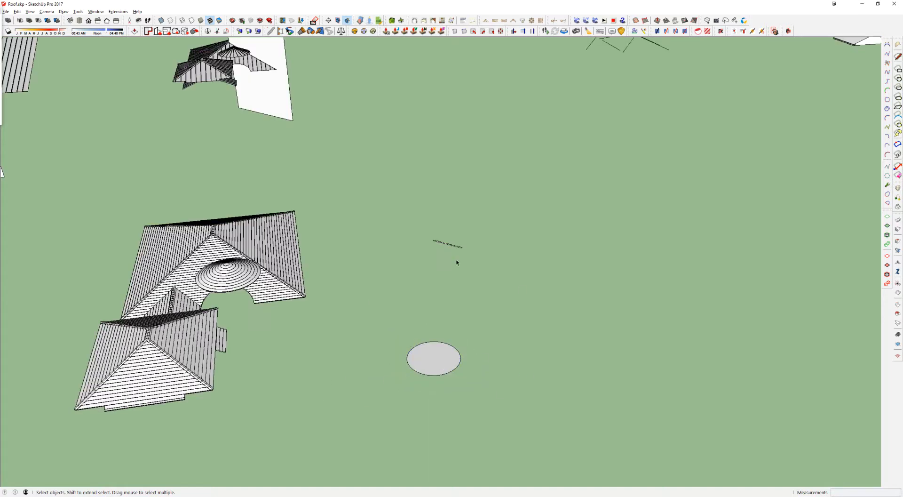
# Step: Place the stepped profile in the circular base's group and sweep it around the circle with Follow Me to form the stepped cone
pyautogui.click(451, 247)
pyautogui.scroll(2, 448, 248)
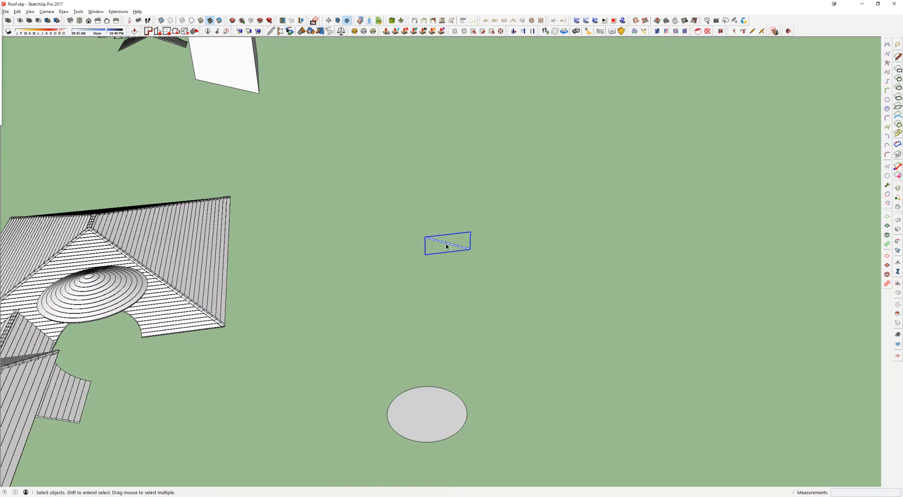
pyautogui.doubleClick(446, 245)
pyautogui.hotkey('ctrl', 'shift', 'v')
pyautogui.click(458, 248)
pyautogui.click(429, 411)
pyautogui.scroll(6, 441, 240)
pyautogui.press('p')
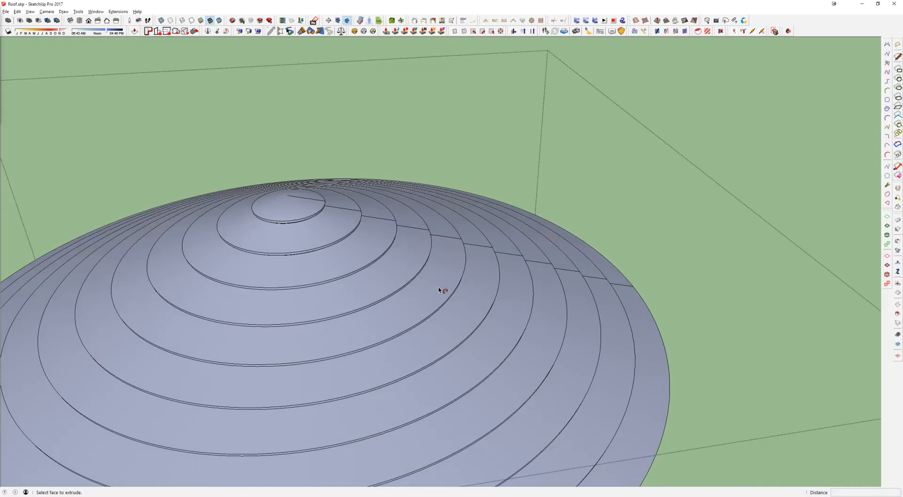
# Step: Select all the stepped cone's geometry, reverse its faces so the front sides point outward, and close the group
pyautogui.moveTo(437, 254)
pyautogui.mouseDown(button='middle')
pyautogui.moveTo(429, 148)
pyautogui.moveTo(394, 177)
pyautogui.moveTo(420, 254)
pyautogui.mouseUp(button='middle')
pyautogui.scroll(-3, 393, 178)
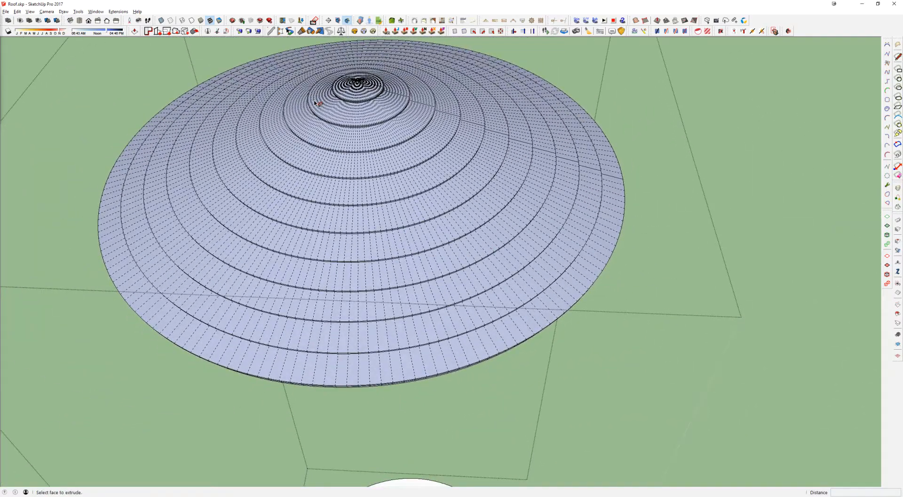
pyautogui.press('space')
pyautogui.hotkey('ctrl', 'a')
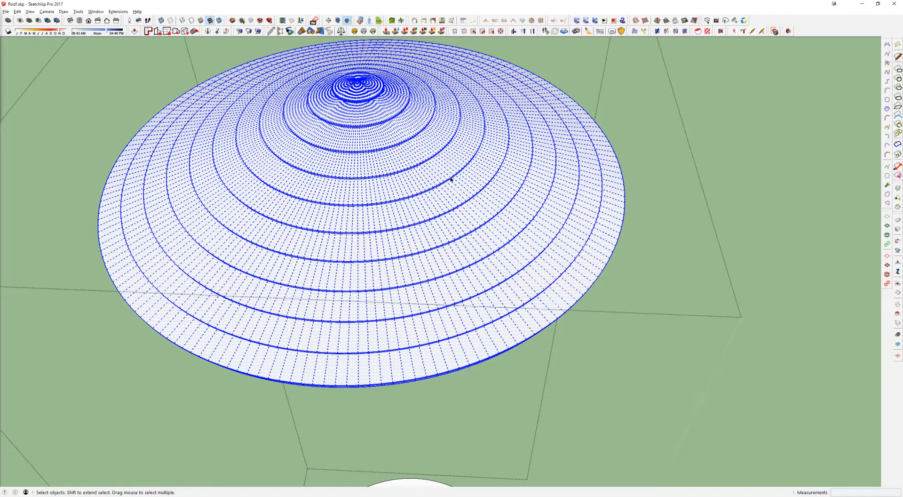
pyautogui.press('Escape')
pyautogui.moveTo(441, 200); pyautogui.dragTo(389, 105, button='middle')
pyautogui.moveTo(483, 293); pyautogui.dragTo(341, 179, button='middle')
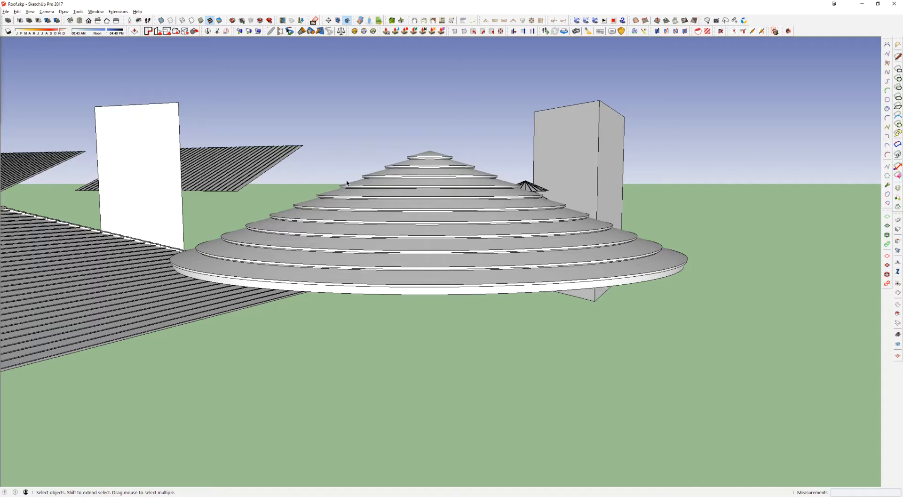
pyautogui.moveTo(346, 184); pyautogui.dragTo(425, 339, button='middle')
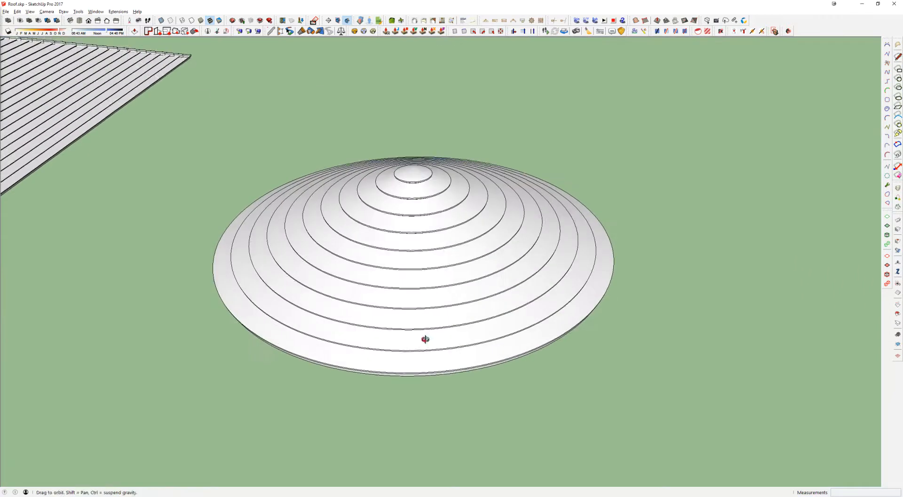
# Step: Examine the separate sheet and ridge-cap groups on the smaller hip section of the finished roof
pyautogui.scroll(-3, 425, 339)
pyautogui.press('e')
pyautogui.scroll(4, 123, 155)
pyautogui.scroll(-5, 329, 121)
pyautogui.moveTo(313, 135); pyautogui.dragTo(478, 176, button='middle')
pyautogui.scroll(5, 298, 214)
pyautogui.press('space')
pyautogui.click(293, 168)
pyautogui.click(291, 157)
pyautogui.click(334, 157)
pyautogui.click(342, 126)
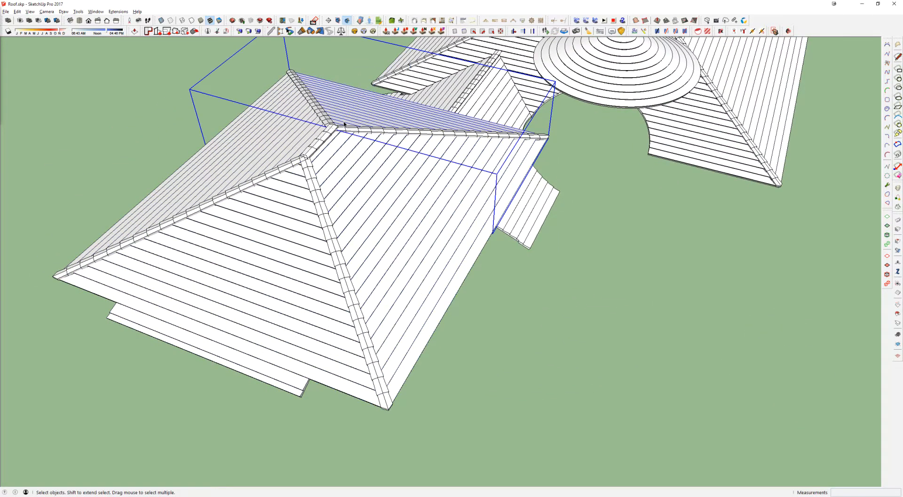
# Step: Copy the stepped profile from the plain cone roof onto the small plain hip roof beside the extruded solids
pyautogui.scroll(-10, 344, 124)
pyautogui.scroll(-3, 344, 124)
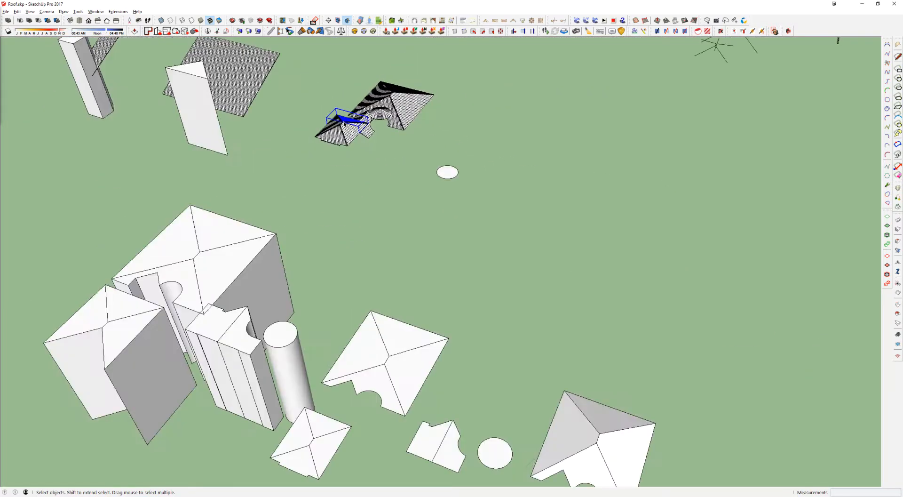
pyautogui.scroll(3, 680, 202)
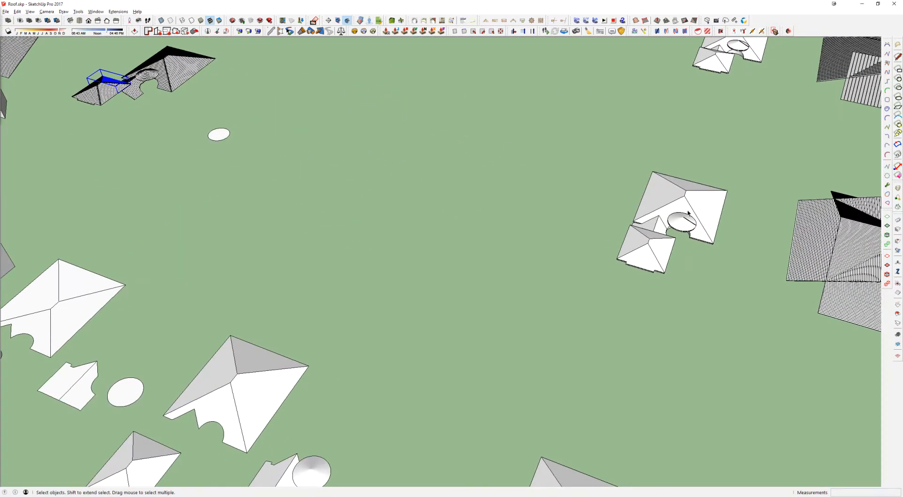
pyautogui.click(688, 221)
pyautogui.press('m')
pyautogui.click(694, 226)
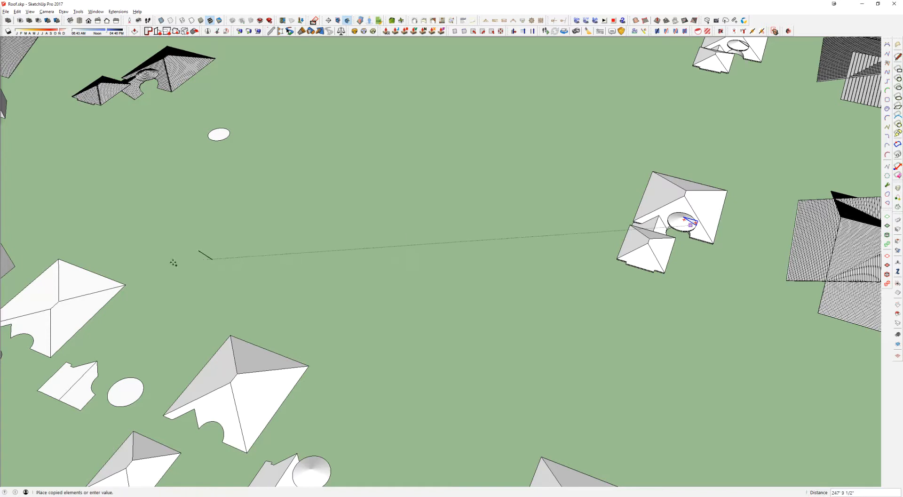
pyautogui.keyDown('shift'); pyautogui.moveTo(207, 257); pyautogui.dragTo(556, 159, button='middle'); pyautogui.keyUp('shift')
pyautogui.scroll(8, 435, 279)
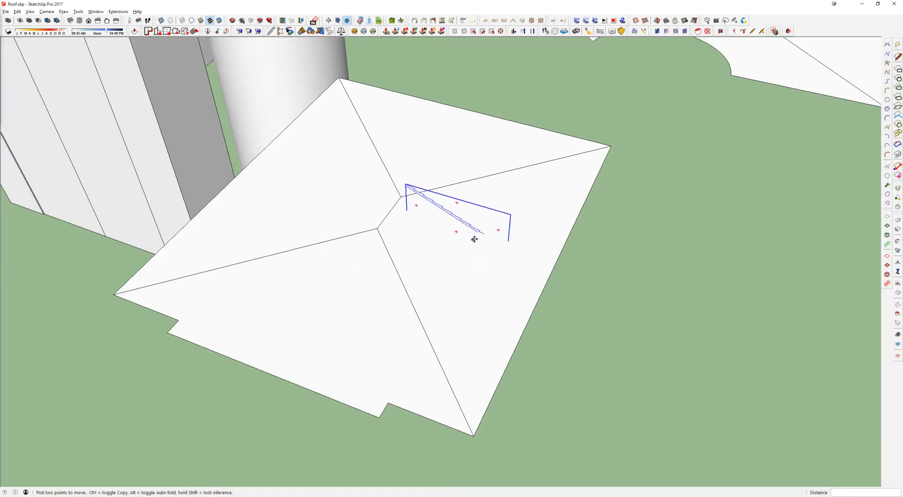
# Step: Move the copied profile so its lower end meets the small hip roof's back corner, using X-ray display temporarily for the placement
pyautogui.click(515, 201)
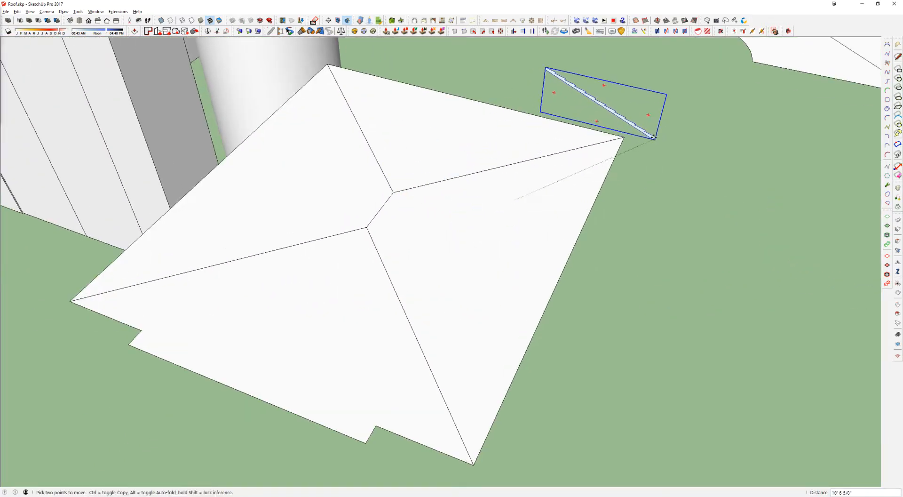
pyautogui.press('x')
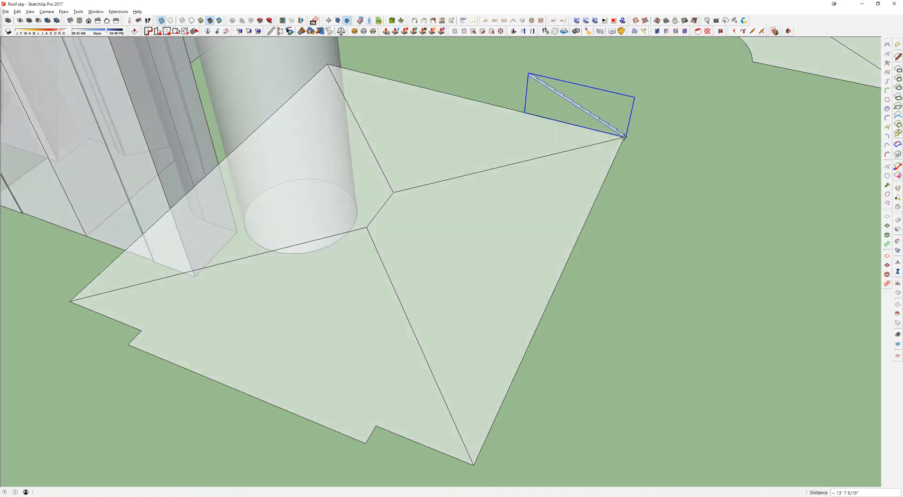
pyautogui.press('x')
pyautogui.moveTo(491, 198); pyautogui.dragTo(511, 181, button='middle')
# Step: Move the stepped profile about 27' 2 5/8" along the red axis to the small hip roof's front corner
pyautogui.press('space')
pyautogui.moveTo(116, 325); pyautogui.dragTo(424, 444)
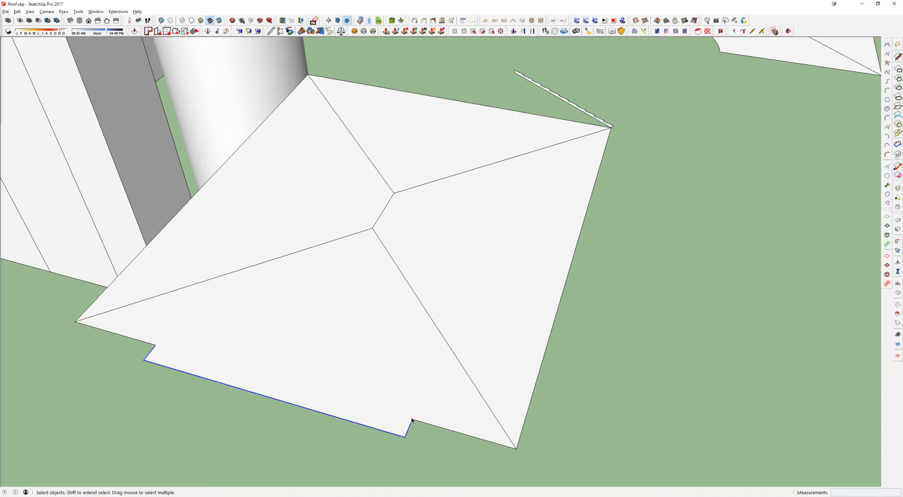
pyautogui.scroll(-2, 434, 228)
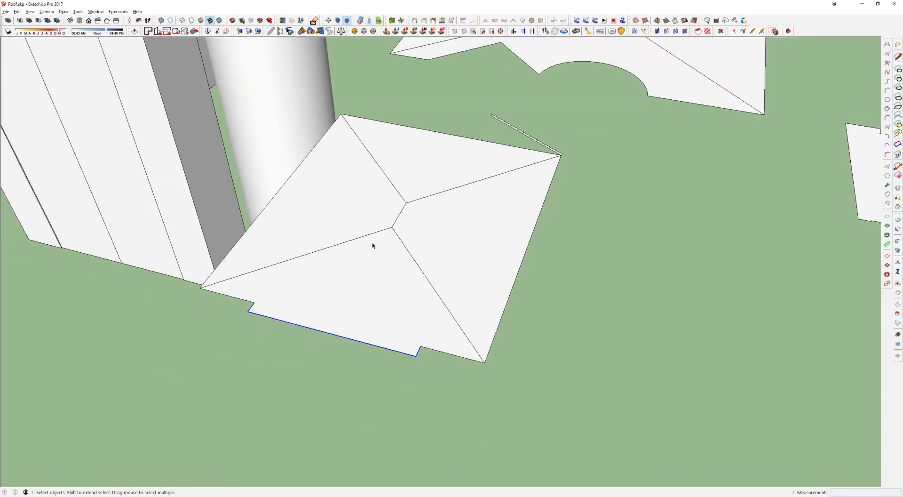
pyautogui.moveTo(440, 191); pyautogui.dragTo(459, 251, button='middle')
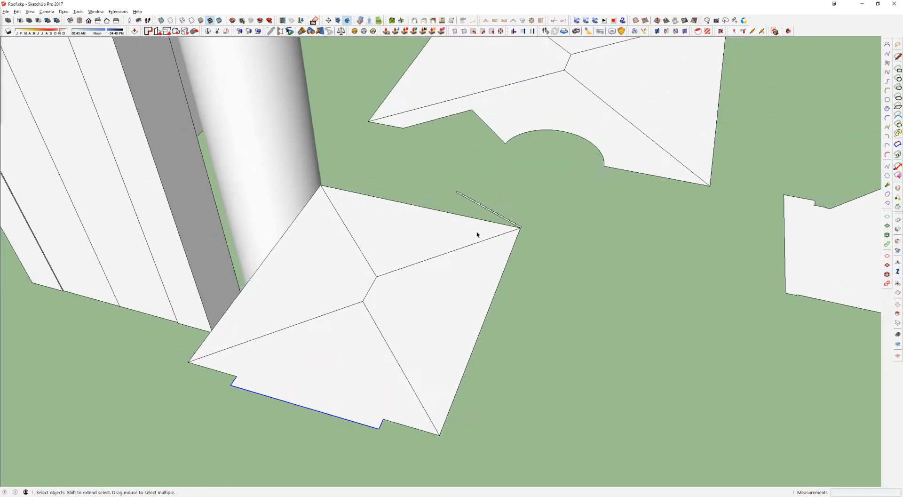
pyautogui.click(472, 201)
pyautogui.press('m')
pyautogui.click(489, 215)
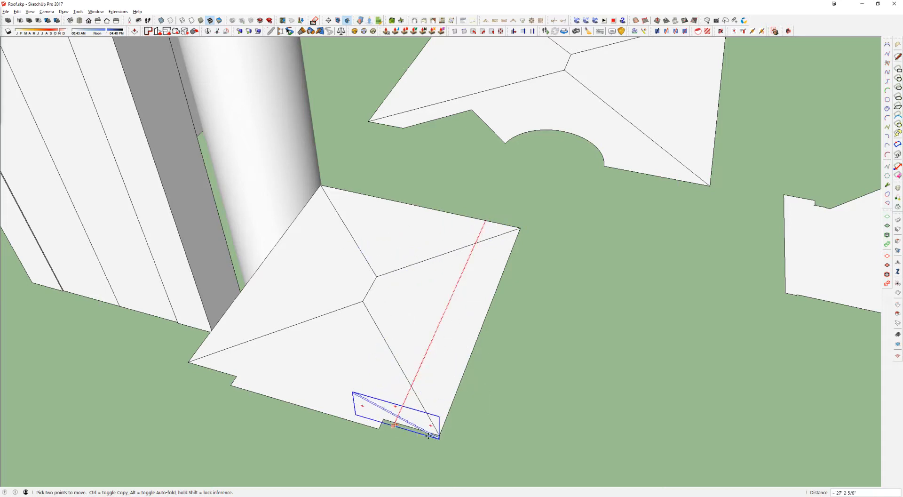
pyautogui.click(395, 420)
# Step: Open the profile group and draw a rectangle from the profile's lower end to the hip roof's diagonally opposite corner
pyautogui.press('space')
pyautogui.doubleClick(376, 402)
pyautogui.press('l')
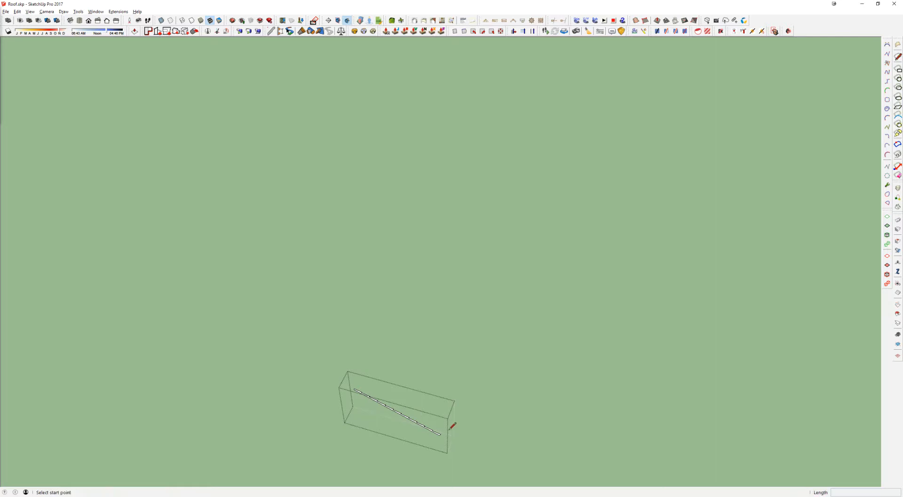
pyautogui.press('e')
pyautogui.press('r')
pyautogui.click(439, 434)
pyautogui.click(321, 185)
pyautogui.scroll(3, 413, 404)
pyautogui.moveTo(413, 404); pyautogui.dragTo(589, 291, button='middle')
pyautogui.moveTo(524, 294); pyautogui.dragTo(491, 289, button='middle')
# Step: Draw a vertical reference line from the rectangle's front edge in line with the ridge end, and delete the connecting helper line
pyautogui.press('l')
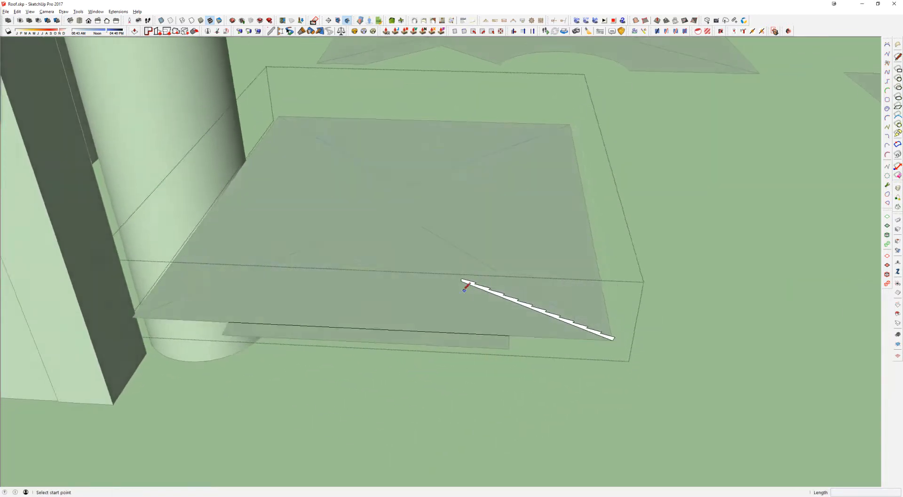
pyautogui.scroll(2, 465, 283)
pyautogui.click(460, 276)
pyautogui.press('Escape')
pyautogui.click(378, 189)
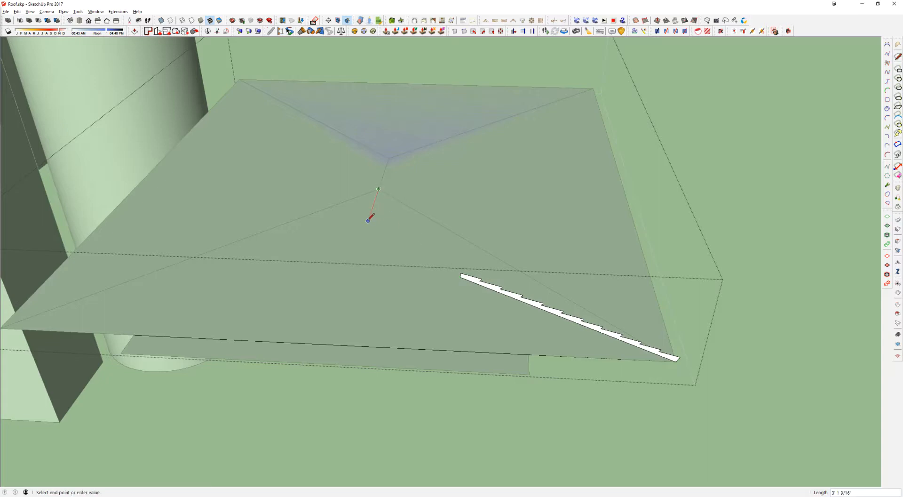
pyautogui.click(327, 345)
pyautogui.click(326, 58)
pyautogui.press('space')
pyautogui.click(357, 256)
pyautogui.press('Delete')
# Step: Copy the stepped profile face up the slope by matching step endpoints so it extends past the vertical reference line
pyautogui.scroll(3, 516, 297)
pyautogui.click(517, 296)
pyautogui.press('m')
pyautogui.press('ctrl')
pyautogui.click(779, 391)
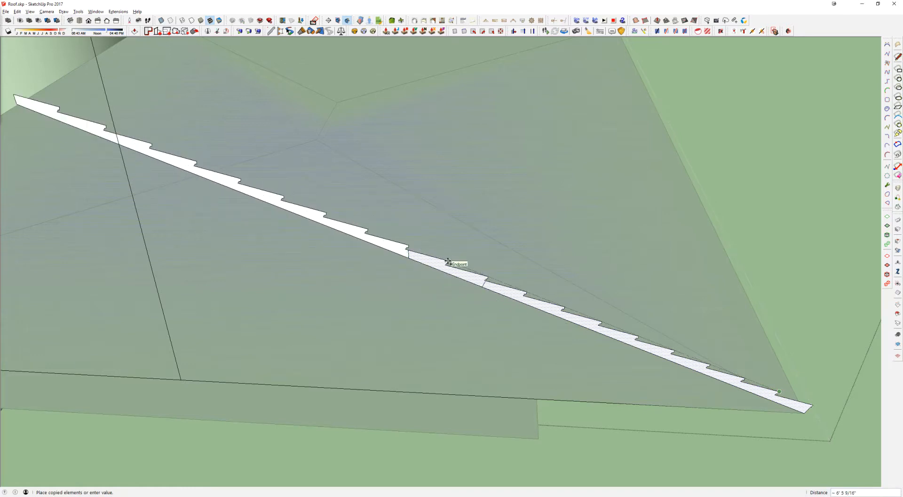
pyautogui.click(447, 262)
# Step: Erase the overlapping seam edges in the extended profile and trim away the excess beyond the vertical reference line
pyautogui.scroll(-3, 448, 262)
pyautogui.press('space')
pyautogui.click(442, 264)
pyautogui.press('e')
pyautogui.click(217, 170)
pyautogui.press('space')
# Step: Isolate the rectangle and profile, sweep the profile around the rectangle with Follow Me into a stepped hip roof, and close the group
pyautogui.tripleClick(268, 196)
pyautogui.hotkey('shift', 'c')
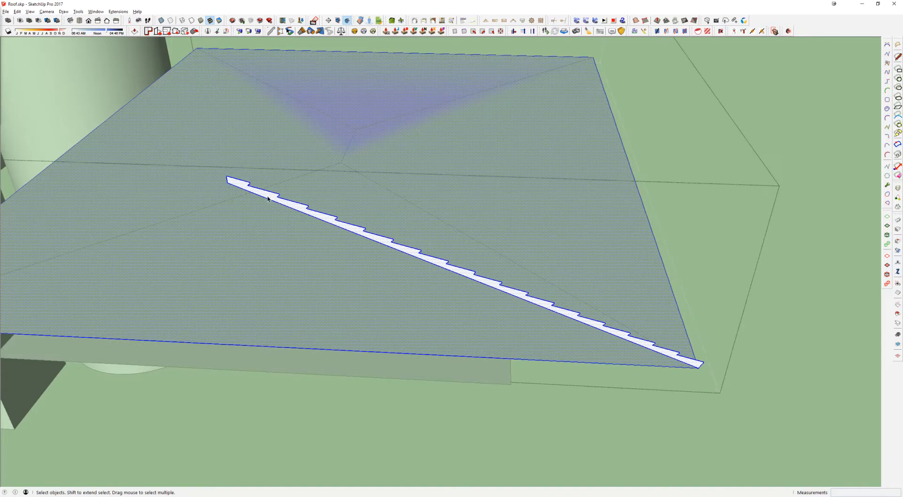
pyautogui.scroll(-4, 301, 220)
pyautogui.press('i')
pyautogui.click(323, 253)
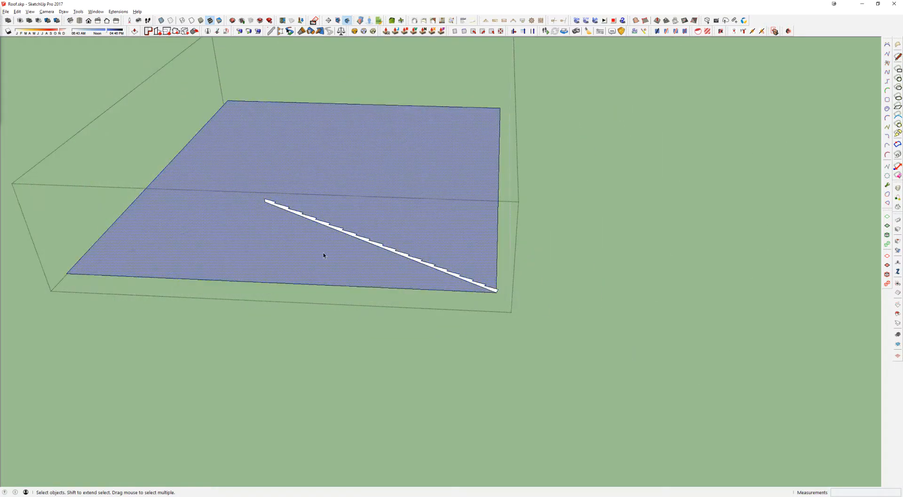
pyautogui.hotkey('shift', 'f')
pyautogui.click(329, 226)
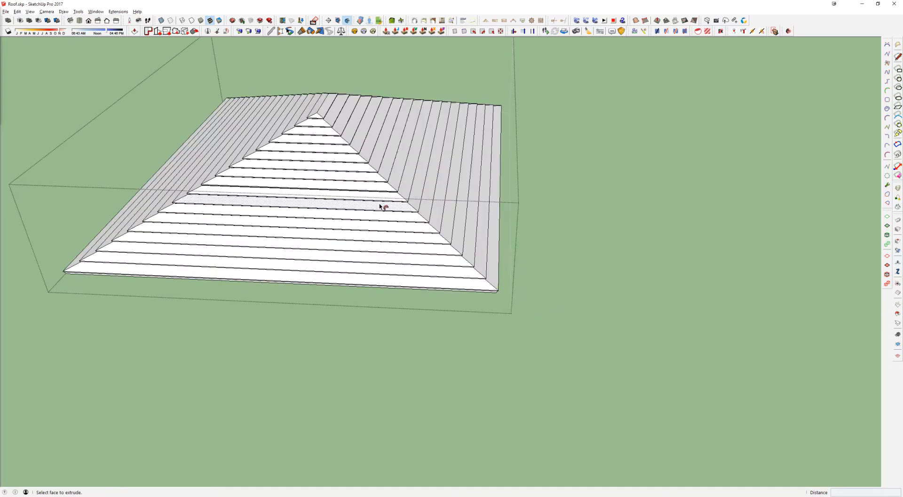
pyautogui.scroll(-1, 382, 205)
pyautogui.keyDown('shift'); pyautogui.moveTo(383, 206); pyautogui.dragTo(585, 297, button='middle'); pyautogui.keyUp('shift')
pyautogui.moveTo(586, 297); pyautogui.dragTo(385, 263, button='middle')
pyautogui.press('space')
pyautogui.press('Escape')
pyautogui.scroll(3, 459, 294)
pyautogui.click(385, 263)
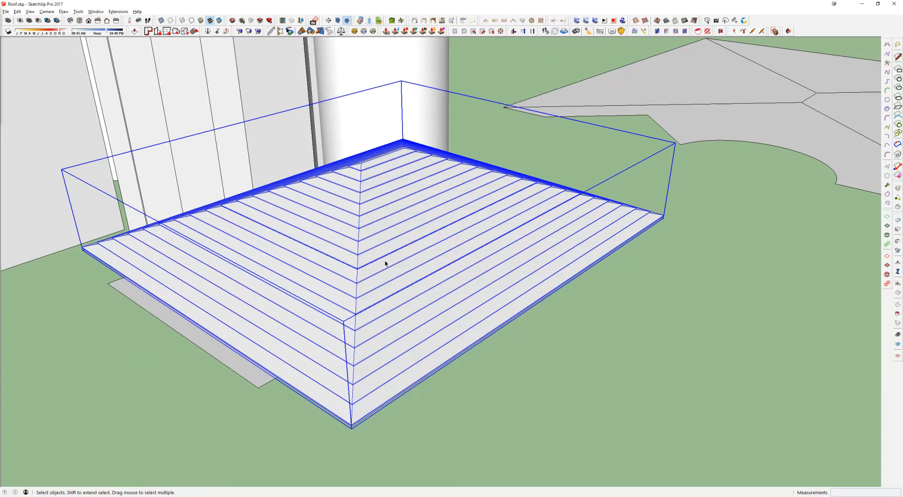
# Step: Examine the larger plain hip roof's front face with the angled notch and circular cutout
pyautogui.scroll(-2, 385, 263)
pyautogui.moveTo(709, 164); pyautogui.dragTo(454, 191, button='middle')
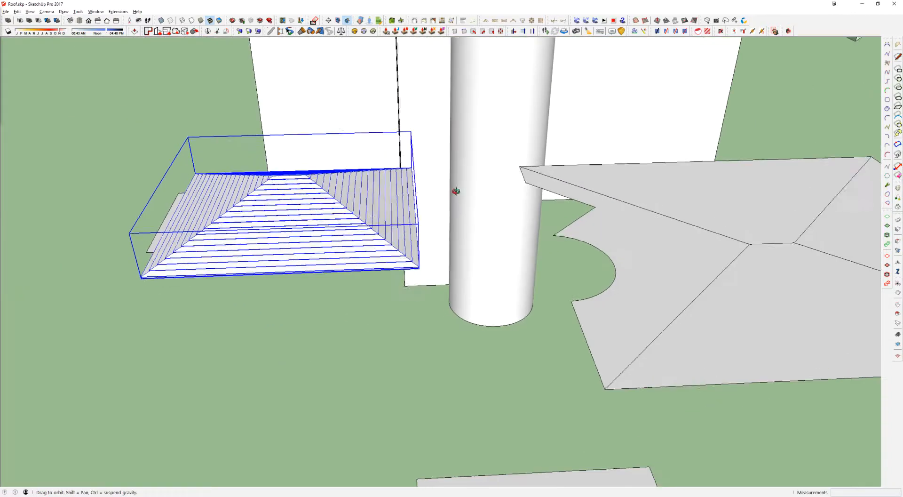
pyautogui.click(701, 263)
pyautogui.scroll(2, 701, 264)
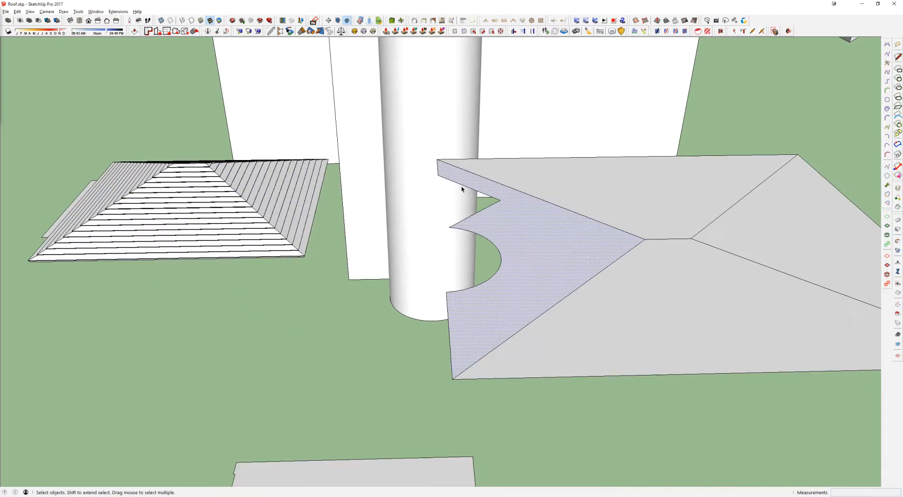
pyautogui.tripleClick(546, 236)
pyautogui.doubleClick(560, 254)
pyautogui.moveTo(538, 240); pyautogui.dragTo(655, 256, button='middle')
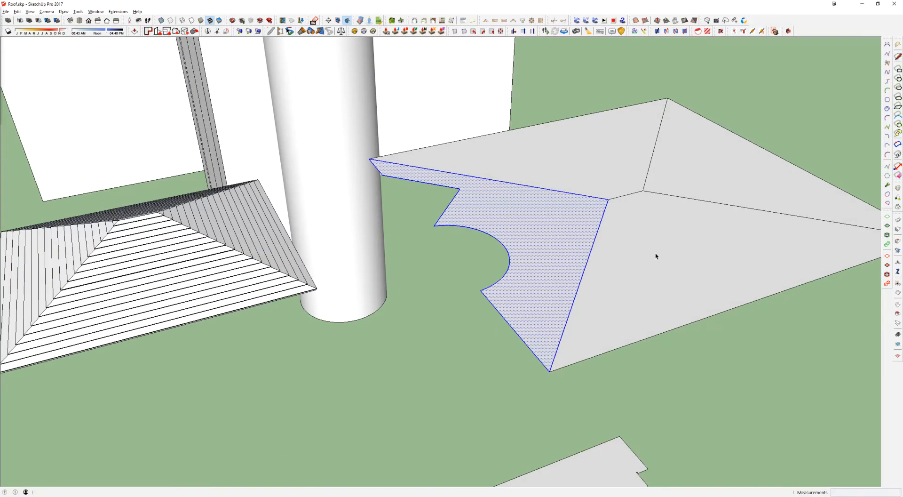
pyautogui.scroll(-4, 656, 256)
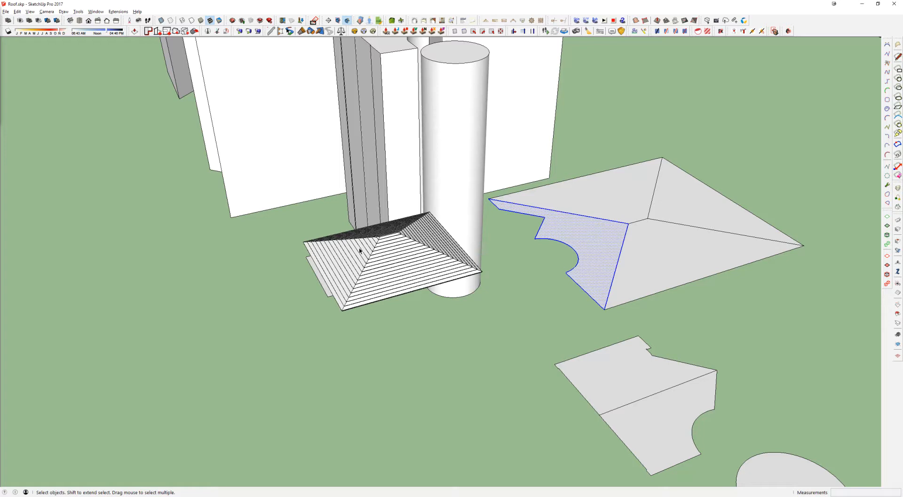
# Step: Compare the plain roofs with the finished sheet-covered roof and select all of its pieces to review how it is assembled
pyautogui.scroll(-3, 359, 250)
pyautogui.moveTo(351, 252); pyautogui.dragTo(543, 277, button='middle')
pyautogui.scroll(-2, 502, 219)
pyautogui.scroll(-3, 501, 219)
pyautogui.moveTo(495, 262)
pyautogui.mouseDown(button='middle')
pyautogui.moveTo(532, 266)
pyautogui.moveTo(503, 342)
pyautogui.mouseUp(button='middle')
pyautogui.scroll(2, 507, 258)
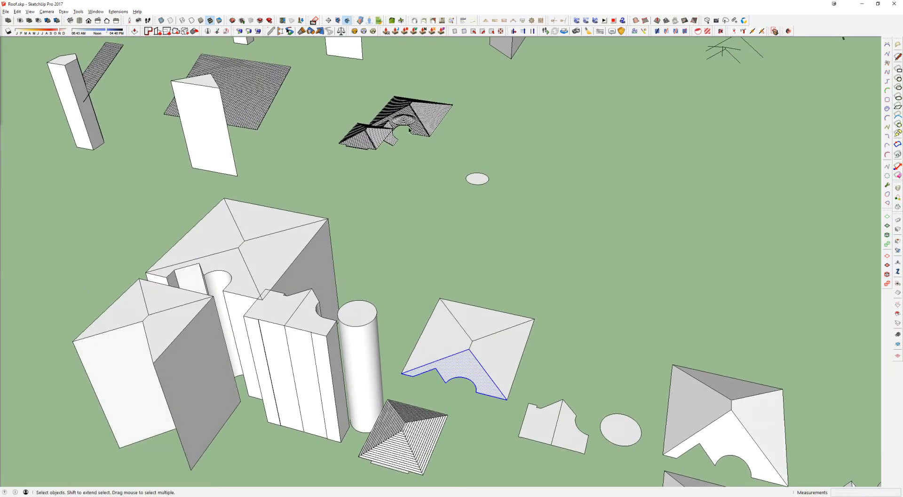
pyautogui.scroll(4, 399, 124)
pyautogui.scroll(5, 372, 125)
pyautogui.scroll(-3, 347, 193)
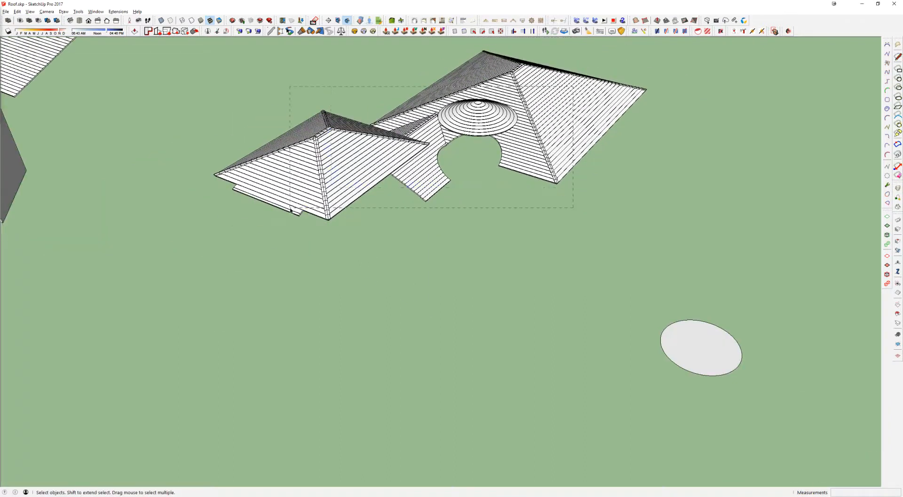
pyautogui.click(346, 192)
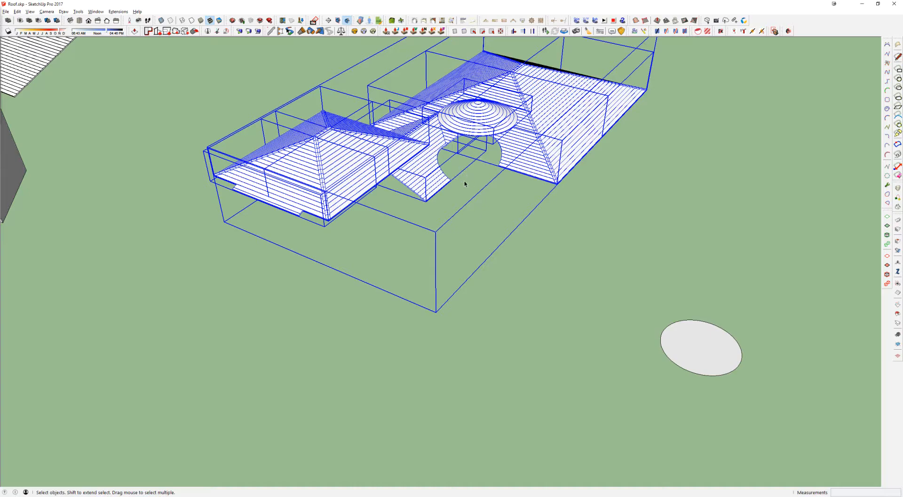
pyautogui.moveTo(464, 184); pyautogui.dragTo(493, 187, button='middle')
pyautogui.scroll(-5, 419, 192)
# Step: Examine the larger plain hip roof's faces and hip lines alongside the swept stepped hip roof
pyautogui.keyDown('shift'); pyautogui.moveTo(342, 253); pyautogui.dragTo(359, 140, button='middle'); pyautogui.keyUp('shift')
pyautogui.scroll(3, 503, 344)
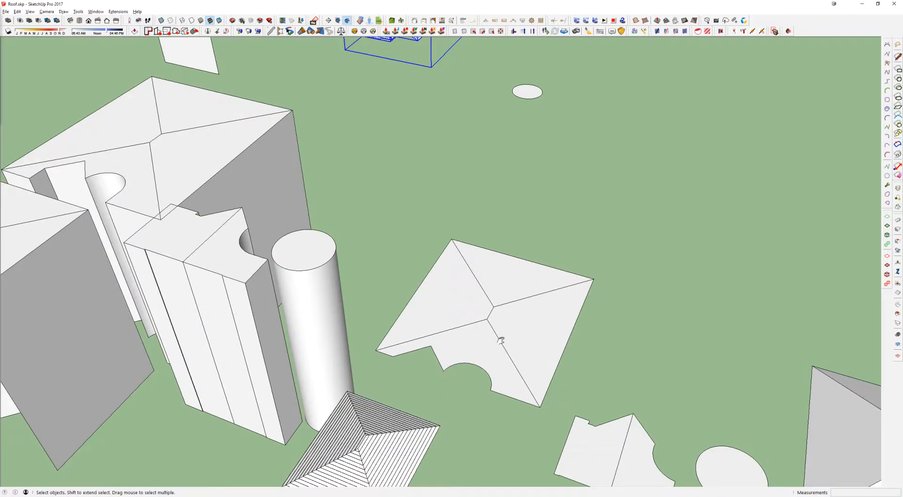
pyautogui.scroll(5, 505, 352)
pyautogui.click(457, 216)
pyautogui.tripleClick(390, 213)
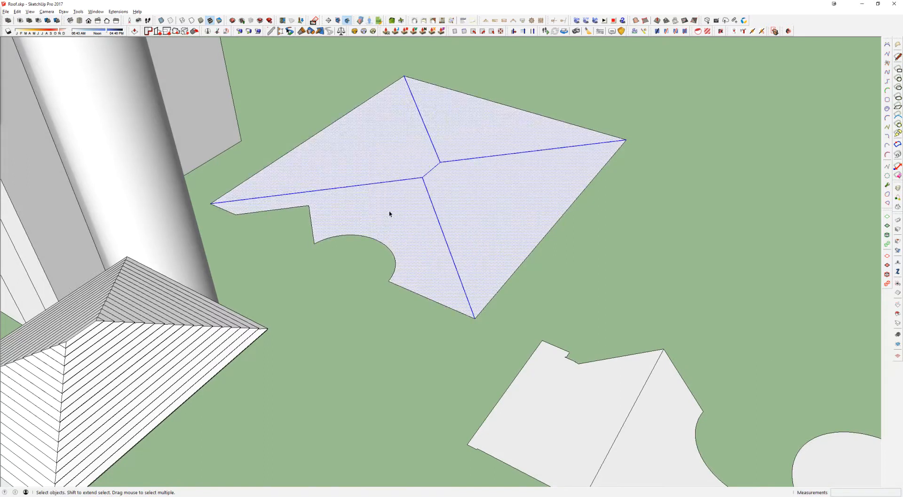
pyautogui.scroll(-3, 383, 219)
pyautogui.click(262, 274)
pyautogui.scroll(3, 237, 281)
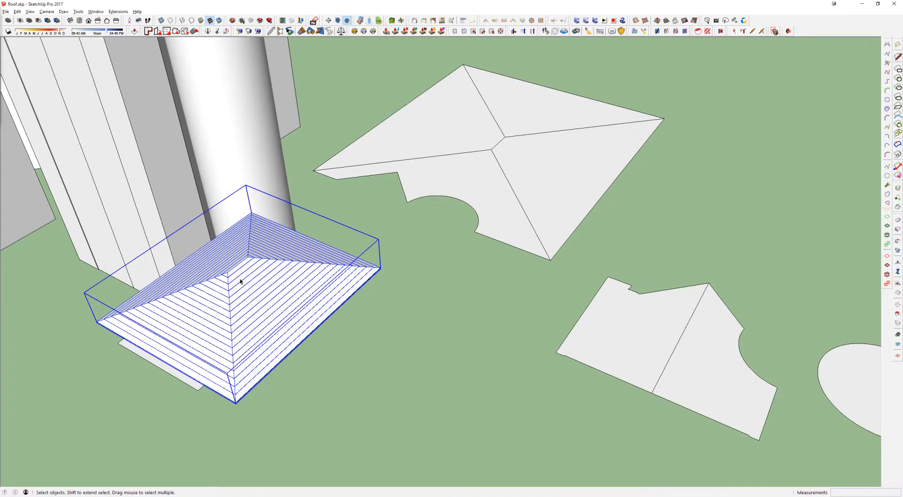
# Step: Compare the swept stepped hip roof with the flat roof outlines and plain 3D roofs around it
pyautogui.scroll(-2, 240, 278)
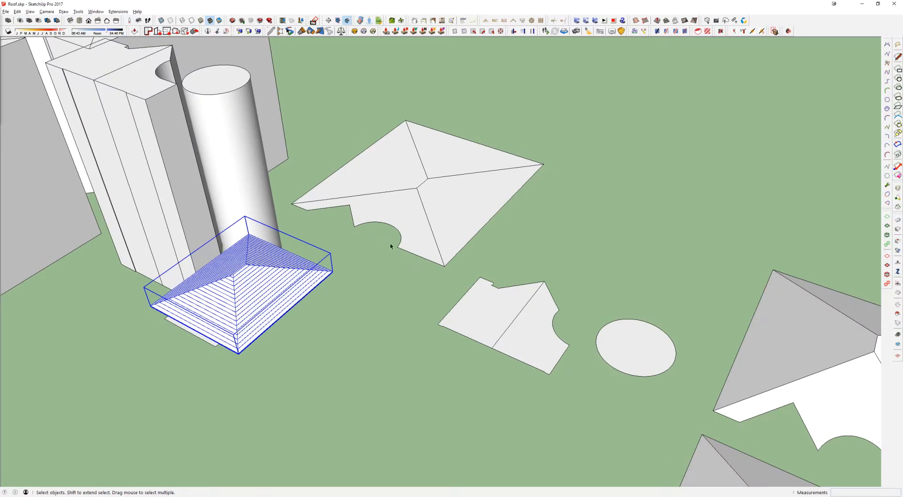
pyautogui.moveTo(328, 221); pyautogui.dragTo(369, 215, button='middle')
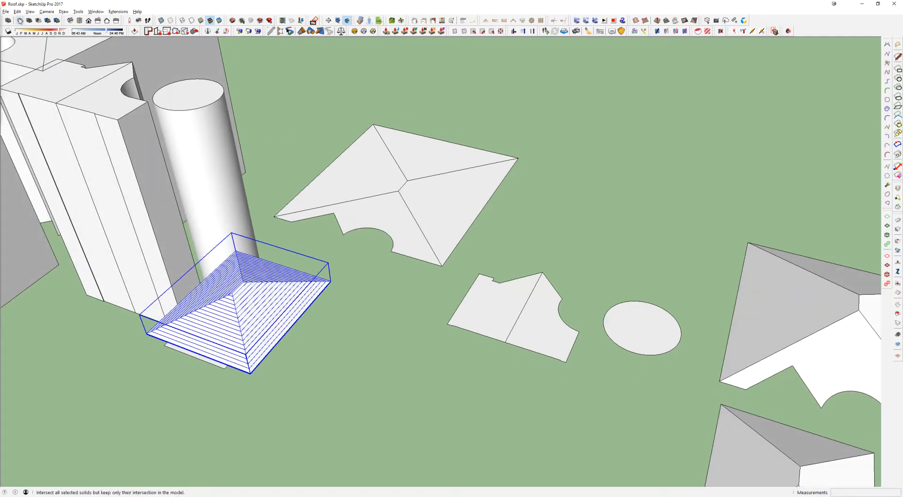
pyautogui.moveTo(343, 176); pyautogui.dragTo(365, 242, button='middle')
pyautogui.scroll(-2, 424, 239)
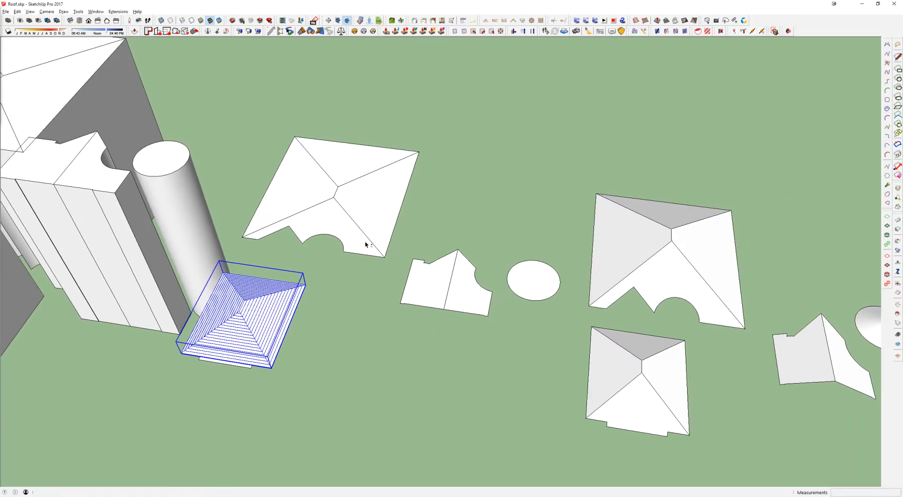
pyautogui.scroll(-2, 641, 240)
pyautogui.keyDown('shift'); pyautogui.moveTo(536, 233); pyautogui.dragTo(386, 237, button='middle'); pyautogui.keyUp('shift')
pyautogui.keyDown('shift'); pyautogui.moveTo(568, 254); pyautogui.dragTo(392, 255, button='middle'); pyautogui.keyUp('shift')
pyautogui.keyDown('shift'); pyautogui.moveTo(481, 246); pyautogui.dragTo(465, 249, button='middle'); pyautogui.keyUp('shift')
pyautogui.keyDown('shift'); pyautogui.moveTo(61, 308); pyautogui.dragTo(411, 283, button='middle'); pyautogui.keyUp('shift')
# Step: Open the stepped hip roof group and delete the swept surface, keeping the rectangle and profile
pyautogui.scroll(5, 359, 286)
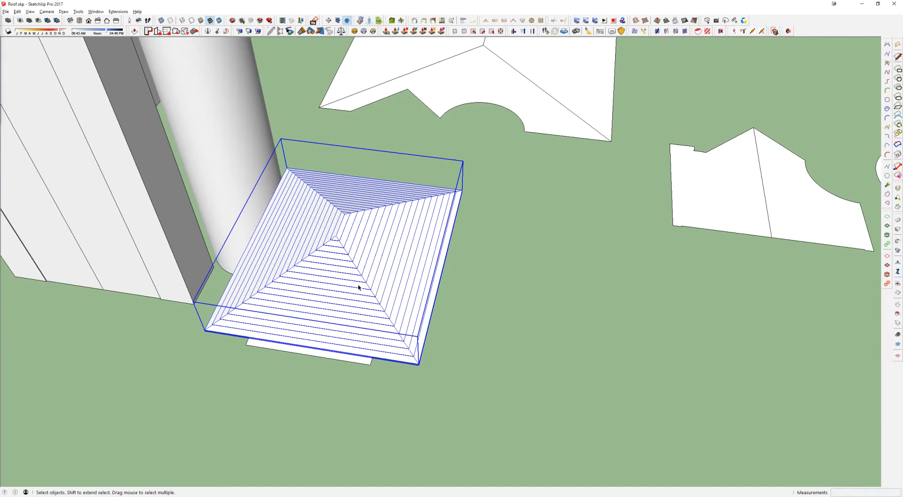
pyautogui.doubleClick(359, 285)
pyautogui.click(364, 236)
pyautogui.press('Delete')
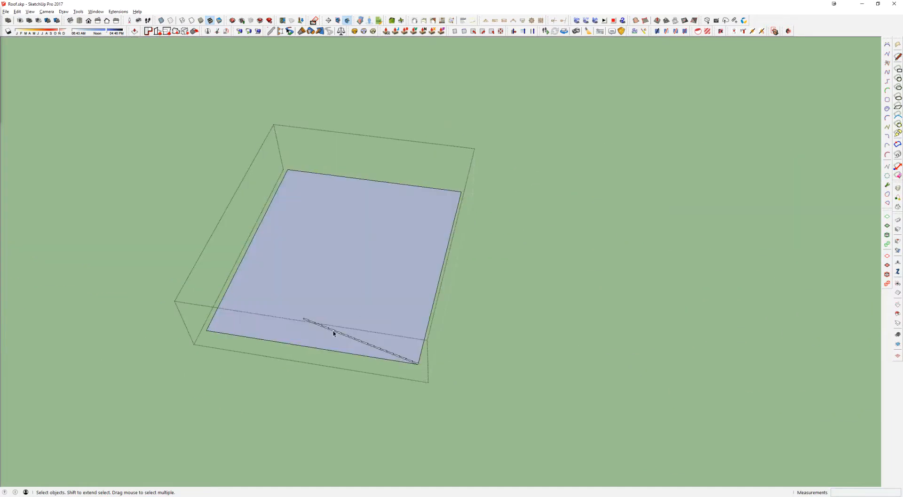
# Step: Copy the stepped profile from the rectangle's front corner to the matching front corner of the larger flat hip roof
pyautogui.scroll(5, 332, 333)
pyautogui.scroll(-2, 332, 333)
pyautogui.press('m')
pyautogui.click(549, 417)
pyautogui.press('ctrl')
pyautogui.scroll(-3, 535, 287)
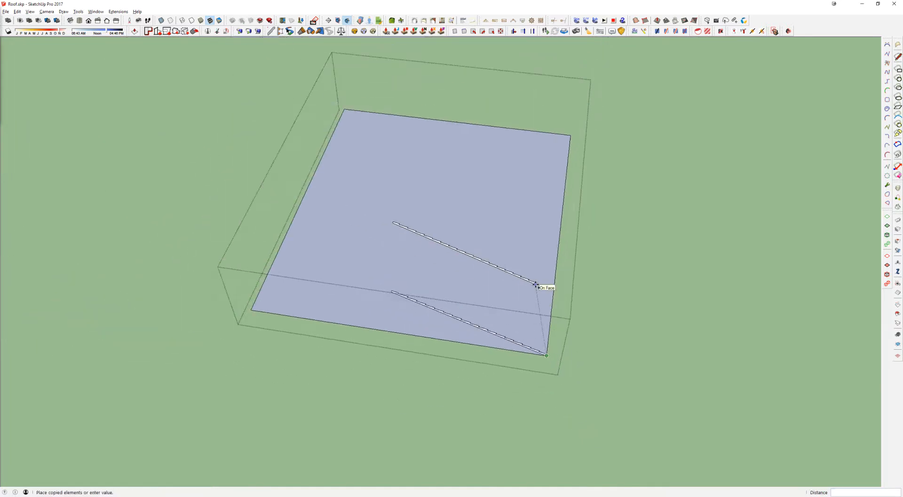
pyautogui.press('i')
pyautogui.keyDown('shift'); pyautogui.moveTo(556, 215); pyautogui.dragTo(470, 383, button='middle'); pyautogui.keyUp('shift')
pyautogui.click(628, 271)
# Step: Draw a reference line from the larger roof's ridge end out past its front edge and a vertical line up from there
pyautogui.scroll(2, 545, 237)
pyautogui.press('l')
pyautogui.click(467, 107)
pyautogui.scroll(1, 548, 230)
pyautogui.click(399, 263)
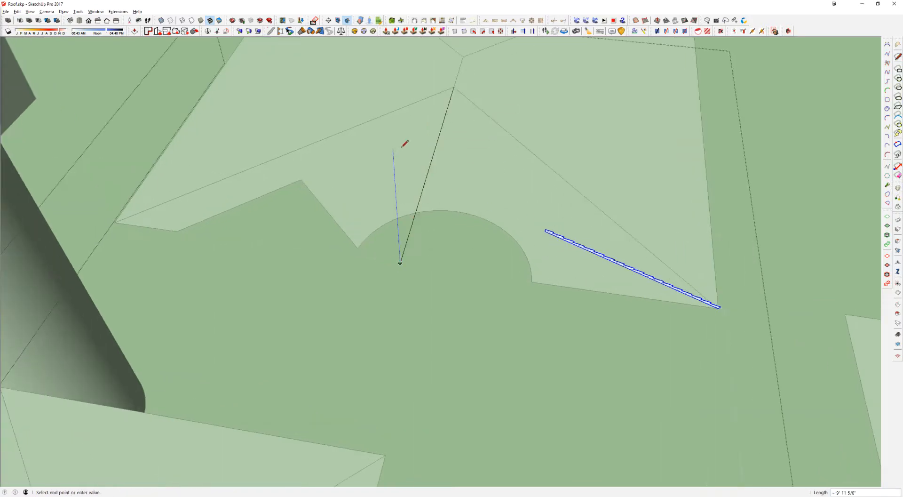
pyautogui.click(387, 75)
pyautogui.press('space')
# Step: Copy the stepped profile end to end up its slope so that it reaches the vertical reference line
pyautogui.press('m')
pyautogui.scroll(5, 688, 287)
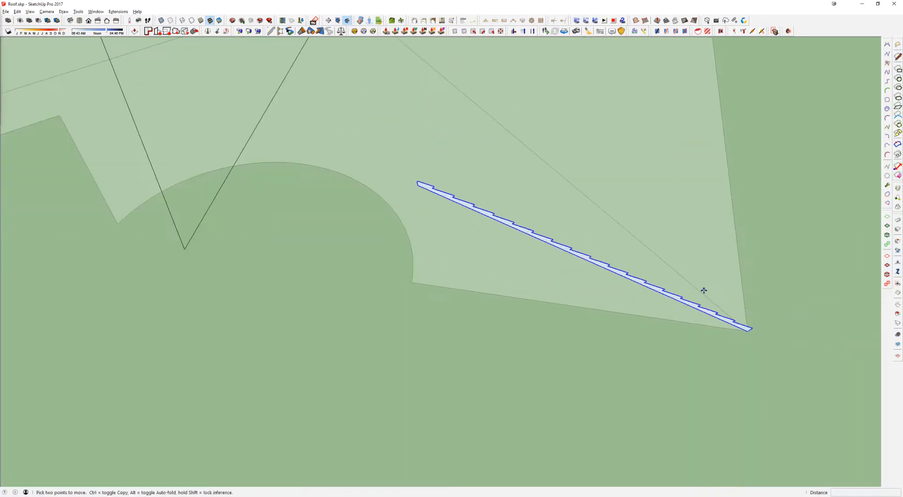
pyautogui.press('ctrl')
pyautogui.click(698, 306)
pyautogui.click(276, 118)
pyautogui.scroll(-3, 276, 118)
pyautogui.keyDown('shift'); pyautogui.moveTo(276, 119); pyautogui.dragTo(536, 249, button='middle'); pyautogui.keyUp('shift')
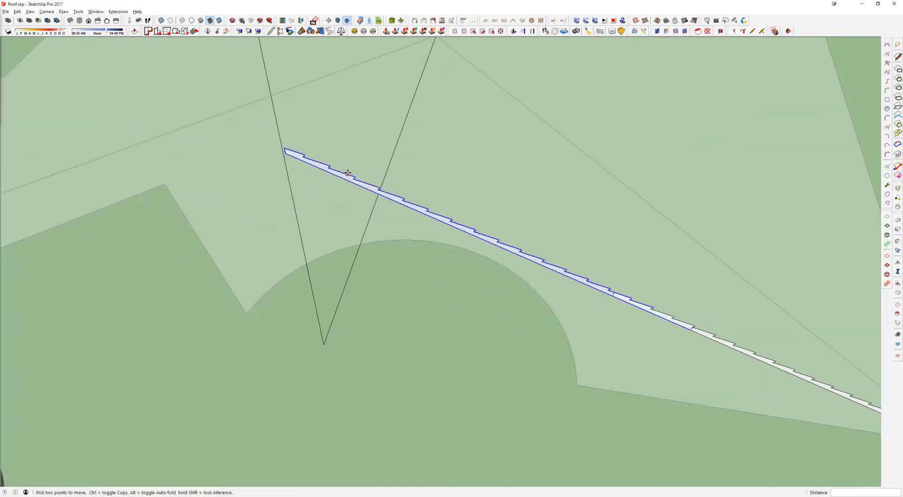
# Step: Extend the profile with another copy one step up the slope and trim the excess geometry at its upper end
pyautogui.scroll(2, 347, 174)
pyautogui.press('ctrl')
pyautogui.click(399, 198)
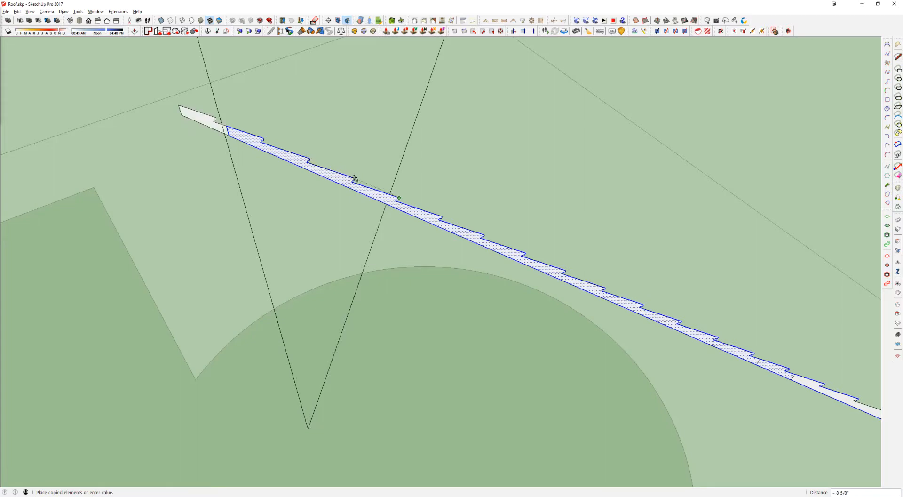
pyautogui.click(354, 178)
pyautogui.press('space')
pyautogui.press('e')
pyautogui.click(213, 118)
pyautogui.press('space')
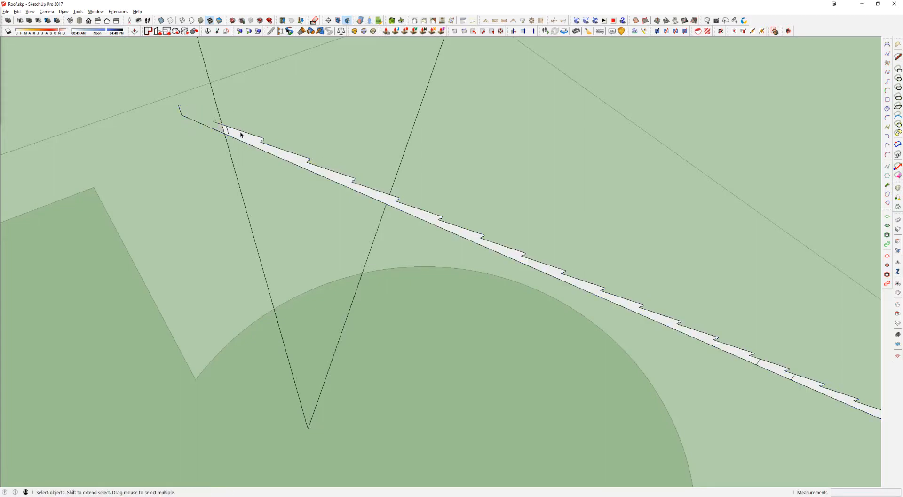
pyautogui.tripleClick(238, 135)
pyautogui.scroll(-4, 256, 144)
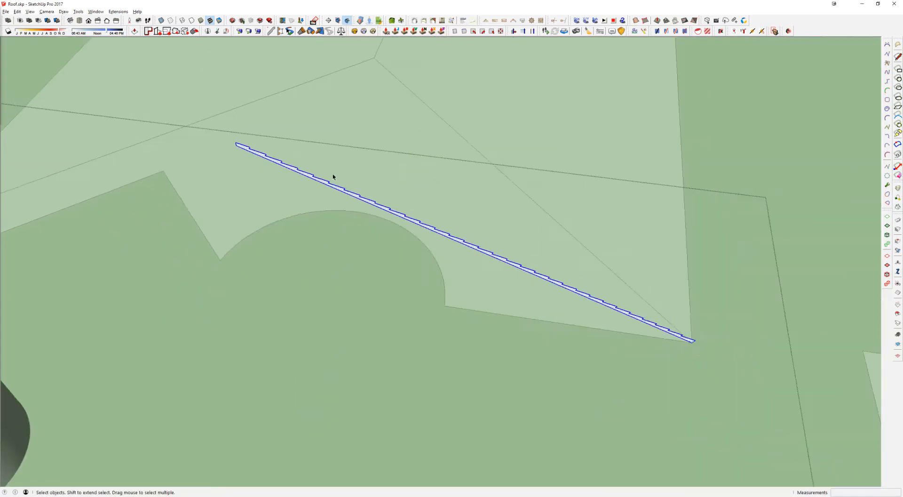
# Step: Draw a rectangle over the larger hip roof's outline, from the profile's corner to the diagonally opposite corner
pyautogui.scroll(-2, 532, 238)
pyautogui.scroll(1, 679, 319)
pyautogui.scroll(2, 630, 303)
pyautogui.press('r')
pyautogui.click(641, 304)
pyautogui.scroll(-2, 510, 179)
pyautogui.moveTo(510, 180)
pyautogui.mouseDown(button='middle')
pyautogui.moveTo(655, 345)
pyautogui.moveTo(523, 186)
pyautogui.mouseUp(button='middle')
pyautogui.click(365, 79)
pyautogui.scroll(-3, 559, 217)
pyautogui.scroll(3, 435, 231)
pyautogui.press('space')
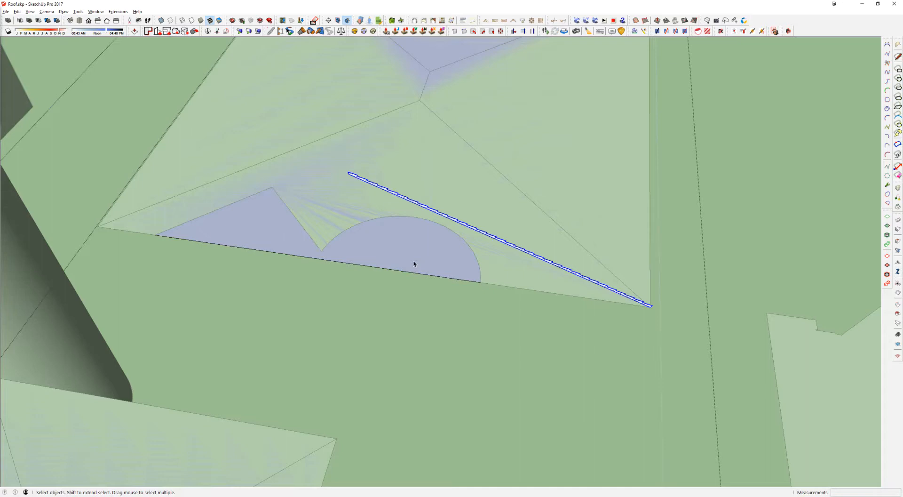
# Step: Sweep the lengthened profile around the large rectangle with Follow Me to form a stepped hip roof
pyautogui.click(405, 253)
pyautogui.hotkey('shift', 'f')
pyautogui.click(413, 202)
# Step: Delete the small rectangle and its original profile, and close the group
pyautogui.moveTo(526, 195); pyautogui.dragTo(484, 208, button='middle')
pyautogui.scroll(-4, 484, 207)
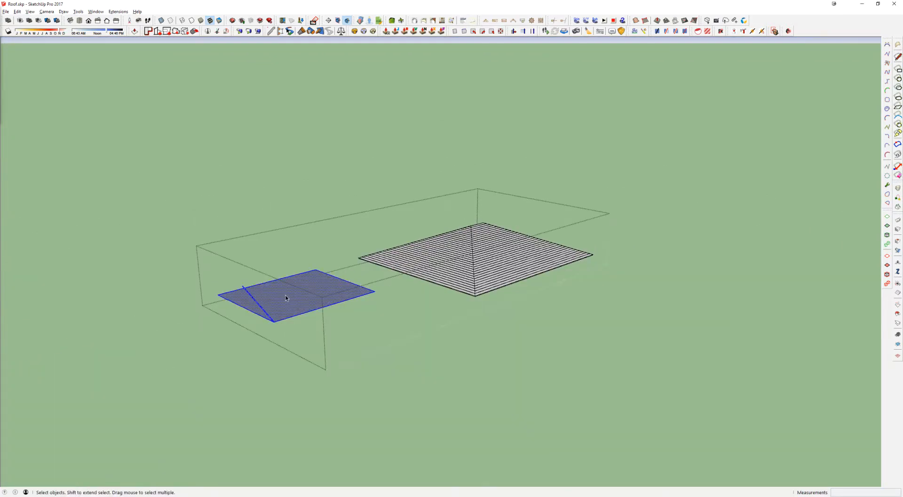
pyautogui.press('Delete')
pyautogui.scroll(3, 456, 266)
pyautogui.press('Escape')
pyautogui.scroll(-4, 513, 314)
pyautogui.keyDown('shift'); pyautogui.moveTo(513, 314); pyautogui.dragTo(476, 267, button='middle'); pyautogui.keyUp('shift')
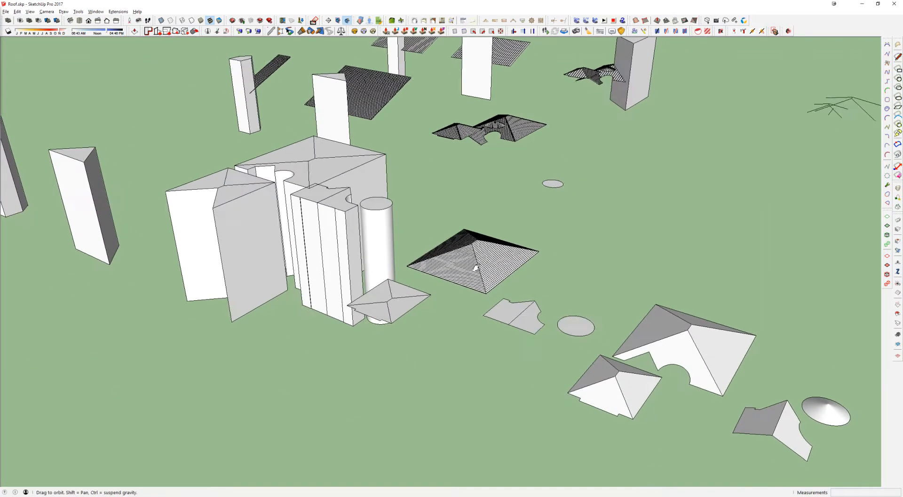
# Step: Try copying the larger plain 3D hip roof's notched front face by 2400, then 1200
pyautogui.moveTo(559, 356); pyautogui.dragTo(677, 292, button='middle')
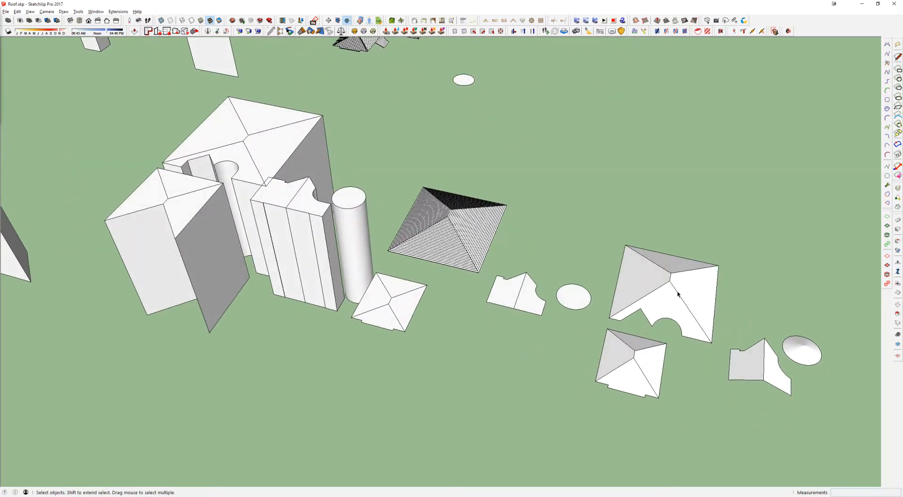
pyautogui.press('m')
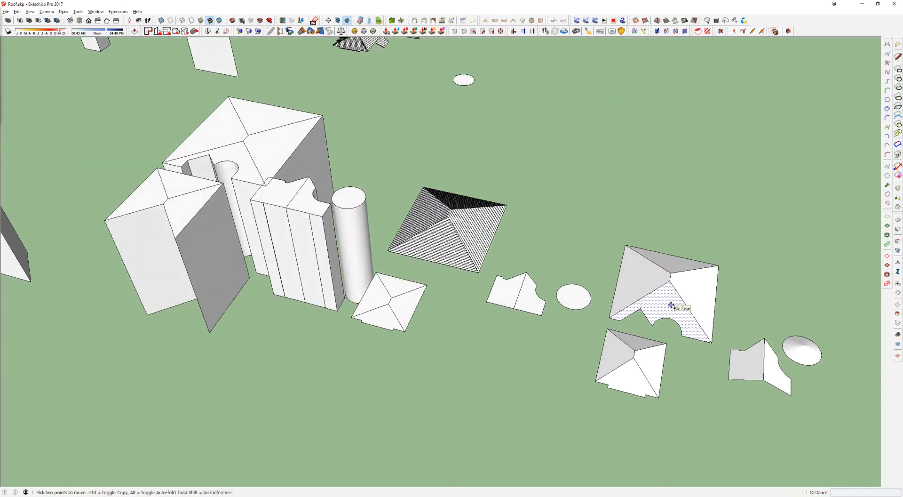
pyautogui.click(670, 305)
pyautogui.press('ctrl')
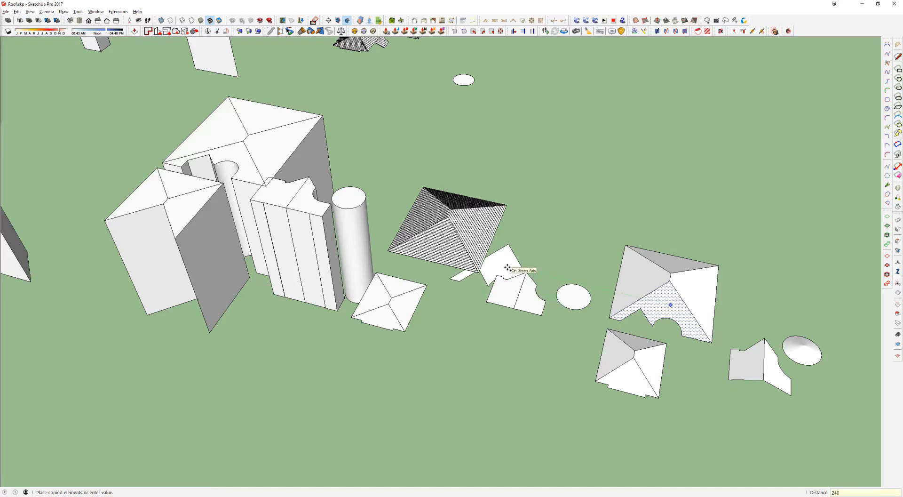
pyautogui.write('0')
pyautogui.press('Return')
pyautogui.write('120')
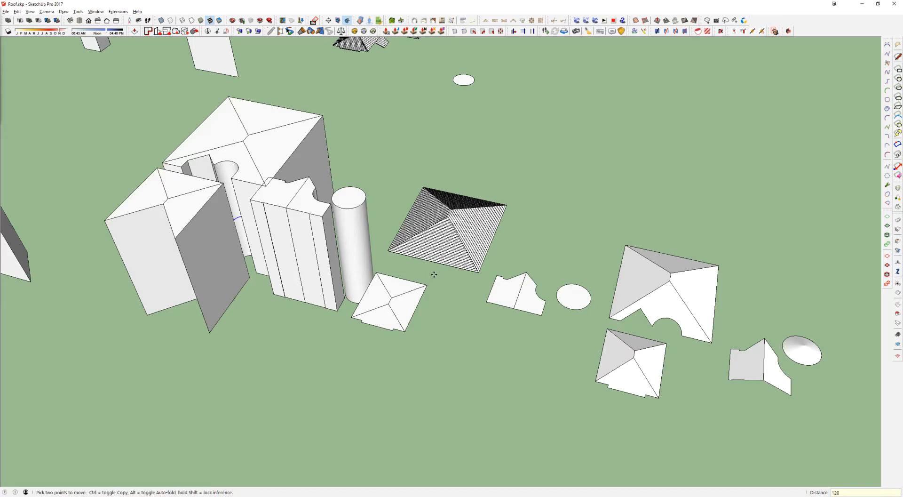
pyautogui.write('0')
pyautogui.press('Return')
pyautogui.click(458, 317)
pyautogui.press('Escape')
pyautogui.scroll(3, 445, 277)
pyautogui.moveTo(444, 263); pyautogui.dragTo(474, 203, button='middle')
pyautogui.press('Delete')
# Step: Copy the notched front face of the larger flat hip roof 1200 along the red axis
pyautogui.press('space')
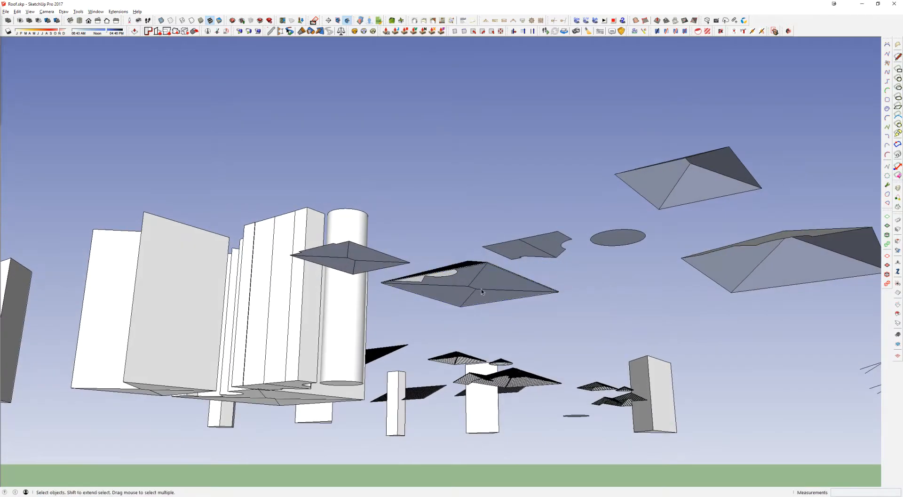
pyautogui.click(476, 283)
pyautogui.click(469, 310)
pyautogui.moveTo(470, 310); pyautogui.dragTo(474, 372, button='middle')
pyautogui.scroll(-4, 476, 288)
pyautogui.press('m')
pyautogui.press('ctrl')
pyautogui.click(480, 321)
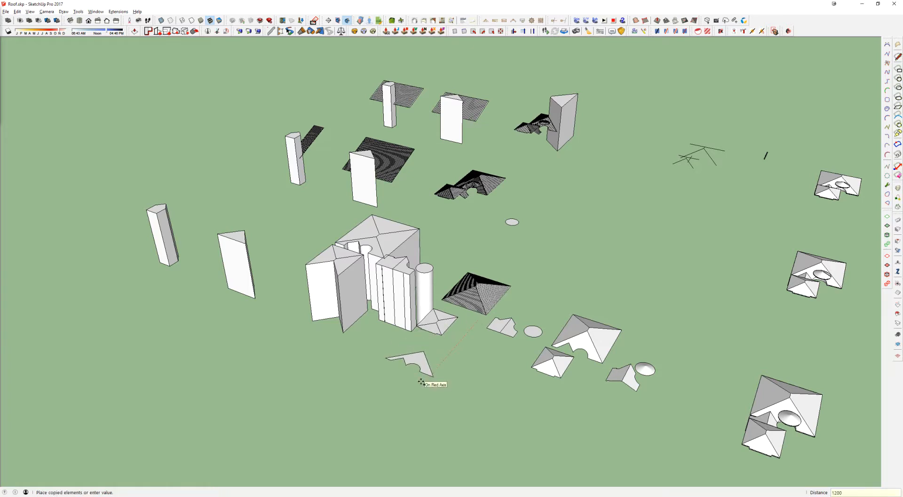
pyautogui.press('Return')
# Step: Draw lines around the open side of the copied face's angled notch and circular cutout to close them into one shape
pyautogui.scroll(10, 395, 365)
pyautogui.keyDown('shift'); pyautogui.moveTo(430, 374); pyautogui.dragTo(464, 225, button='middle'); pyautogui.keyUp('shift')
pyautogui.scroll(-1, 464, 225)
pyautogui.moveTo(522, 280); pyautogui.dragTo(472, 294)
pyautogui.press('l')
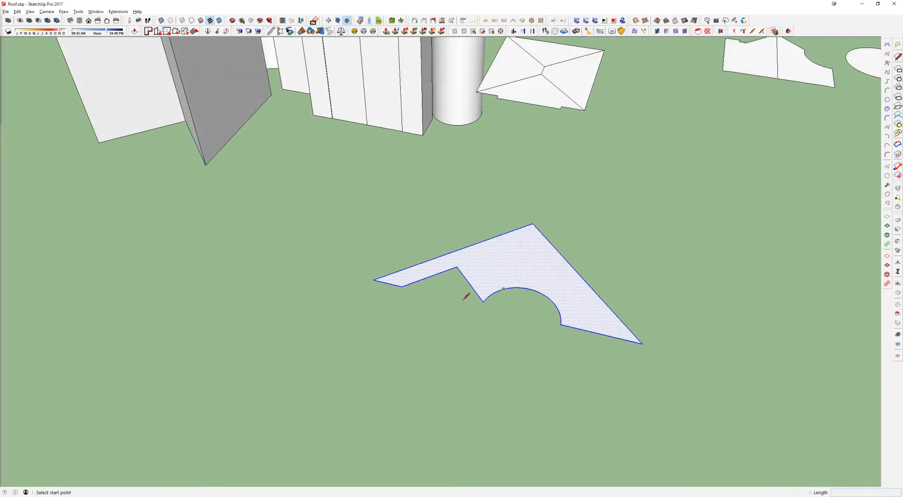
pyautogui.click(401, 286)
pyautogui.click(374, 341)
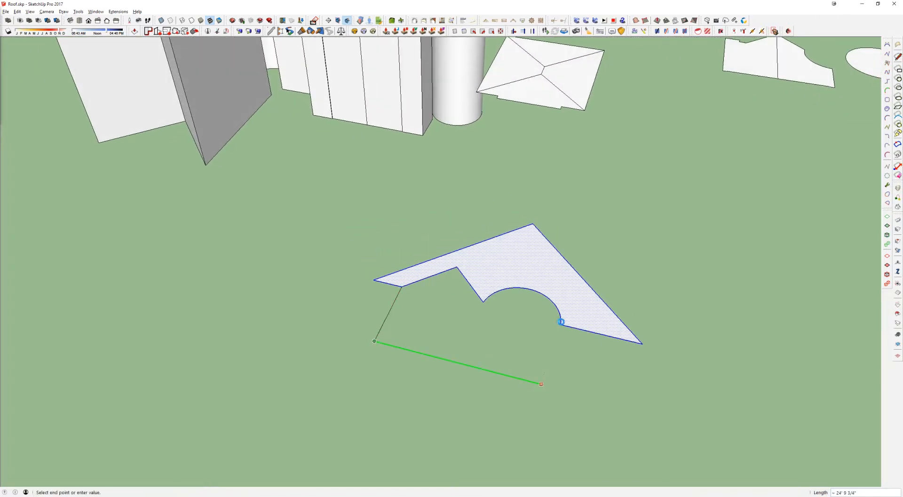
pyautogui.click(564, 323)
pyautogui.press('Escape')
pyautogui.click(561, 324)
pyautogui.click(540, 403)
pyautogui.press('Escape')
pyautogui.click(536, 383)
pyautogui.click(563, 390)
# Step: Delete the copied roof face and the stray line ends, keeping only the closed cutout shape
pyautogui.press('space')
pyautogui.tripleClick(505, 314)
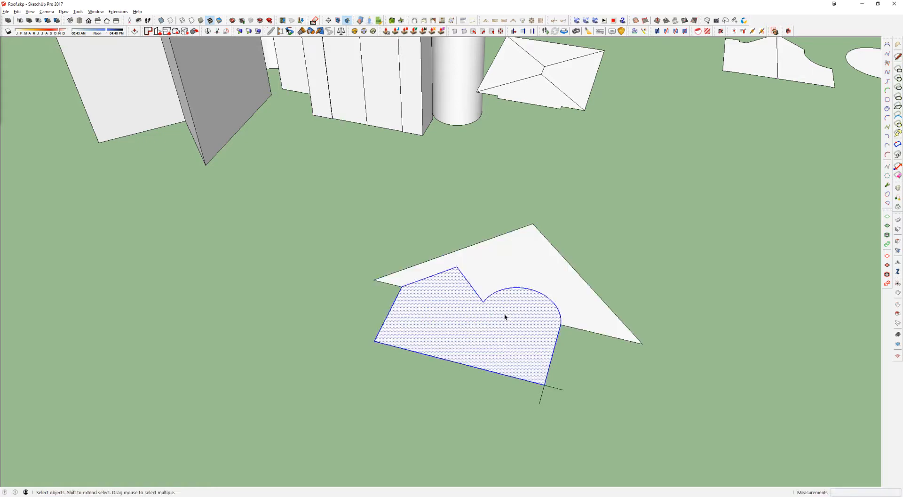
pyautogui.keyDown('shift'); pyautogui.doubleClick(495, 334); pyautogui.keyUp('shift')
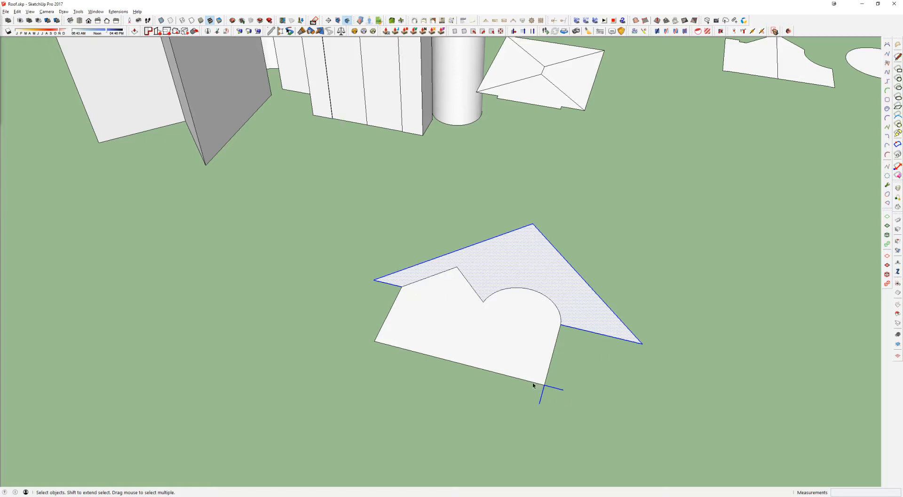
pyautogui.press('Delete')
# Step: Extrude the cutout shape into a tall block about 27' 3" high
pyautogui.scroll(-3, 513, 327)
pyautogui.press('p')
pyautogui.moveTo(513, 329); pyautogui.dragTo(465, 393)
pyautogui.click(448, 322)
pyautogui.scroll(-2, 429, 212)
pyautogui.click(392, 185)
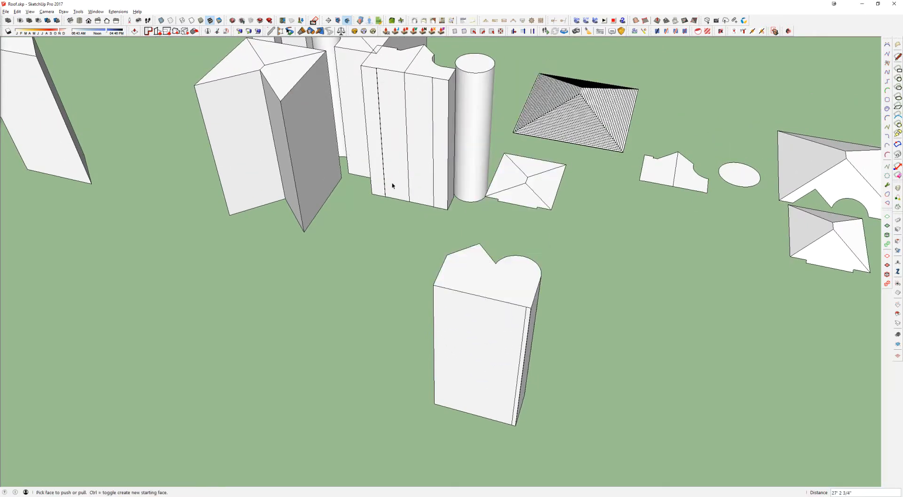
# Step: Group the extruded cutout block and move it 2400 along the red axis
pyautogui.press('space')
pyautogui.tripleClick(464, 267)
pyautogui.hotkey('ctrl', 'g')
pyautogui.press('m')
pyautogui.click(578, 387)
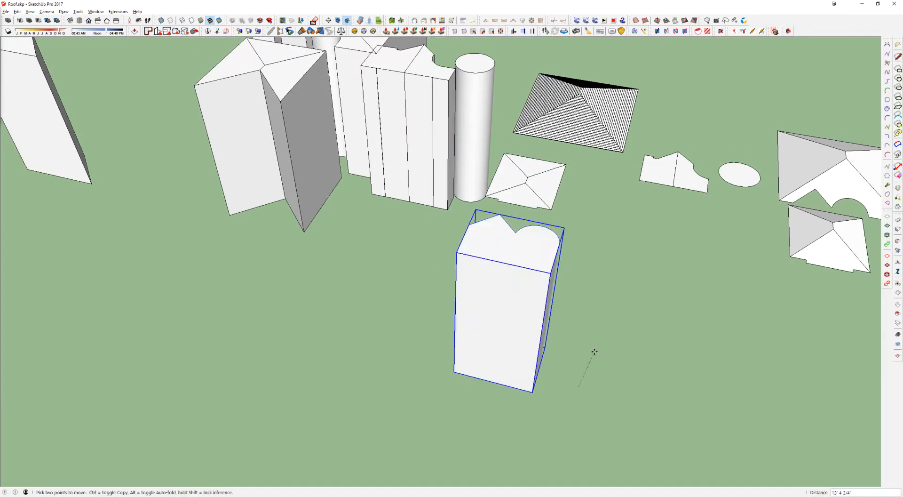
pyautogui.write('2400')
pyautogui.press('Return')
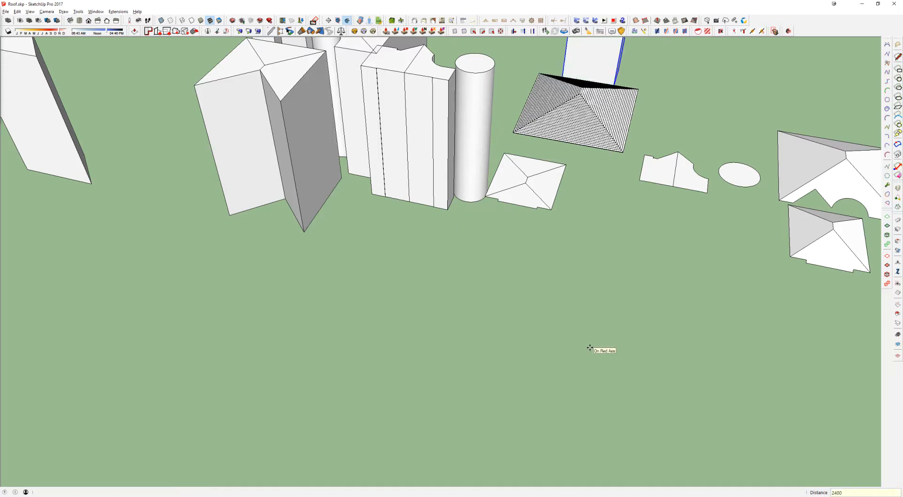
# Step: Move the cutout block 1200 back along the red axis so it cuts through the stepped roof
pyautogui.moveTo(641, 205); pyautogui.dragTo(606, 383, button='middle')
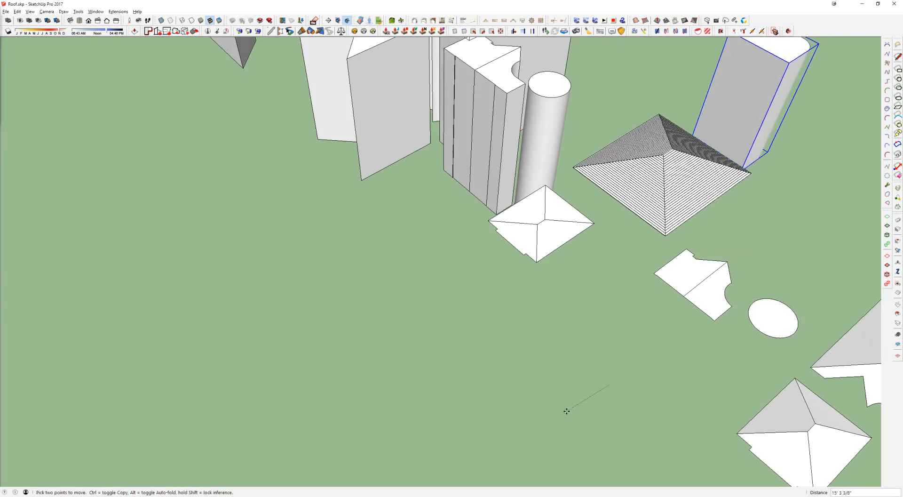
pyautogui.write('1200')
pyautogui.press('Return')
pyautogui.press('space')
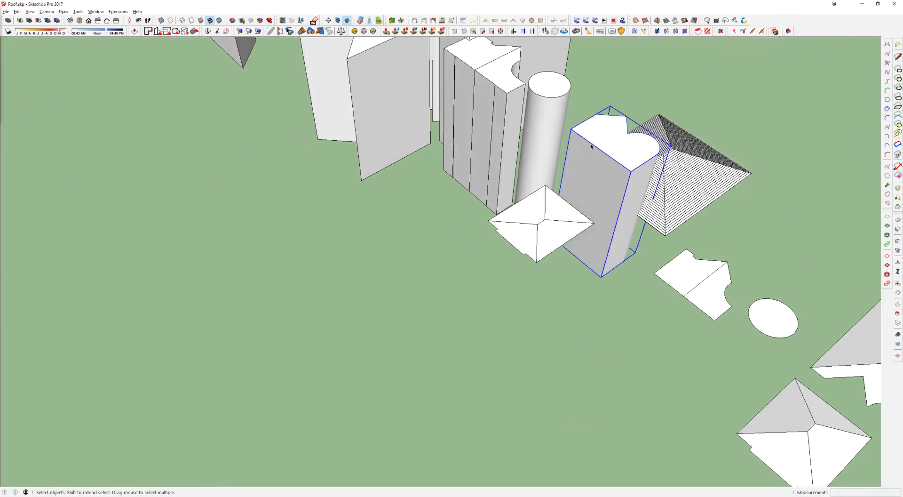
# Step: Try to subtract the cutout block from the large stepped hip roof
pyautogui.keyDown('shift'); pyautogui.click(706, 190); pyautogui.keyUp('shift')
pyautogui.click(577, 139)
pyautogui.hotkey('shift', 's')
pyautogui.press('space')
# Step: Open the stepped roof group, select all its geometry and inspect the ridge in X-ray view for internal faces and gaps
pyautogui.click(698, 172)
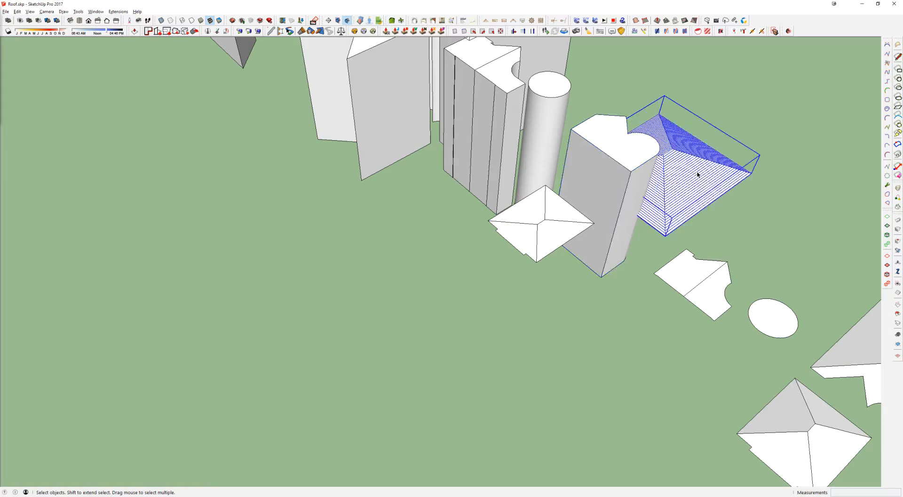
pyautogui.scroll(3, 682, 172)
pyautogui.tripleClick(682, 172)
pyautogui.scroll(6, 644, 146)
pyautogui.press('e')
pyautogui.scroll(8, 631, 150)
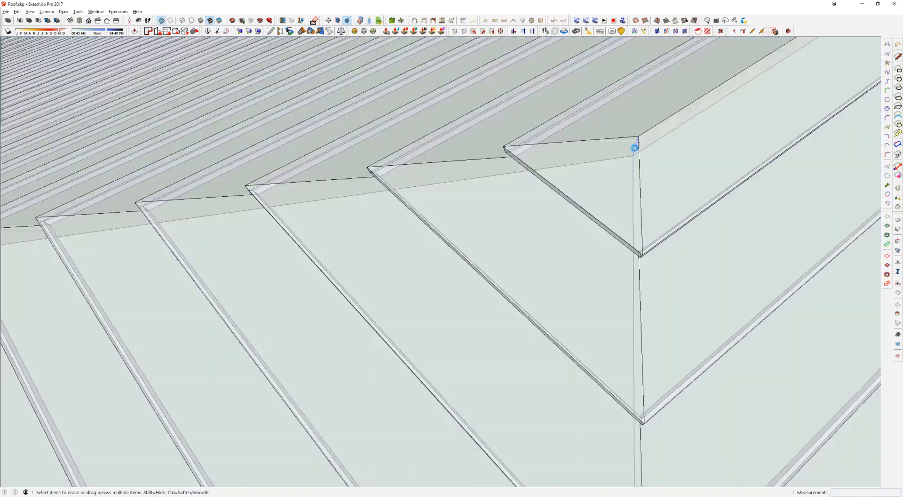
pyautogui.scroll(-4, 635, 147)
pyautogui.moveTo(673, 161); pyautogui.dragTo(518, 188, button='middle')
pyautogui.press('x')
pyautogui.scroll(6, 591, 136)
pyautogui.scroll(3, 640, 133)
pyautogui.moveTo(641, 163); pyautogui.dragTo(449, 188, button='middle')
pyautogui.press('x')
pyautogui.moveTo(615, 397)
pyautogui.mouseDown(button='middle')
pyautogui.moveTo(555, 239)
pyautogui.moveTo(571, 246)
pyautogui.mouseUp(button='middle')
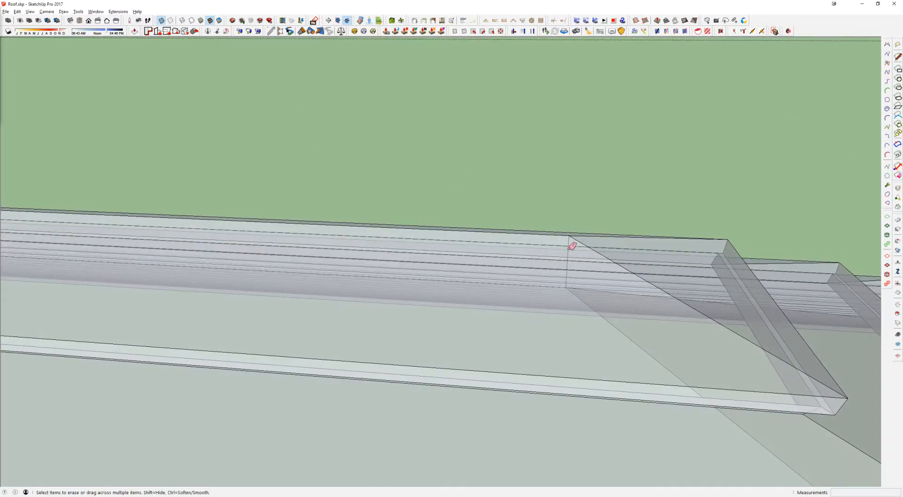
# Step: Turn off X-ray and remove the front top face at the roof's ridge to expose the inside
pyautogui.press('space')
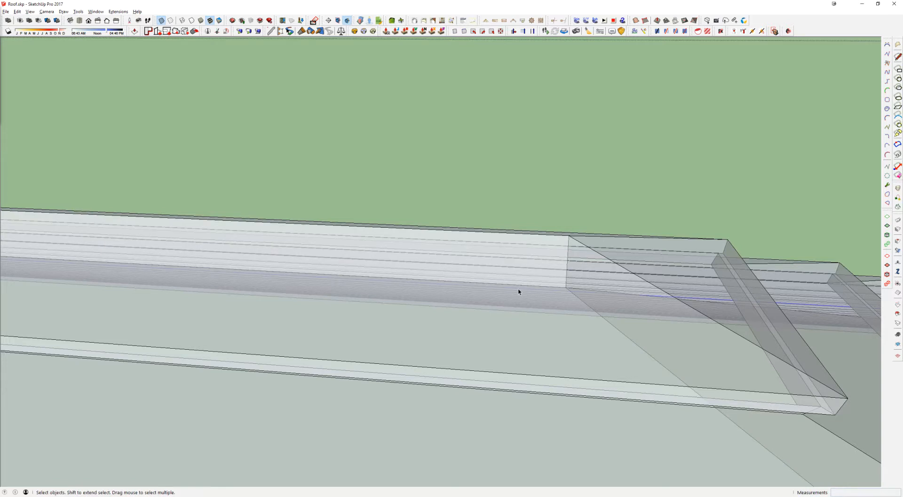
pyautogui.press('x')
pyautogui.click(542, 337)
pyautogui.rightClick(541, 338)
pyautogui.click(564, 175)
pyautogui.moveTo(564, 175); pyautogui.dragTo(363, 167, button='middle')
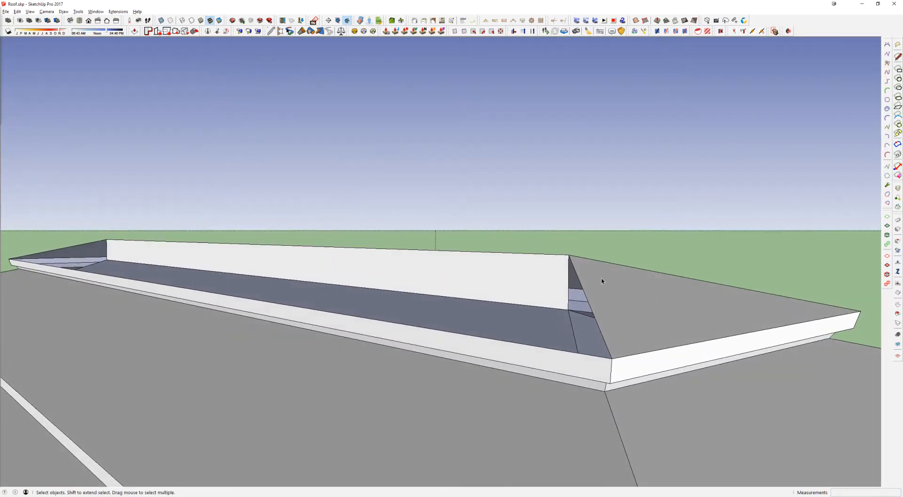
# Step: Erase the internal vertical wall enclosed under the stepped roof's ridge
pyautogui.press('e')
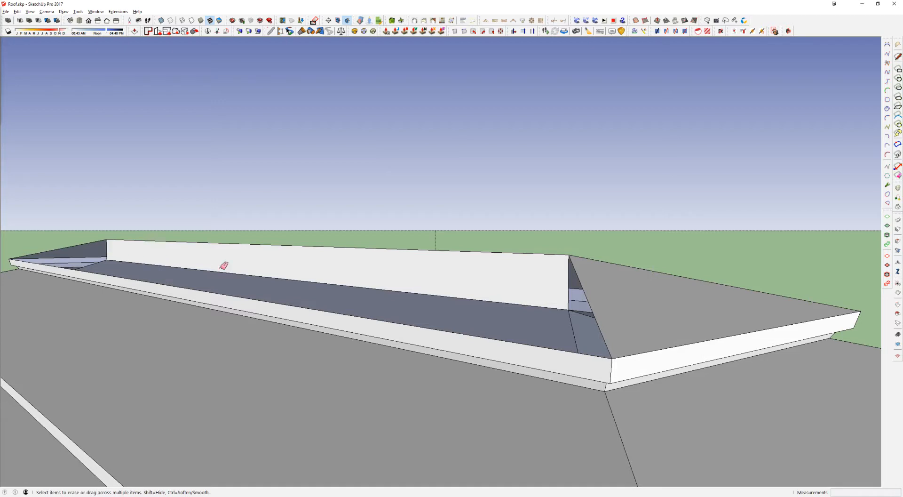
pyautogui.click(567, 274)
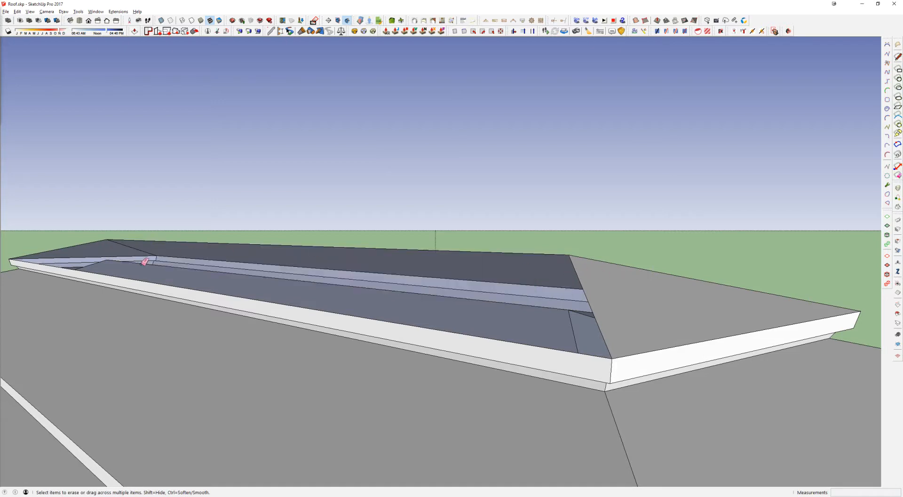
pyautogui.moveTo(143, 260); pyautogui.dragTo(256, 374, button='middle')
pyautogui.scroll(-5, 544, 322)
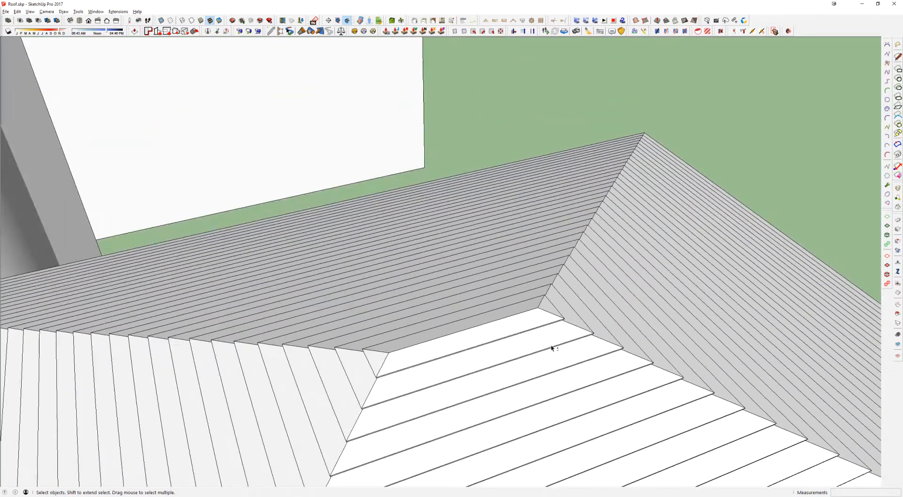
pyautogui.moveTo(552, 347); pyautogui.dragTo(696, 161, button='middle')
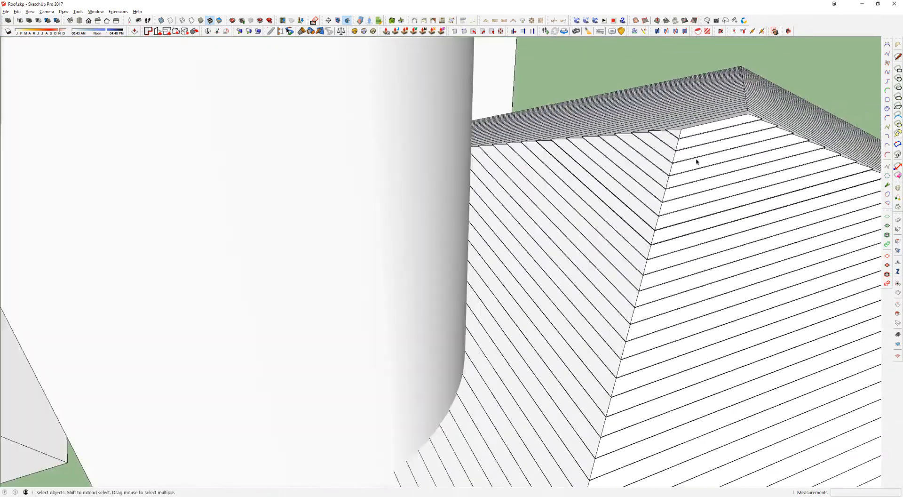
# Step: Subtract the cutout block from the large stepped hip roof to give it the notched outline
pyautogui.scroll(-3, 696, 161)
pyautogui.scroll(-3, 450, 218)
pyautogui.click(450, 221)
pyautogui.click(38, 20)
pyautogui.click(584, 244)
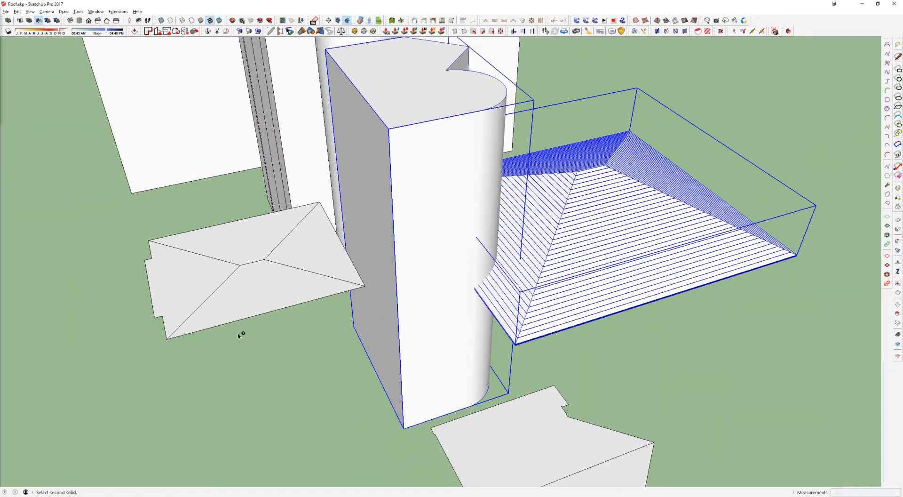
pyautogui.moveTo(459, 243); pyautogui.dragTo(533, 129, button='middle')
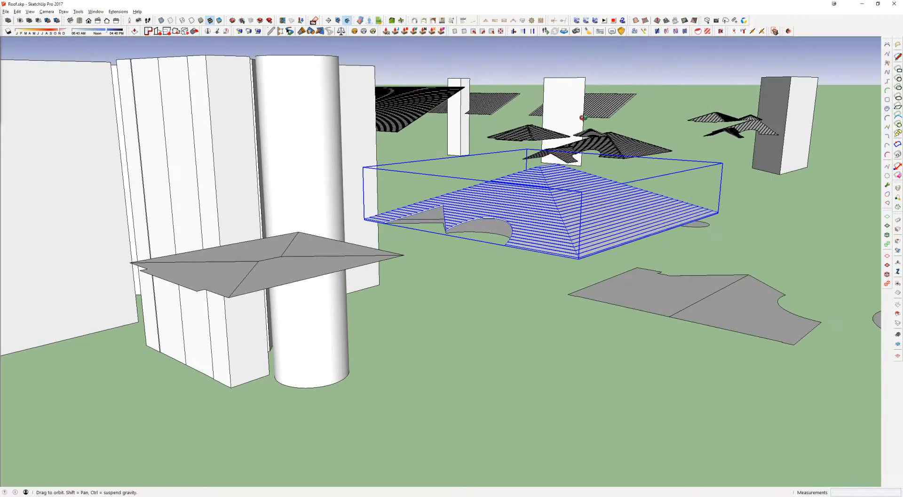
# Step: Open the cut stepped roof group, select all its geometry and inspect the notched edges, then close the group
pyautogui.scroll(3, 500, 225)
pyautogui.press('space')
pyautogui.click(480, 234)
pyautogui.tripleClick(504, 209)
pyautogui.moveTo(565, 229)
pyautogui.mouseDown(button='middle')
pyautogui.moveTo(521, 112)
pyautogui.moveTo(470, 101)
pyautogui.moveTo(520, 207)
pyautogui.mouseUp(button='middle')
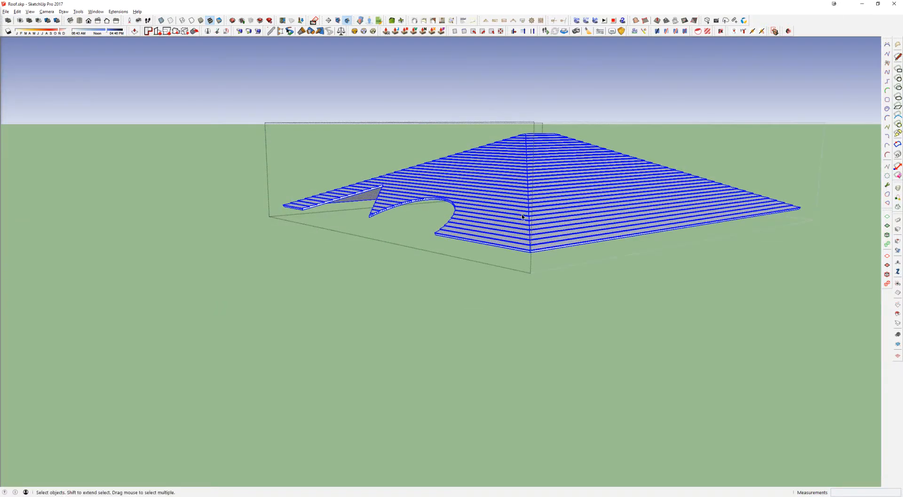
pyautogui.scroll(3, 550, 264)
pyautogui.scroll(2, 429, 223)
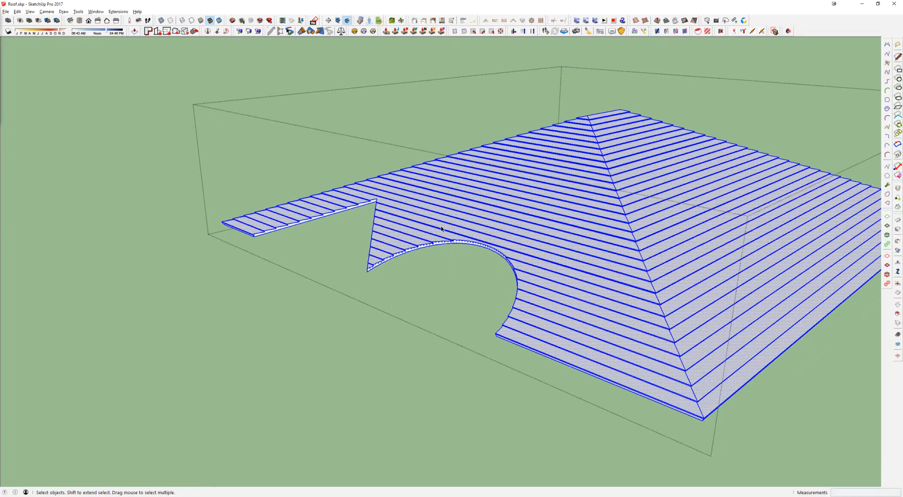
pyautogui.press('Escape')
pyautogui.scroll(-3, 463, 231)
pyautogui.scroll(-3, 495, 245)
pyautogui.moveTo(497, 184); pyautogui.dragTo(512, 216, button='middle')
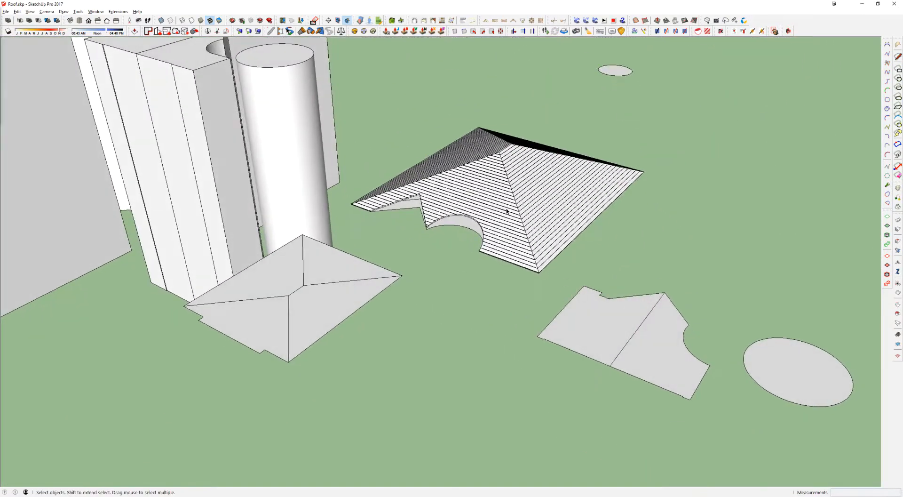
# Step: Survey the cut stepped roof and the neighbouring roof stages with their cutting blocks and ribbed metal panels
pyautogui.scroll(-4, 507, 210)
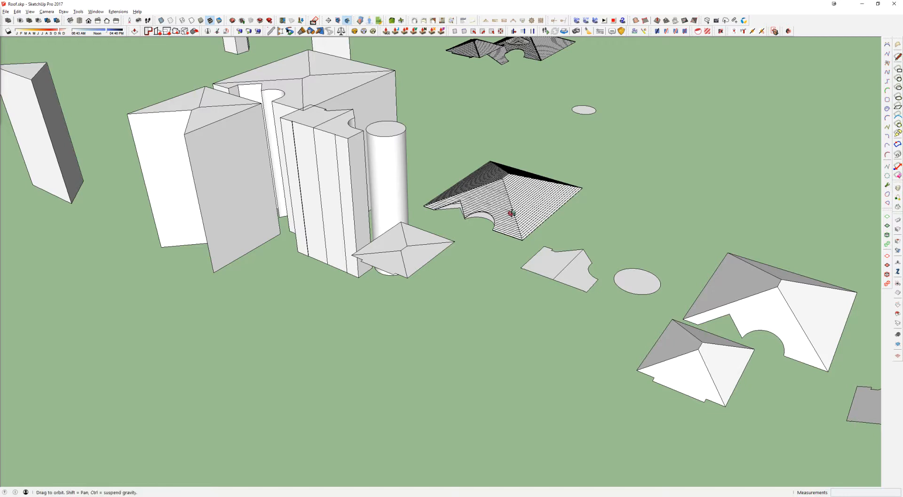
pyautogui.scroll(-4, 508, 212)
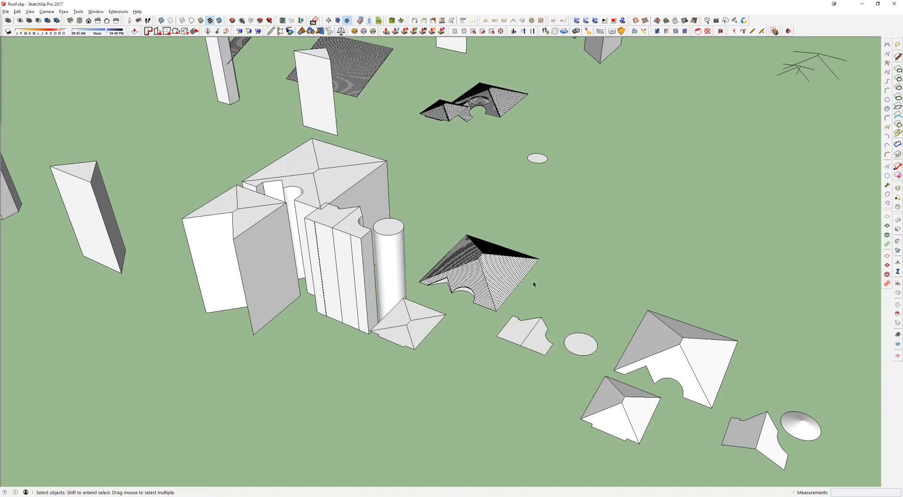
pyautogui.scroll(1, 507, 275)
pyautogui.click(500, 277)
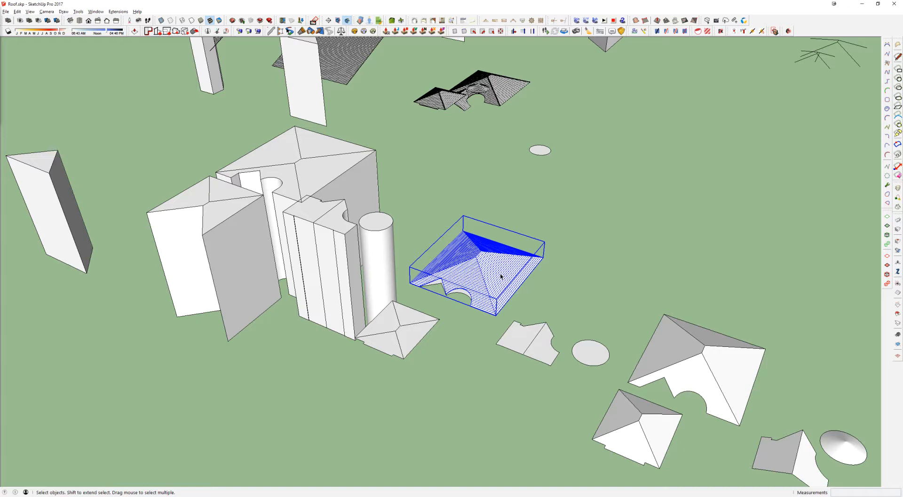
pyautogui.scroll(-1, 501, 277)
pyautogui.moveTo(501, 277)
pyautogui.keyDown('shift'); pyautogui.mouseDown(button='middle')
pyautogui.moveTo(441, 417)
pyautogui.moveTo(399, 463)
pyautogui.mouseUp(button='middle'); pyautogui.keyUp('shift')
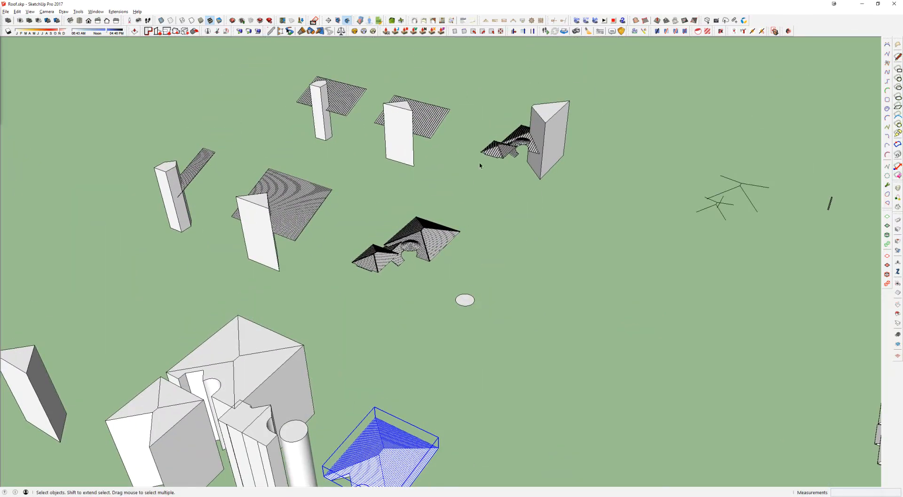
pyautogui.scroll(3, 517, 118)
pyautogui.moveTo(570, 123); pyautogui.dragTo(273, 89, button='middle')
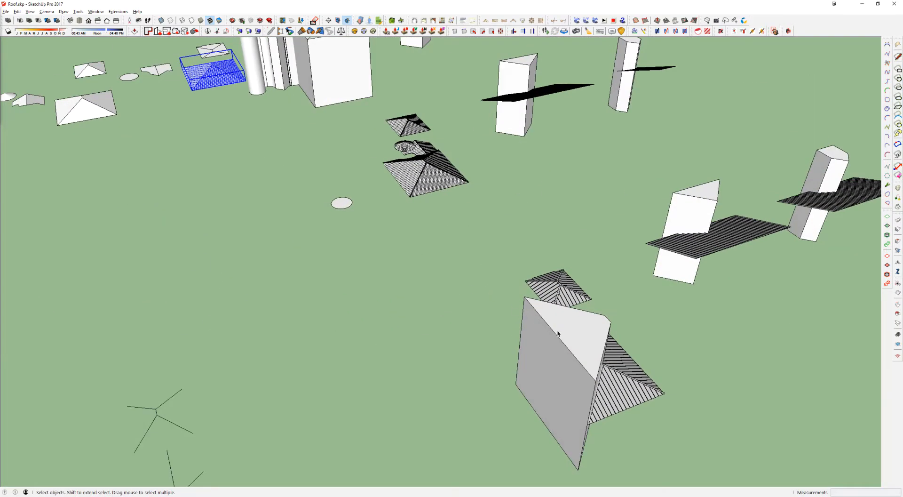
pyautogui.scroll(-3, 548, 326)
pyautogui.keyDown('shift'); pyautogui.moveTo(273, 445); pyautogui.dragTo(289, 241, button='middle'); pyautogui.keyUp('shift')
pyautogui.keyDown('shift'); pyautogui.moveTo(14, 351); pyautogui.dragTo(324, 237, button='middle'); pyautogui.keyUp('shift')
pyautogui.scroll(2, 303, 242)
# Step: Copy the ribbed metal roof panel from its lower corner onto the eave corner of the large plain hip roof
pyautogui.click(285, 235)
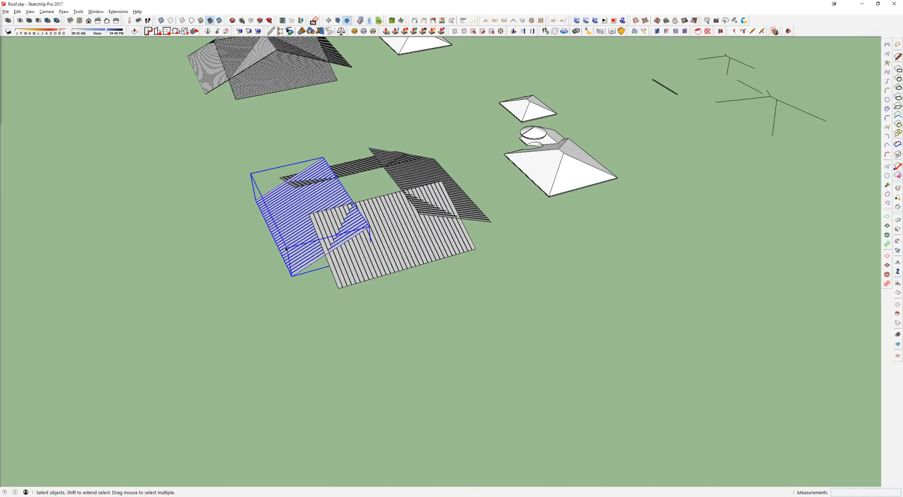
pyautogui.scroll(10, 290, 275)
pyautogui.moveTo(292, 283); pyautogui.dragTo(352, 256, button='middle')
pyautogui.press('m')
pyautogui.scroll(8, 360, 293)
pyautogui.scroll(-4, 367, 299)
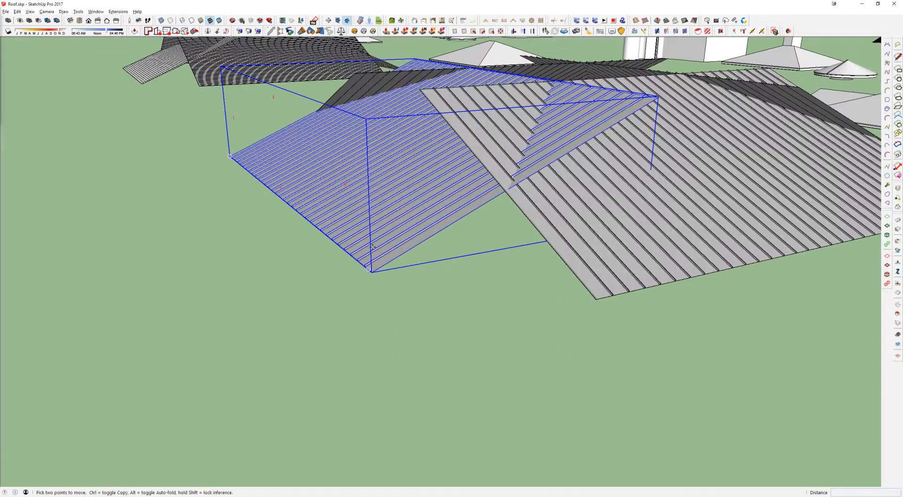
pyautogui.scroll(4, 369, 294)
pyautogui.scroll(1, 370, 317)
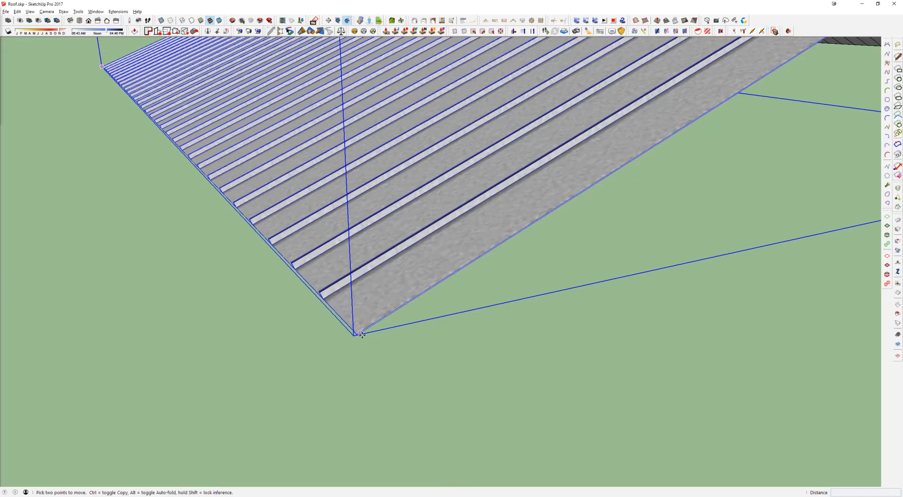
pyautogui.click(356, 335)
pyautogui.press('ctrl')
pyautogui.scroll(-10, 357, 335)
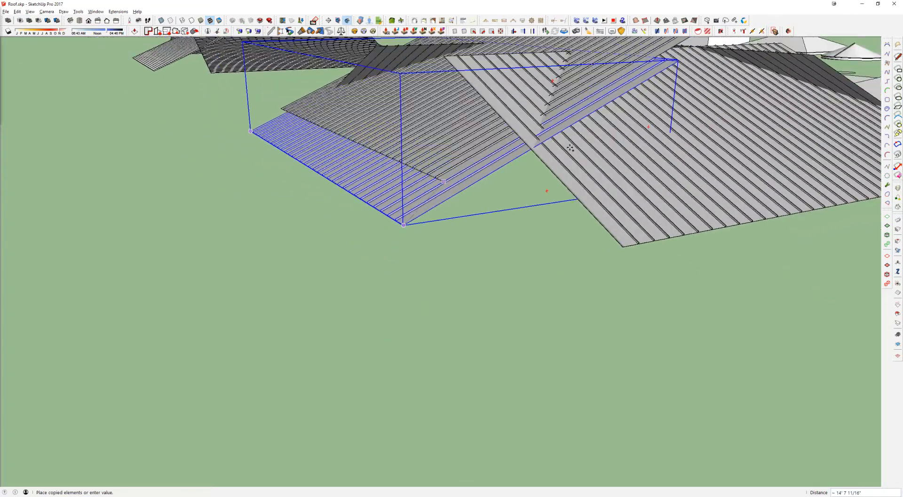
pyautogui.scroll(10, 636, 328)
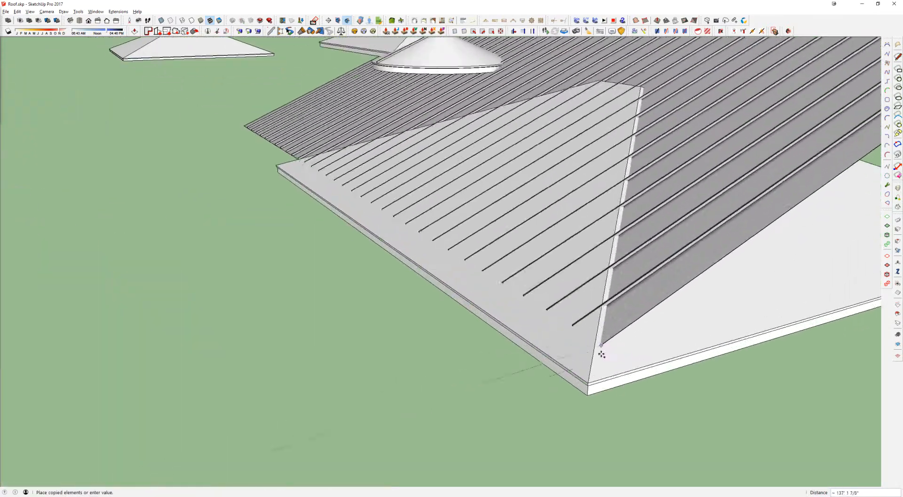
pyautogui.click(498, 327)
# Step: Move the copied ribbed panel about 5' 8" along the hip roof's eave so it extends past the corner
pyautogui.moveTo(491, 280); pyautogui.dragTo(564, 303, button='middle')
pyautogui.scroll(-7, 428, 212)
pyautogui.click(371, 292)
pyautogui.click(429, 290)
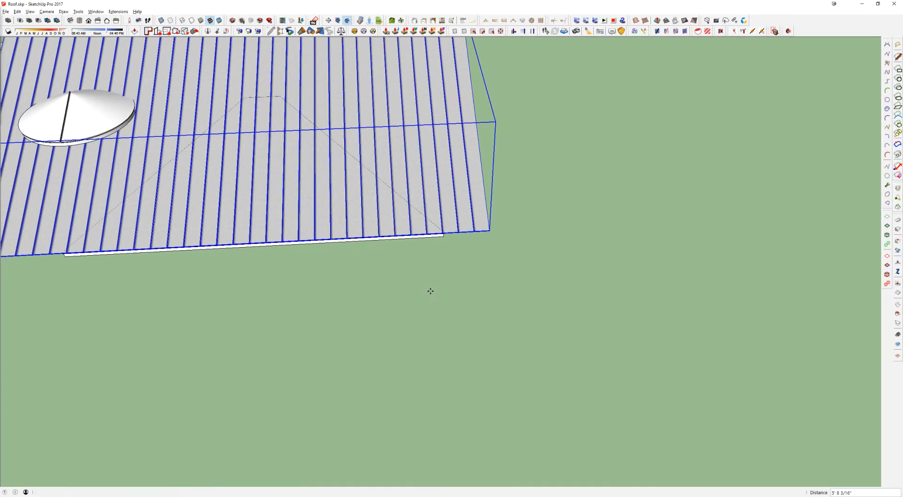
# Step: Move the copied ribbed panel by 4200
pyautogui.scroll(-5, 382, 174)
pyautogui.moveTo(381, 174); pyautogui.dragTo(327, 315, button='middle')
pyautogui.scroll(-3, 395, 254)
pyautogui.click(466, 332)
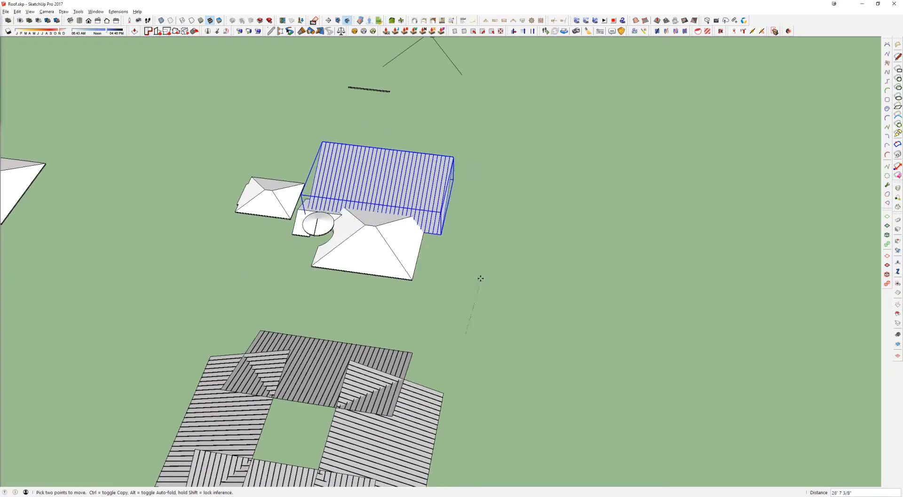
pyautogui.write('4200')
pyautogui.press('Return')
# Step: Select the cutting block that overlaps the large ribbed panel of the assembled metal roof
pyautogui.moveTo(324, 292); pyautogui.dragTo(126, 170, button='middle')
pyautogui.press('space')
pyautogui.scroll(4, 566, 124)
pyautogui.scroll(3, 379, 163)
pyautogui.keyDown('shift'); pyautogui.moveTo(371, 167); pyautogui.dragTo(238, 133, button='middle'); pyautogui.keyUp('shift')
pyautogui.click(431, 120)
pyautogui.moveTo(413, 135); pyautogui.dragTo(413, 97, button='middle')
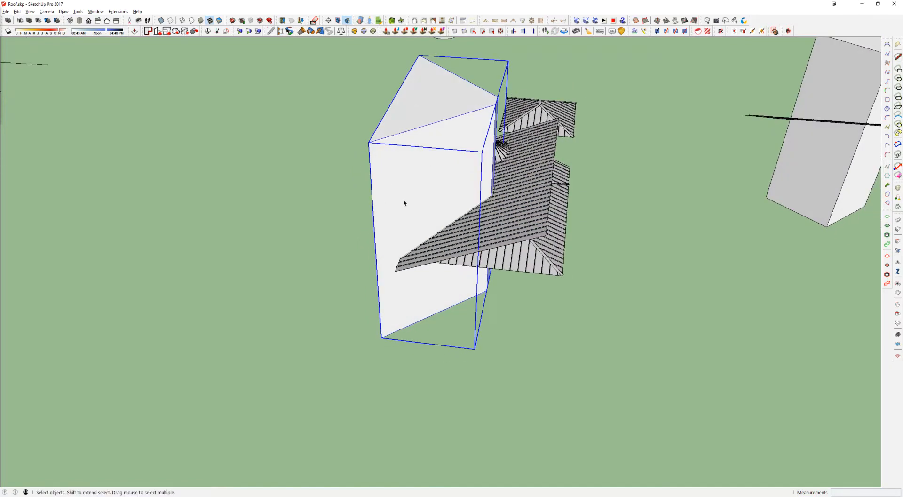
pyautogui.moveTo(403, 203); pyautogui.dragTo(420, 201, button='middle')
# Step: Try to subtract the cutting block from the large ribbed panel
pyautogui.hotkey('shift', 's')
pyautogui.click(542, 203)
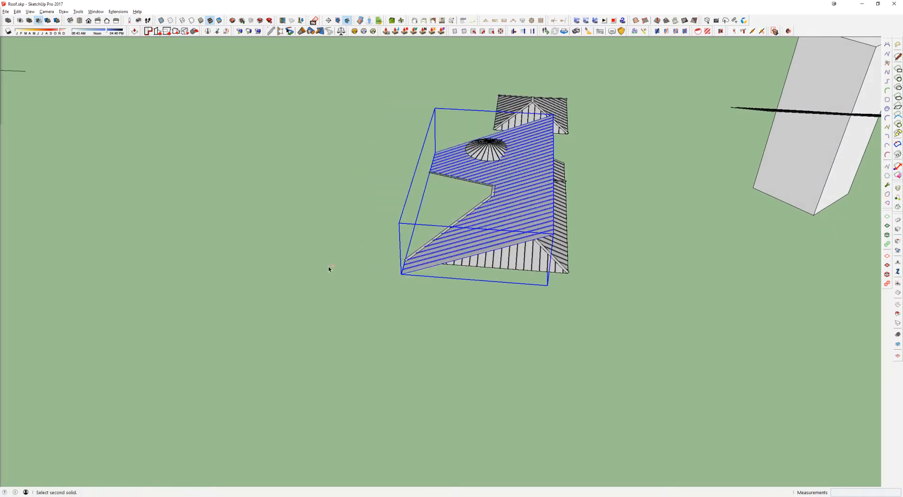
pyautogui.hotkey('ctrl', 'z')
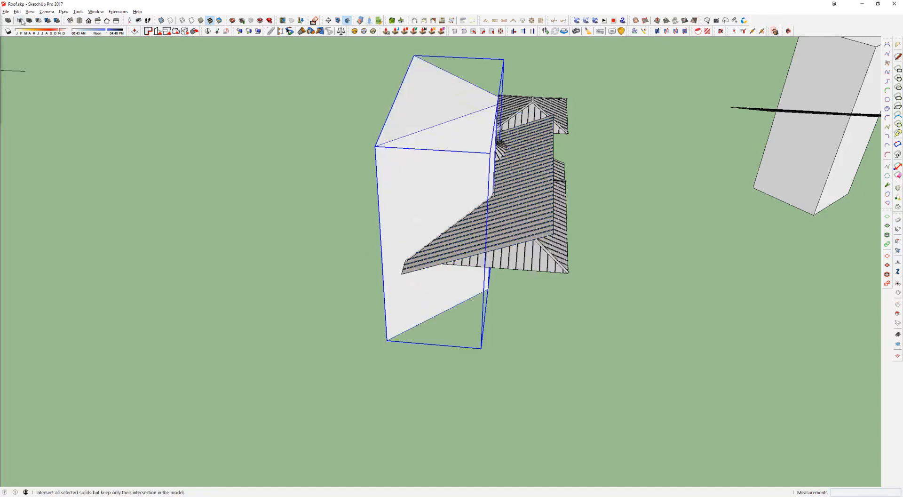
# Step: Intersect the cutting block with the large ribbed panel, keeping only the part inside the hip outline
pyautogui.click(520, 202)
pyautogui.scroll(3, 498, 214)
pyautogui.moveTo(527, 200); pyautogui.dragTo(182, 235, button='middle')
pyautogui.scroll(5, 536, 263)
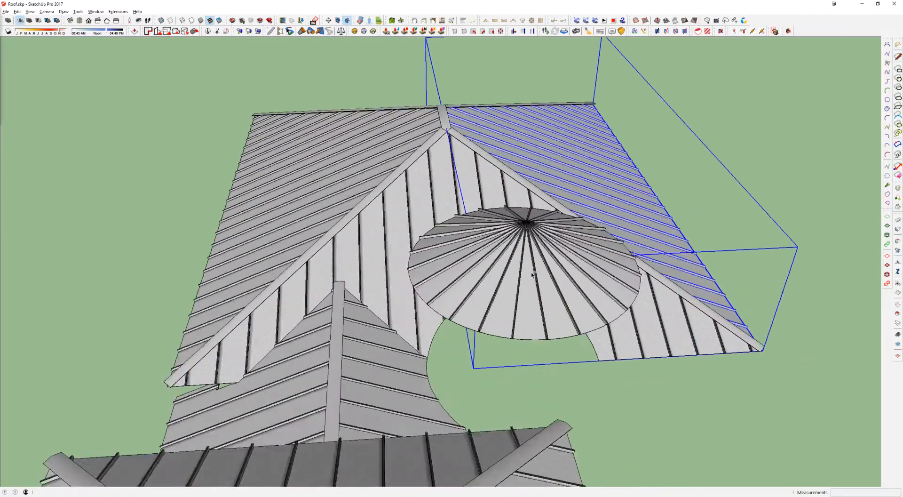
# Step: Examine the ribbed cone roof, then the plain cone roof carrying a single rib
pyautogui.press('space')
pyautogui.click(512, 284)
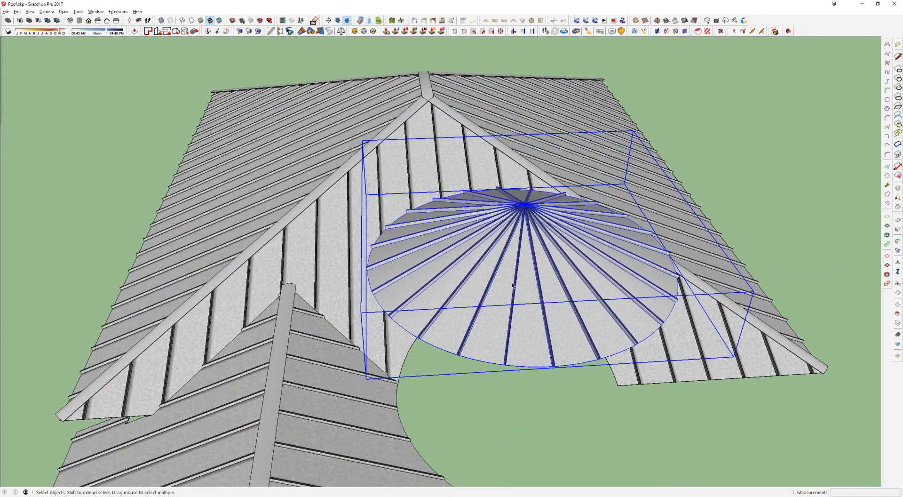
pyautogui.scroll(-10, 512, 284)
pyautogui.keyDown('shift'); pyautogui.moveTo(642, 209); pyautogui.dragTo(379, 192, button='middle'); pyautogui.keyUp('shift')
pyautogui.scroll(1, 545, 160)
pyautogui.hotkey('ctrl', 'shift', 'w')
pyautogui.moveTo(548, 160); pyautogui.dragTo(605, 199)
# Step: Open the single rib's group on the plain cone and select the thin strip at the base of the rib
pyautogui.scroll(-2, 288, 157)
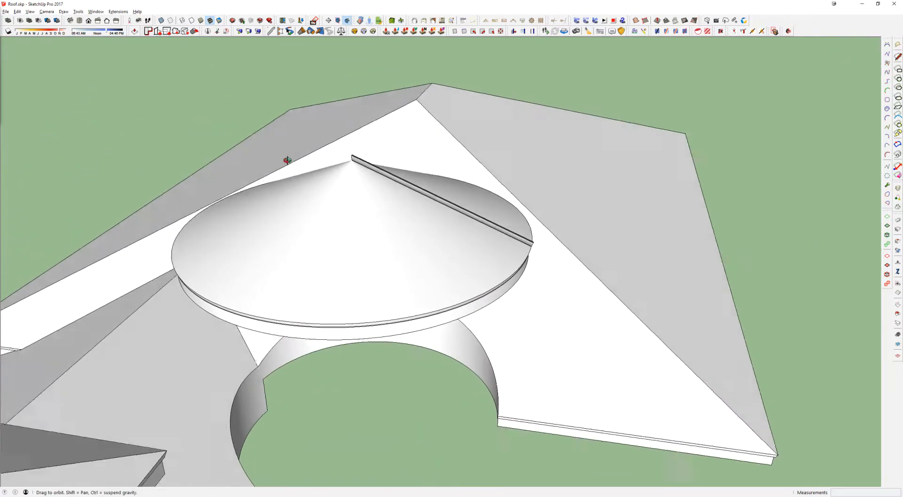
pyautogui.scroll(5, 353, 141)
pyautogui.click(337, 118)
pyautogui.doubleClick(337, 118)
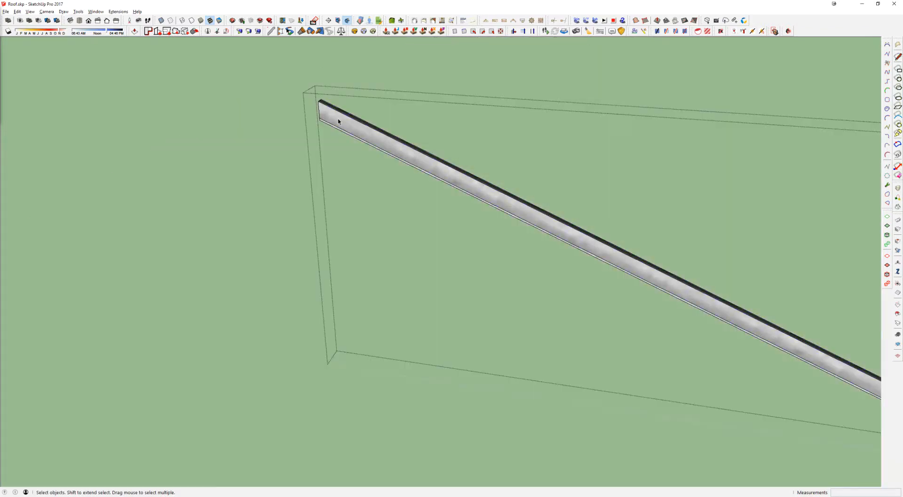
pyautogui.moveTo(342, 124); pyautogui.dragTo(536, 155, button='middle')
pyautogui.scroll(3, 399, 164)
pyautogui.scroll(2, 381, 179)
pyautogui.click(366, 193)
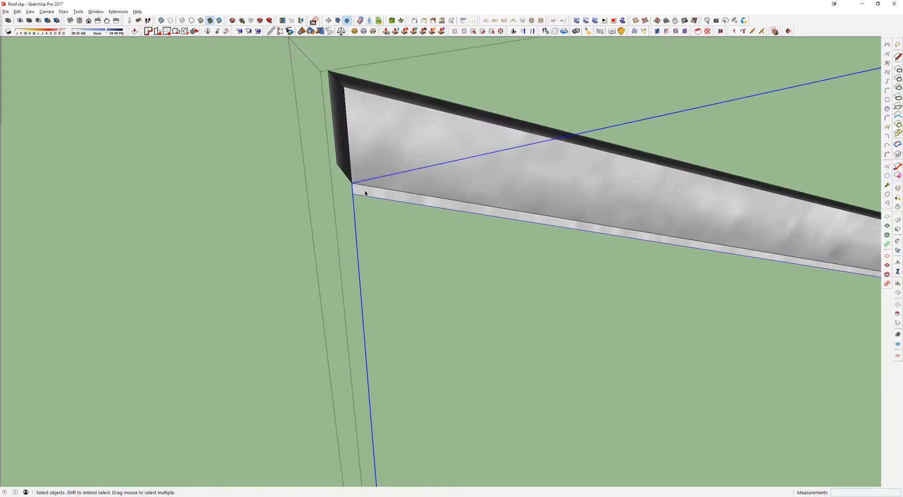
pyautogui.press('l')
pyautogui.click(351, 183)
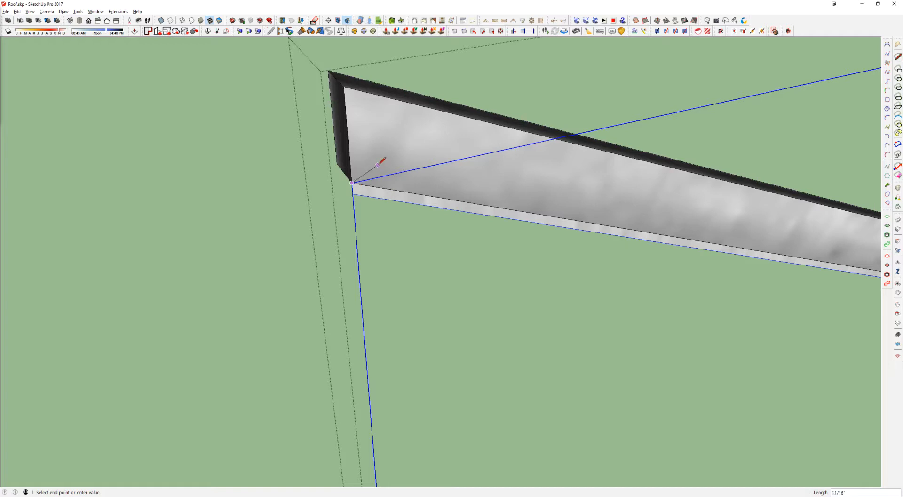
pyautogui.moveTo(430, 162); pyautogui.dragTo(379, 157, button='middle')
pyautogui.press('space')
# Step: Inspect the rib's two parts by selecting the raised rib and opening the thin base strip beneath it
pyautogui.click(324, 108)
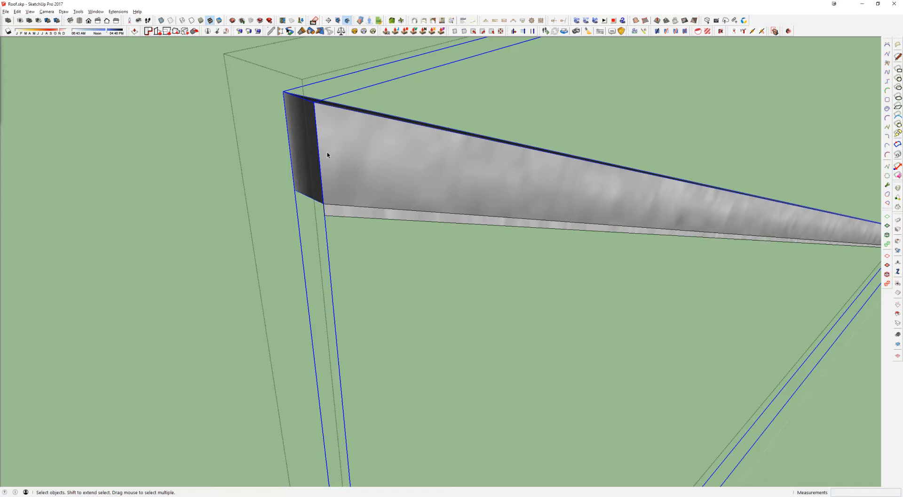
pyautogui.moveTo(333, 155); pyautogui.dragTo(347, 200, button='middle')
pyautogui.click(344, 214)
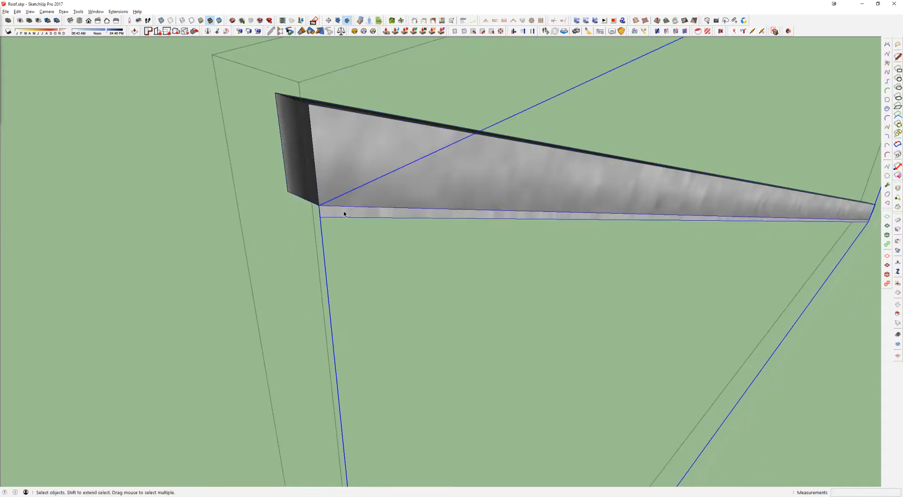
pyautogui.doubleClick(343, 213)
pyautogui.scroll(-2, 343, 213)
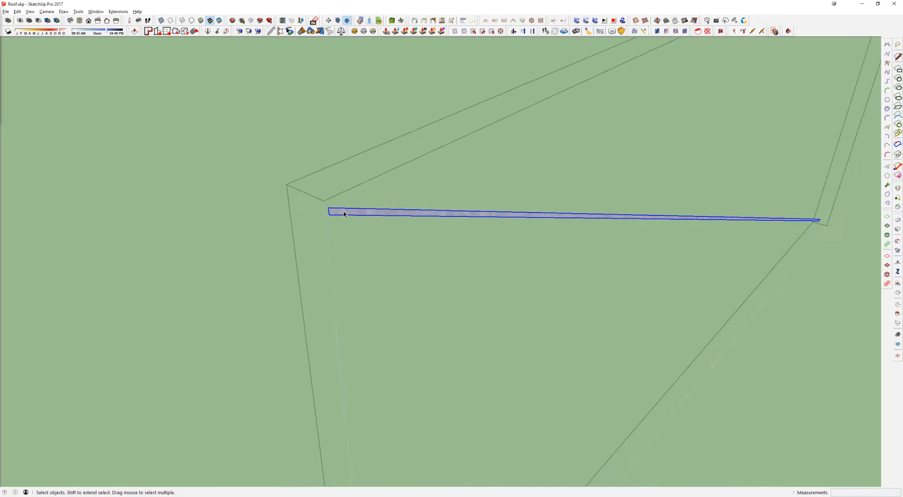
pyautogui.moveTo(383, 214); pyautogui.dragTo(258, 244, button='middle')
pyautogui.click(266, 230)
pyautogui.scroll(-5, 408, 192)
pyautogui.press('Escape')
# Step: Return to the assembled ribbed roof, open the cone's metal sheet surface and inspect its rim and underside
pyautogui.scroll(-3, 409, 194)
pyautogui.moveTo(409, 194); pyautogui.dragTo(695, 176, button='middle')
pyautogui.scroll(-4, 695, 177)
pyautogui.keyDown('shift'); pyautogui.moveTo(376, 163); pyautogui.dragTo(835, 163, button='middle'); pyautogui.keyUp('shift')
pyautogui.keyDown('shift'); pyautogui.moveTo(43, 161); pyautogui.dragTo(221, 163, button='middle'); pyautogui.keyUp('shift')
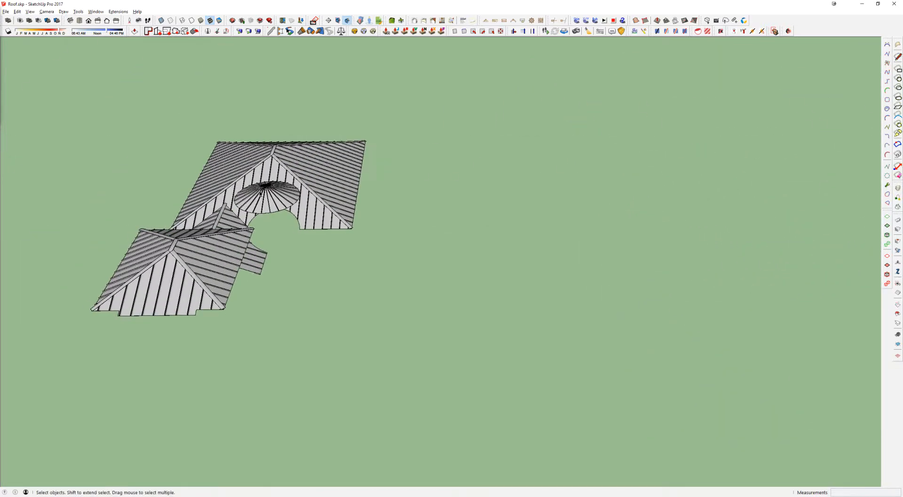
pyautogui.scroll(8, 298, 211)
pyautogui.click(295, 263)
pyautogui.scroll(2, 294, 264)
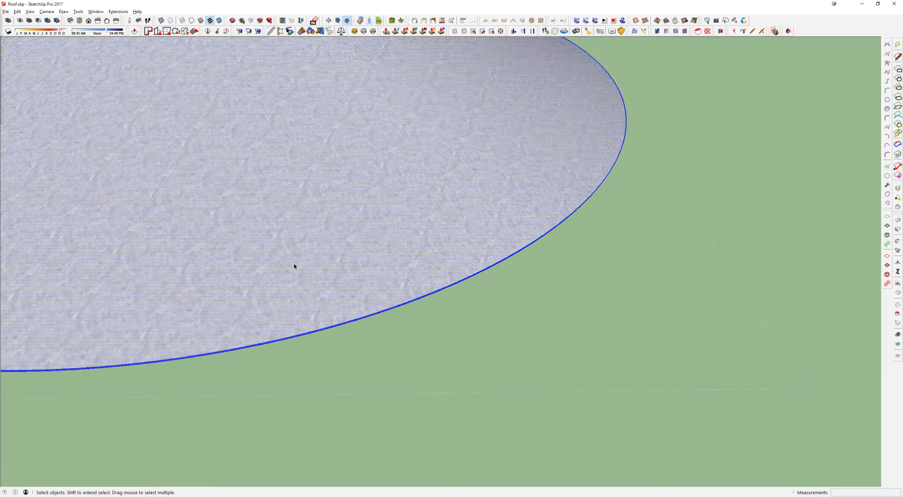
pyautogui.scroll(-3, 294, 267)
pyautogui.moveTo(336, 209); pyautogui.dragTo(581, 134, button='middle')
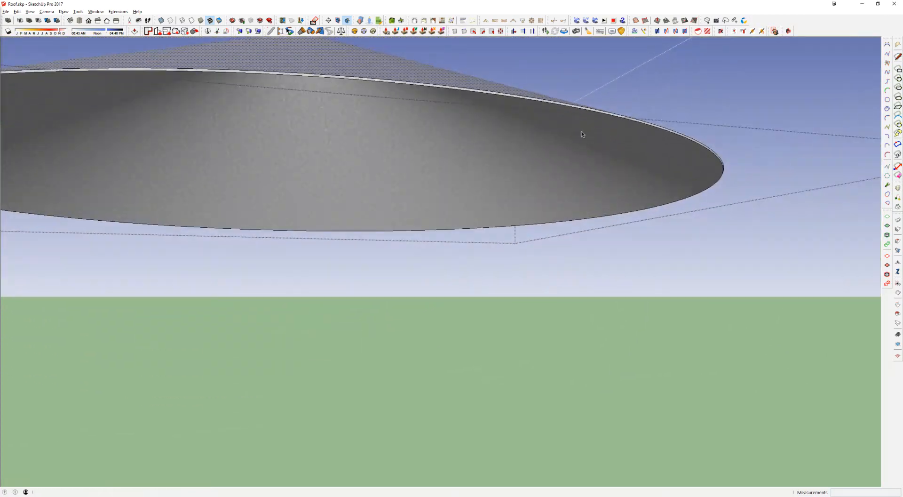
# Step: Examine the assembled ribbed cone roof from several angles, selecting a single rib and the metal sheet surface beneath the ribs
pyautogui.moveTo(266, 71); pyautogui.dragTo(368, 173, button='middle')
pyautogui.scroll(-6, 397, 252)
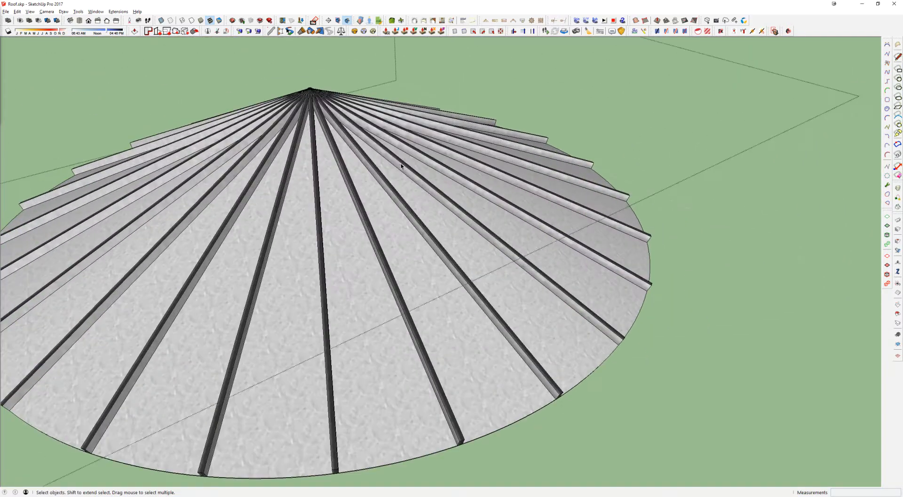
pyautogui.click(399, 162)
pyautogui.moveTo(400, 162); pyautogui.dragTo(297, 109, button='middle')
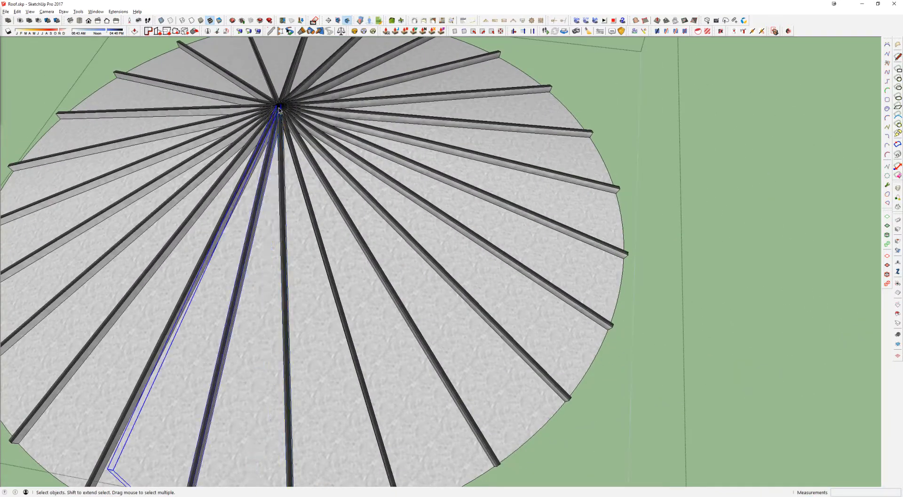
pyautogui.scroll(-4, 409, 229)
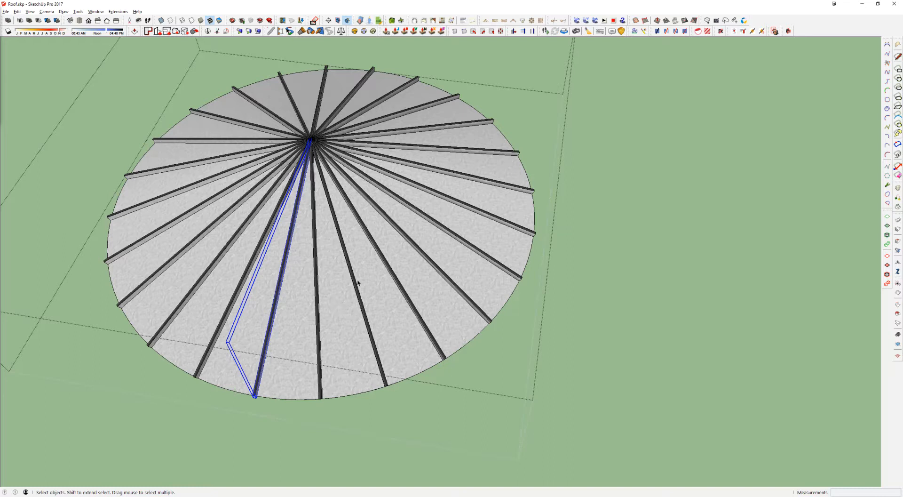
pyautogui.moveTo(329, 147); pyautogui.dragTo(297, 94, button='middle')
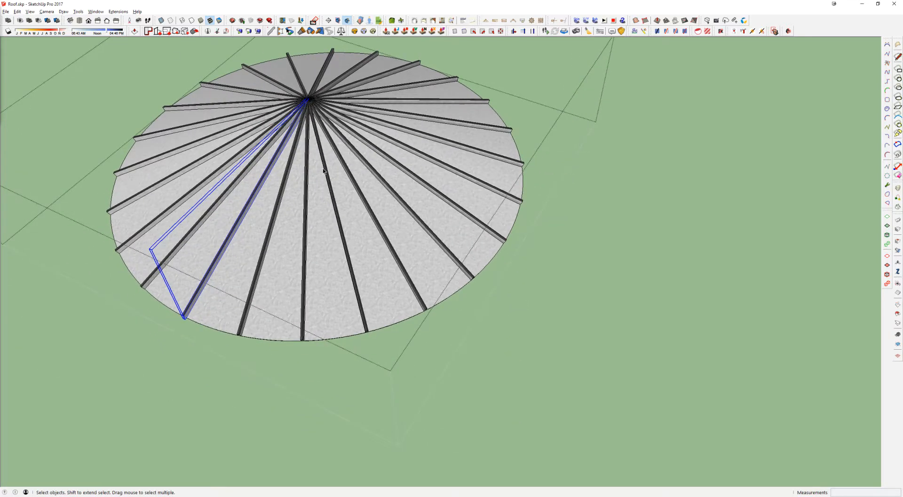
pyautogui.moveTo(323, 180); pyautogui.dragTo(381, 164, button='middle')
pyautogui.click(383, 136)
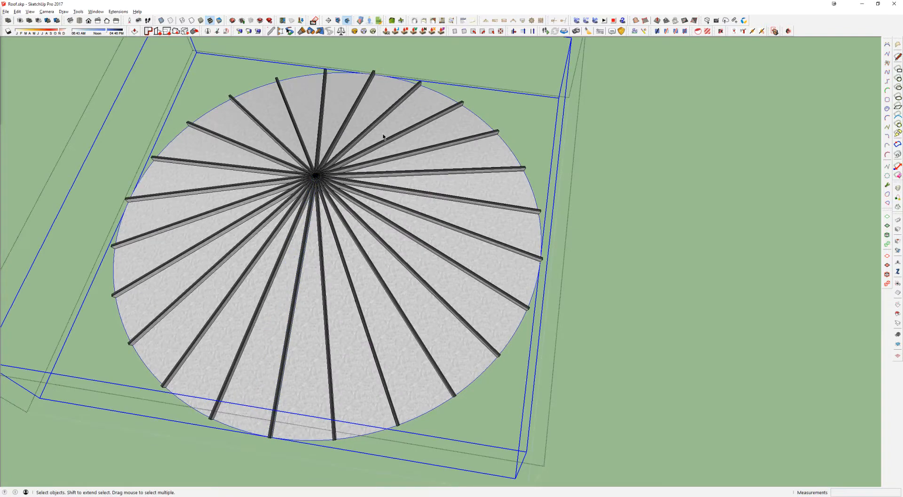
pyautogui.scroll(-5, 413, 137)
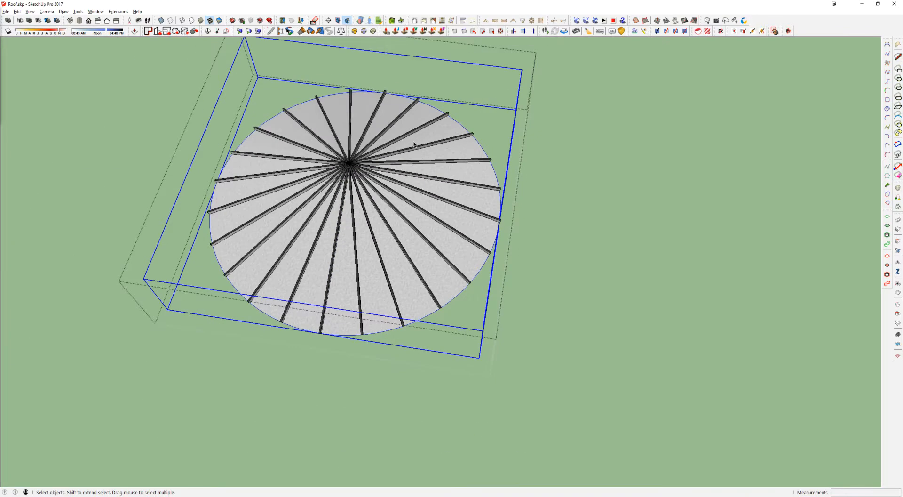
# Step: Copy the plain white circle along the red axis to the free spot beside the ribbed metal roof
pyautogui.scroll(-10, 408, 148)
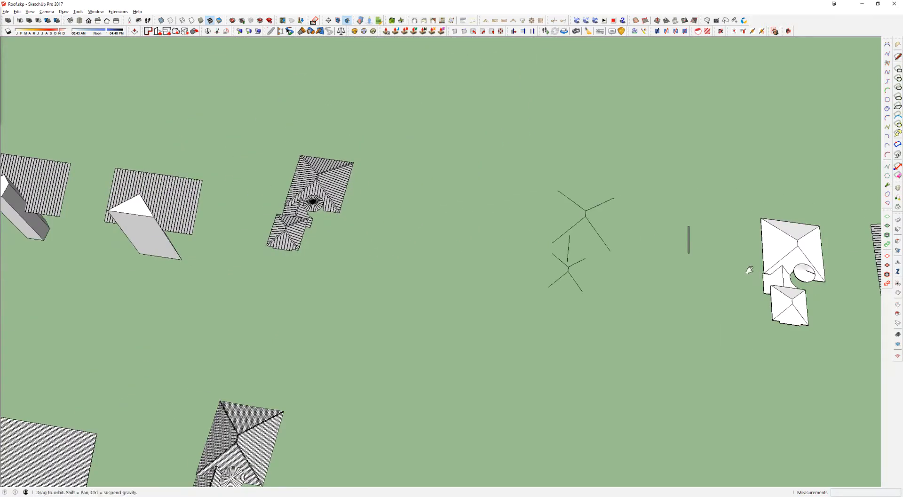
pyautogui.keyDown('shift'); pyautogui.moveTo(490, 388); pyautogui.dragTo(433, 268, button='middle'); pyautogui.keyUp('shift')
pyautogui.click(260, 380)
pyautogui.press('m')
pyautogui.press('ctrl')
pyautogui.click(265, 381)
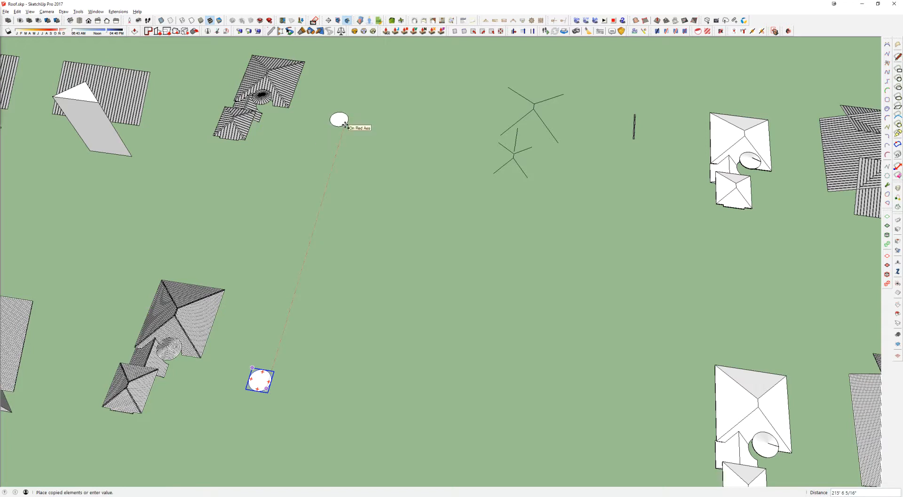
pyautogui.click(341, 140)
pyautogui.press('space')
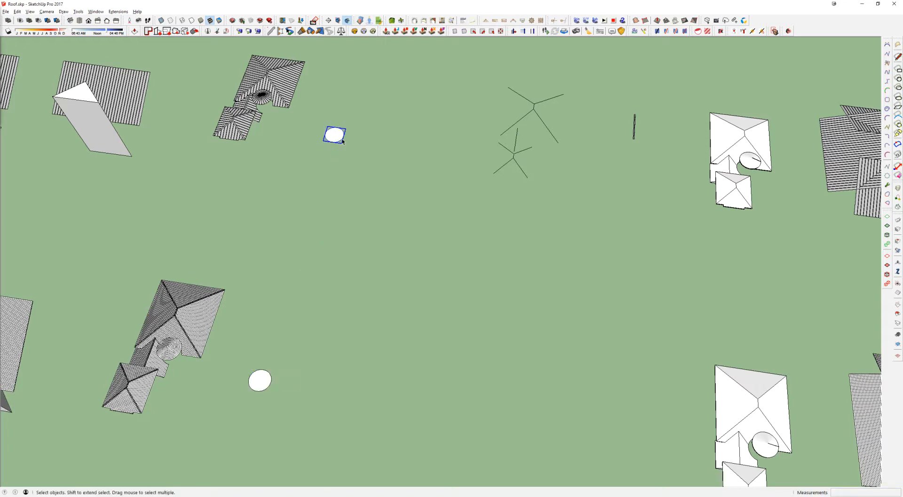
# Step: Copy the single rib from the plain cone roof a distance of 3600 along the green axis, towards the copied circle
pyautogui.scroll(5, 750, 159)
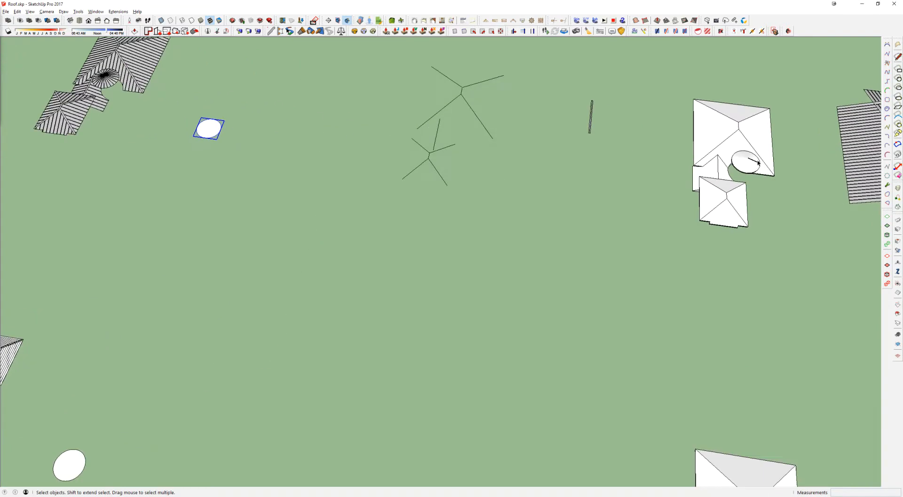
pyautogui.click(753, 160)
pyautogui.press('m')
pyautogui.press('ctrl')
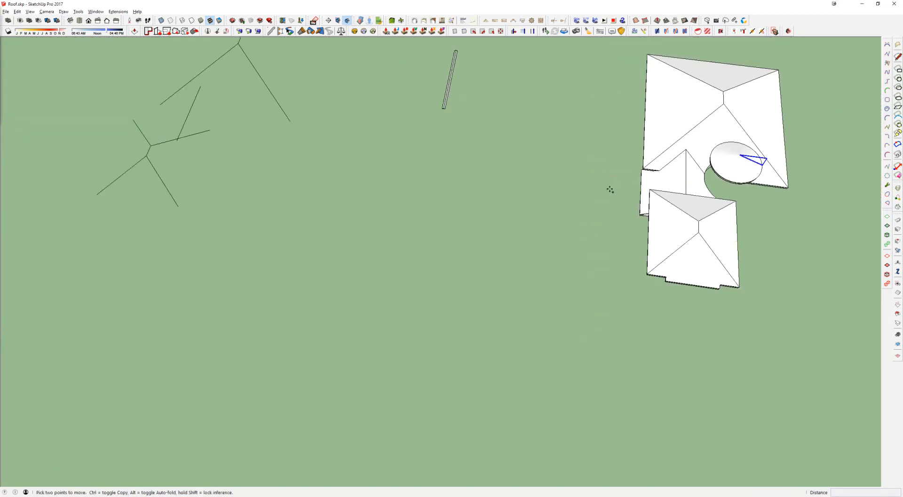
pyautogui.click(622, 187)
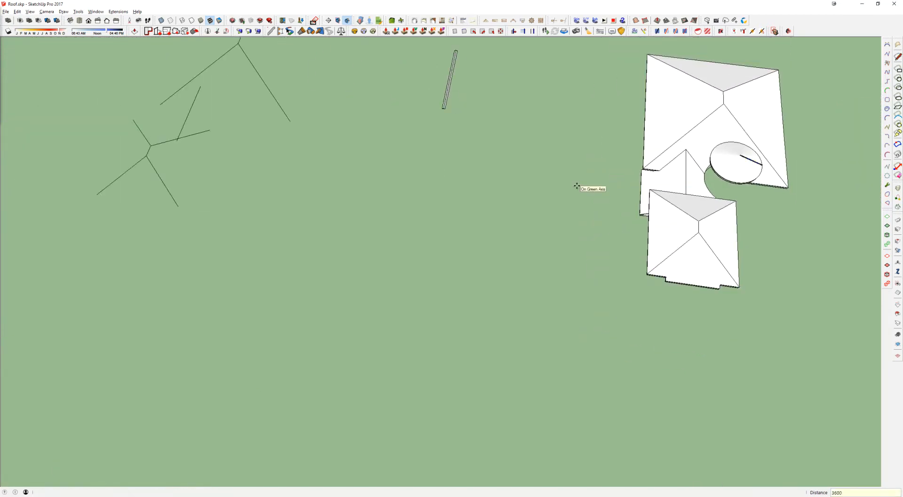
pyautogui.moveTo(584, 188); pyautogui.dragTo(826, 250, button='middle')
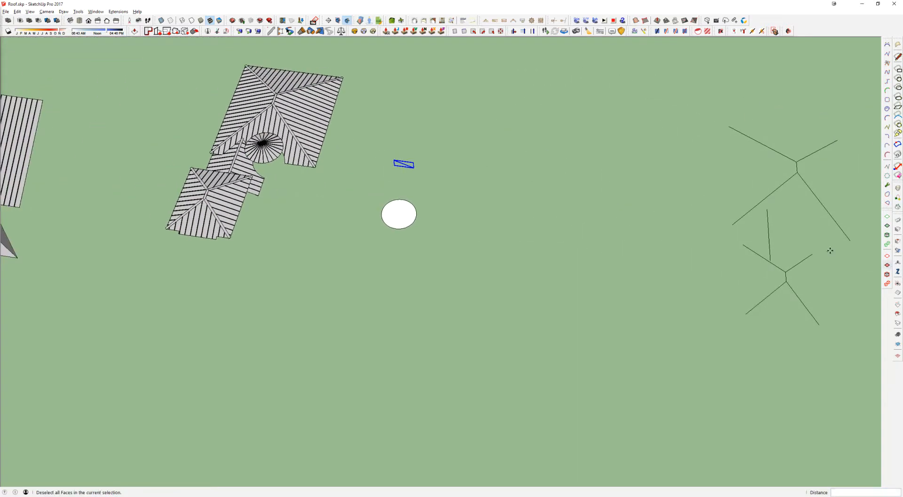
# Step: Open the copied circle's group near the copied rib and select the circle inside it
pyautogui.scroll(5, 407, 165)
pyautogui.moveTo(407, 164); pyautogui.dragTo(403, 196, button='middle')
pyautogui.scroll(3, 400, 195)
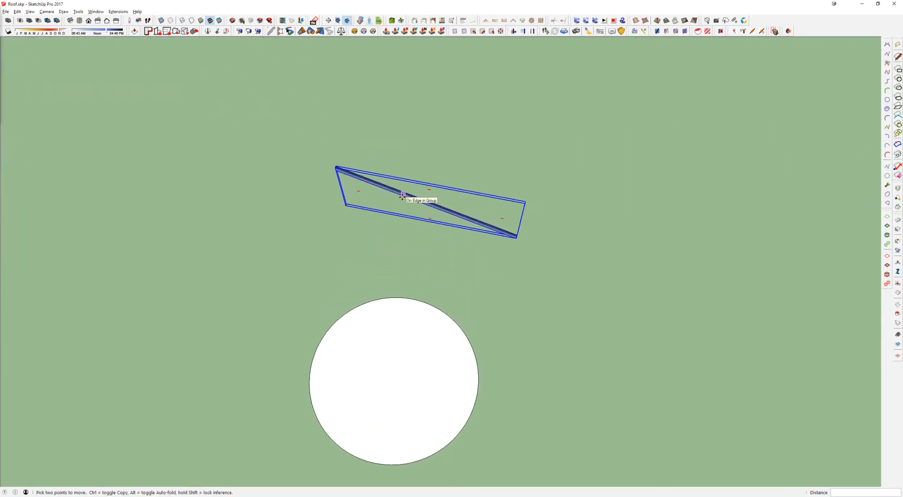
pyautogui.press('space')
pyautogui.scroll(2, 392, 190)
pyautogui.click(385, 374)
pyautogui.doubleClick(382, 367)
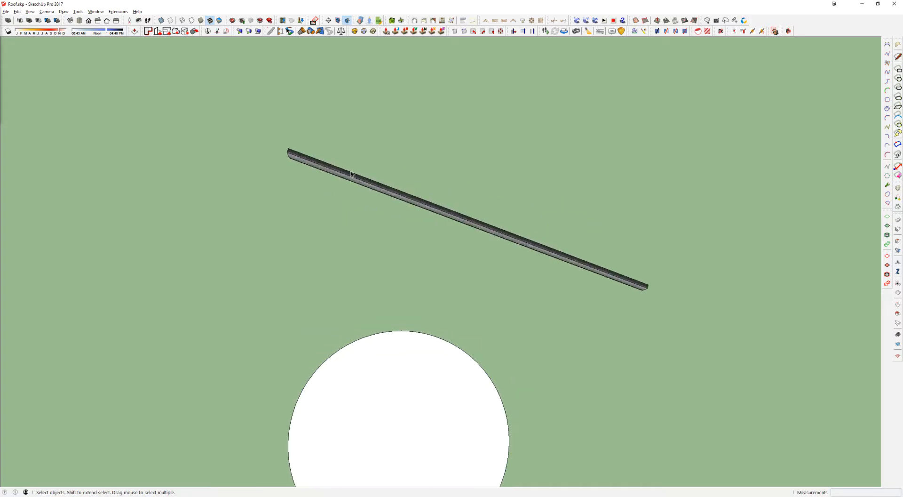
# Step: Open the thin base strip's group within the copied rib and paste the circle in place there as the sweep path
pyautogui.scroll(3, 351, 174)
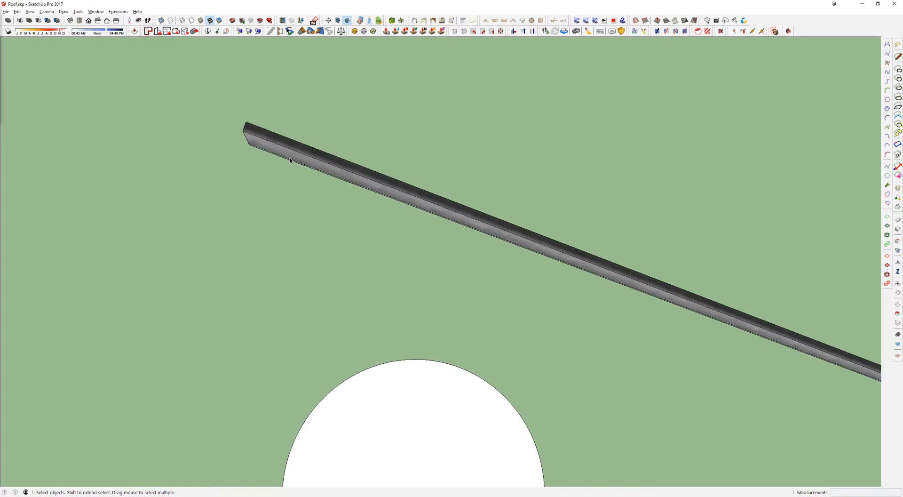
pyautogui.doubleClick(286, 159)
pyautogui.doubleClick(287, 159)
pyautogui.click(287, 159)
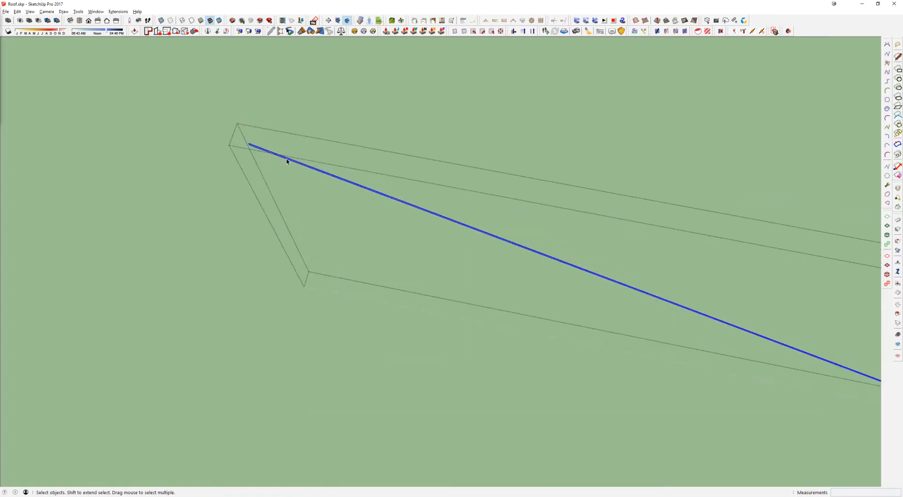
pyautogui.click(302, 178)
pyautogui.scroll(-3, 412, 268)
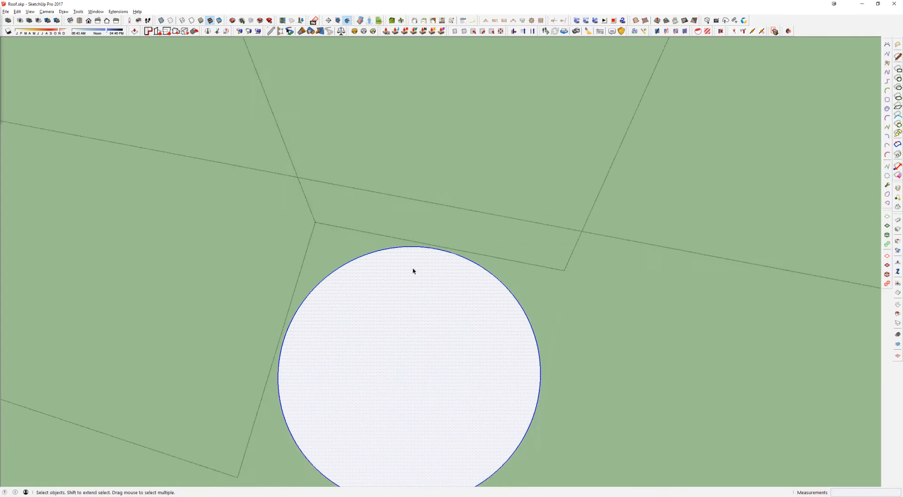
# Step: Sweep the thin base strip around the circle with Follow Me to form the cone's metal sheet
pyautogui.moveTo(404, 312); pyautogui.dragTo(458, 352, button='middle')
pyautogui.press('p')
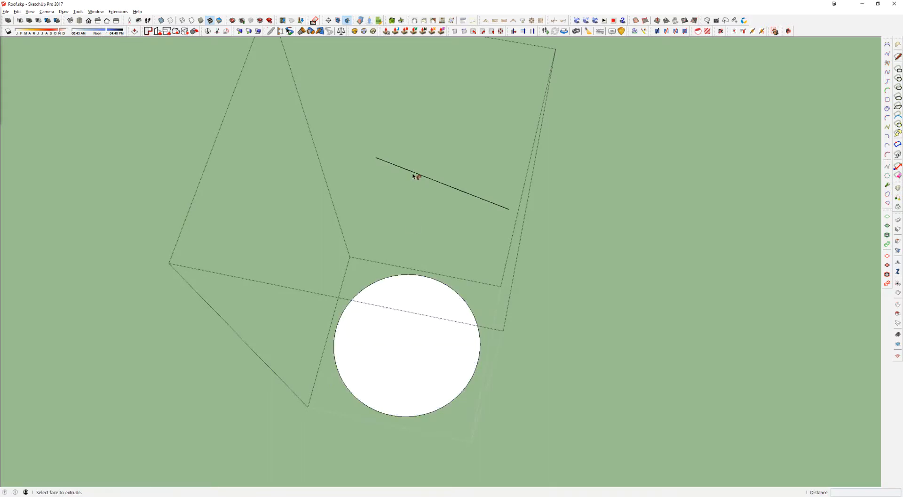
pyautogui.scroll(2, 411, 173)
pyautogui.scroll(2, 411, 173)
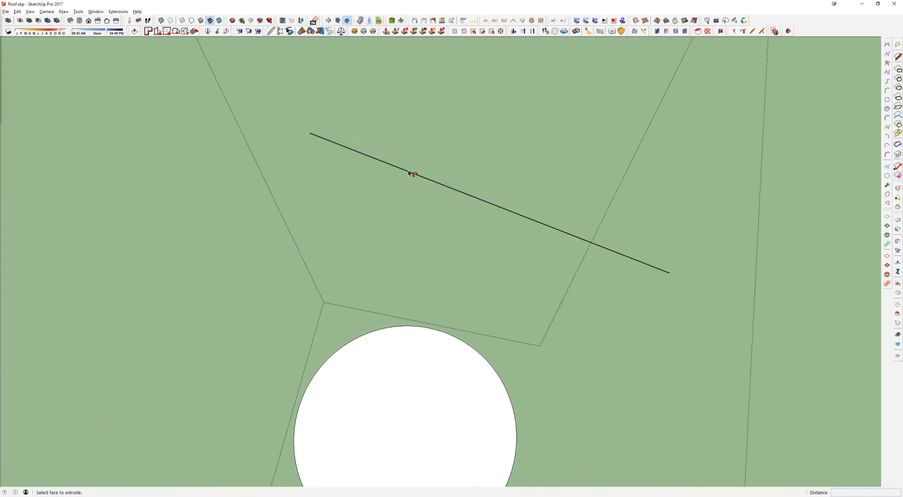
pyautogui.scroll(-2, 412, 224)
pyautogui.press('space')
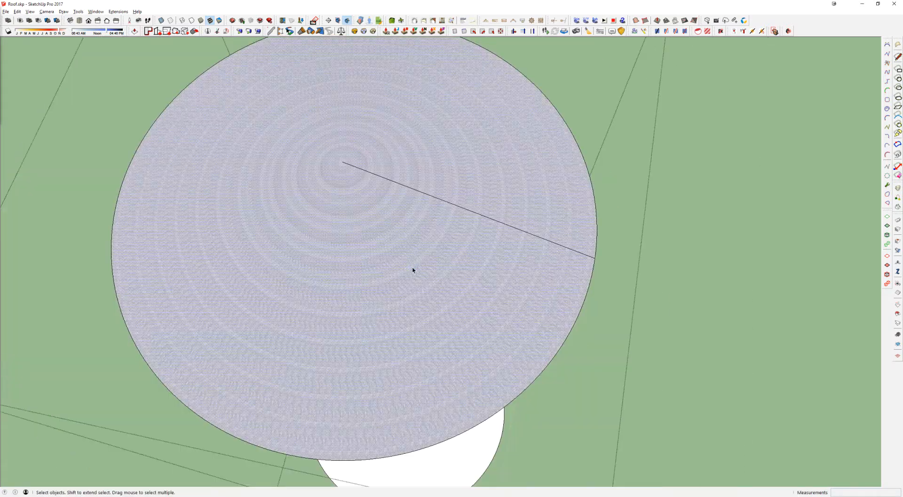
# Step: Try to paint the whole swept cone surface with the metal material
pyautogui.tripleClick(413, 268)
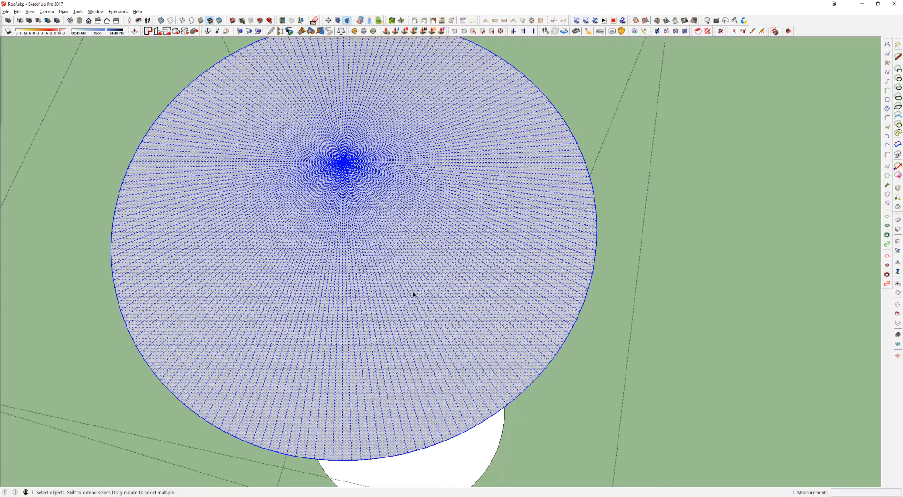
pyautogui.press('b')
pyautogui.click(428, 240)
pyautogui.moveTo(431, 250); pyautogui.dragTo(468, 243, button='middle')
pyautogui.scroll(-3, 469, 243)
pyautogui.press('space')
pyautogui.press('b')
pyautogui.press('i')
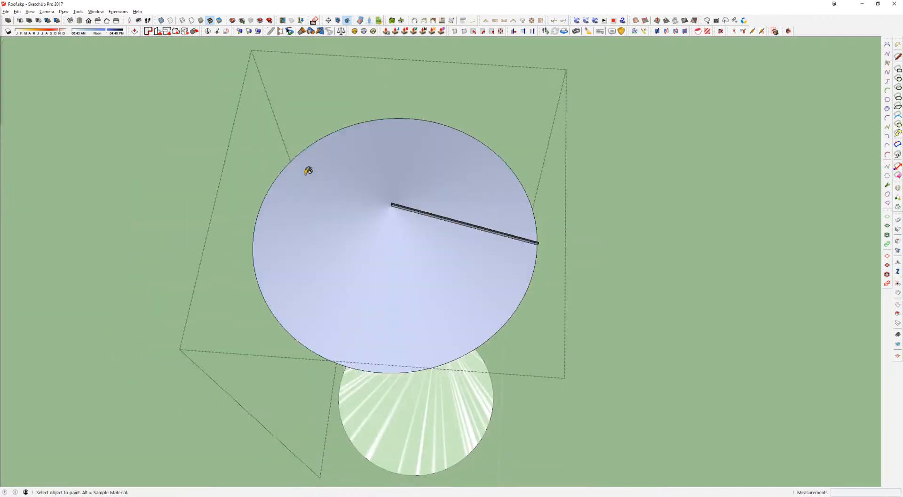
# Step: Select the whole cone surface and reverse its faces
pyautogui.keyDown('alt'); pyautogui.scroll(-5, 324, 214); pyautogui.keyUp('alt')
pyautogui.scroll(6, 323, 221)
pyautogui.press('space')
pyautogui.click(446, 287)
pyautogui.keyDown('shift'); pyautogui.click(447, 288); pyautogui.keyUp('shift')
pyautogui.hotkey('shift', 'r')
# Step: Paint the selected cone surface with the light grey metal material and clear the selection
pyautogui.press('b')
pyautogui.click(475, 252)
pyautogui.moveTo(476, 252); pyautogui.dragTo(499, 207, button='middle')
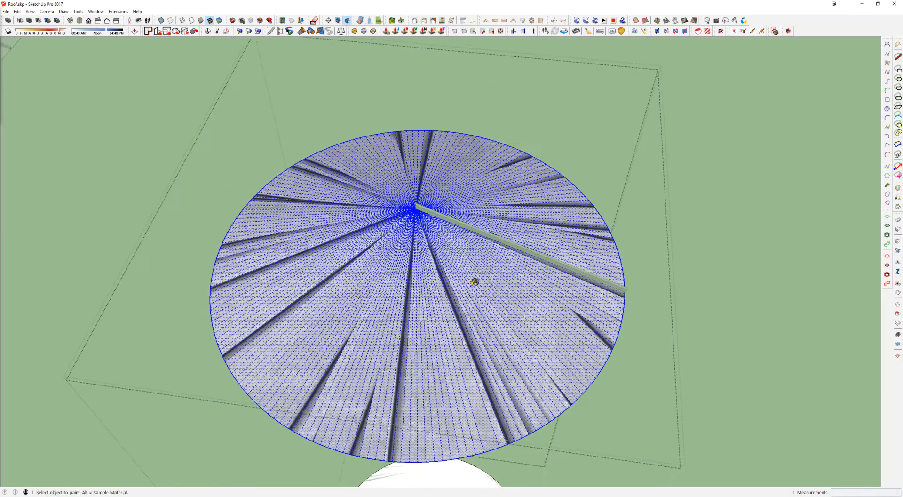
pyautogui.scroll(-1, 474, 280)
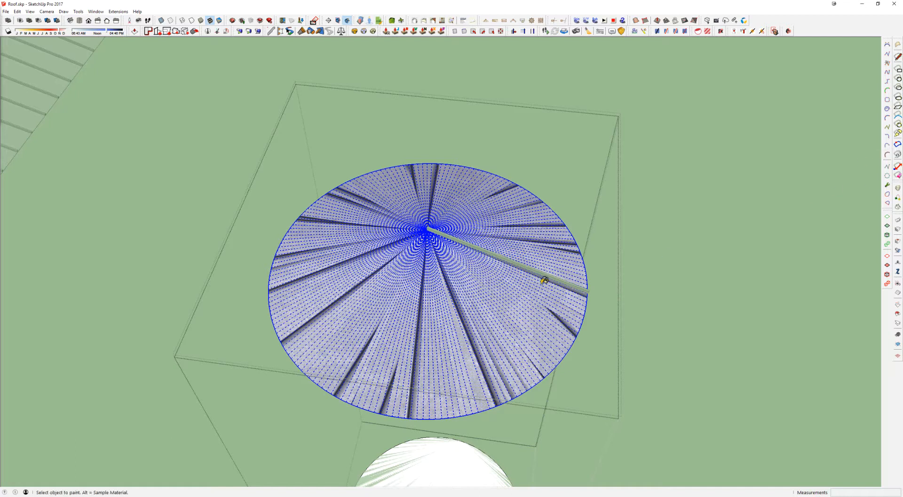
pyautogui.click(460, 306)
pyautogui.scroll(1, 452, 320)
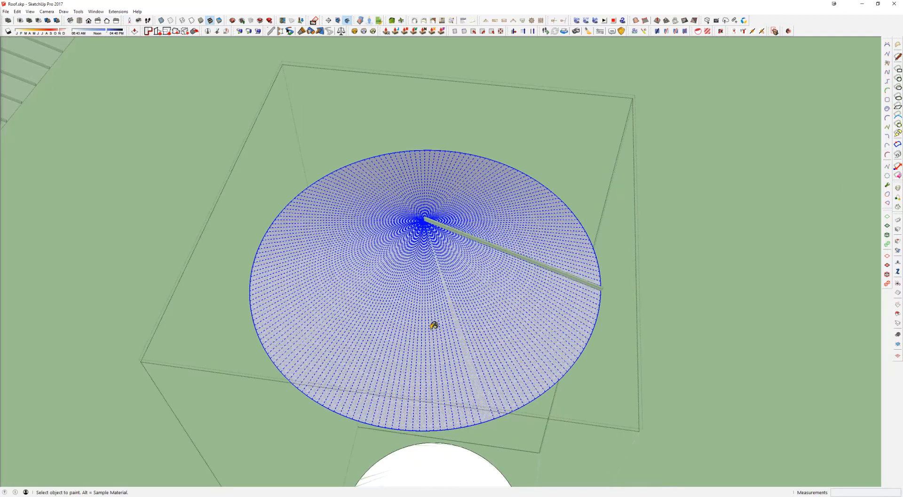
pyautogui.press('space')
pyautogui.press('Escape')
# Step: Try grouping the whole painted cone surface and undo the grouping
pyautogui.scroll(6, 463, 305)
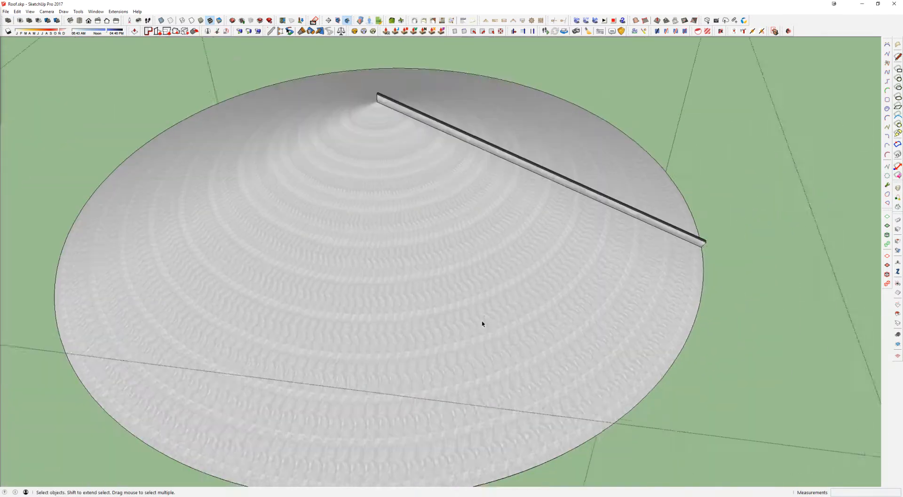
pyautogui.scroll(-1, 482, 320)
pyautogui.tripleClick(484, 314)
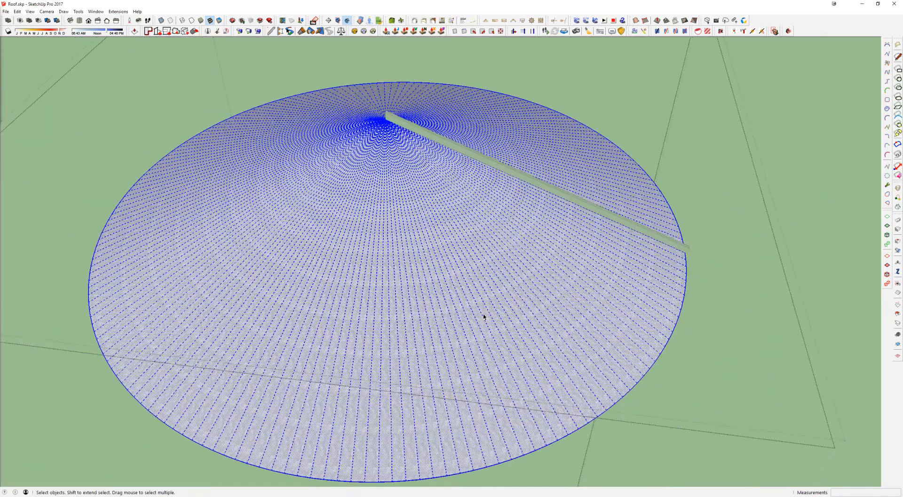
pyautogui.hotkey('ctrl', 'g')
pyautogui.hotkey('ctrl', 'z')
pyautogui.moveTo(483, 316); pyautogui.dragTo(534, 205, button='middle')
pyautogui.press('Escape')
# Step: Copy the metal rib by rotating it about the cone's apex and array it around the cone with 23 copies
pyautogui.keyDown('shift'); pyautogui.moveTo(506, 358); pyautogui.dragTo(490, 221, button='middle'); pyautogui.keyUp('shift')
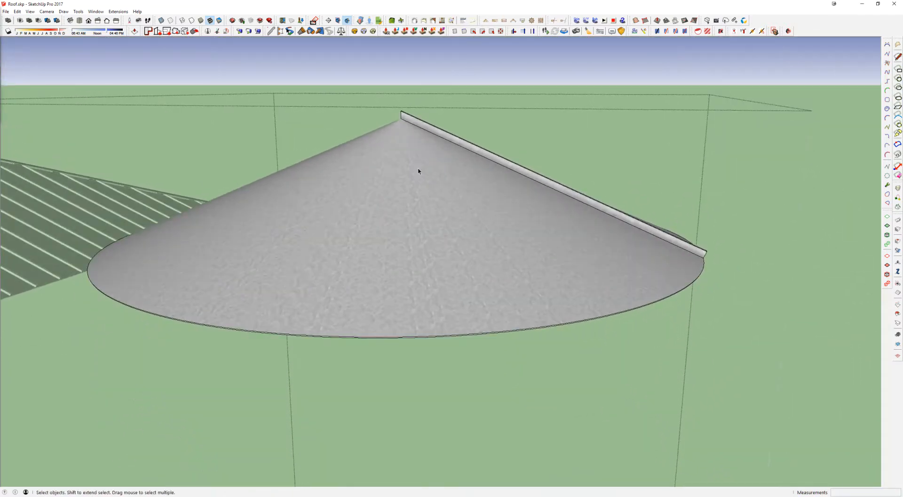
pyautogui.moveTo(523, 250); pyautogui.dragTo(441, 300, button='middle')
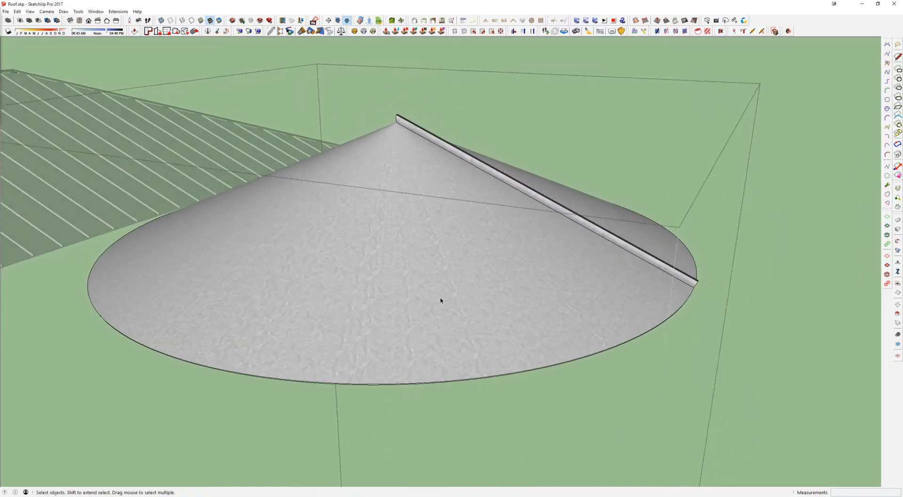
pyautogui.moveTo(423, 171); pyautogui.dragTo(466, 306, button='middle')
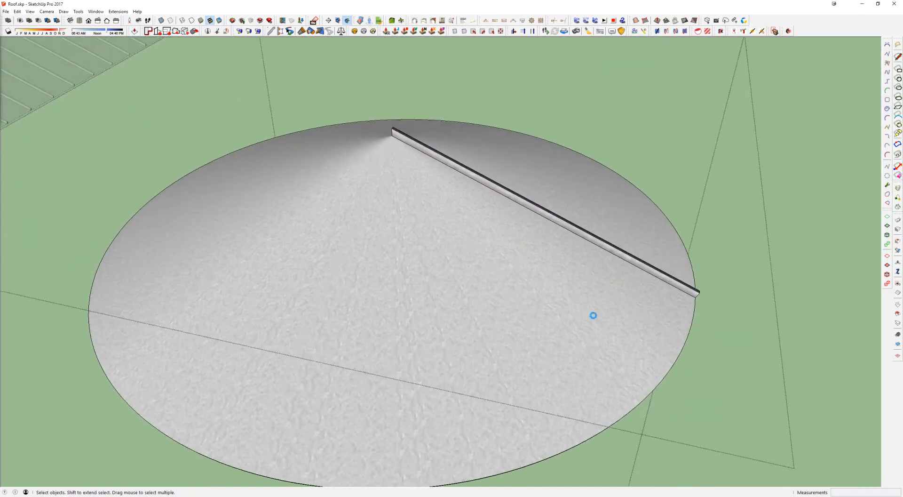
pyautogui.click(425, 149)
pyautogui.moveTo(397, 155); pyautogui.dragTo(705, 277, button='middle')
pyautogui.press('q')
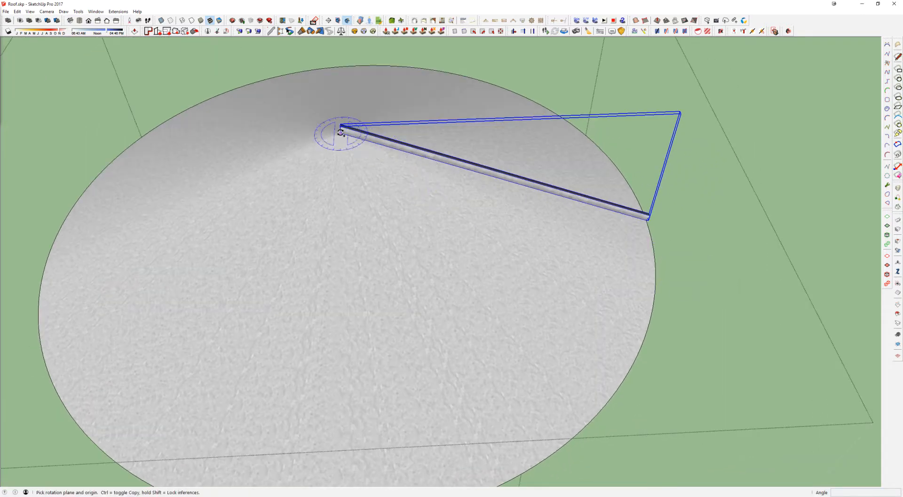
pyautogui.click(342, 135)
pyautogui.click(677, 179)
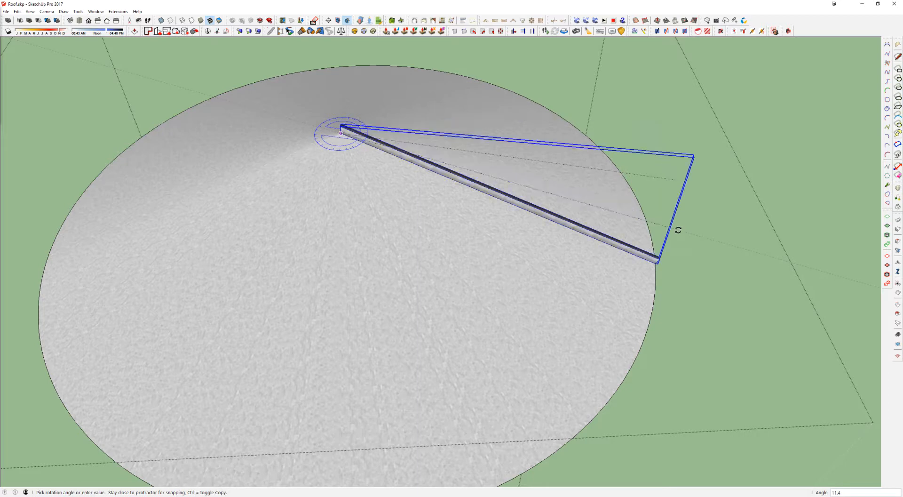
pyautogui.press('ctrl')
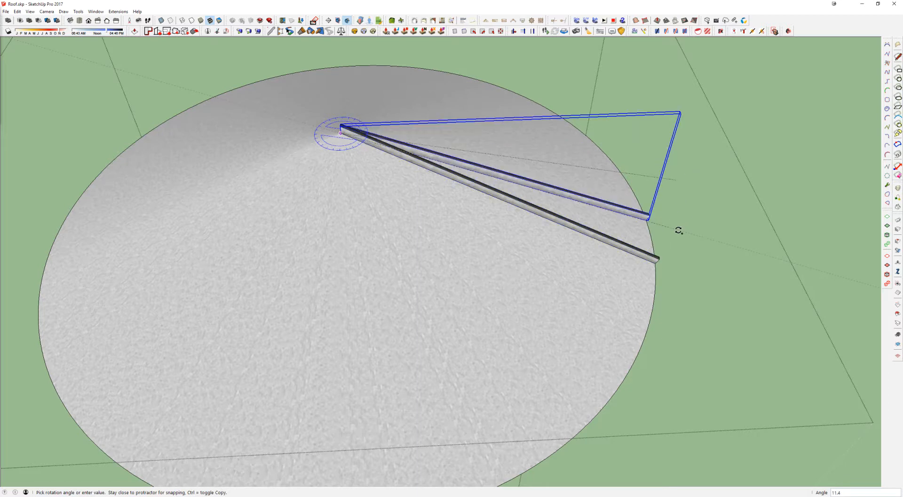
pyautogui.click(679, 236)
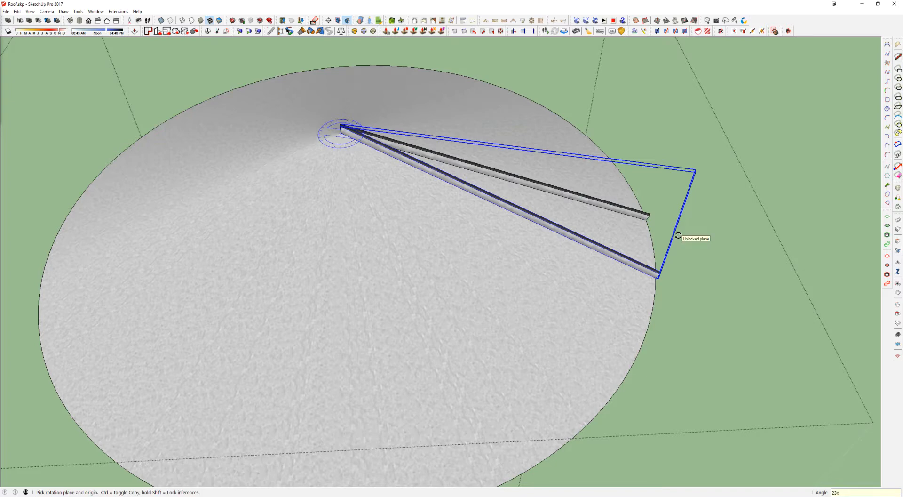
pyautogui.press('Return')
pyautogui.press('space')
# Step: Exit the cone group and delete the separate ribbed cone standing beside the ribbed roofs
pyautogui.moveTo(495, 172); pyautogui.dragTo(377, 145, button='middle')
pyautogui.scroll(-4, 438, 153)
pyautogui.moveTo(447, 185); pyautogui.dragTo(594, 159, button='middle')
pyautogui.press('Escape')
pyautogui.scroll(-4, 456, 154)
pyautogui.click(556, 193)
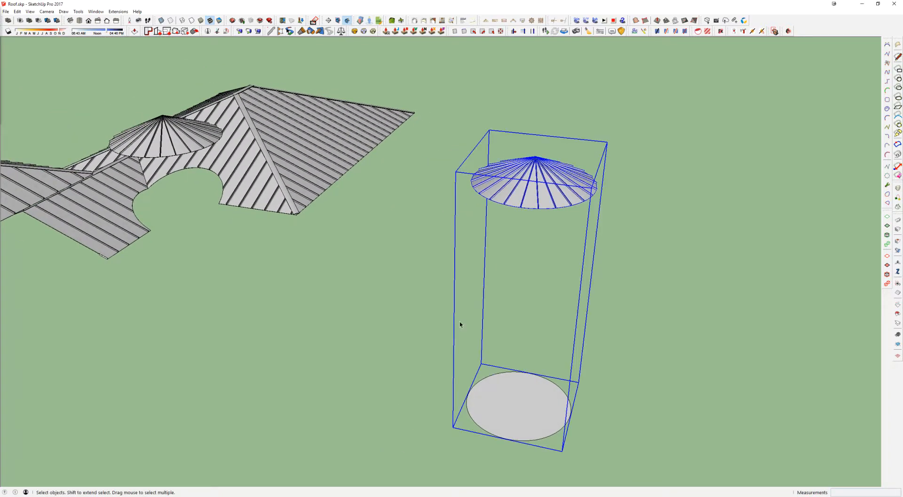
pyautogui.press('Delete')
# Step: Select the ridge and hip caps on the ribbed roofs and examine where they run
pyautogui.scroll(4, 265, 164)
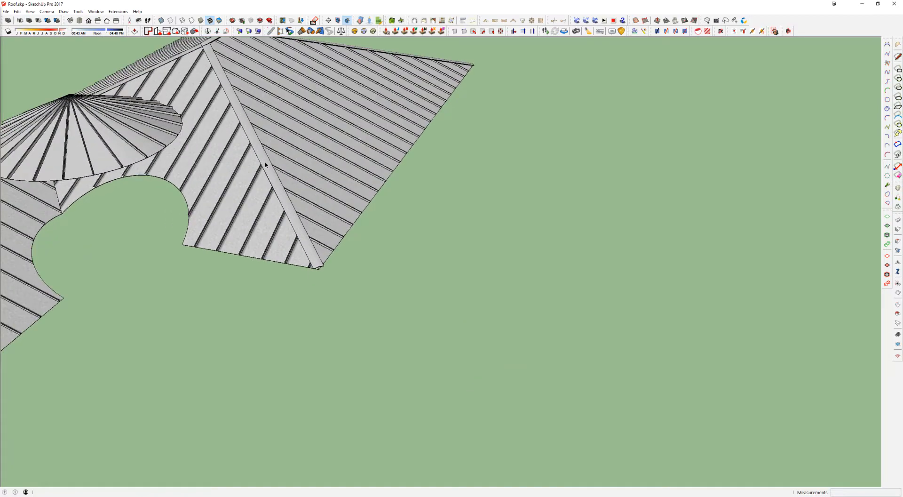
pyautogui.scroll(-3, 265, 165)
pyautogui.moveTo(265, 165); pyautogui.dragTo(379, 216, button='middle')
pyautogui.click(377, 185)
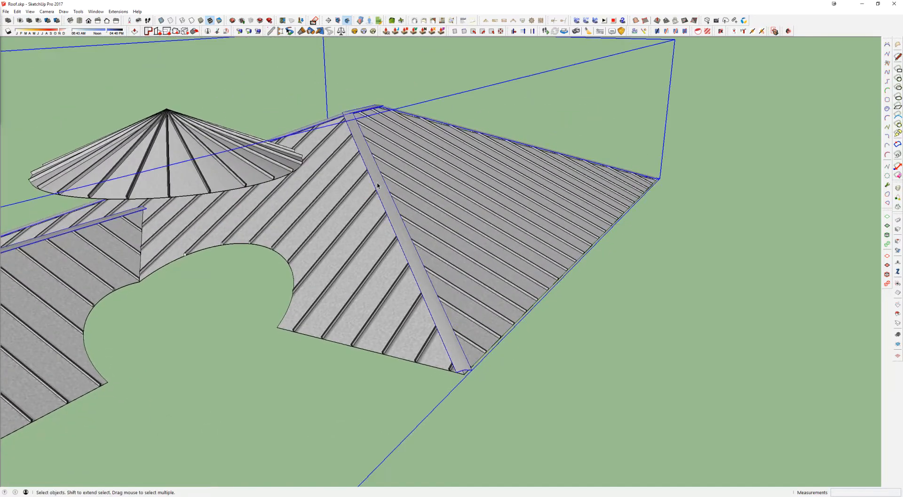
pyautogui.scroll(-10, 377, 185)
pyautogui.keyDown('shift'); pyautogui.moveTo(525, 197); pyautogui.dragTo(414, 202, button='middle'); pyautogui.keyUp('shift')
pyautogui.moveTo(413, 202); pyautogui.dragTo(527, 232, button='middle')
pyautogui.moveTo(561, 204); pyautogui.dragTo(390, 309)
pyautogui.keyDown('shift'); pyautogui.moveTo(505, 248); pyautogui.dragTo(437, 244, button='middle'); pyautogui.keyUp('shift')
pyautogui.scroll(4, 732, 281)
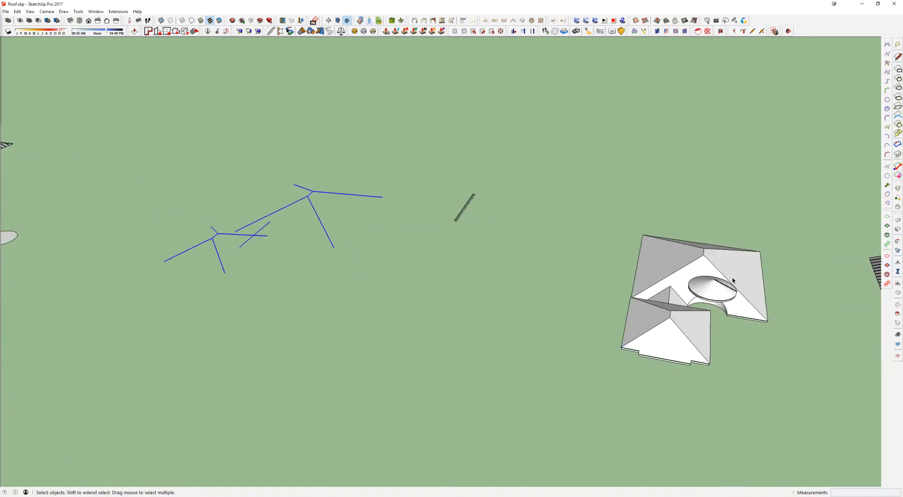
# Step: Open the main plain roof and select its ridge, hip and valley edges that the metal caps follow
pyautogui.scroll(3, 724, 268)
pyautogui.tripleClick(714, 242)
pyautogui.scroll(2, 711, 242)
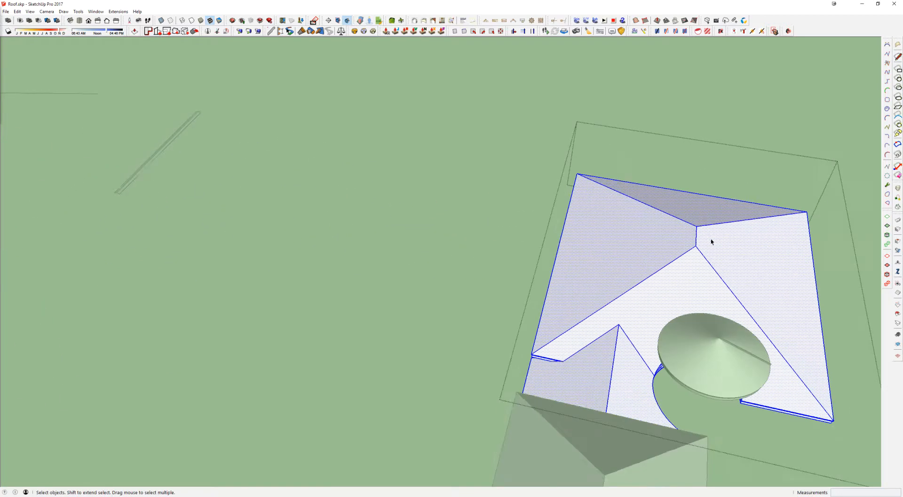
pyautogui.scroll(1, 711, 241)
pyautogui.click(690, 223)
pyautogui.keyDown('ctrl'); pyautogui.click(703, 227); pyautogui.keyUp('ctrl')
pyautogui.keyDown('ctrl'); pyautogui.click(696, 238); pyautogui.keyUp('ctrl')
pyautogui.keyDown('ctrl'); pyautogui.click(691, 256); pyautogui.keyUp('ctrl')
pyautogui.keyDown('ctrl'); pyautogui.click(703, 258); pyautogui.keyUp('ctrl')
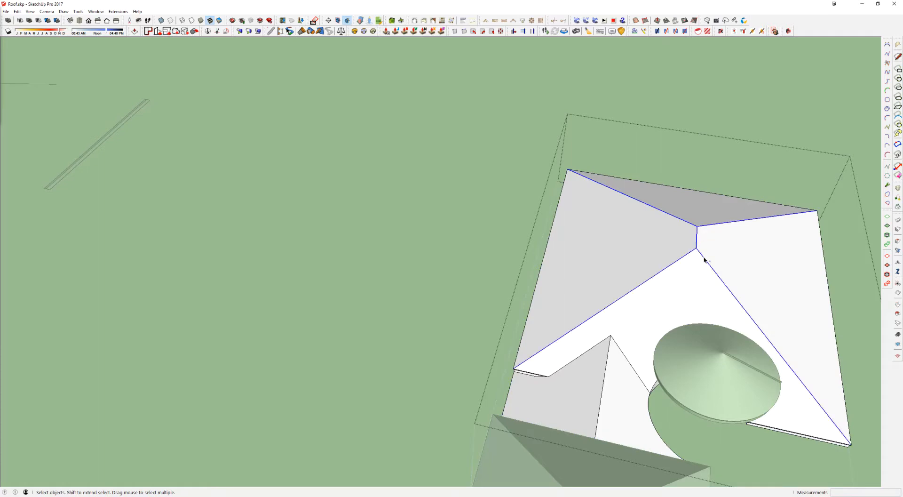
pyautogui.scroll(-2, 672, 291)
pyautogui.keyDown('ctrl'); pyautogui.click(636, 330); pyautogui.keyUp('ctrl')
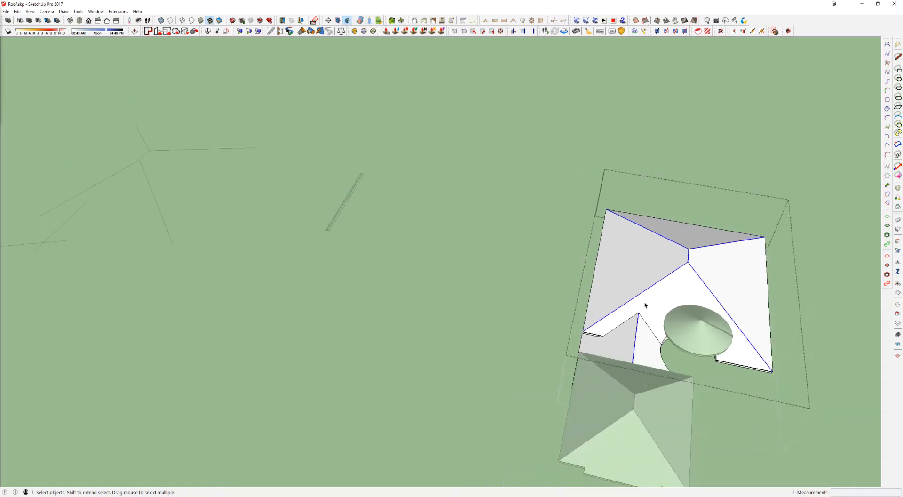
# Step: Leave the plain roof and select the separate angled metal cap sample to examine its end profile
pyautogui.scroll(2, 646, 294)
pyautogui.scroll(-3, 637, 319)
pyautogui.moveTo(637, 320)
pyautogui.keyDown('shift'); pyautogui.mouseDown(button='middle')
pyautogui.moveTo(598, 260)
pyautogui.moveTo(718, 257)
pyautogui.mouseUp(button='middle'); pyautogui.keyUp('shift')
pyautogui.scroll(-3, 599, 260)
pyautogui.click(198, 239)
pyautogui.keyDown('shift'); pyautogui.moveTo(199, 239); pyautogui.dragTo(282, 226, button='middle'); pyautogui.keyUp('shift')
pyautogui.scroll(3, 280, 210)
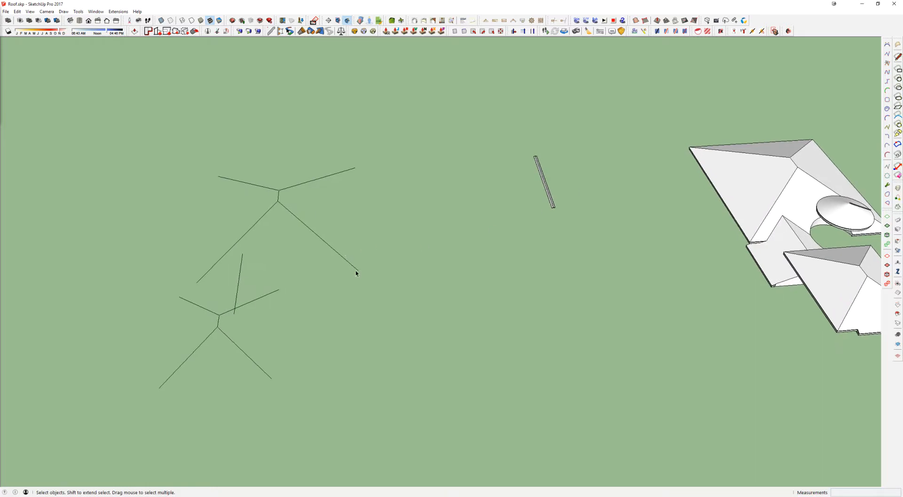
pyautogui.scroll(4, 555, 205)
pyautogui.hotkey('ctrl', 'shift', 'w')
pyautogui.moveTo(544, 205); pyautogui.dragTo(581, 236)
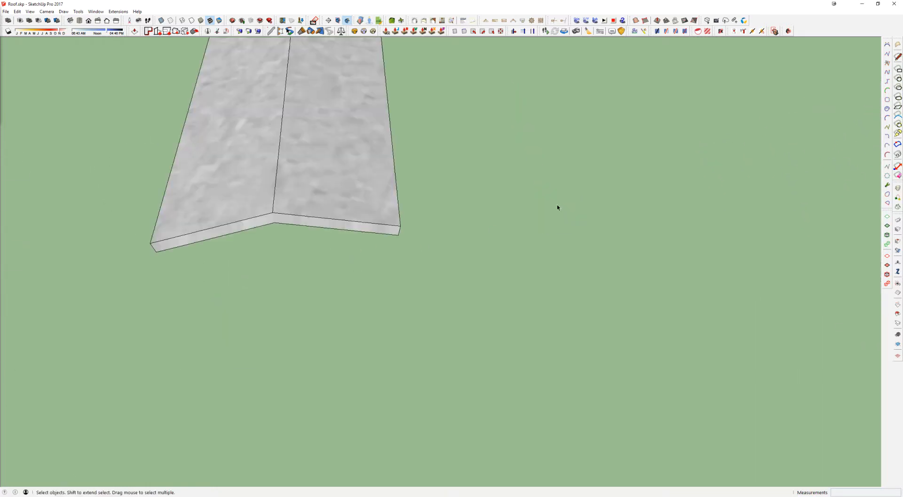
pyautogui.moveTo(329, 168); pyautogui.dragTo(328, 165, button='middle')
pyautogui.scroll(-3, 328, 164)
pyautogui.click(236, 232)
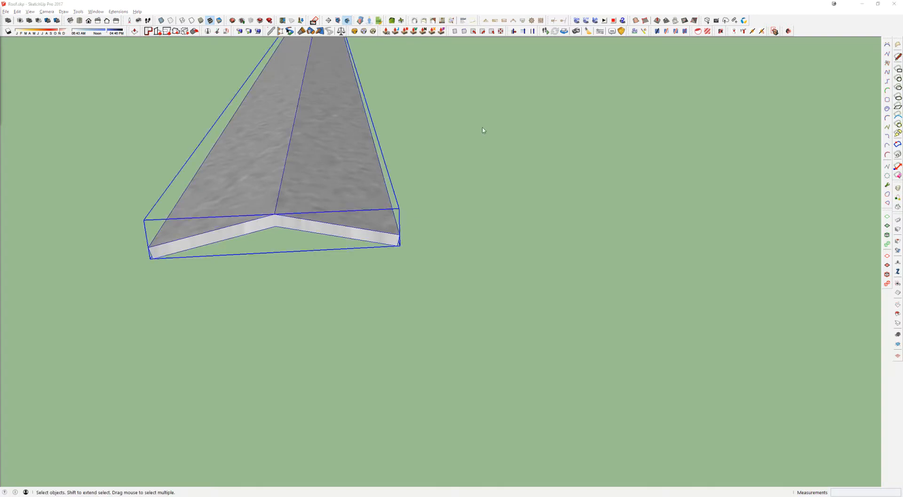
# Step: Switch to the Blocks - Roofing - Roof Parts file and examine its metal ridge cap and seam pieces
pyautogui.hotkey('alt', 'Tab')
pyautogui.click(476, 157)
pyautogui.scroll(-7, 470, 162)
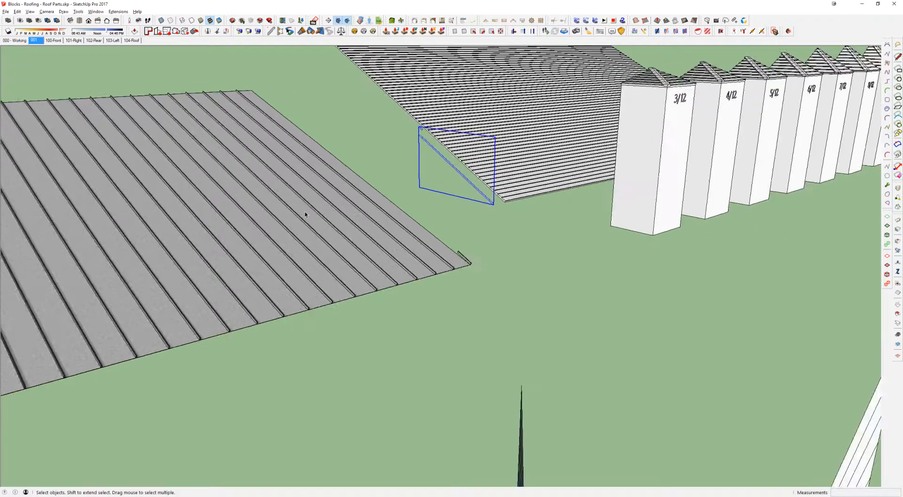
pyautogui.scroll(-2, 306, 213)
pyautogui.keyDown('shift'); pyautogui.moveTo(307, 213); pyautogui.dragTo(623, 241, button='middle'); pyautogui.keyUp('shift')
pyautogui.scroll(6, 395, 214)
pyautogui.moveTo(549, 260); pyautogui.dragTo(462, 197, button='middle')
pyautogui.scroll(1, 475, 210)
pyautogui.click(480, 204)
pyautogui.click(315, 161)
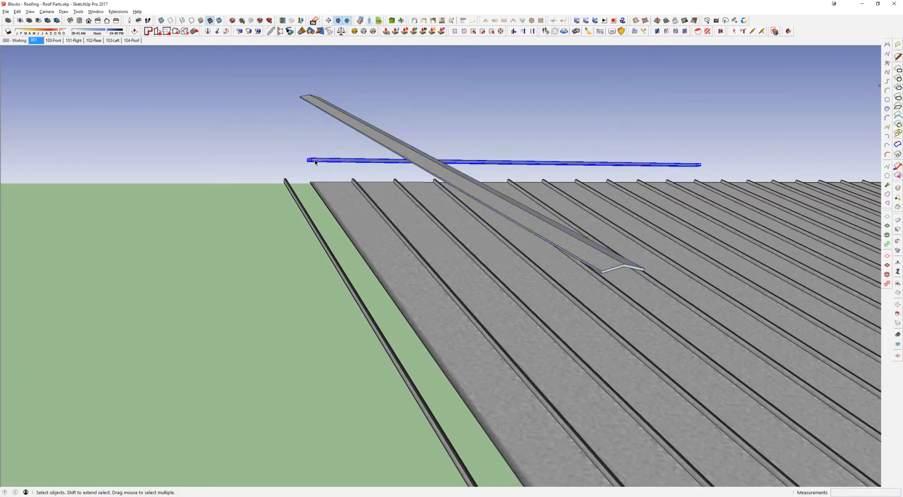
# Step: Return to the Roof file and build the MetalSeamCap profile along the larger roof's ridge line and its two connected hip lines
pyautogui.hotkey('alt', 'Tab')
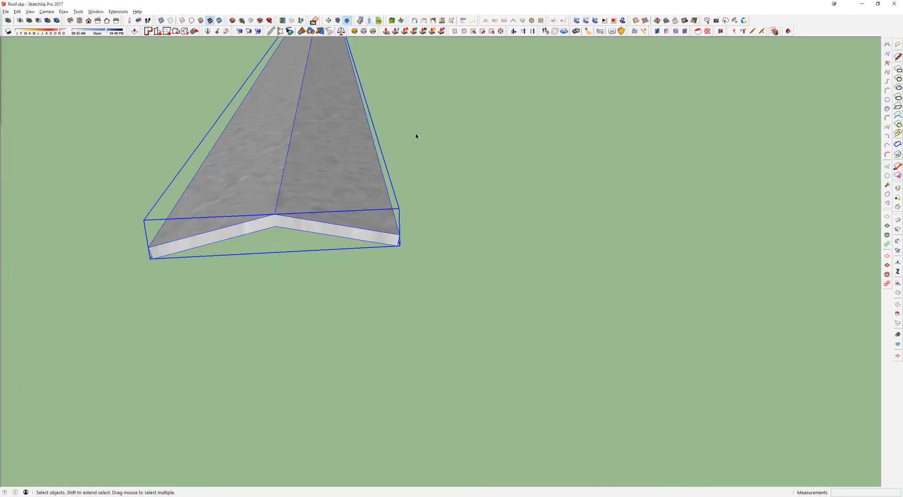
pyautogui.scroll(-10, 310, 197)
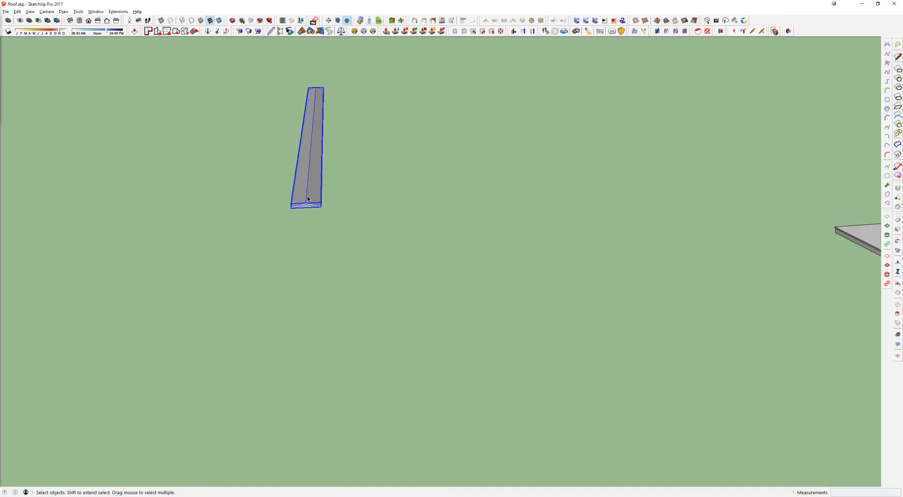
pyautogui.moveTo(305, 197); pyautogui.dragTo(423, 181, button='middle')
pyautogui.moveTo(180, 218); pyautogui.dragTo(555, 195, button='middle')
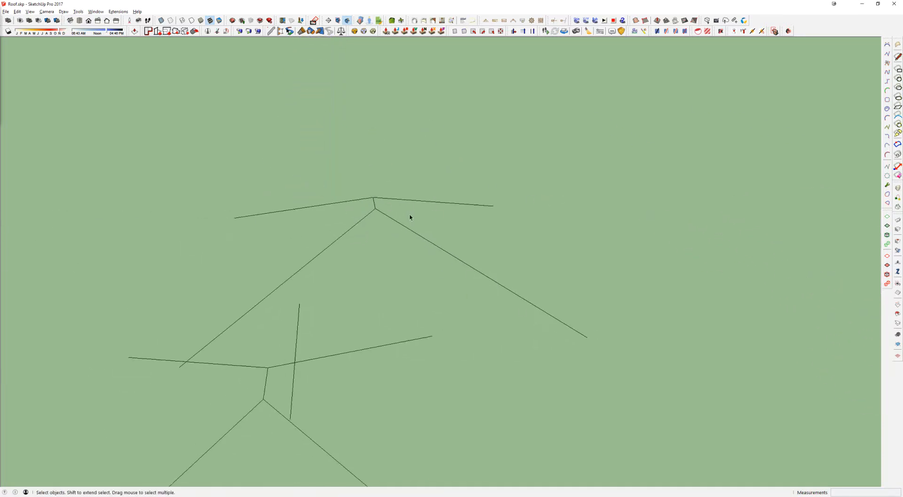
pyautogui.click(384, 198)
pyautogui.scroll(-3, 386, 215)
pyautogui.moveTo(368, 189); pyautogui.dragTo(562, 289)
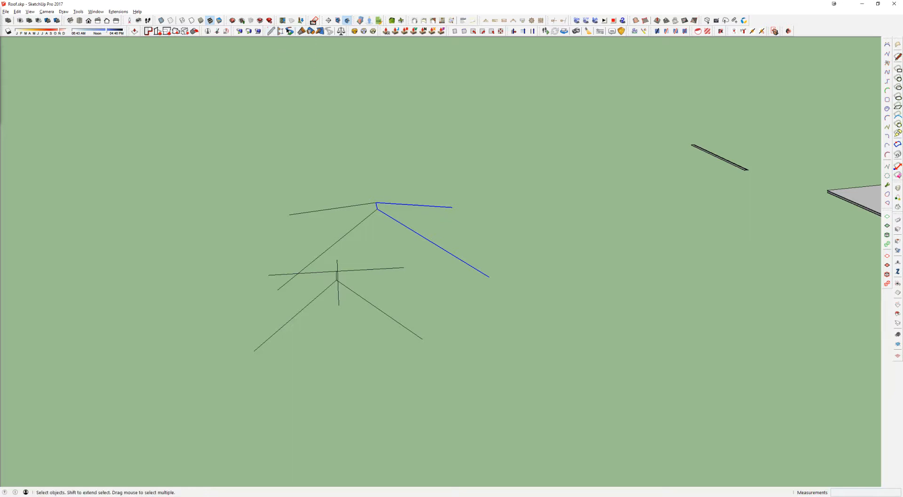
pyautogui.moveTo(0, 114); pyautogui.dragTo(188, 87)
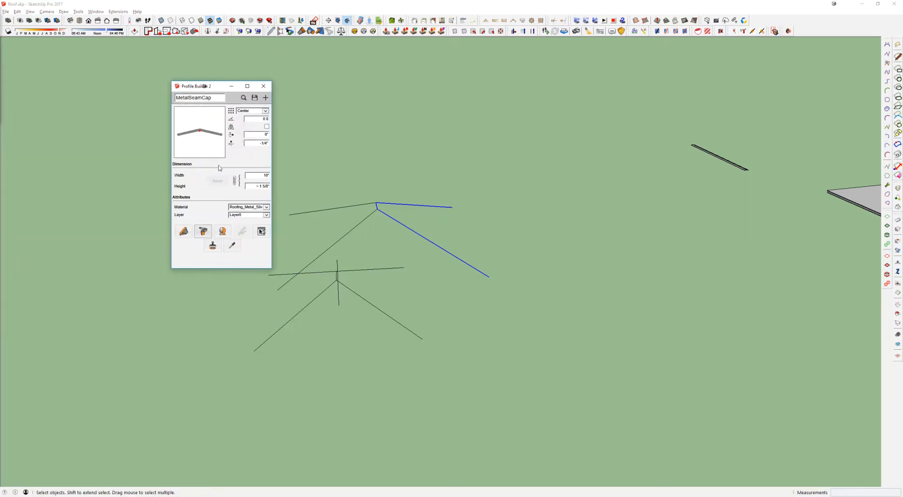
pyautogui.moveTo(192, 86); pyautogui.dragTo(160, 74)
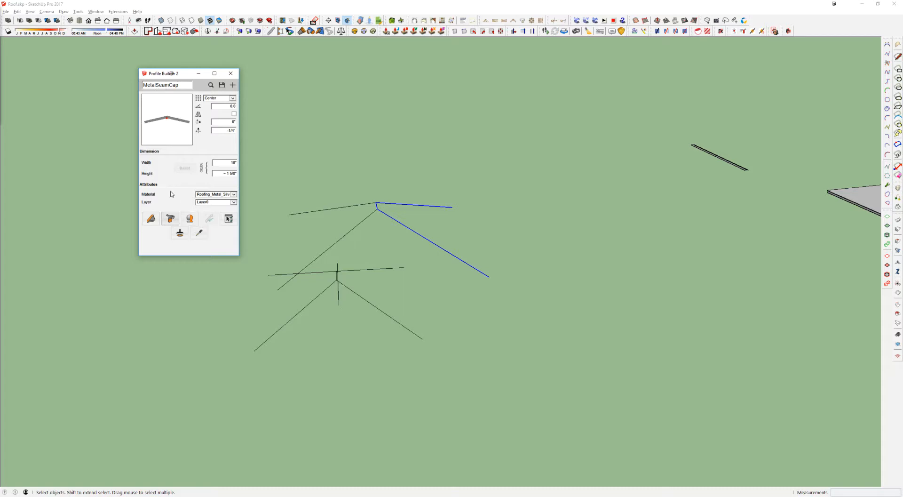
pyautogui.click(170, 219)
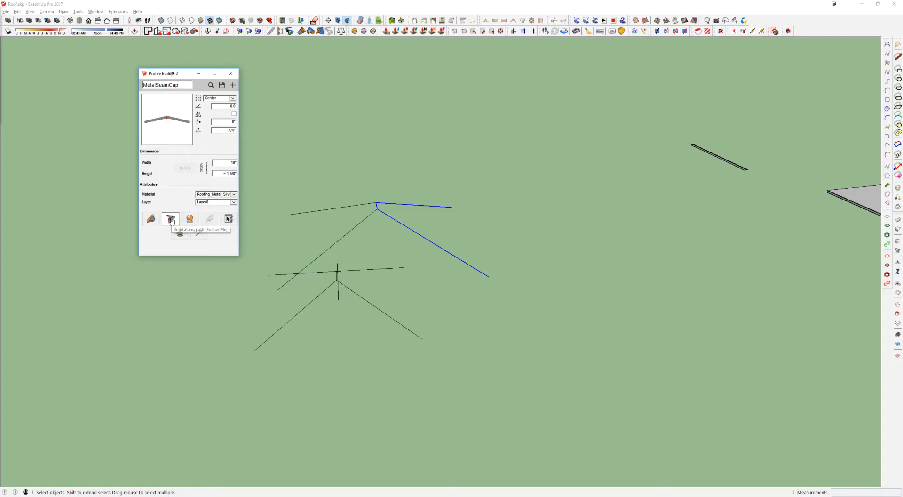
# Step: Build the MetalSeamCap profile along the two remaining hip lines of the larger roof
pyautogui.moveTo(262, 177); pyautogui.dragTo(327, 286)
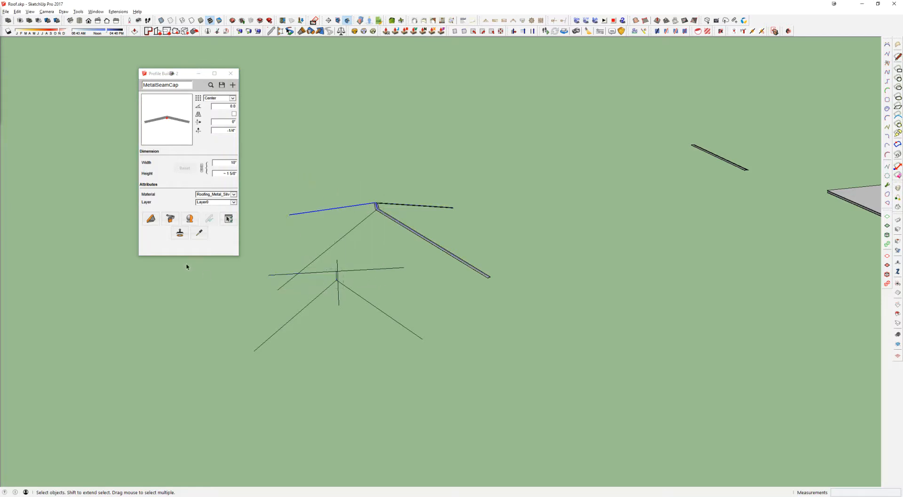
pyautogui.click(170, 219)
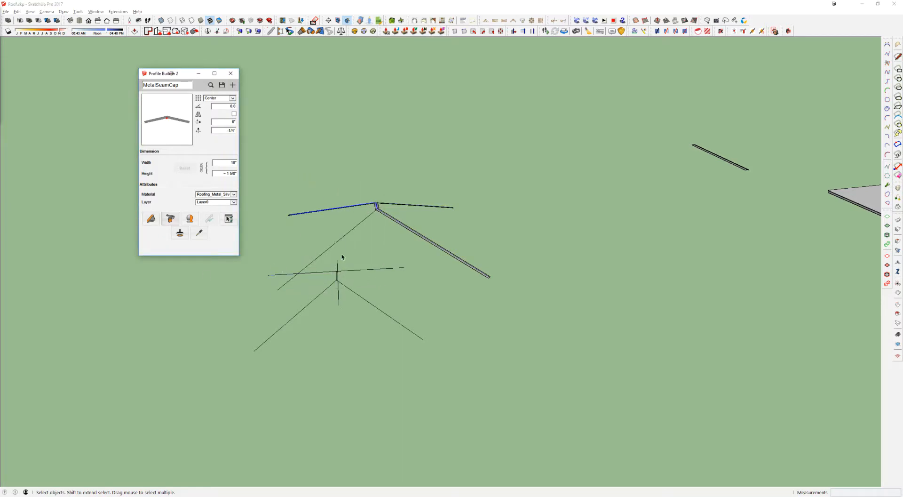
pyautogui.moveTo(370, 234); pyautogui.dragTo(365, 246, button='middle')
pyautogui.moveTo(271, 178); pyautogui.dragTo(384, 303)
pyautogui.click(170, 218)
# Step: Build the MetalSeamCap profile along the smaller roof's hip and ridge lines and along the separate single line
pyautogui.moveTo(247, 278); pyautogui.dragTo(345, 413)
pyautogui.click(170, 217)
pyautogui.moveTo(330, 275); pyautogui.dragTo(473, 403)
pyautogui.click(171, 221)
pyautogui.moveTo(368, 285); pyautogui.dragTo(316, 279)
pyautogui.click(170, 219)
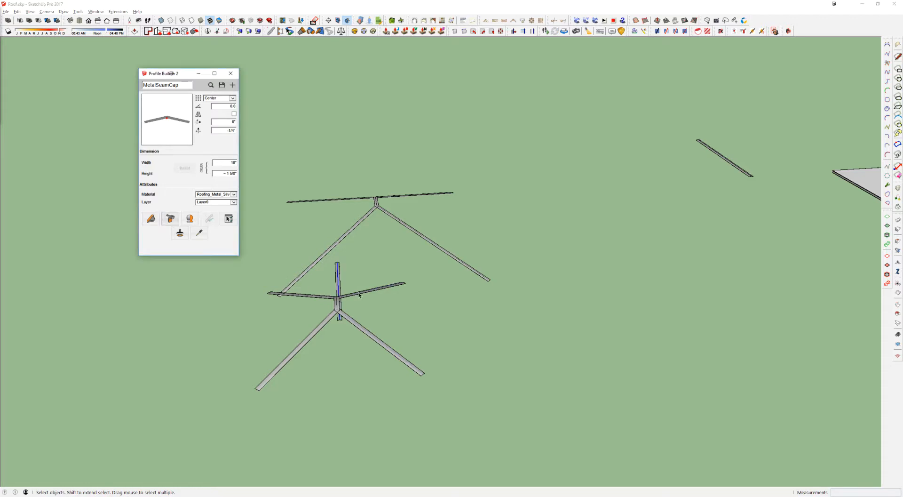
# Step: Put away the Profile Builder dialog and examine the swept caps and their placement on the finished ribbed roofs
pyautogui.scroll(6, 340, 317)
pyautogui.moveTo(339, 323); pyautogui.dragTo(289, 232, button='middle')
pyautogui.scroll(-5, 292, 203)
pyautogui.moveTo(297, 198); pyautogui.dragTo(282, 156, button='middle')
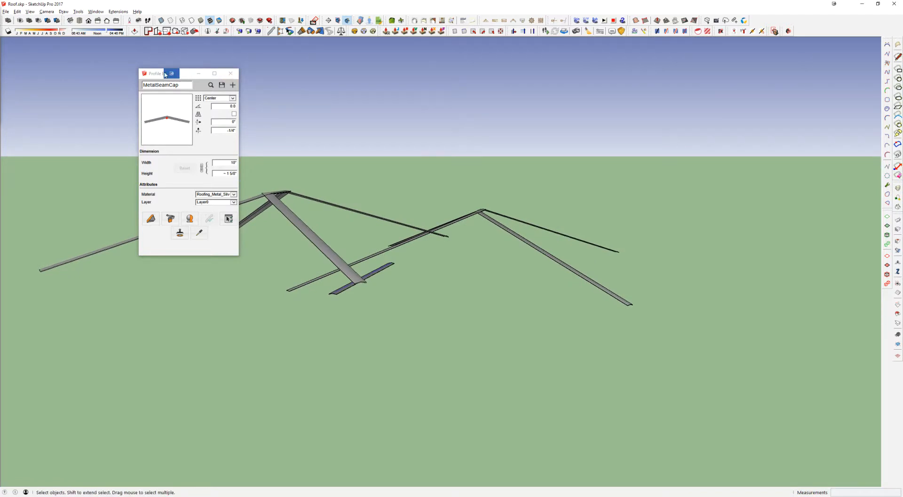
pyautogui.click(171, 73)
pyautogui.moveTo(224, 196); pyautogui.dragTo(281, 262, button='middle')
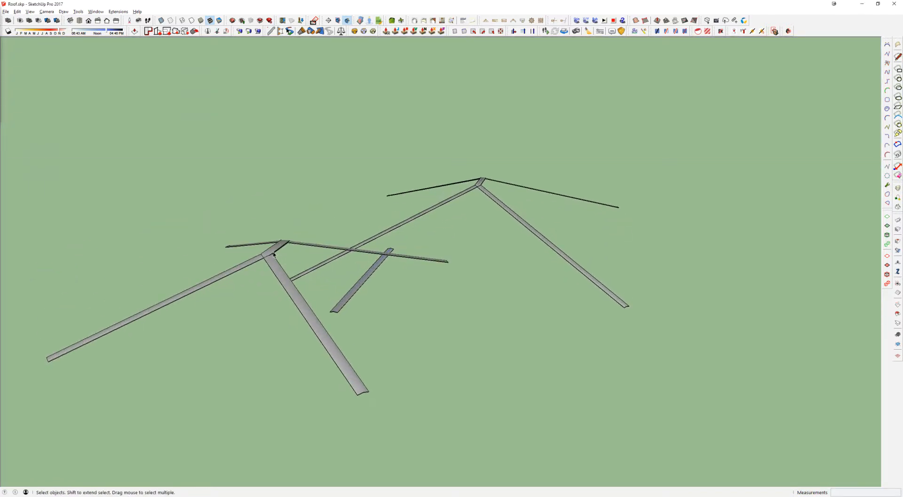
pyautogui.scroll(-6, 277, 256)
pyautogui.scroll(6, 479, 192)
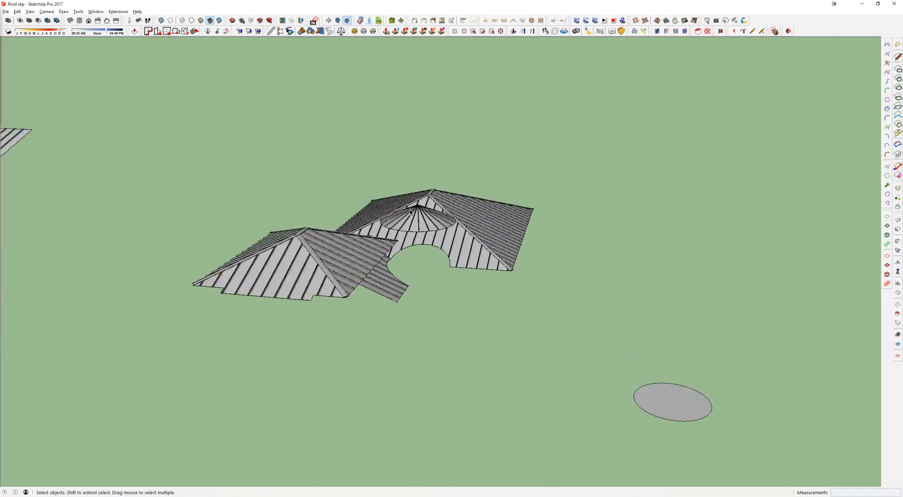
pyautogui.scroll(5, 413, 211)
pyautogui.moveTo(343, 260); pyautogui.dragTo(460, 270, button='middle')
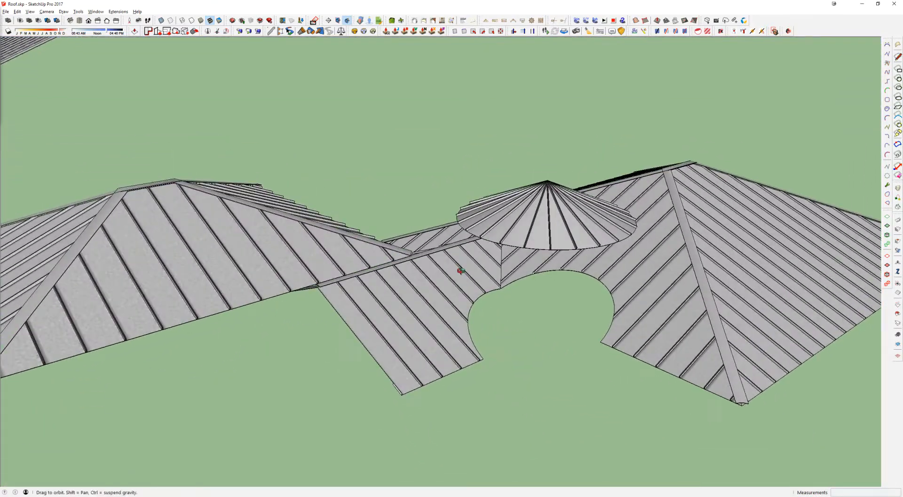
pyautogui.scroll(-10, 461, 270)
pyautogui.moveTo(523, 283); pyautogui.dragTo(608, 240, button='middle')
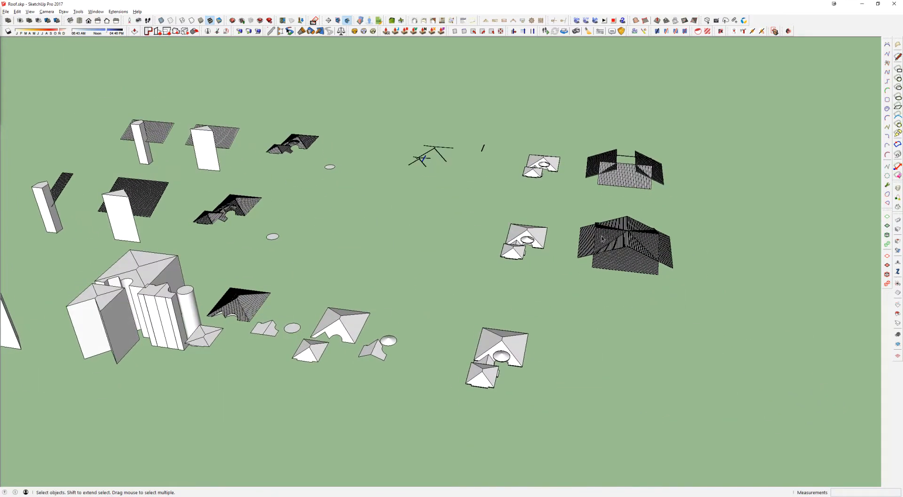
pyautogui.scroll(3, 502, 353)
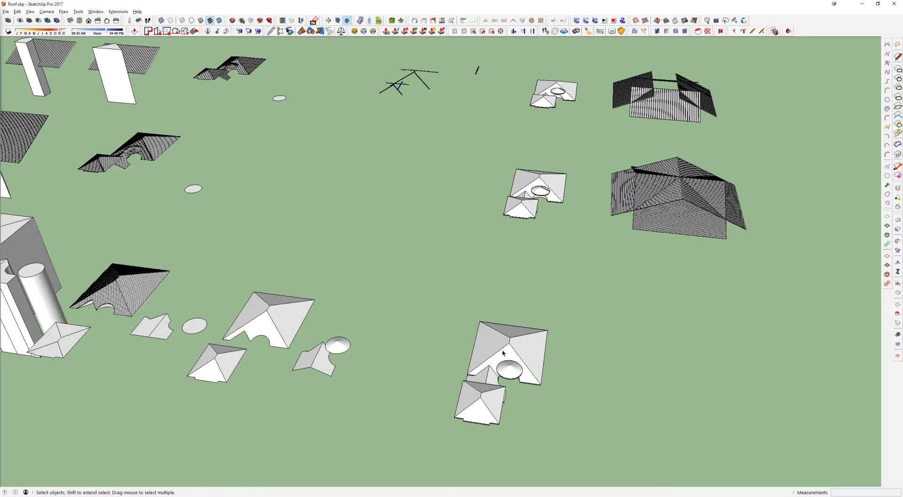
# Step: Try to overlay the back-row roof covering on the second-row covering by moving it 2400 along the red axis
pyautogui.click(502, 353)
pyautogui.scroll(-5, 503, 353)
pyautogui.moveTo(316, 170); pyautogui.dragTo(251, 199)
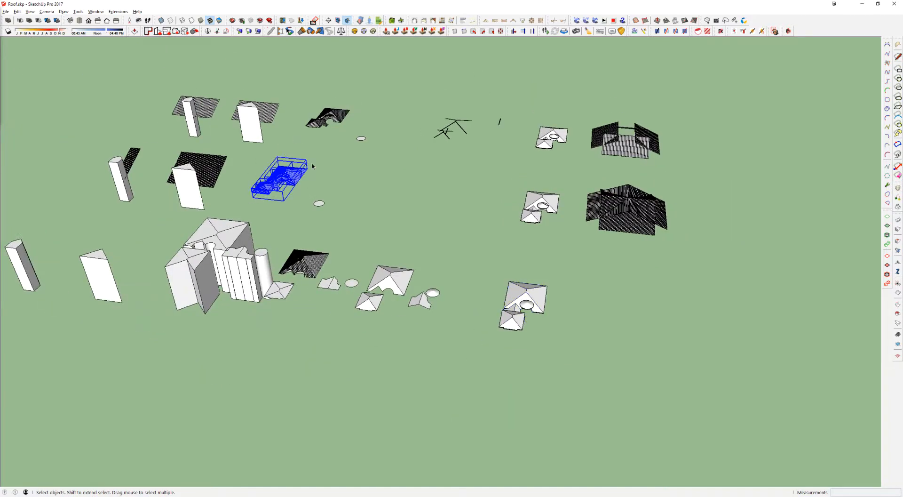
pyautogui.moveTo(310, 131); pyautogui.dragTo(303, 128)
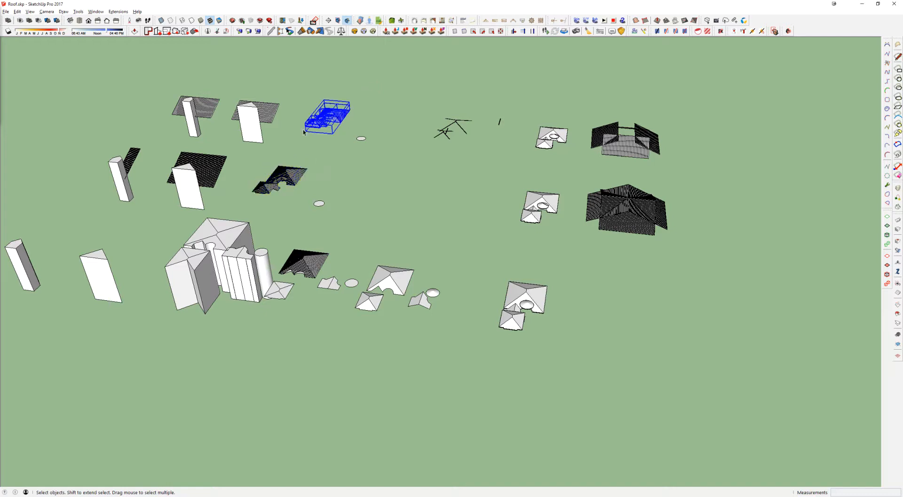
pyautogui.press('m')
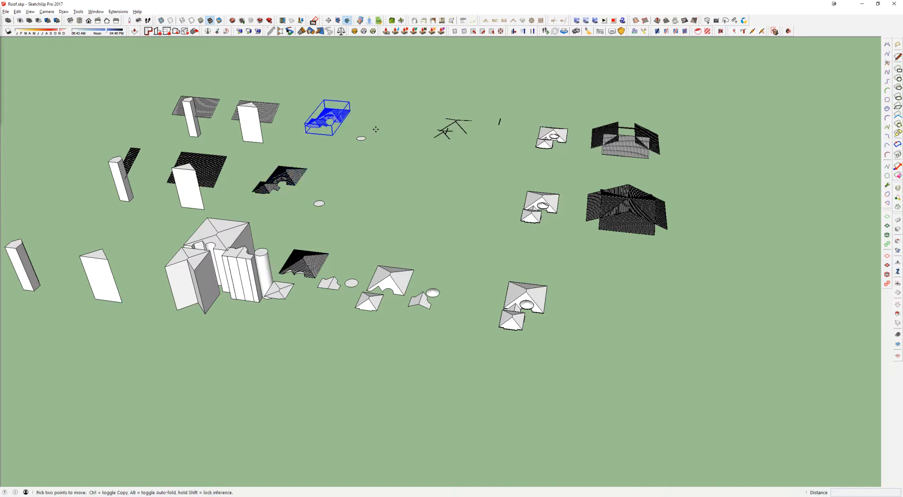
pyautogui.click(376, 128)
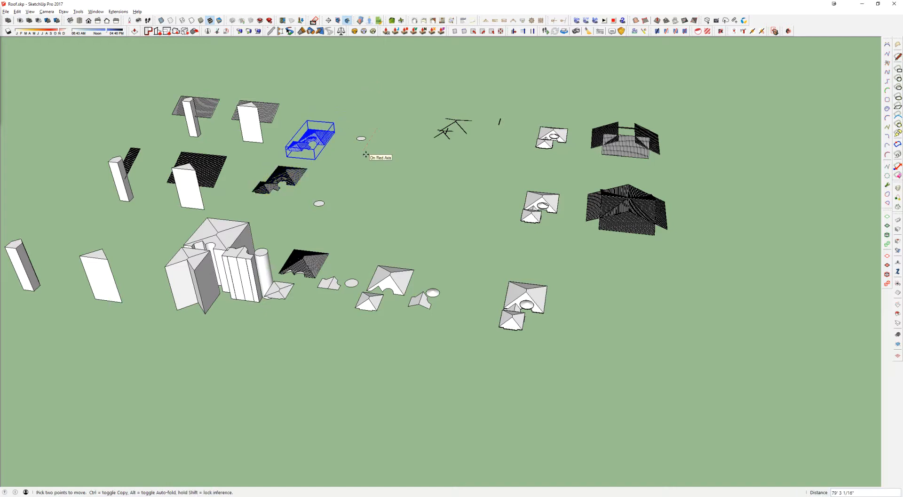
pyautogui.write('120')
pyautogui.press('Return')
pyautogui.write('2400')
pyautogui.press('Return')
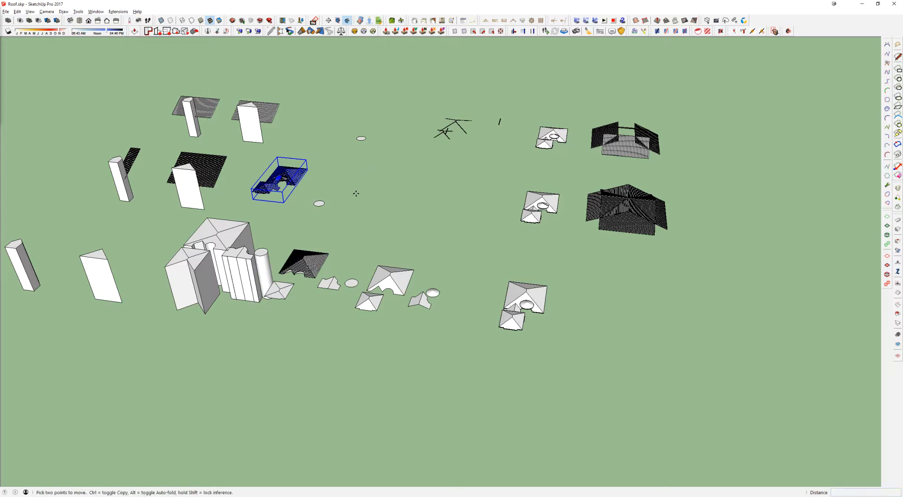
pyautogui.hotkey('ctrl', 'z')
pyautogui.press('space')
pyautogui.click(447, 179)
# Step: Save a copy of the Roof model in the class project folder with "- 00" added to its file name
pyautogui.click(6, 12)
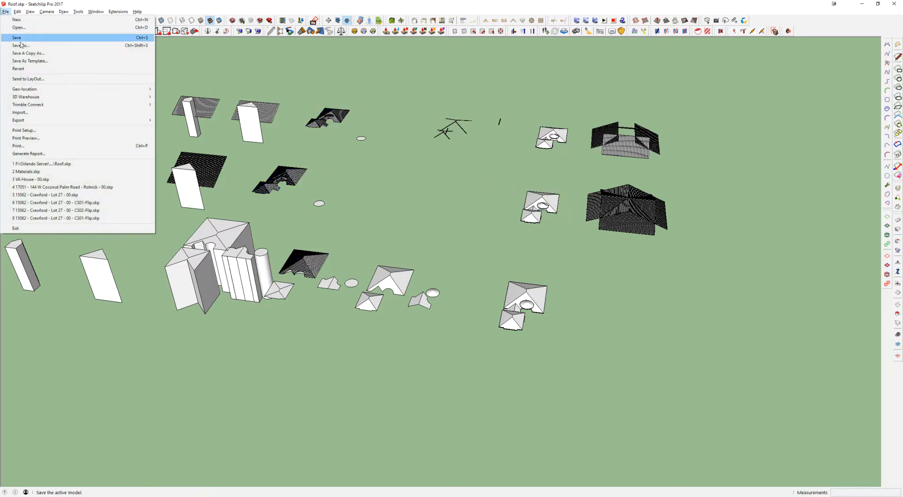
pyautogui.click(19, 52)
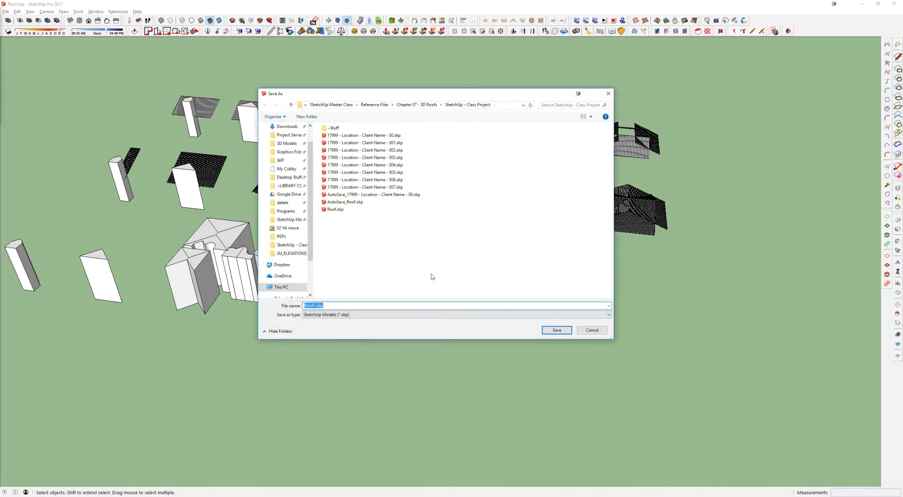
pyautogui.click(312, 306)
pyautogui.write('- 00')
pyautogui.press('Return')
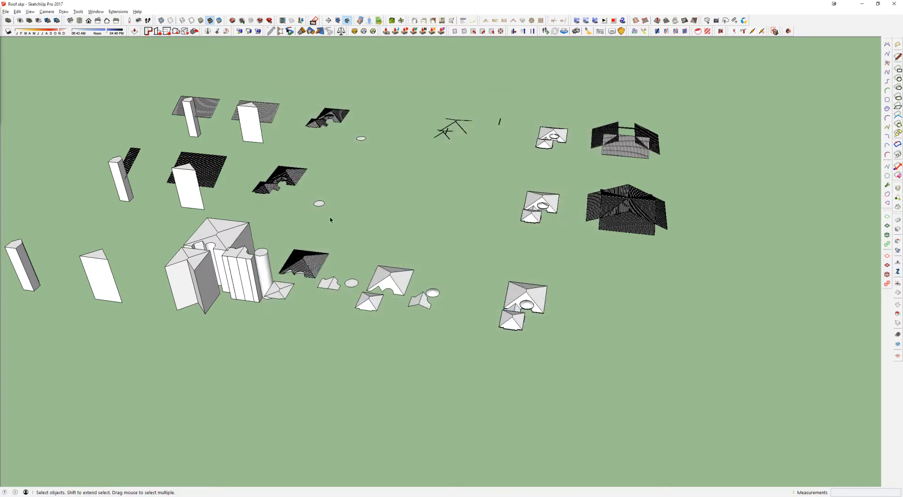
# Step: Move the back-row roof covering 2400 along the red axis so it overlays the second-row covering
pyautogui.click(333, 115)
pyautogui.press('m')
pyautogui.click(375, 159)
pyautogui.write("200'")
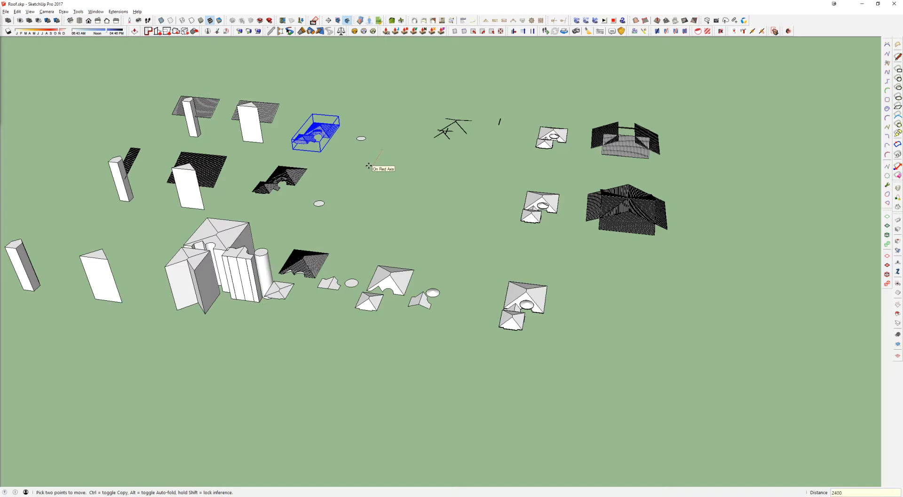
pyautogui.press('Return')
pyautogui.press('space')
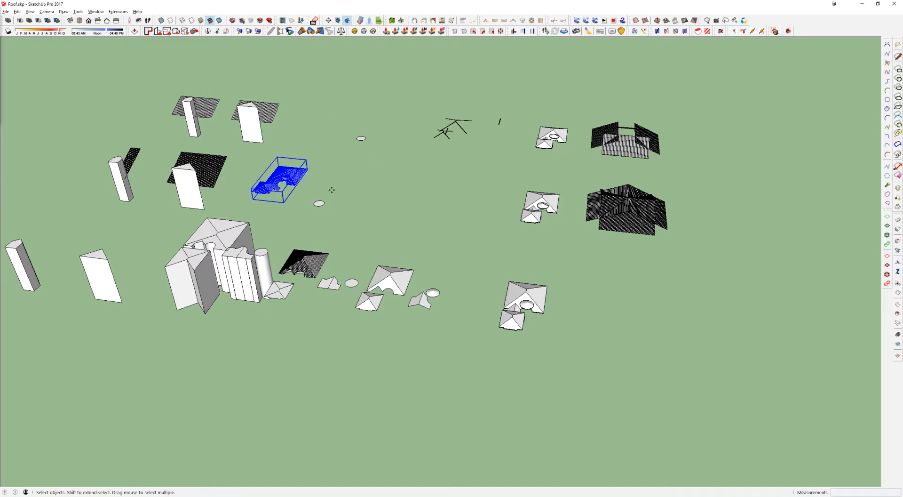
# Step: Move both overlaid roof coverings across to the plain roof copies and 200' along the red axis onto the front roof
pyautogui.press('m')
pyautogui.click(332, 192)
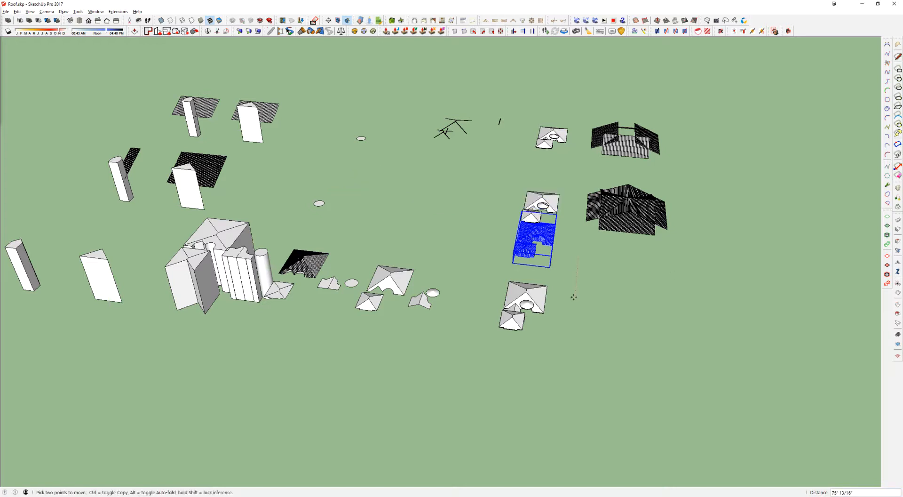
pyautogui.write("200'")
pyautogui.press('Return')
pyautogui.press('space')
# Step: Examine how the overlaid coverings sit on the base roof around the curved cutout, the eaves and the cone
pyautogui.scroll(3, 541, 299)
pyautogui.keyDown('shift'); pyautogui.click(504, 295); pyautogui.keyUp('shift')
pyautogui.moveTo(505, 294); pyautogui.dragTo(447, 245, button='middle')
pyautogui.scroll(5, 448, 247)
pyautogui.keyDown('shift'); pyautogui.moveTo(600, 384); pyautogui.dragTo(502, 188, button='middle'); pyautogui.keyUp('shift')
pyautogui.scroll(-2, 506, 232)
pyautogui.click(490, 264)
pyautogui.scroll(5, 472, 260)
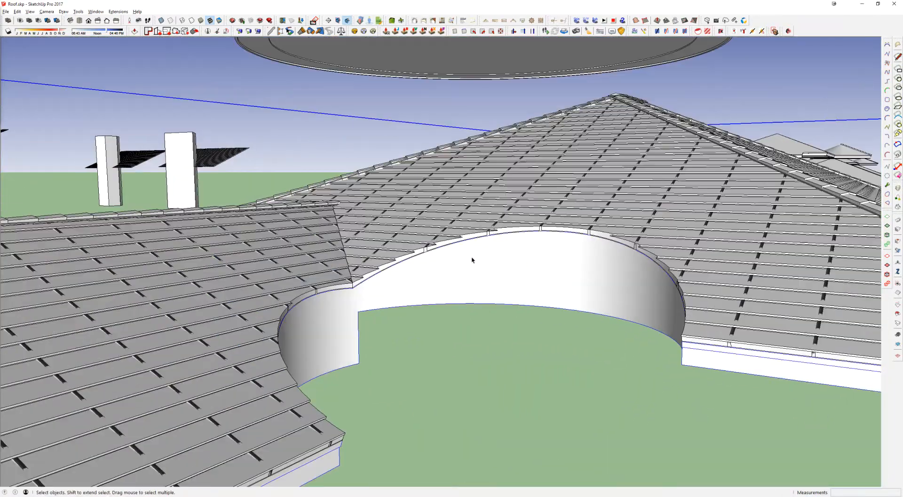
pyautogui.moveTo(472, 259); pyautogui.dragTo(447, 239, button='middle')
pyautogui.click(445, 239)
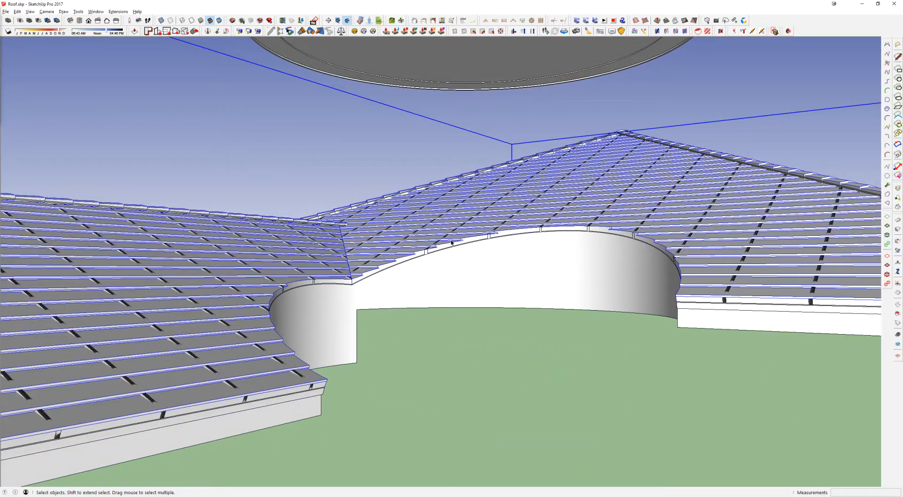
pyautogui.scroll(3, 599, 258)
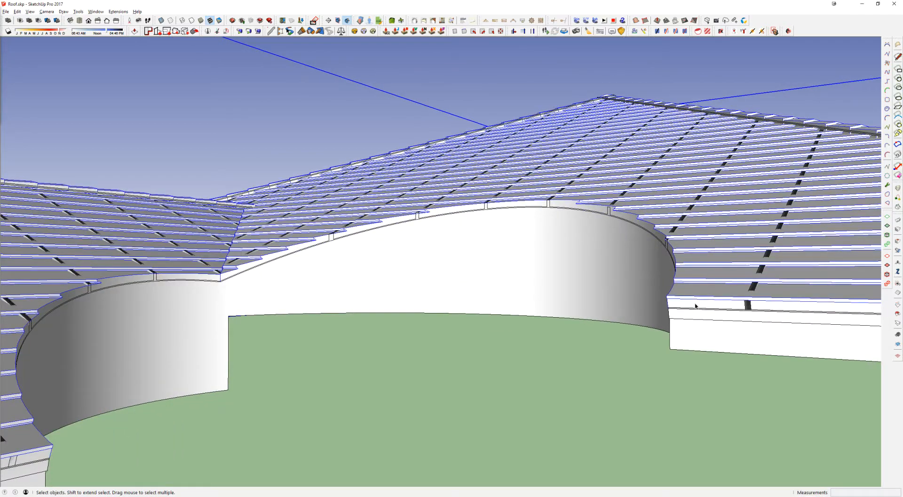
pyautogui.click(691, 311)
pyautogui.moveTo(707, 253); pyautogui.dragTo(644, 310, button='middle')
pyautogui.scroll(-8, 562, 151)
pyautogui.moveTo(562, 150); pyautogui.dragTo(634, 235, button='middle')
# Step: Delete all leftover roof copies, cutting solids and construction pieces, keeping only the assembled roof
pyautogui.scroll(-4, 620, 212)
pyautogui.scroll(-7, 654, 207)
pyautogui.moveTo(731, 171); pyautogui.dragTo(494, 64)
pyautogui.press('Delete')
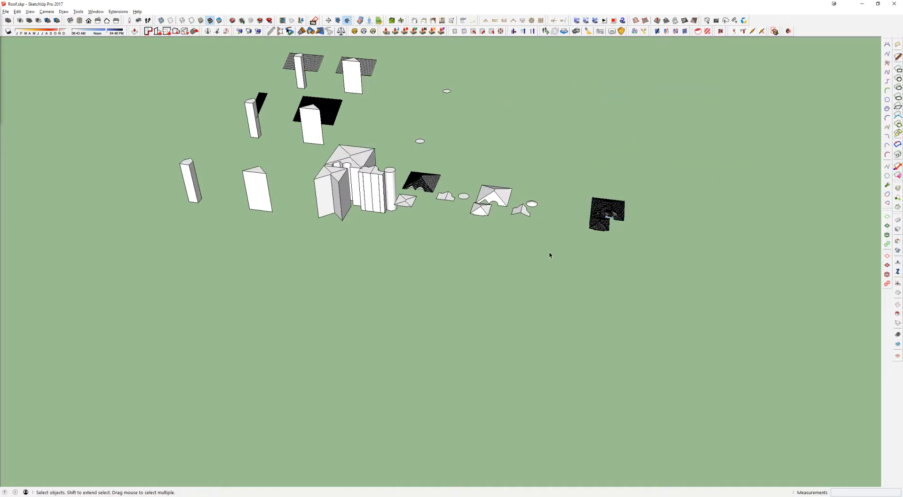
pyautogui.moveTo(170, 52); pyautogui.dragTo(170, 52)
pyautogui.press('Delete')
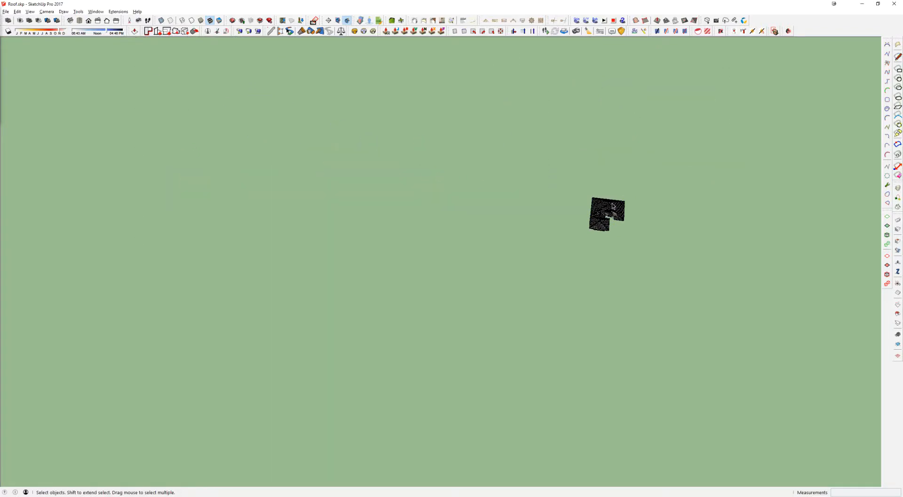
pyautogui.click(0, 80)
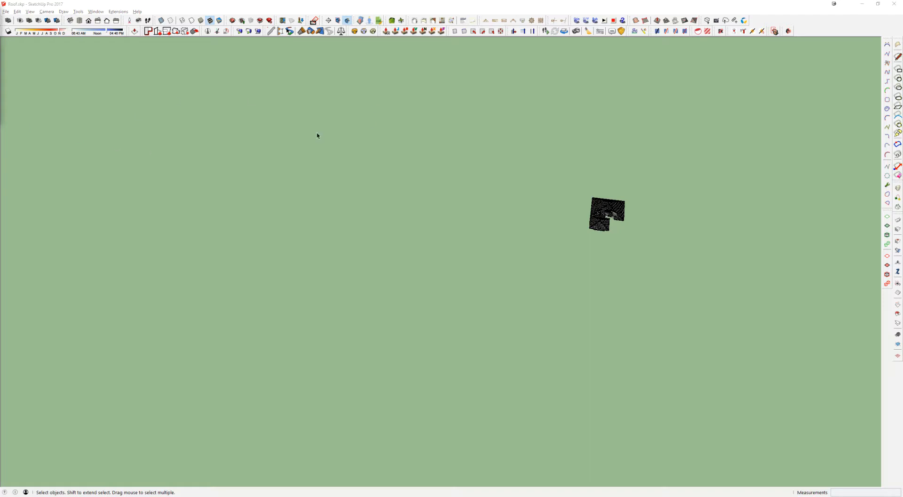
pyautogui.scroll(4, 616, 206)
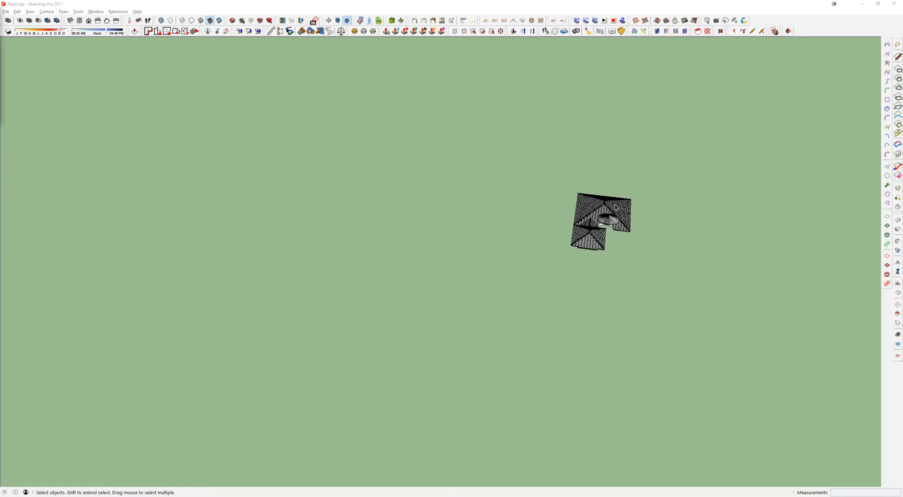
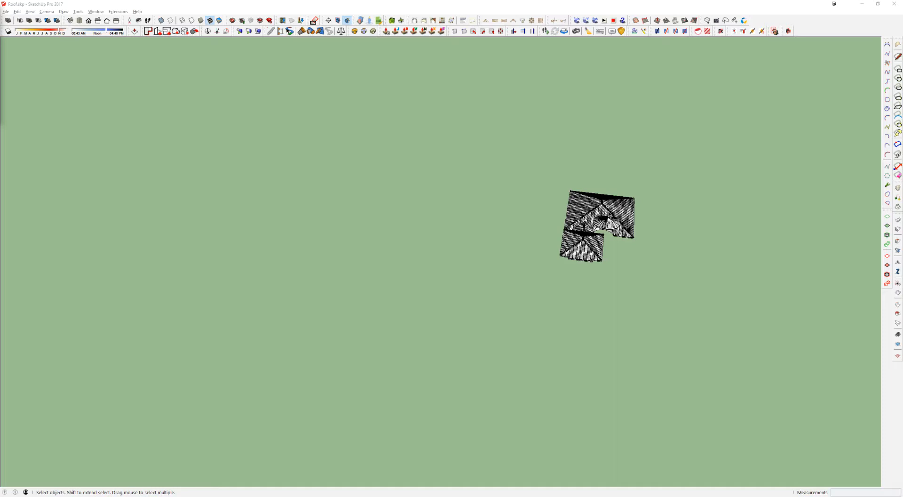
# Step: Move the cone's horizontal-course covering 24" so it lines up with the cone and its radial ribs
pyautogui.scroll(5, 608, 215)
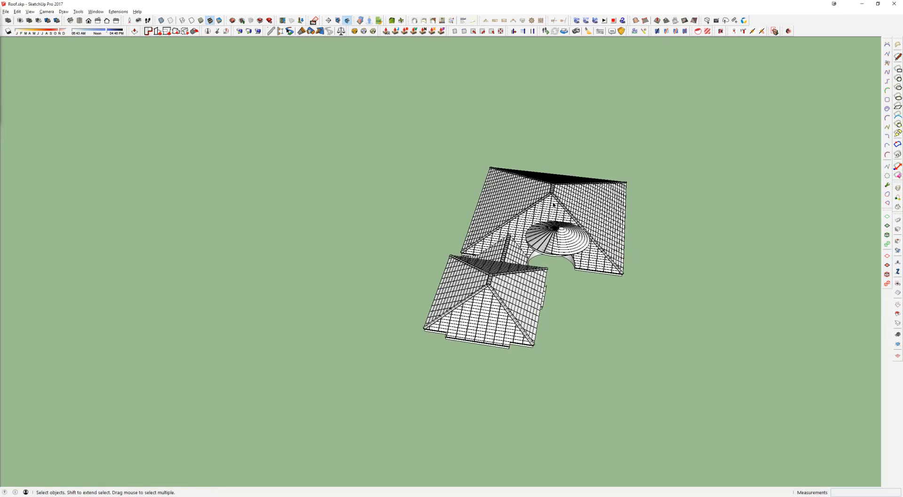
pyautogui.scroll(5, 548, 221)
pyautogui.doubleClick(520, 235)
pyautogui.click(521, 235)
pyautogui.press('m')
pyautogui.click(775, 219)
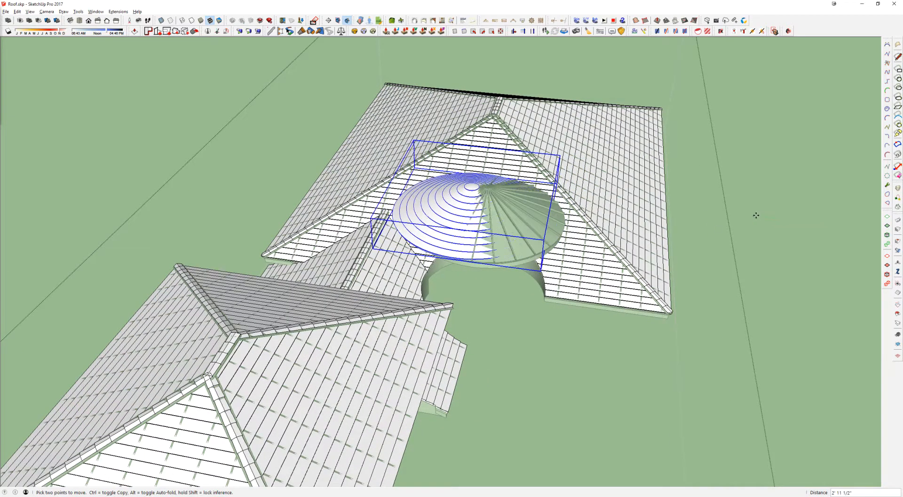
pyautogui.write('24')
pyautogui.press('Return')
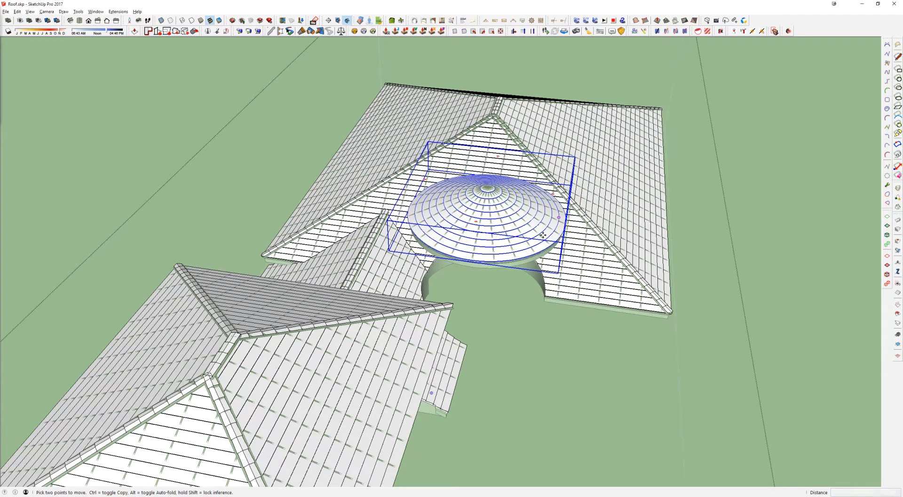
pyautogui.scroll(5, 515, 247)
pyautogui.moveTo(506, 250); pyautogui.dragTo(626, 263, button='middle')
pyautogui.scroll(-5, 484, 200)
pyautogui.moveTo(472, 185); pyautogui.dragTo(391, 232, button='middle')
pyautogui.scroll(-2, 416, 220)
pyautogui.press('space')
pyautogui.press('Escape')
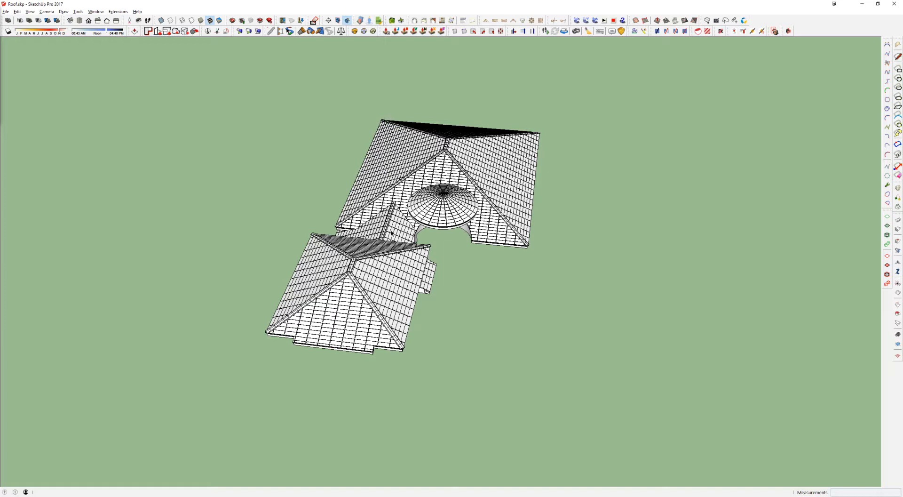
# Step: Move the horizontal-course covering 100' along the green axis, off one side of the base roof
pyautogui.click(440, 168)
pyautogui.scroll(-3, 440, 168)
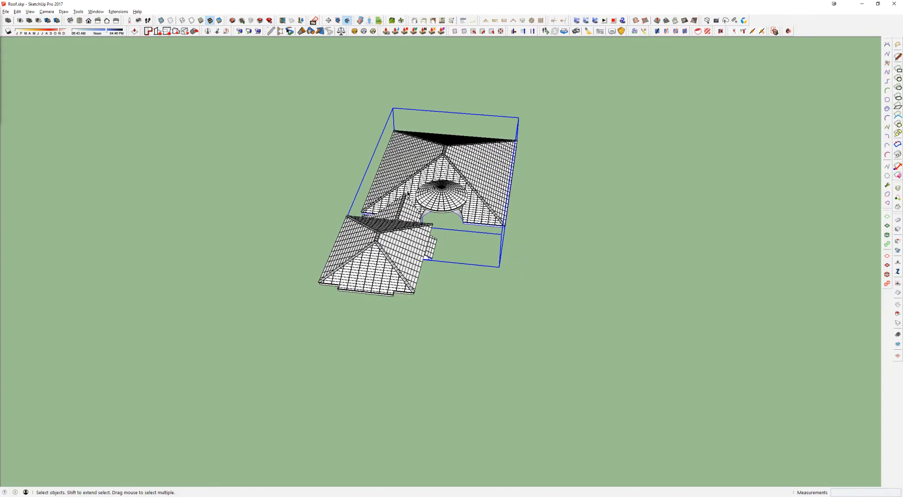
pyautogui.scroll(4, 399, 211)
pyautogui.click(345, 285)
pyautogui.scroll(-4, 346, 286)
pyautogui.press('m')
pyautogui.press('ctrl')
pyautogui.click(420, 346)
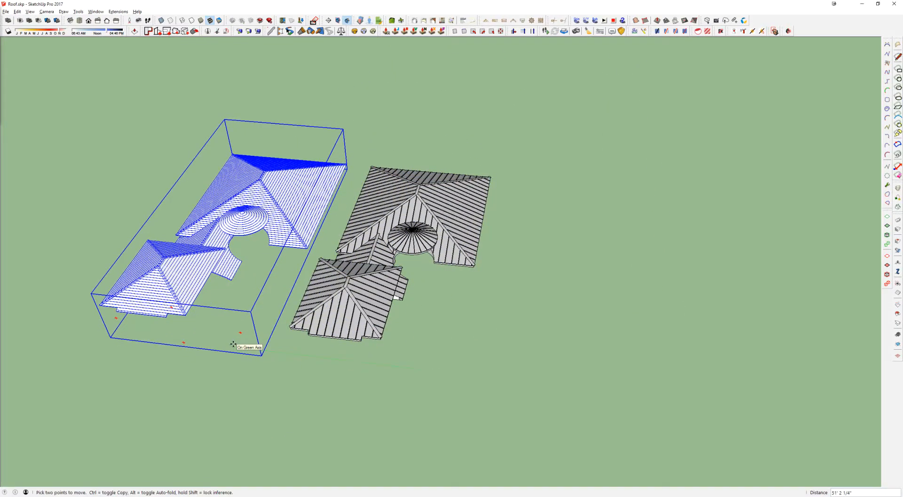
pyautogui.write("100'")
pyautogui.press('Return')
pyautogui.press('space')
# Step: Move the vertical-rib covering 100' along the green axis to the opposite side of the base roof
pyautogui.click(347, 290)
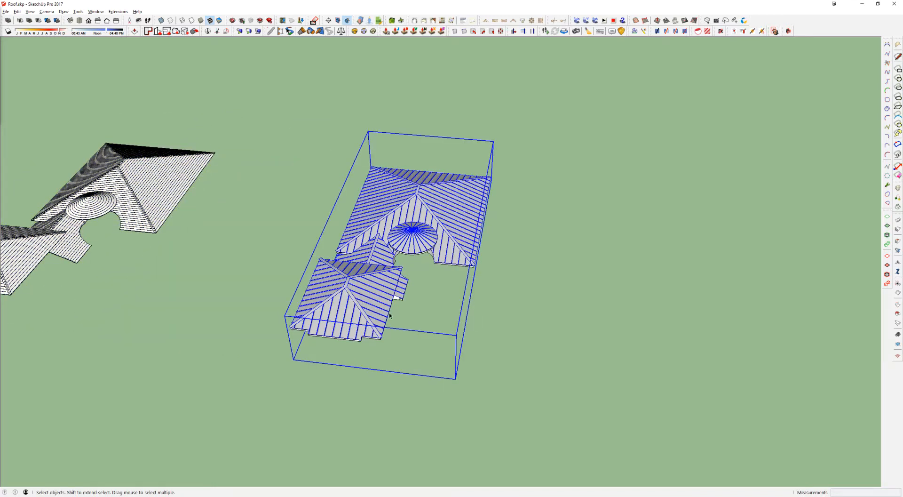
pyautogui.press('m')
pyautogui.click(441, 336)
pyautogui.write("100'")
pyautogui.press('Return')
pyautogui.press('space')
# Step: Open the vertical-rib covering group and look at one rear slope panel of the large roof in isolation
pyautogui.moveTo(478, 312); pyautogui.dragTo(414, 201, button='middle')
pyautogui.moveTo(660, 292); pyautogui.dragTo(544, 316, button='middle')
pyautogui.scroll(6, 480, 315)
pyautogui.doubleClick(582, 309)
pyautogui.click(582, 310)
pyautogui.click(608, 254)
pyautogui.doubleClick(553, 240)
pyautogui.press('i')
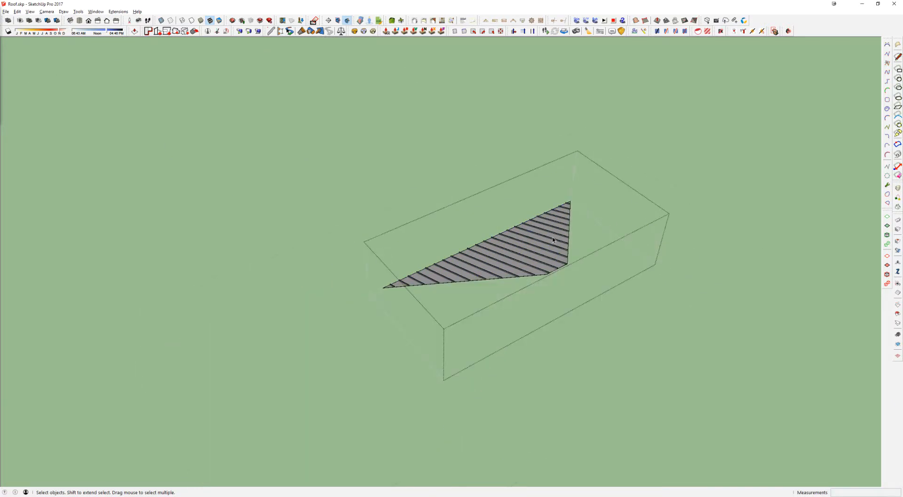
pyautogui.press('Escape')
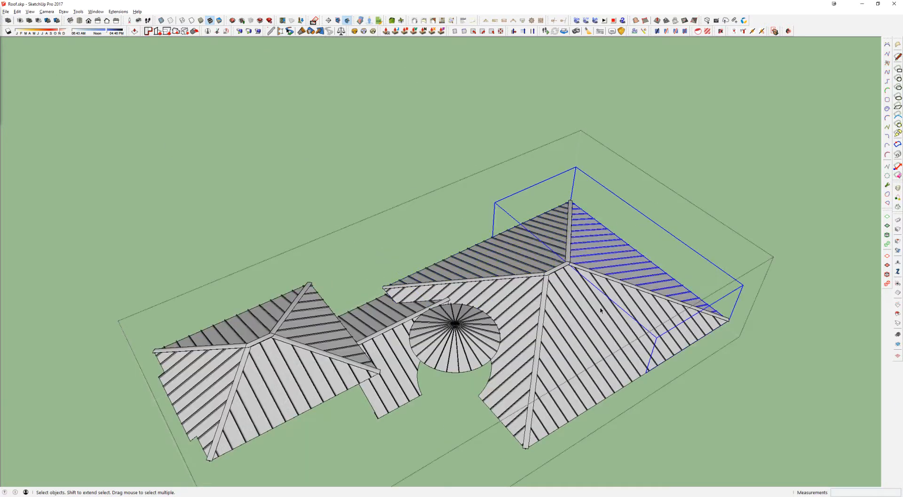
# Step: Examine the slope panels and ridge caps of the small and large roofs inside the vertical-rib covering
pyautogui.click(484, 333)
pyautogui.click(401, 339)
pyautogui.click(369, 314)
pyautogui.click(314, 320)
pyautogui.moveTo(314, 320); pyautogui.dragTo(381, 240, button='middle')
pyautogui.click(344, 241)
pyautogui.click(373, 271)
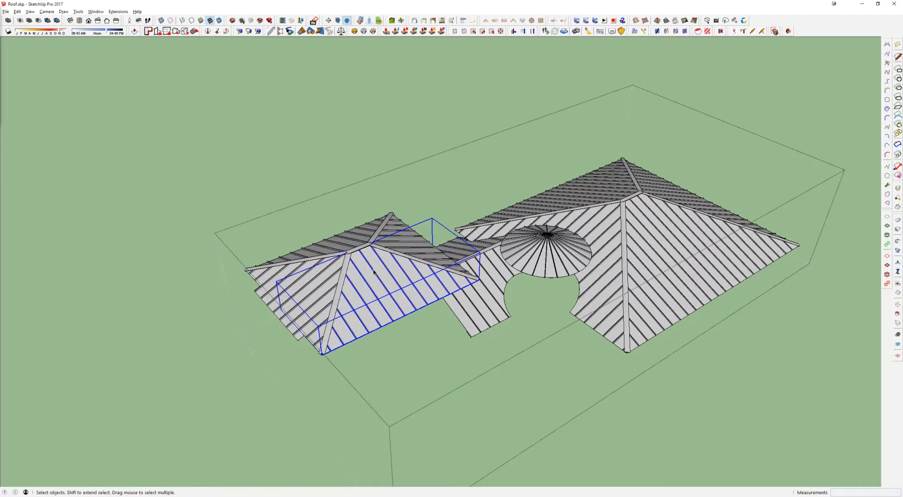
pyautogui.moveTo(374, 272); pyautogui.dragTo(359, 275, button='middle')
pyautogui.press('e')
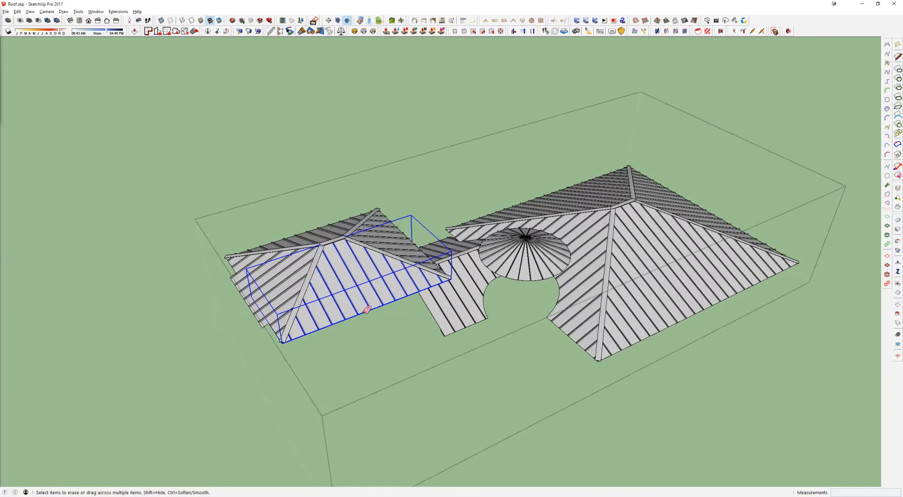
pyautogui.press('space')
pyautogui.click(362, 292)
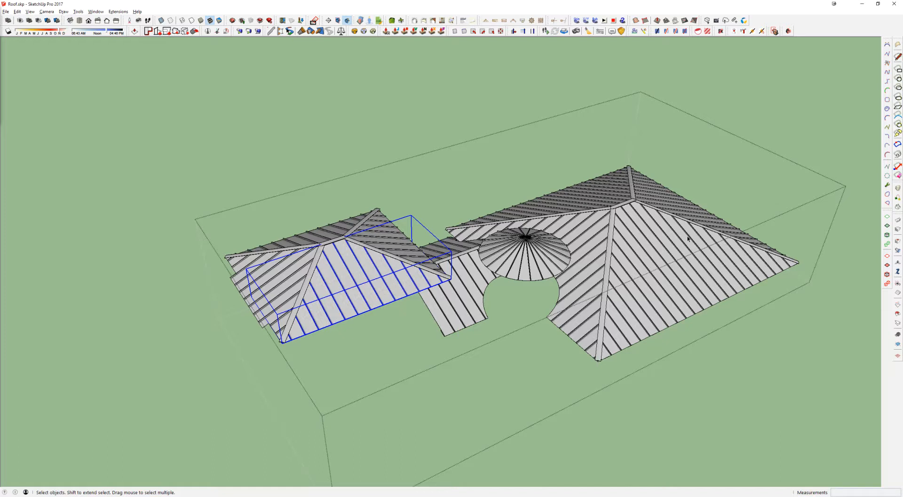
pyautogui.moveTo(680, 235); pyautogui.dragTo(644, 196, button='middle')
pyautogui.click(679, 331)
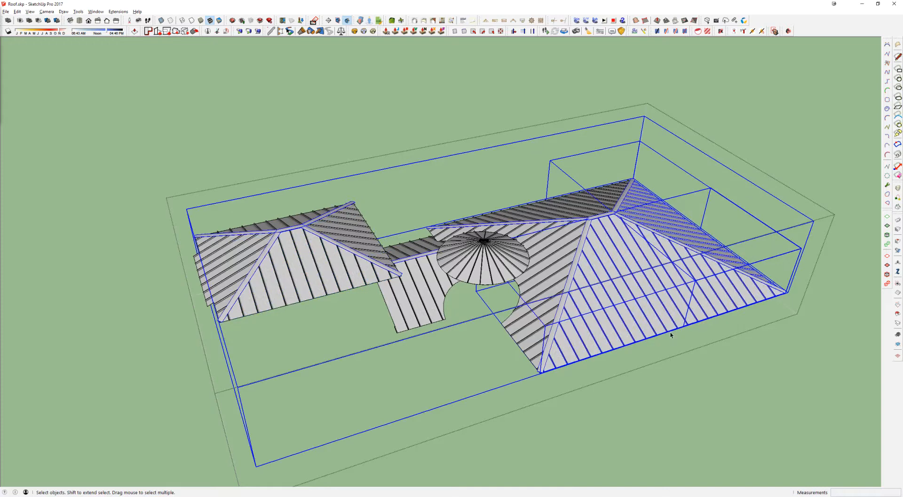
pyautogui.moveTo(635, 279); pyautogui.dragTo(635, 285, button='middle')
pyautogui.scroll(-5, 640, 282)
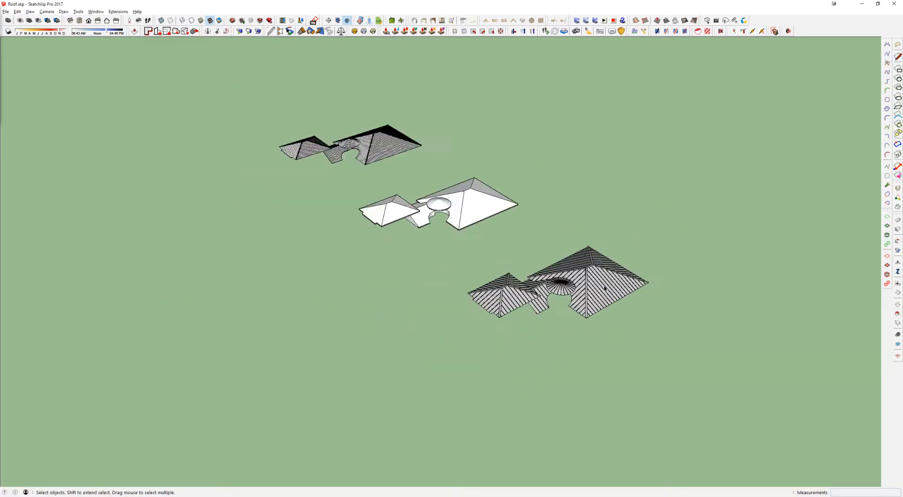
pyautogui.keyDown('shift'); pyautogui.moveTo(604, 288); pyautogui.dragTo(542, 319, button='middle'); pyautogui.keyUp('shift')
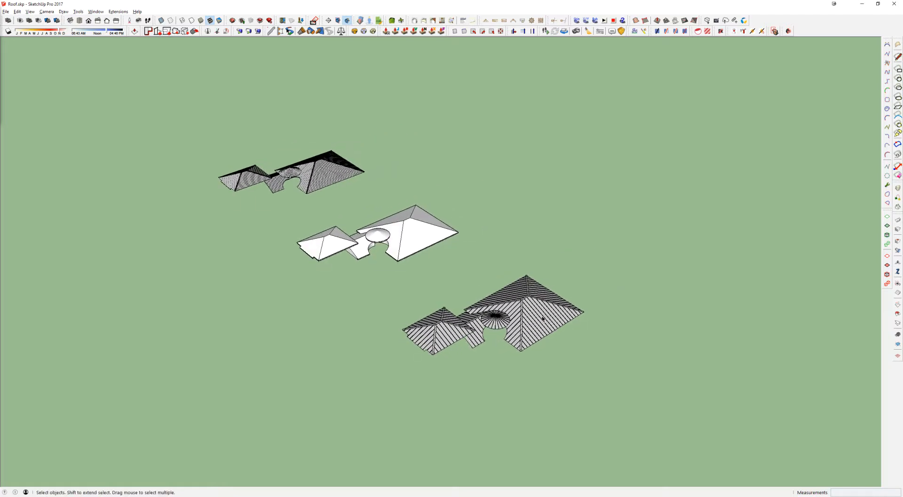
# Step: Reopen the vertical-rib covering and inspect its panels one by one, from the large roof to the small front roof
pyautogui.click(507, 323)
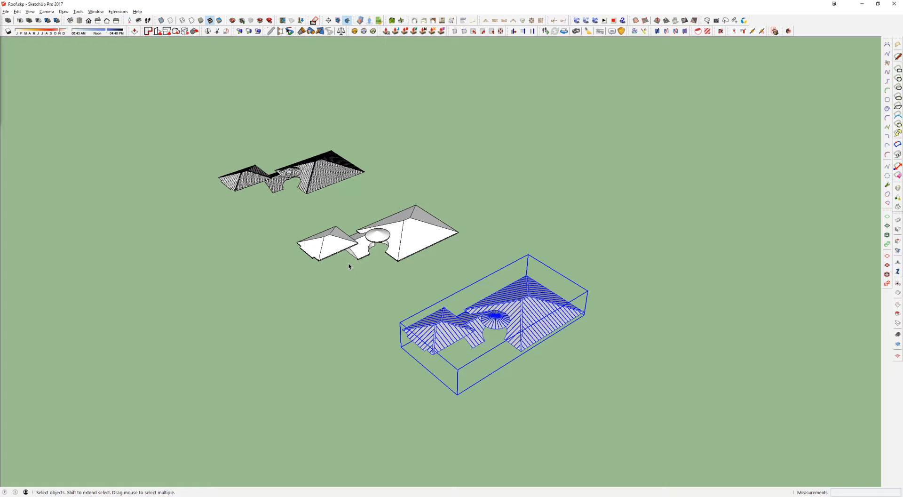
pyautogui.scroll(5, 516, 315)
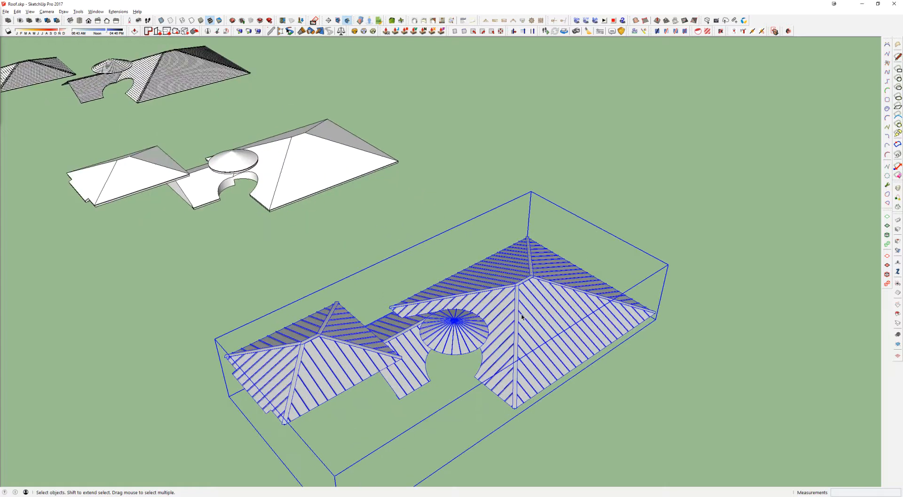
pyautogui.moveTo(516, 315); pyautogui.dragTo(518, 272, button='middle')
pyautogui.doubleClick(510, 266)
pyautogui.click(510, 266)
pyautogui.click(557, 263)
pyautogui.click(516, 202)
pyautogui.click(559, 198)
pyautogui.click(429, 266)
pyautogui.click(283, 329)
pyautogui.click(325, 288)
pyautogui.click(194, 274)
pyautogui.click(155, 288)
pyautogui.click(139, 322)
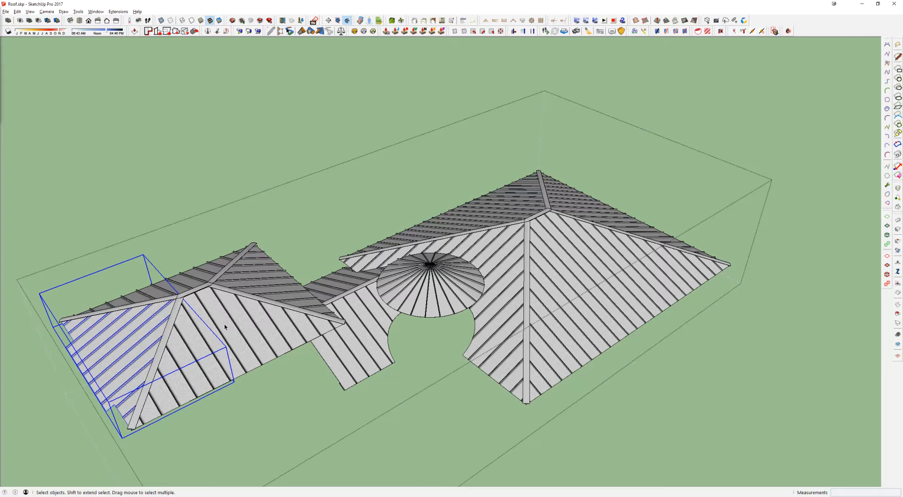
pyautogui.click(410, 215)
pyautogui.moveTo(544, 243); pyautogui.dragTo(585, 275, button='middle')
pyautogui.scroll(-5, 621, 212)
pyautogui.click(584, 269)
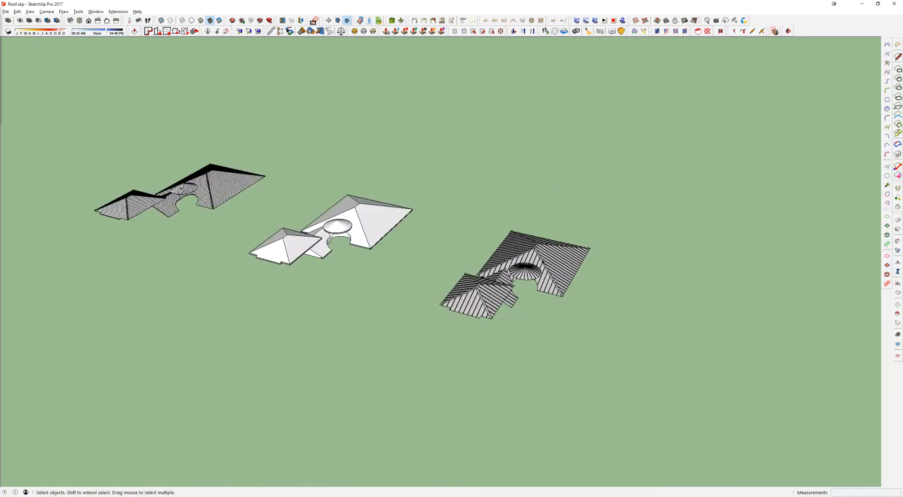
# Step: Compare the plain base roof with the two separated coverings by picking their parts in turn
pyautogui.scroll(3, 543, 261)
pyautogui.moveTo(471, 262); pyautogui.dragTo(638, 255, button='middle')
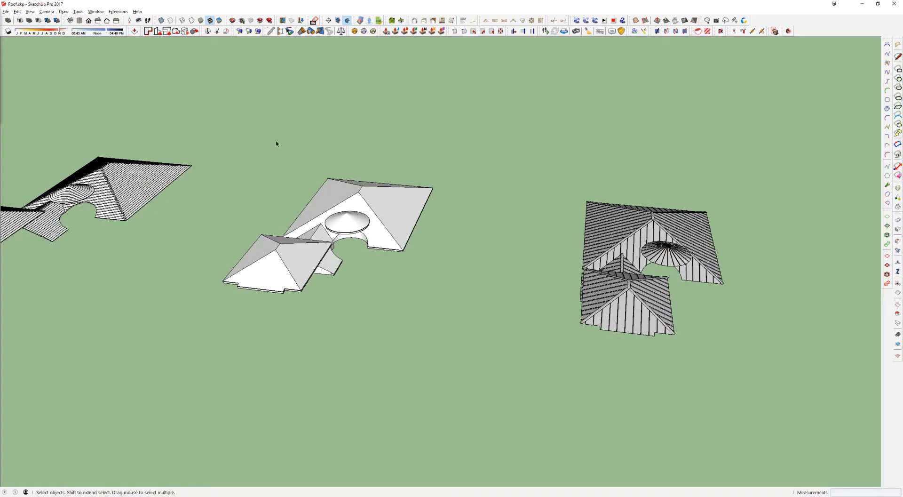
pyautogui.click(132, 190)
pyautogui.moveTo(755, 178); pyautogui.dragTo(132, 341)
pyautogui.click(277, 319)
pyautogui.tripleClick(299, 251)
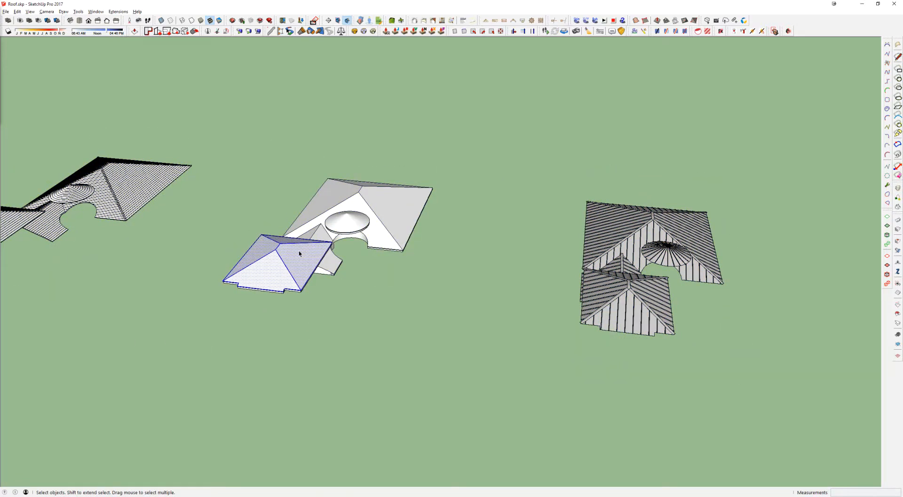
pyautogui.click(331, 215)
pyautogui.click(358, 223)
pyautogui.click(543, 231)
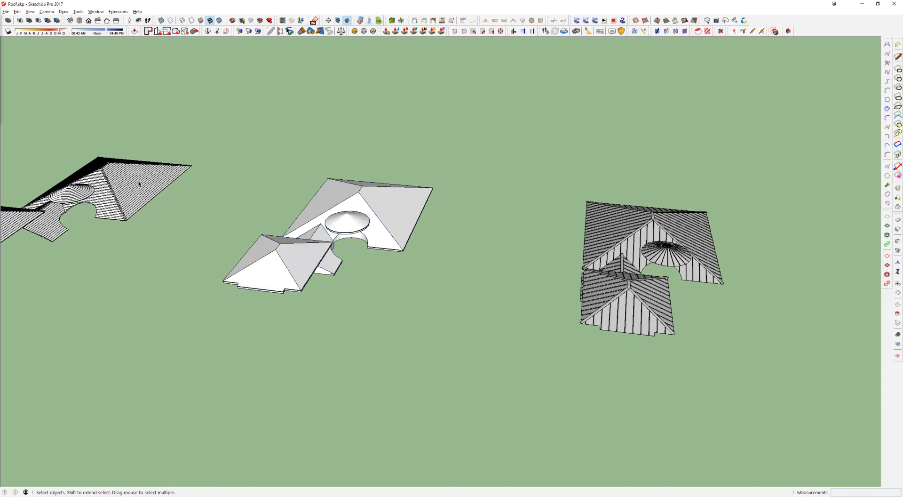
pyautogui.click(139, 184)
pyautogui.click(722, 156)
# Step: Add two layers named Roof Opt 01 and Roof Opt 02
pyautogui.moveTo(611, 125); pyautogui.dragTo(625, 113)
pyautogui.moveTo(503, 108); pyautogui.dragTo(518, 83)
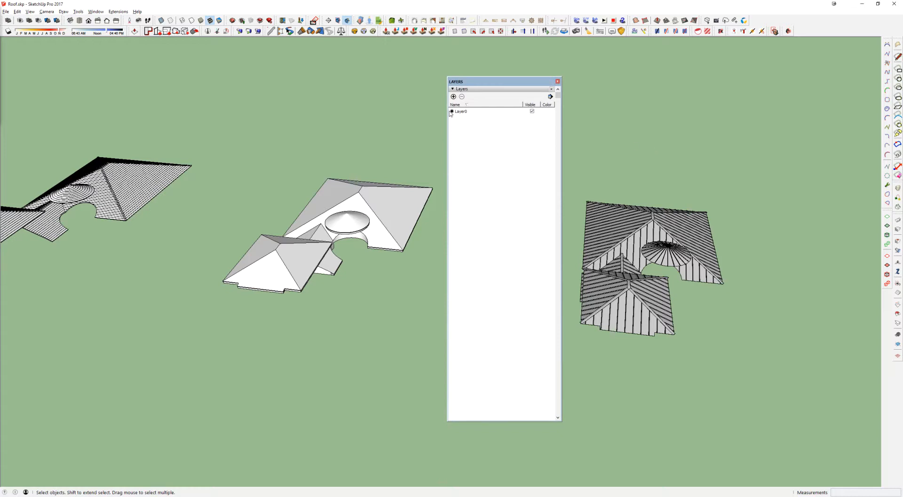
pyautogui.click(453, 96)
pyautogui.write('Roof Opt 01')
pyautogui.hotkey('shift', 'Home')
pyautogui.hotkey('ctrl', 'c')
pyautogui.click(453, 96)
pyautogui.hotkey('ctrl', 'v')
pyautogui.write('2')
pyautogui.press('Return')
pyautogui.click(558, 82)
# Step: Assign the vertical-rib covering group to the Roof Opt 01 layer
pyautogui.click(681, 225)
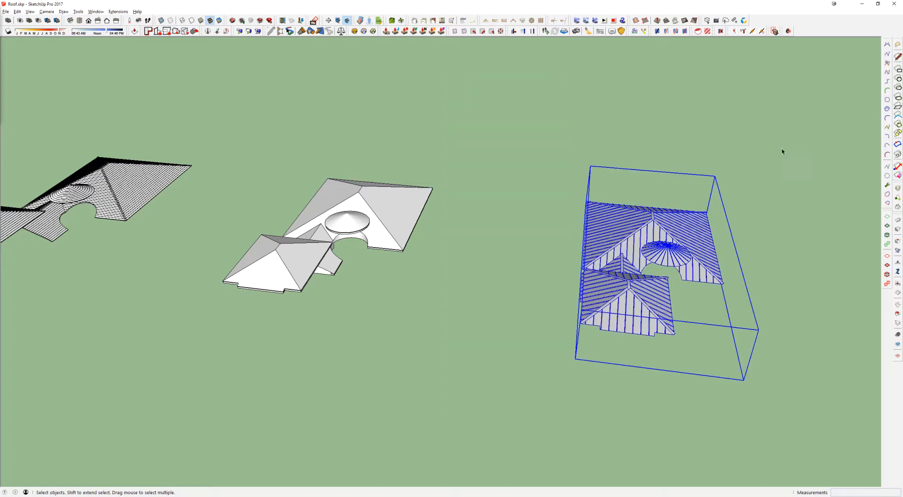
pyautogui.click(95, 11)
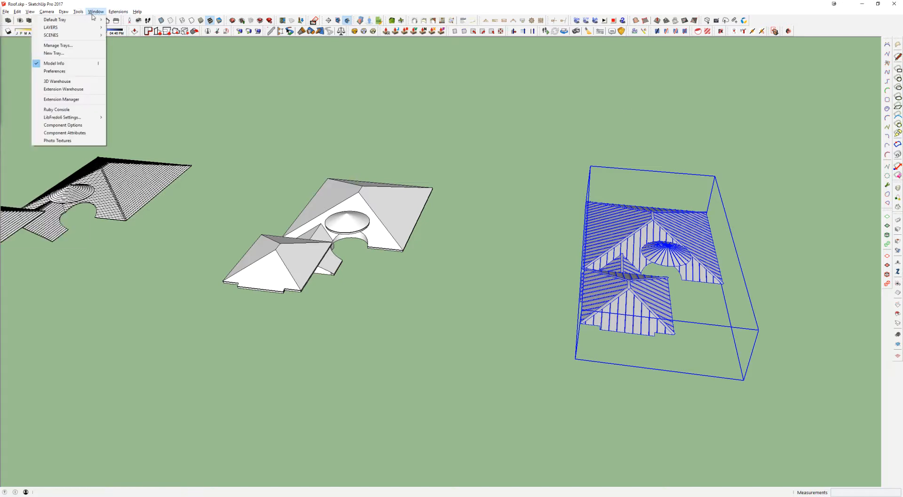
pyautogui.moveTo(94, 28)
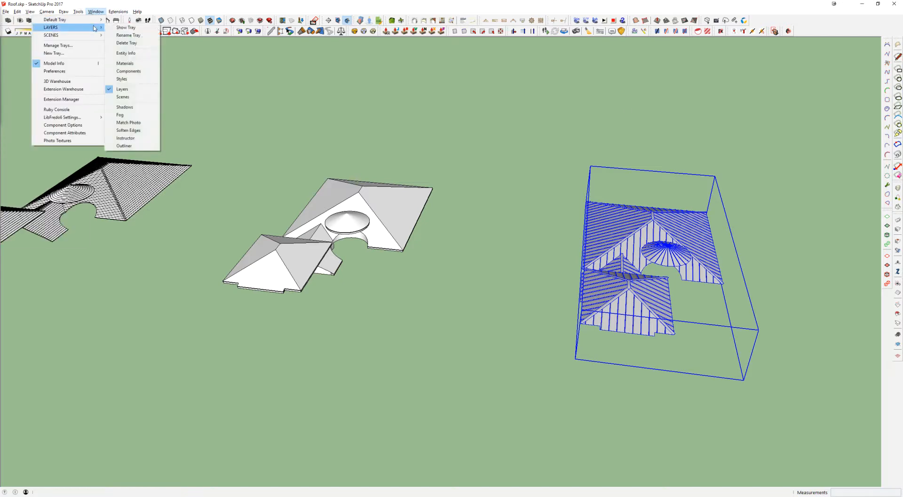
pyautogui.click(125, 27)
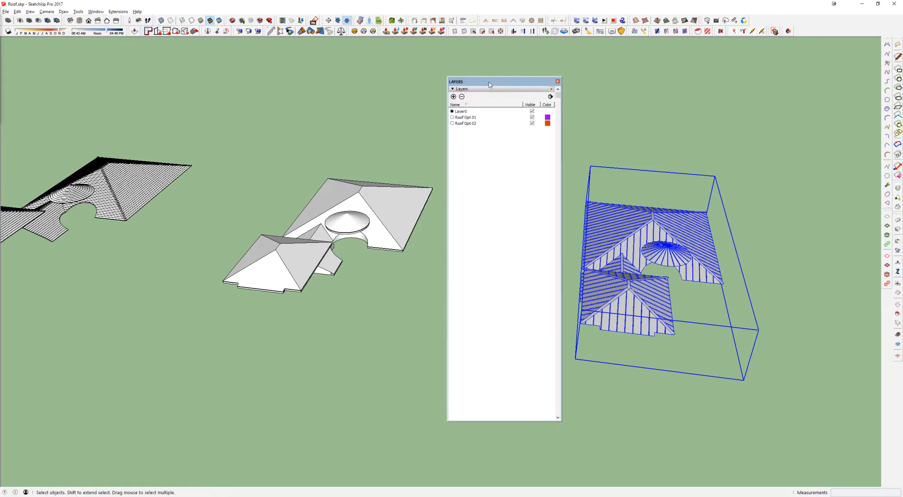
pyautogui.moveTo(489, 81); pyautogui.dragTo(893, 89)
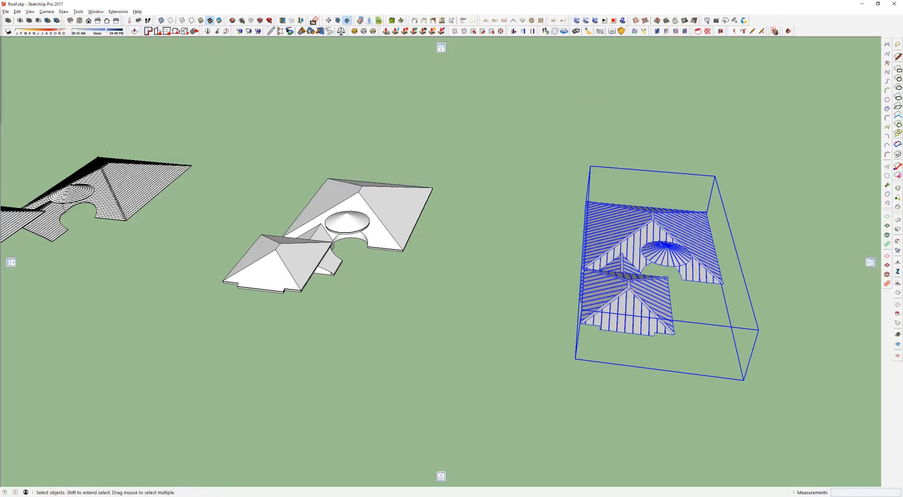
pyautogui.moveTo(893, 88); pyautogui.dragTo(490, 87)
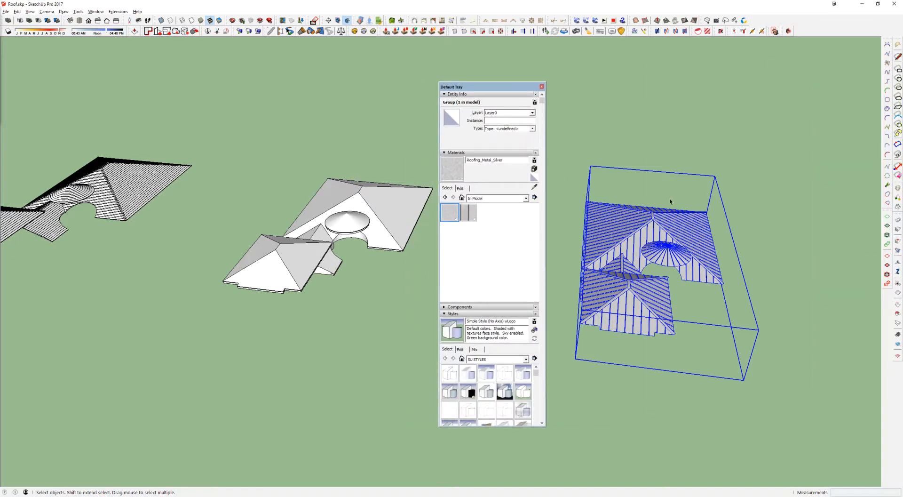
pyautogui.click(498, 114)
pyautogui.click(506, 127)
# Step: Assign the horizontal-course covering group to the Roof Opt 02 layer
pyautogui.click(123, 190)
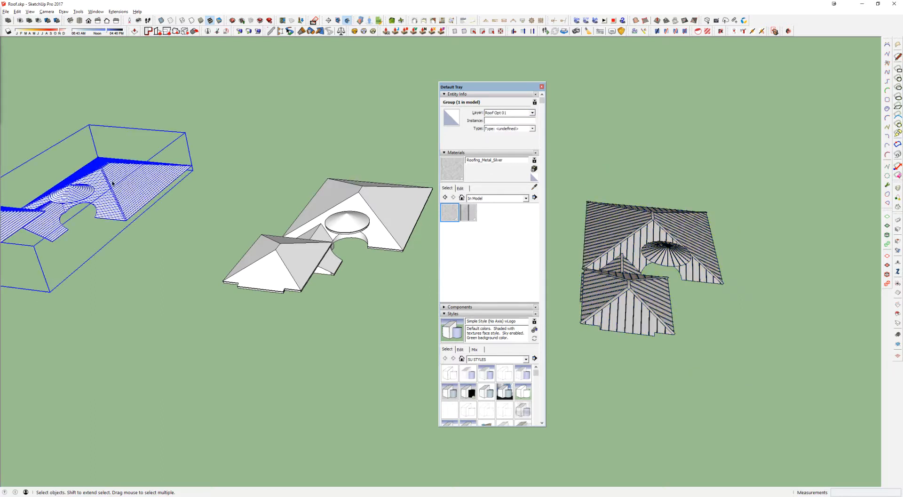
pyautogui.click(505, 115)
pyautogui.click(507, 133)
pyautogui.moveTo(516, 87); pyautogui.dragTo(902, 18)
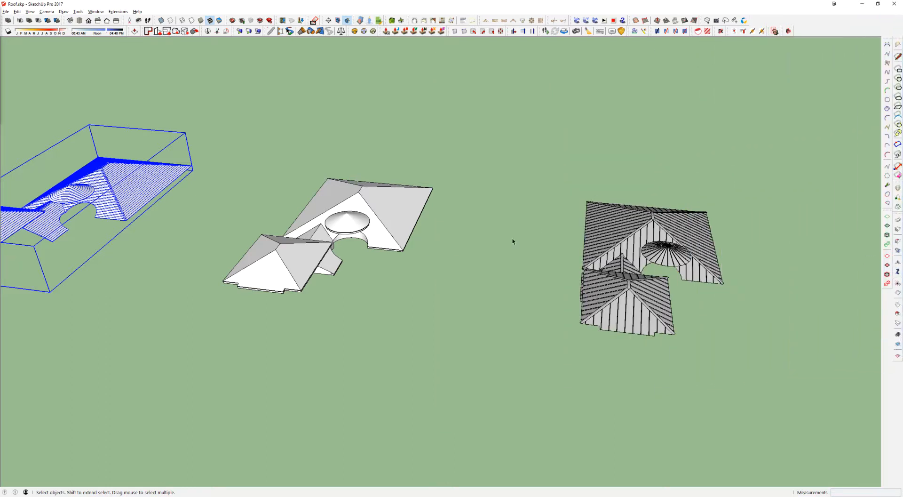
# Step: Move the vertical-rib covering 100' along the green axis back onto the plain base roof
pyautogui.click(593, 233)
pyautogui.press('m')
pyautogui.click(594, 232)
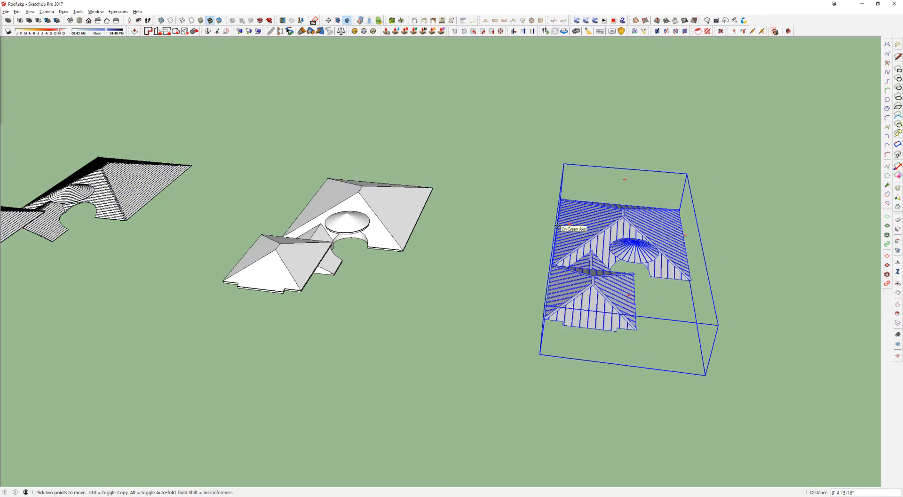
pyautogui.write("100'")
pyautogui.press('Return')
pyautogui.press('space')
# Step: Move the horizontal-course covering 100' along the green axis back onto the base roof and check the overlay
pyautogui.click(157, 195)
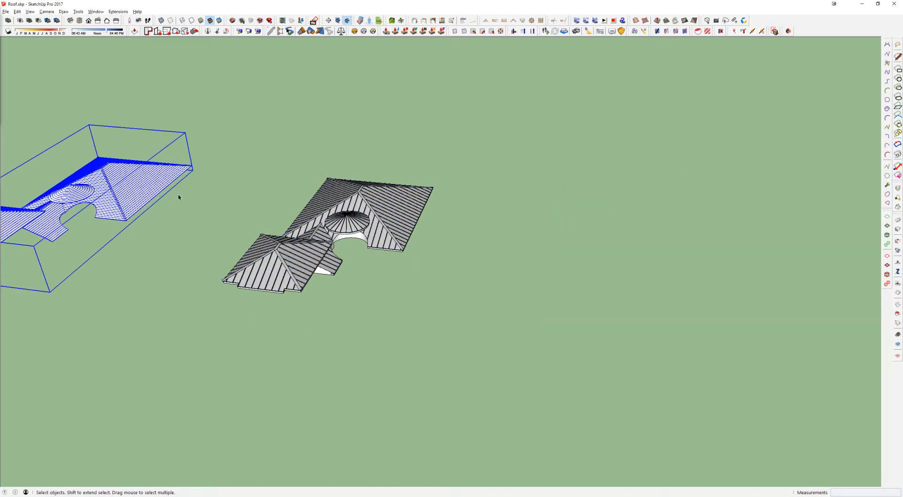
pyautogui.press('m')
pyautogui.click(179, 196)
pyautogui.write("100'")
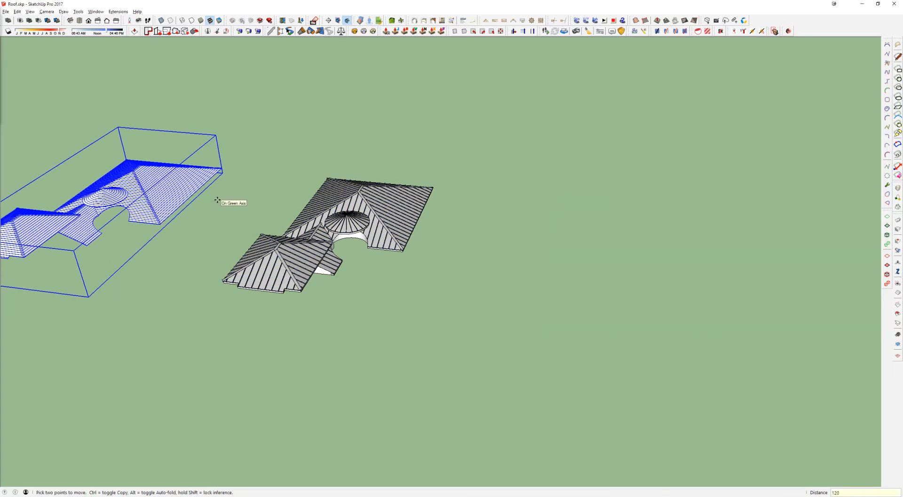
pyautogui.press('Return')
pyautogui.press('space')
pyautogui.scroll(3, 325, 239)
pyautogui.moveTo(255, 241); pyautogui.dragTo(277, 237, button='middle')
pyautogui.scroll(3, 367, 233)
pyautogui.click(366, 232)
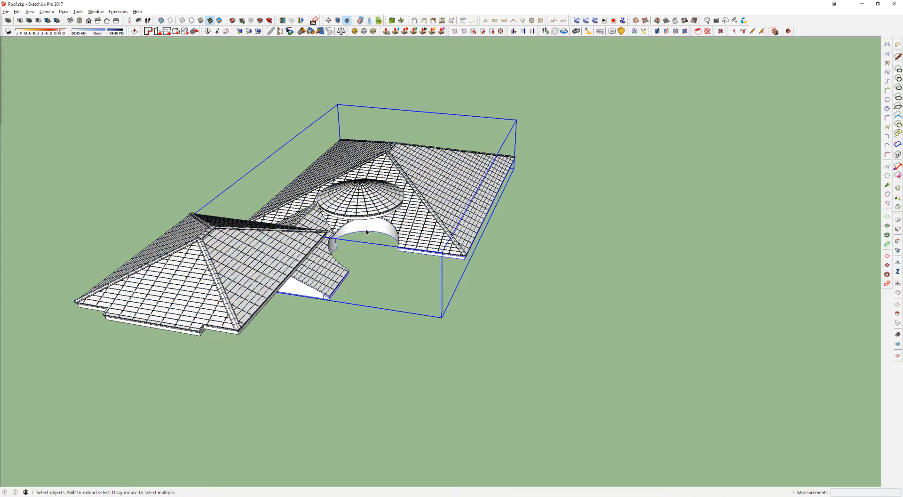
pyautogui.click(371, 201)
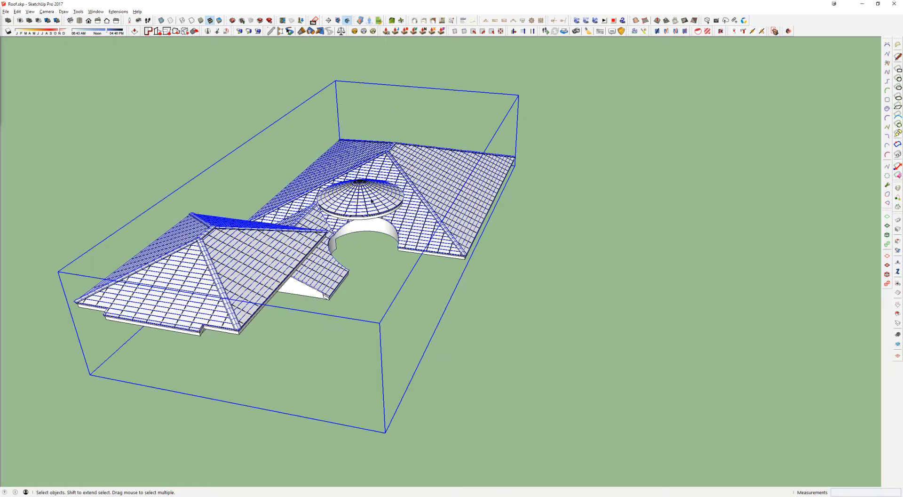
# Step: Try deleting both roof coverings and selecting the remaining base roof pieces to examine the plain roof
pyautogui.press('Delete')
pyautogui.click(371, 201)
pyautogui.press('Delete')
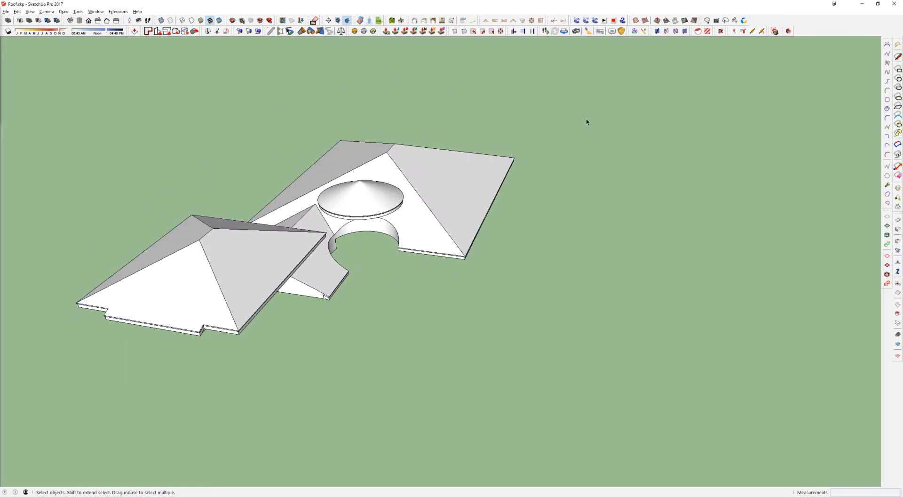
pyautogui.moveTo(586, 120); pyautogui.dragTo(127, 383)
pyautogui.click(255, 260)
pyautogui.moveTo(255, 260); pyautogui.dragTo(254, 246, button='middle')
pyautogui.scroll(4, 254, 248)
pyautogui.hotkey('ctrl', 'a')
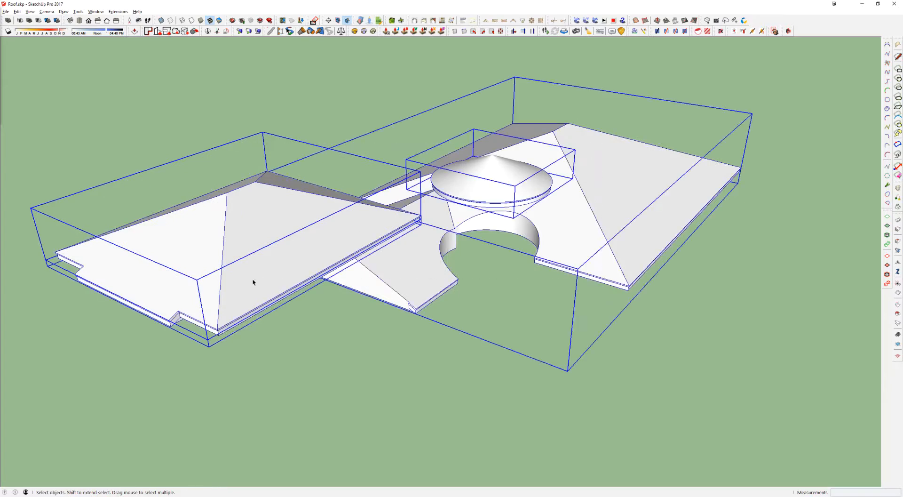
pyautogui.scroll(-3, 386, 226)
pyautogui.moveTo(368, 234); pyautogui.dragTo(355, 181, button='middle')
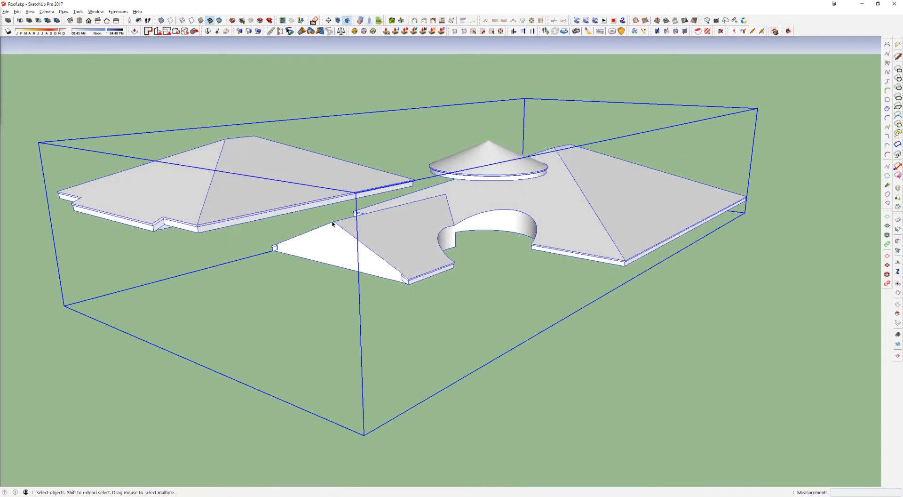
pyautogui.moveTo(441, 175); pyautogui.dragTo(684, 196, button='middle')
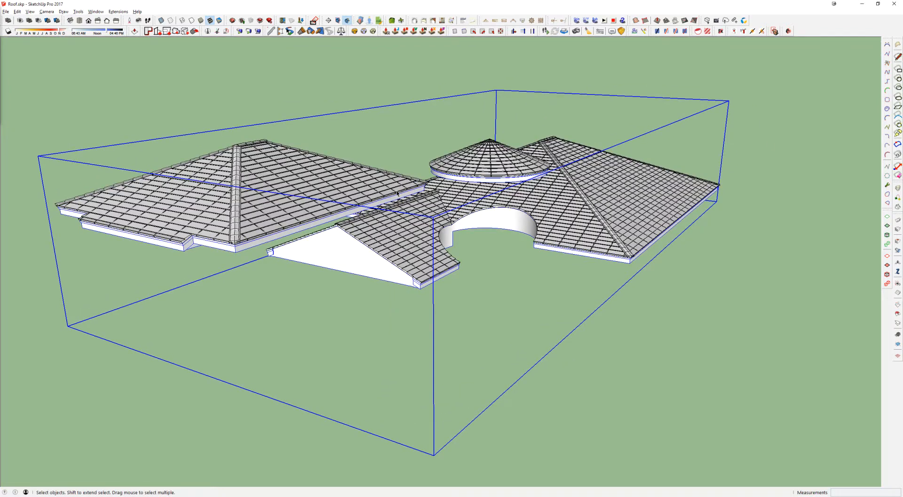
# Step: Restore both deleted coverings on the base roof and clear the selection
pyautogui.click(378, 168)
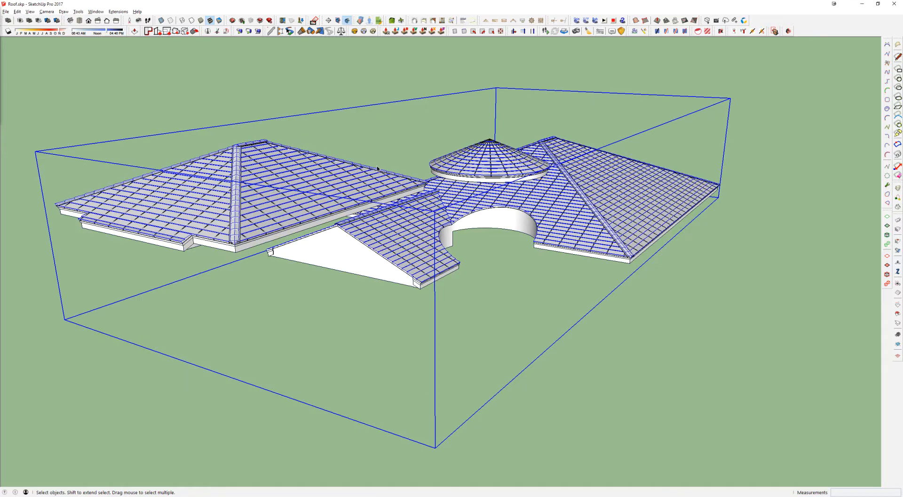
pyautogui.scroll(1, 338, 188)
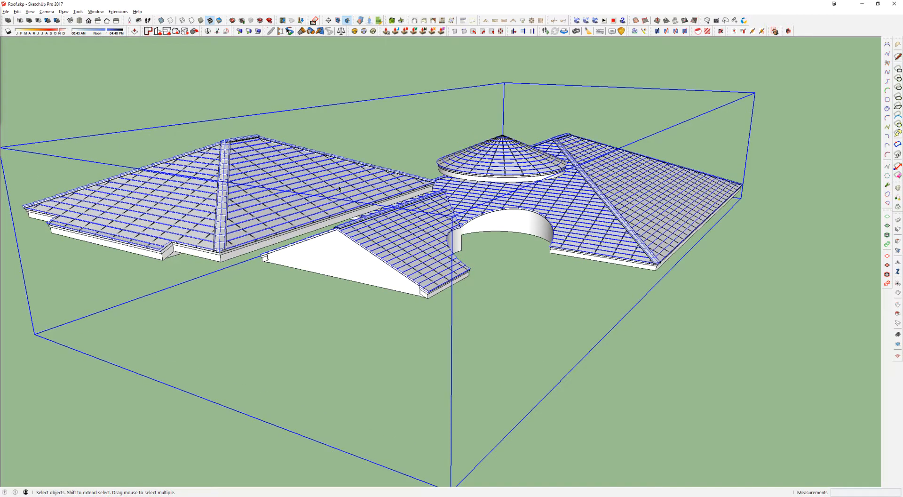
pyautogui.click(398, 140)
pyautogui.moveTo(432, 166); pyautogui.dragTo(250, 171, button='middle')
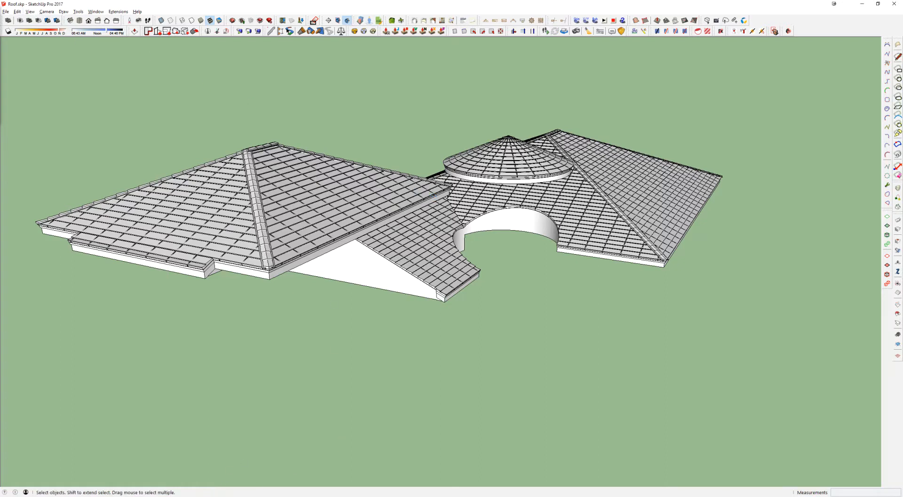
# Step: Switch to the main house model, reload the roof component from Roof.skp, and check the coverings on the house
pyautogui.moveTo(216, 496)
pyautogui.click(138, 478)
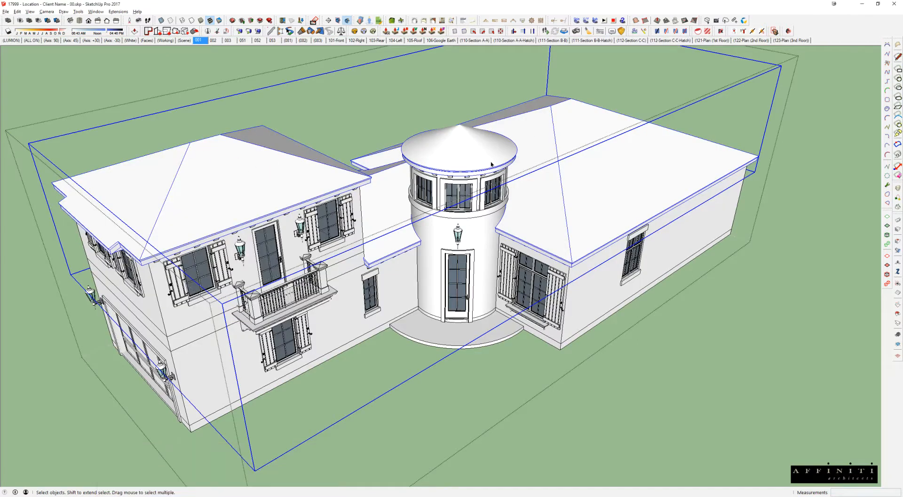
pyautogui.rightClick(245, 160)
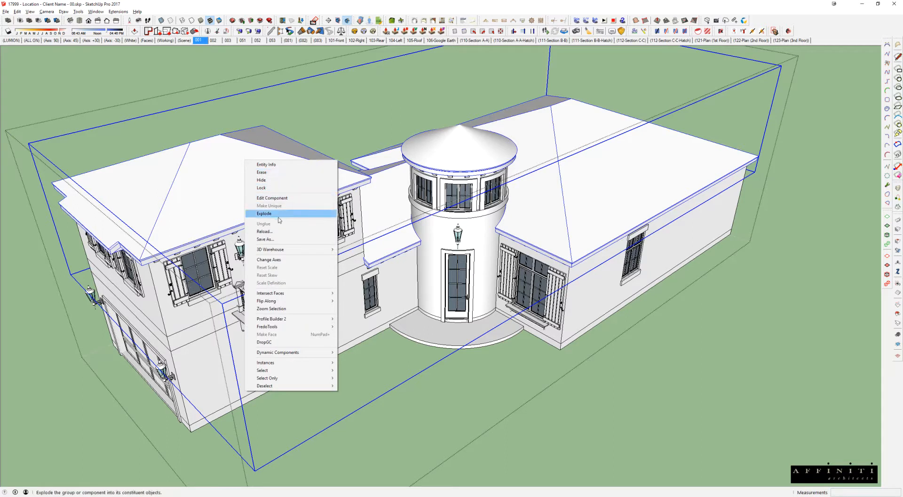
pyautogui.click(263, 231)
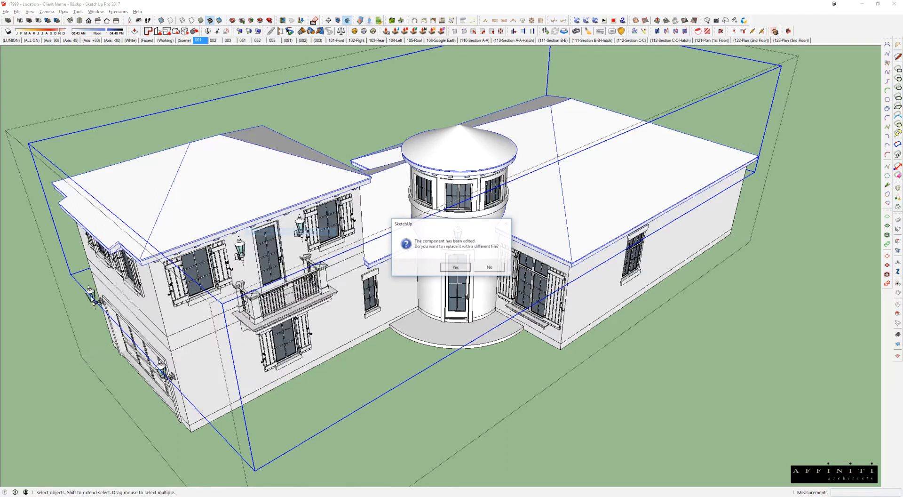
pyautogui.click(453, 267)
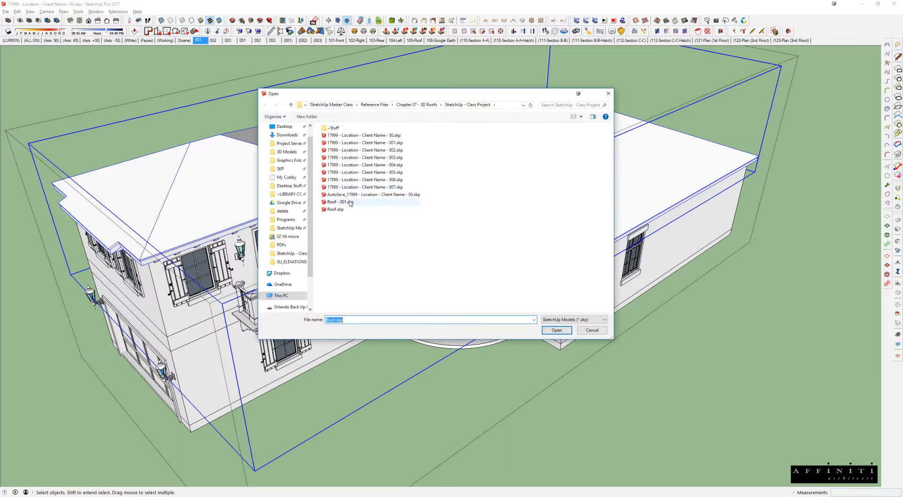
pyautogui.click(334, 211)
pyautogui.click(556, 330)
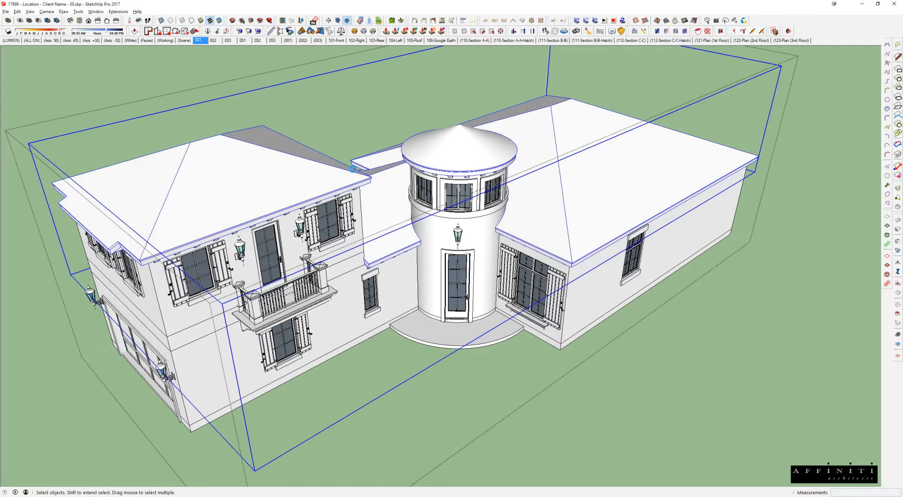
pyautogui.moveTo(410, 177); pyautogui.dragTo(364, 121, button='middle')
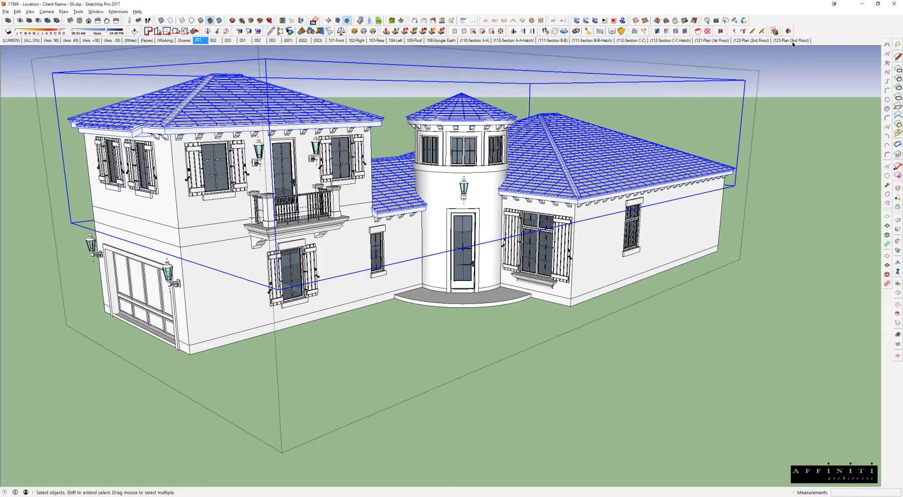
# Step: Show the Layers list beside the house and locate the Roof Opt 01 and Roof Opt 02 layers
pyautogui.moveTo(809, 115); pyautogui.dragTo(900, 5, button='middle')
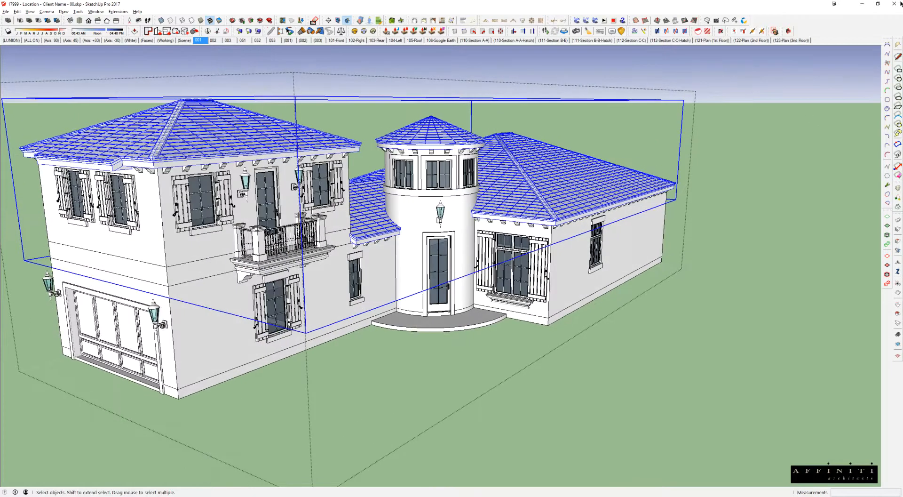
pyautogui.click(677, 86)
pyautogui.moveTo(902, 92); pyautogui.dragTo(556, 100)
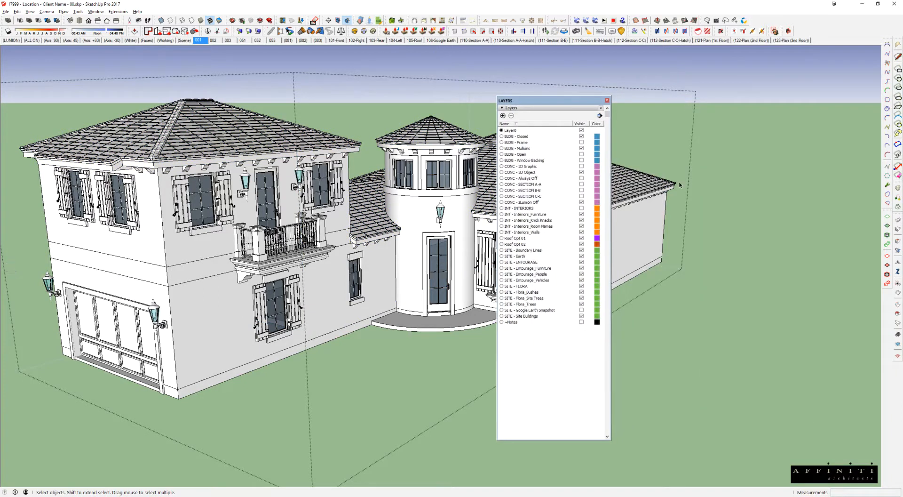
pyautogui.click(517, 239)
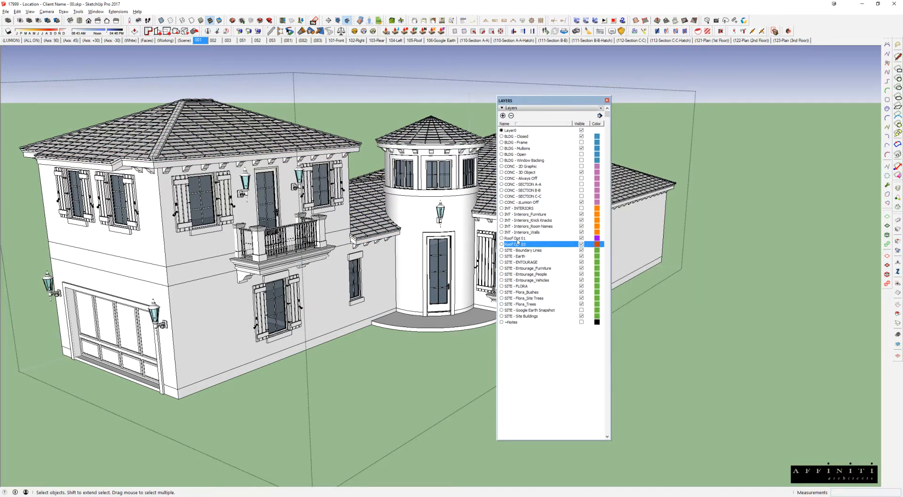
pyautogui.click(517, 245)
pyautogui.moveTo(545, 101); pyautogui.dragTo(764, 68)
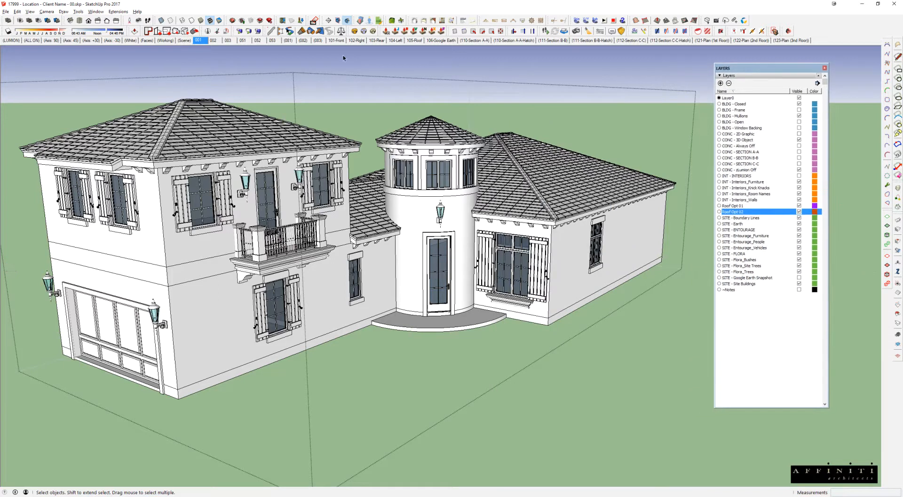
# Step: Activate scene 001, rename it 001a, and add a new scene named 001b with the same view
pyautogui.click(198, 41)
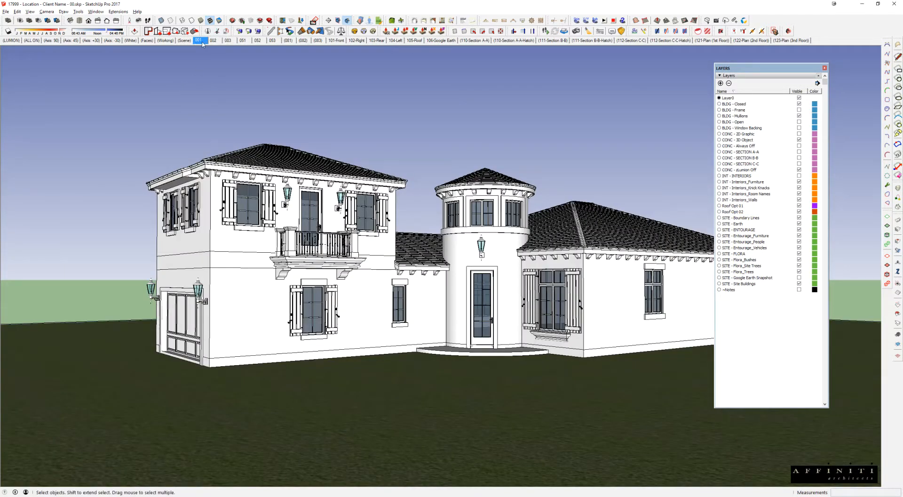
pyautogui.moveTo(1, 56); pyautogui.dragTo(96, 82)
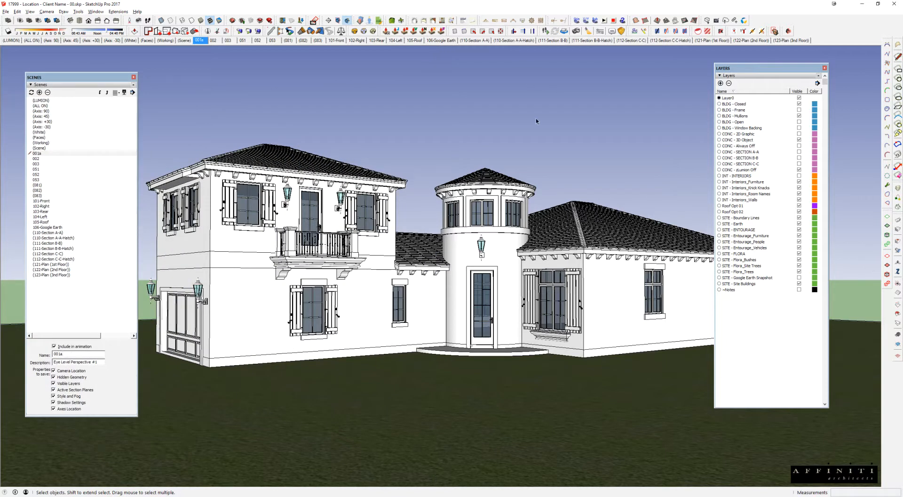
pyautogui.rightClick(204, 41)
pyautogui.click(220, 63)
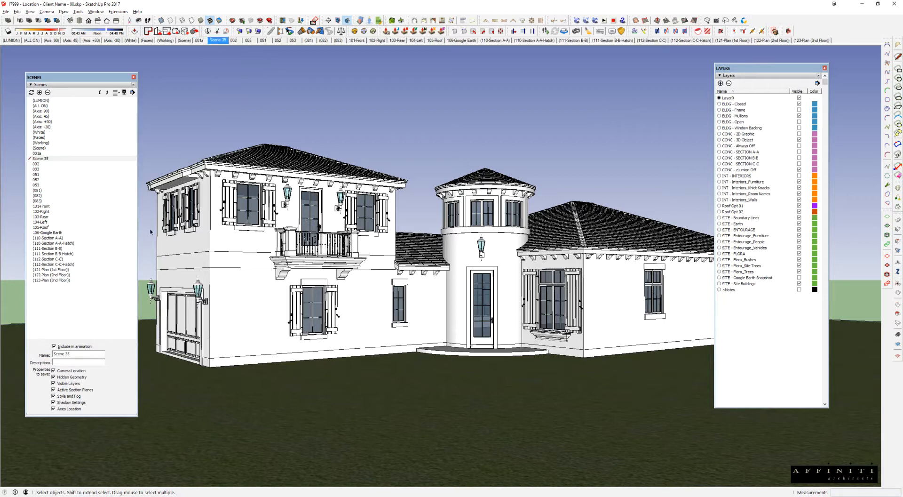
pyautogui.tripleClick(55, 354)
pyautogui.write('0')
pyautogui.press('BackSpace')
pyautogui.press('BackSpace')
pyautogui.write('01b')
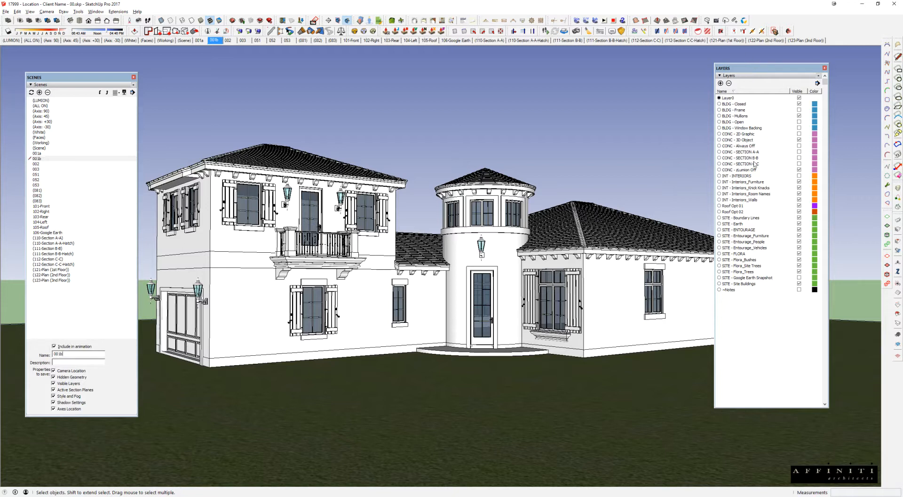
# Step: Hide the Roof Opt 01 layer in scene 001b and update the scene
pyautogui.click(799, 205)
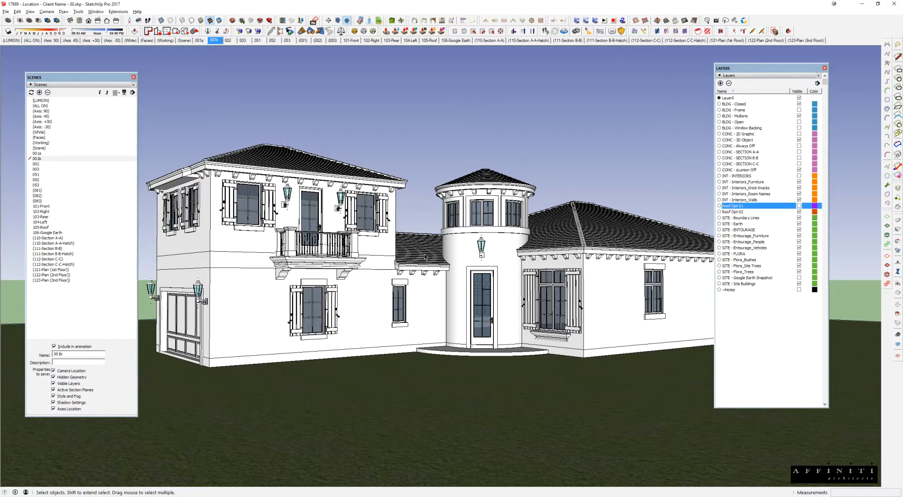
pyautogui.rightClick(215, 41)
pyautogui.press('Escape')
# Step: Activate scene 001a, hide the Roof Opt 02 layer, and update the scene
pyautogui.click(199, 41)
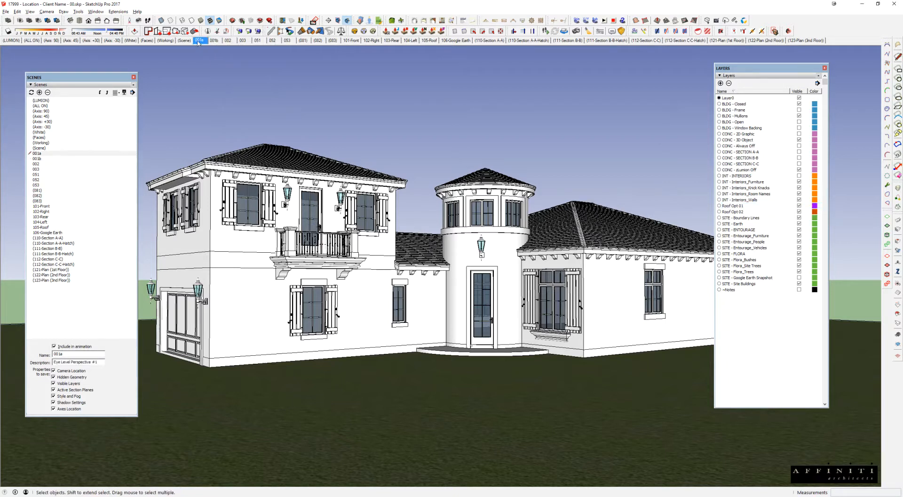
pyautogui.click(799, 212)
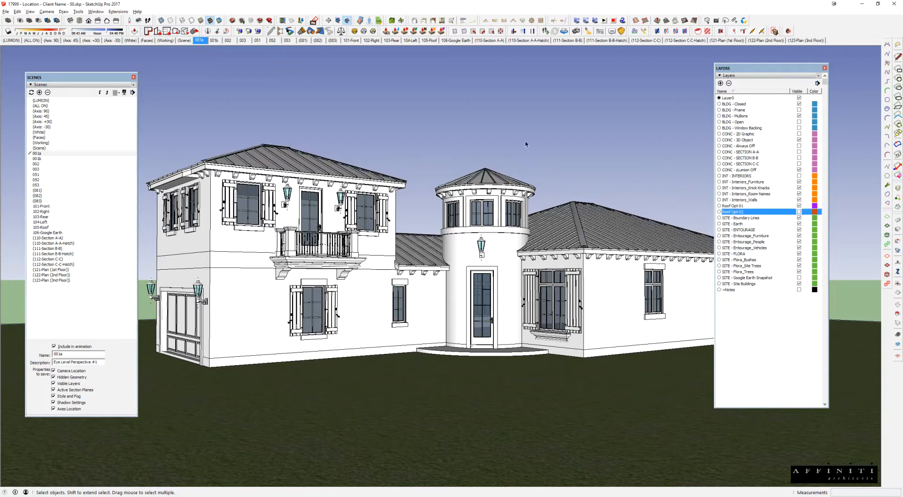
pyautogui.rightClick(199, 41)
pyautogui.click(224, 72)
# Step: Add a new layer named Roof Opt 03
pyautogui.click(720, 83)
pyautogui.write('Roof')
pyautogui.write('Opt')
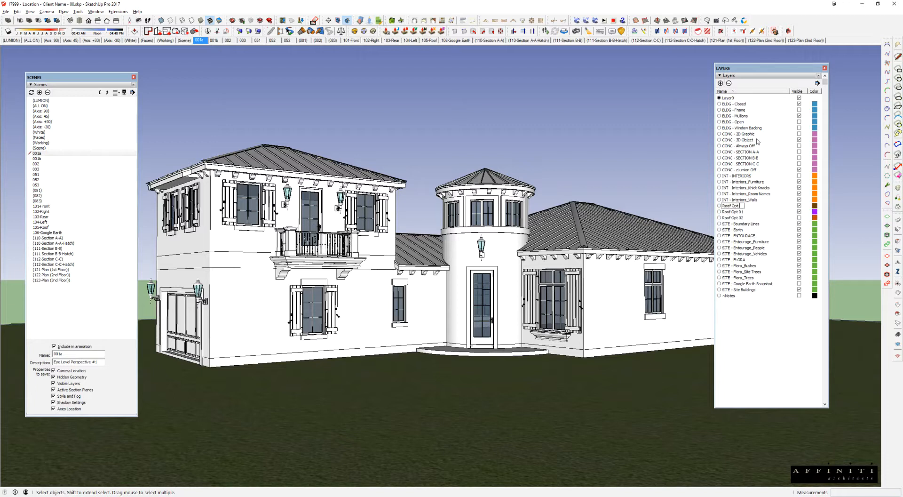
pyautogui.write(' 03')
pyautogui.press('Return')
# Step: Hide the Roof Opt 03 layer in scenes 001a and 001b and update both scenes
pyautogui.click(799, 218)
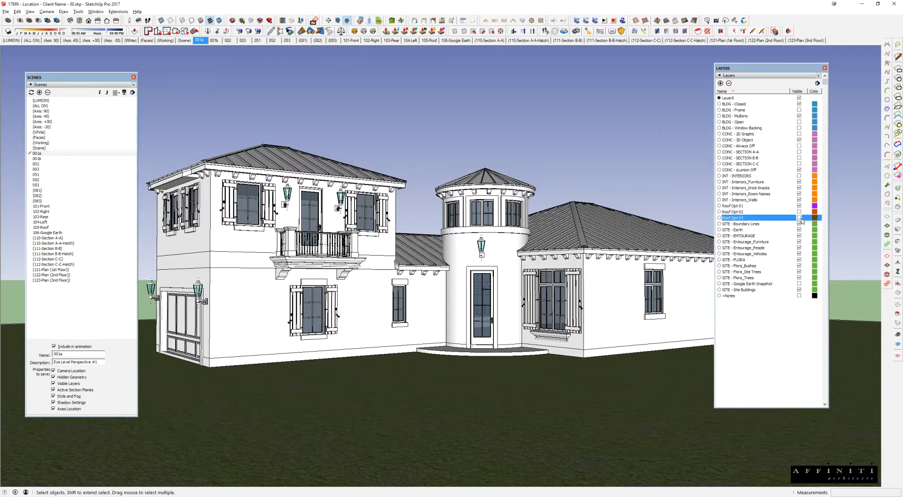
pyautogui.rightClick(198, 39)
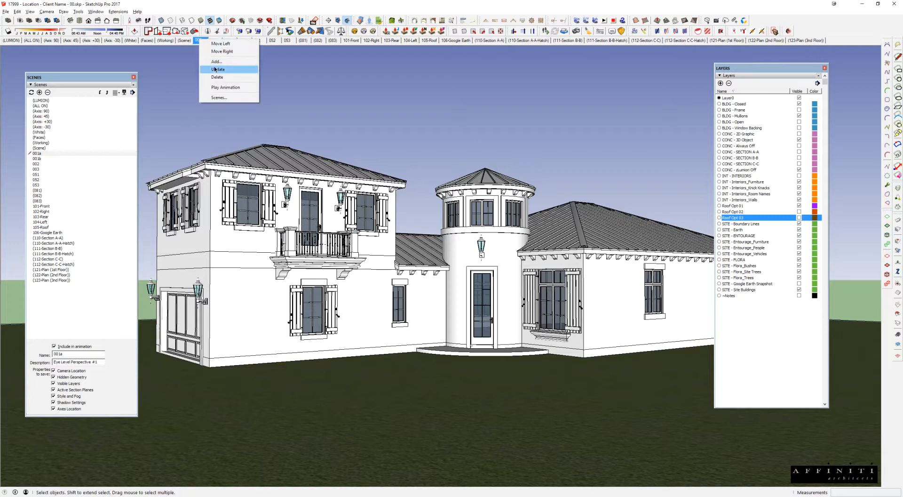
pyautogui.click(221, 69)
pyautogui.click(215, 40)
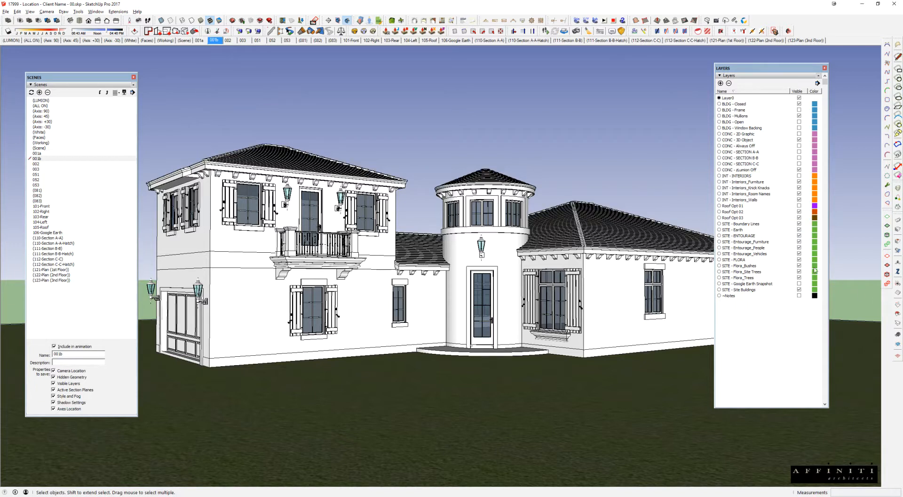
pyautogui.click(799, 217)
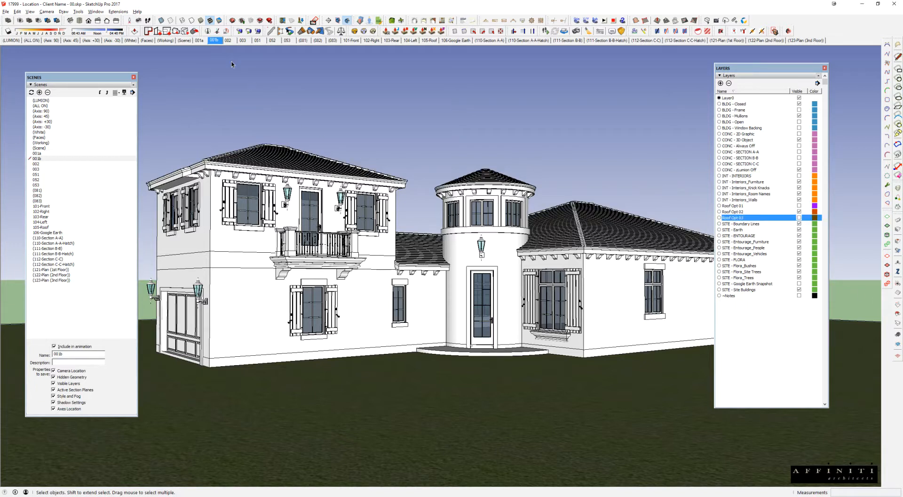
pyautogui.rightClick(215, 40)
pyautogui.click(233, 70)
# Step: Add a new scene after 001b and name it 001c
pyautogui.rightClick(214, 39)
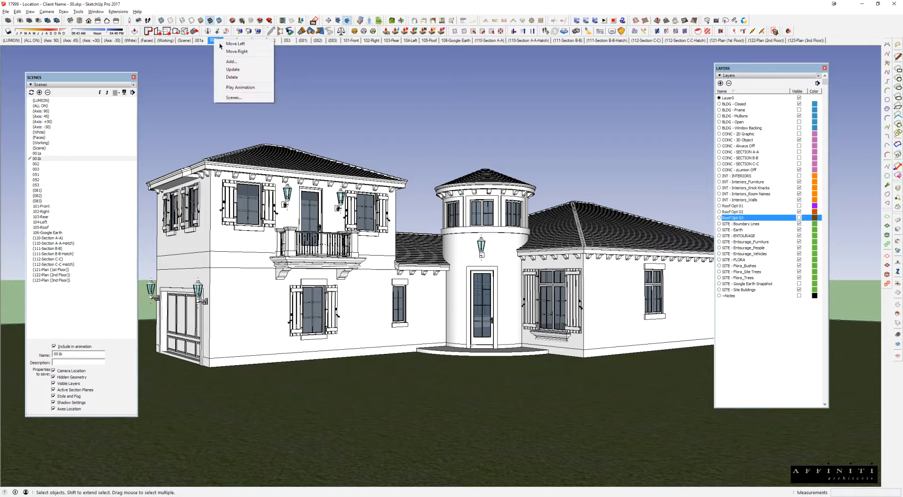
pyautogui.click(231, 62)
pyautogui.tripleClick(66, 353)
pyautogui.write('001c')
pyautogui.press('Return')
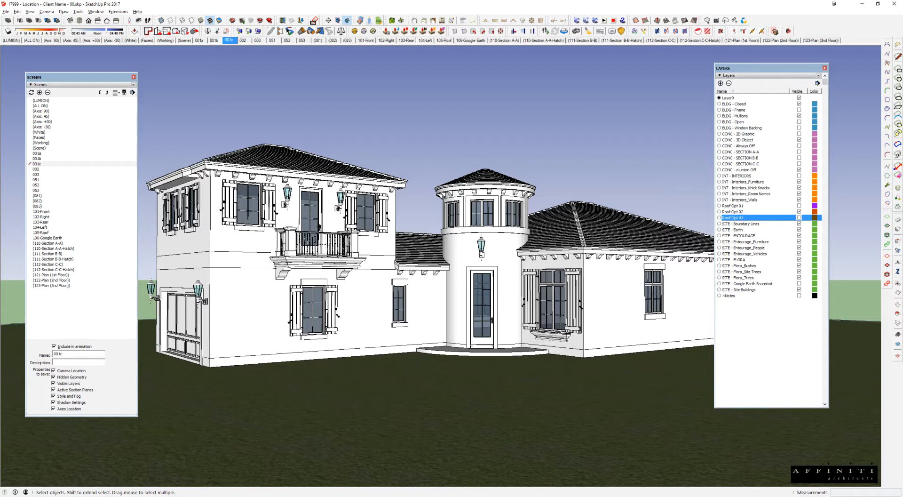
# Step: Hide Roof Opt 02 and show Roof Opt 03 in scene 001c, update it, and check the other roof option scenes
pyautogui.click(799, 212)
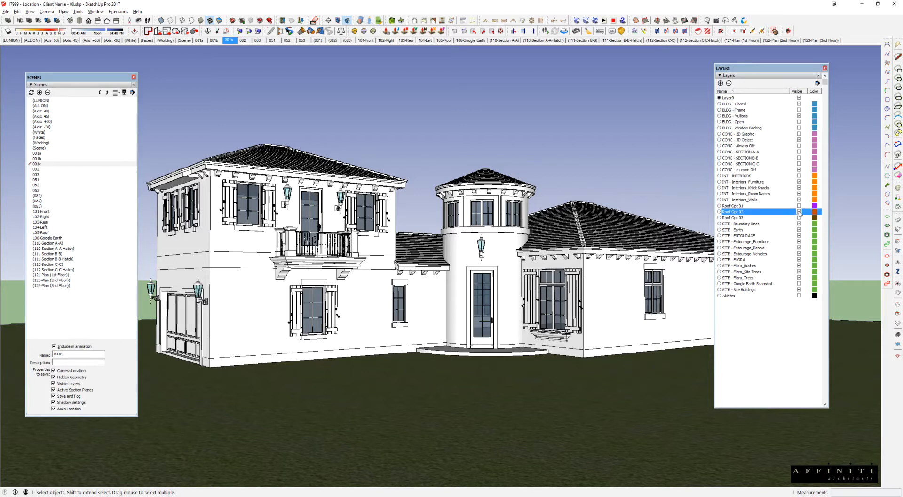
pyautogui.click(799, 218)
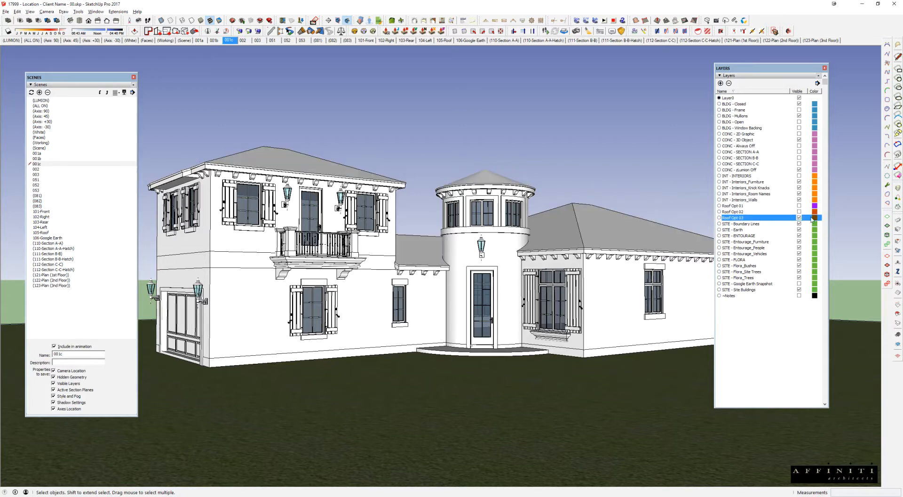
pyautogui.rightClick(229, 40)
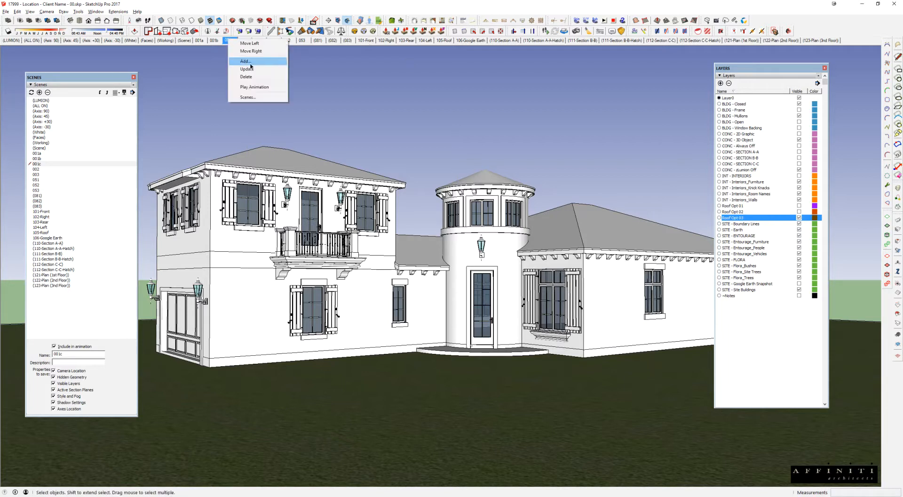
pyautogui.click(248, 69)
pyautogui.click(214, 40)
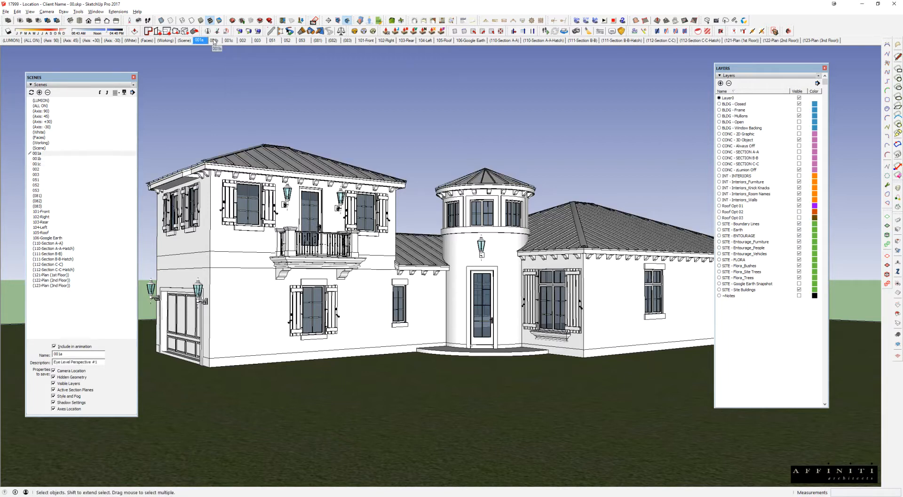
# Step: Show scene 001c and move the Scenes and Layers palettes out of the modelling area
pyautogui.click(228, 40)
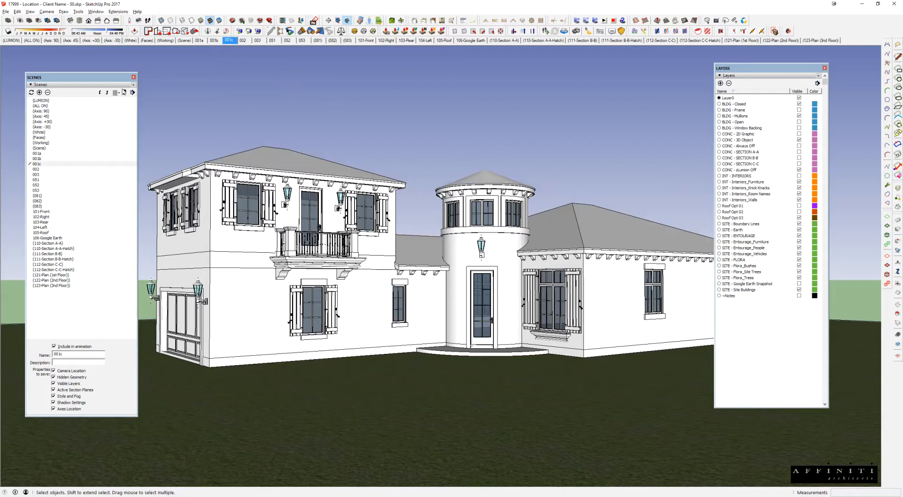
pyautogui.moveTo(122, 80); pyautogui.dragTo(902, 75)
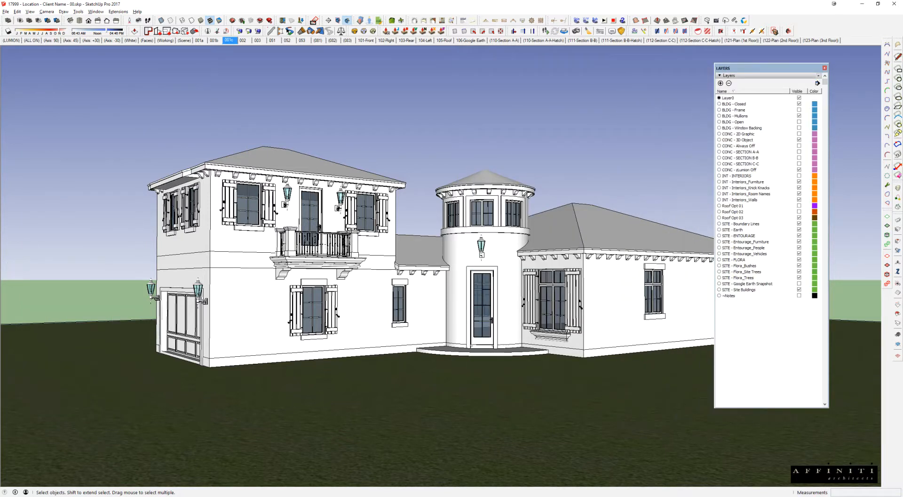
pyautogui.moveTo(750, 69); pyautogui.dragTo(902, 71)
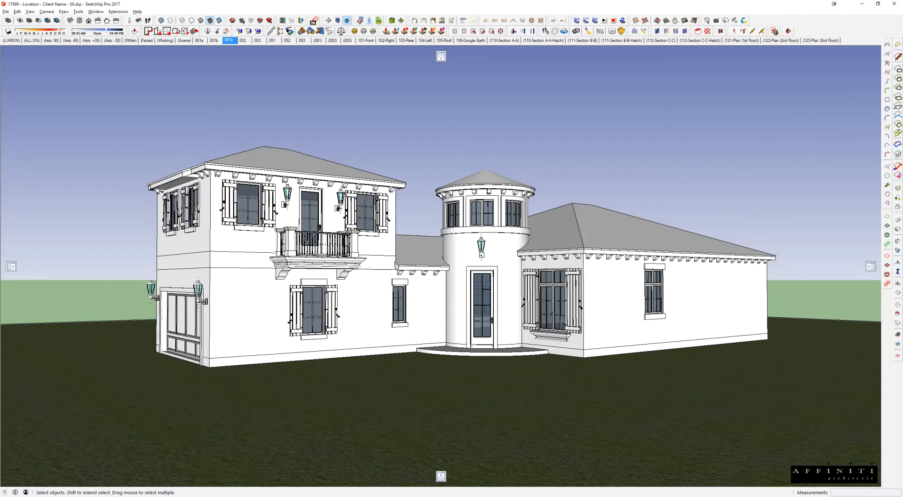
# Step: Examine the bare roof group on the house and the geometry nested inside it
pyautogui.moveTo(523, 193); pyautogui.dragTo(513, 261, button='middle')
pyautogui.scroll(-3, 499, 284)
pyautogui.click(513, 261)
pyautogui.scroll(4, 512, 262)
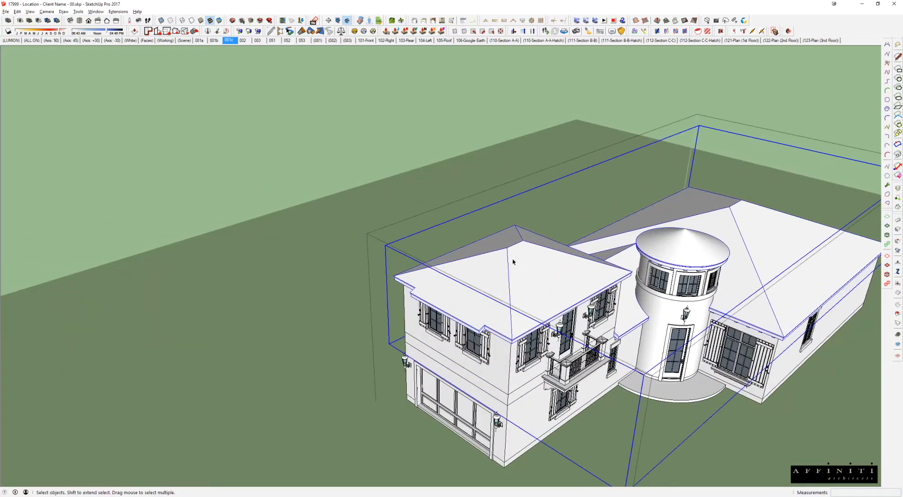
pyautogui.doubleClick(513, 259)
pyautogui.click(542, 260)
pyautogui.scroll(2, 542, 259)
pyautogui.doubleClick(536, 259)
pyautogui.press('Escape')
pyautogui.scroll(-6, 535, 258)
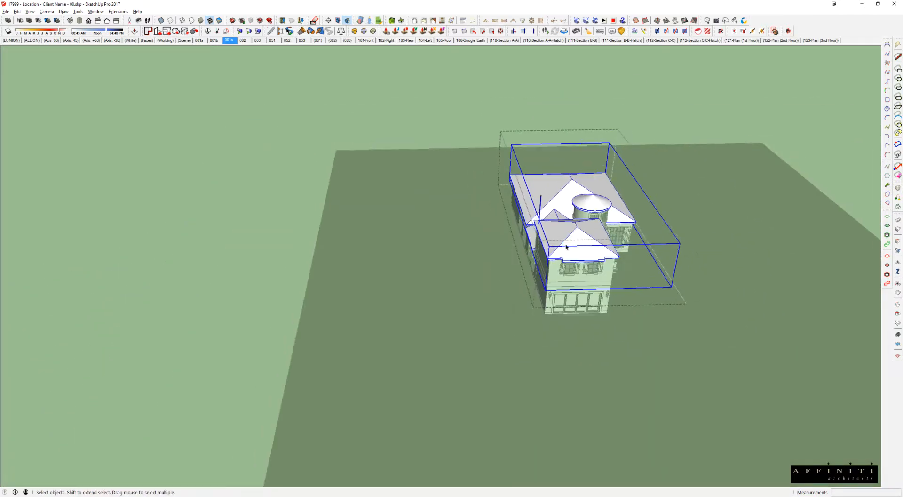
pyautogui.press('Escape')
pyautogui.scroll(-5, 566, 246)
pyautogui.click(555, 249)
pyautogui.press('m')
pyautogui.click(521, 298)
pyautogui.press('Escape')
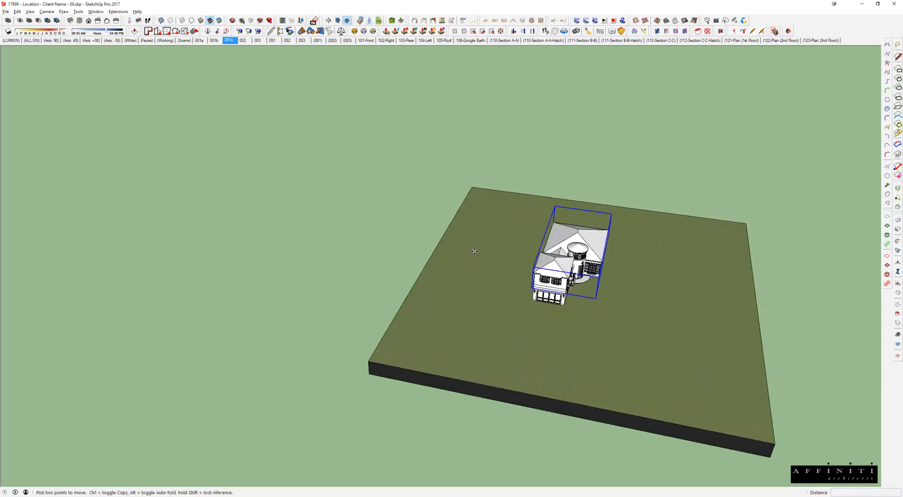
# Step: Switch to the Roof.skp model and delete the tile and metal coverings lying over the base roof
pyautogui.hotkey('alt', 'Tab')
pyautogui.click(459, 166)
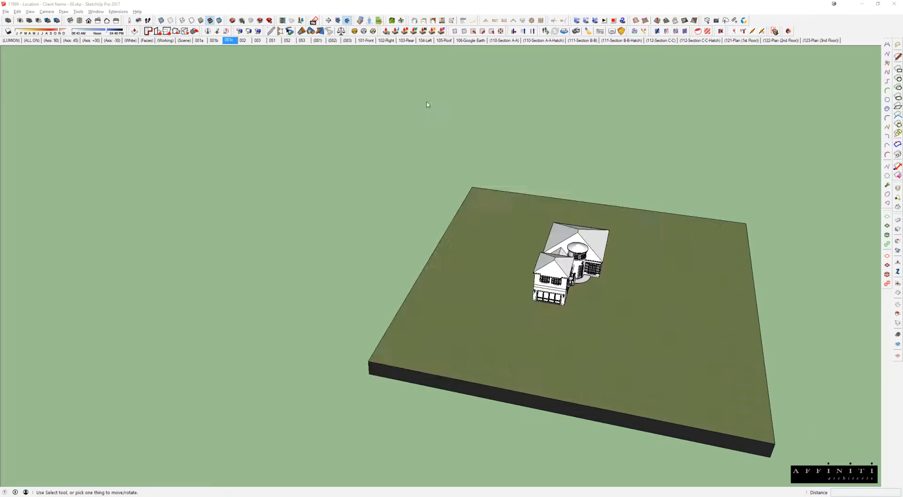
pyautogui.click(324, 180)
pyautogui.click(265, 146)
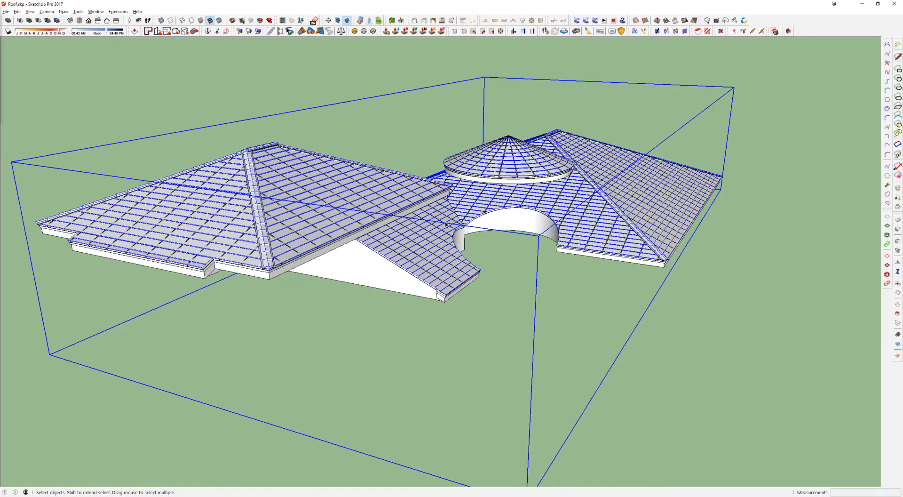
pyautogui.press('m')
pyautogui.click(578, 338)
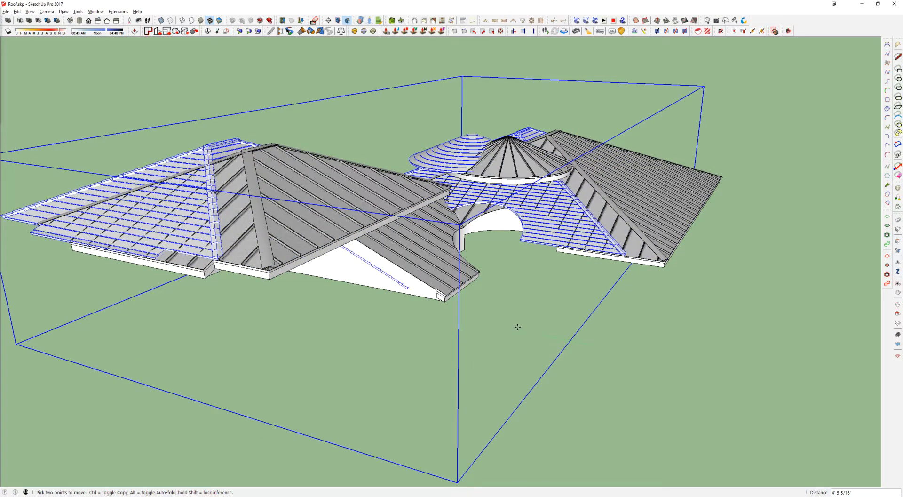
pyautogui.press('Escape')
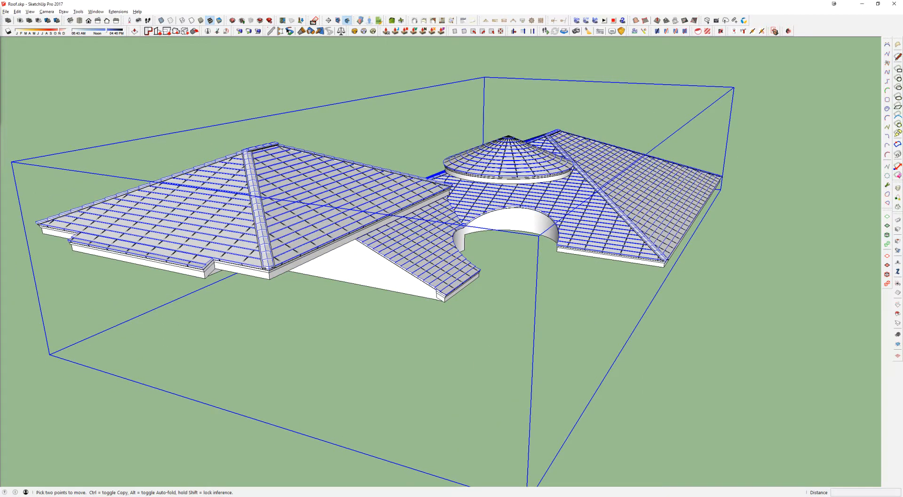
pyautogui.press('Delete')
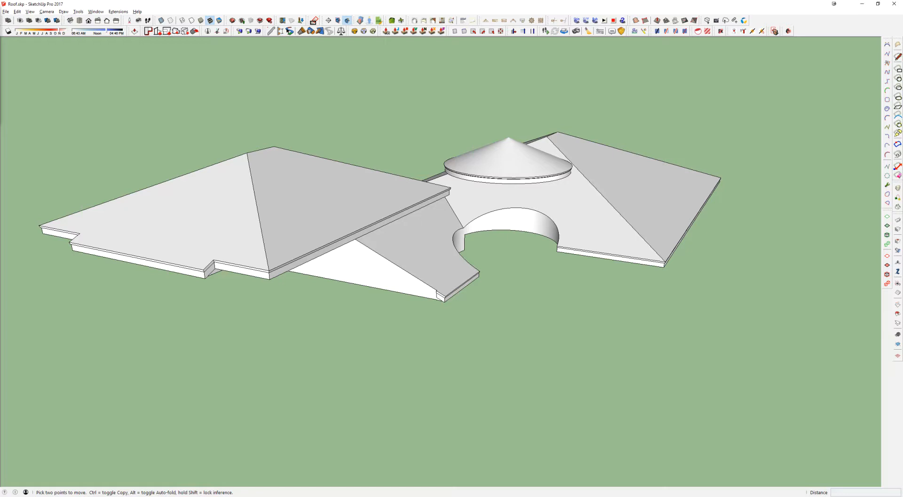
# Step: Copy the bare roof group 100' along the green axis
pyautogui.press('space')
pyautogui.scroll(3, 299, 199)
pyautogui.click(288, 182)
pyautogui.scroll(-6, 289, 182)
pyautogui.moveTo(302, 181); pyautogui.dragTo(571, 199, button='middle')
pyautogui.scroll(-4, 570, 199)
pyautogui.press('m')
pyautogui.press('ctrl')
pyautogui.click(530, 238)
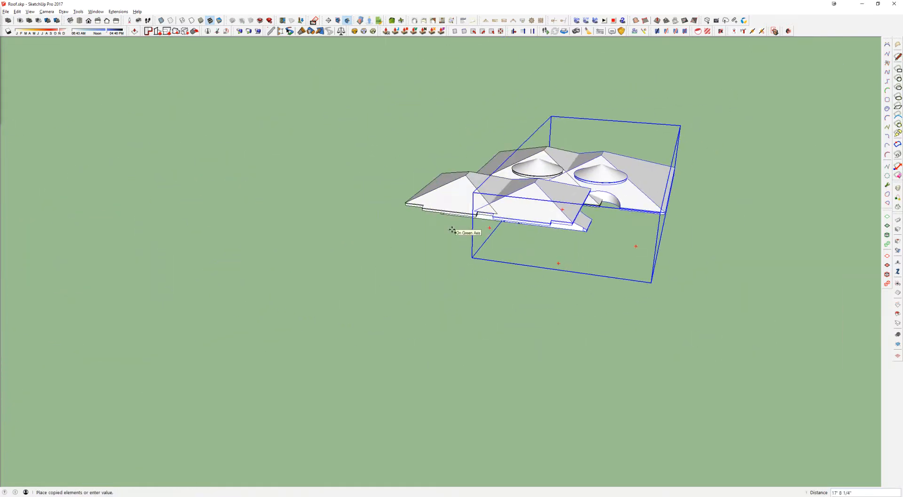
pyautogui.write("100'")
pyautogui.press('Return')
pyautogui.press('space')
# Step: Explode the copied roof group twice into loose geometry
pyautogui.click(607, 173)
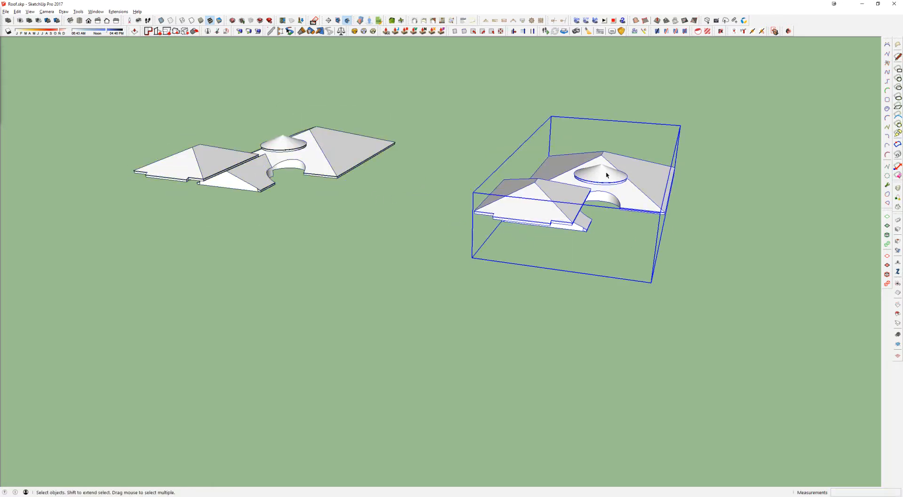
pyautogui.moveTo(194, 128); pyautogui.dragTo(197, 172, button='middle')
pyautogui.click(198, 170)
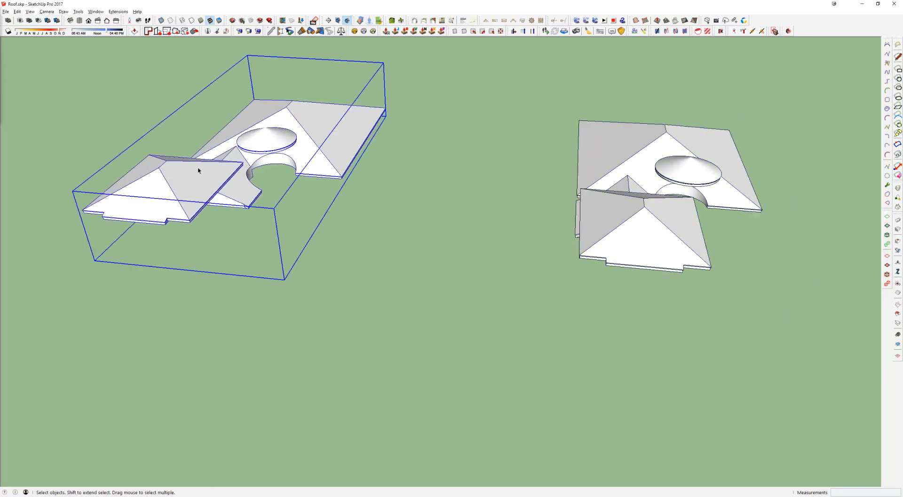
pyautogui.hotkey('shift', 'x')
pyautogui.hotkey('shift', 'x')
# Step: Copy only the top sloping faces of the exploded roof, including the round turret cone, off to its side
pyautogui.moveTo(202, 163); pyautogui.dragTo(344, 227, button='middle')
pyautogui.click(338, 258)
pyautogui.keyDown('ctrl'); pyautogui.click(325, 229); pyautogui.keyUp('ctrl')
pyautogui.keyDown('ctrl'); pyautogui.click(366, 238); pyautogui.keyUp('ctrl')
pyautogui.keyDown('ctrl'); pyautogui.click(363, 205); pyautogui.keyUp('ctrl')
pyautogui.keyDown('ctrl'); pyautogui.click(395, 175); pyautogui.keyUp('ctrl')
pyautogui.keyDown('ctrl'); pyautogui.click(415, 175); pyautogui.keyUp('ctrl')
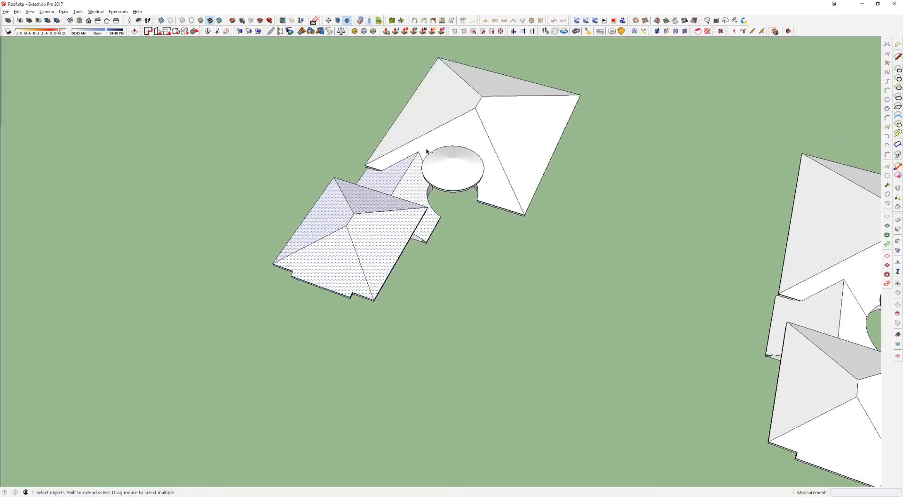
pyautogui.keyDown('ctrl'); pyautogui.click(436, 144); pyautogui.keyUp('ctrl')
pyautogui.keyDown('ctrl'); pyautogui.click(484, 87); pyautogui.keyUp('ctrl')
pyautogui.keyDown('ctrl'); pyautogui.click(503, 114); pyautogui.keyUp('ctrl')
pyautogui.keyDown('ctrl'); pyautogui.click(456, 103); pyautogui.keyUp('ctrl')
pyautogui.keyDown('ctrl'); pyautogui.click(469, 162); pyautogui.keyUp('ctrl')
pyautogui.scroll(-2, 463, 163)
pyautogui.press('m')
pyautogui.press('ctrl')
pyautogui.click(498, 272)
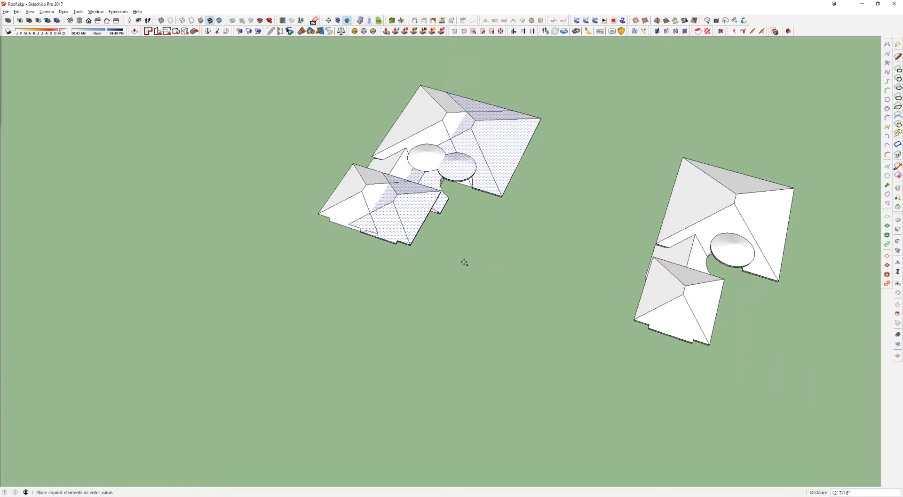
pyautogui.press('Return')
pyautogui.press('space')
# Step: Delete the exploded roof from which the top faces were copied, keeping the separated faces
pyautogui.moveTo(624, 74); pyautogui.dragTo(346, 284)
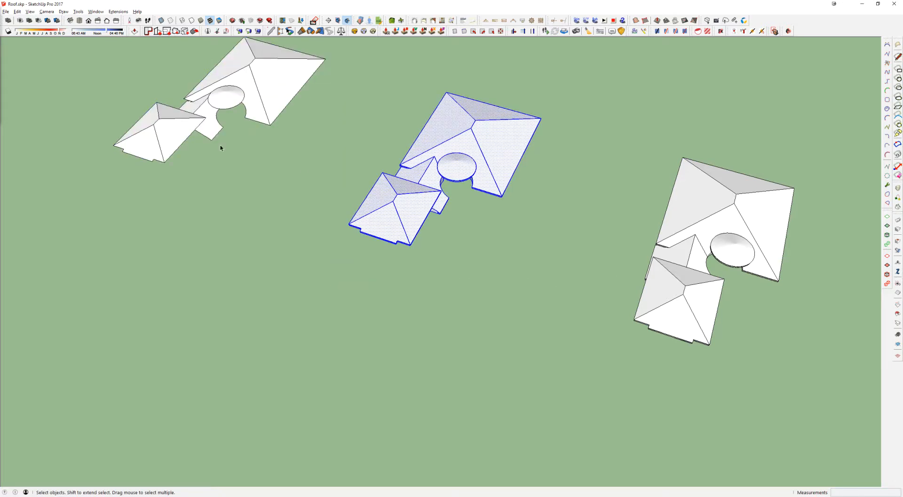
pyautogui.press('Delete')
pyautogui.scroll(3, 186, 122)
pyautogui.keyDown('shift'); pyautogui.moveTo(184, 118); pyautogui.dragTo(408, 230, button='middle'); pyautogui.keyUp('shift')
pyautogui.moveTo(474, 198); pyautogui.dragTo(300, 170, button='middle')
pyautogui.scroll(3, 408, 209)
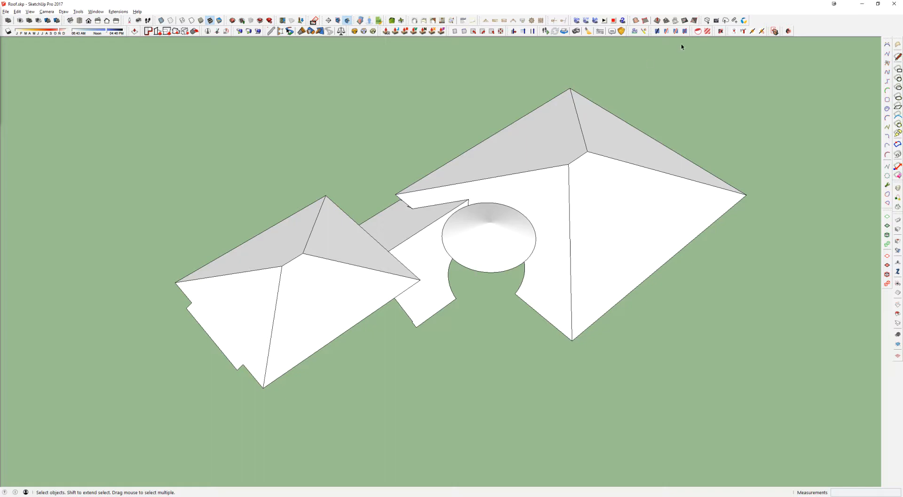
# Step: Open the Instant Roof Details settings and place the dialog clear of the separated roof faces
pyautogui.click(667, 31)
pyautogui.moveTo(529, 134); pyautogui.dragTo(537, 112, button='middle')
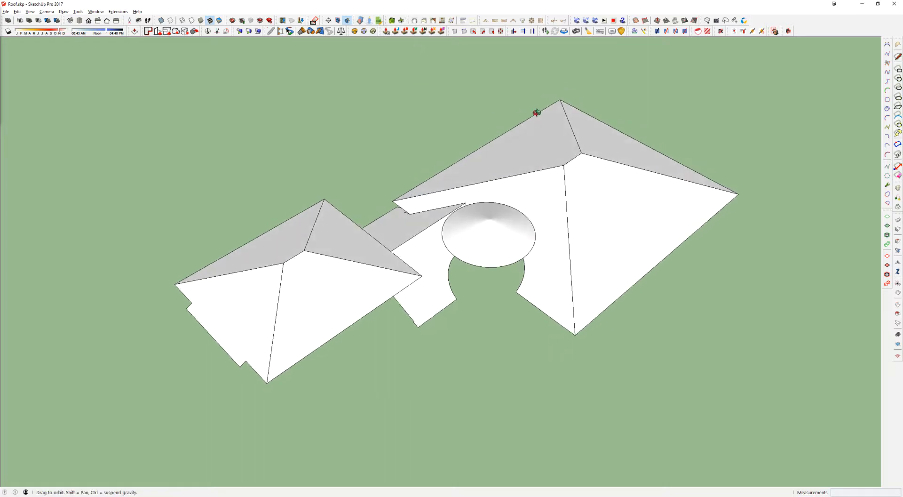
pyautogui.scroll(-2, 536, 123)
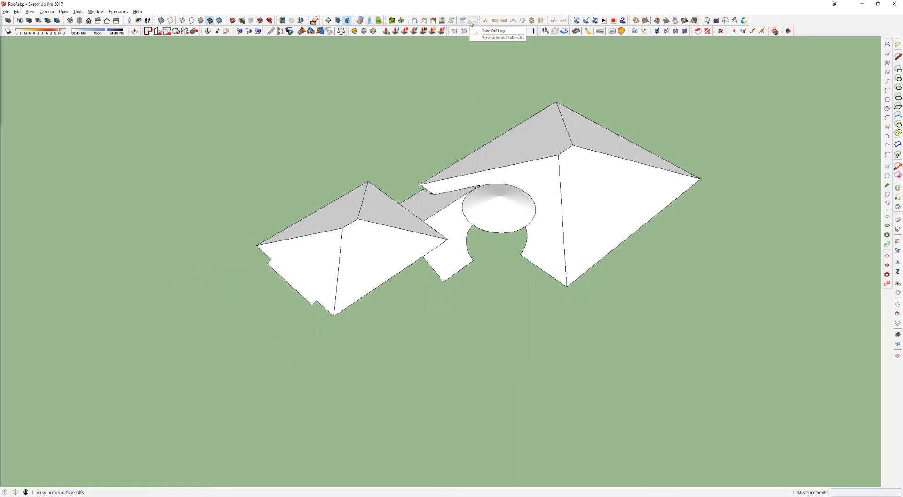
pyautogui.click(433, 22)
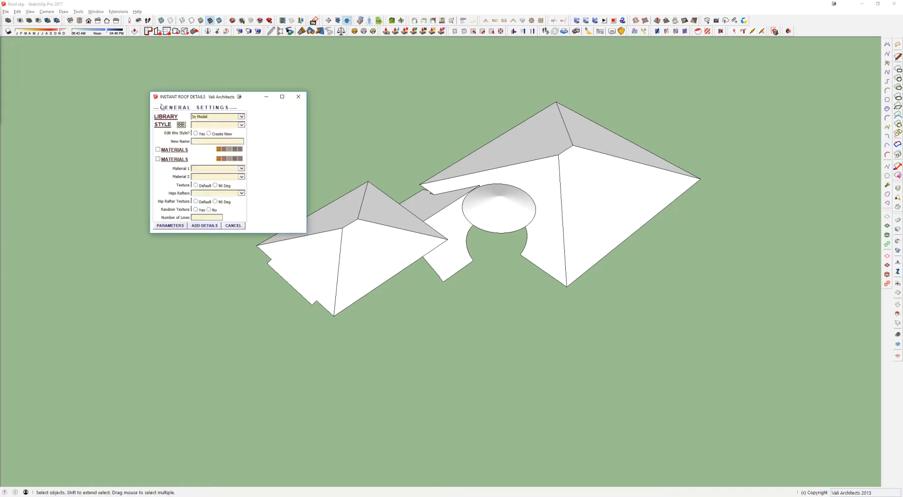
pyautogui.moveTo(206, 98); pyautogui.dragTo(171, 74)
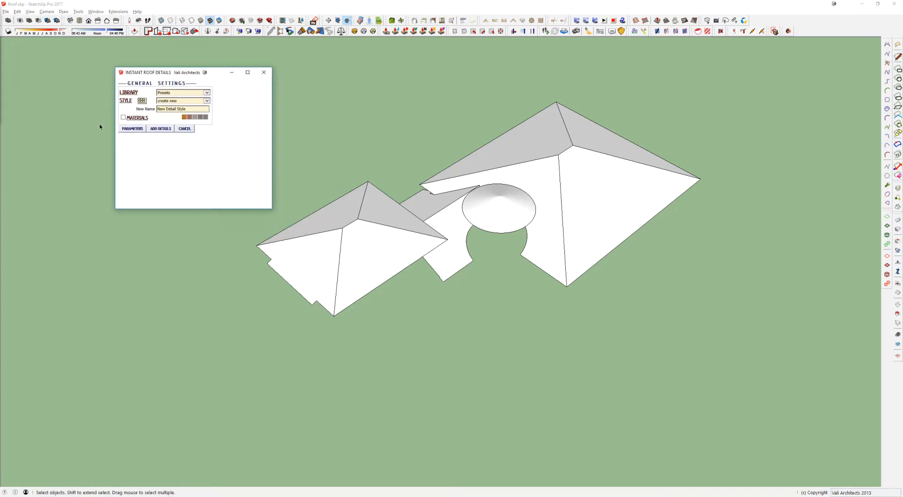
# Step: Add the InstantRoofNuTiles2 material from the ~Basic Material Set collection to the model and check it among the in-model materials
pyautogui.moveTo(902, 57); pyautogui.dragTo(531, 57)
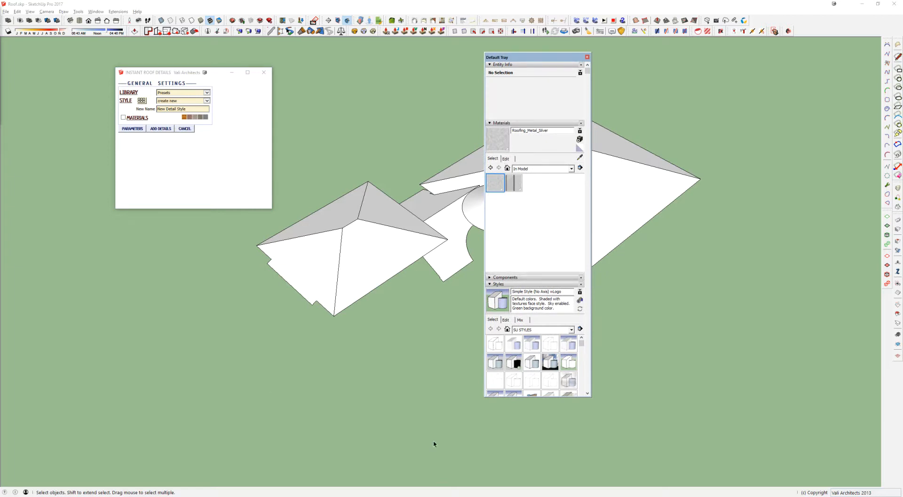
pyautogui.click(513, 168)
pyautogui.scroll(-4, 535, 249)
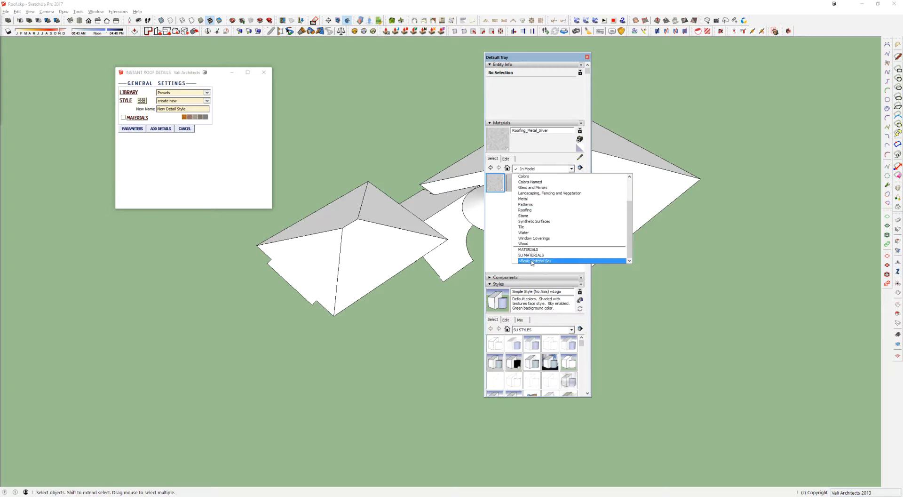
pyautogui.click(531, 260)
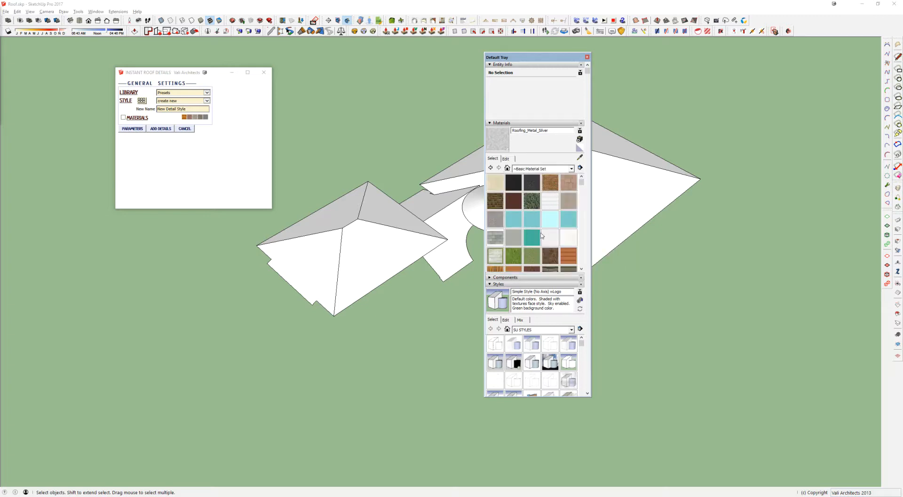
pyautogui.scroll(-2, 542, 235)
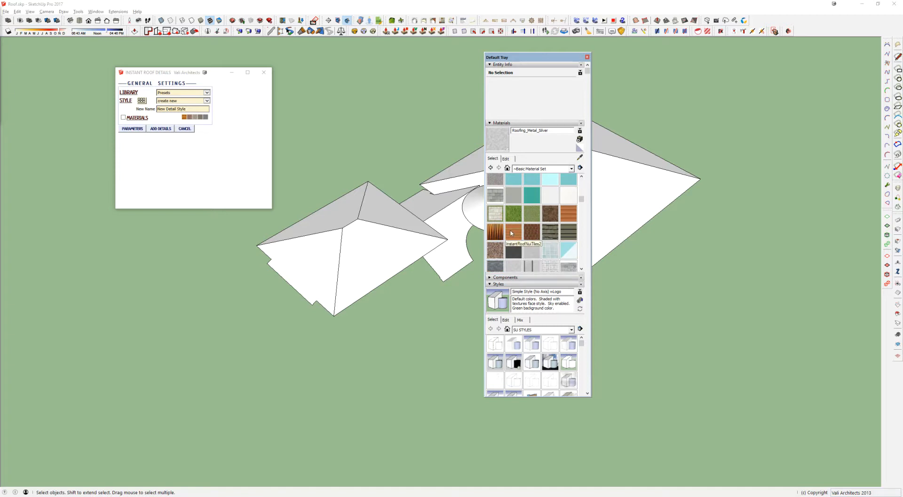
pyautogui.click(511, 232)
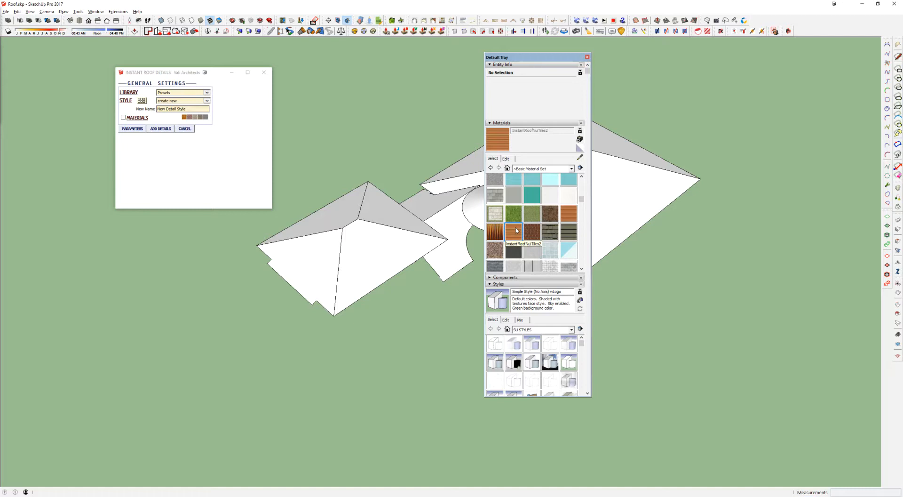
pyautogui.rightClick(516, 229)
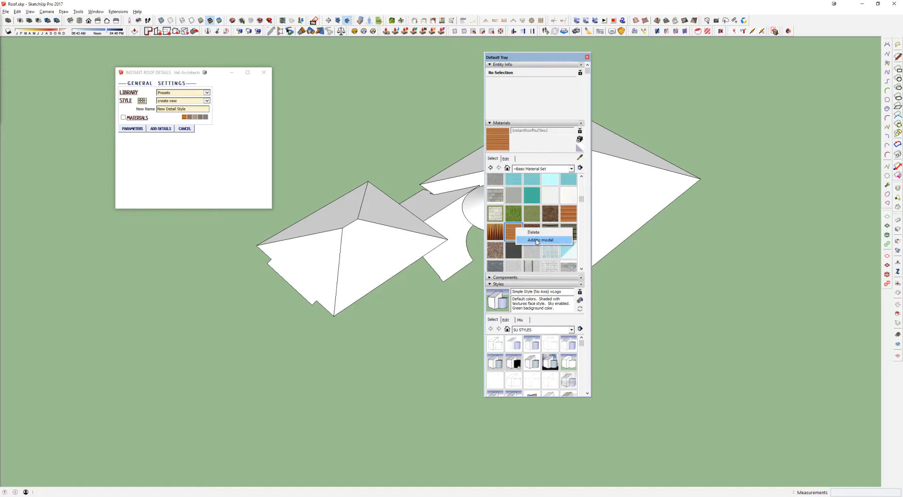
pyautogui.click(535, 239)
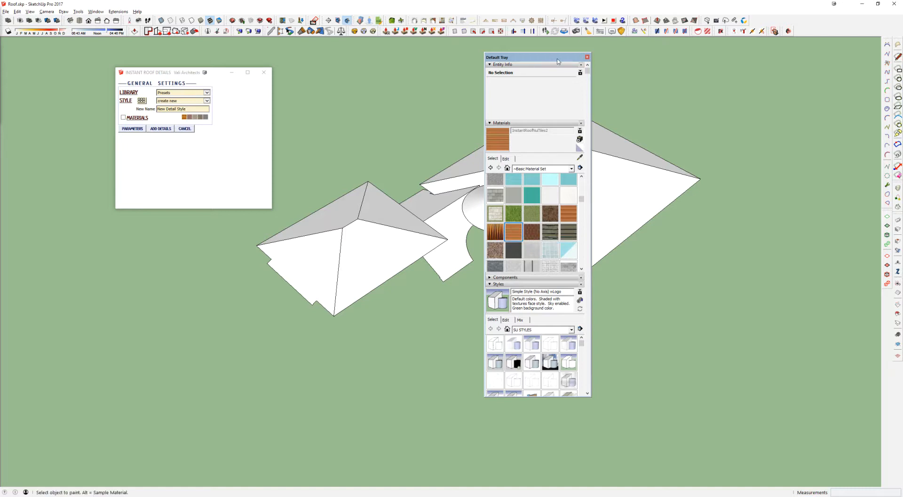
pyautogui.click(507, 168)
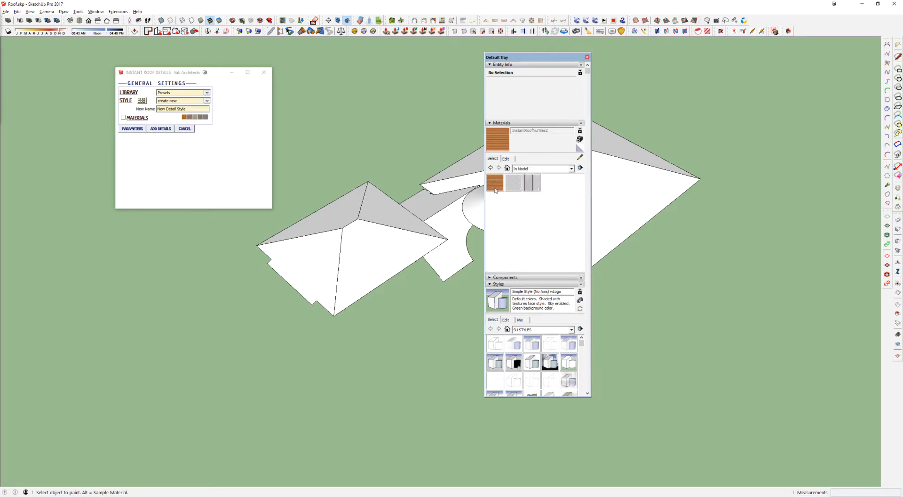
pyautogui.click(587, 57)
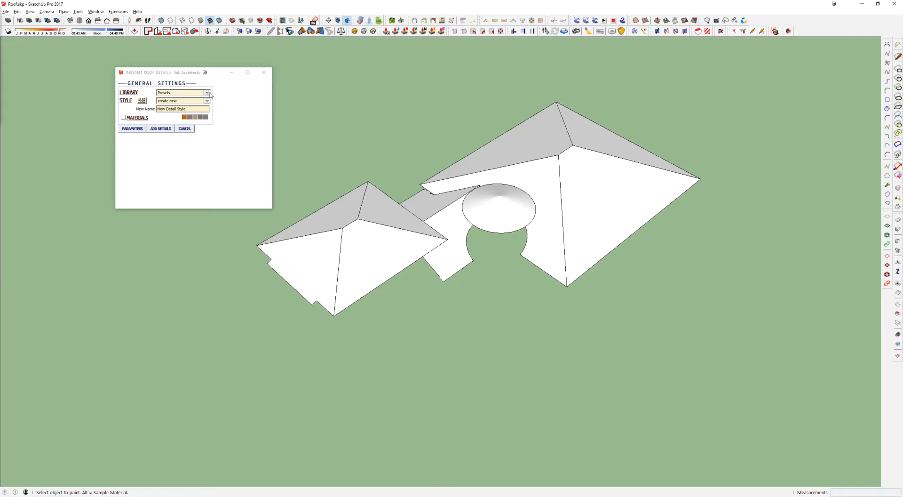
# Step: Choose the Mission S preset as the roof detail style and enable its materials option
pyautogui.click(142, 101)
pyautogui.moveTo(113, 63)
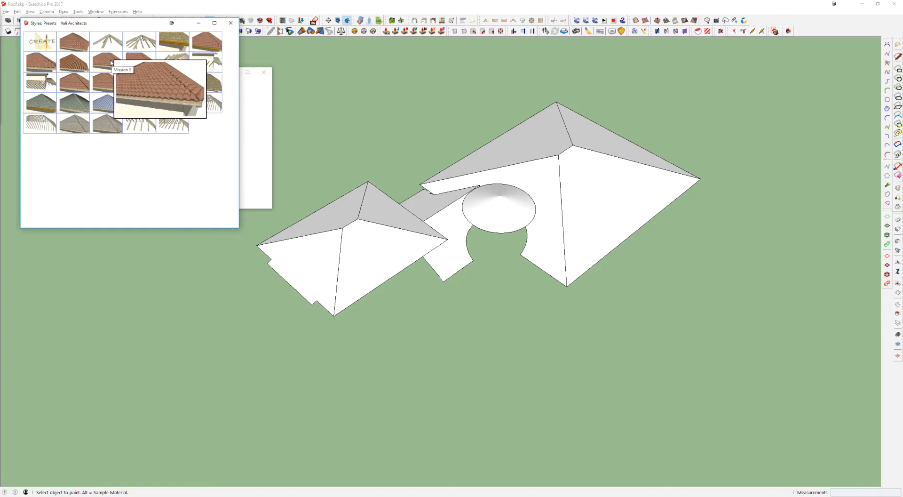
pyautogui.click(109, 63)
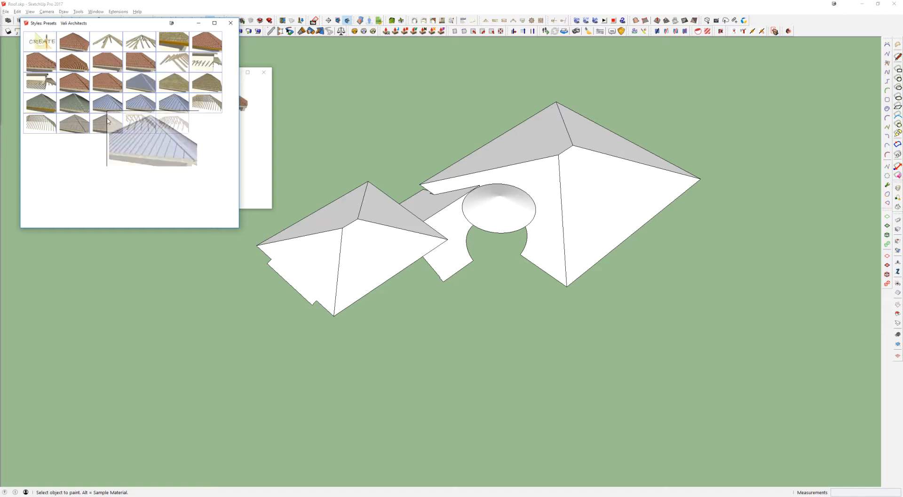
pyautogui.click(231, 23)
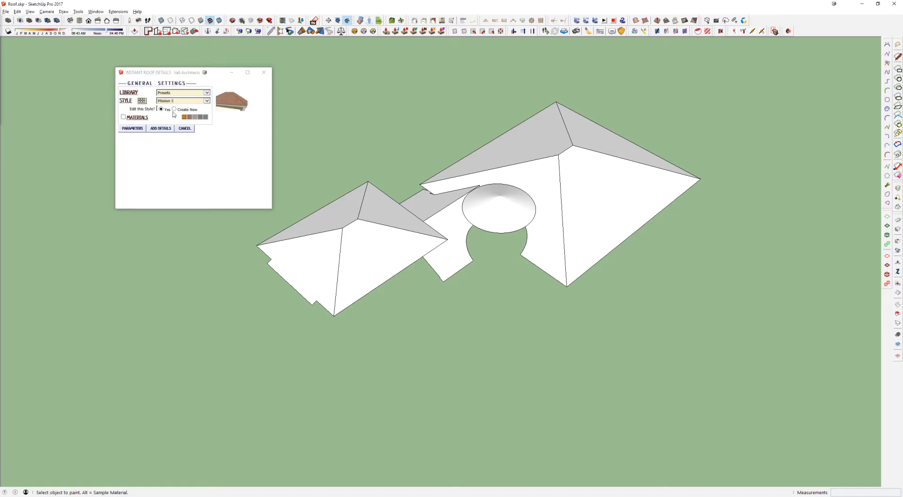
pyautogui.click(123, 117)
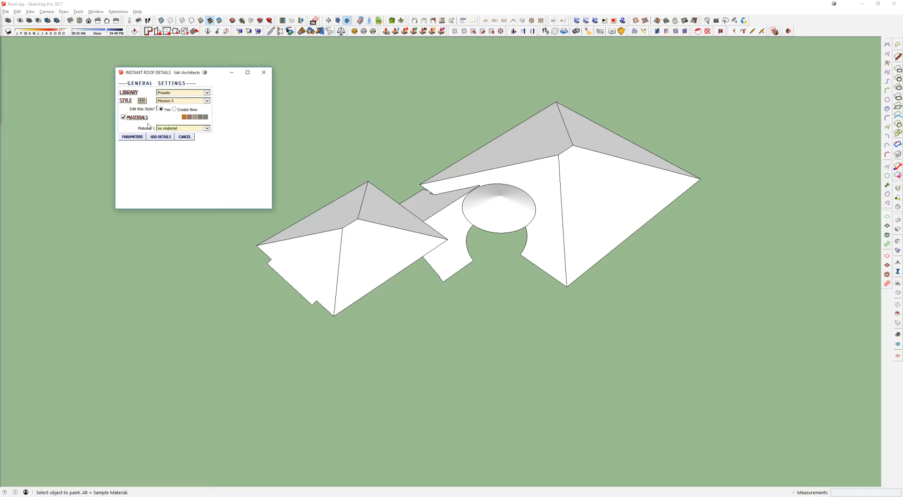
# Step: Try to assign the InstantRoofNuTiles2 material as Material 1 of the Mission S style
pyautogui.click(167, 128)
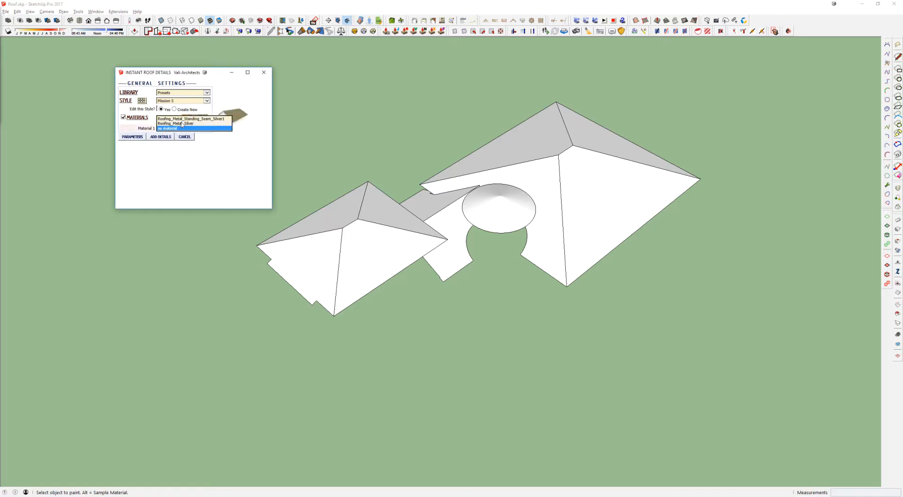
pyautogui.click(184, 130)
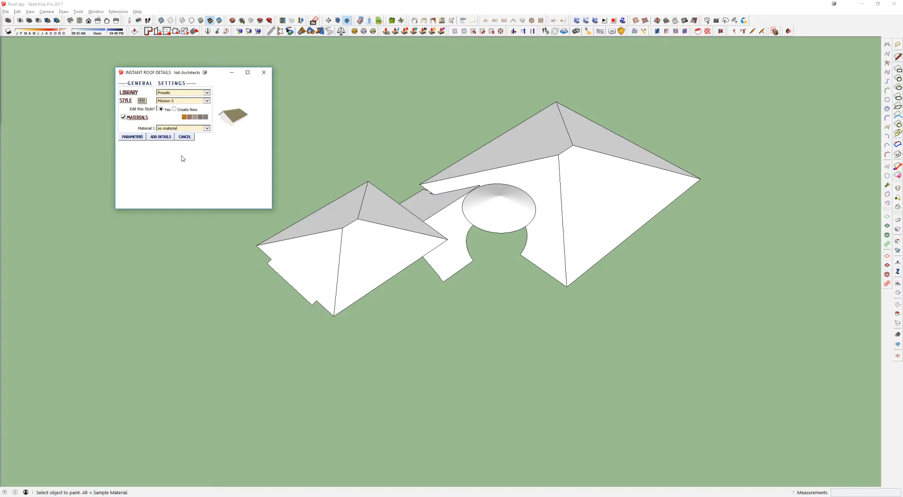
pyautogui.moveTo(187, 72); pyautogui.dragTo(309, 72)
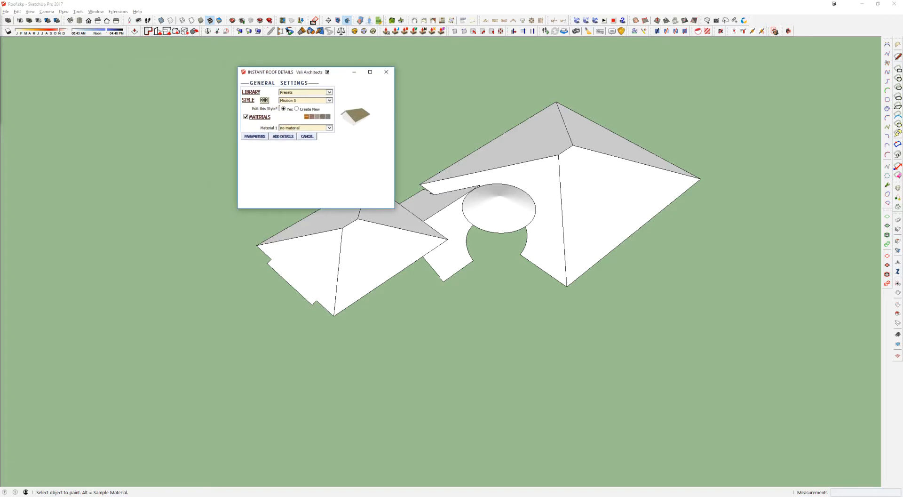
pyautogui.click(329, 127)
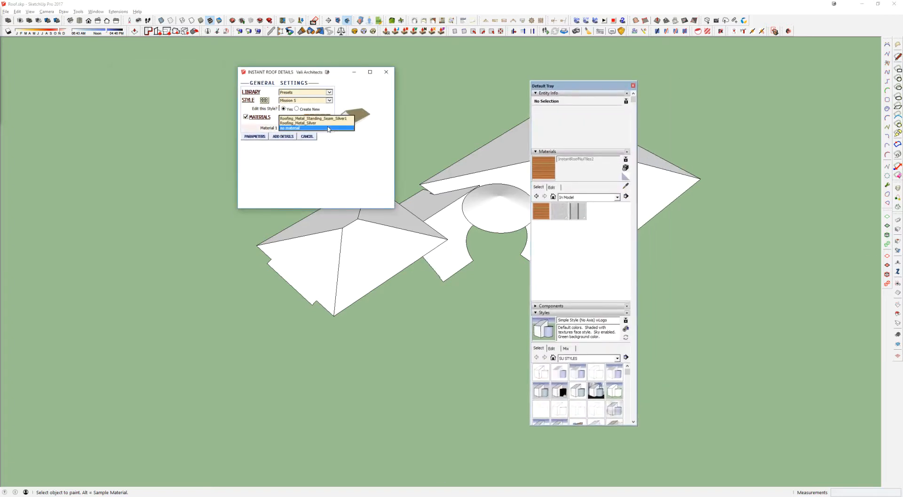
pyautogui.click(433, 172)
pyautogui.click(308, 130)
pyautogui.click(308, 130)
pyautogui.click(305, 128)
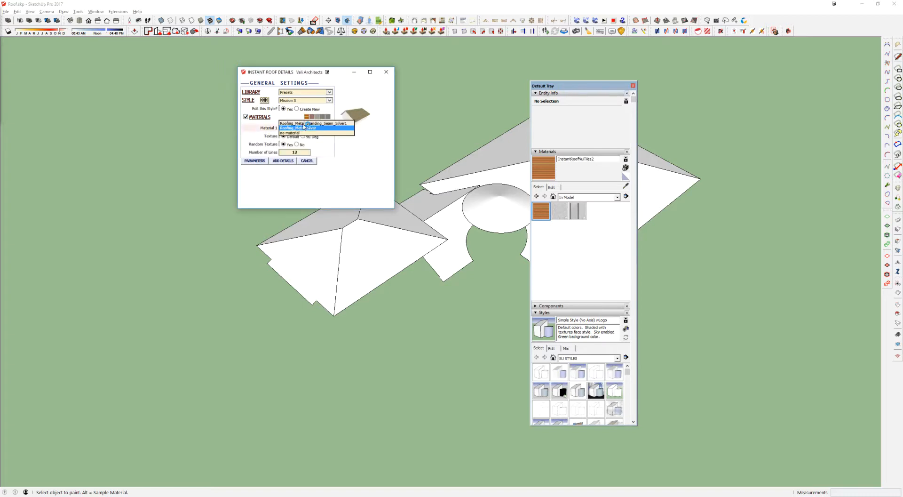
pyautogui.click(298, 133)
# Step: Draw a sample rectangle beside the smaller roof and paint it with InstantRoofNuTiles2 so the material is in use
pyautogui.moveTo(240, 257); pyautogui.dragTo(250, 261, button='middle')
pyautogui.press('r')
pyautogui.click(183, 297)
pyautogui.click(185, 371)
pyautogui.press('space')
pyautogui.click(188, 331)
pyautogui.hotkey('shift', 'r')
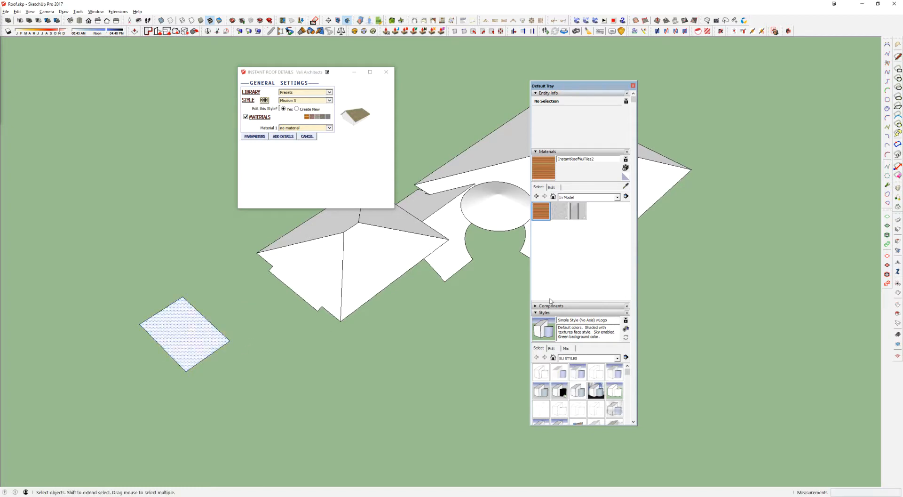
pyautogui.click(541, 211)
pyautogui.click(193, 327)
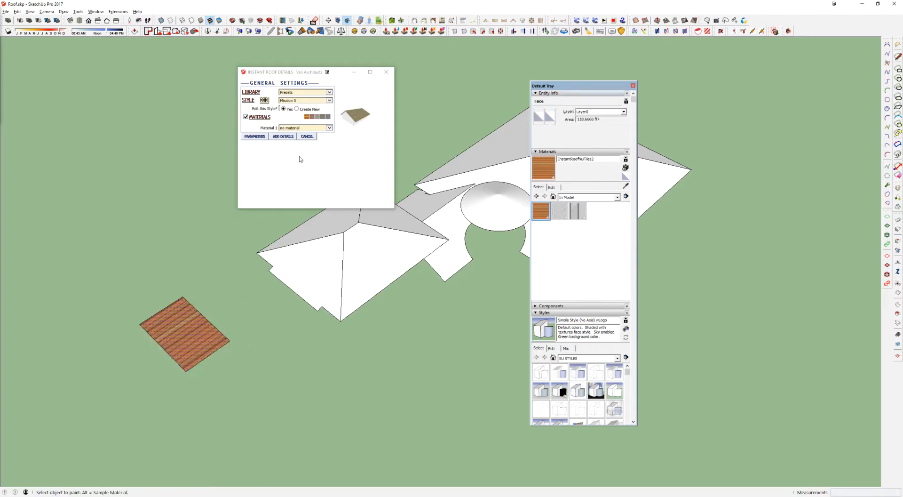
# Step: Reopen the Instant Roof Details settings, choose the Mission S preset, enable its materials and set Material 1 to InstantRoofNuTiles2
pyautogui.click(315, 127)
pyautogui.click(386, 72)
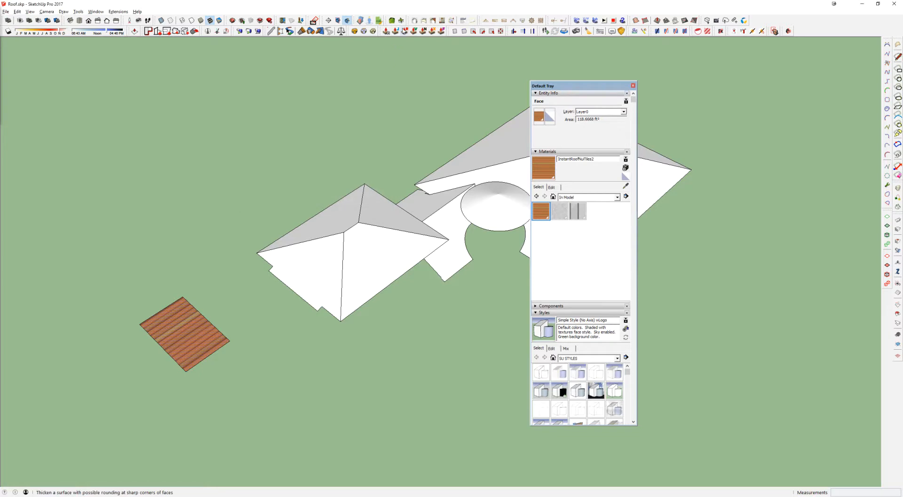
pyautogui.click(433, 21)
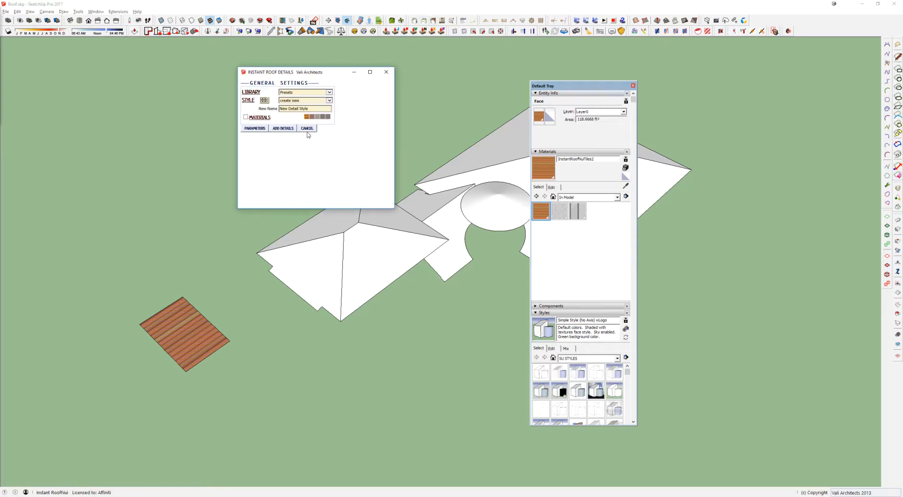
pyautogui.click(264, 100)
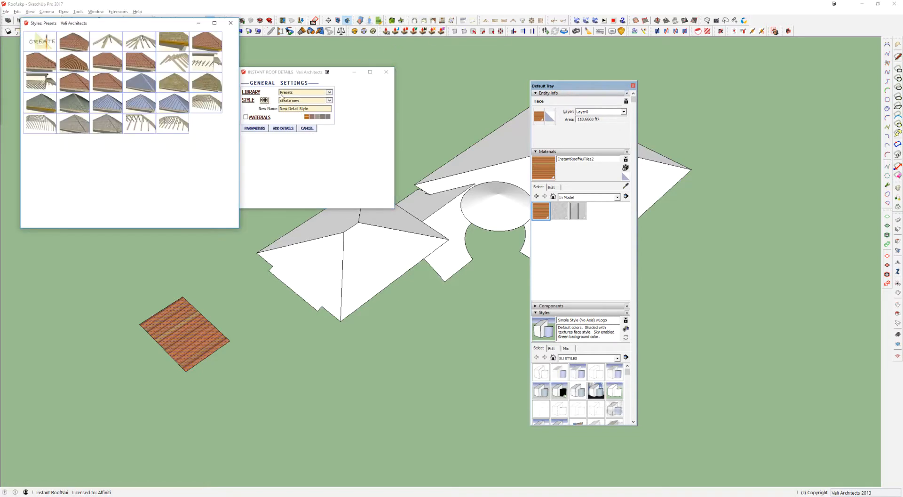
pyautogui.click(101, 64)
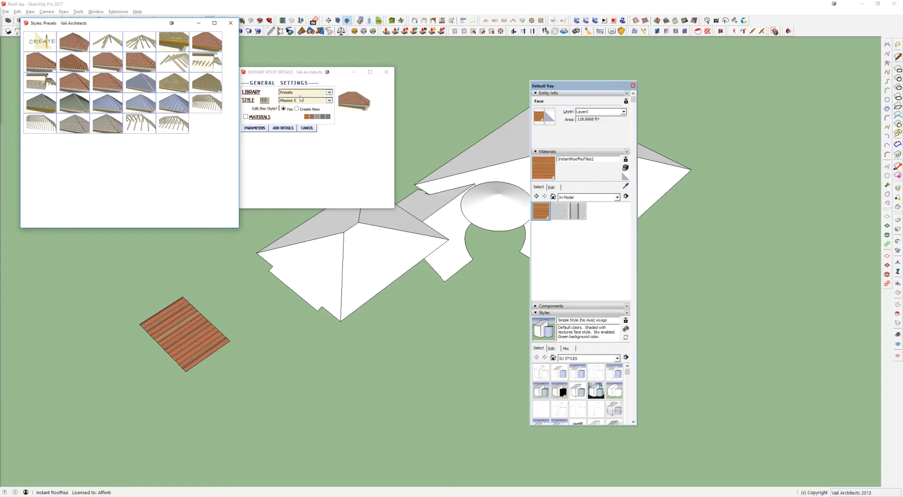
pyautogui.click(249, 117)
pyautogui.click(298, 127)
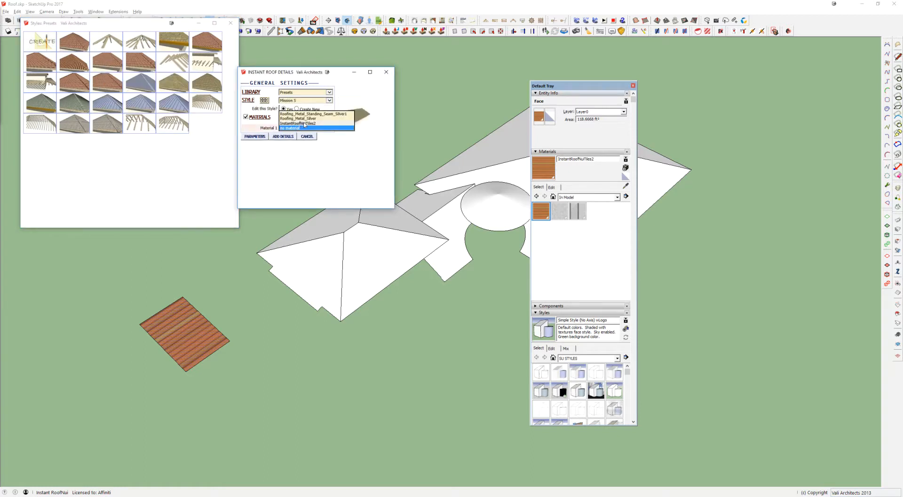
pyautogui.click(304, 123)
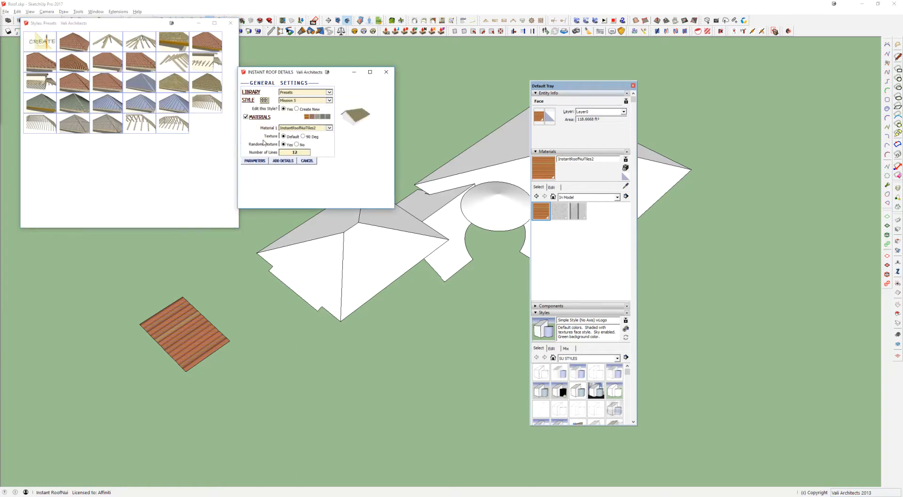
pyautogui.click(234, 27)
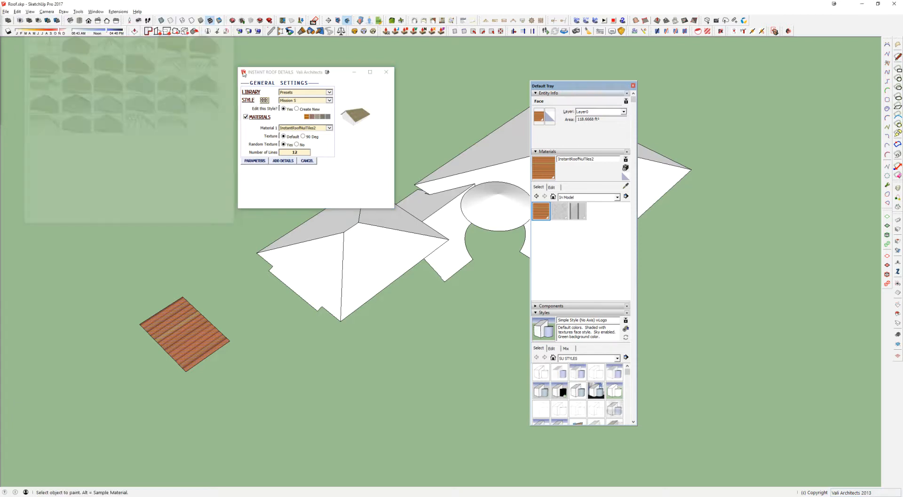
# Step: Delete the painted sample rectangle and move the roof details dialog and the tray clear of the roof faces
pyautogui.moveTo(316, 76); pyautogui.dragTo(255, 71)
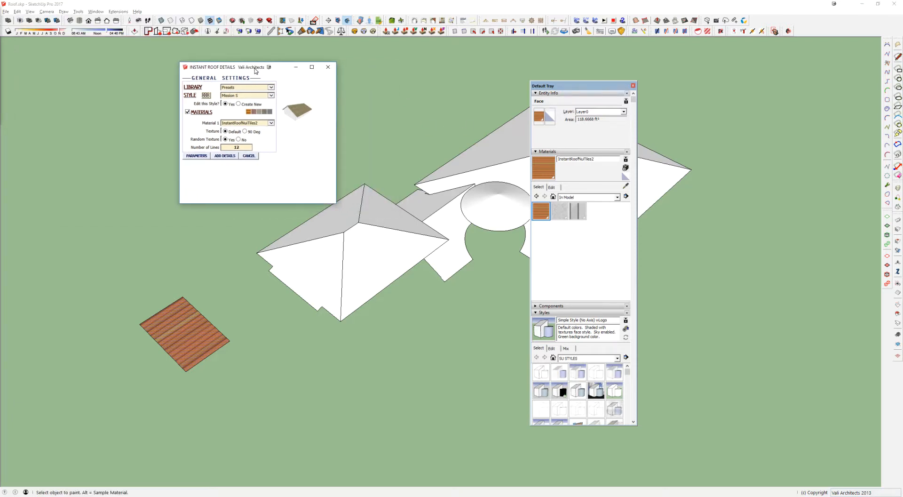
pyautogui.click(185, 316)
pyautogui.scroll(1, 185, 323)
pyautogui.press('space')
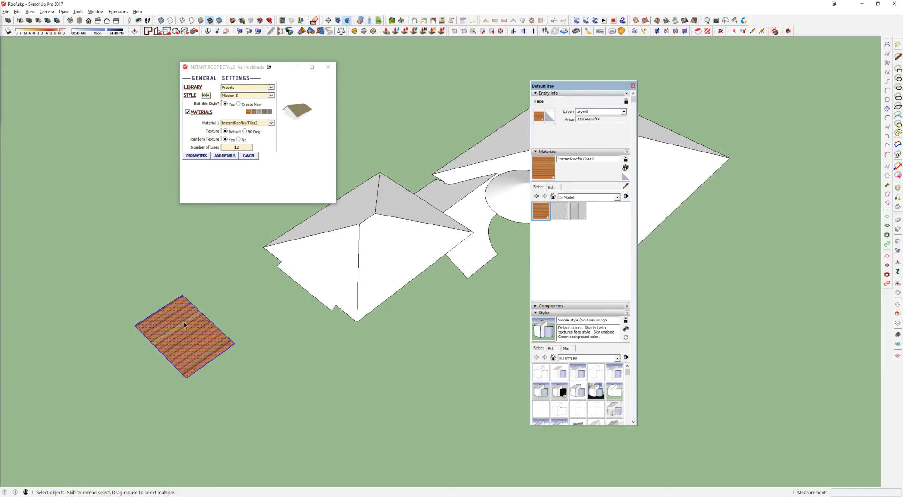
pyautogui.press('Delete')
pyautogui.moveTo(599, 86); pyautogui.dragTo(902, 22)
# Step: Examine the faces, hips and ridge of the smaller hip roof from above
pyautogui.moveTo(573, 191); pyautogui.dragTo(394, 264, button='middle')
pyautogui.scroll(5, 468, 218)
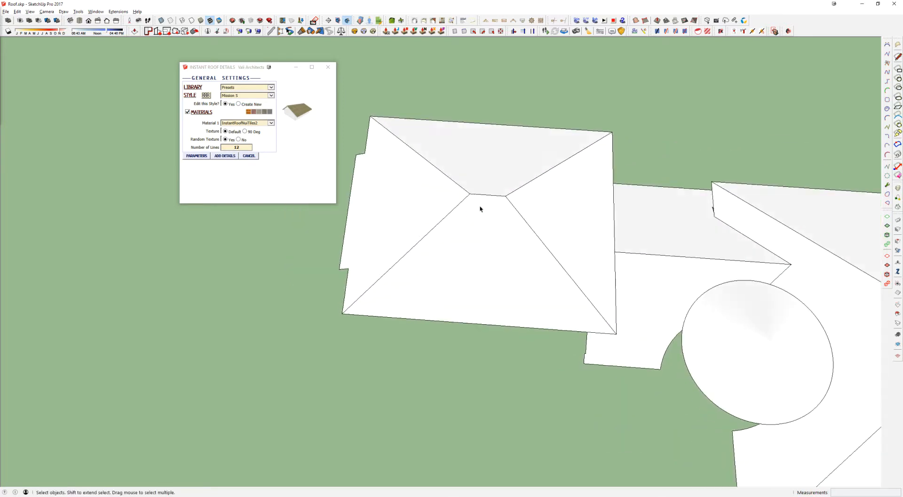
pyautogui.scroll(-2, 420, 179)
pyautogui.click(418, 183)
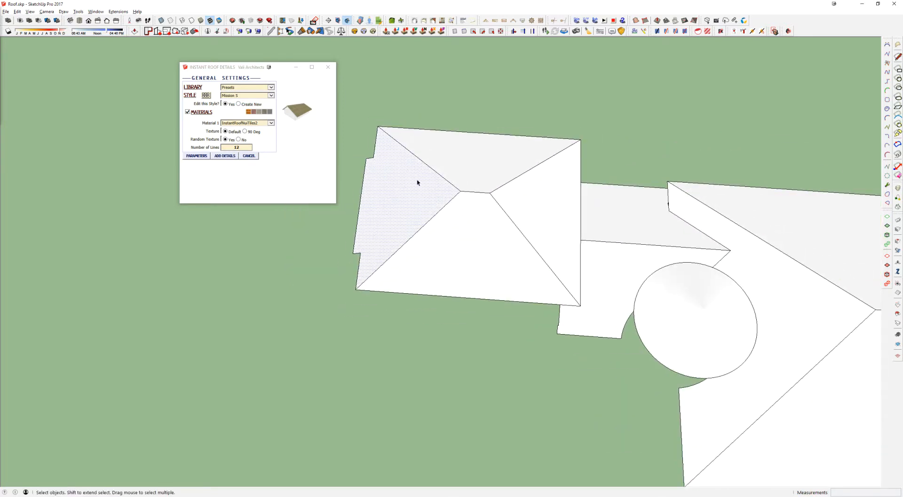
pyautogui.click(385, 135)
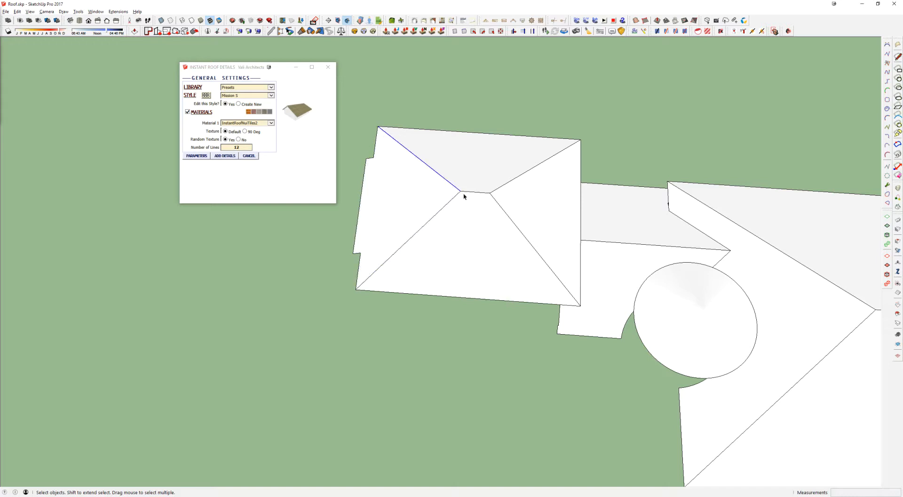
pyautogui.scroll(1, 479, 205)
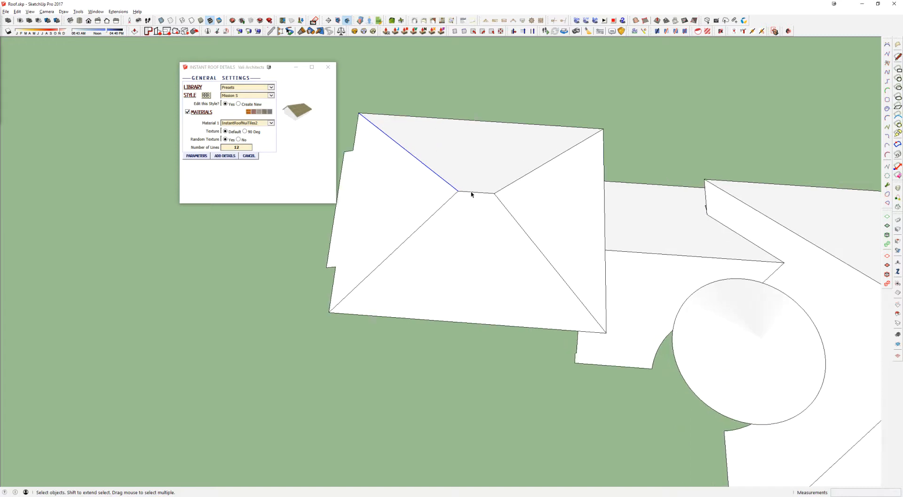
pyautogui.moveTo(468, 191); pyautogui.dragTo(689, 273, button='middle')
pyautogui.press('r')
pyautogui.press('space')
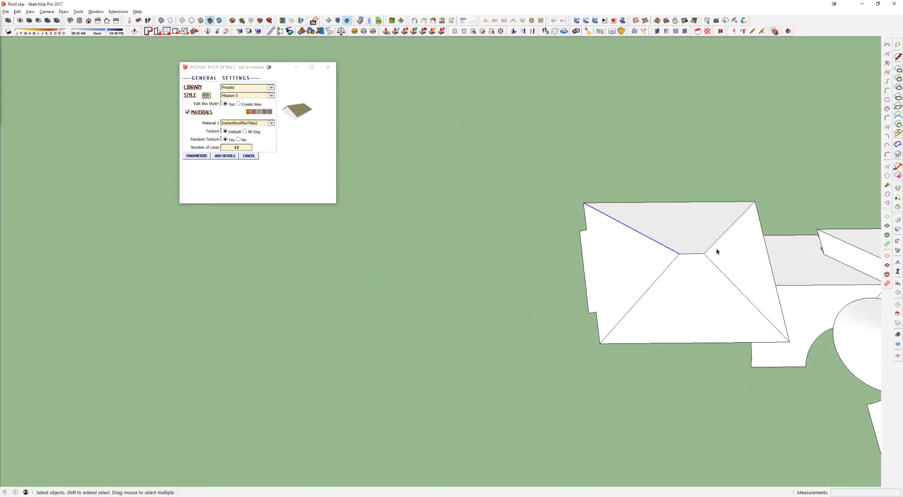
pyautogui.tripleClick(671, 261)
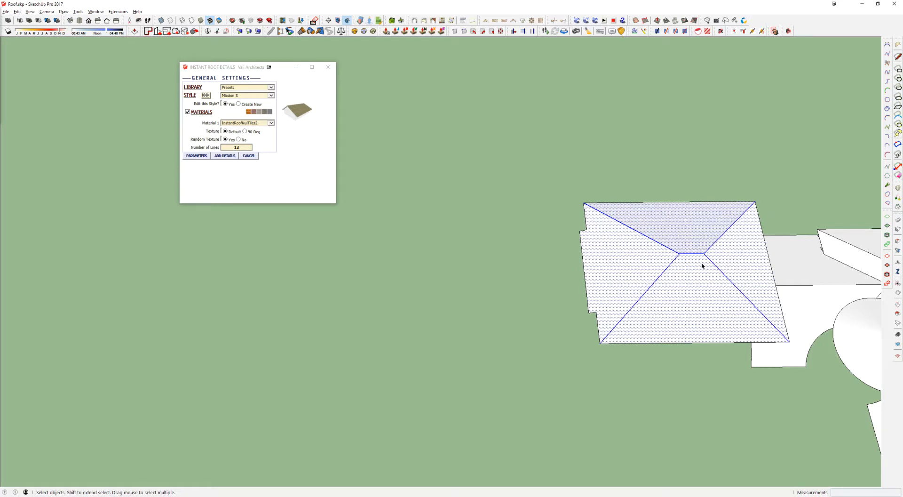
pyautogui.scroll(3, 702, 265)
pyautogui.keyDown('shift'); pyautogui.moveTo(681, 255); pyautogui.dragTo(398, 169, button='middle'); pyautogui.keyUp('shift')
pyautogui.scroll(1, 530, 223)
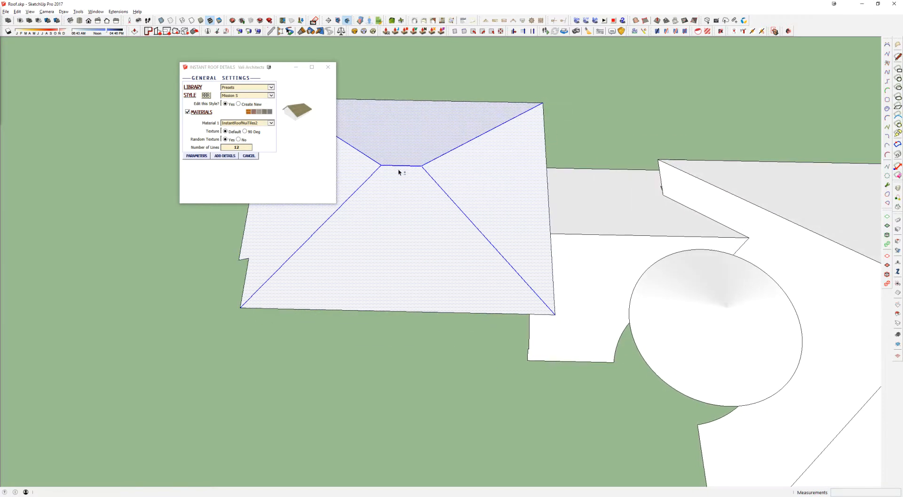
# Step: Extend the smaller roof's ridge out to the end eave to turn that hip into a gable, and erase the vertical end face
pyautogui.scroll(1, 398, 169)
pyautogui.press('m')
pyautogui.hotkey('ctrl', 't')
pyautogui.click(424, 165)
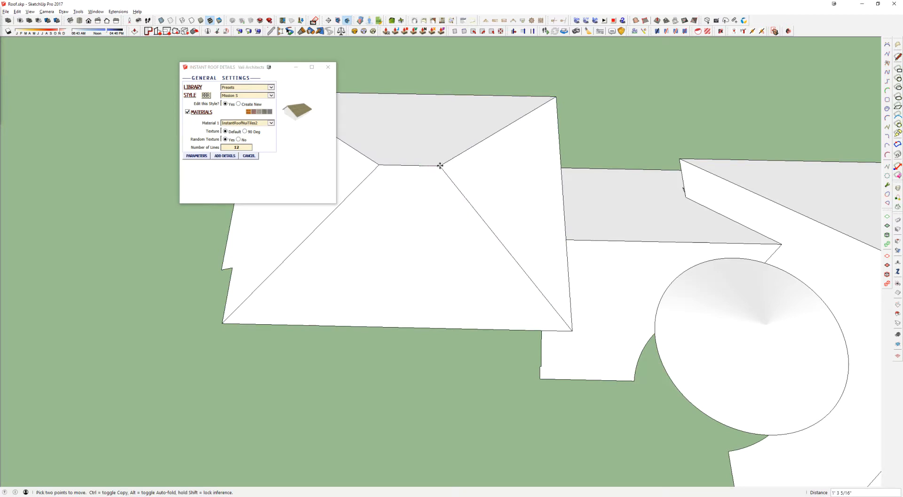
pyautogui.click(556, 96)
pyautogui.moveTo(556, 96)
pyautogui.mouseDown(button='middle')
pyautogui.moveTo(594, 224)
pyautogui.moveTo(501, 75)
pyautogui.moveTo(540, 198)
pyautogui.moveTo(732, 309)
pyautogui.mouseUp(button='middle')
pyautogui.press('e')
pyautogui.moveTo(652, 282); pyautogui.dragTo(472, 363, button='middle')
# Step: Apply the Mission S roof details with InstantRoofNuTiles2 to the smaller roof's three sloping faces, including the gable edges
pyautogui.press('space')
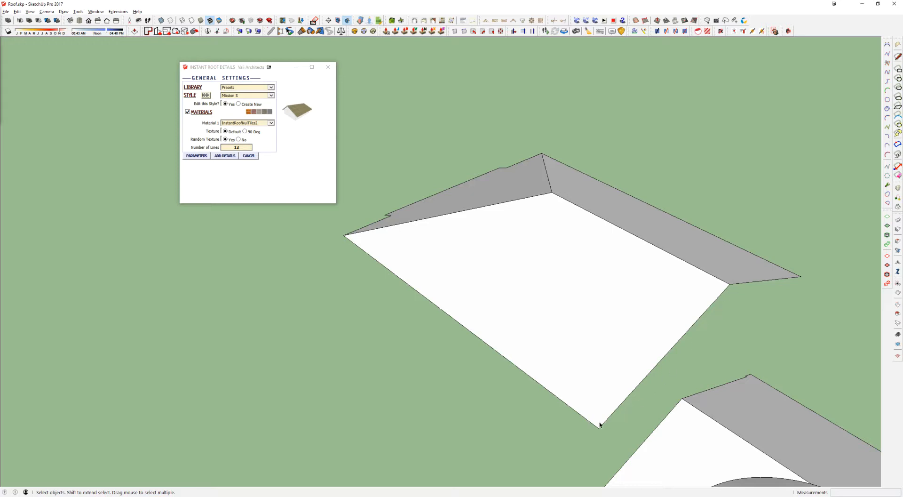
pyautogui.moveTo(411, 231); pyautogui.dragTo(546, 268, button='middle')
pyautogui.keyDown('shift'); pyautogui.moveTo(501, 212); pyautogui.dragTo(502, 240, button='middle'); pyautogui.keyUp('shift')
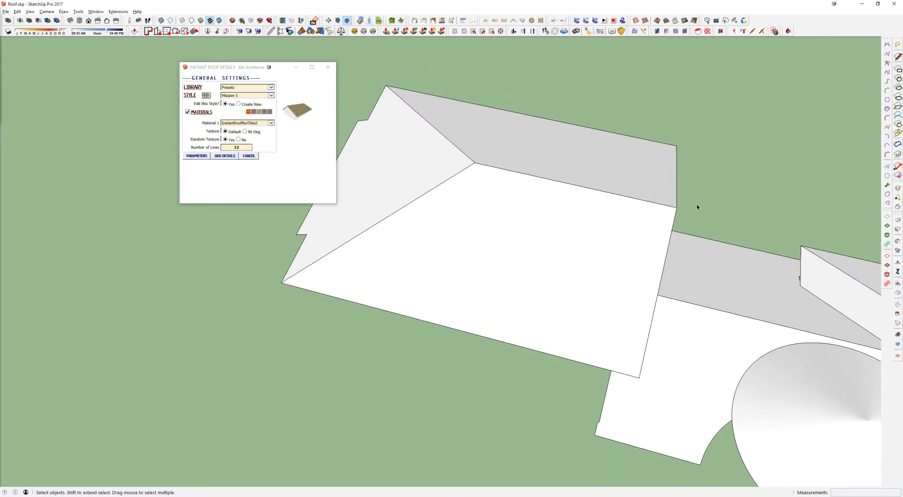
pyautogui.moveTo(672, 213); pyautogui.dragTo(671, 211)
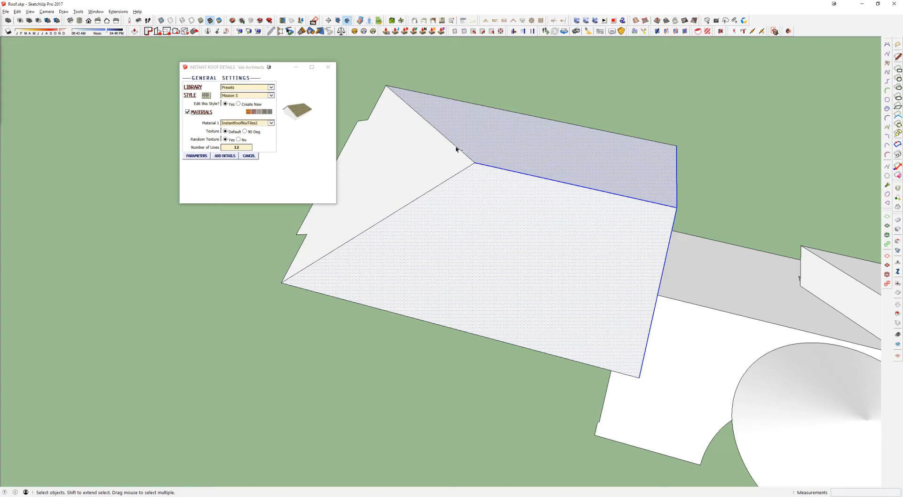
pyautogui.keyDown('shift'); pyautogui.click(437, 134); pyautogui.keyUp('shift')
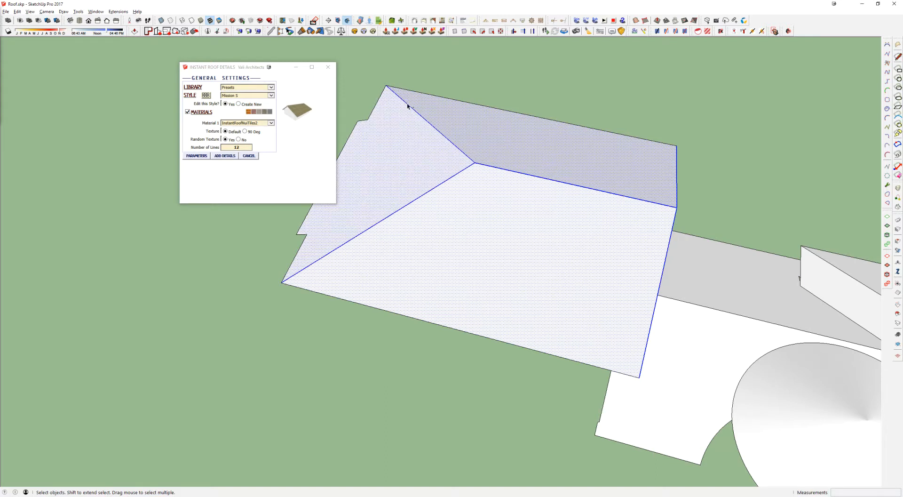
pyautogui.keyDown('shift'); pyautogui.moveTo(419, 158); pyautogui.dragTo(530, 185, button='middle'); pyautogui.keyUp('shift')
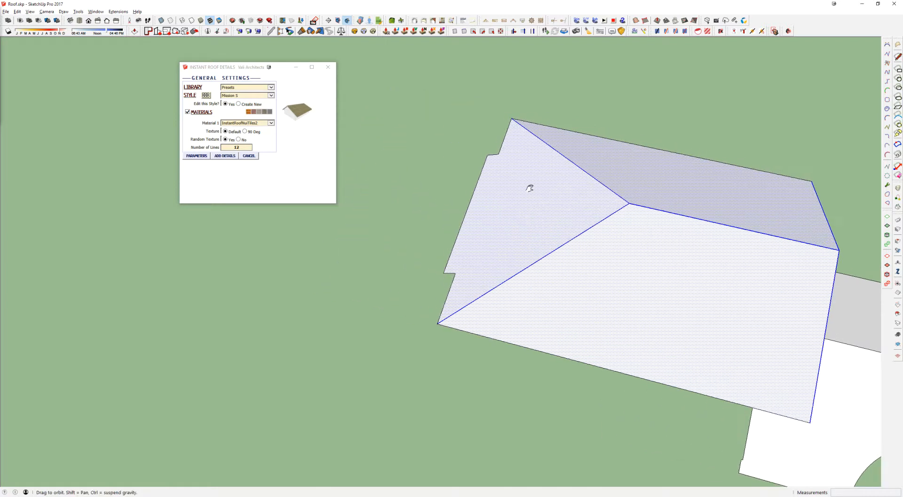
pyautogui.moveTo(418, 256); pyautogui.dragTo(476, 288)
pyautogui.click(224, 156)
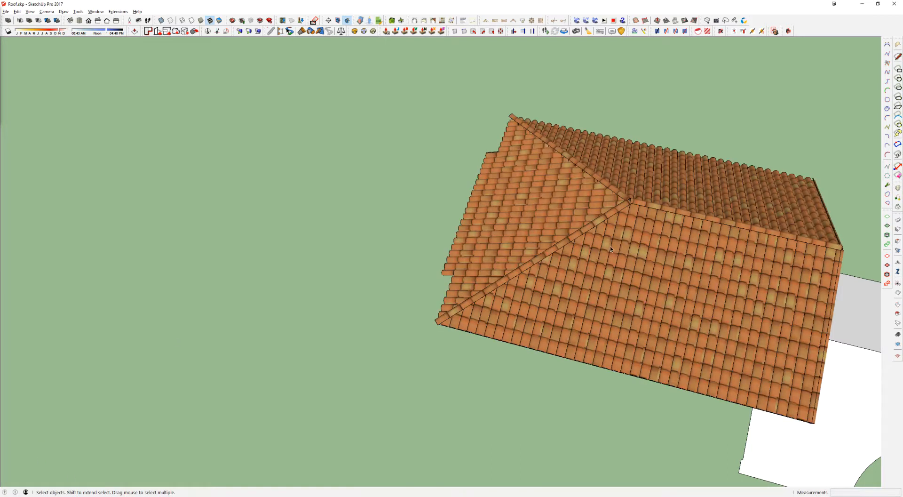
# Step: Open a single tile at the stepped eave of the tile covering and inspect it on its own
pyautogui.moveTo(610, 246); pyautogui.dragTo(535, 215, button='middle')
pyautogui.scroll(3, 571, 240)
pyautogui.moveTo(634, 297); pyautogui.dragTo(586, 213, button='middle')
pyautogui.scroll(3, 595, 220)
pyautogui.doubleClick(491, 300)
pyautogui.click(495, 292)
pyautogui.moveTo(495, 293); pyautogui.dragTo(450, 314, button='middle')
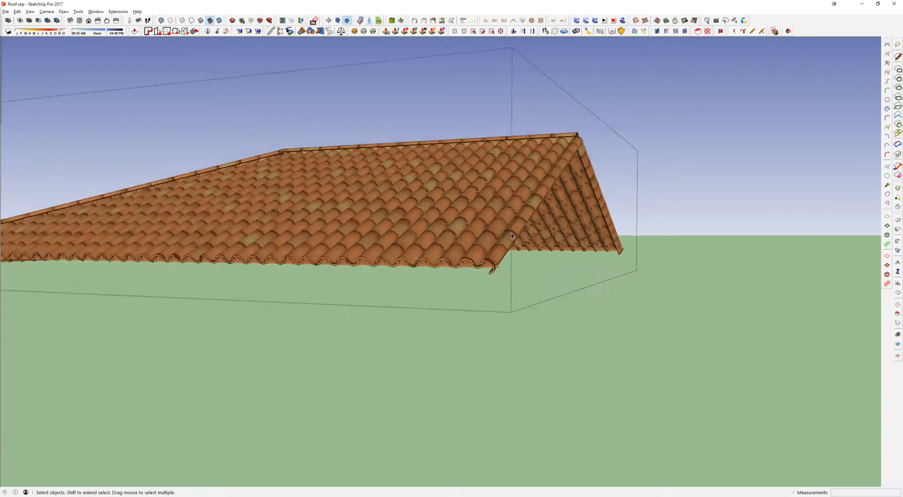
pyautogui.moveTo(635, 282); pyautogui.dragTo(359, 315, button='middle')
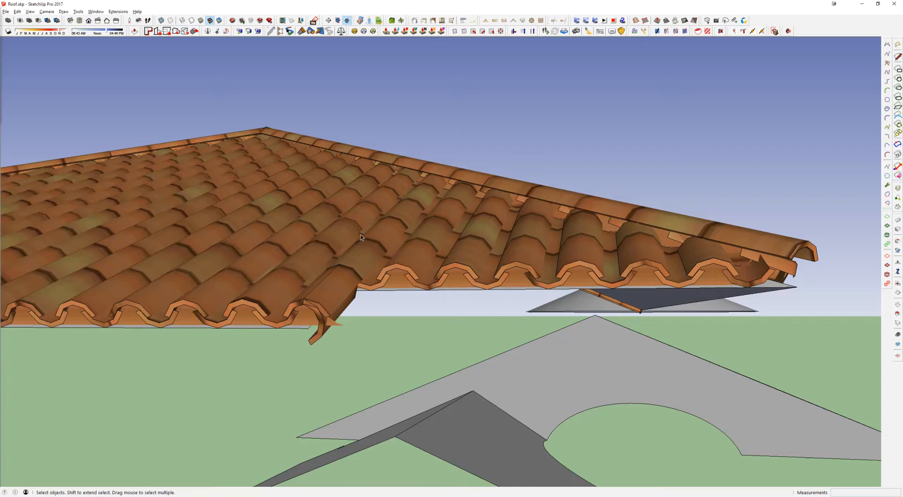
# Step: Examine the tile covering along the notched eave, the hip caps and the ridge
pyautogui.moveTo(342, 274); pyautogui.dragTo(256, 343, button='middle')
pyautogui.scroll(-4, 409, 235)
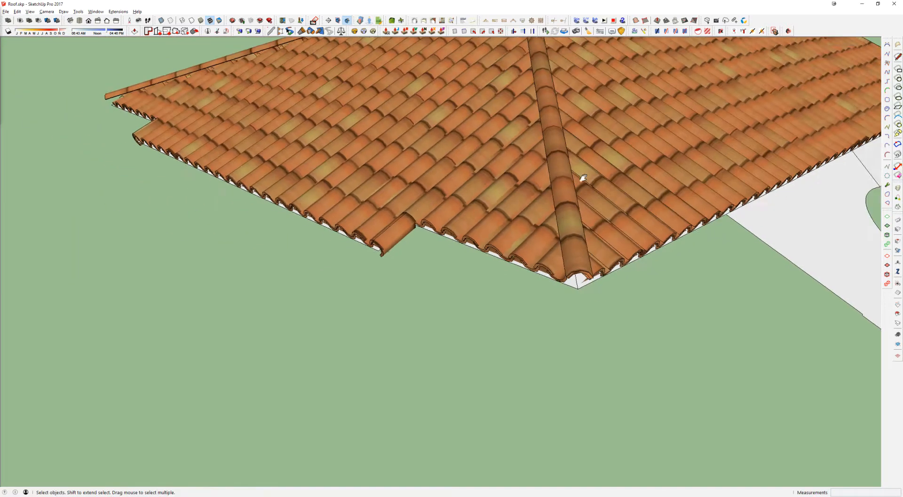
pyautogui.moveTo(581, 176); pyautogui.dragTo(504, 172, button='middle')
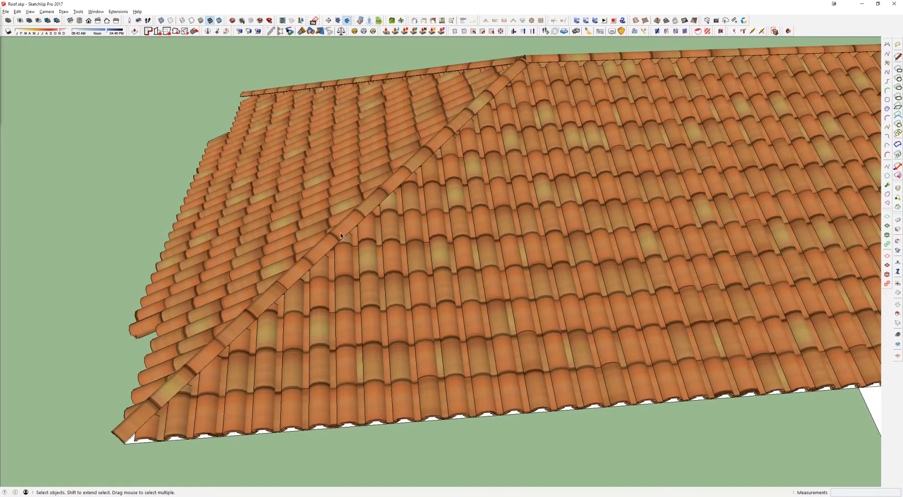
pyautogui.scroll(-3, 177, 388)
pyautogui.scroll(-1, 467, 127)
pyautogui.moveTo(491, 189); pyautogui.dragTo(417, 209, button='middle')
# Step: Leave the tile group and undo the tile covering on the smaller roof
pyautogui.doubleClick(416, 209)
pyautogui.doubleClick(413, 213)
pyautogui.press('Escape')
pyautogui.press('Escape')
pyautogui.hotkey('ctrl', 'z')
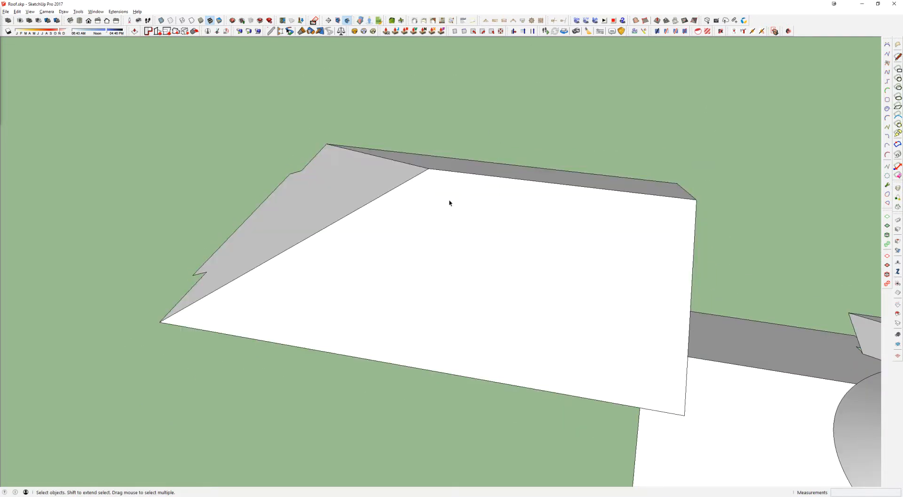
# Step: Undo the gable change on the smaller roof and select its sloping faces with the hip, ridge and eave-notch edges
pyautogui.hotkey('ctrl', 'z')
pyautogui.scroll(-1, 446, 202)
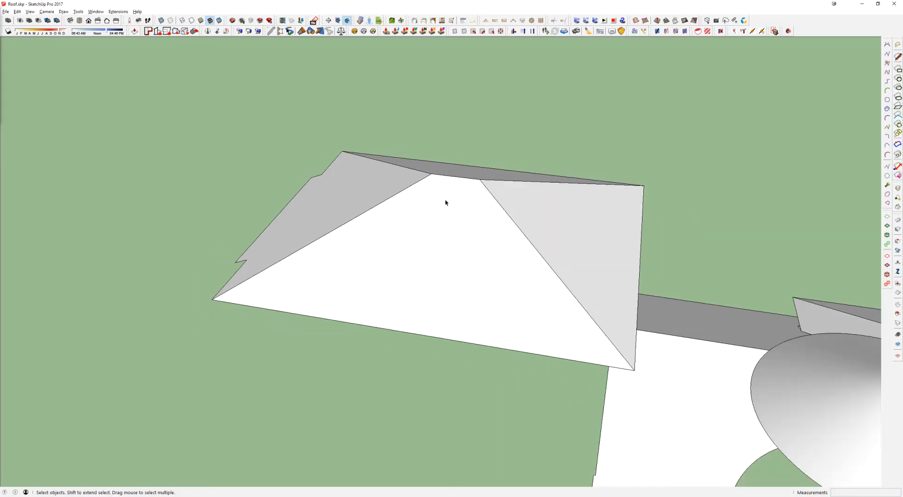
pyautogui.moveTo(446, 203); pyautogui.dragTo(494, 158, button='middle')
pyautogui.moveTo(494, 157); pyautogui.dragTo(194, 297)
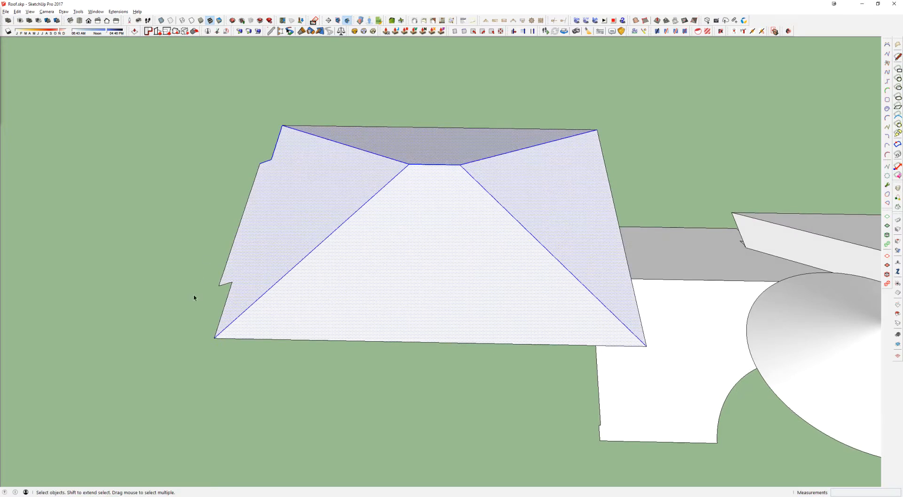
pyautogui.keyDown('shift'); pyautogui.moveTo(178, 262); pyautogui.dragTo(329, 345); pyautogui.keyUp('shift')
pyautogui.keyDown('shift'); pyautogui.click(226, 306); pyautogui.keyUp('shift')
pyautogui.keyDown('shift'); pyautogui.click(275, 147); pyautogui.keyUp('shift')
pyautogui.moveTo(567, 226); pyautogui.dragTo(474, 180, button='middle')
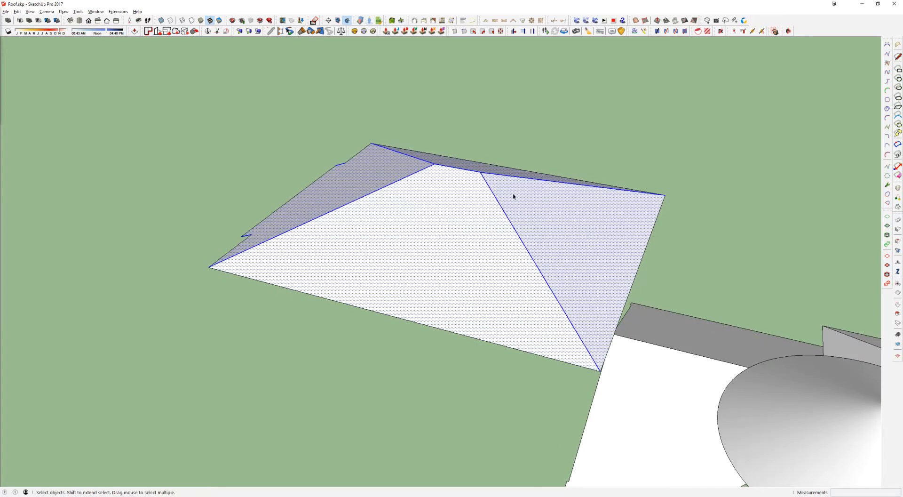
# Step: Try adding roof details with the New Detail Style to the smaller roof, and undo them
pyautogui.scroll(-2, 382, 177)
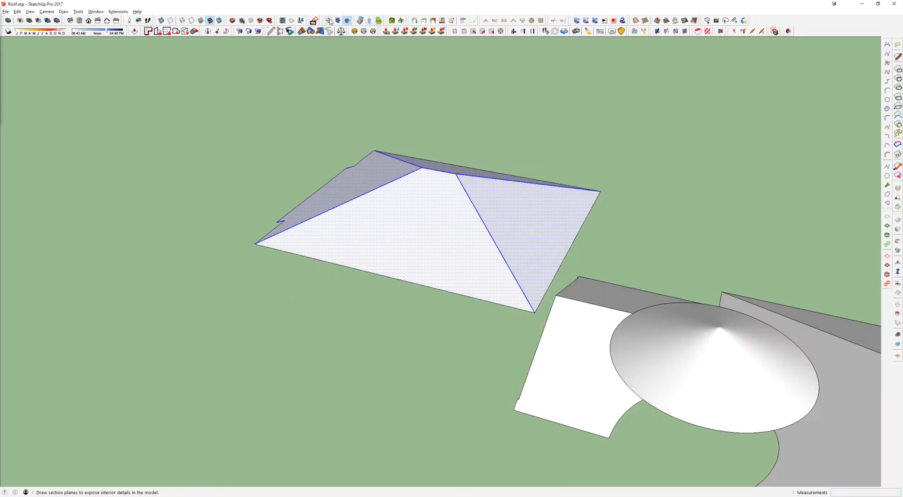
pyautogui.click(432, 21)
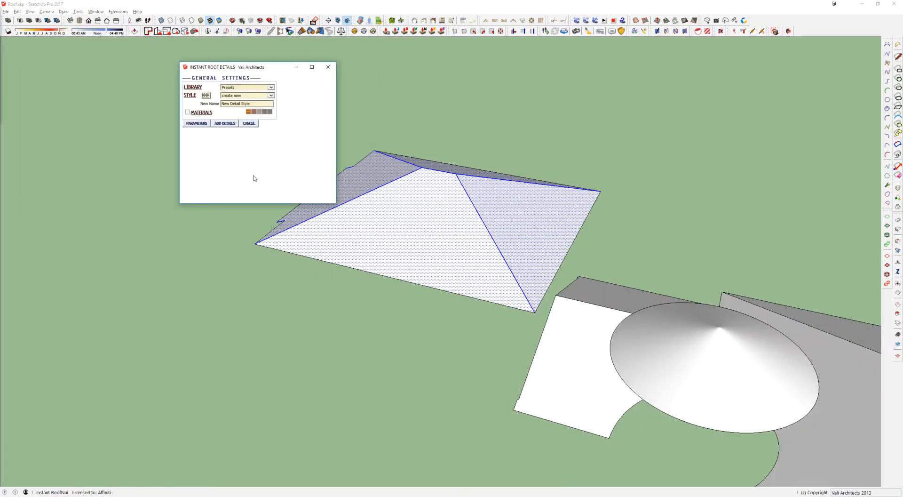
pyautogui.click(227, 123)
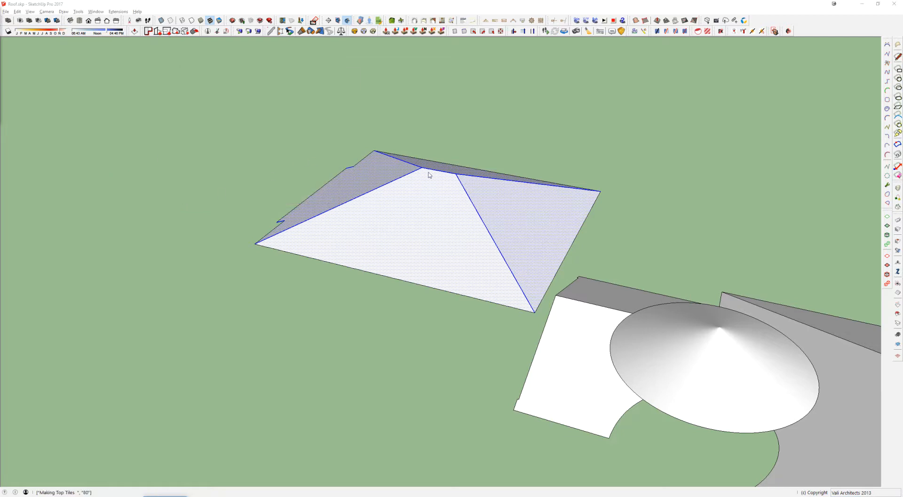
pyautogui.moveTo(442, 203); pyautogui.dragTo(503, 210, button='middle')
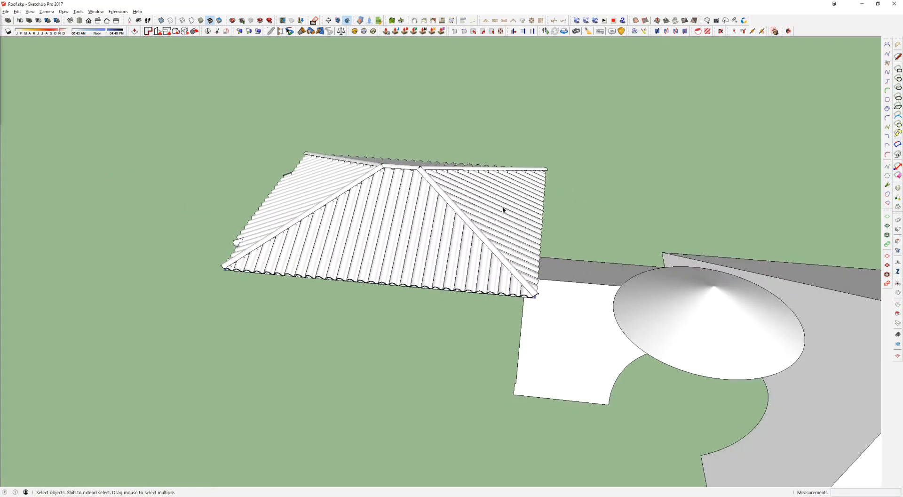
pyautogui.hotkey('ctrl', 'z')
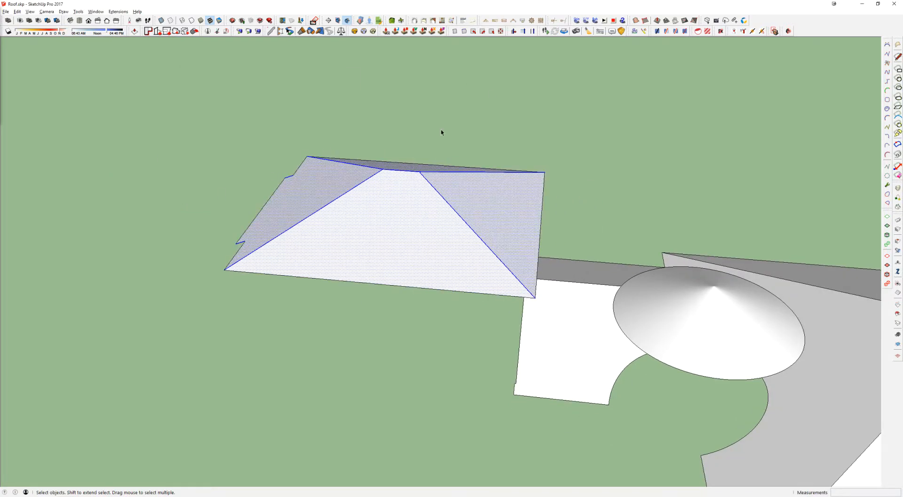
# Step: Apply the Mission S roof details with the InstantRoofNuTiles2 material to the smaller hip roof
pyautogui.click(433, 22)
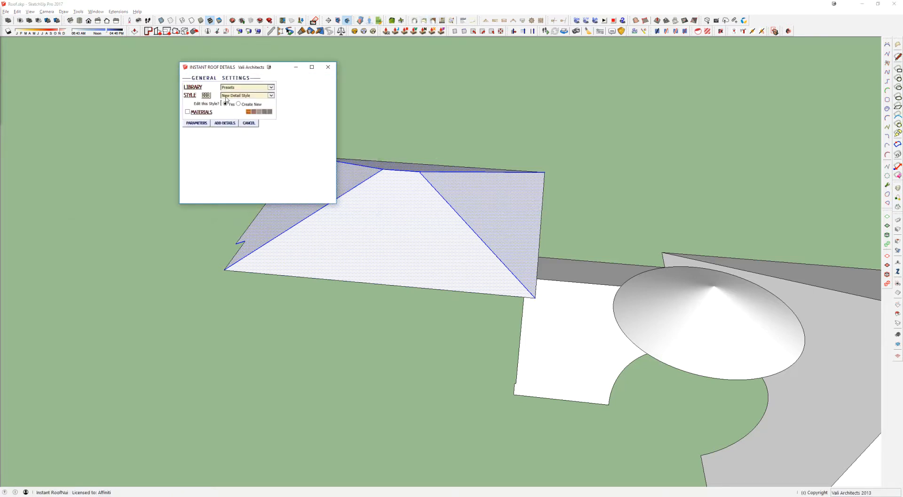
pyautogui.click(205, 96)
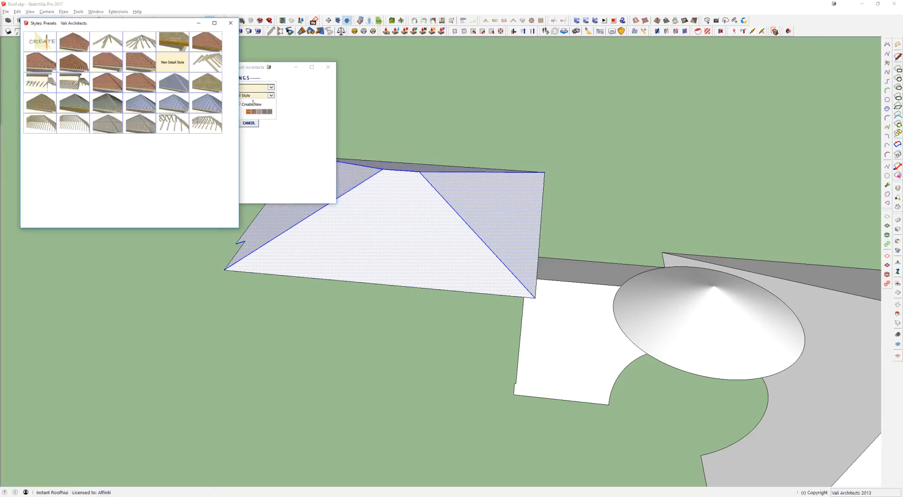
pyautogui.click(107, 61)
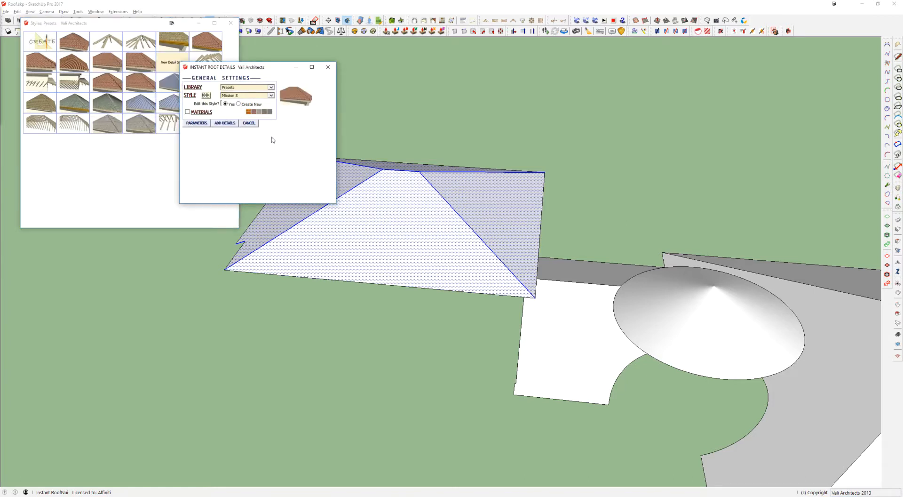
pyautogui.click(230, 23)
pyautogui.click(202, 124)
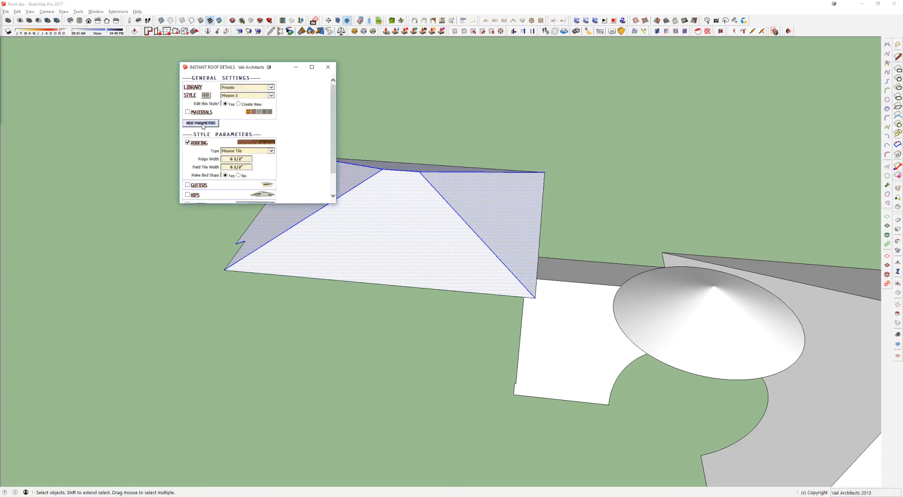
pyautogui.click(201, 122)
pyautogui.click(188, 112)
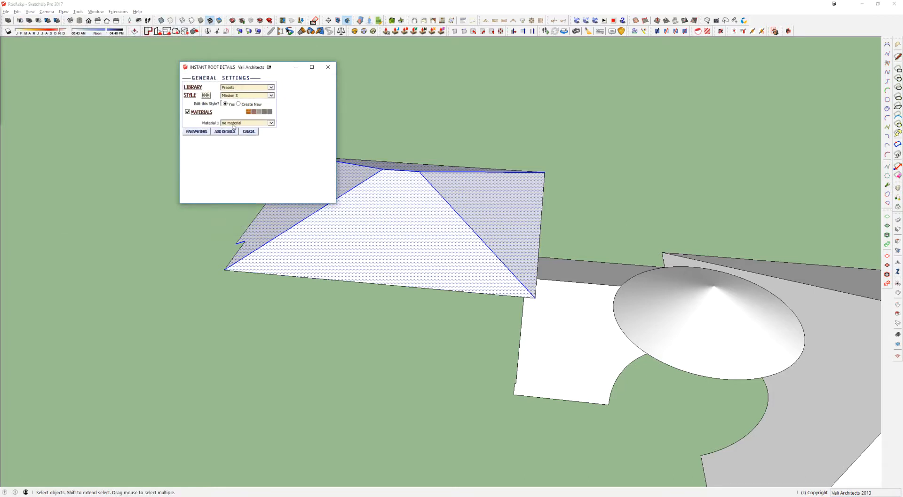
pyautogui.click(240, 123)
pyautogui.click(242, 118)
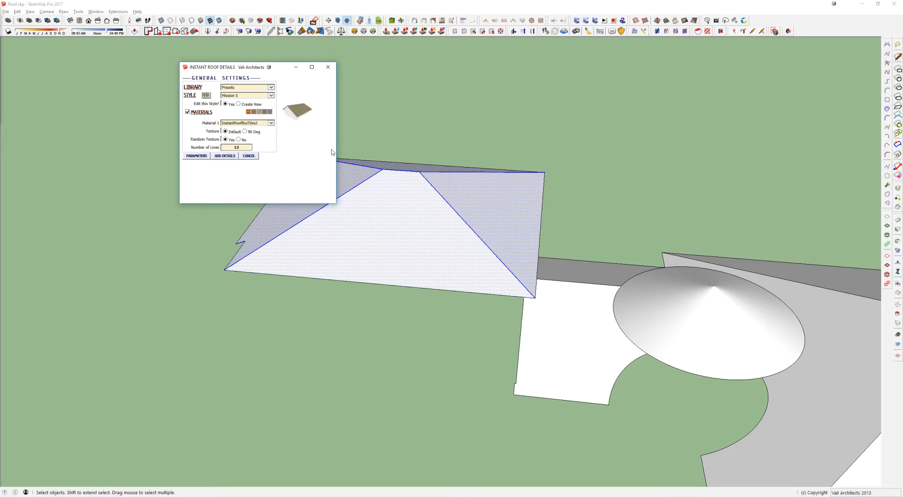
pyautogui.click(224, 156)
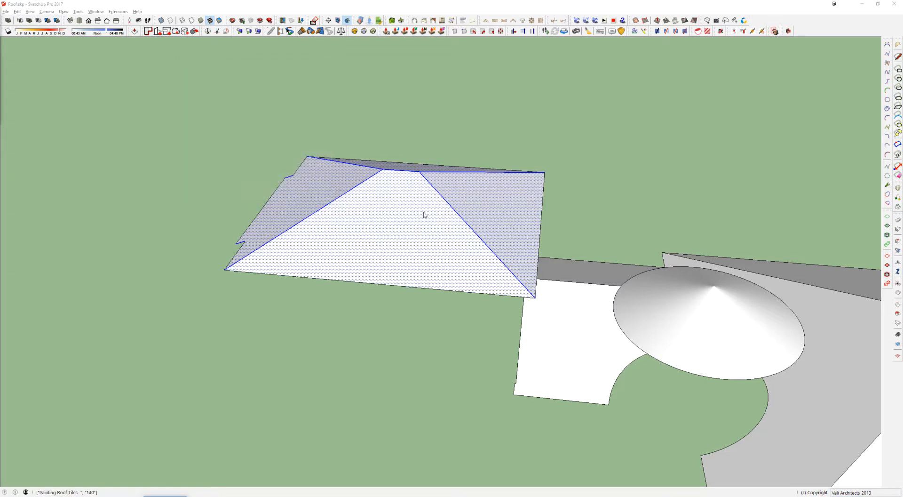
# Step: Apply the Mission S roof details with InstantRoofNuTiles2 to the large hip roof's faces, hips and ridge, leaving out the connecting roof
pyautogui.moveTo(424, 214); pyautogui.dragTo(568, 220, button='middle')
pyautogui.scroll(-3, 256, 218)
pyautogui.tripleClick(483, 234)
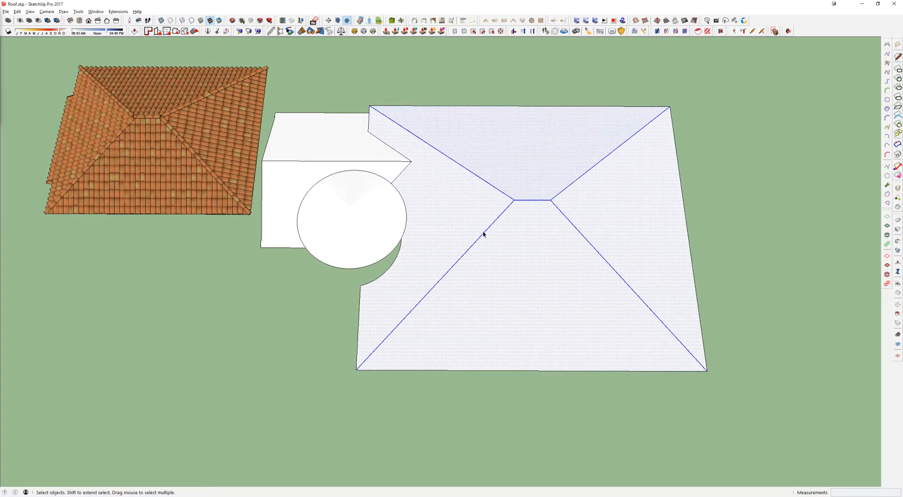
pyautogui.tripleClick(284, 161)
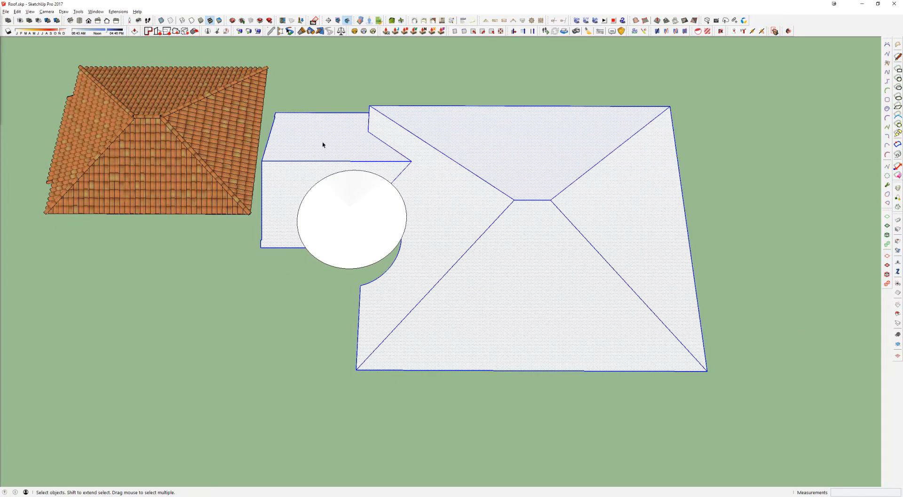
pyautogui.click(324, 142)
pyautogui.doubleClick(431, 155)
pyautogui.keyDown('shift'); pyautogui.moveTo(355, 144); pyautogui.dragTo(323, 161, button='middle'); pyautogui.keyUp('shift')
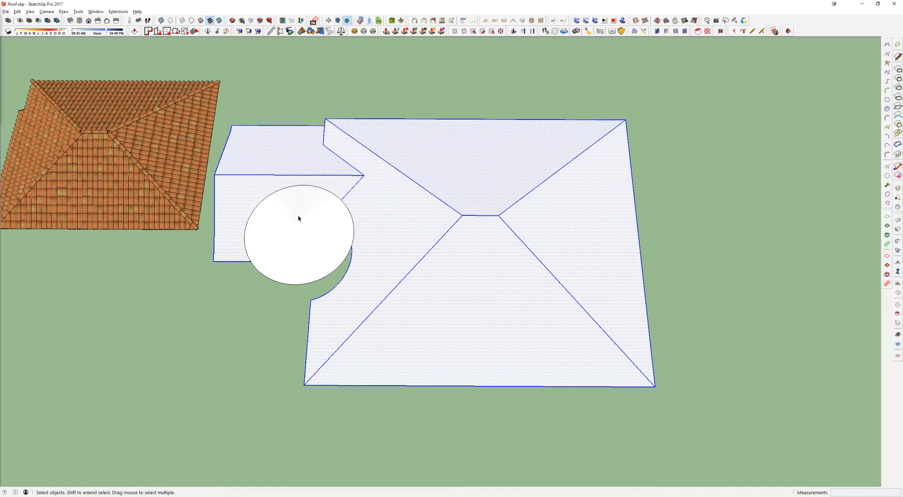
pyautogui.moveTo(500, 208); pyautogui.dragTo(494, 260, button='middle')
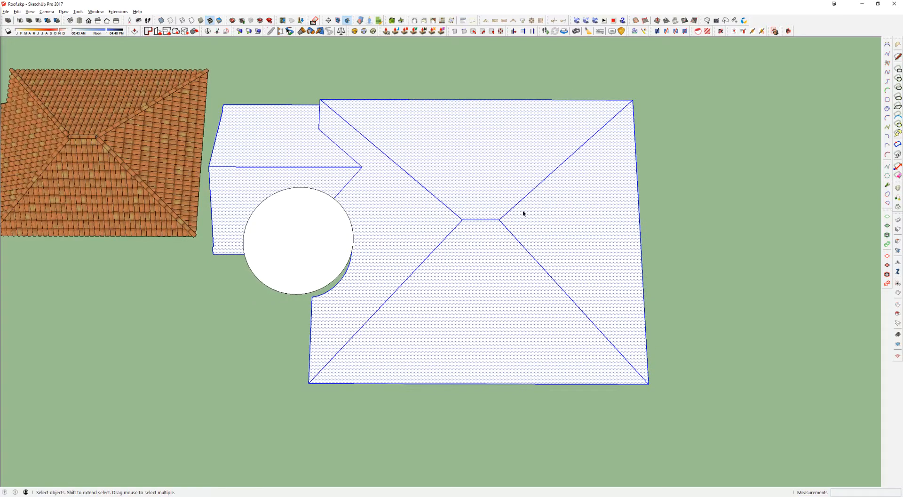
pyautogui.moveTo(524, 213); pyautogui.dragTo(374, 317)
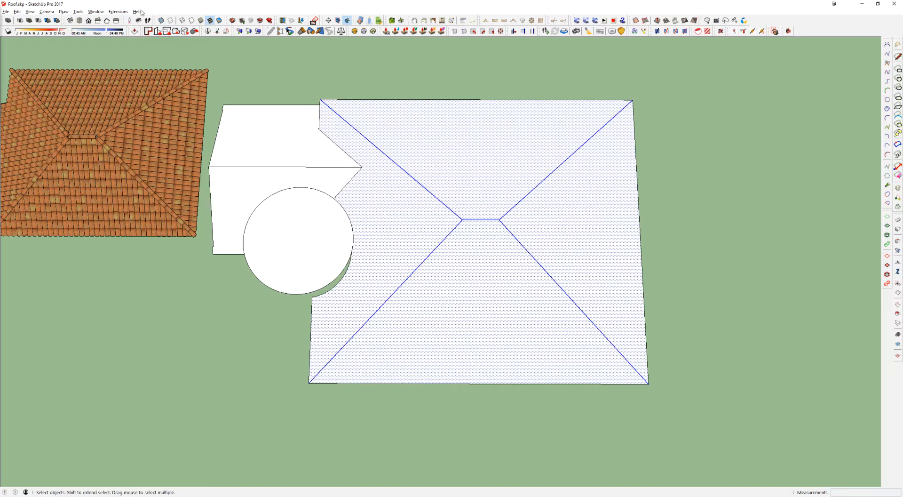
pyautogui.click(432, 21)
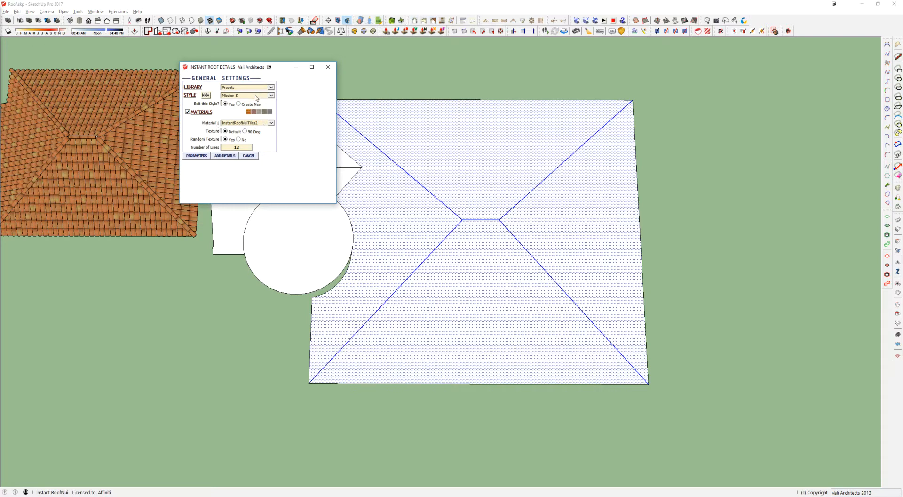
pyautogui.click(225, 155)
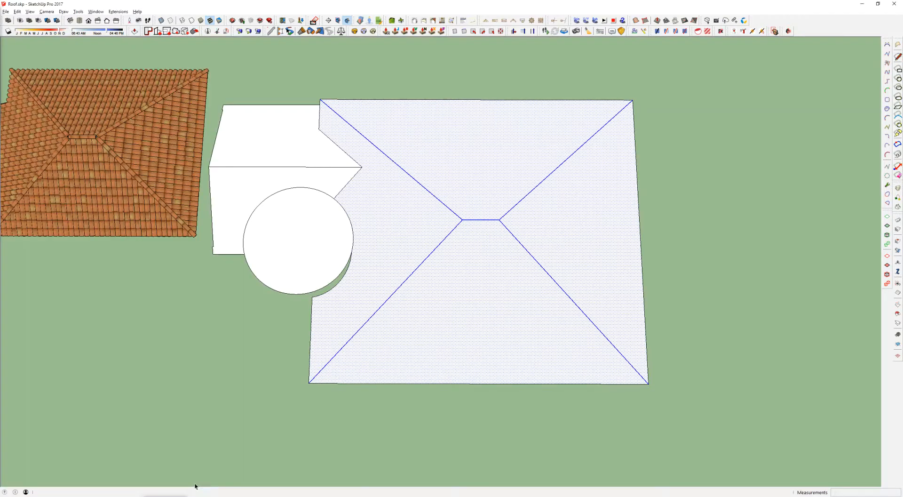
# Step: Examine the tiled eaves beside the connecting roof, and switch to the 17999 building model to check the same eave corner
pyautogui.scroll(2, 242, 188)
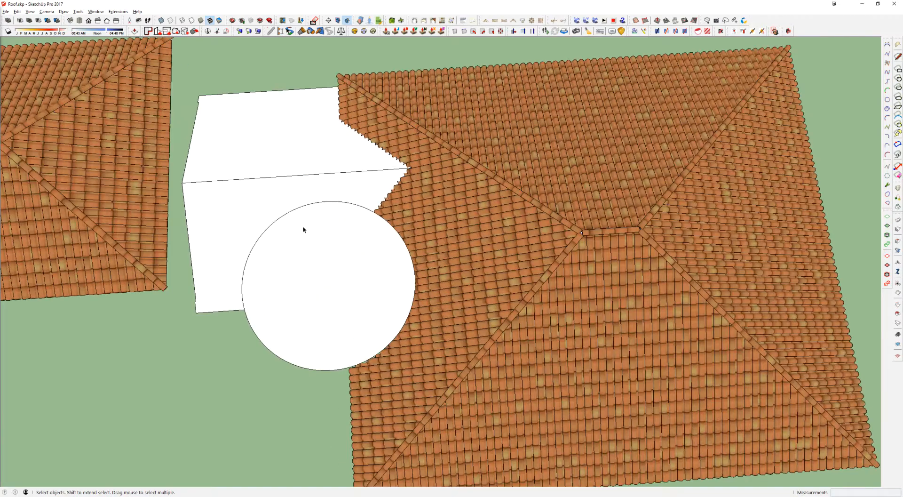
pyautogui.moveTo(284, 227); pyautogui.dragTo(417, 238, button='middle')
pyautogui.scroll(2, 510, 255)
pyautogui.moveTo(510, 256); pyautogui.dragTo(502, 197, button='middle')
pyautogui.scroll(4, 253, 282)
pyautogui.moveTo(252, 281); pyautogui.dragTo(474, 195, button='middle')
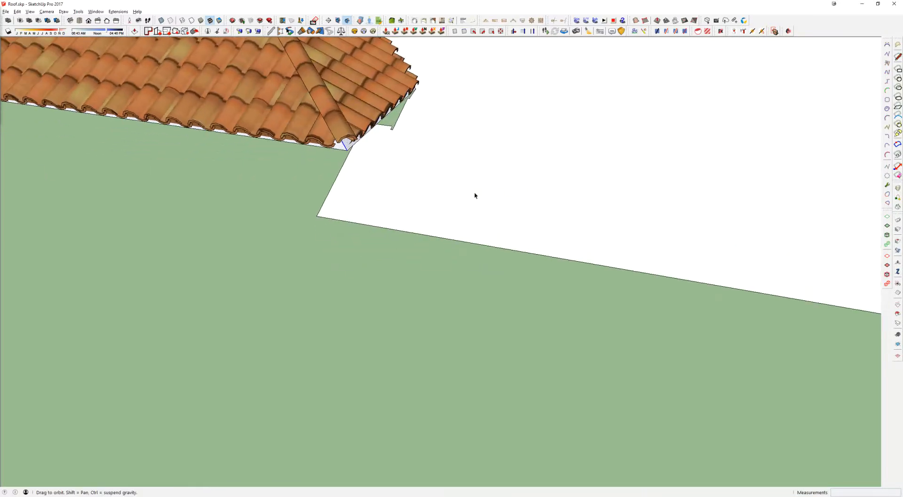
pyautogui.hotkey('alt', 'Tab')
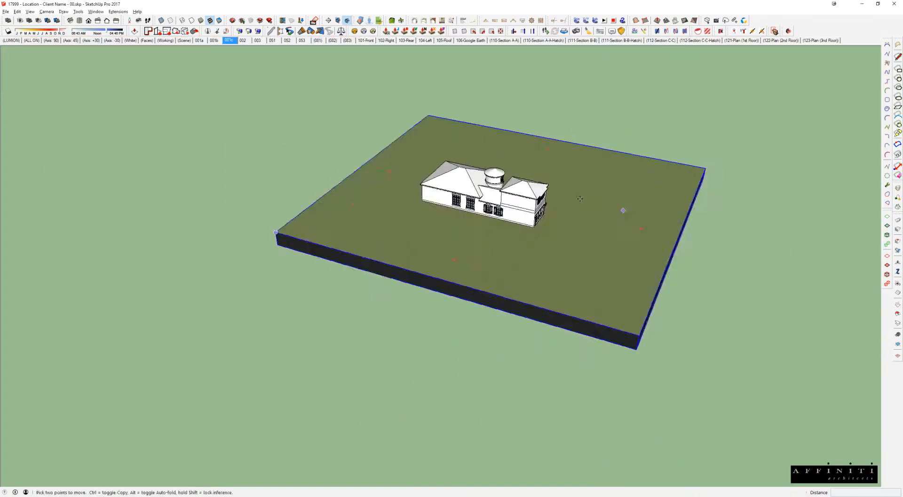
pyautogui.press('space')
pyautogui.scroll(10, 531, 202)
pyautogui.moveTo(383, 161); pyautogui.dragTo(422, 139, button='middle')
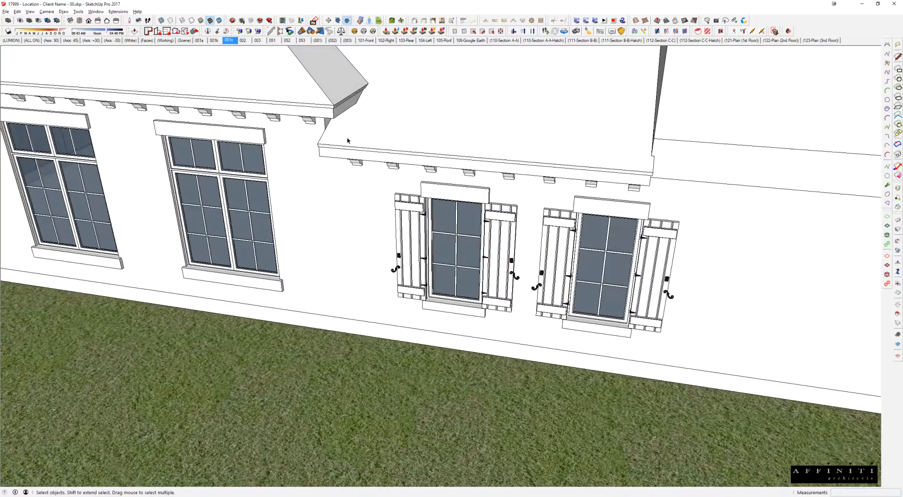
# Step: Return to the Roof.skp model and copy the short notch edges from the connecting roof's far end along its eave
pyautogui.hotkey('alt', 'Tab')
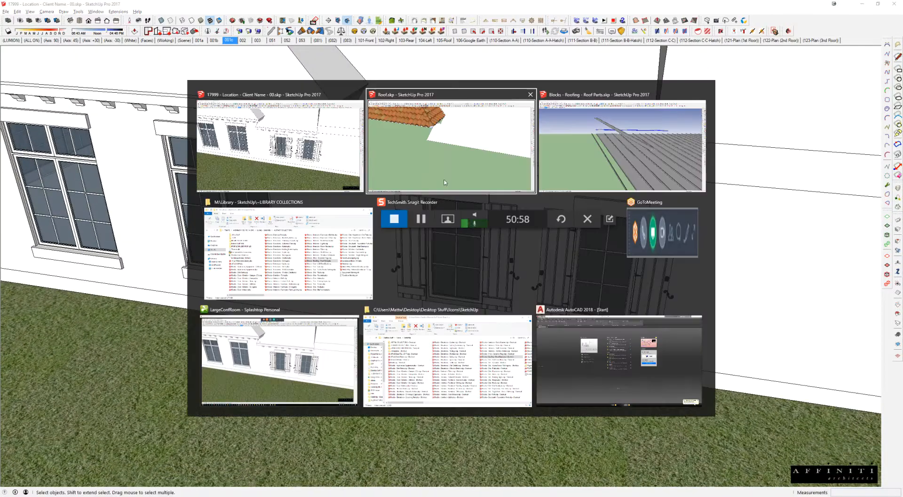
pyautogui.scroll(-2, 668, 216)
pyautogui.scroll(2, 668, 217)
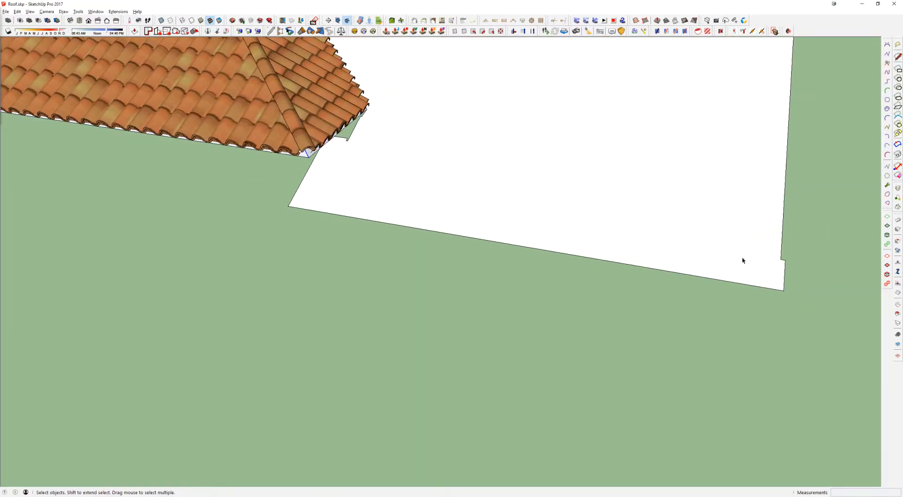
pyautogui.press('m')
pyautogui.click(752, 274)
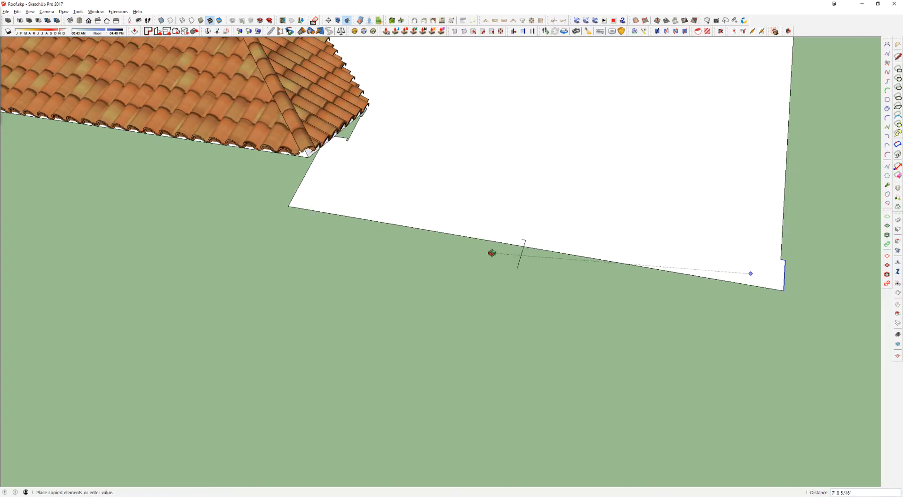
pyautogui.moveTo(492, 252); pyautogui.dragTo(654, 266, button='middle')
pyautogui.click(502, 231)
# Step: Move the copied notch edges to adjust their position on the connecting roof's eave
pyautogui.scroll(1, 540, 222)
pyautogui.press('s')
pyautogui.press('m')
pyautogui.click(521, 219)
pyautogui.click(537, 221)
pyautogui.press('l')
pyautogui.click(526, 255)
pyautogui.press('Escape')
pyautogui.scroll(-3, 542, 232)
pyautogui.press('space')
pyautogui.click(539, 234)
# Step: Apply the Mission S roof details to the connecting roof's two slopes, with its ridge and end-notch edges selected
pyautogui.keyDown('shift'); pyautogui.click(774, 266); pyautogui.keyUp('shift')
pyautogui.moveTo(747, 196); pyautogui.dragTo(94, 329, button='middle')
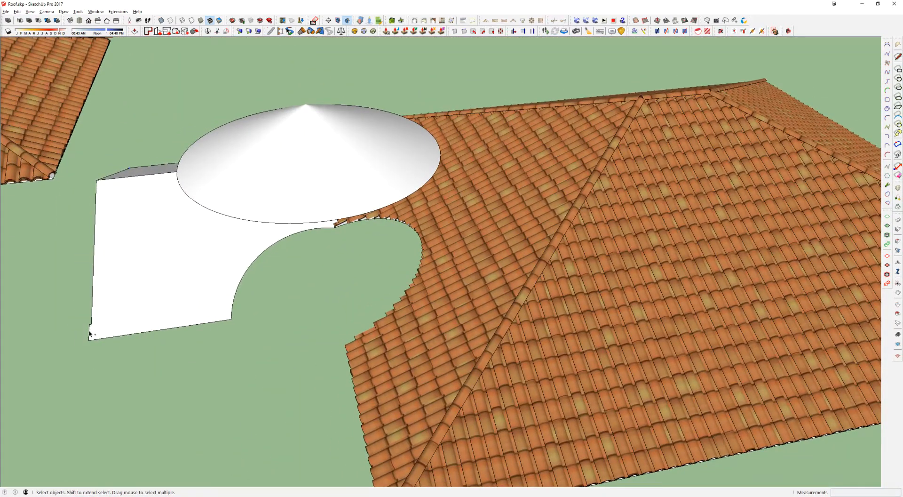
pyautogui.moveTo(151, 318); pyautogui.dragTo(347, 292, button='middle')
pyautogui.keyDown('shift'); pyautogui.click(323, 193); pyautogui.keyUp('shift')
pyautogui.moveTo(323, 194); pyautogui.dragTo(239, 238, button='middle')
pyautogui.keyDown('shift'); pyautogui.click(416, 244); pyautogui.keyUp('shift')
pyautogui.moveTo(415, 243); pyautogui.dragTo(324, 208, button='middle')
pyautogui.keyDown('shift'); pyautogui.click(310, 178); pyautogui.keyUp('shift')
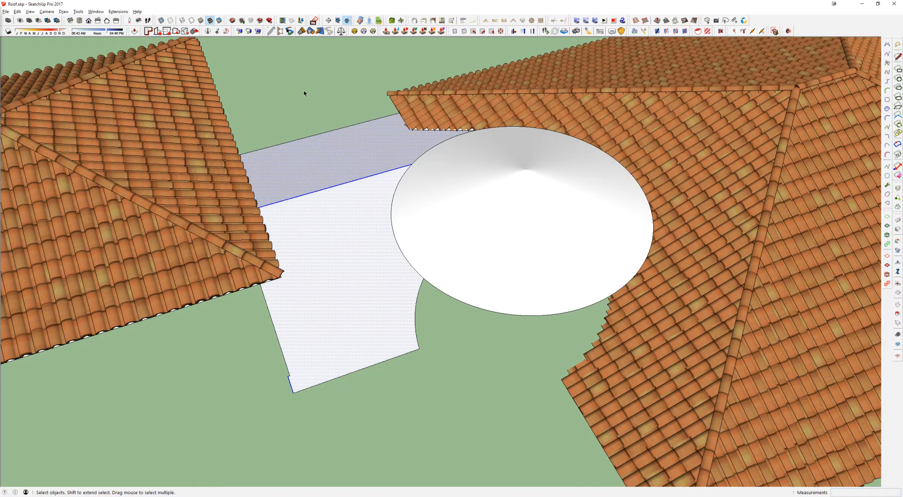
pyautogui.click(442, 21)
pyautogui.click(224, 156)
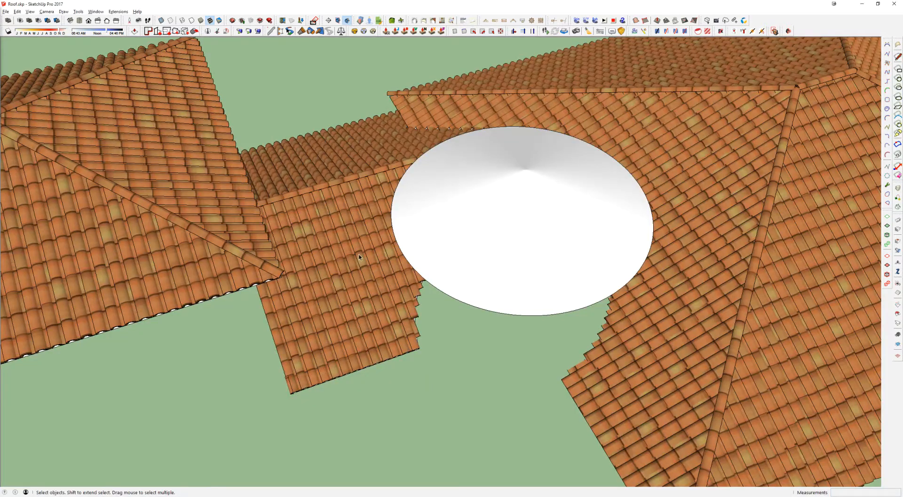
# Step: Examine the tiled connecting roof, its curved cutout edge and the untiled conical roof above it
pyautogui.moveTo(359, 257); pyautogui.dragTo(484, 75, button='middle')
pyautogui.scroll(4, 635, 278)
pyautogui.moveTo(635, 277); pyautogui.dragTo(665, 294, button='middle')
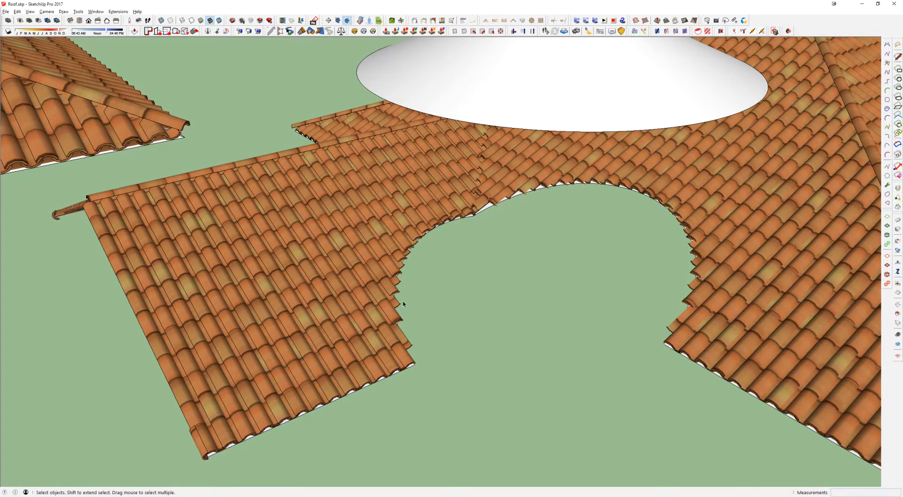
pyautogui.moveTo(524, 61); pyautogui.dragTo(415, 246, button='middle')
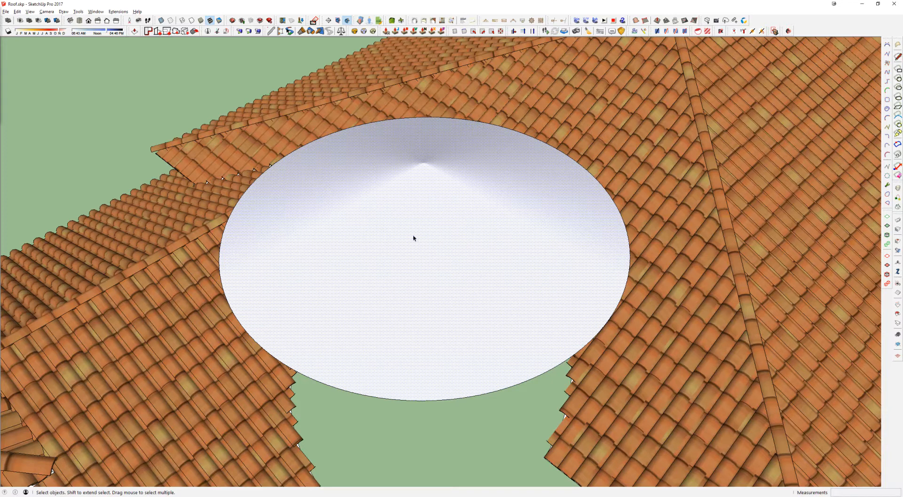
pyautogui.scroll(-1, 415, 237)
pyautogui.moveTo(417, 241); pyautogui.dragTo(462, 318, button='middle')
pyautogui.scroll(-2, 450, 292)
pyautogui.keyDown('shift'); pyautogui.moveTo(441, 283); pyautogui.dragTo(416, 265, button='middle'); pyautogui.keyUp('shift')
# Step: Divide the conical roof into five sectors by drawing lines from its apex to its rim
pyautogui.press('l')
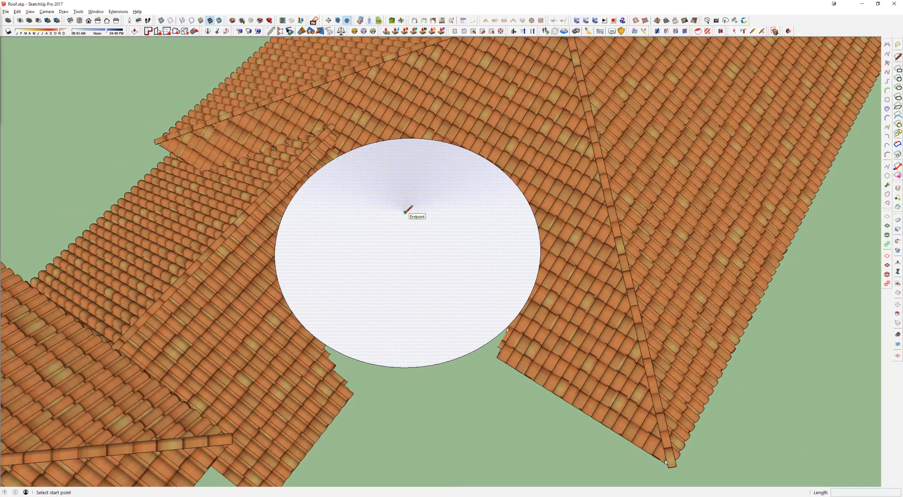
pyautogui.moveTo(406, 211)
pyautogui.mouseDown()
pyautogui.moveTo(461, 331)
pyautogui.moveTo(459, 358)
pyautogui.mouseUp()
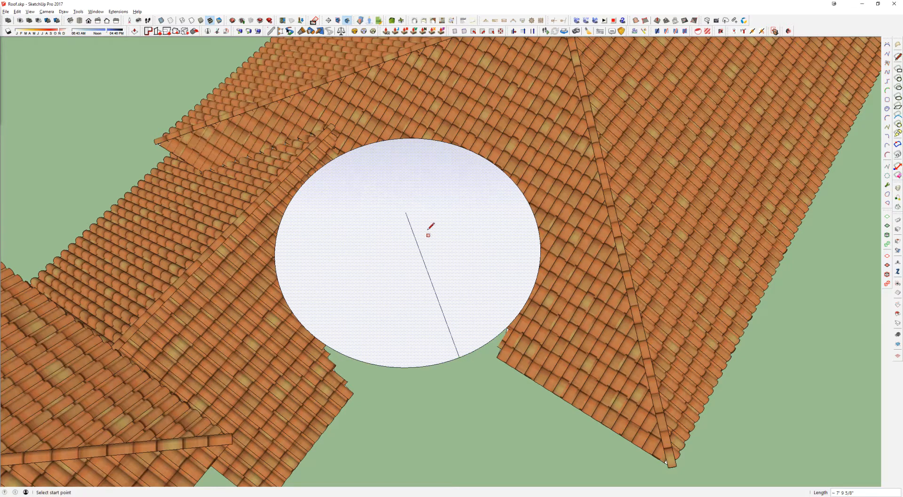
pyautogui.click(405, 212)
pyautogui.click(523, 197)
pyautogui.click(405, 212)
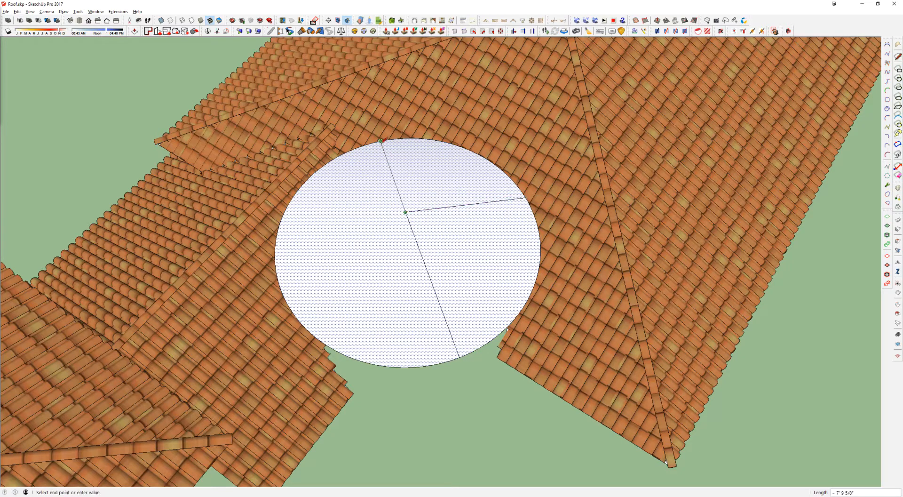
pyautogui.click(380, 140)
pyautogui.click(406, 211)
pyautogui.click(285, 210)
pyautogui.click(405, 212)
pyautogui.click(320, 338)
pyautogui.press('space')
pyautogui.moveTo(387, 262); pyautogui.dragTo(327, 299, button='middle')
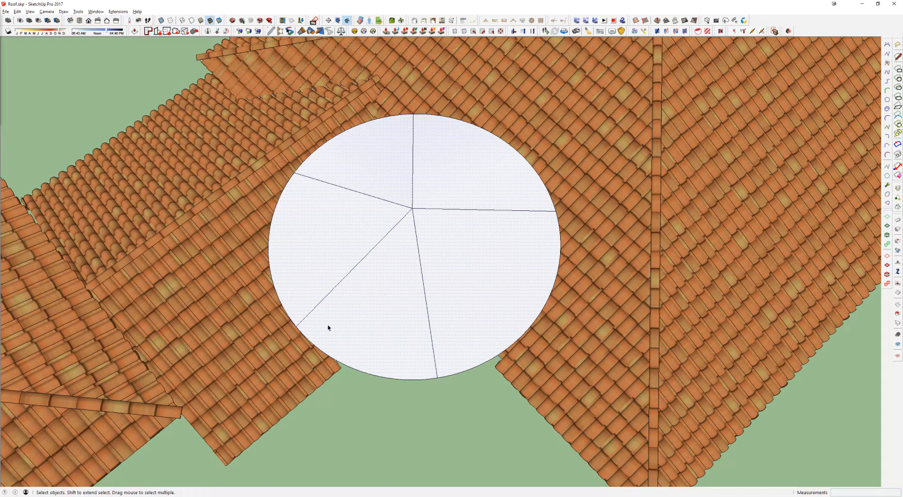
# Step: Undo the dividing lines drawn on the conical roof
pyautogui.moveTo(365, 204); pyautogui.dragTo(385, 198, button='middle')
pyautogui.hotkey('ctrl', 'z')
pyautogui.hotkey('ctrl', 'z')
pyautogui.hotkey('ctrl', 'z')
pyautogui.hotkey('ctrl', 'z')
pyautogui.hotkey('ctrl', 'z')
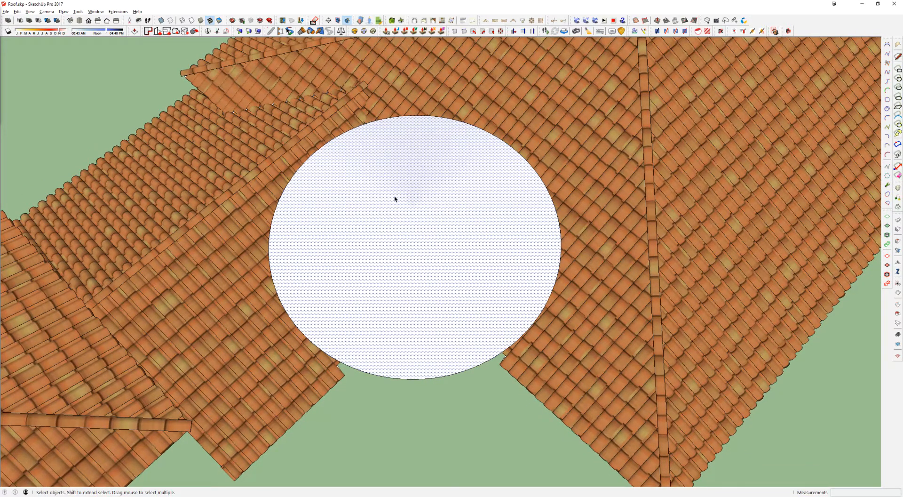
pyautogui.moveTo(411, 213); pyautogui.dragTo(437, 119, button='middle')
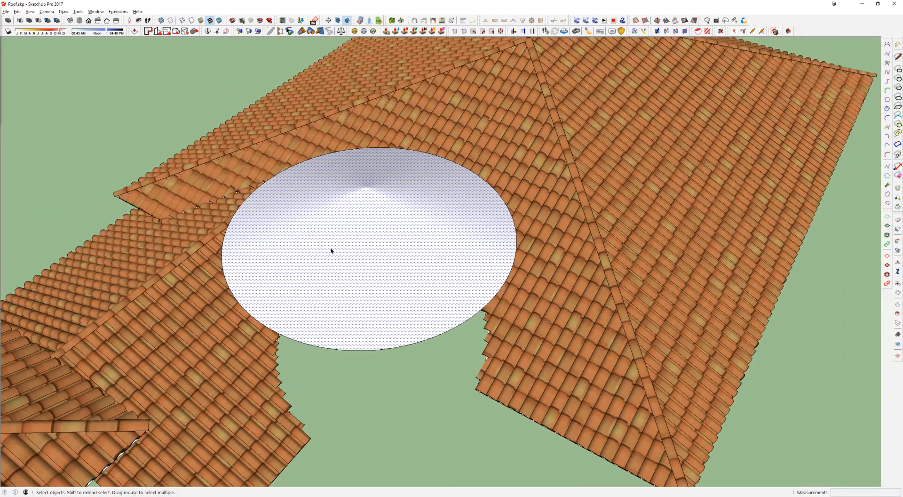
# Step: Try to add the Mission S roof details to the conical roof, using the InstantRoofNuTiles2 material and 12 lines
pyautogui.click(433, 20)
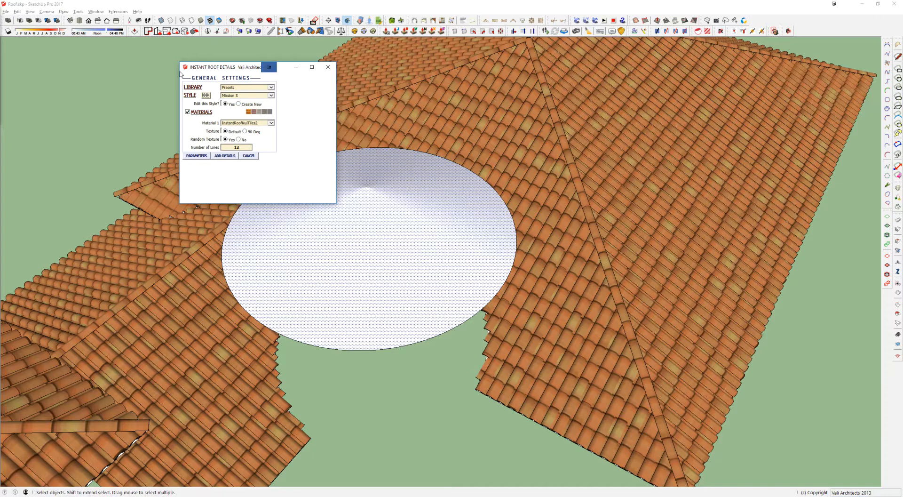
pyautogui.moveTo(240, 71); pyautogui.dragTo(111, 76)
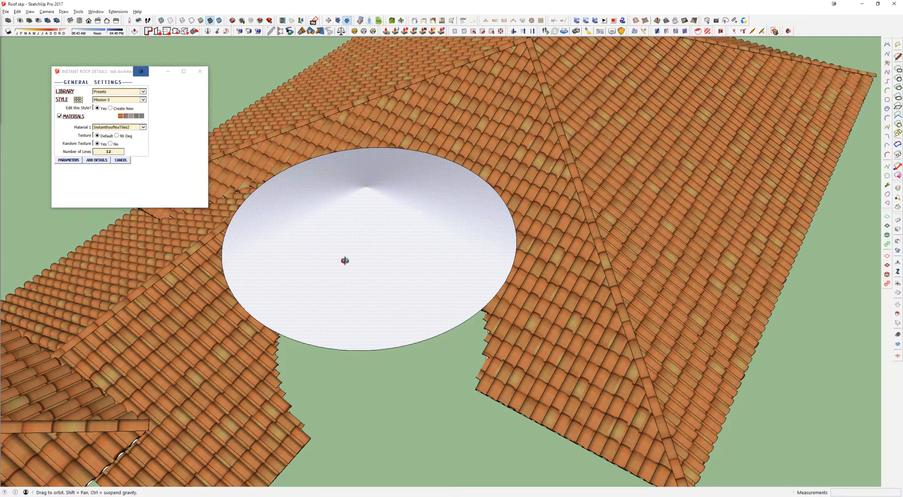
pyautogui.moveTo(342, 260); pyautogui.dragTo(234, 225, button='middle')
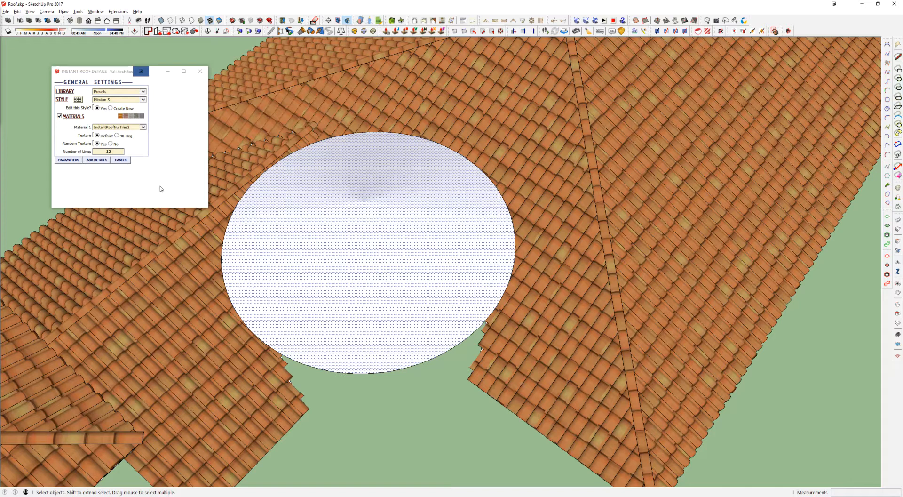
pyautogui.click(96, 160)
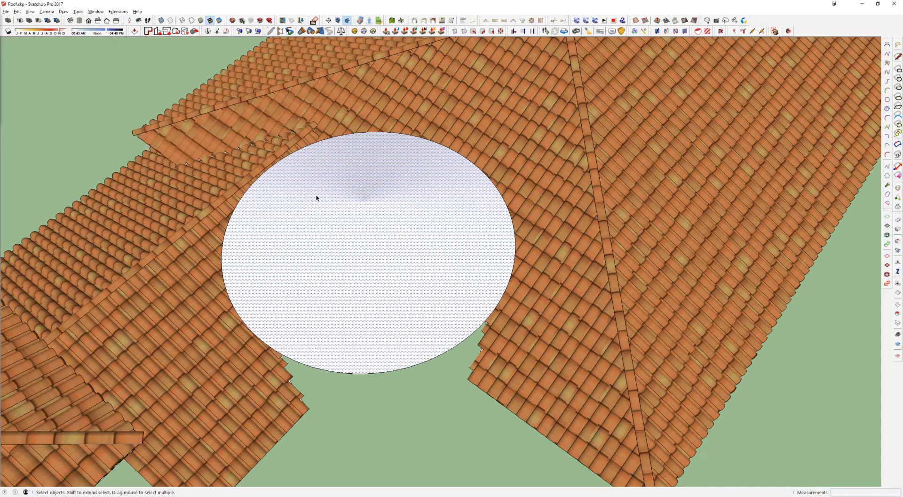
# Step: Try once more to generate Mission S tiles on the conical roof with the same preset settings
pyautogui.scroll(-5, 353, 186)
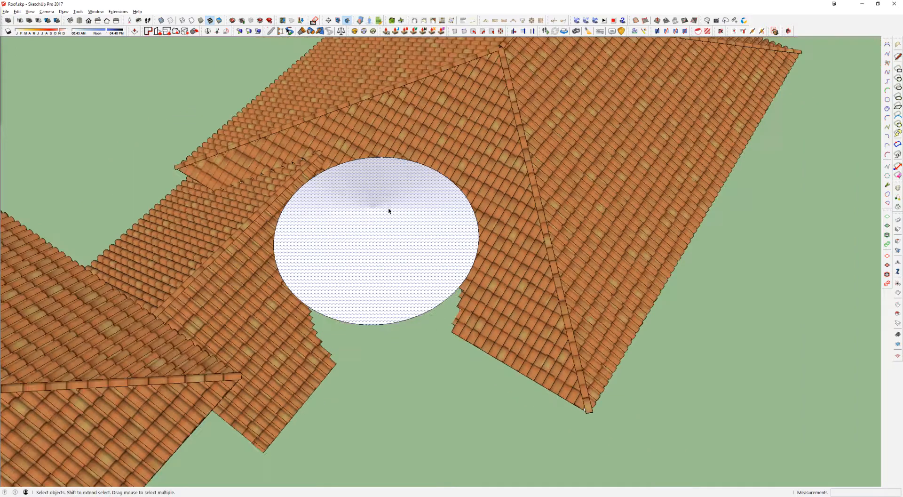
pyautogui.scroll(-3, 402, 222)
pyautogui.moveTo(402, 221); pyautogui.dragTo(385, 192, button='middle')
pyautogui.scroll(6, 407, 227)
pyautogui.scroll(-3, 385, 191)
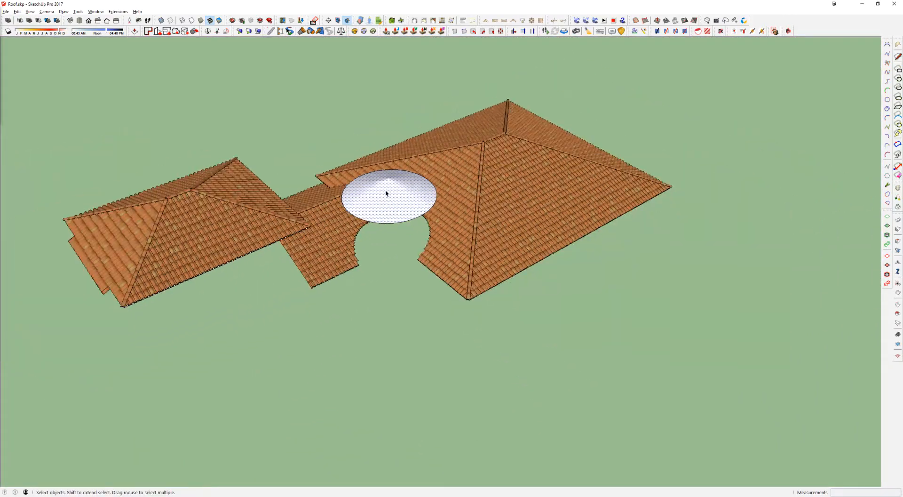
pyautogui.scroll(3, 388, 192)
pyautogui.scroll(2, 390, 191)
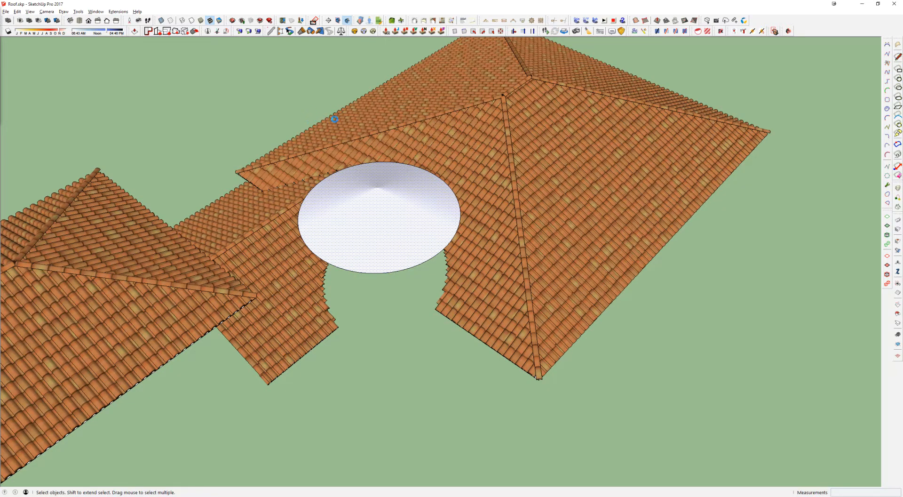
pyautogui.click(494, 20)
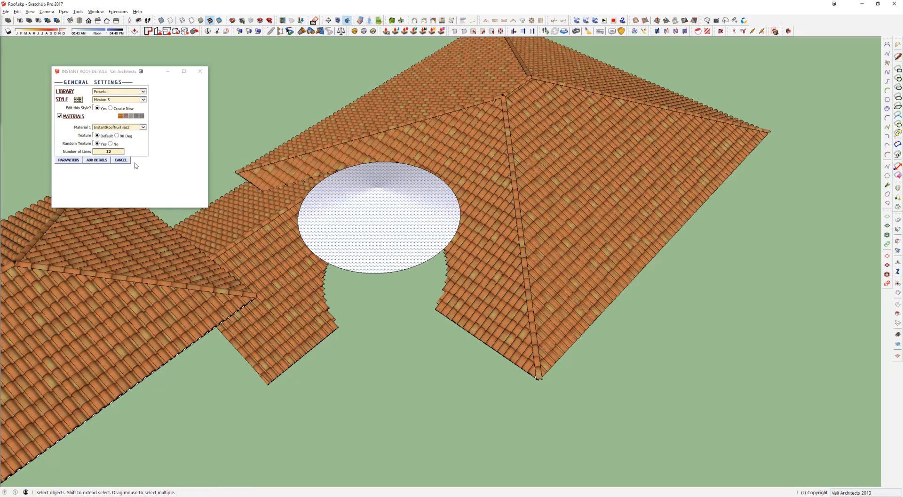
pyautogui.click(97, 161)
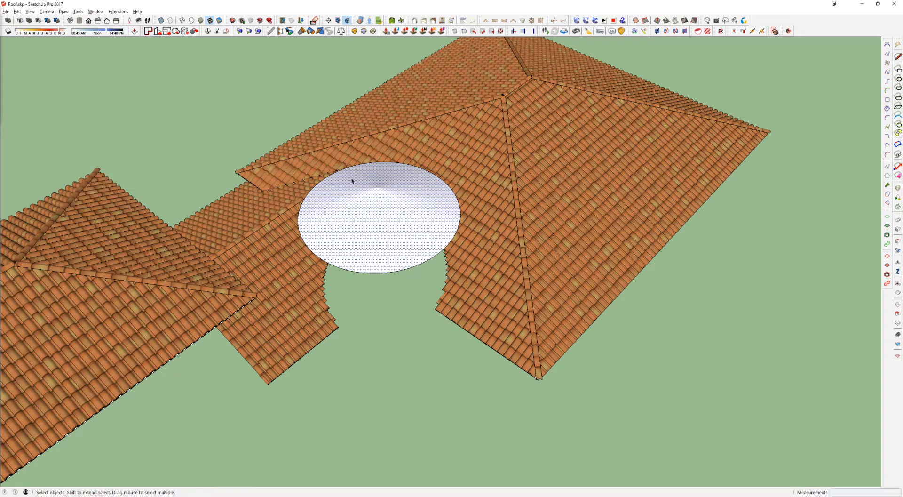
# Step: Show the conical roof's hidden geometry, select one hidden edge with its adjoining facets, and turn hidden geometry off again
pyautogui.scroll(3, 362, 193)
pyautogui.scroll(3, 376, 201)
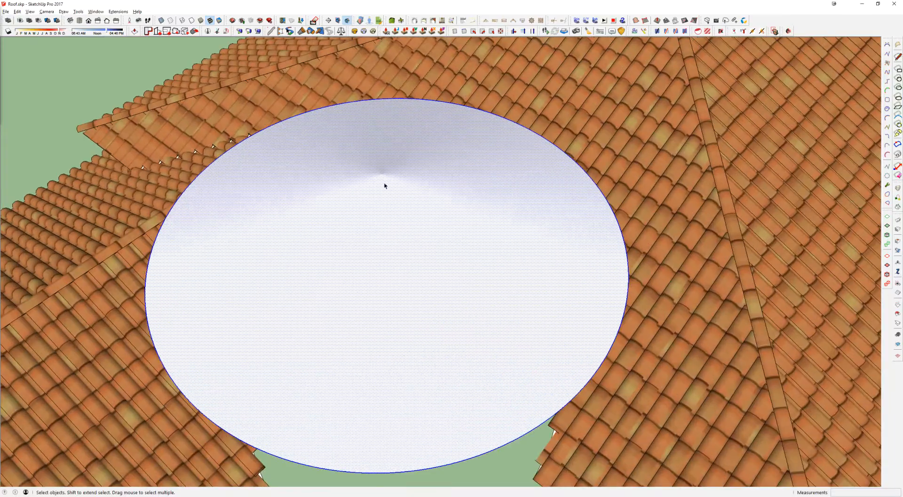
pyautogui.scroll(-2, 385, 178)
pyautogui.hotkey('alt', 'h')
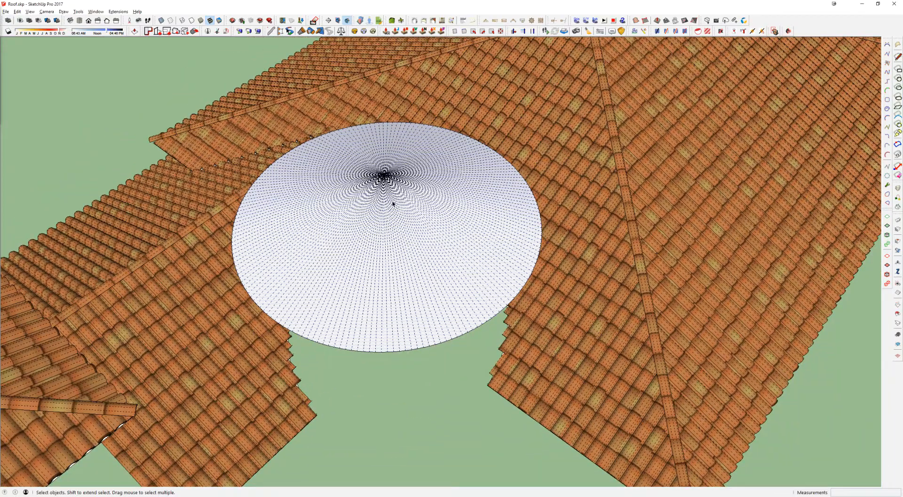
pyautogui.moveTo(393, 202); pyautogui.dragTo(376, 276, button='middle')
pyautogui.click(376, 276)
pyautogui.scroll(5, 388, 246)
pyautogui.doubleClick(384, 244)
pyautogui.hotkey('alt', 'h')
pyautogui.scroll(-1, 380, 153)
pyautogui.scroll(-1, 380, 155)
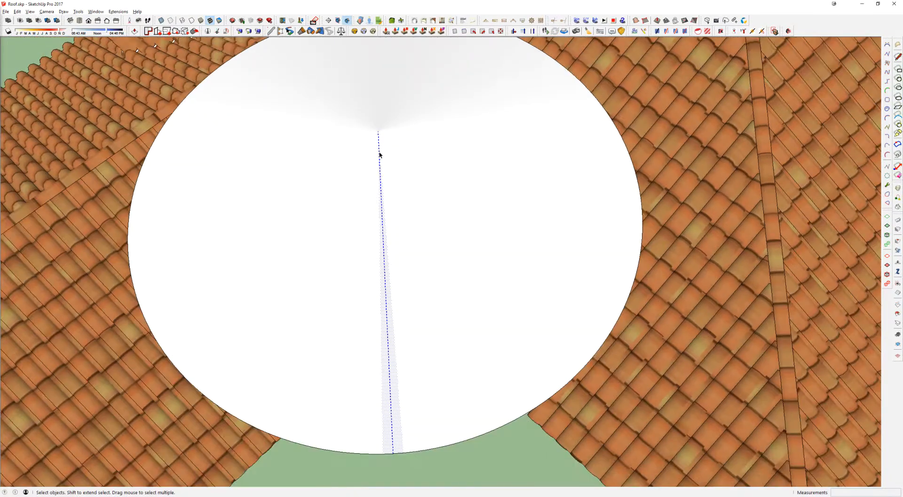
# Step: Clear the facet selection and select a single short segment of the conical roof's rim
pyautogui.click(407, 158)
pyautogui.press('l')
pyautogui.press('space')
pyautogui.scroll(-3, 408, 151)
pyautogui.moveTo(407, 151)
pyautogui.mouseDown(button='middle')
pyautogui.moveTo(406, 239)
pyautogui.moveTo(463, 202)
pyautogui.moveTo(353, 248)
pyautogui.moveTo(401, 147)
pyautogui.moveTo(435, 150)
pyautogui.mouseUp(button='middle')
pyautogui.scroll(-4, 354, 248)
pyautogui.scroll(1, 364, 321)
pyautogui.scroll(3, 363, 300)
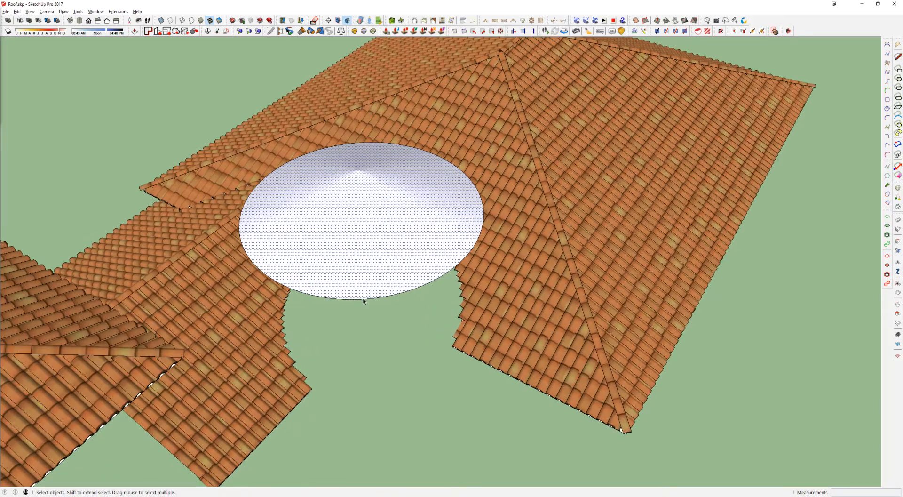
pyautogui.scroll(4, 364, 300)
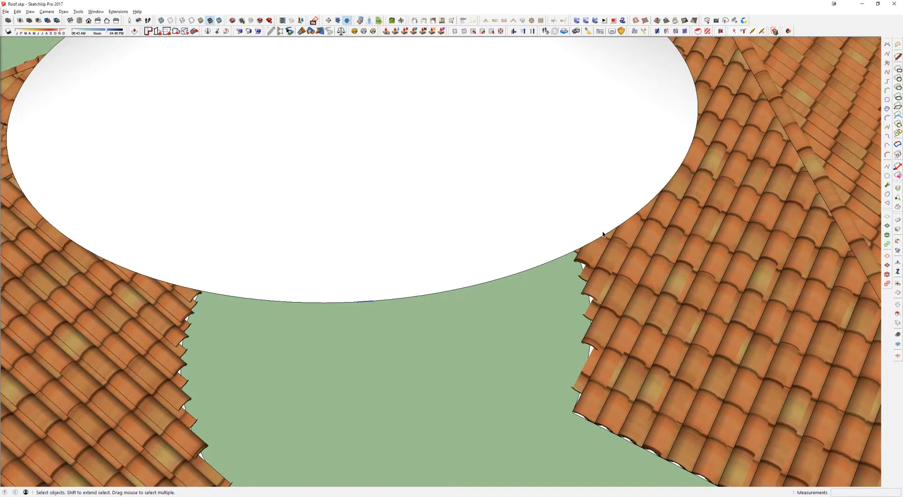
pyautogui.scroll(-6, 373, 305)
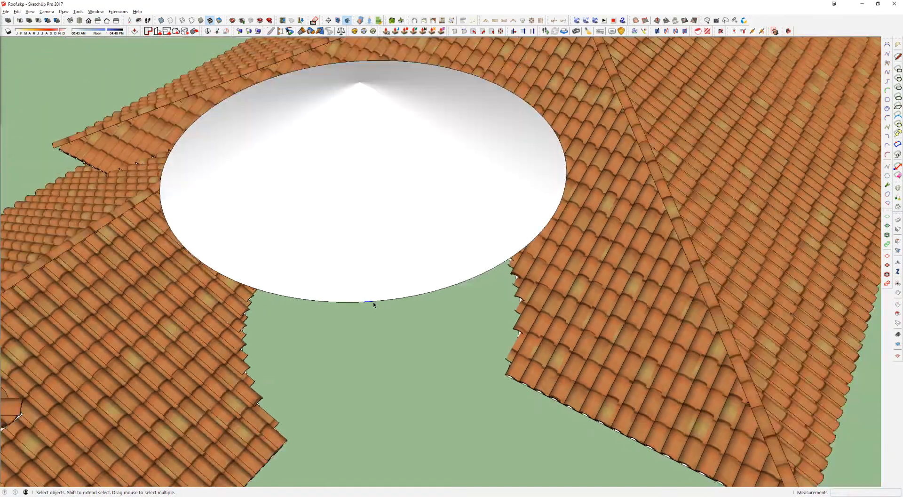
# Step: Switch to the 17999 building model and open the wall geometry for editing, exposing the open top of the round tower
pyautogui.hotkey('alt', 'Tab')
pyautogui.moveTo(334, 261); pyautogui.dragTo(273, 251, button='middle')
pyautogui.scroll(-8, 342, 202)
pyautogui.moveTo(342, 202); pyautogui.dragTo(131, 198, button='middle')
pyautogui.scroll(5, 349, 143)
pyautogui.scroll(3, 336, 194)
pyautogui.moveTo(337, 193); pyautogui.dragTo(227, 198, button='middle')
pyautogui.click(247, 186)
pyautogui.doubleClick(246, 186)
pyautogui.tripleClick(247, 185)
pyautogui.press('h')
pyautogui.click(213, 204)
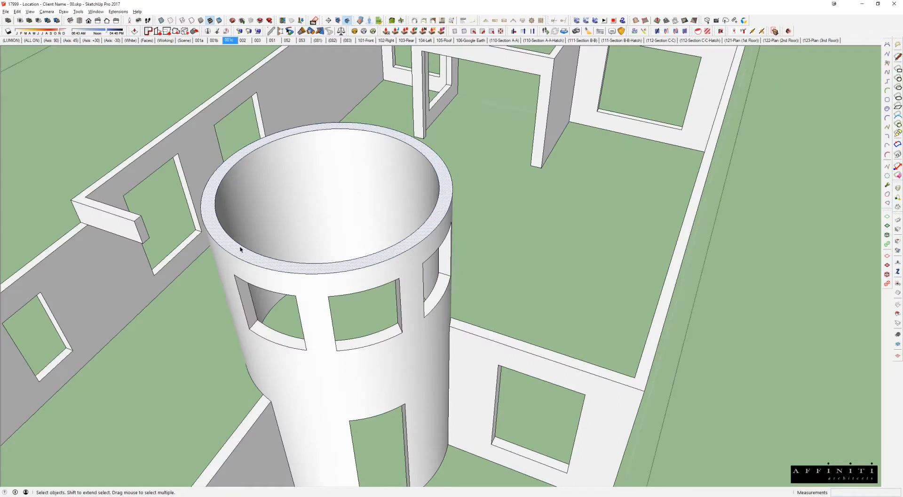
# Step: Cap the round tower's open top with a face bounded by its inner rim circle, and return to the whole building
pyautogui.click(215, 211)
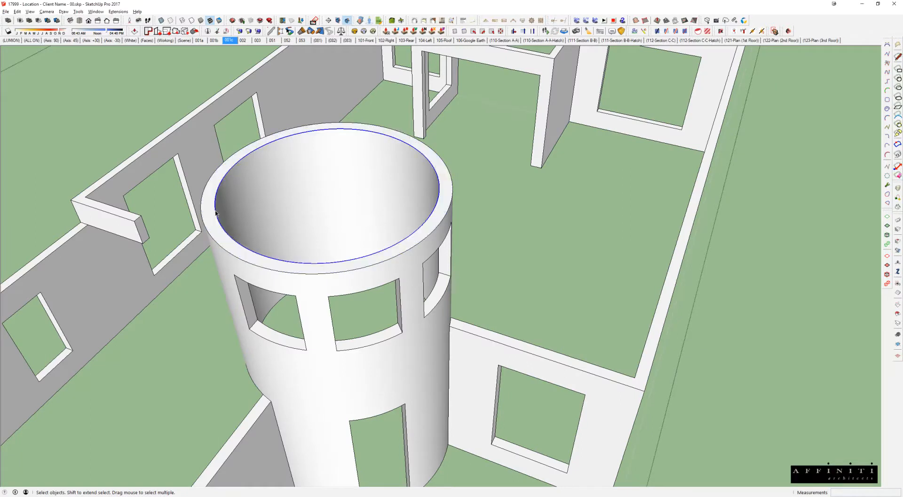
pyautogui.press('f')
pyautogui.click(242, 205)
pyautogui.keyDown('shift'); pyautogui.click(211, 202); pyautogui.keyUp('shift')
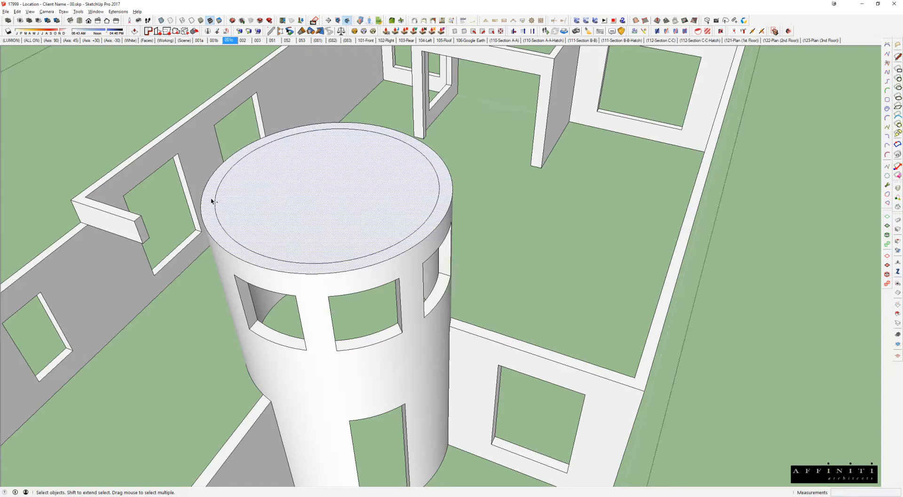
pyautogui.scroll(-6, 215, 199)
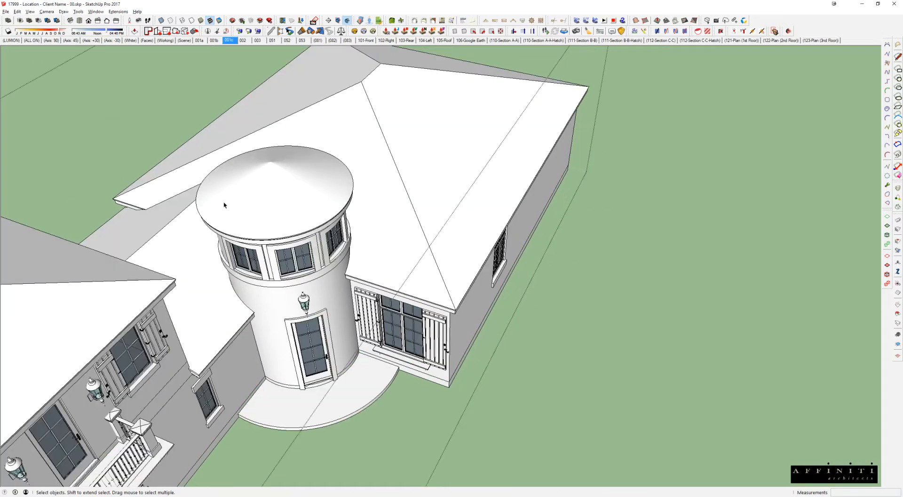
pyautogui.moveTo(517, 202); pyautogui.dragTo(583, 205, button='middle')
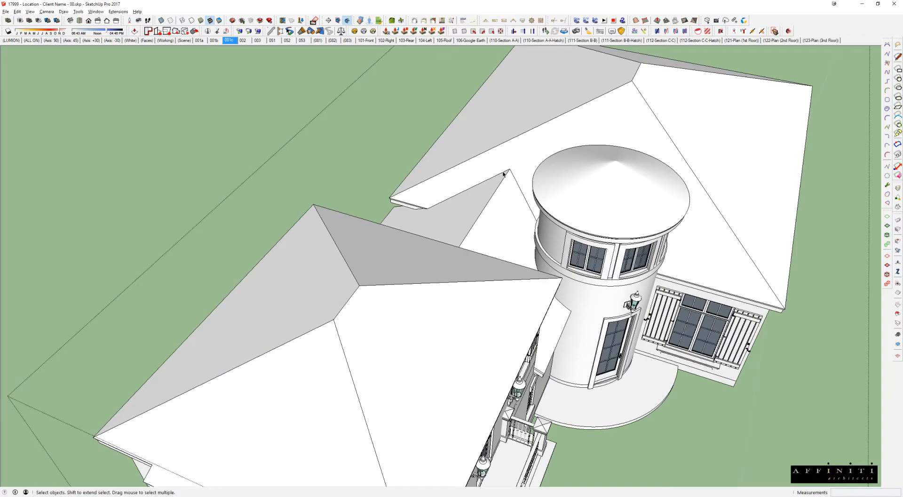
pyautogui.scroll(-4, 567, 183)
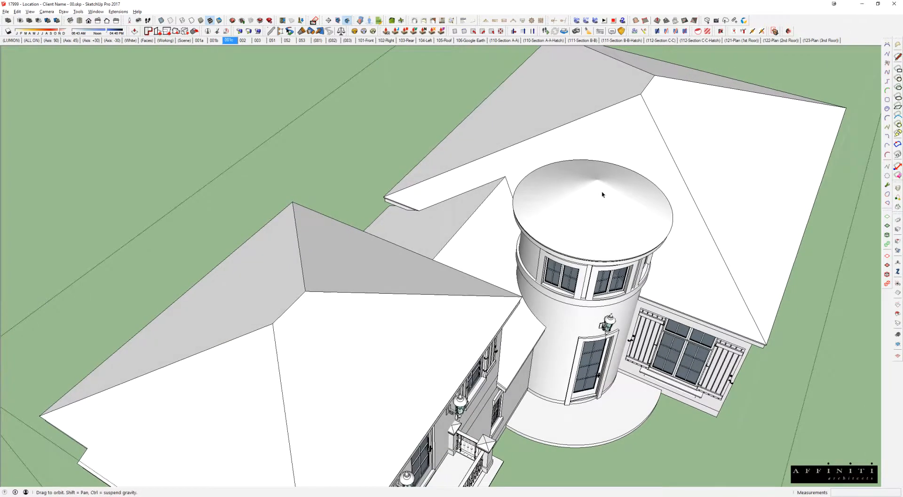
pyautogui.scroll(-2, 590, 205)
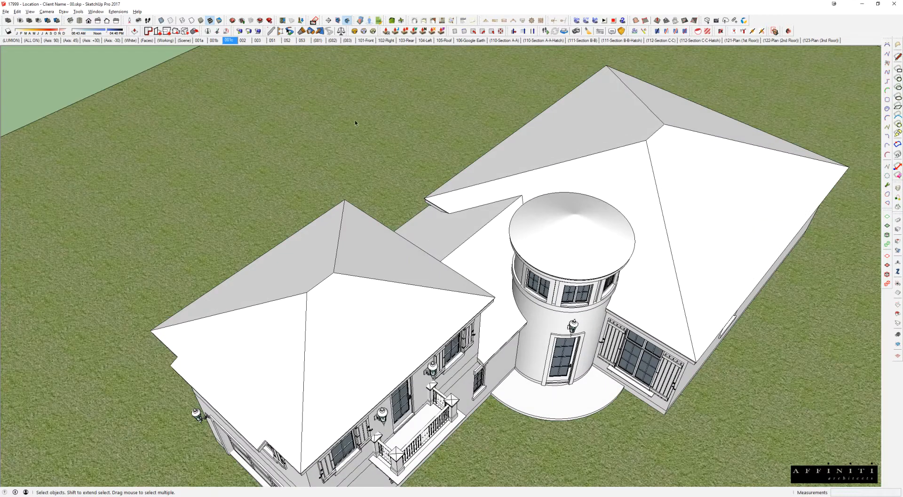
# Step: Return to the Roof.skp model and show hidden geometry to examine how the conical roof is divided into facets
pyautogui.hotkey('alt', 'Tab')
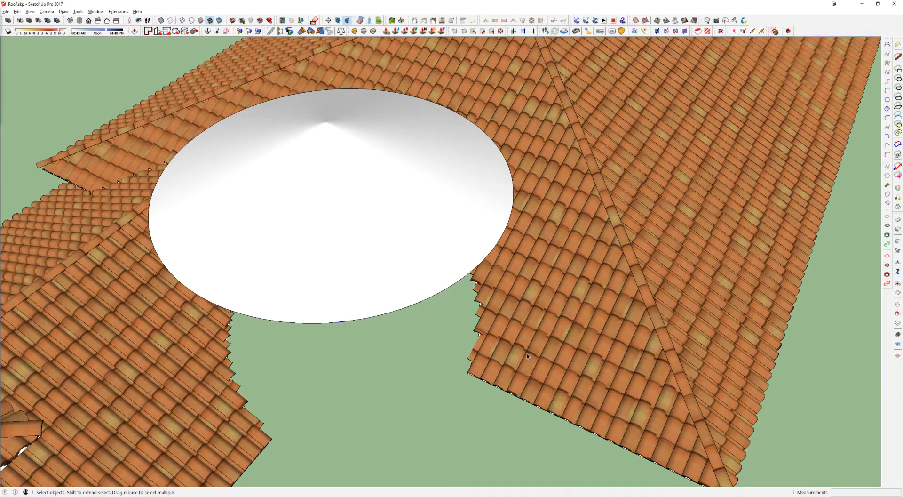
pyautogui.moveTo(527, 356); pyautogui.dragTo(484, 249, button='middle')
pyautogui.scroll(3, 483, 249)
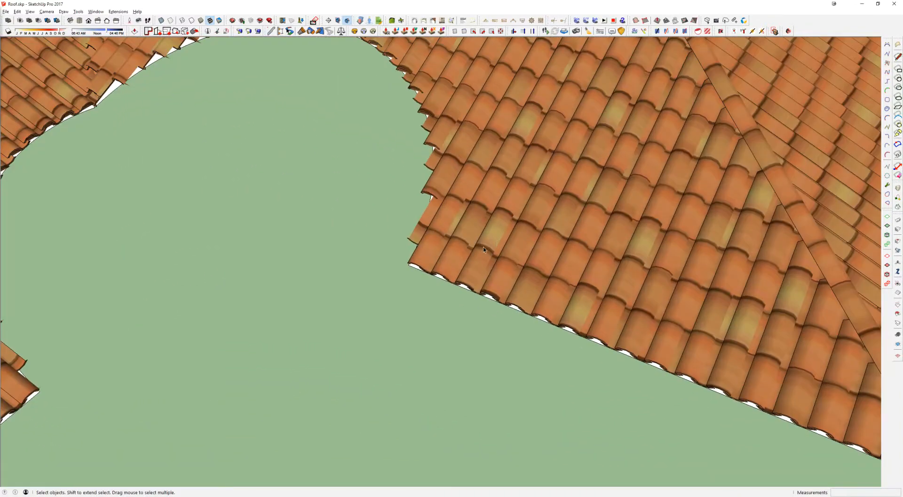
pyautogui.scroll(-2, 508, 210)
pyautogui.hotkey('alt', 'h')
pyautogui.moveTo(323, 87); pyautogui.dragTo(340, 162, button='middle')
pyautogui.scroll(1, 340, 163)
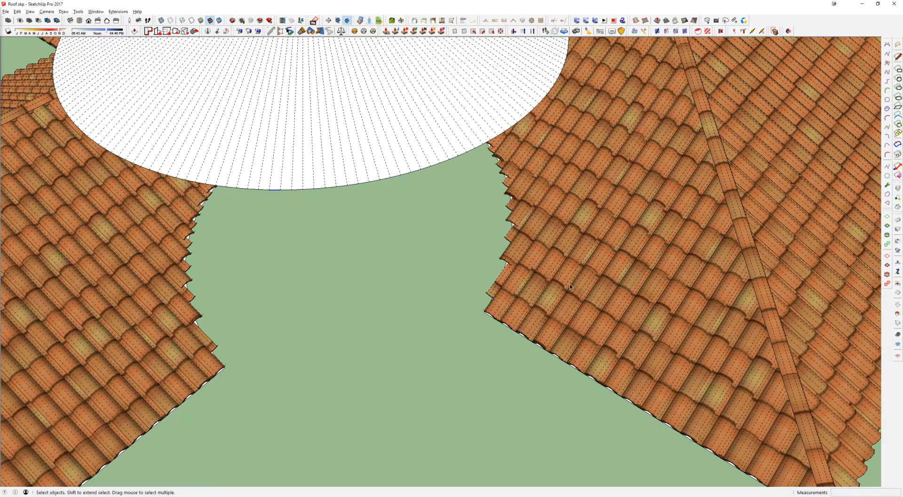
pyautogui.scroll(-1, 339, 180)
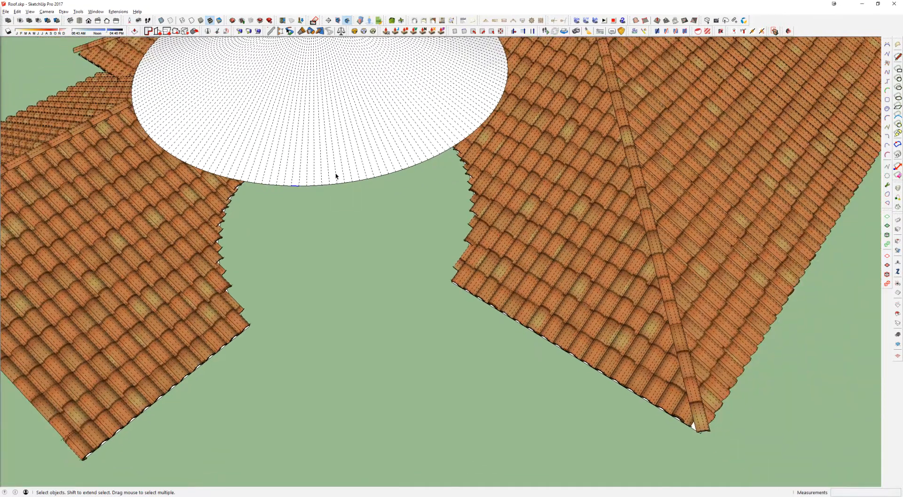
pyautogui.scroll(-3, 336, 176)
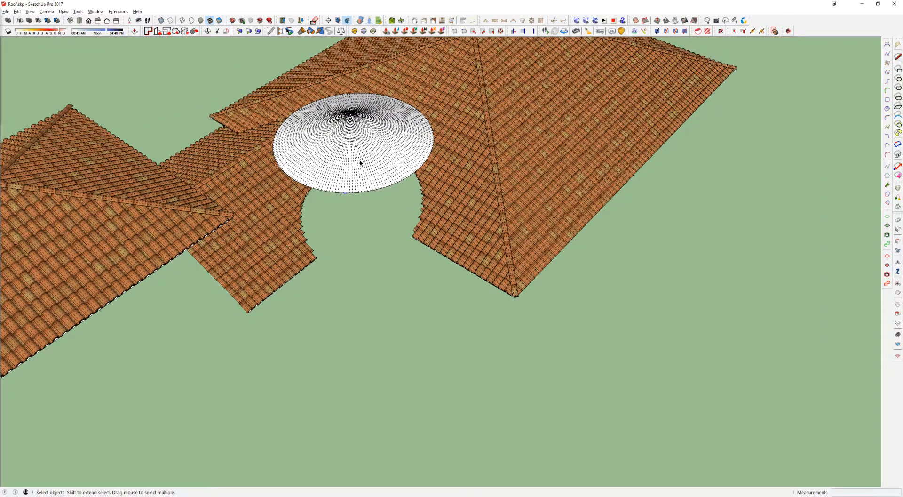
pyautogui.scroll(2, 355, 121)
pyautogui.moveTo(357, 135); pyautogui.dragTo(403, 150, button='middle')
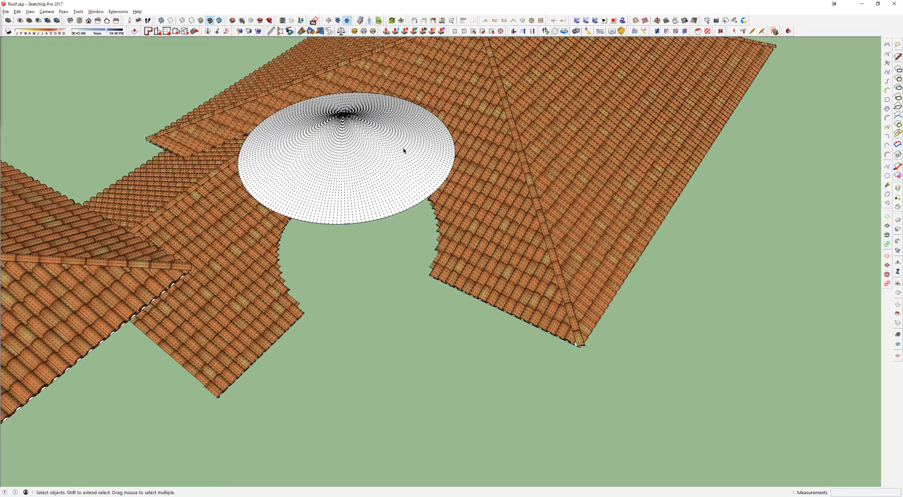
# Step: Bring the round tower's cap, with its two concentric circles, into the roof model beside the tiled roofs
pyautogui.scroll(-4, 398, 287)
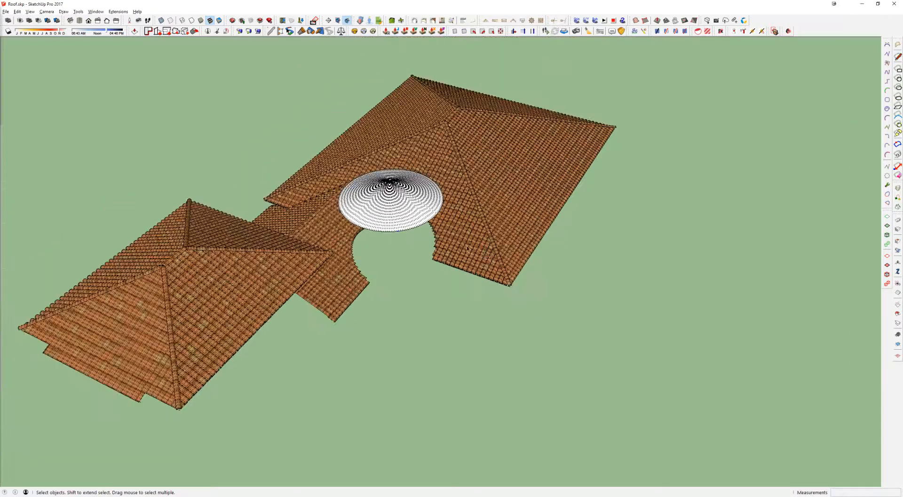
pyautogui.press('m')
pyautogui.click(622, 353)
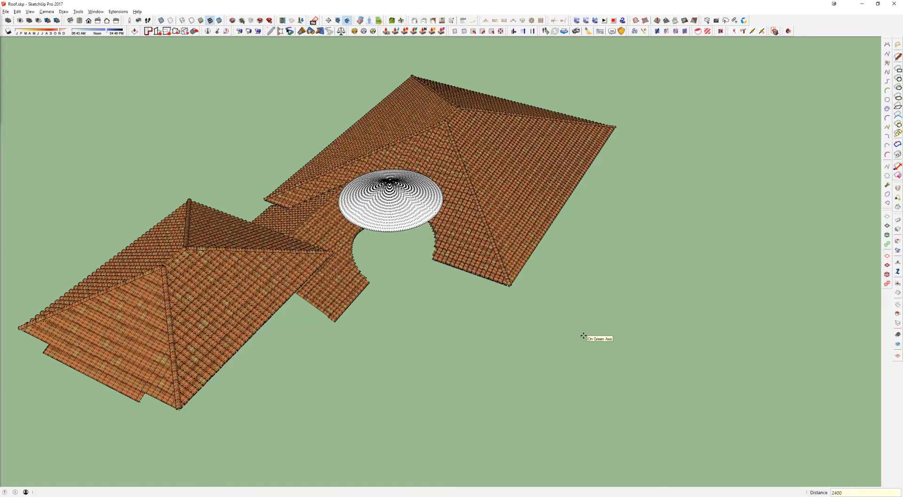
pyautogui.press('Return')
pyautogui.scroll(-5, 394, 186)
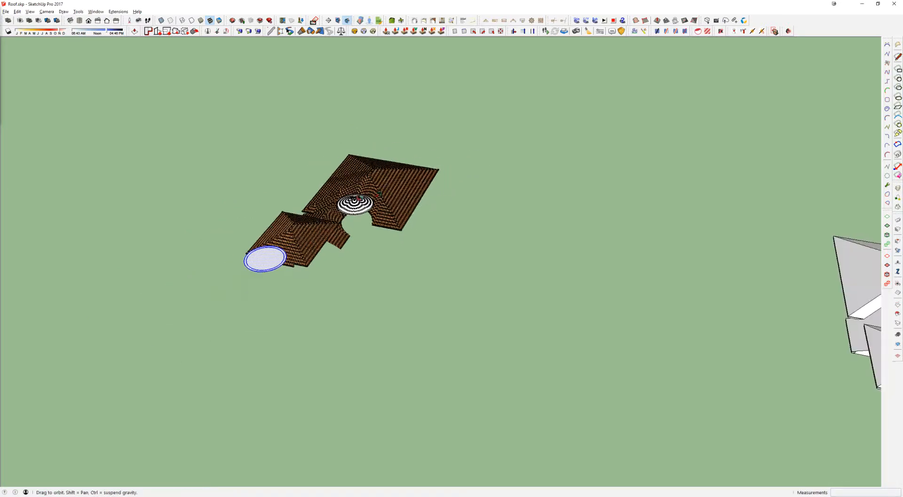
pyautogui.scroll(5, 256, 222)
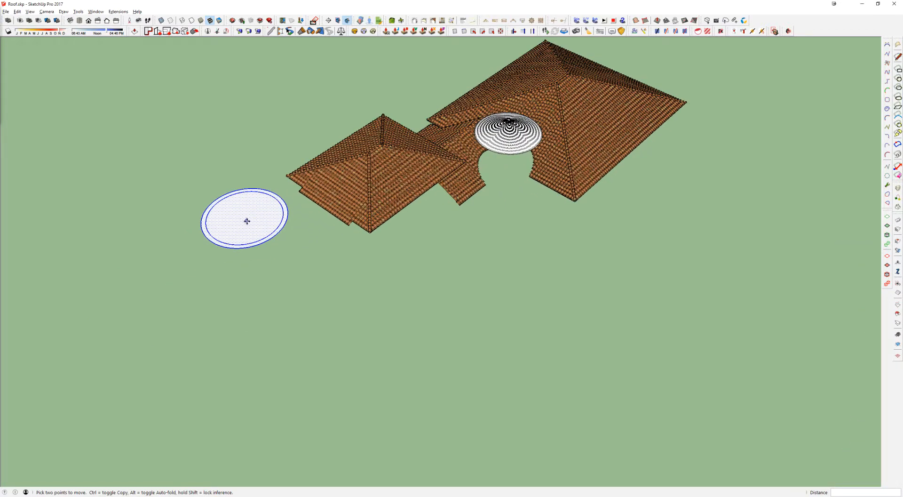
# Step: Draw a line from the cap's rim to its centre and group the line with the circular faces
pyautogui.press('l')
pyautogui.click(255, 242)
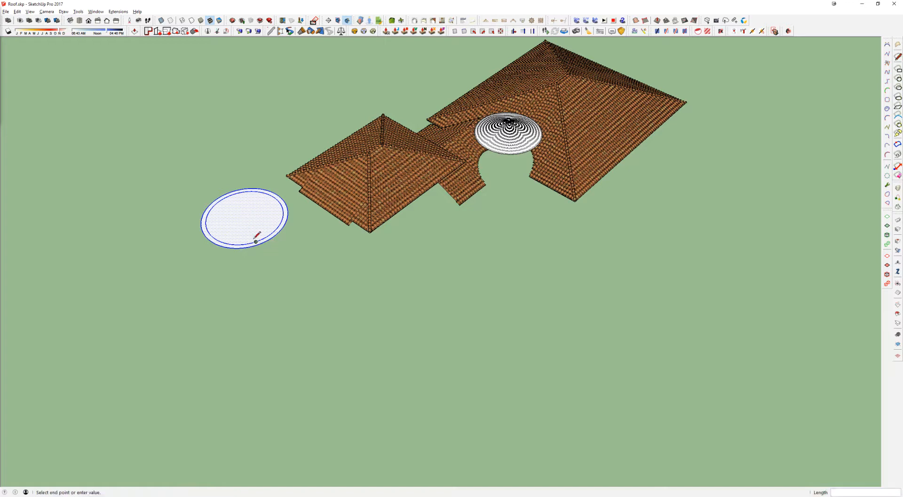
pyautogui.click(246, 215)
pyautogui.press('space')
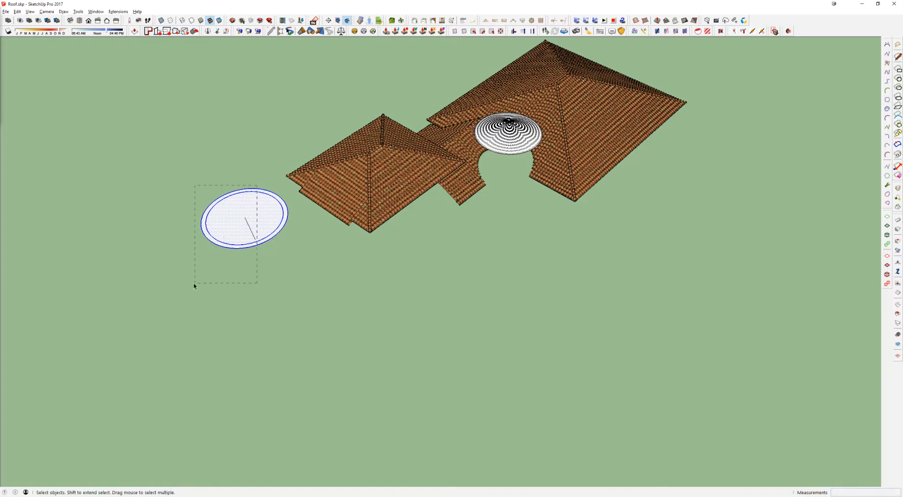
pyautogui.press('m')
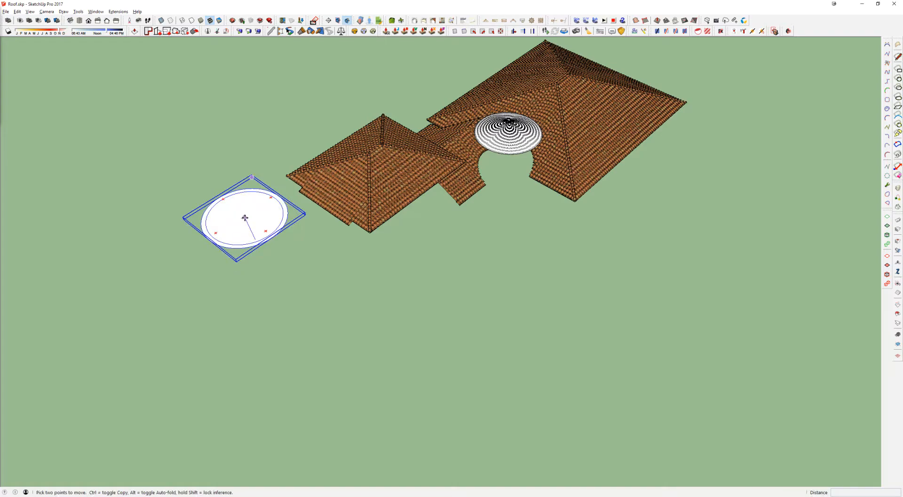
# Step: Move the circle group by its centre to the conical roof and lower it vertically below the cone
pyautogui.click(245, 217)
pyautogui.scroll(6, 549, 121)
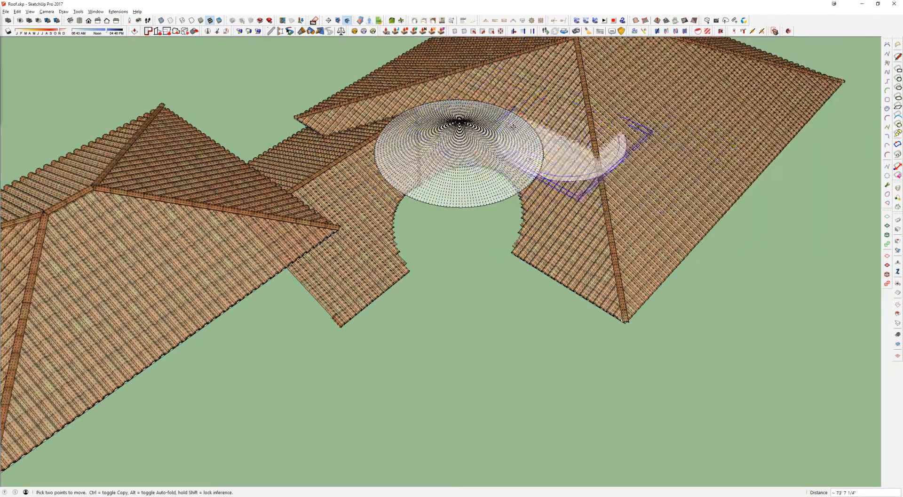
pyautogui.scroll(-6, 560, 139)
pyautogui.click(467, 136)
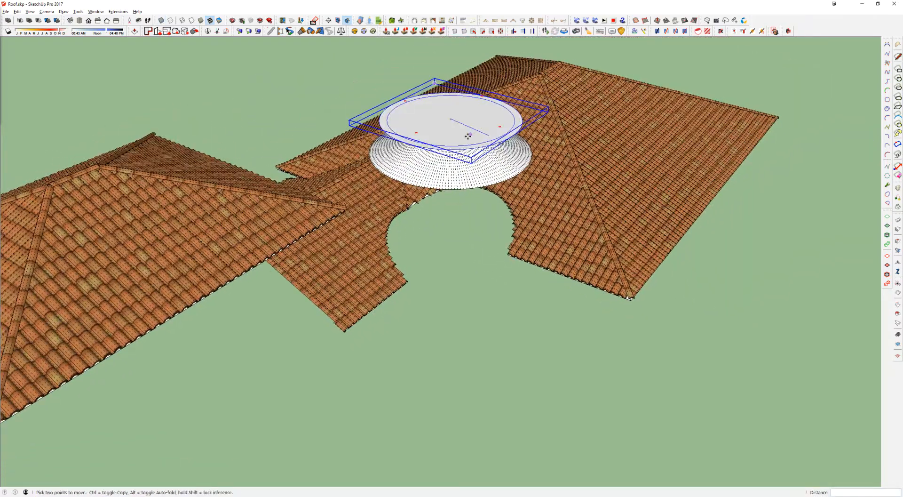
pyautogui.click(468, 135)
pyautogui.click(468, 268)
pyautogui.press('space')
# Step: Open the circle group for editing and erase the radius line and the inner circle
pyautogui.scroll(4, 455, 276)
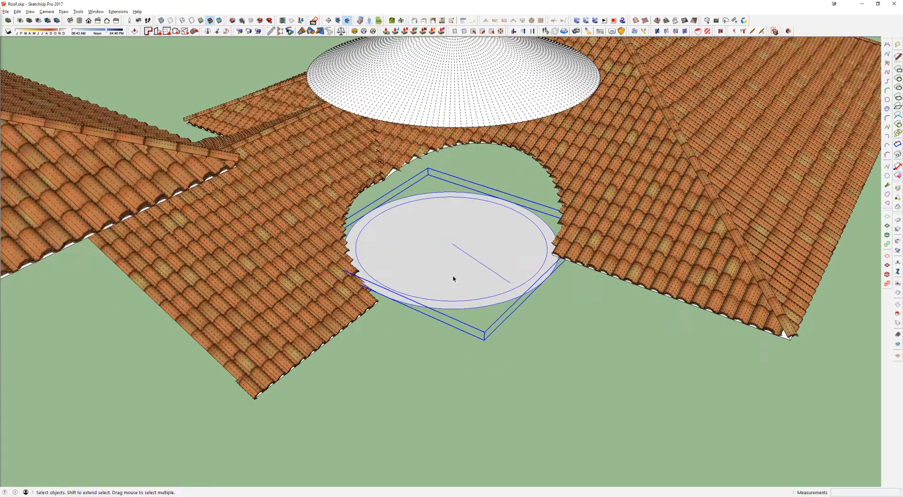
pyautogui.doubleClick(453, 279)
pyautogui.scroll(4, 459, 260)
pyautogui.press('e')
pyautogui.click(468, 241)
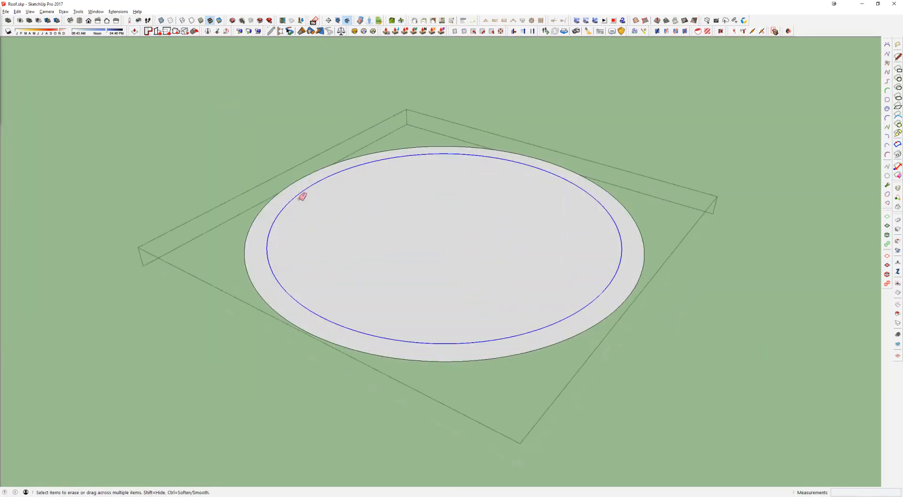
pyautogui.click(301, 197)
pyautogui.scroll(-3, 429, 278)
pyautogui.press('space')
# Step: Set the remaining circle's number of segments to 24
pyautogui.click(493, 293)
pyautogui.moveTo(902, 94); pyautogui.dragTo(607, 96)
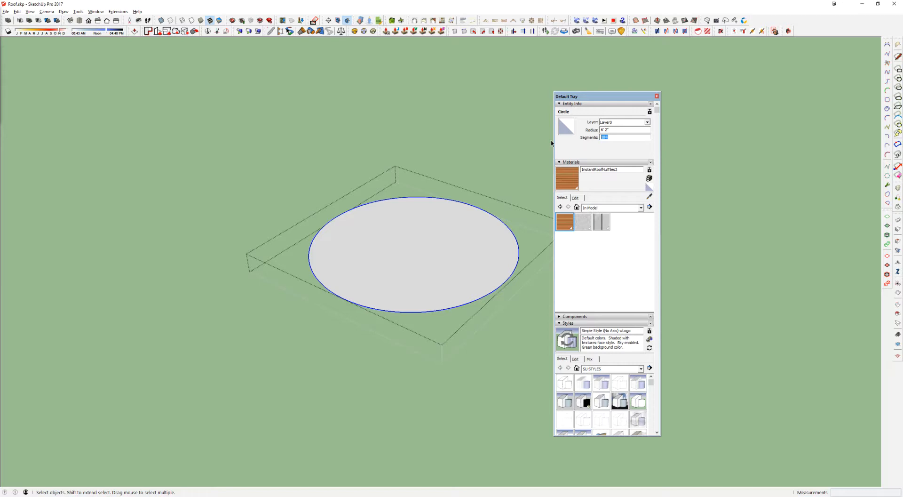
pyautogui.write('24')
pyautogui.press('Return')
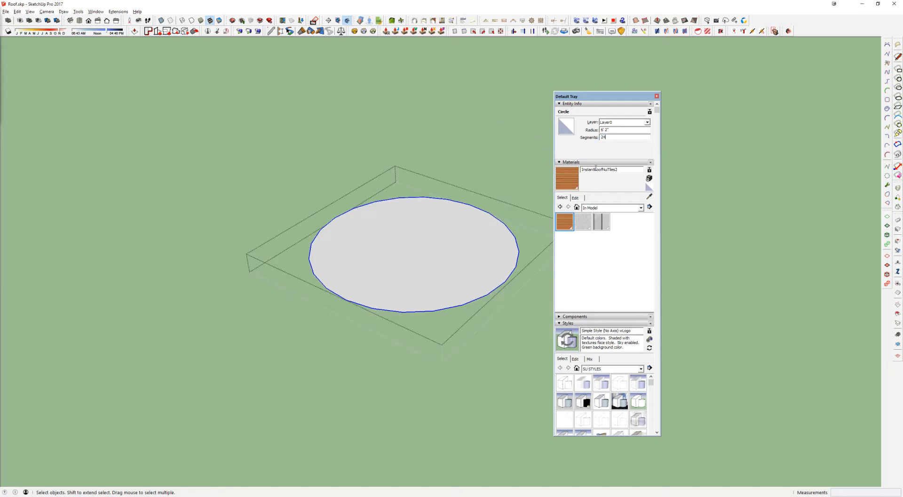
pyautogui.click(657, 97)
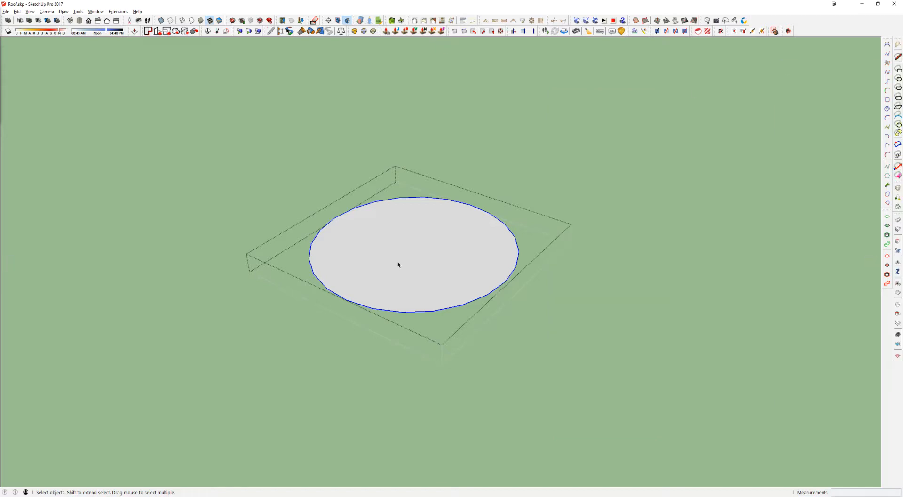
# Step: Try extruding the 24-sided face about 4' 3" upward to judge its facets, and undo the extrusion
pyautogui.scroll(4, 416, 302)
pyautogui.press('p')
pyautogui.click(480, 276)
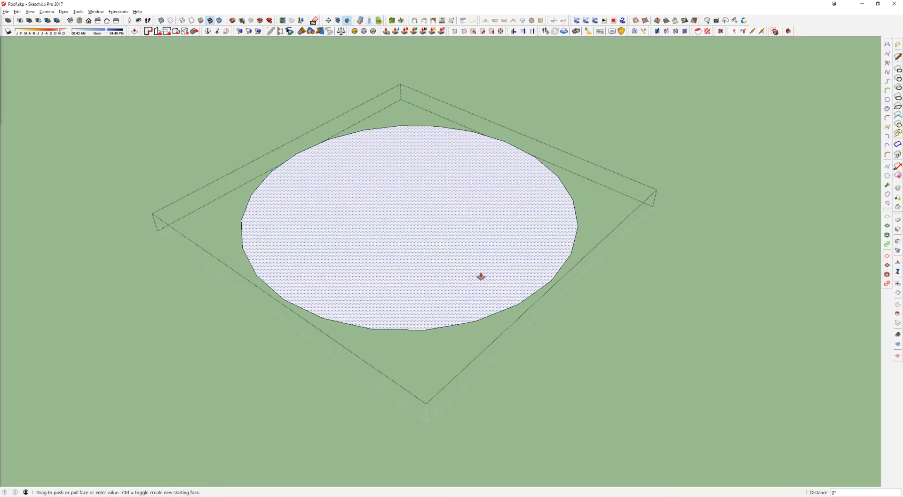
pyautogui.click(484, 362)
pyautogui.moveTo(502, 313); pyautogui.dragTo(344, 329, button='middle')
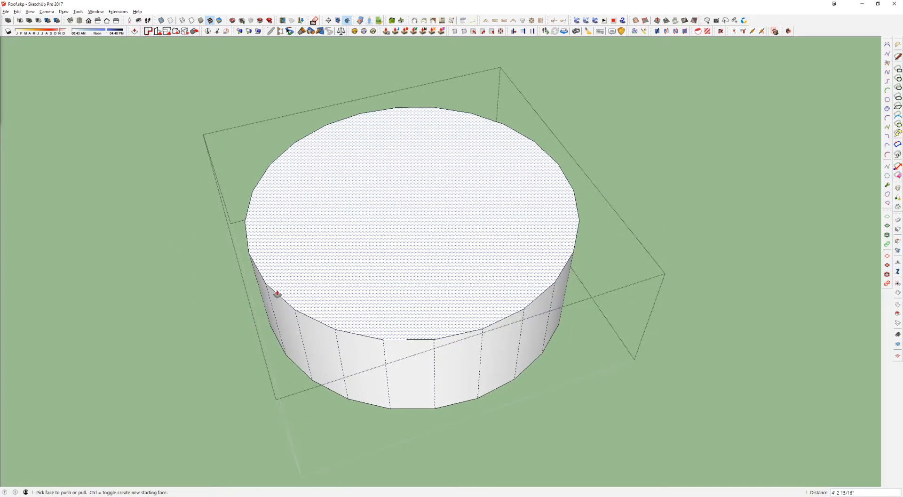
pyautogui.moveTo(356, 353); pyautogui.dragTo(423, 330, button='middle')
pyautogui.hotkey('ctrl', 'z')
# Step: Increase the circle's number of segments for a smoother outline
pyautogui.moveTo(419, 298); pyautogui.dragTo(515, 271, button='middle')
pyautogui.scroll(-3, 489, 245)
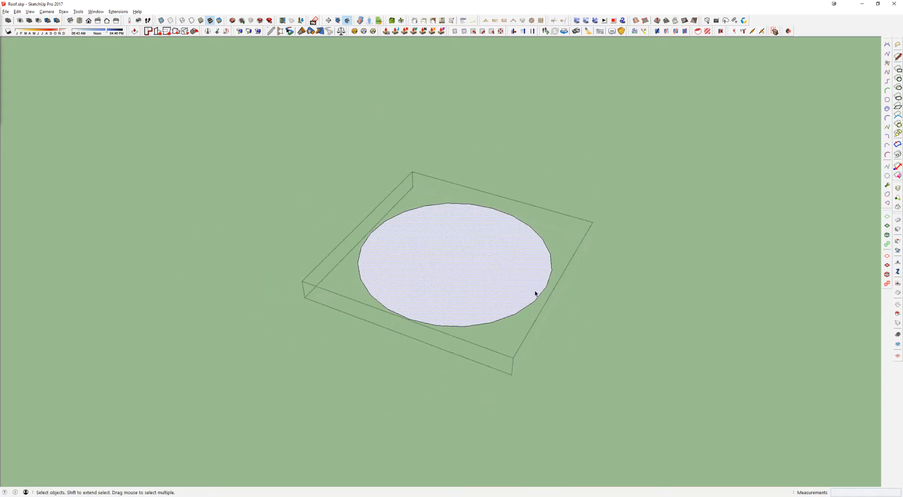
pyautogui.click(535, 302)
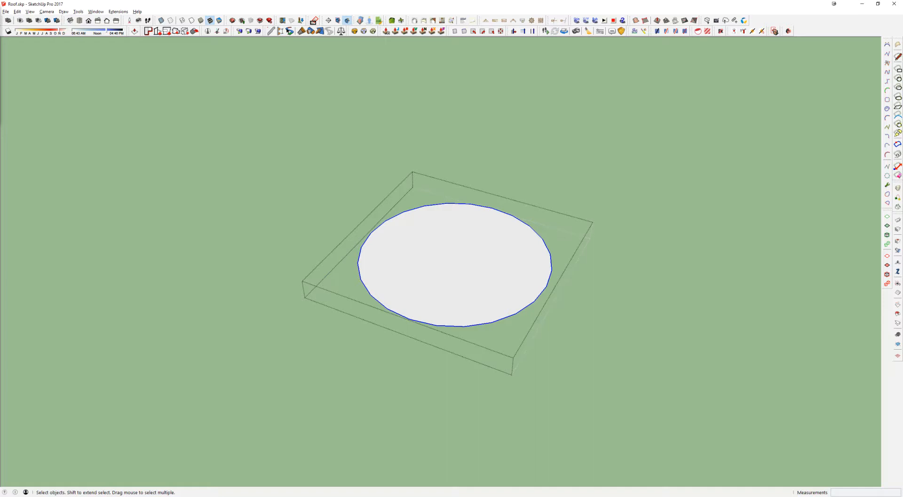
pyautogui.press('Return')
pyautogui.moveTo(461, 233); pyautogui.dragTo(476, 260, button='middle')
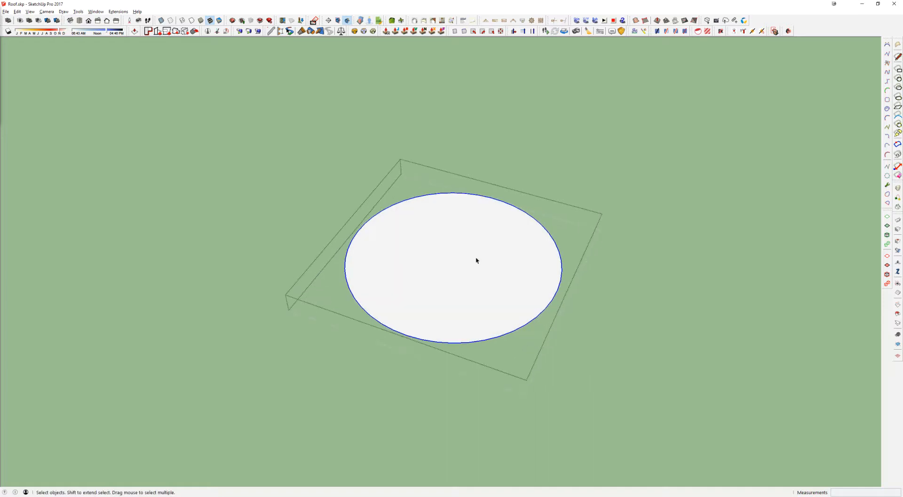
# Step: Show the surrounding roof, offset the circle outward about 1' 1/2" to match the cone's rim, and delete the inner circle
pyautogui.hotkey('shift', 'h')
pyautogui.moveTo(477, 259); pyautogui.dragTo(476, 256, button='middle')
pyautogui.press('f')
pyautogui.click(542, 314)
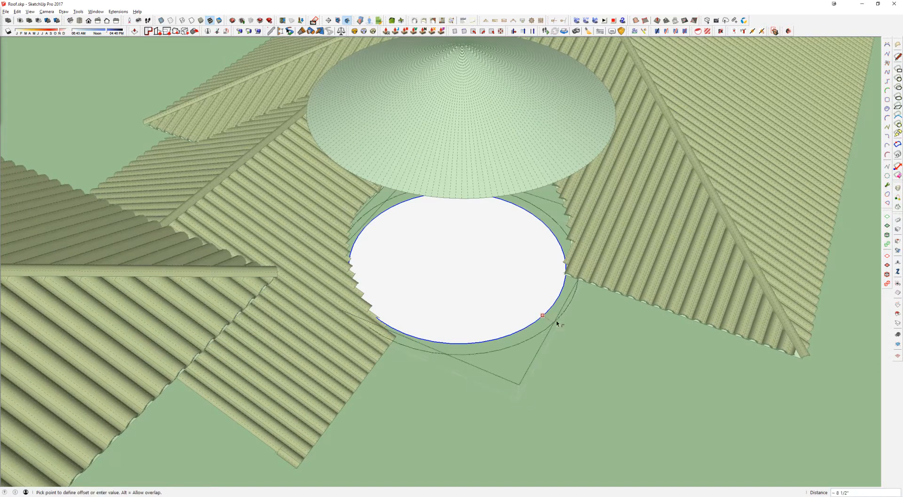
pyautogui.click(583, 169)
pyautogui.press('space')
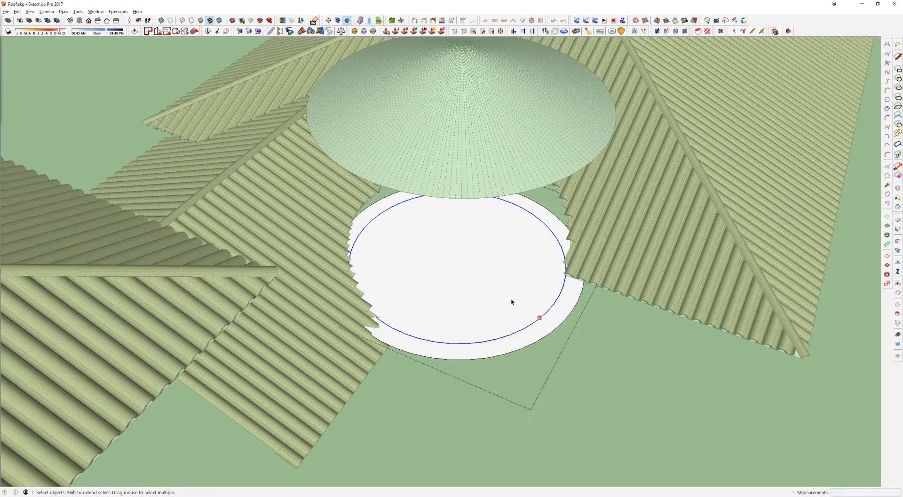
pyautogui.click(511, 300)
pyautogui.press('Delete')
pyautogui.click(500, 282)
pyautogui.moveTo(500, 282)
pyautogui.mouseDown(button='middle')
pyautogui.moveTo(453, 183)
pyautogui.moveTo(476, 292)
pyautogui.mouseUp(button='middle')
# Step: Draw a vertical line from the conical roof's apex down to the centre of its rim, and hide the rest of the model
pyautogui.press('l')
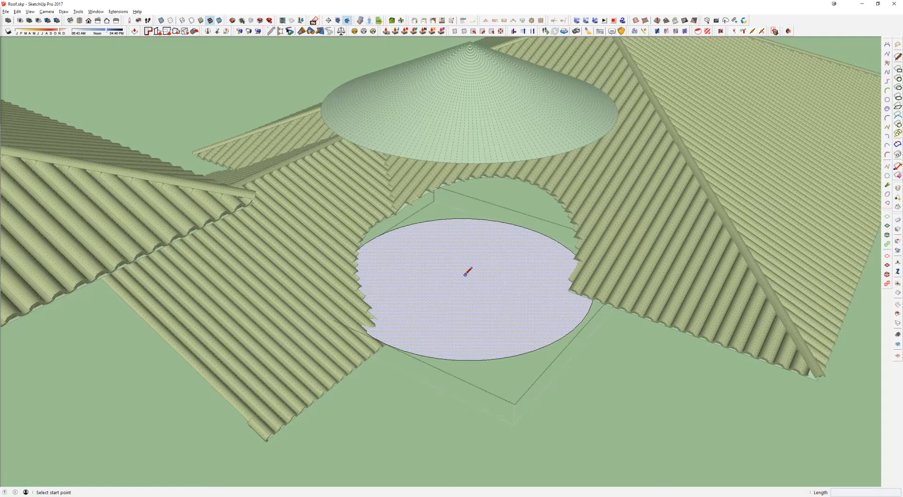
pyautogui.scroll(-2, 461, 265)
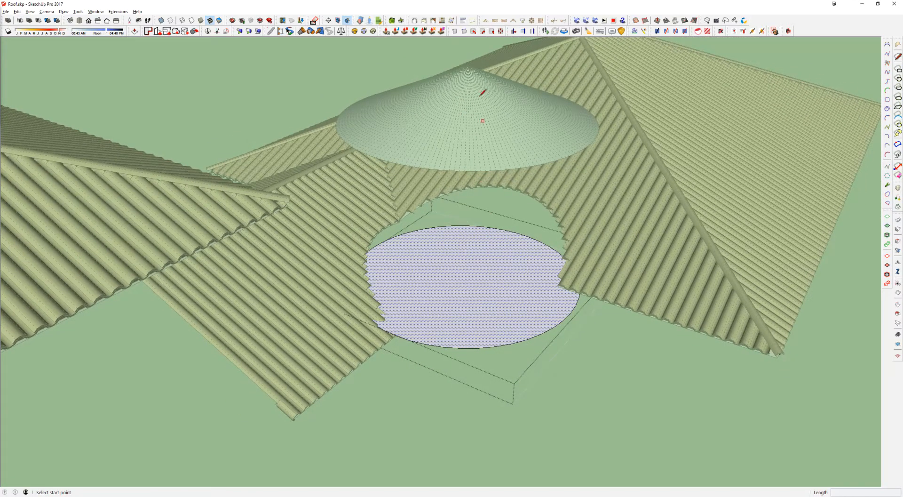
pyautogui.click(467, 65)
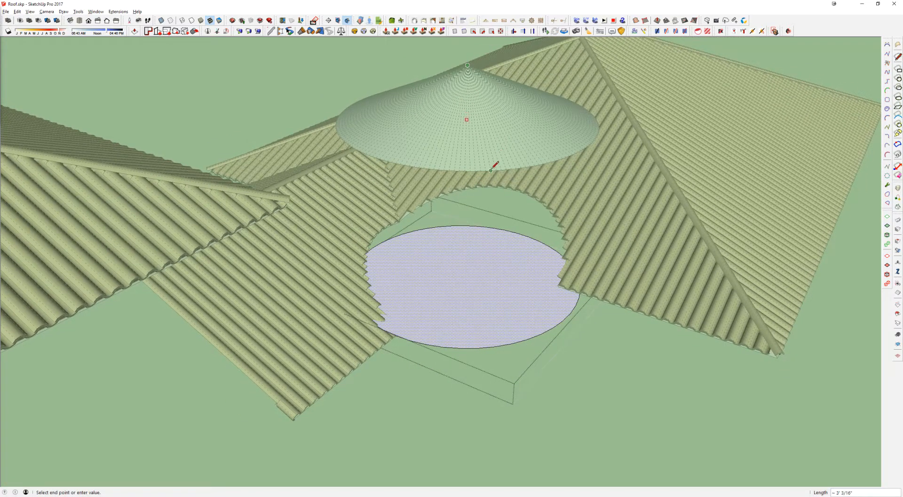
pyautogui.click(466, 119)
pyautogui.press('i')
# Step: Move the vertical height line so its lower end sits at the centre of the circle
pyautogui.press('space')
pyautogui.click(468, 110)
pyautogui.press('m')
pyautogui.click(467, 121)
pyautogui.click(473, 282)
pyautogui.moveTo(474, 282); pyautogui.dragTo(468, 241, button='middle')
# Step: Draw a vertical triangular profile from the circle's centre to its rim and up to the top of the height line
pyautogui.press('l')
pyautogui.click(462, 282)
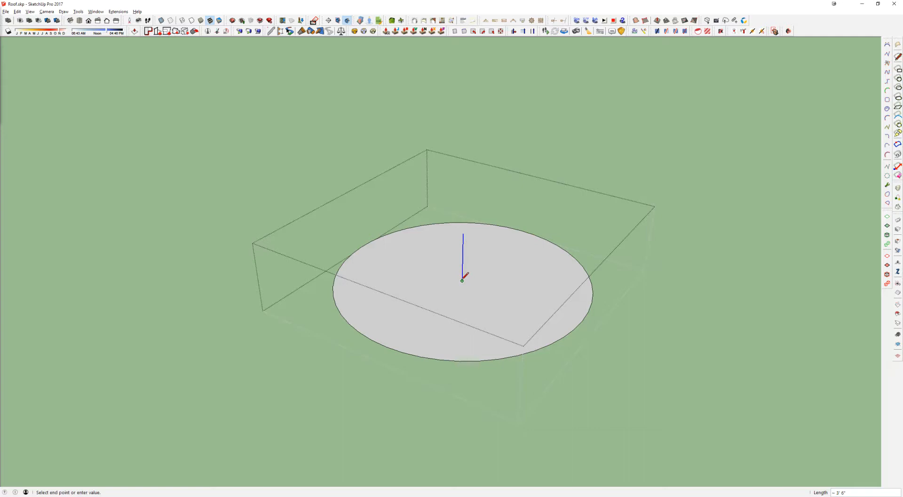
pyautogui.click(581, 321)
pyautogui.click(464, 233)
pyautogui.press('e')
pyautogui.click(610, 335)
pyautogui.press('space')
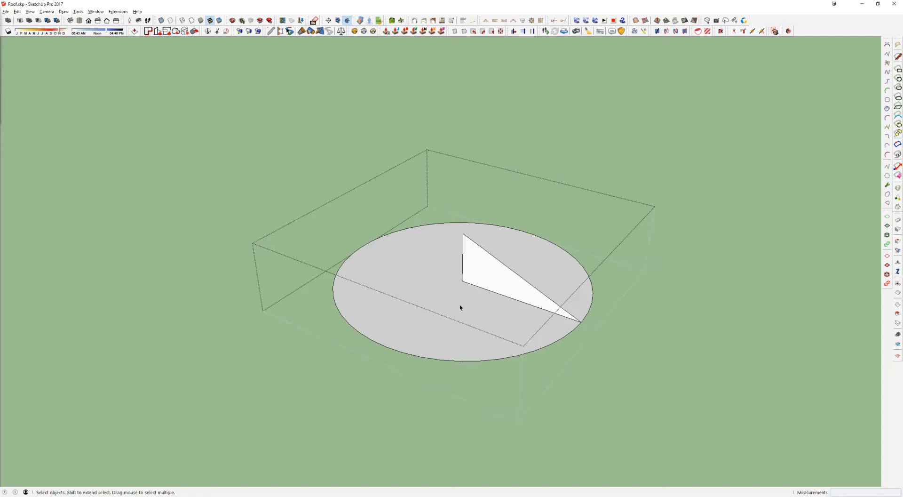
# Step: Copy the triangular profile about 10' 4" above the circle and delete the original triangle
pyautogui.click(486, 282)
pyautogui.press('m')
pyautogui.press('ctrl')
pyautogui.click(486, 281)
pyautogui.press('Escape')
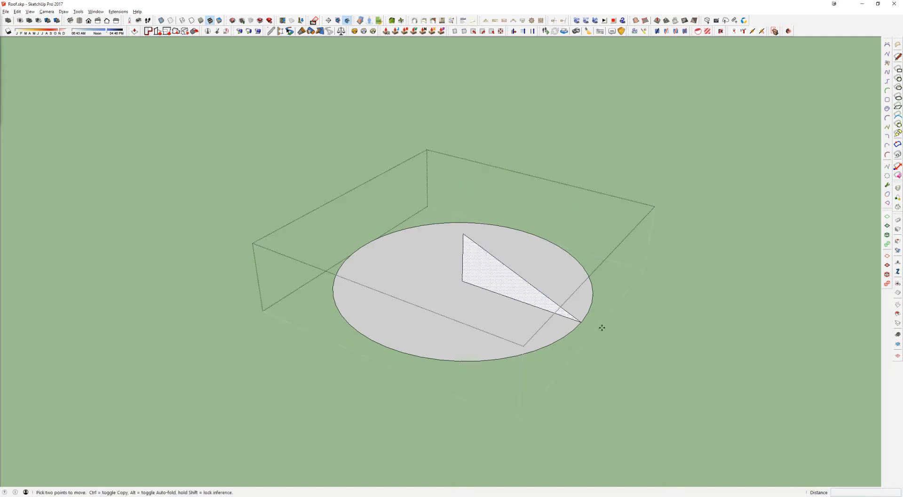
pyautogui.click(581, 321)
pyautogui.press('ctrl')
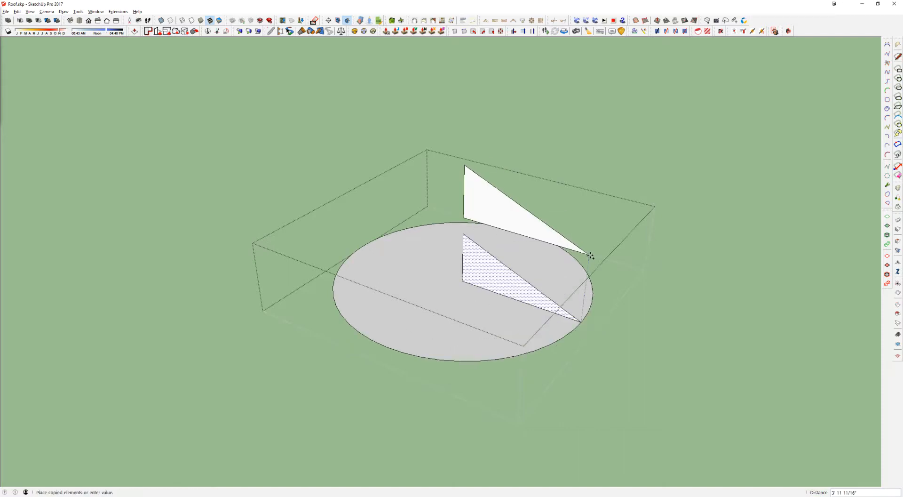
pyautogui.click(604, 129)
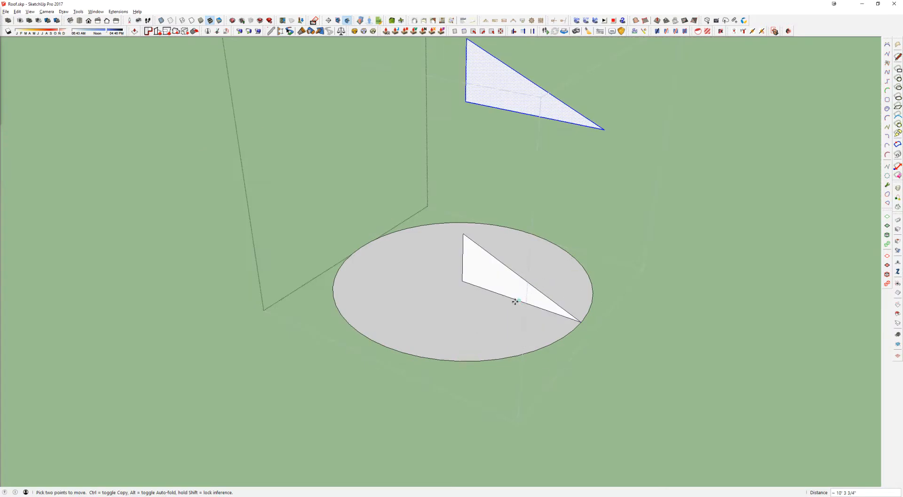
pyautogui.press('space')
pyautogui.click(483, 264)
pyautogui.press('Delete')
# Step: Try sweeping the raised triangle around the circle with Follow Me, and undo the sweep
pyautogui.click(488, 294)
pyautogui.press('f')
pyautogui.click(494, 76)
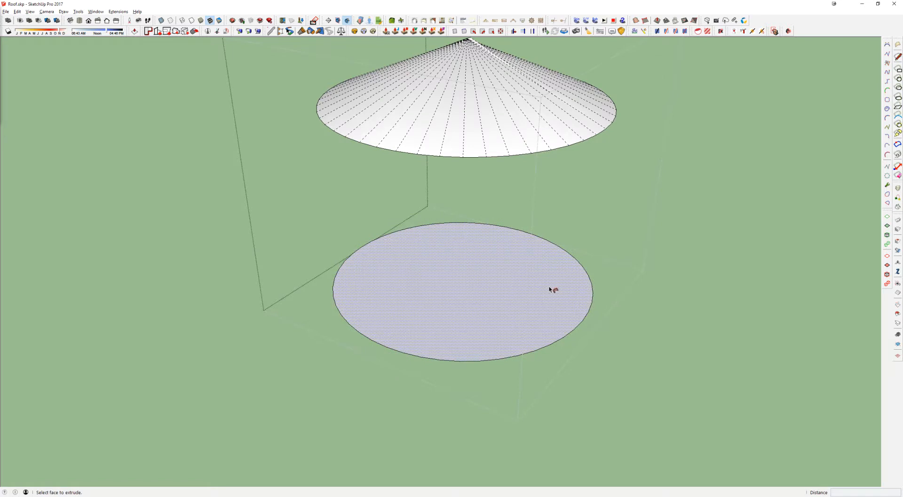
pyautogui.moveTo(487, 115); pyautogui.dragTo(493, 204, button='middle')
pyautogui.hotkey('ctrl', 'z')
# Step: Draw a vertical axis line from the circle's centre up past the triangle, and erase the construction lines on and above the circle
pyautogui.moveTo(500, 90); pyautogui.dragTo(488, 198, button='middle')
pyautogui.press('l')
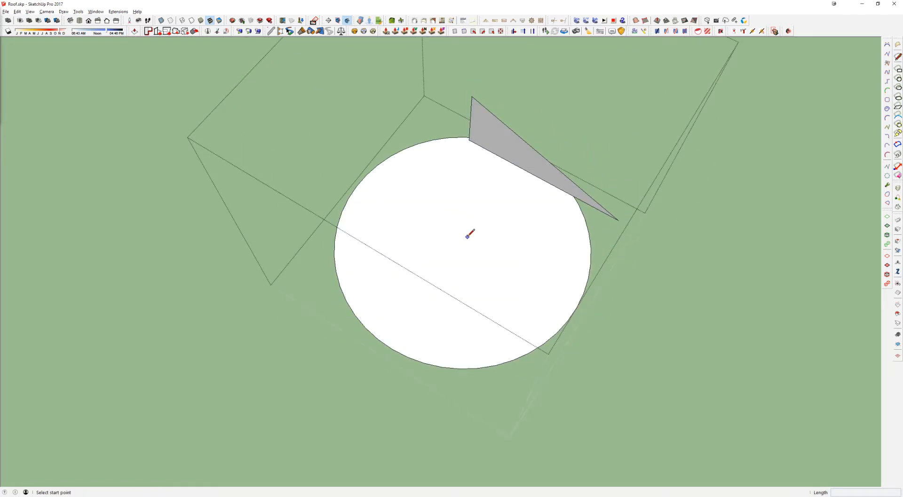
pyautogui.click(418, 143)
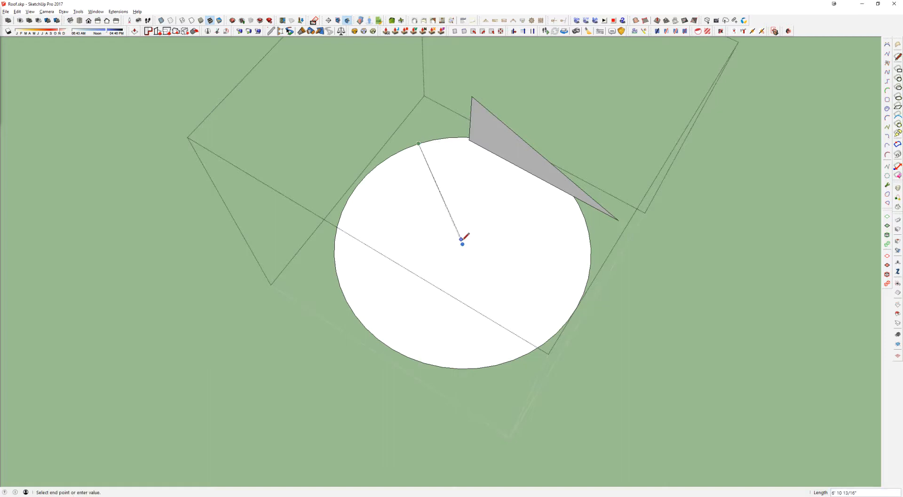
pyautogui.click(463, 243)
pyautogui.click(474, 55)
pyautogui.press('e')
pyautogui.click(445, 204)
pyautogui.click(464, 224)
# Step: Sweep the triangular profile around the circular face with Follow Me to form a cone
pyautogui.press('space')
pyautogui.click(490, 240)
pyautogui.hotkey('shift', 'f')
pyautogui.click(476, 123)
# Step: Erase the leftover axis line above and inside the new cone, using X-ray view to reach the interior
pyautogui.press('space')
pyautogui.moveTo(479, 92)
pyautogui.mouseDown(button='middle')
pyautogui.moveTo(379, 225)
pyautogui.moveTo(545, 103)
pyautogui.moveTo(610, 178)
pyautogui.moveTo(558, 113)
pyautogui.mouseUp(button='middle')
pyautogui.press('e')
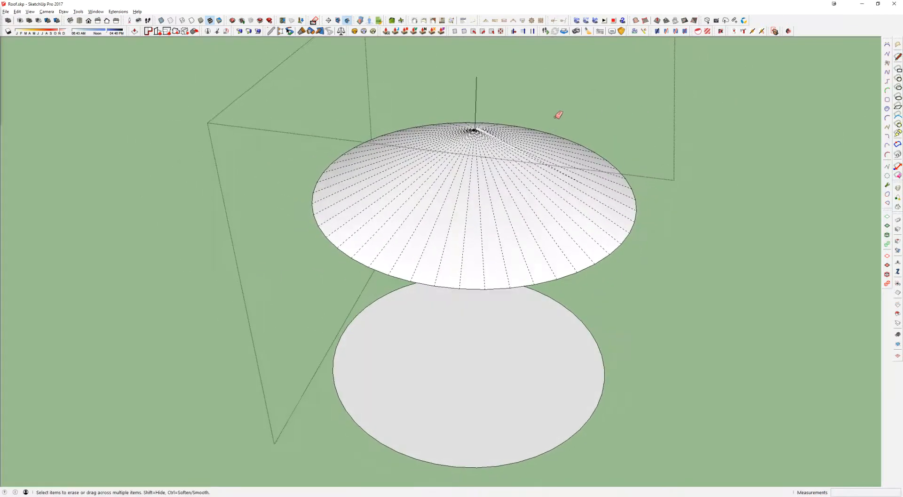
pyautogui.scroll(5, 428, 127)
pyautogui.moveTo(450, 91); pyautogui.dragTo(430, 87)
pyautogui.press('x')
pyautogui.click(454, 135)
pyautogui.moveTo(450, 265); pyautogui.dragTo(502, 312, button='middle')
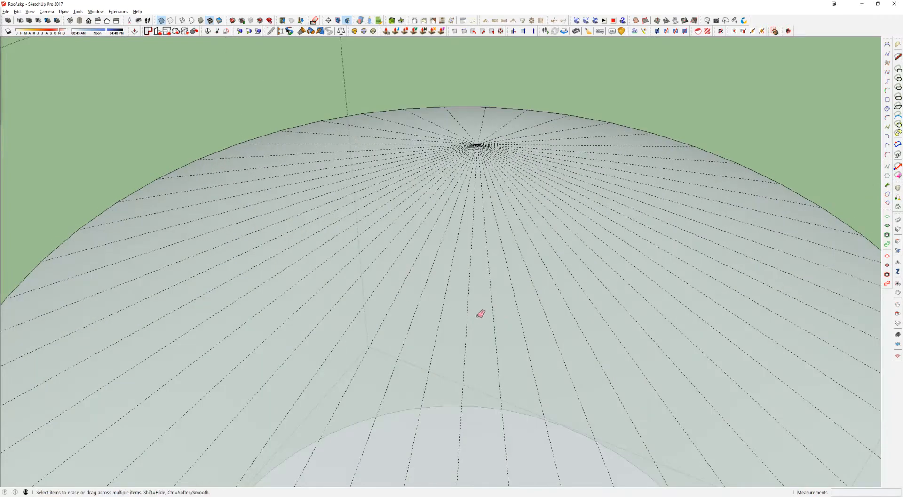
pyautogui.press('x')
# Step: Delete the guide circle beneath the new cone and leave the group to return to the whole roof model
pyautogui.scroll(-4, 489, 223)
pyautogui.scroll(-5, 492, 220)
pyautogui.press('space')
pyautogui.click(498, 313)
pyautogui.press('Delete')
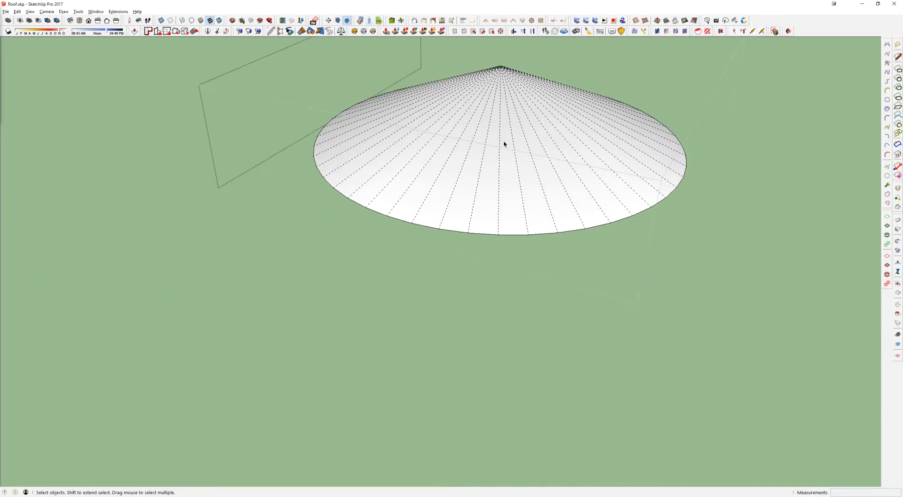
pyautogui.doubleClick(503, 143)
pyautogui.scroll(-3, 512, 131)
pyautogui.moveTo(563, 103); pyautogui.dragTo(517, 170, button='middle')
pyautogui.press('Escape')
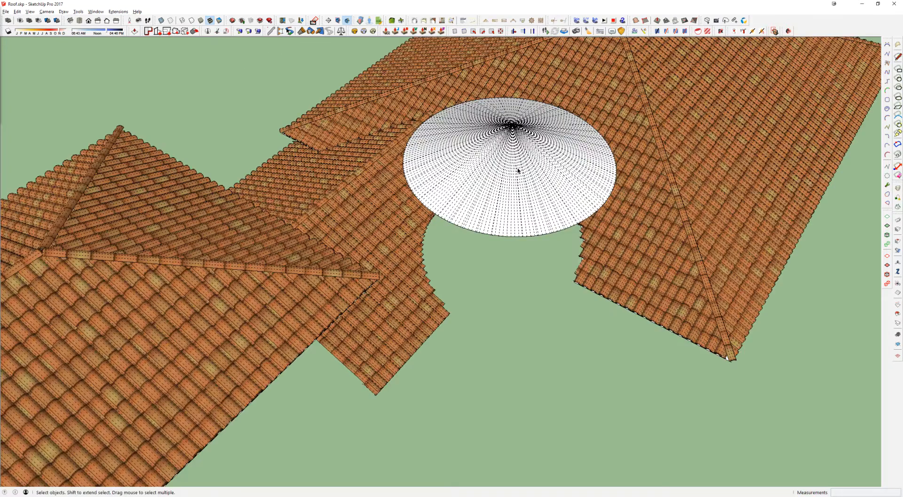
# Step: Copy the whole surface of the new cone from inside its group, turn off hidden geometry display, and leave the group
pyautogui.doubleClick(513, 179)
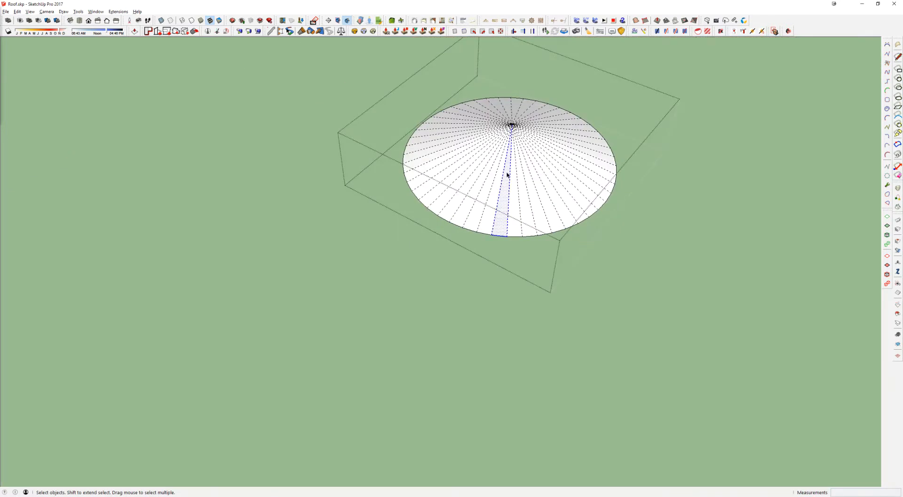
pyautogui.doubleClick(507, 175)
pyautogui.hotkey('alt', 'h')
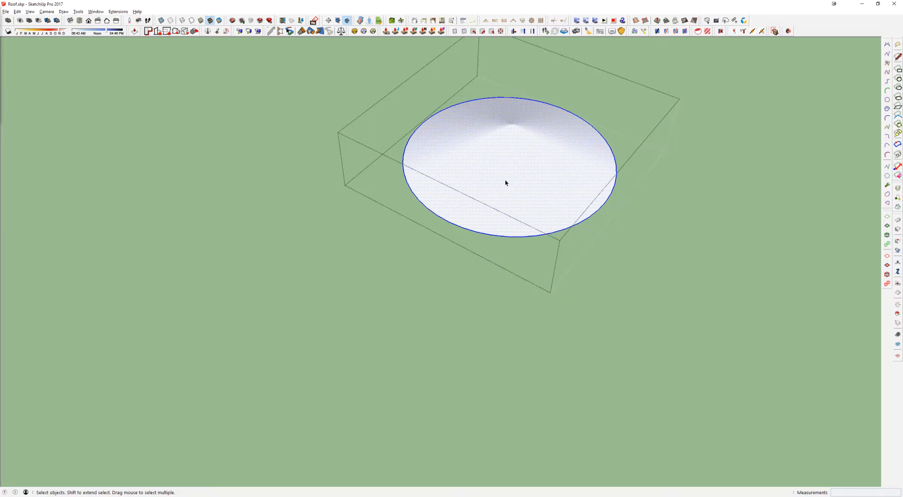
pyautogui.press('Escape')
# Step: Delete the old cone surface from the roof and paste the copied cone in place
pyautogui.press('e')
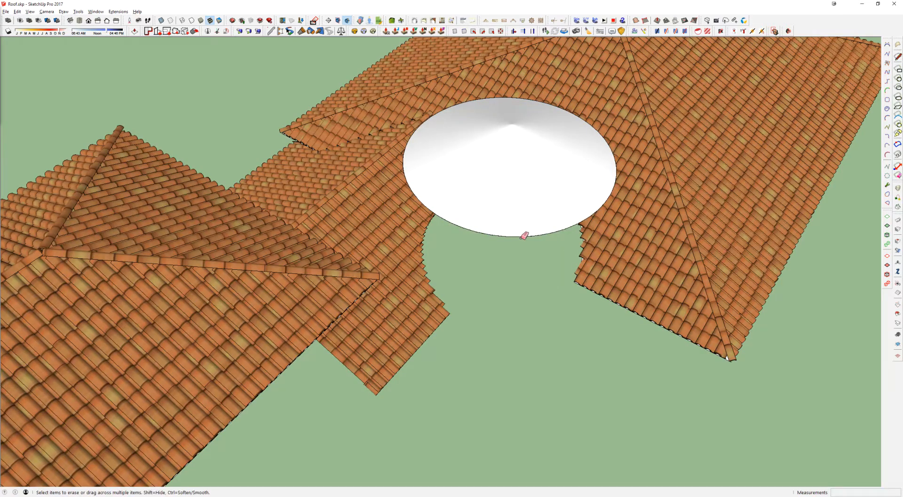
pyautogui.click(525, 233)
pyautogui.press('space')
pyautogui.tripleClick(536, 228)
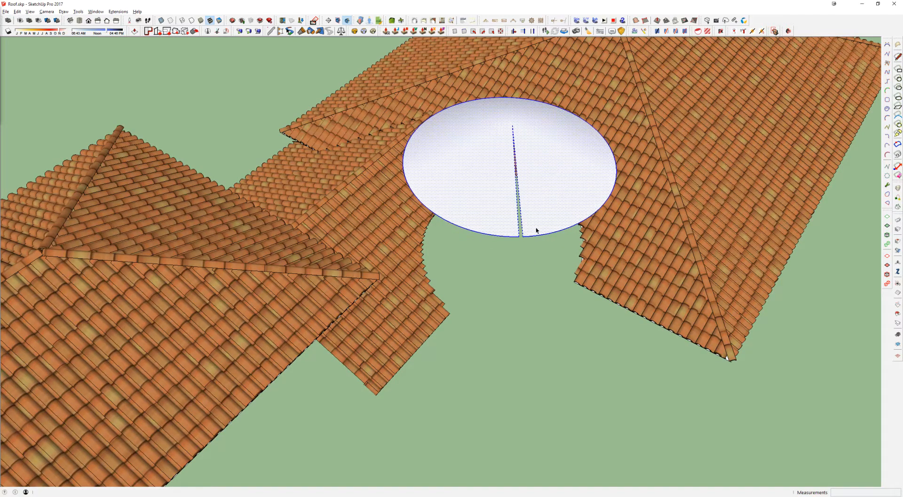
pyautogui.press('Delete')
pyautogui.hotkey('ctrl', 'shift', 'v')
# Step: Run Instant Roof on the pasted cone surface to generate its roof tiles
pyautogui.scroll(3, 526, 216)
pyautogui.click(526, 216)
pyautogui.moveTo(550, 97); pyautogui.dragTo(527, 127, button='middle')
pyautogui.click(447, 21)
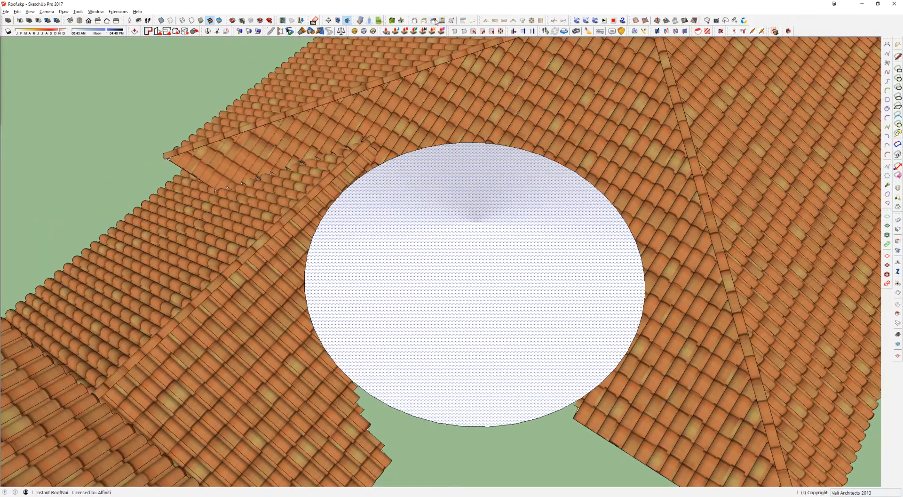
pyautogui.click(97, 161)
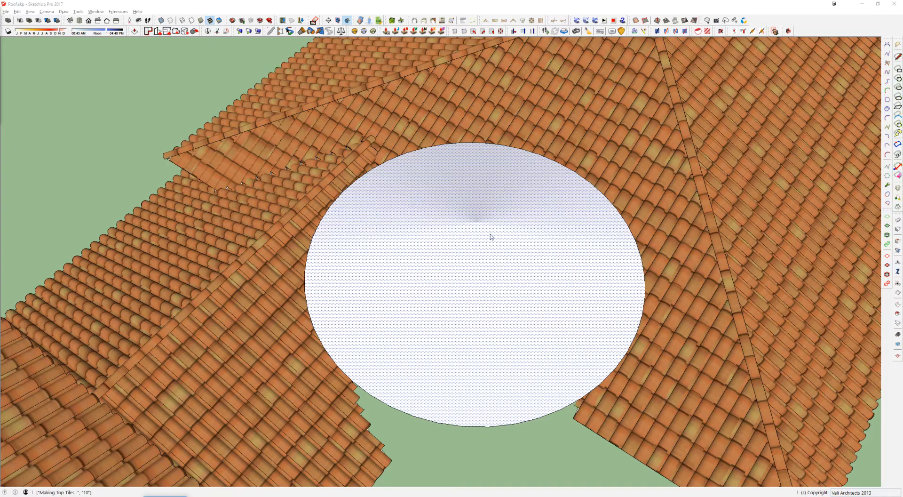
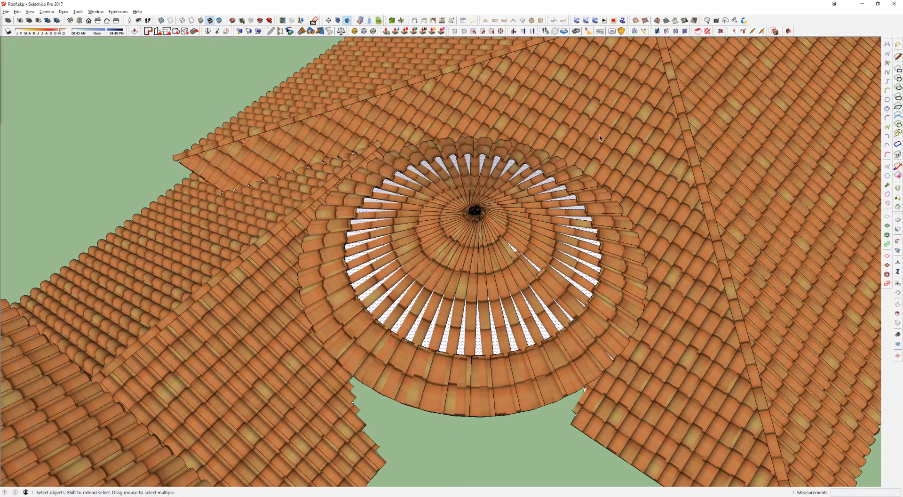
pyautogui.moveTo(600, 137); pyautogui.dragTo(435, 244, button='middle')
pyautogui.scroll(-3, 435, 244)
pyautogui.scroll(3, 472, 288)
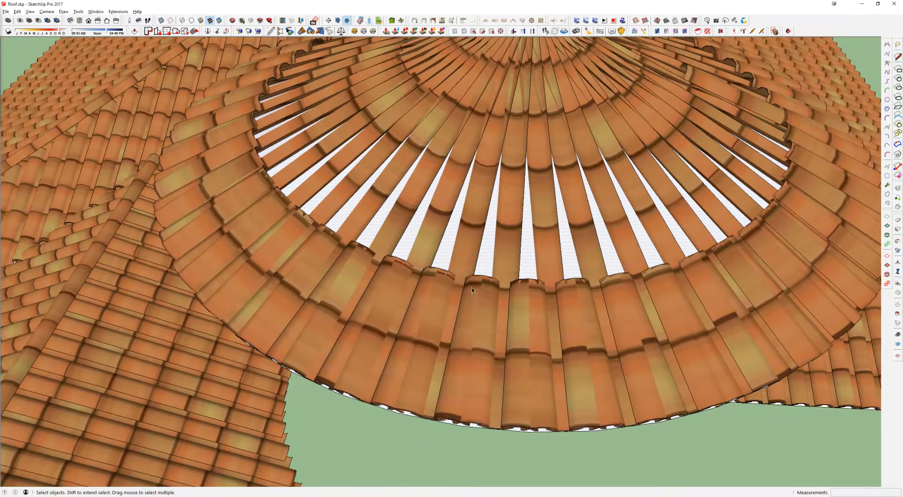
pyautogui.doubleClick(472, 285)
pyautogui.click(472, 285)
pyautogui.doubleClick(472, 285)
pyautogui.click(482, 281)
pyautogui.press('h')
pyautogui.press('m')
pyautogui.click(482, 276)
pyautogui.moveTo(497, 113); pyautogui.dragTo(505, 254, button='middle')
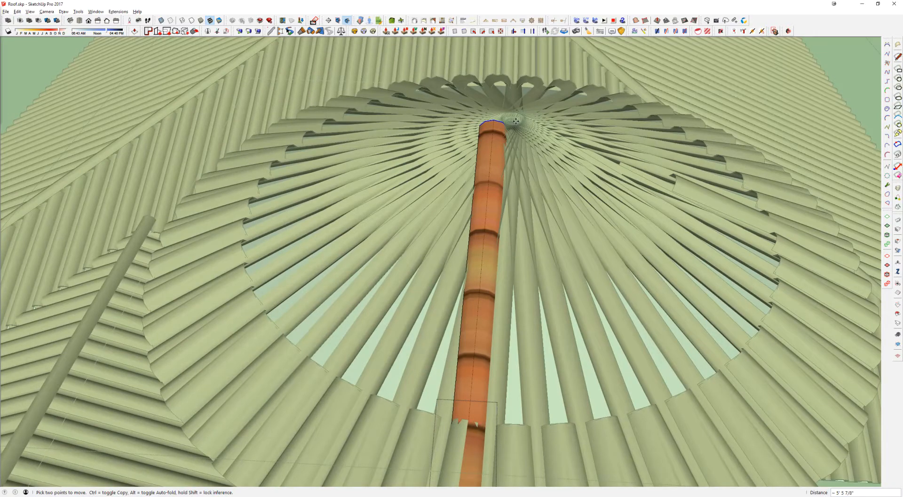
pyautogui.press('Escape')
pyautogui.press('space')
# Step: Examine the gaps between the tile columns around the conical roof from above and from the side
pyautogui.moveTo(478, 432); pyautogui.dragTo(381, 308, button='middle')
pyautogui.scroll(-3, 573, 368)
pyautogui.moveTo(425, 290); pyautogui.dragTo(373, 258, button='middle')
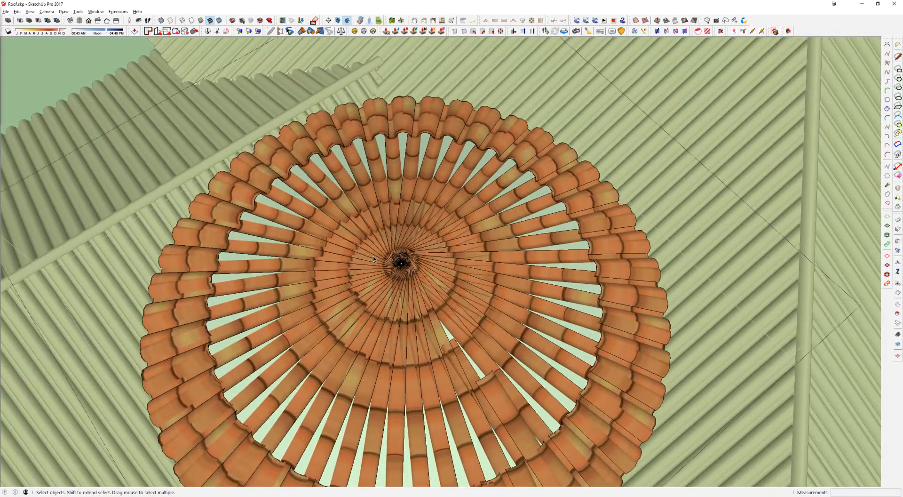
pyautogui.click(393, 260)
pyautogui.scroll(-3, 393, 260)
pyautogui.scroll(-3, 393, 260)
pyautogui.moveTo(394, 260); pyautogui.dragTo(383, 49, button='middle')
pyautogui.press('Escape')
pyautogui.scroll(4, 360, 234)
pyautogui.click(377, 234)
pyautogui.scroll(5, 380, 160)
pyautogui.moveTo(380, 161); pyautogui.dragTo(410, 206, button='middle')
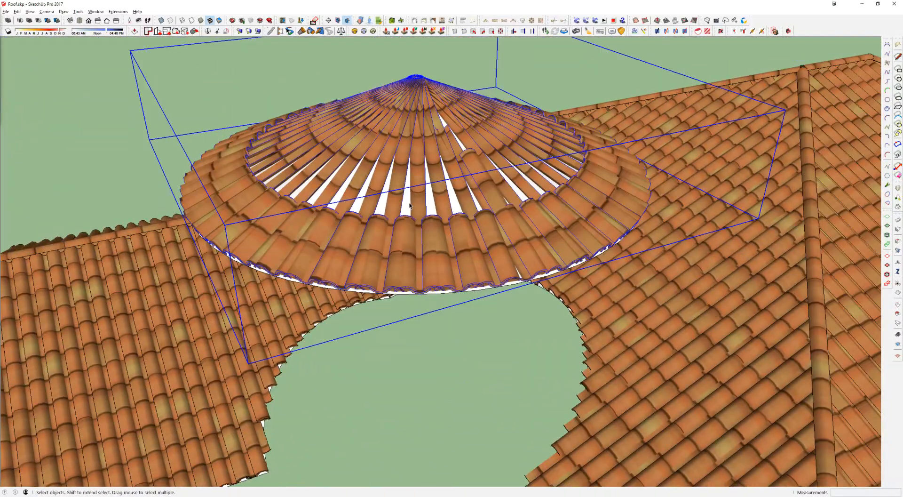
# Step: Undo the cone's tiling, replacement and Follow Me extrusion back to the triangular profile and its guide circle
pyautogui.doubleClick(410, 206)
pyautogui.doubleClick(414, 216)
pyautogui.press('Escape')
pyautogui.press('Escape')
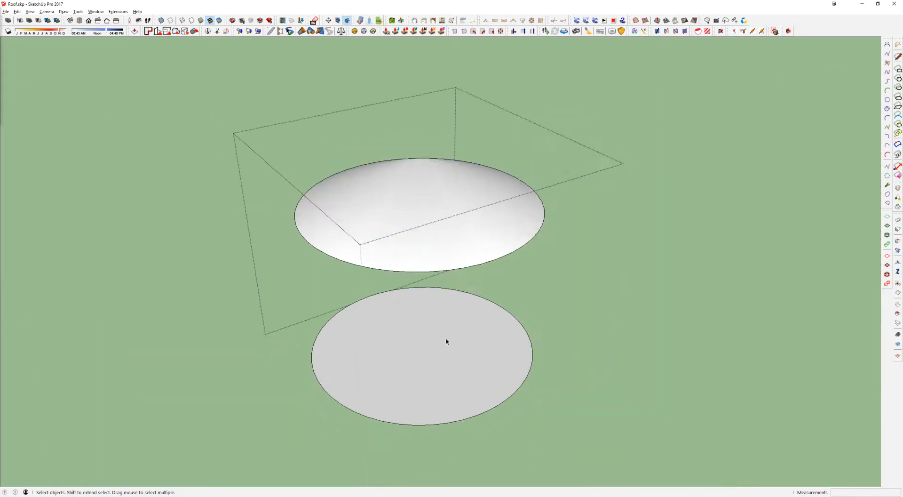
pyautogui.moveTo(445, 338); pyautogui.dragTo(568, 312, button='middle')
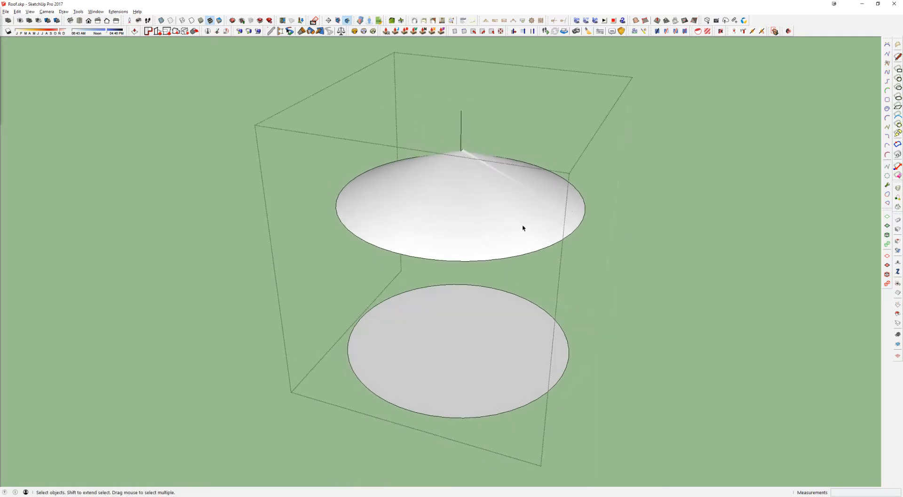
pyautogui.hotkey('ctrl', 'z')
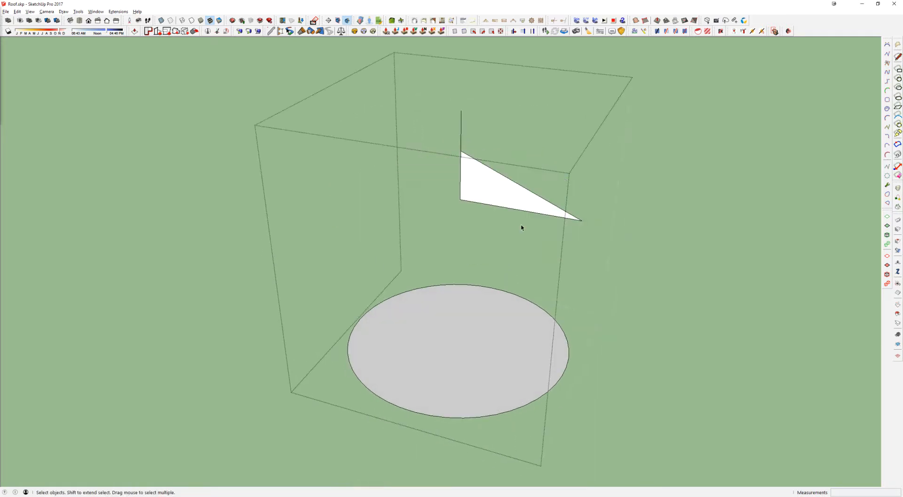
# Step: Erase the vertical line above the triangular profile and reduce the guide circle's number of segments
pyautogui.press('e')
pyautogui.click(462, 134)
pyautogui.press('space')
pyautogui.click(565, 369)
pyautogui.click(564, 370)
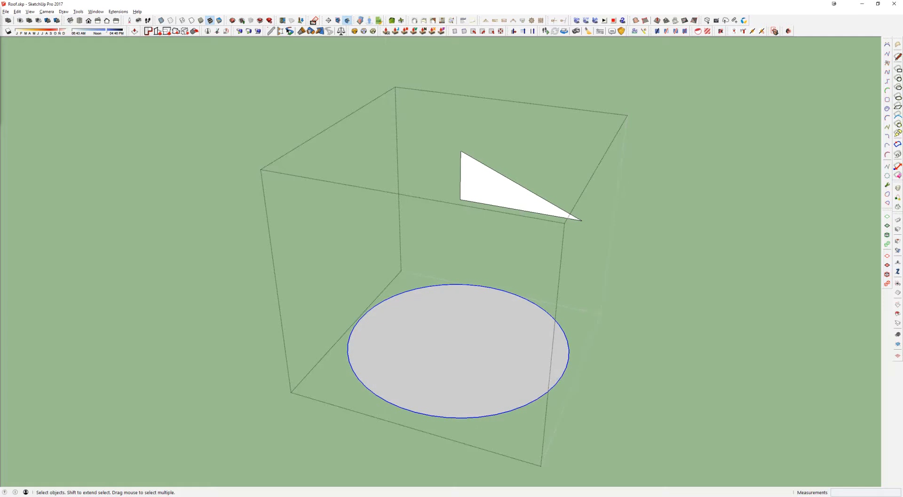
pyautogui.press('Return')
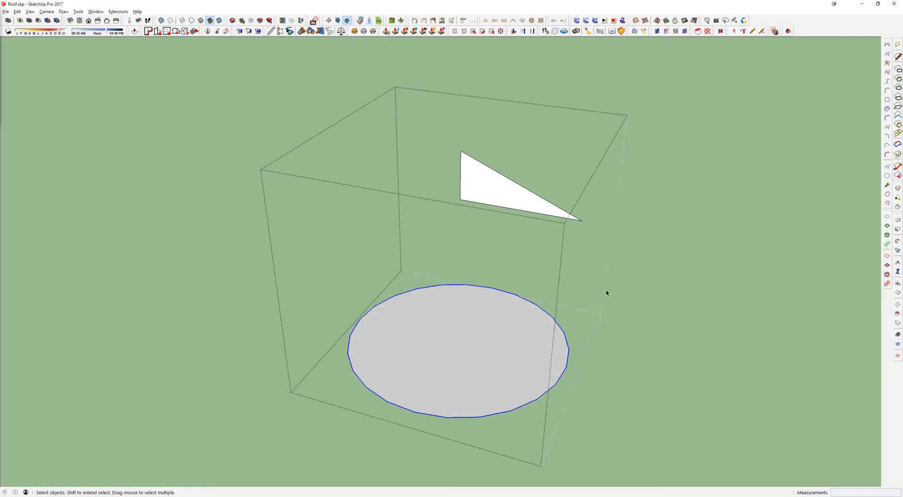
# Step: Sweep the triangular profile around the coarser guide circle with Follow Me to rebuild the cone
pyautogui.moveTo(445, 373); pyautogui.dragTo(460, 378, button='middle')
pyautogui.click(484, 342)
pyautogui.hotkey('shift', 'f')
pyautogui.click(499, 185)
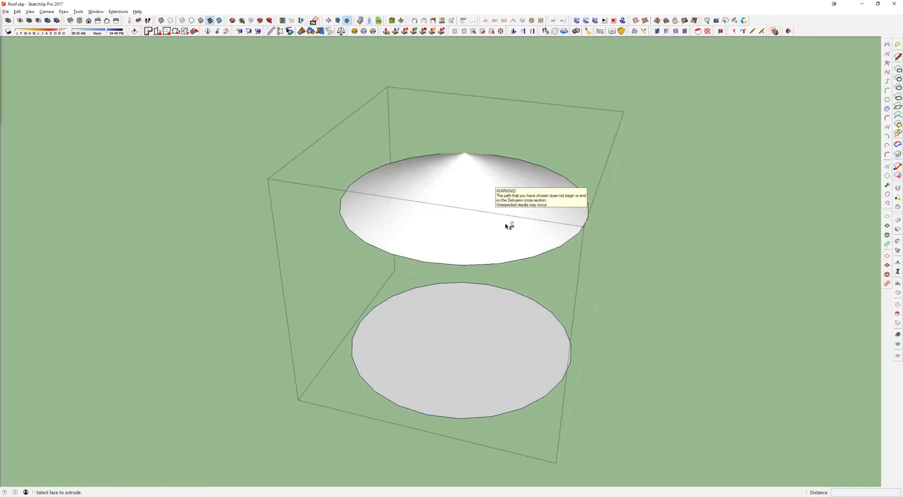
# Step: Display hidden geometry to check the cone's facets and delete the guide circle face beneath it
pyautogui.moveTo(487, 249); pyautogui.dragTo(489, 286, button='middle')
pyautogui.press('space')
pyautogui.click(485, 363)
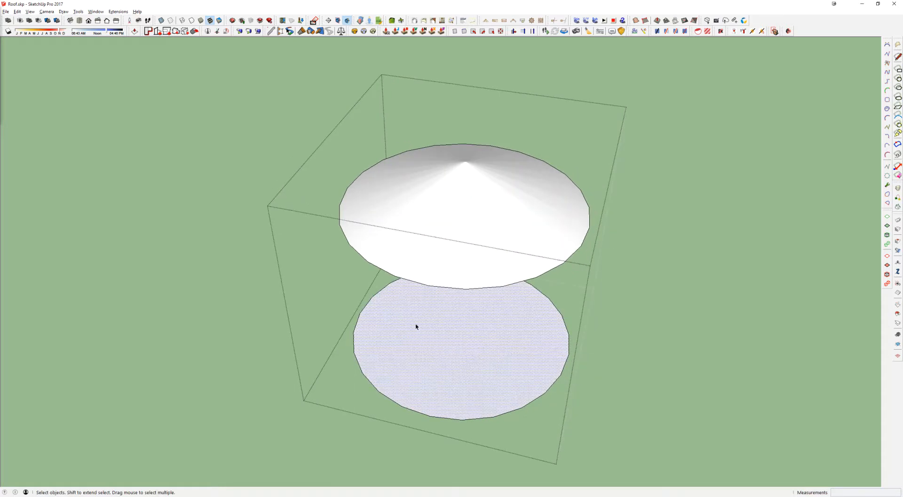
pyautogui.scroll(2, 416, 325)
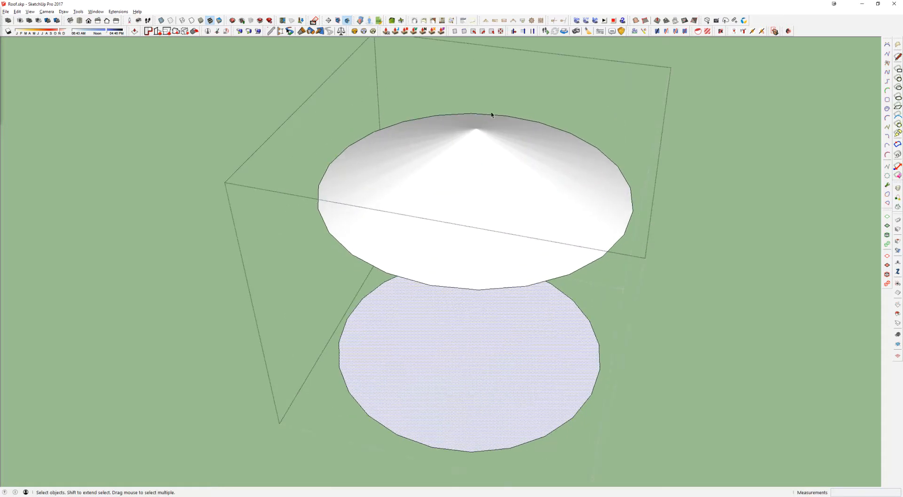
pyautogui.moveTo(517, 251); pyautogui.dragTo(509, 273, button='middle')
pyautogui.hotkey('alt', 'h')
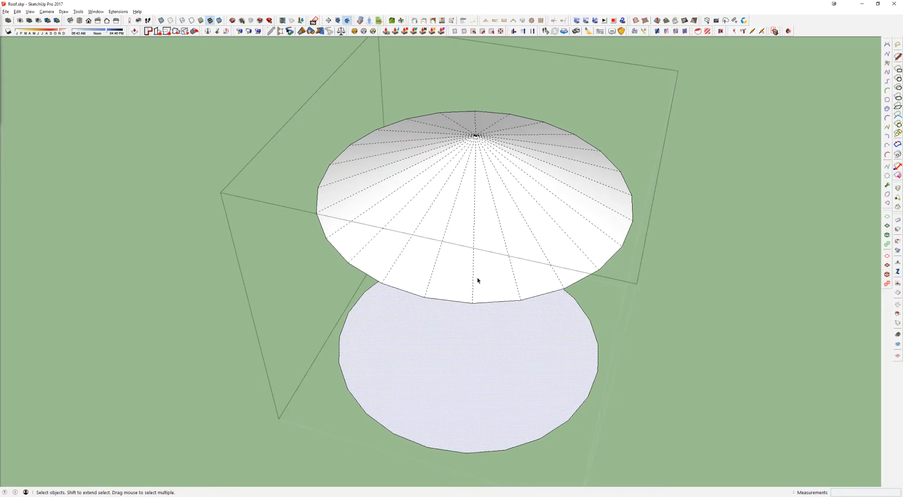
pyautogui.moveTo(409, 179); pyautogui.dragTo(305, 202, button='middle')
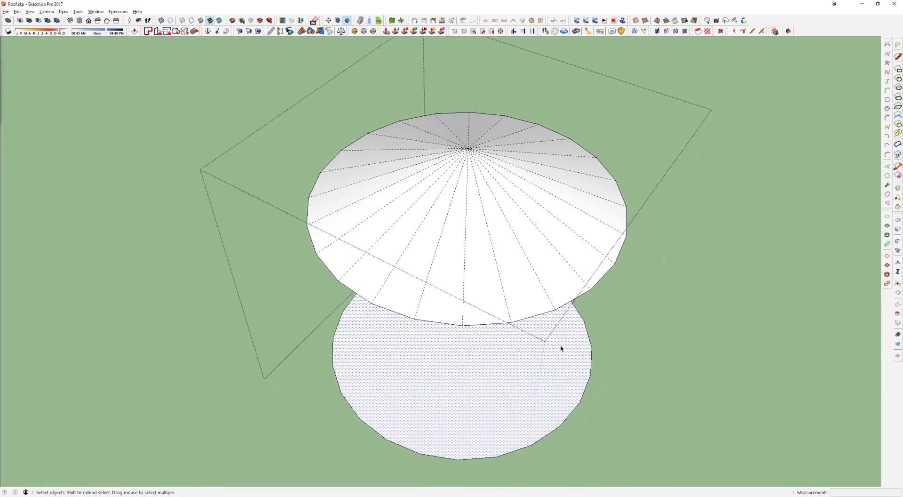
pyautogui.press('Delete')
# Step: Copy the whole faceted cone surface, turn off hidden geometry display, and leave the group
pyautogui.moveTo(552, 345); pyautogui.dragTo(495, 254, button='middle')
pyautogui.click(494, 252)
pyautogui.hotkey('alt', 'h')
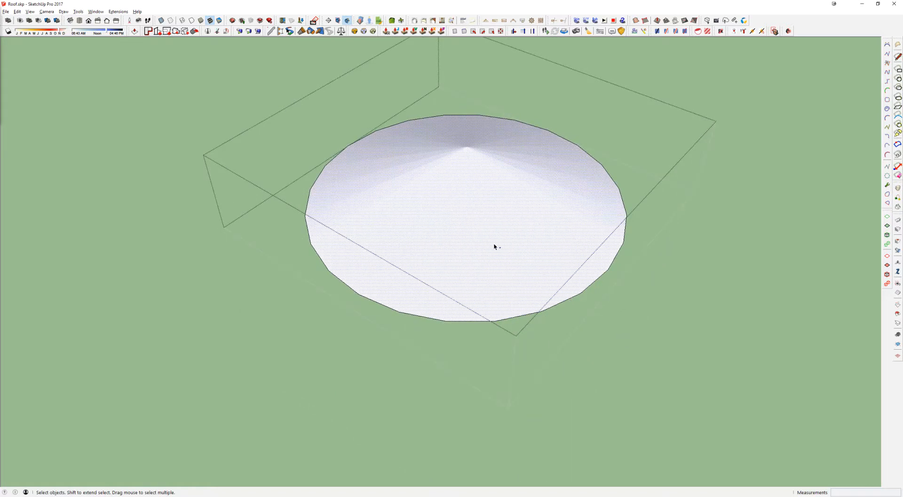
pyautogui.press('Escape')
# Step: Delete the old smooth cone from the roof and paste the copied faceted cone in place
pyautogui.press('e')
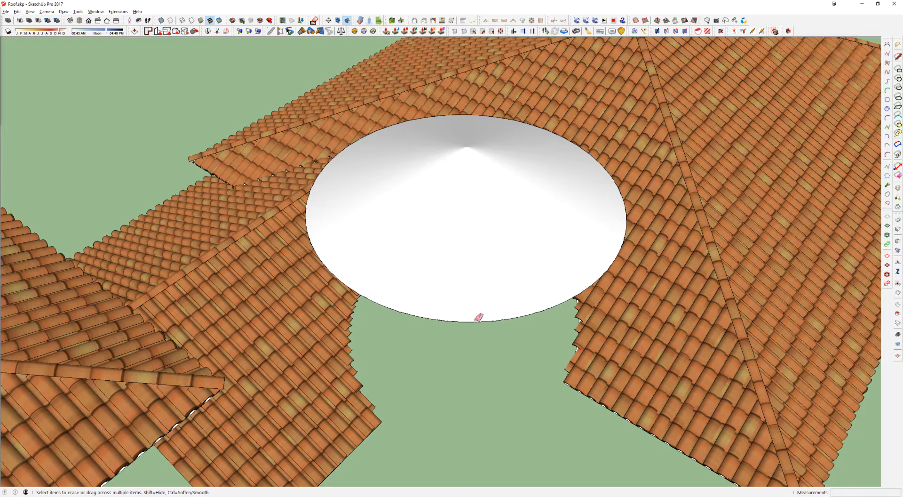
pyautogui.press('space')
pyautogui.click(469, 300)
pyautogui.doubleClick(492, 306)
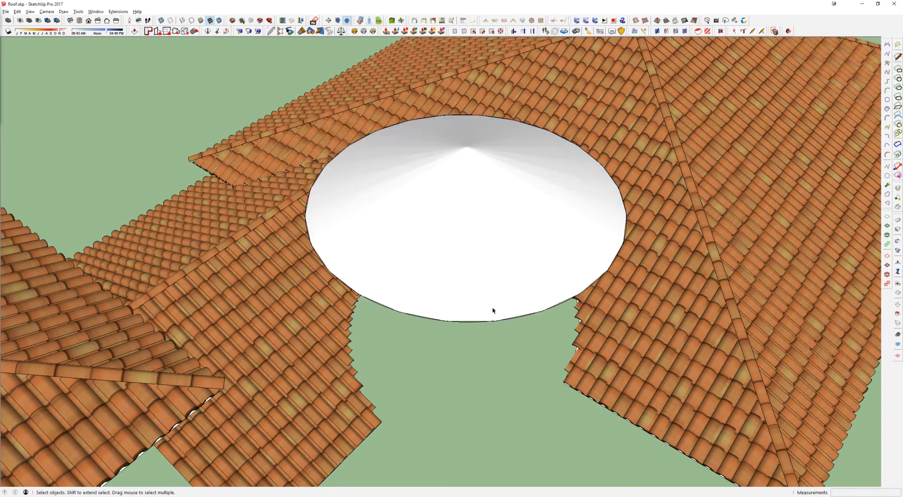
pyautogui.hotkey('alt', 'h')
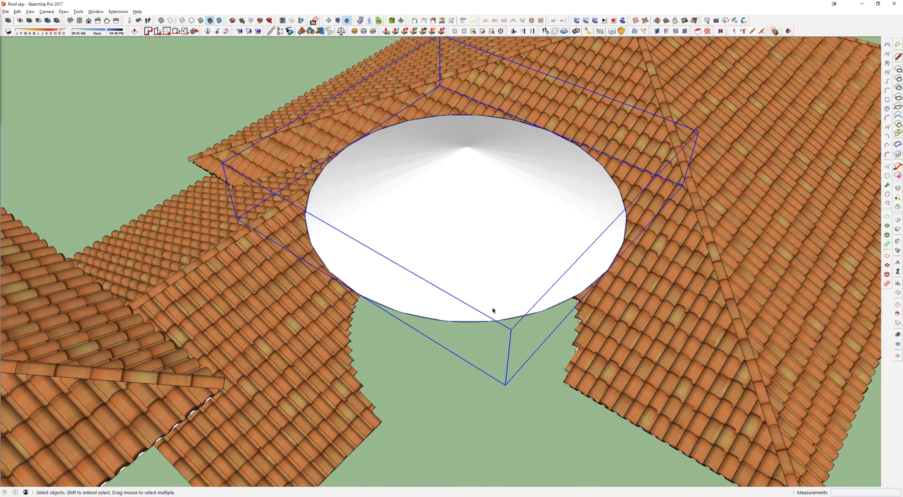
pyautogui.press('Delete')
pyautogui.click(500, 322)
pyautogui.press('Delete')
pyautogui.hotkey('ctrl', 'shift', 'v')
# Step: Run Instant Roof on the pasted faceted cone surface to generate its roof tiles
pyautogui.click(483, 269)
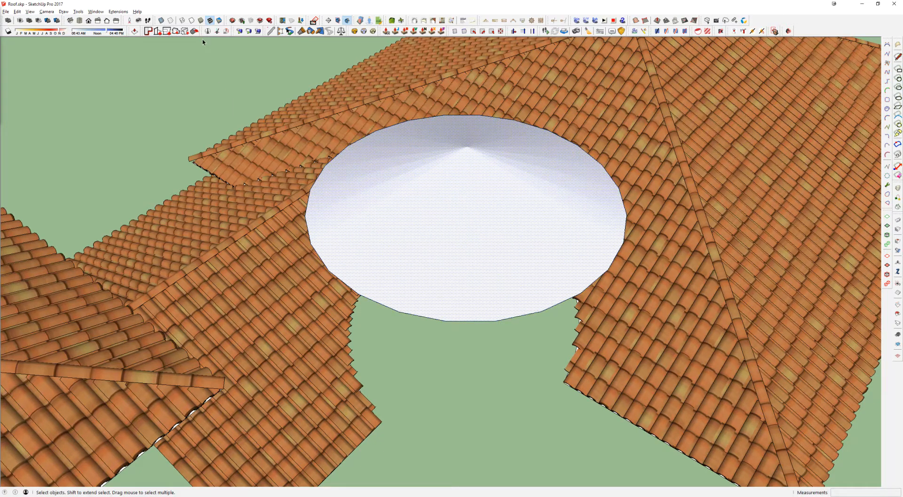
pyautogui.click(448, 21)
pyautogui.click(97, 160)
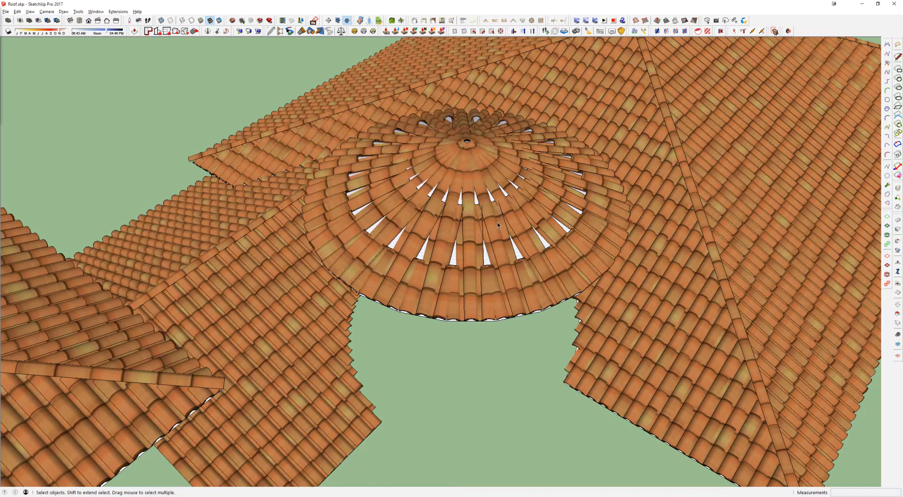
# Step: Examine the new cone tiling and the remaining gaps between its tile columns
pyautogui.moveTo(498, 224); pyautogui.dragTo(459, 390, button='middle')
pyautogui.scroll(3, 370, 393)
pyautogui.moveTo(401, 310); pyautogui.dragTo(431, 201, button='middle')
pyautogui.scroll(-4, 489, 164)
pyautogui.scroll(3, 431, 200)
pyautogui.click(432, 198)
pyautogui.scroll(-6, 431, 198)
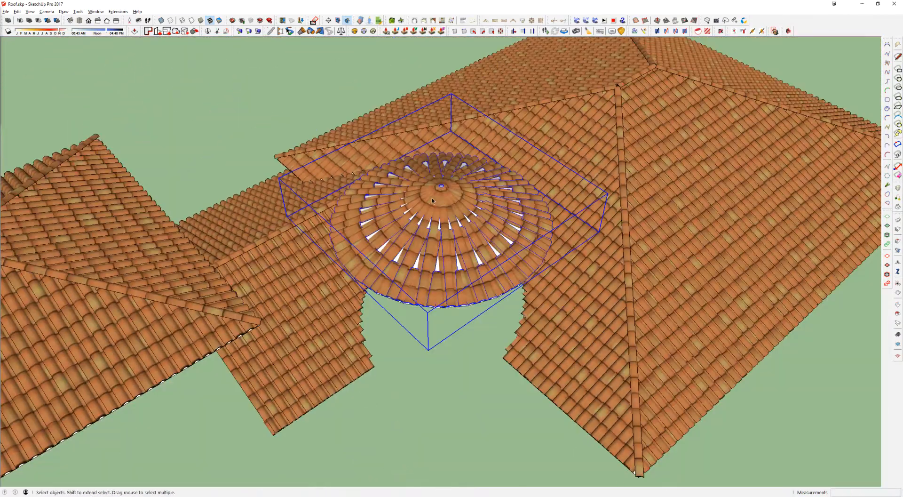
pyautogui.scroll(6, 431, 212)
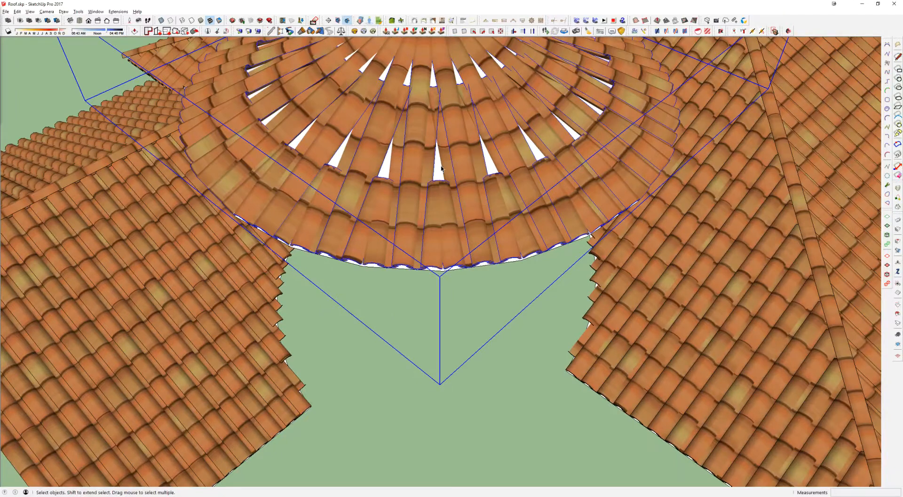
pyautogui.click(437, 168)
pyautogui.click(437, 170)
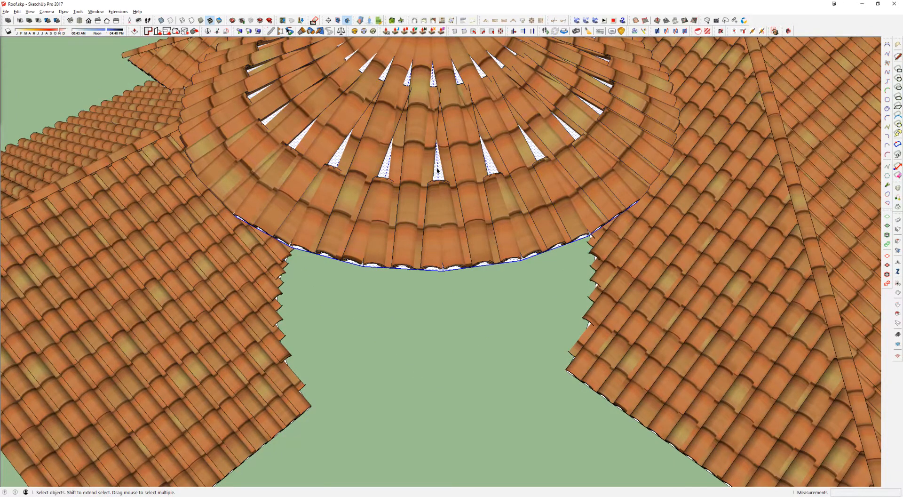
# Step: Select all the tiled roof parts, including the cone, and combine them into one group
pyautogui.scroll(-8, 437, 170)
pyautogui.moveTo(408, 148); pyautogui.dragTo(472, 112, button='middle')
pyautogui.scroll(-6, 472, 112)
pyautogui.hotkey('ctrl', 'a')
pyautogui.scroll(-3, 349, 203)
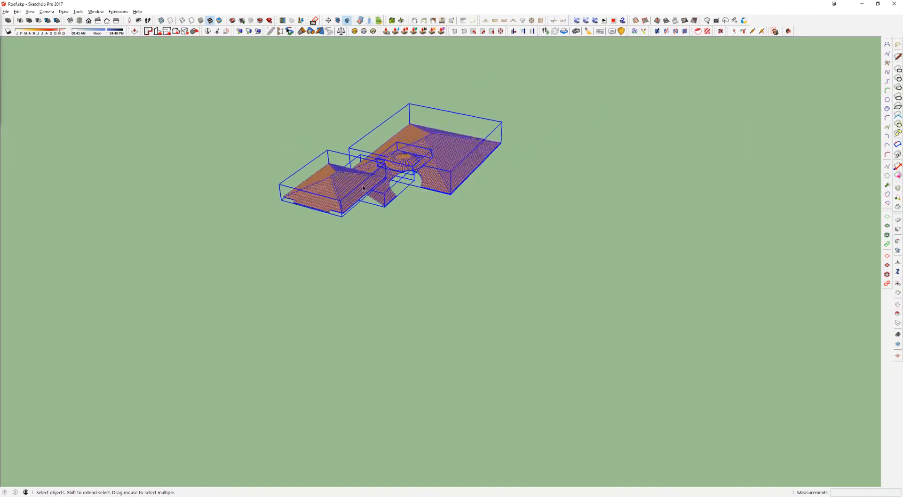
pyautogui.moveTo(350, 202); pyautogui.dragTo(431, 194, button='middle')
pyautogui.hotkey('ctrl', 'g')
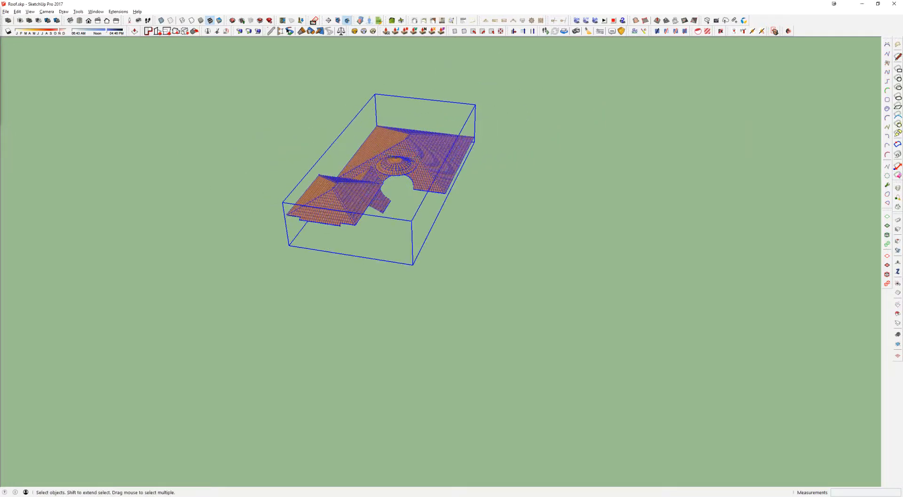
# Step: Assign the tiled roof group to the Roof Opt 03 layer
pyautogui.moveTo(902, 92); pyautogui.dragTo(548, 91)
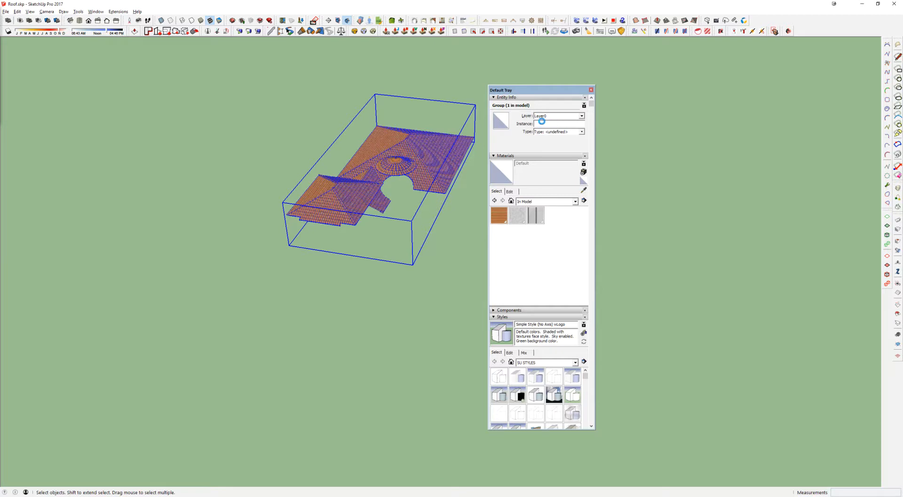
pyautogui.click(554, 118)
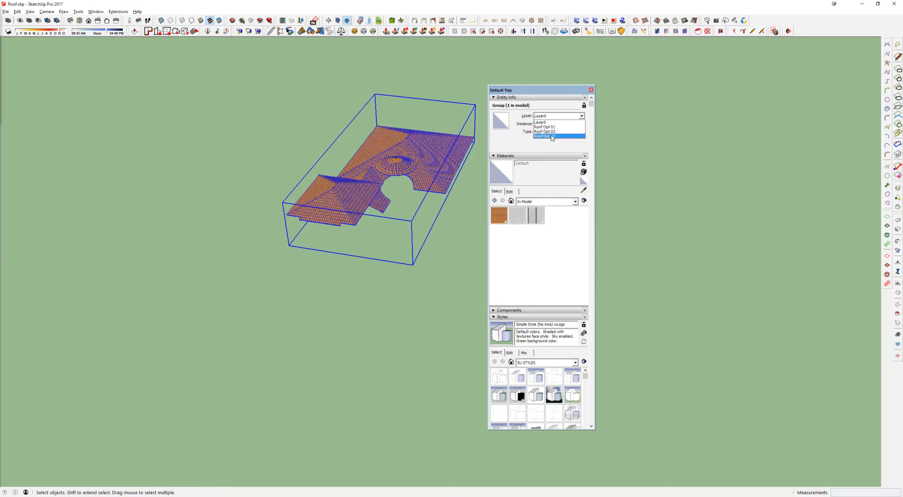
pyautogui.click(552, 134)
pyautogui.moveTo(538, 92); pyautogui.dragTo(902, 19)
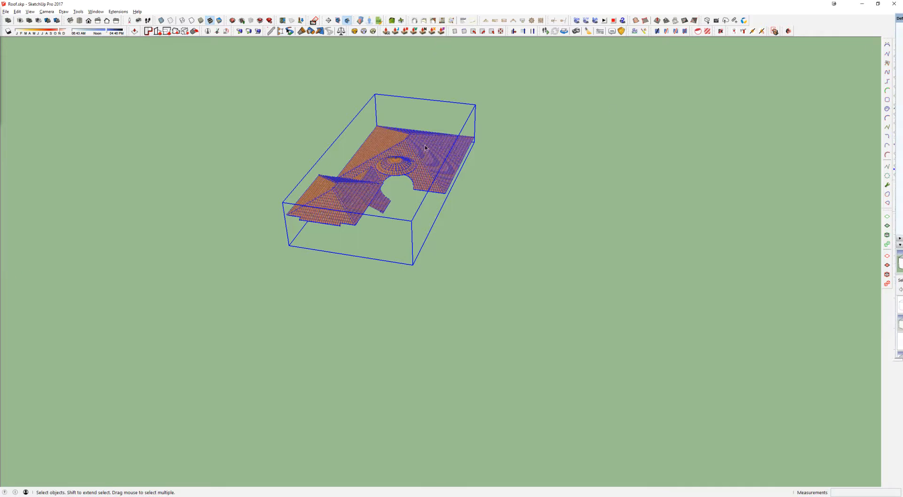
# Step: Move the tiled roof group 2400 along the green axis onto the plain white roof and deselect it
pyautogui.moveTo(455, 135); pyautogui.dragTo(479, 153, button='middle')
pyautogui.scroll(-4, 478, 152)
pyautogui.press('m')
pyautogui.click(544, 201)
pyautogui.write('2400')
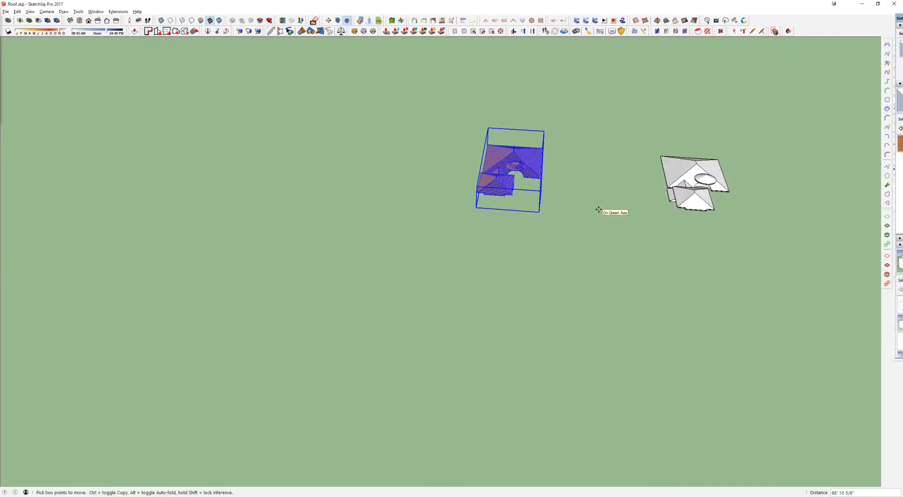
pyautogui.press('Return')
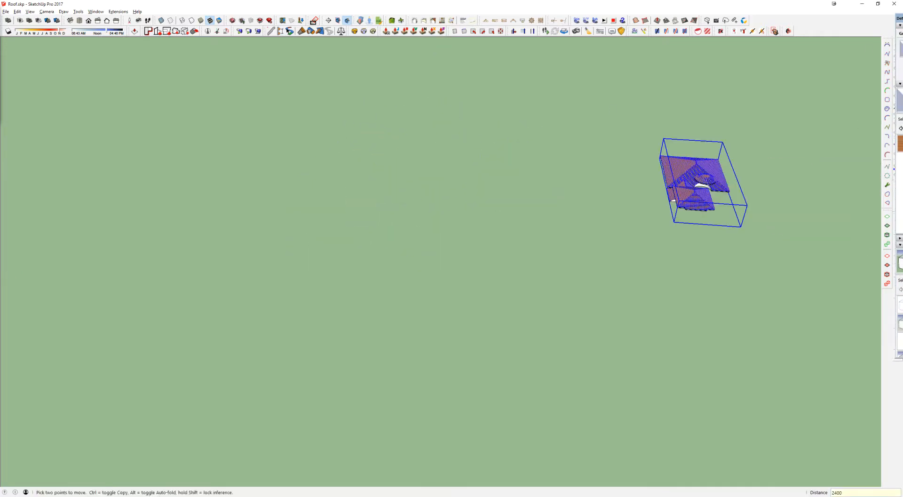
pyautogui.moveTo(680, 189); pyautogui.dragTo(583, 191, button='middle')
pyautogui.scroll(7, 581, 190)
pyautogui.press('space')
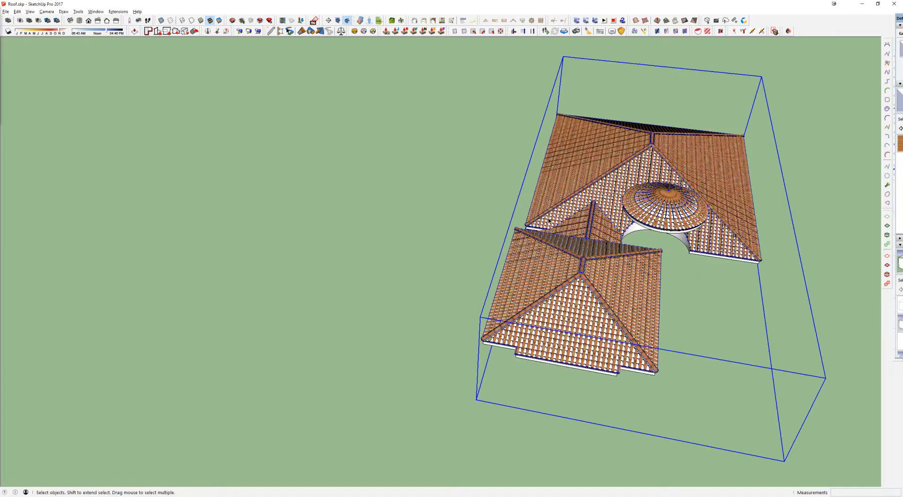
pyautogui.click(489, 178)
pyautogui.moveTo(489, 179); pyautogui.dragTo(506, 170, button='middle')
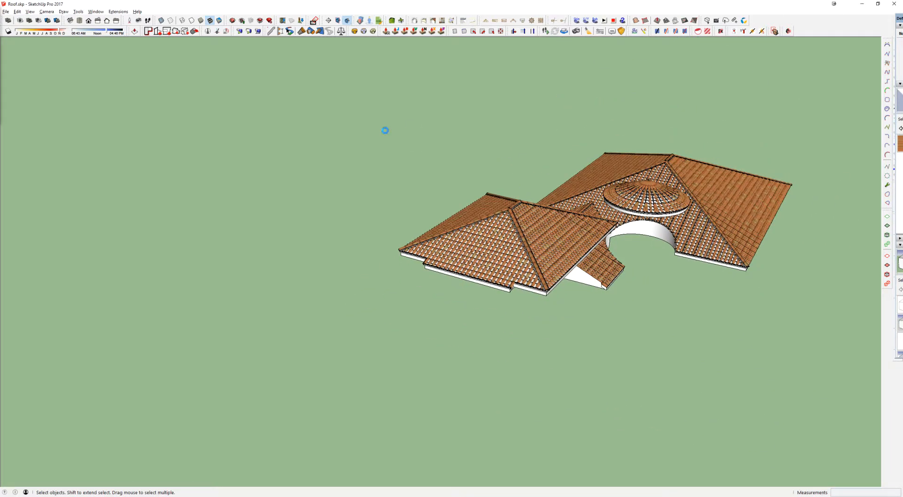
# Step: Switch to the 17999 - Location - Client Name - 00 house model and reload its roof component from the updated Roof.skp file
pyautogui.hotkey('alt', 'Tab')
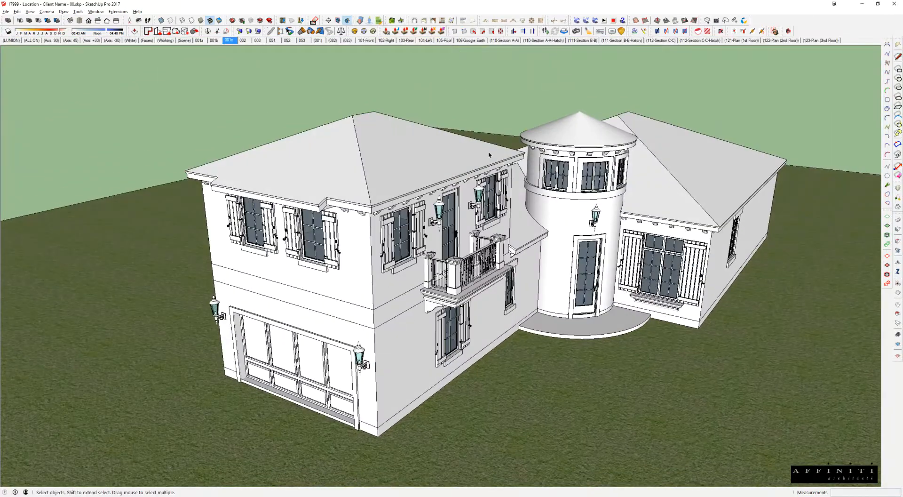
pyautogui.click(395, 155)
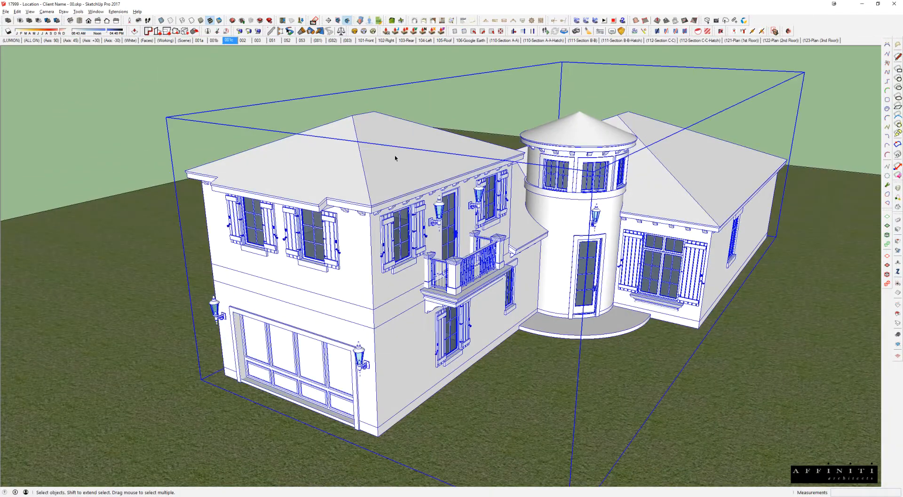
pyautogui.scroll(-3, 390, 158)
pyautogui.doubleClick(391, 158)
pyautogui.rightClick(390, 157)
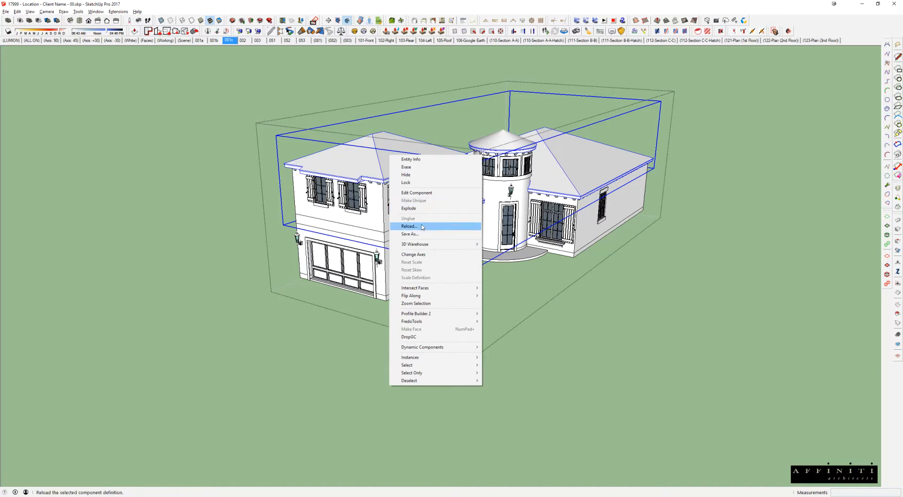
pyautogui.click(422, 226)
pyautogui.doubleClick(341, 213)
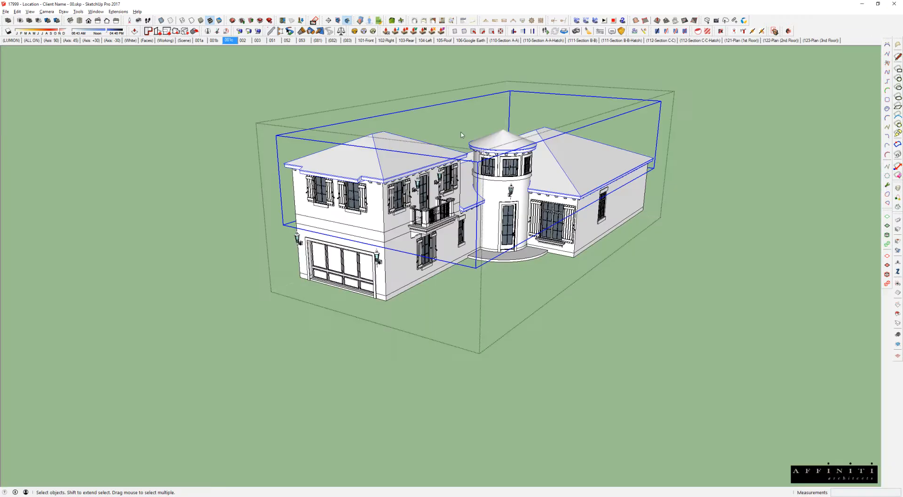
# Step: Compare the roof options on the house by stepping through scenes 001a, 001b and 001c
pyautogui.click(203, 41)
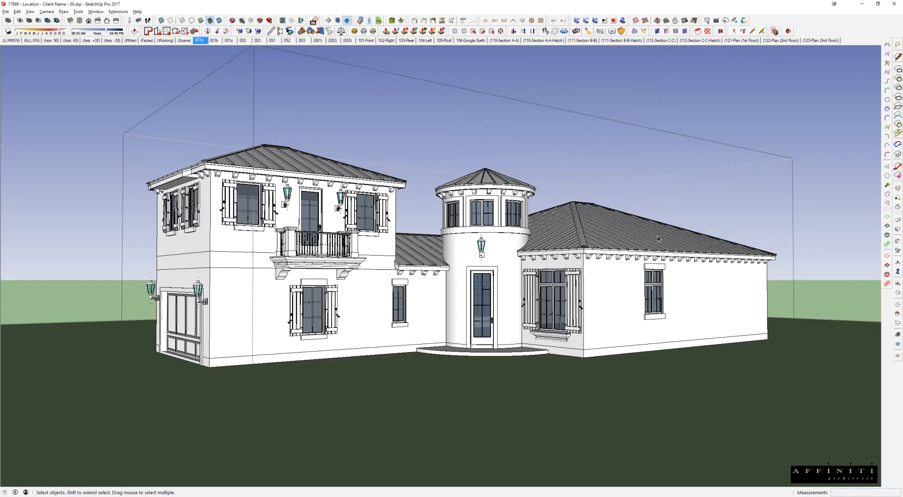
pyautogui.click(214, 41)
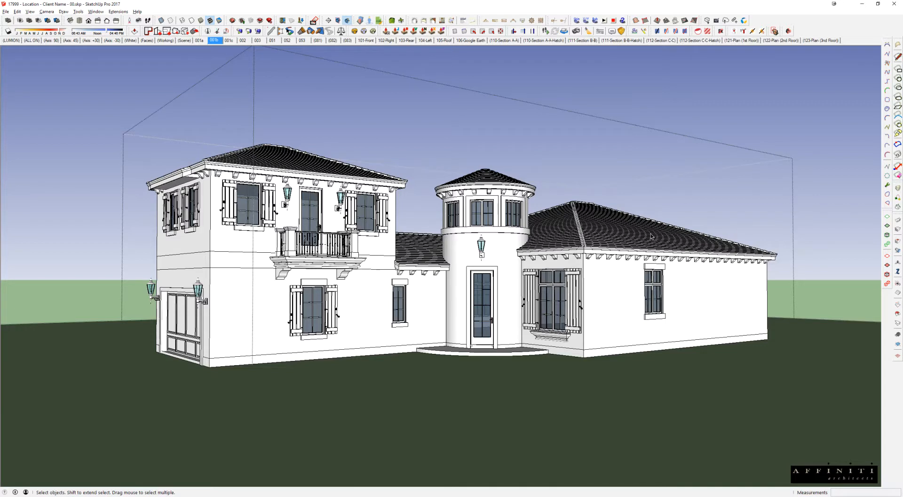
pyautogui.click(229, 41)
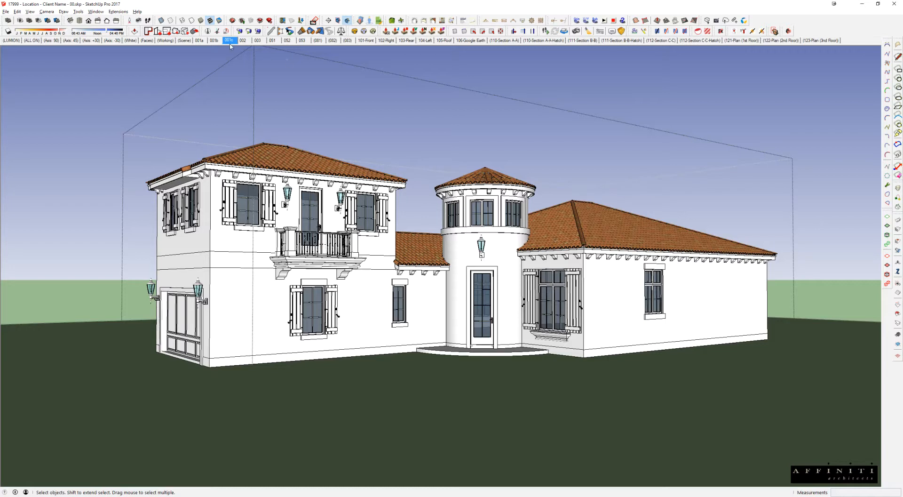
pyautogui.click(212, 41)
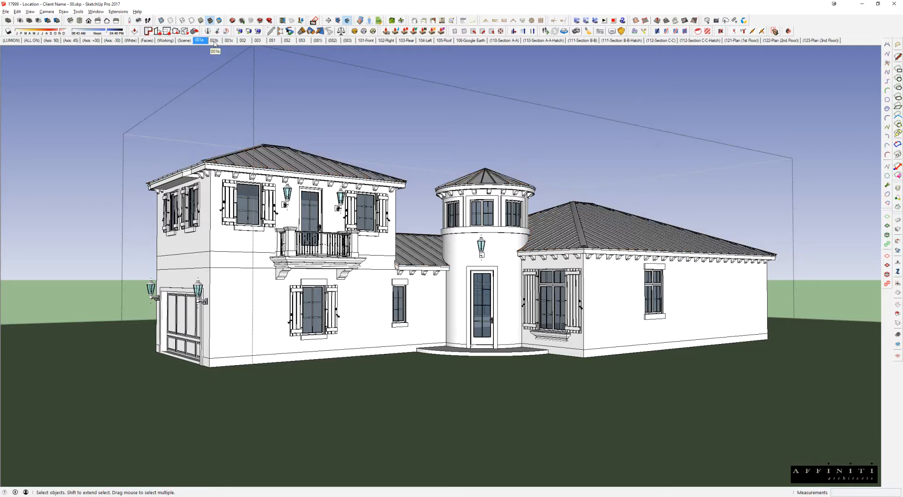
pyautogui.click(197, 42)
pyautogui.click(214, 43)
pyautogui.click(228, 42)
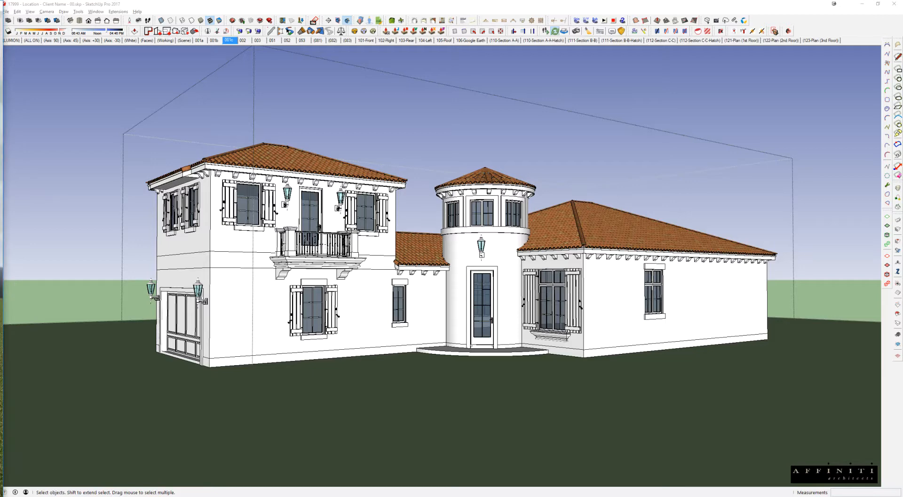
# Step: Switch to the Enscape render and examine the orange tiled roof from the front, from above and around the back
pyautogui.moveTo(0, 22); pyautogui.dragTo(579, 0)
pyautogui.hotkey('alt', 'Tab')
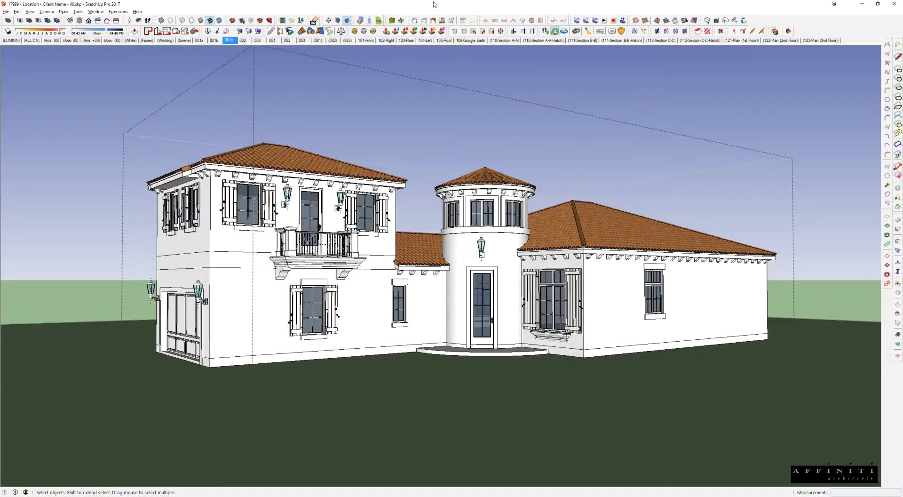
pyautogui.hotkey('alt', 'Tab')
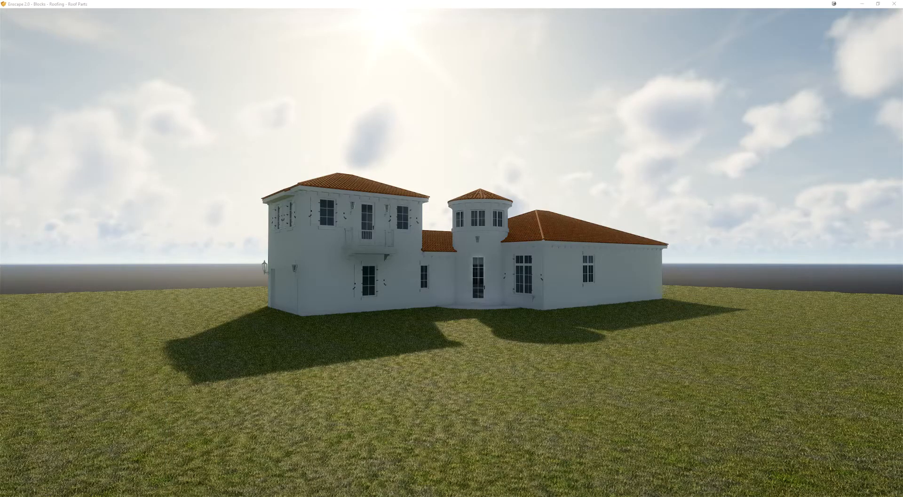
pyautogui.scroll(3, 452, 252)
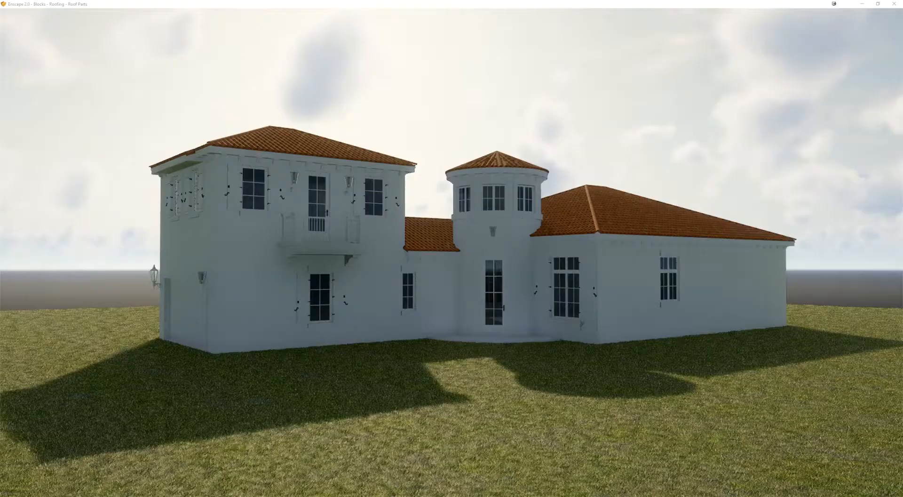
pyautogui.moveTo(451, 252); pyautogui.dragTo(452, 291, button='right')
pyautogui.scroll(3, 452, 252)
pyautogui.moveTo(451, 252); pyautogui.dragTo(442, 308, button='right')
pyautogui.scroll(-2, 442, 308)
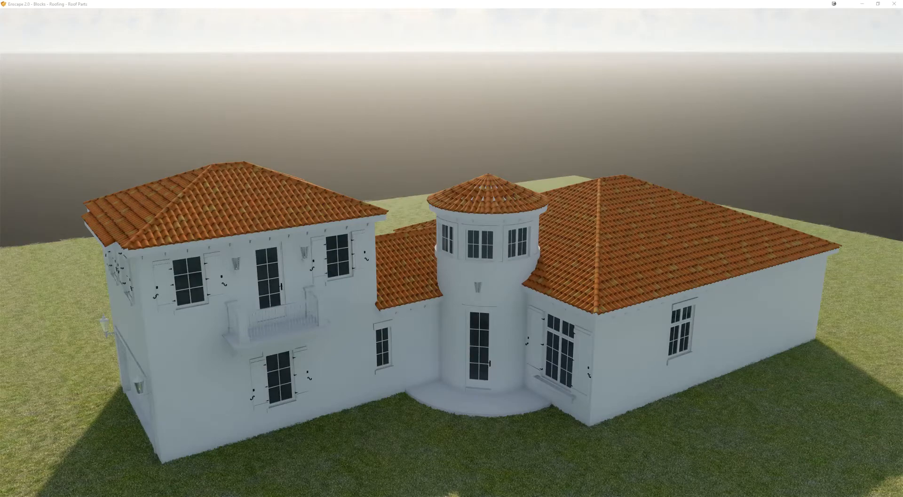
pyautogui.moveTo(451, 252); pyautogui.dragTo(524, 262, button='right')
pyautogui.click(435, 268)
pyautogui.scroll(4, 451, 252)
pyautogui.moveTo(489, 320); pyautogui.dragTo(591, 245, button='right')
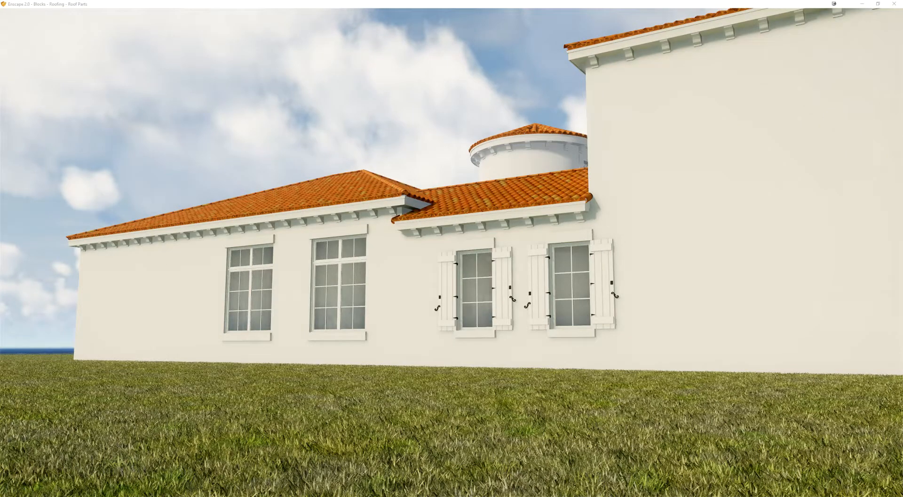
# Step: Show the metal roof option in the render and examine it from the rear of the house
pyautogui.click(528, 190)
pyautogui.moveTo(527, 190); pyautogui.dragTo(534, 192, button='middle')
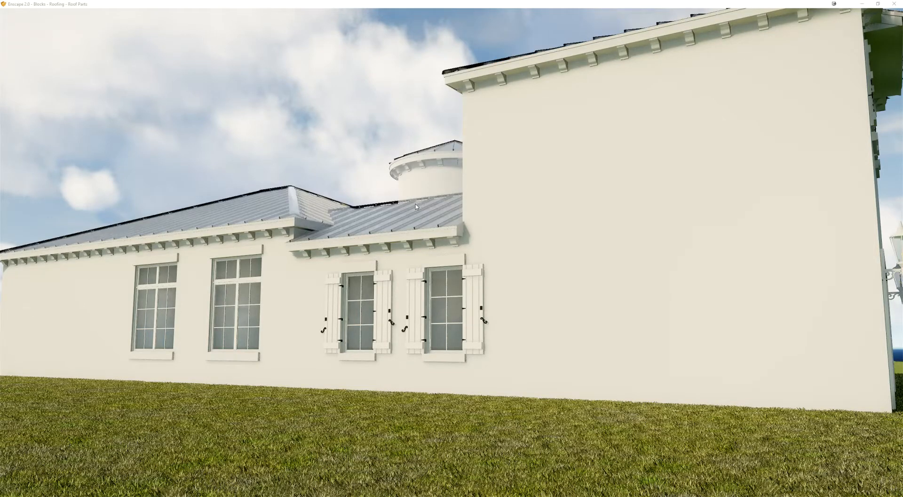
pyautogui.moveTo(416, 207); pyautogui.dragTo(455, 235, button='middle')
pyautogui.moveTo(455, 235); pyautogui.dragTo(663, 254, button='right')
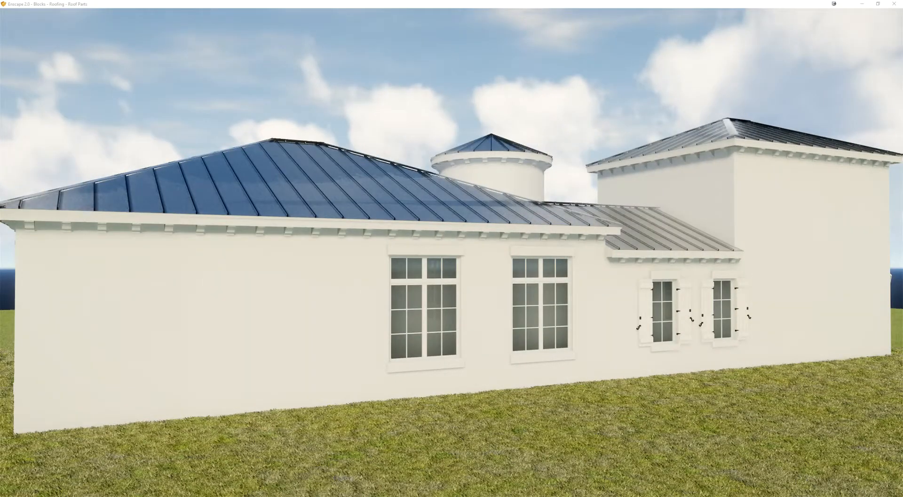
pyautogui.press('s')
pyautogui.press('a')
pyautogui.moveTo(451, 254); pyautogui.dragTo(564, 255)
pyautogui.press('w')
pyautogui.moveTo(452, 253); pyautogui.dragTo(508, 217, button='right')
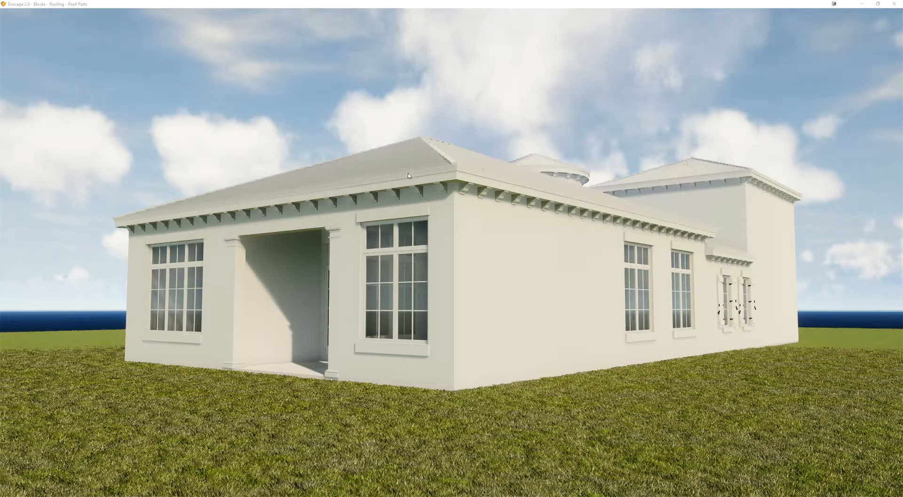
# Step: Examine the white flat-tile roof option in the render, including its ridges, eaves and both long sides
pyautogui.moveTo(500, 174); pyautogui.dragTo(472, 195, button='middle')
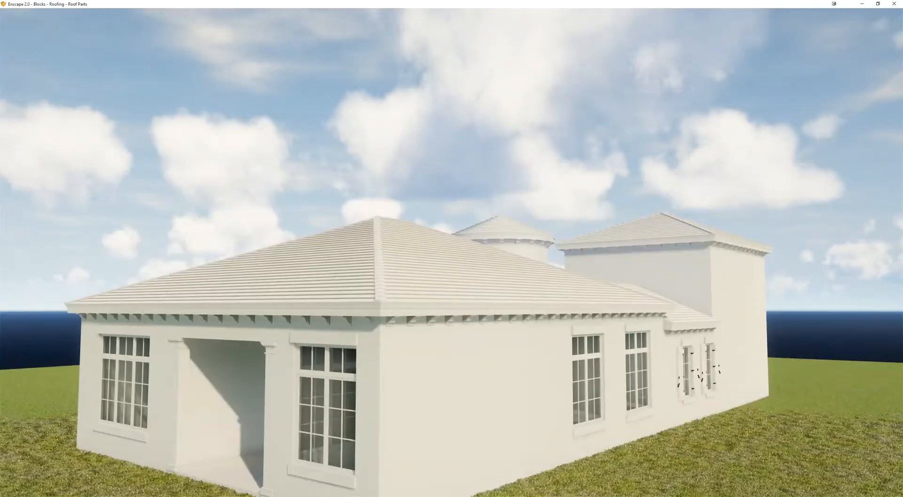
pyautogui.scroll(4, 594, 270)
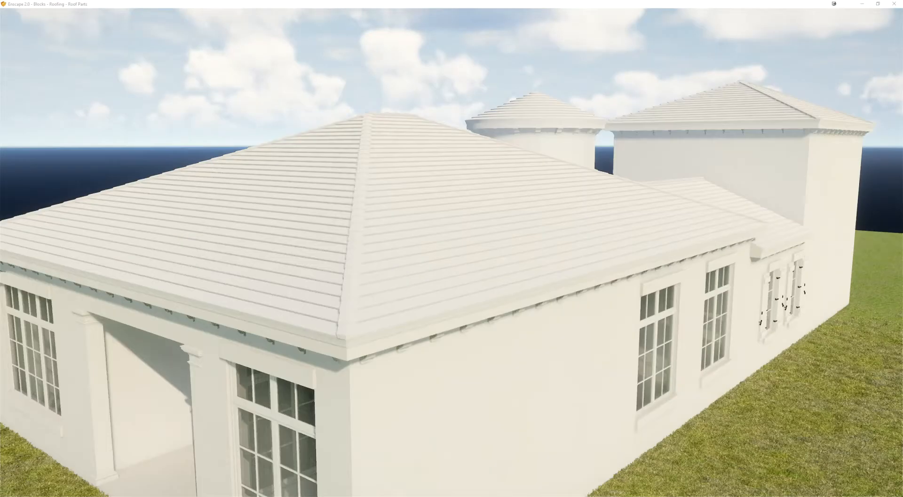
pyautogui.moveTo(593, 270); pyautogui.dragTo(606, 256, button='middle')
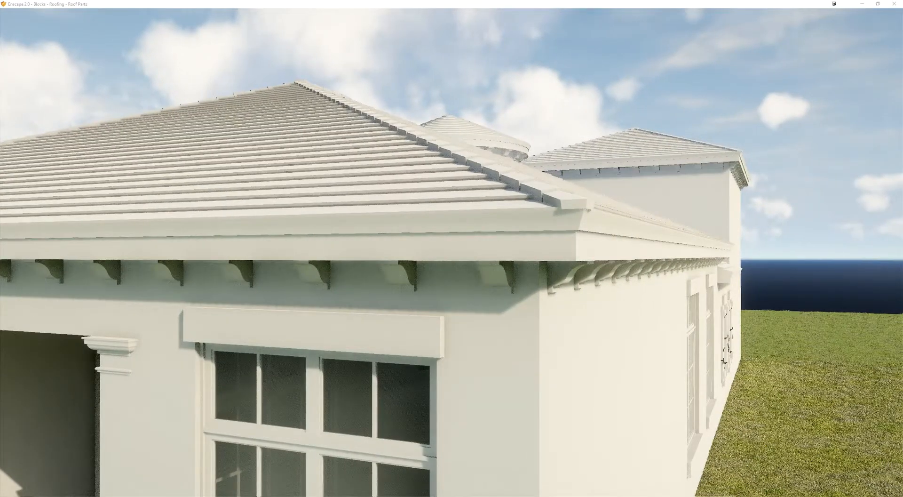
pyautogui.press('e')
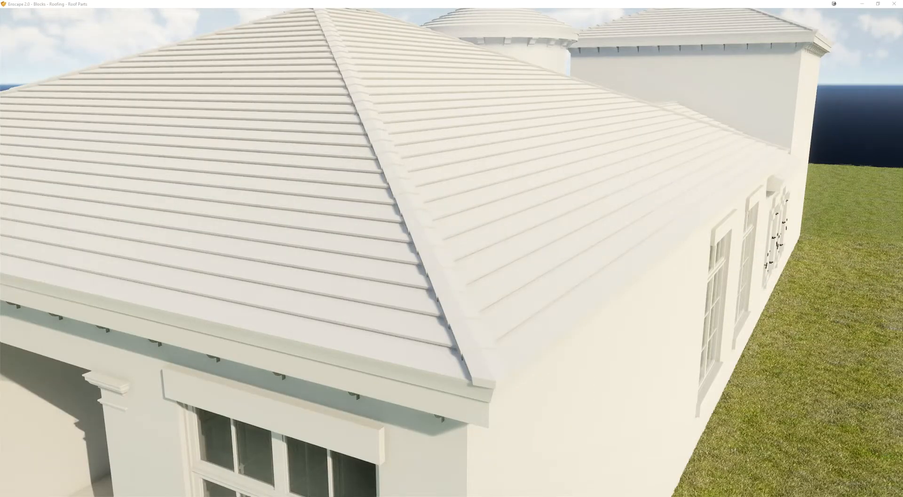
pyautogui.scroll(-5, 452, 252)
pyautogui.moveTo(452, 252); pyautogui.dragTo(696, 251, button='right')
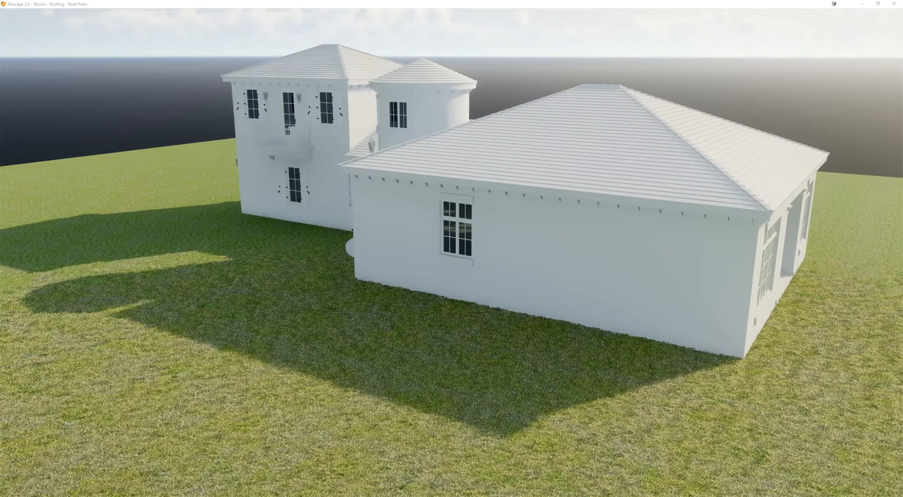
pyautogui.moveTo(451, 252); pyautogui.dragTo(565, 188, button='right')
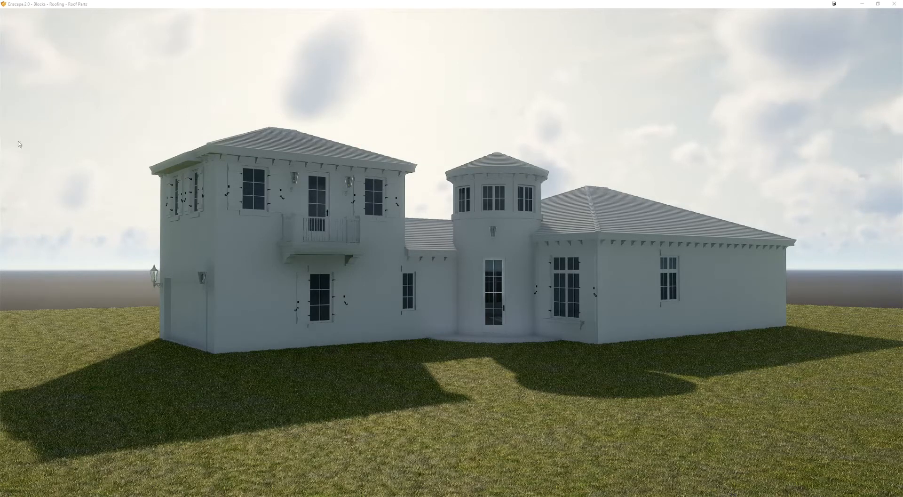
# Step: Shift the render's time of day to light the house front and view it from the garage corner
pyautogui.press('u')
pyautogui.press('u')
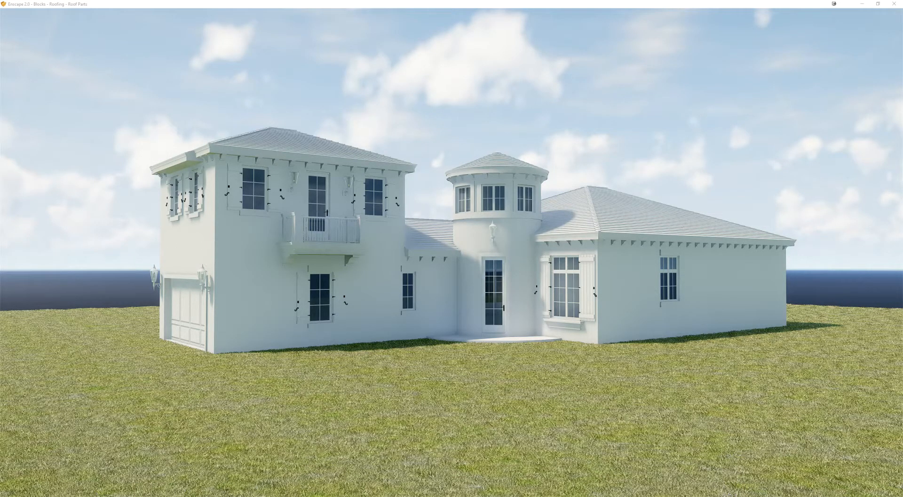
pyautogui.click(403, 122)
pyautogui.moveTo(357, 343); pyautogui.dragTo(208, 353, button='right')
pyautogui.moveTo(200, 432); pyautogui.dragTo(238, 394, button='middle')
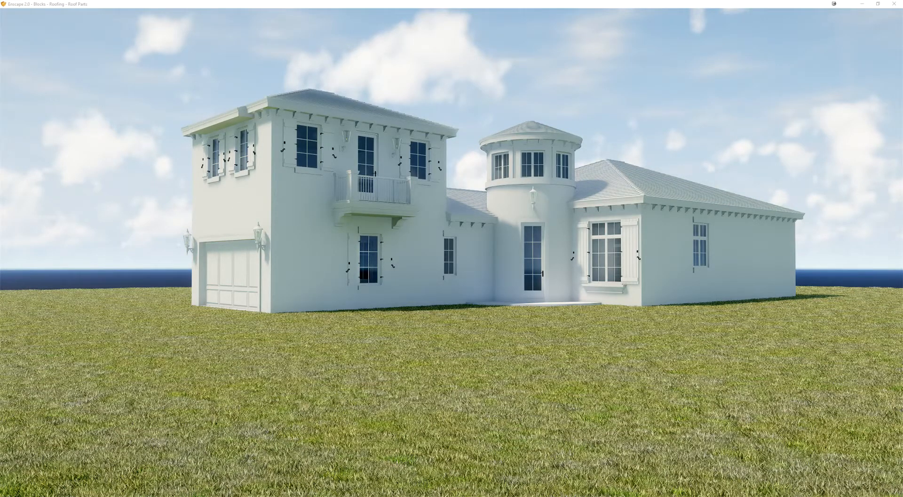
# Step: Arrange the SketchUp house model and the Enscape render side by side
pyautogui.moveTo(902, 28)
pyautogui.mouseDown()
pyautogui.moveTo(270, 89)
pyautogui.moveTo(301, 1)
pyautogui.mouseUp()
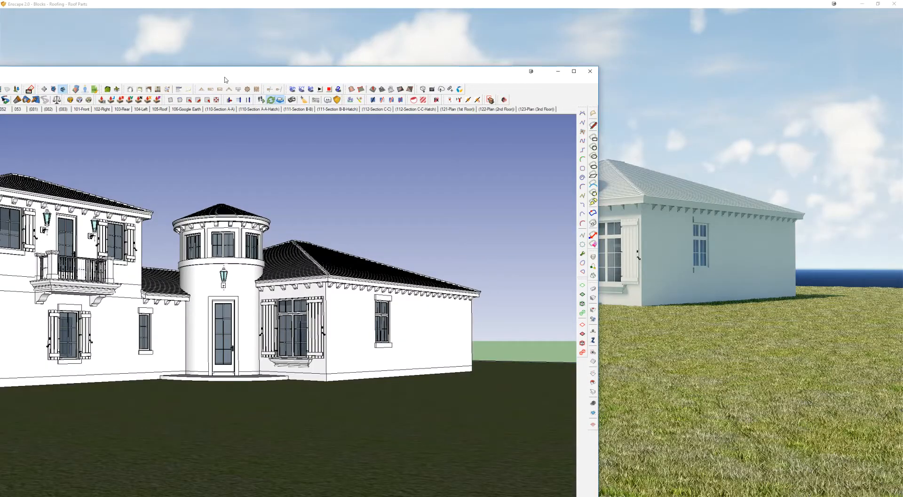
pyautogui.moveTo(227, 80); pyautogui.dragTo(0, 92)
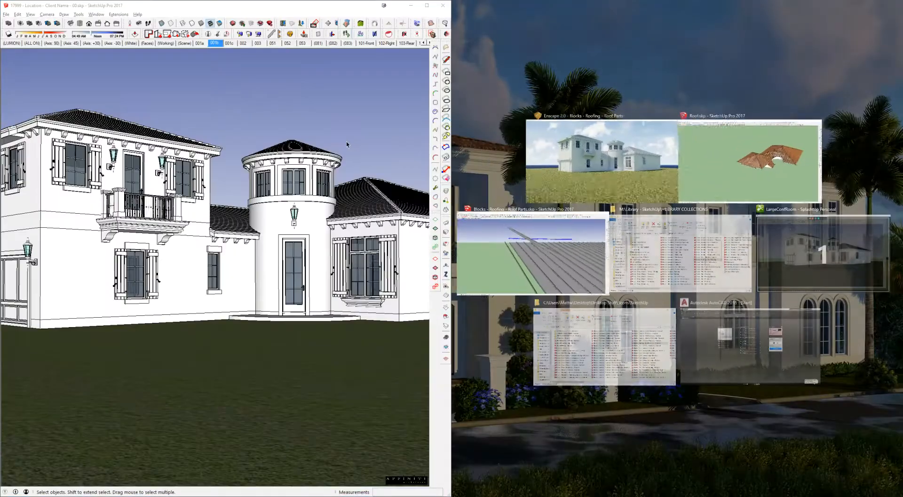
pyautogui.click(602, 160)
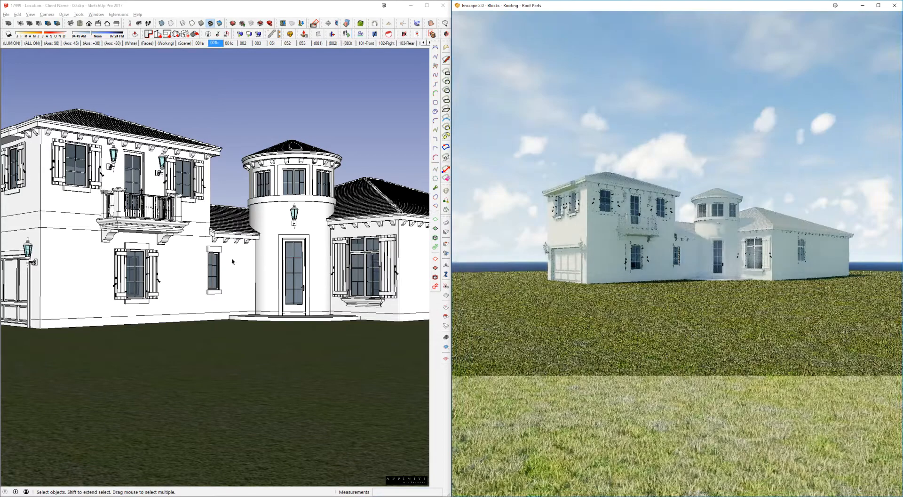
# Step: Examine the house entrance and lawn in SketchUp alongside the matching Enscape view
pyautogui.moveTo(248, 268)
pyautogui.mouseDown(button='middle')
pyautogui.moveTo(253, 285)
pyautogui.moveTo(279, 293)
pyautogui.mouseUp(button='middle')
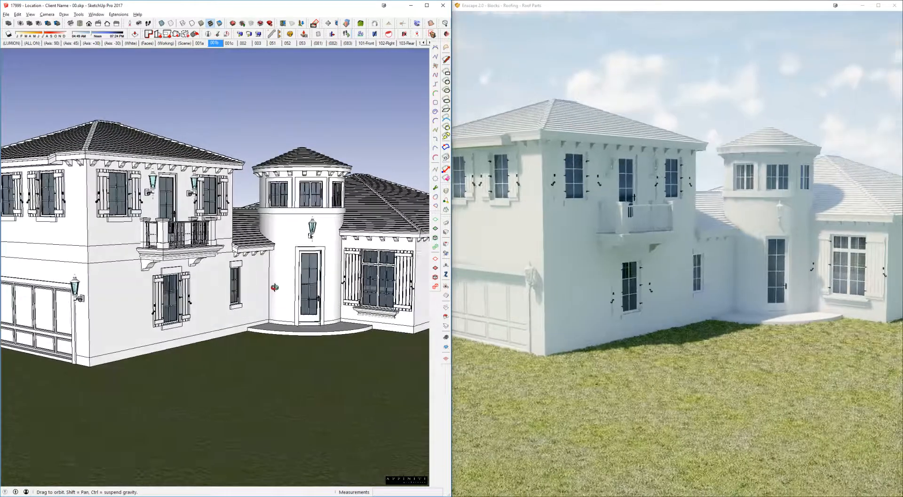
pyautogui.scroll(4, 304, 378)
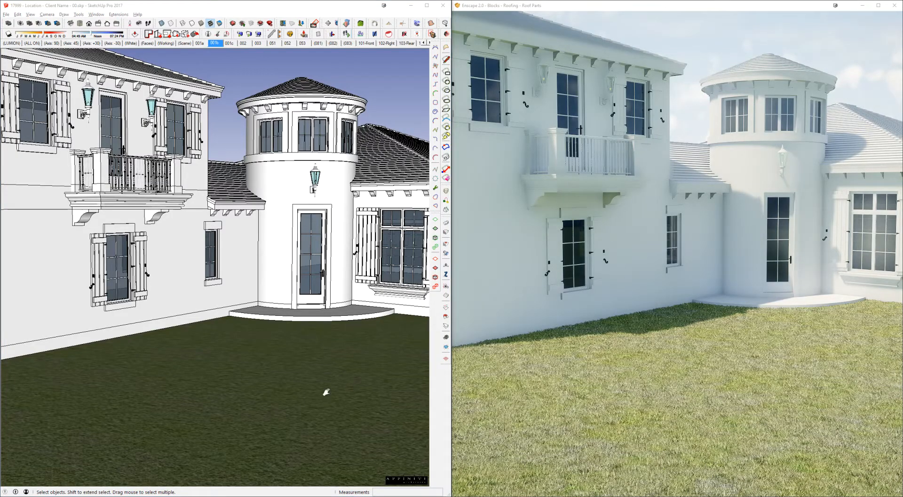
pyautogui.scroll(6, 324, 400)
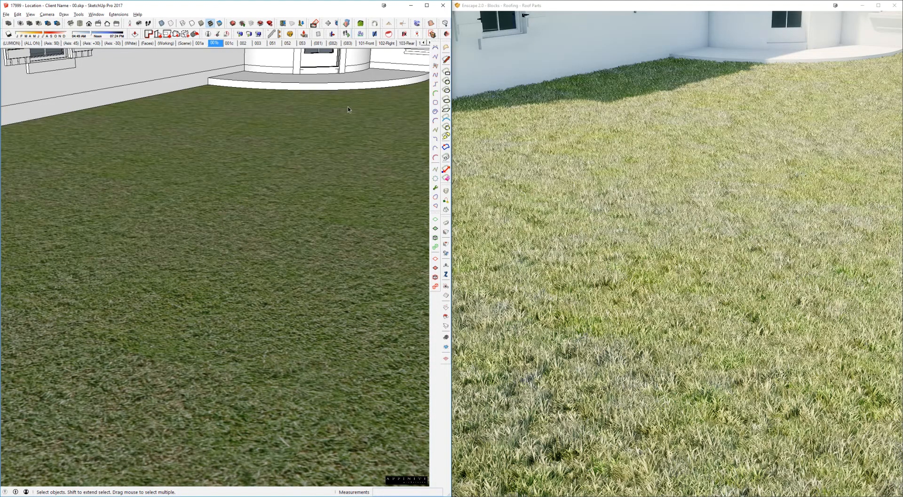
pyautogui.scroll(3, 195, 80)
pyautogui.moveTo(196, 81)
pyautogui.mouseDown(button='middle')
pyautogui.moveTo(302, 198)
pyautogui.moveTo(287, 169)
pyautogui.mouseUp(button='middle')
pyautogui.scroll(3, 286, 170)
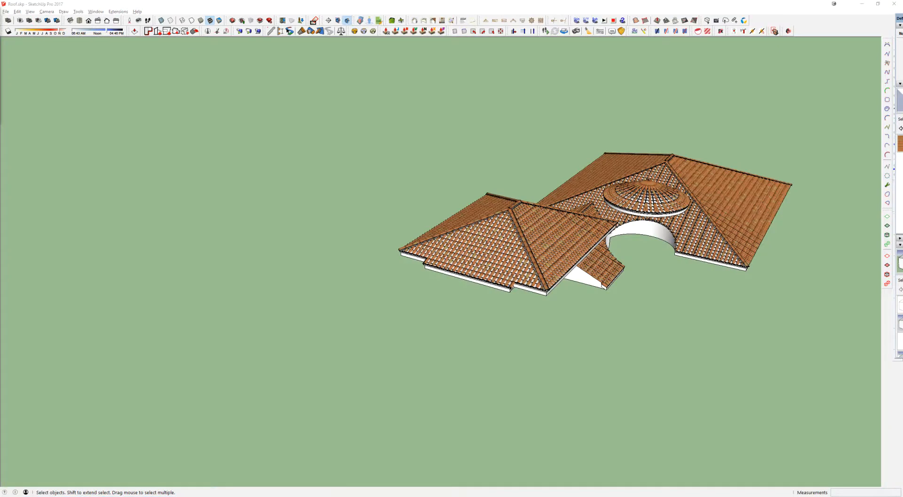
# Step: Switch to the Blocks - Roofing - Roof Parts model
pyautogui.hotkey('alt', 'Tab')
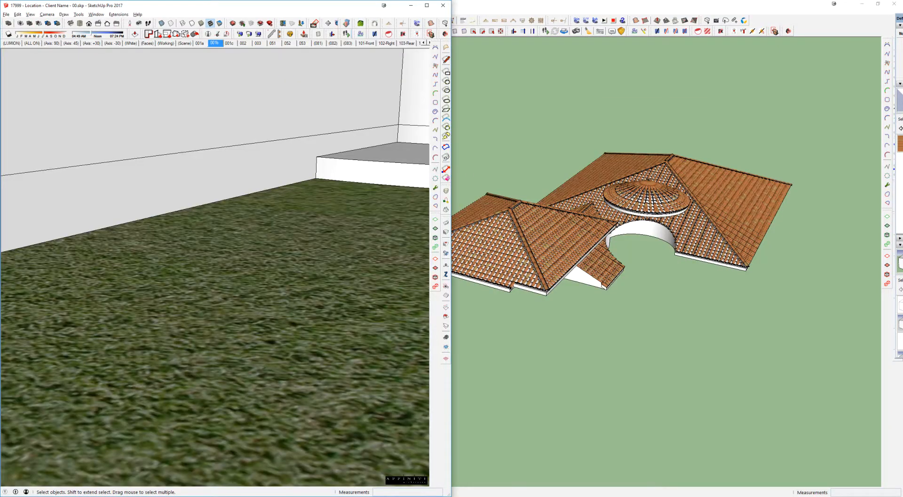
pyautogui.press('super+Left')
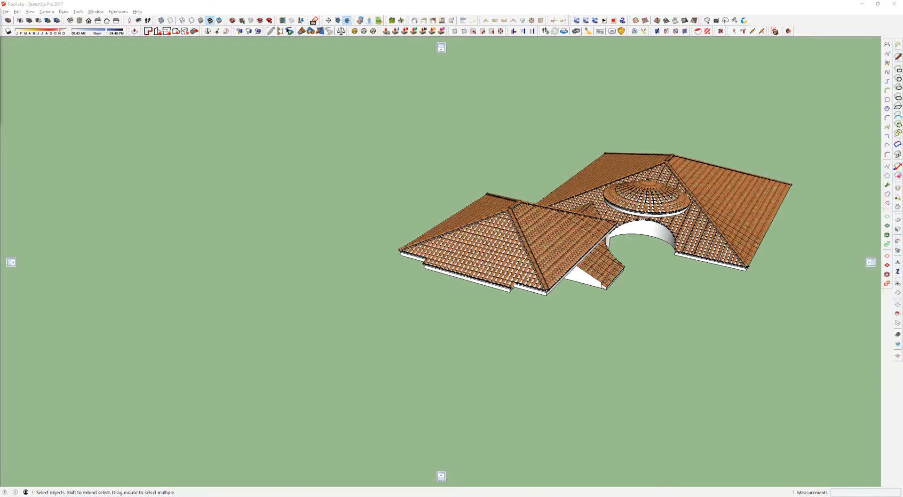
pyautogui.hotkey('alt', 'Tab')
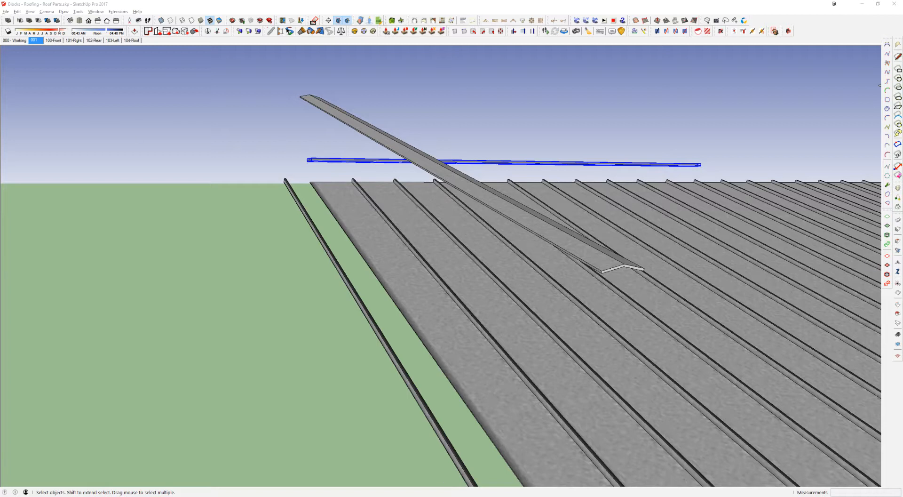
# Step: Switch to the 17999 - Location - Client Name house model and show the material browser in the tray
pyautogui.hotkey('alt', 'Tab')
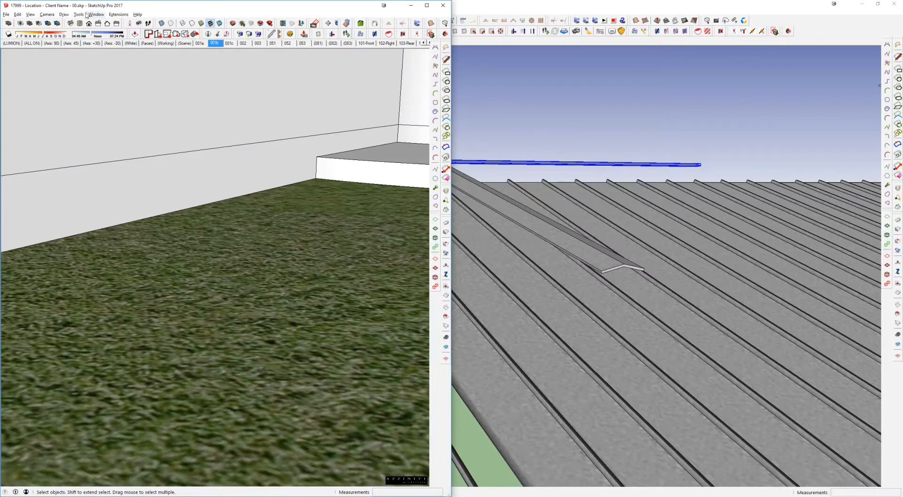
pyautogui.click(95, 15)
pyautogui.moveTo(76, 36)
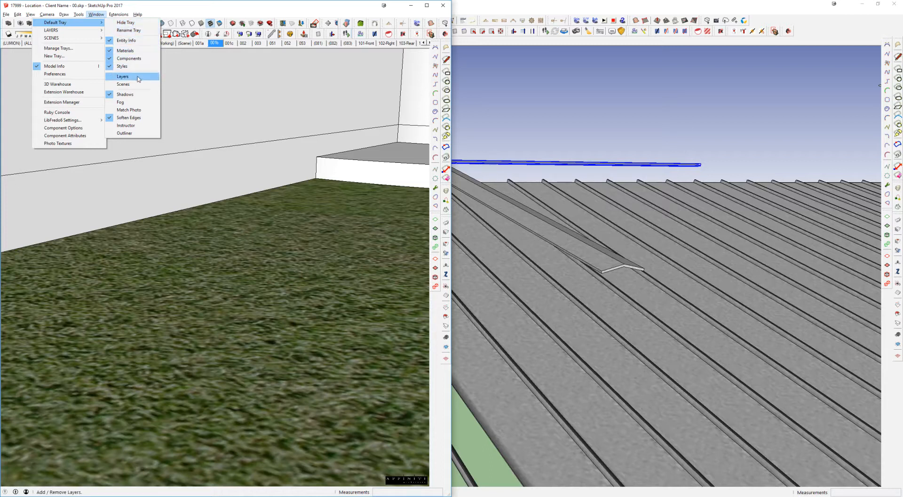
pyautogui.click(135, 52)
pyautogui.click(92, 15)
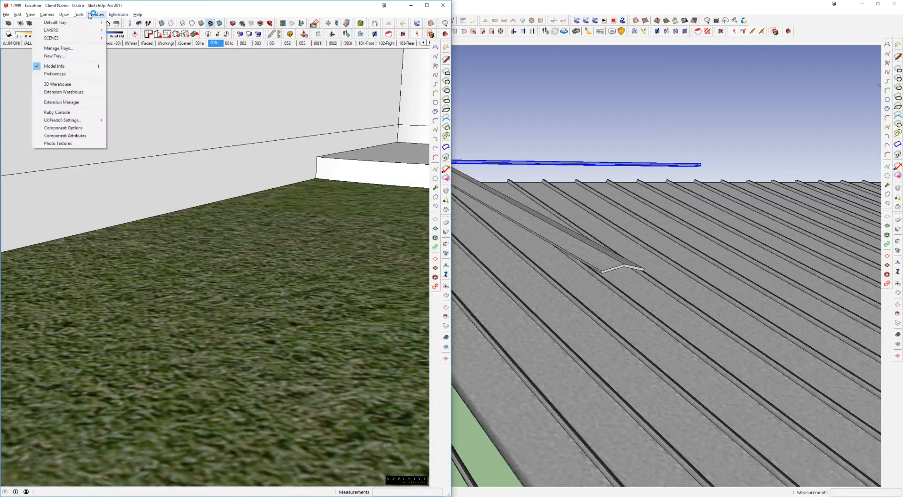
pyautogui.moveTo(94, 22)
pyautogui.click(125, 49)
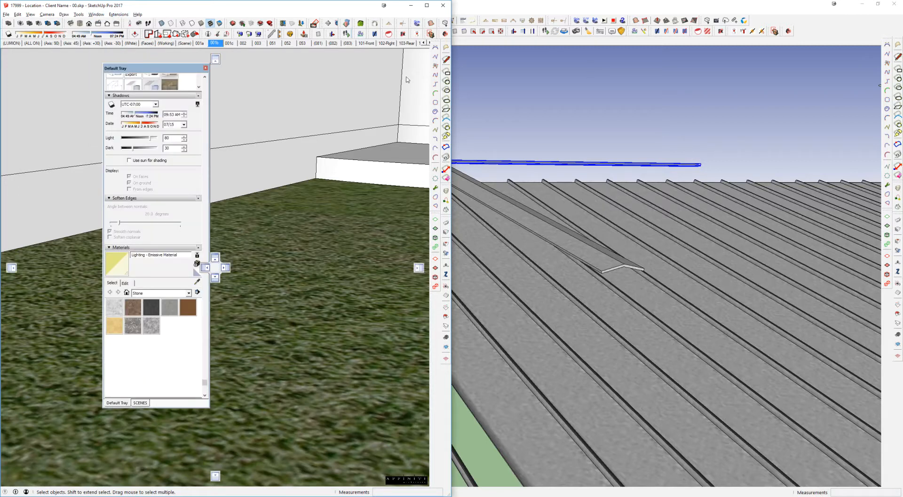
pyautogui.scroll(2, 138, 265)
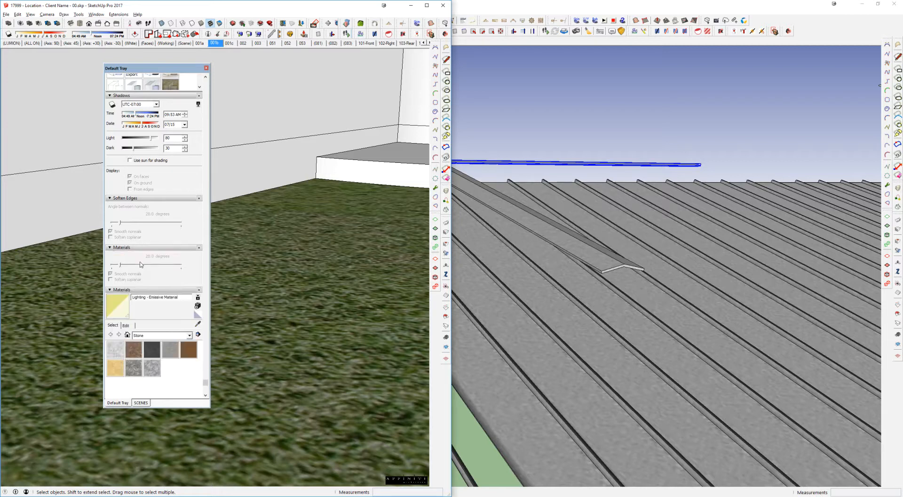
# Step: Sample the lawn's grass material in the house model and bring the Enscape render up beside it
pyautogui.press('b')
pyautogui.press('alt')
pyautogui.keyDown('alt'); pyautogui.click(344, 232); pyautogui.keyUp('alt')
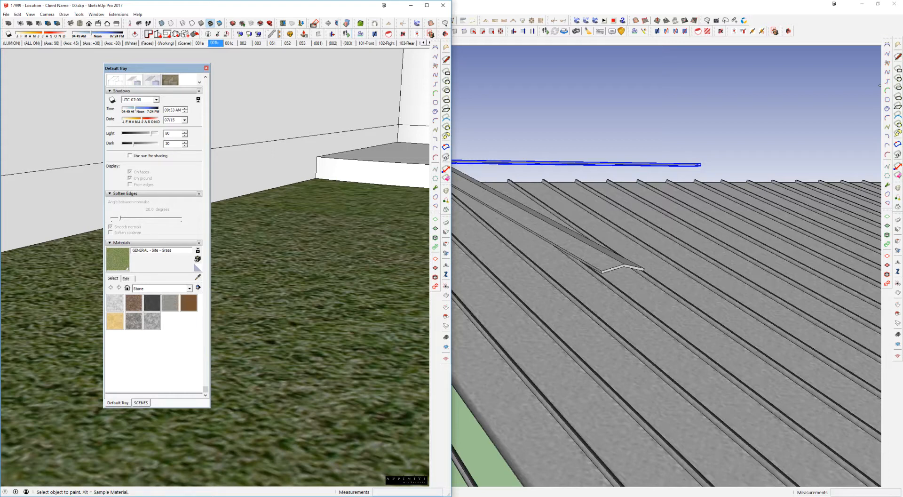
pyautogui.hotkey('alt', 'Tab')
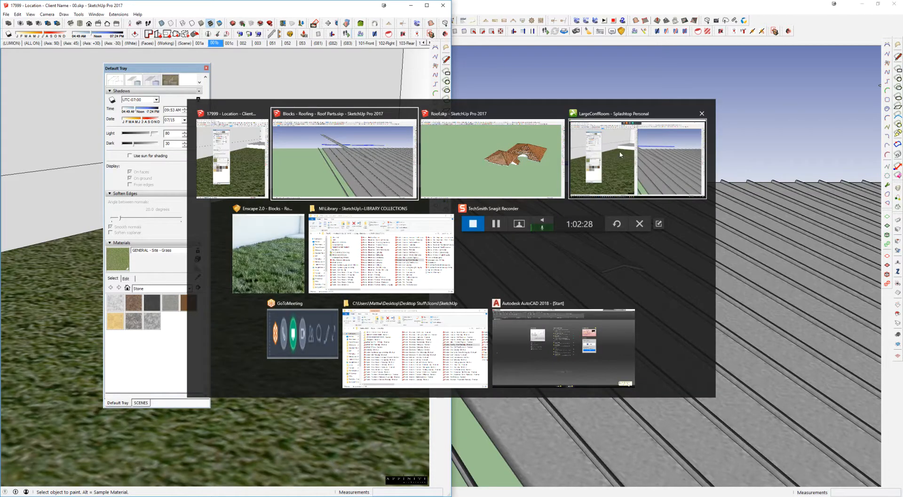
pyautogui.click(261, 285)
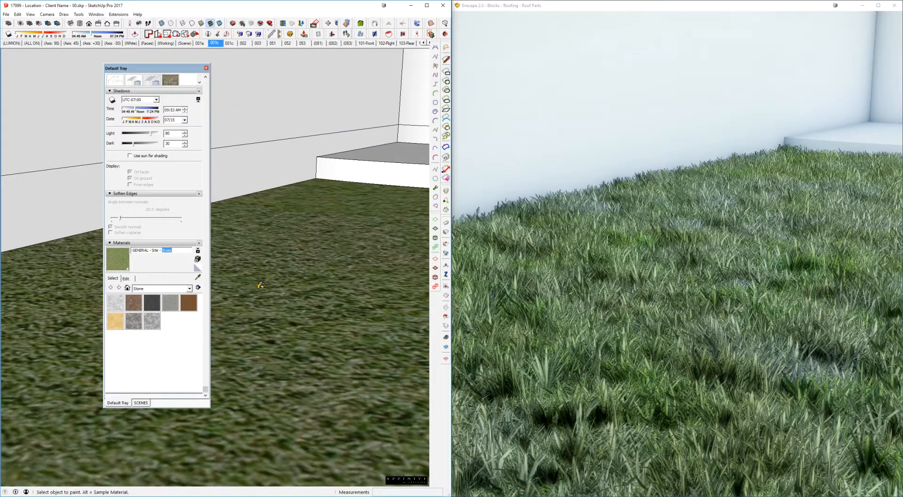
# Step: Try removing the word Grass from the lawn material's name, then restore it as GENERAL - Site - Grass
pyautogui.press('BackSpace')
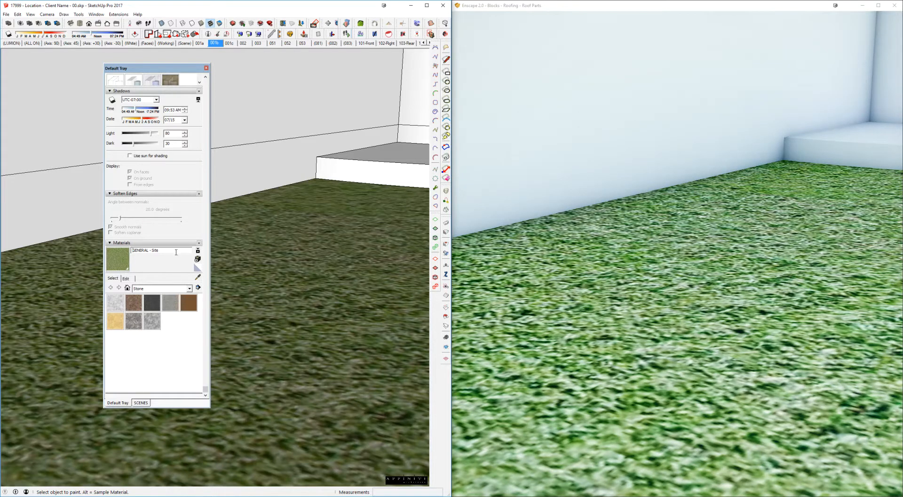
pyautogui.write('Grass')
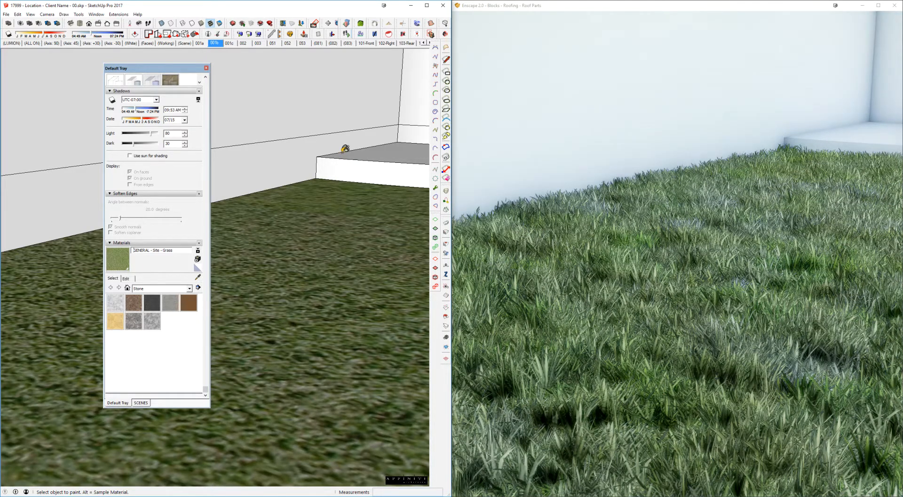
# Step: Sample the standing seam metal material of the low roof beside the tower and read its full name
pyautogui.moveTo(345, 149); pyautogui.dragTo(331, 157, button='middle')
pyautogui.scroll(-7, 330, 152)
pyautogui.keyDown('shift'); pyautogui.moveTo(329, 106); pyautogui.dragTo(284, 322, button='middle'); pyautogui.keyUp('shift')
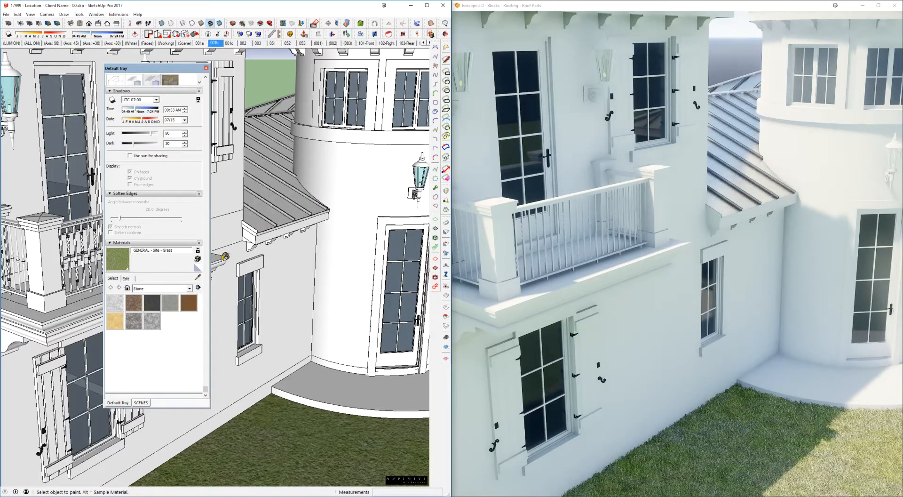
pyautogui.press('alt')
pyautogui.keyDown('alt'); pyautogui.click(286, 204); pyautogui.keyUp('alt')
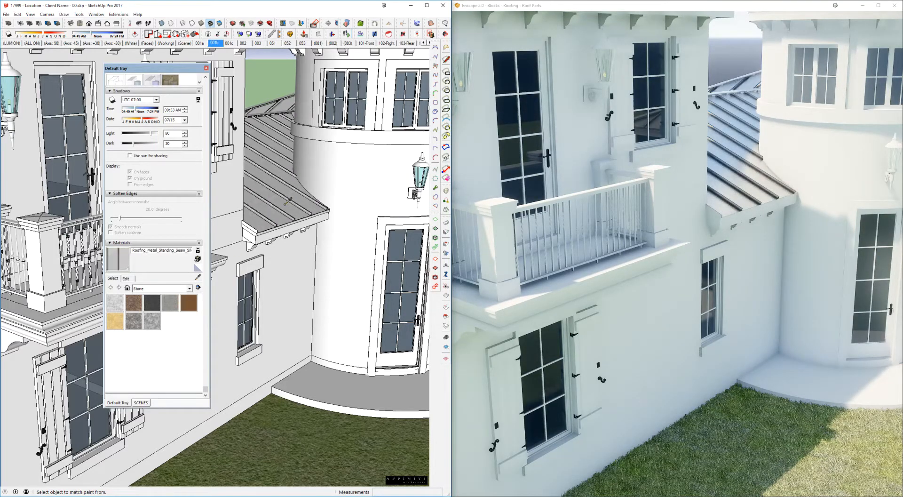
pyautogui.doubleClick(149, 250)
pyautogui.doubleClick(148, 250)
# Step: Examine the standing seam roof up close in the model and the Enscape render
pyautogui.scroll(10, 280, 188)
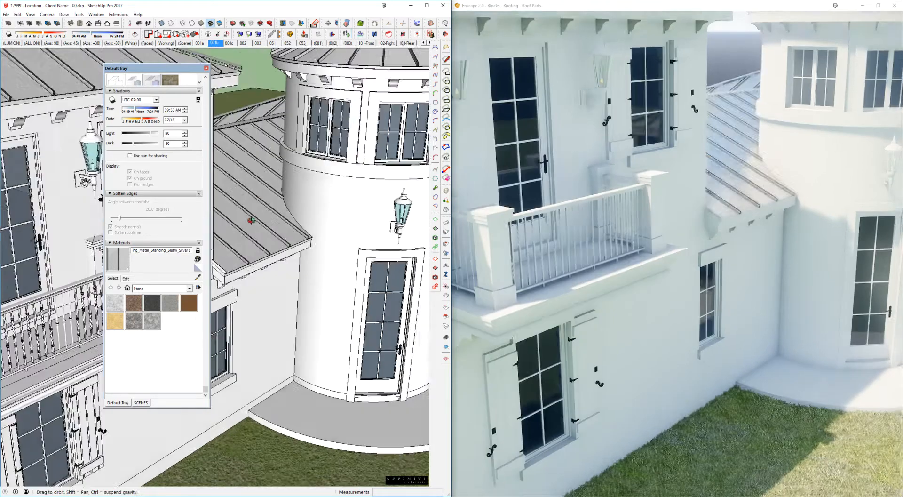
pyautogui.scroll(-5, 312, 234)
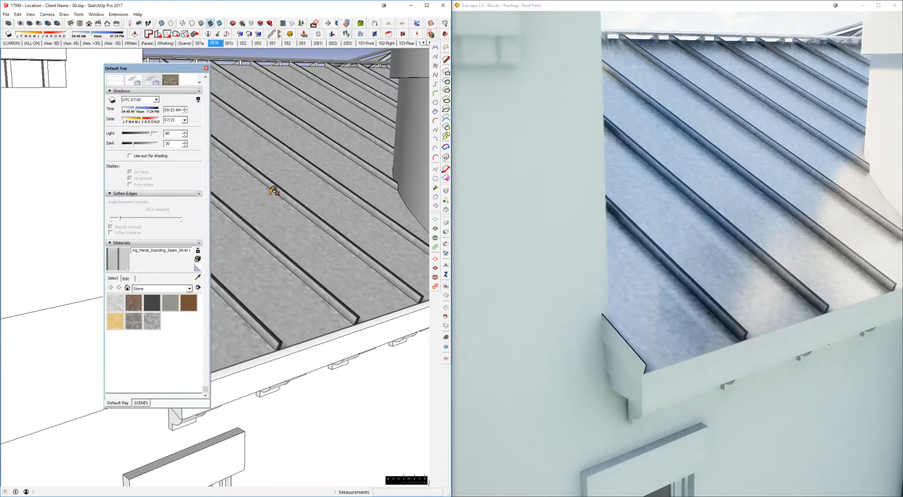
pyautogui.scroll(-8, 278, 193)
pyautogui.scroll(-3, 293, 202)
pyautogui.moveTo(297, 209); pyautogui.dragTo(331, 282, button='middle')
pyautogui.scroll(6, 334, 314)
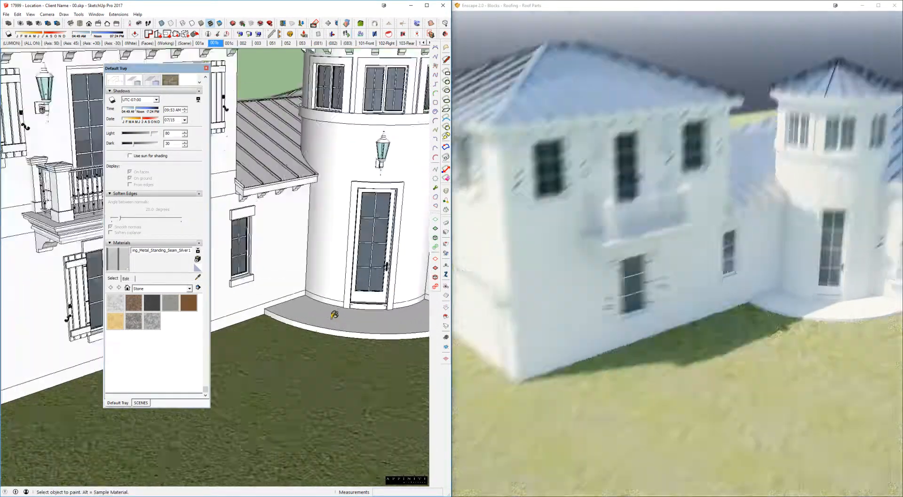
# Step: Choose the Water_Pool material from the =Basic Material Set collection
pyautogui.scroll(2, 147, 290)
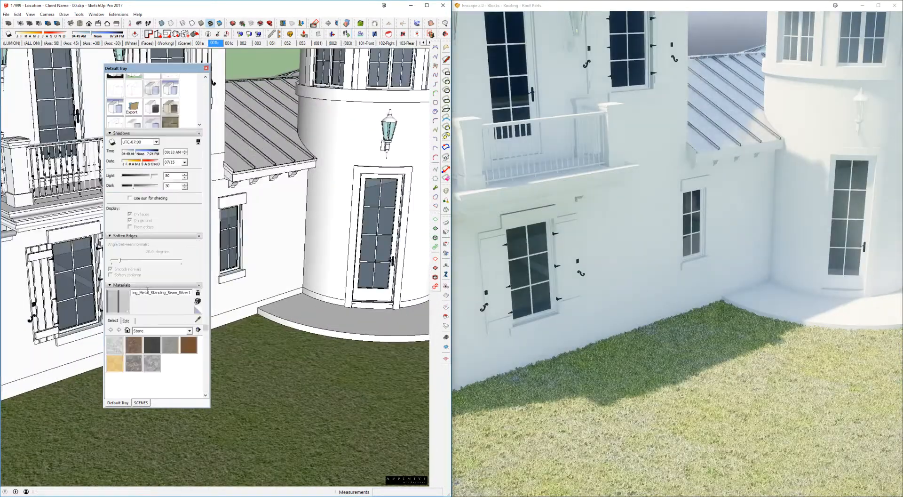
pyautogui.click(143, 332)
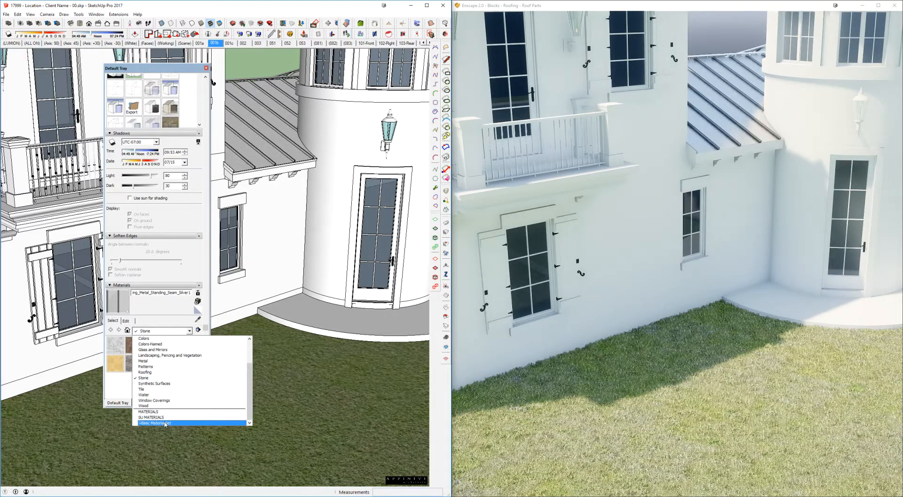
pyautogui.click(146, 422)
pyautogui.scroll(-5, 146, 376)
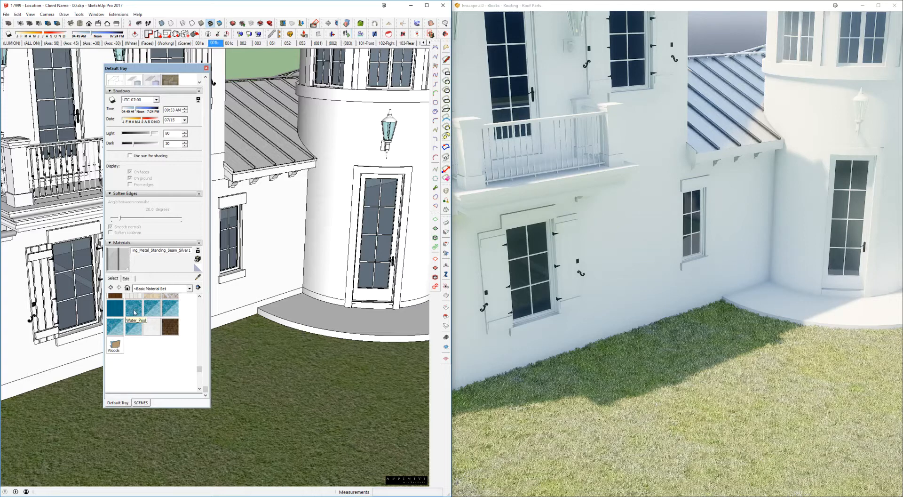
pyautogui.click(133, 312)
# Step: Paint the top surface of the curved porch at the tower door with Water_Pool
pyautogui.press('space')
pyautogui.scroll(4, 335, 341)
pyautogui.doubleClick(333, 341)
pyautogui.tripleClick(333, 342)
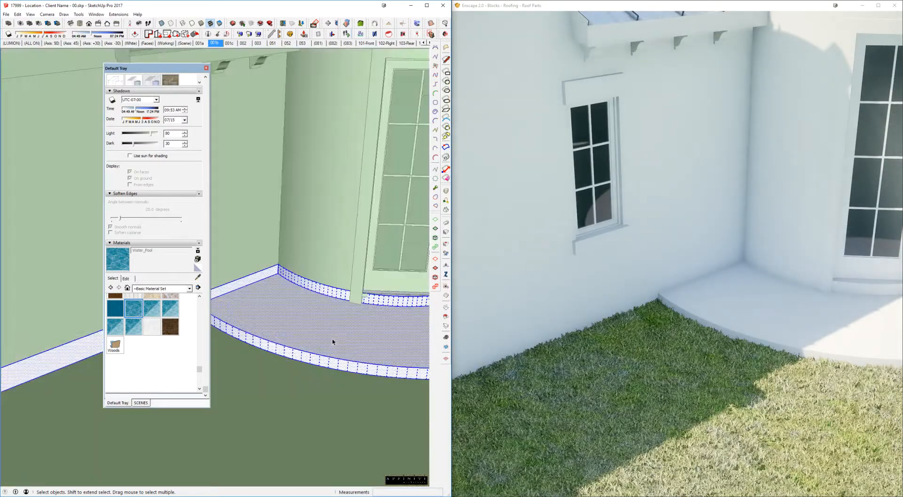
pyautogui.click(302, 310)
pyautogui.press('b')
pyautogui.click(281, 302)
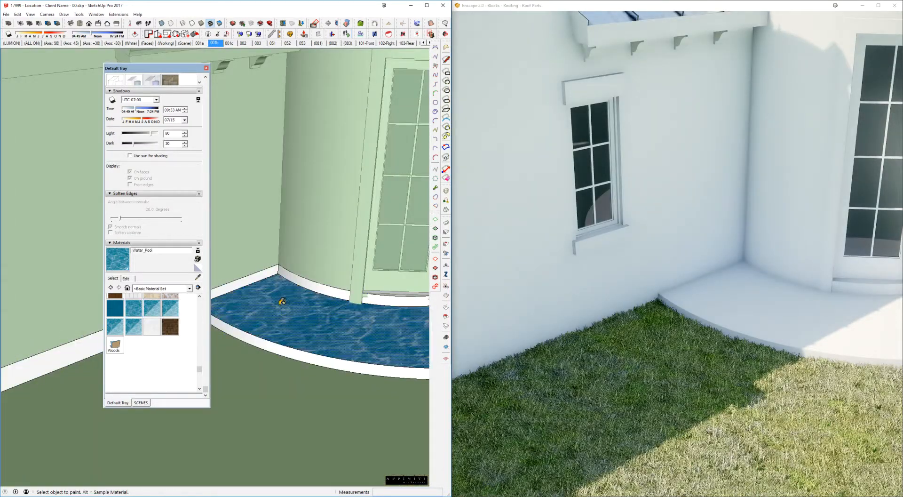
pyautogui.press('space')
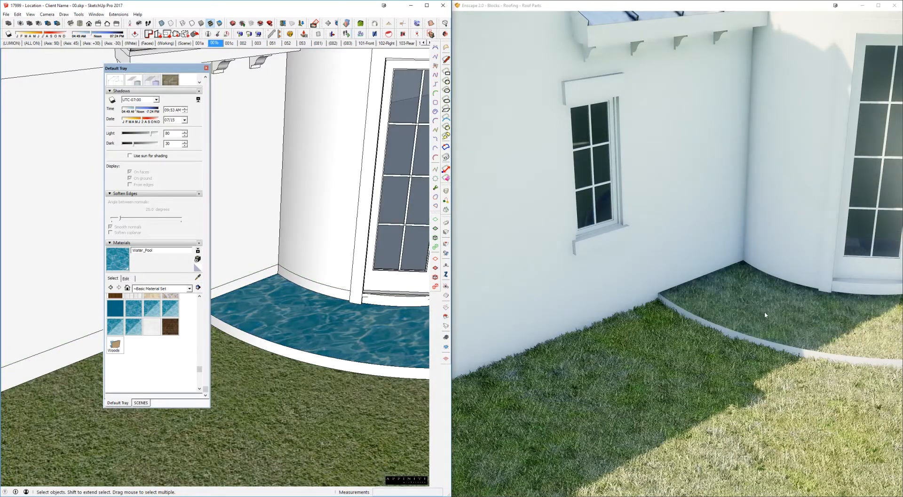
# Step: Paint the round tower's wall with the Water_Pool material
pyautogui.scroll(-5, 329, 256)
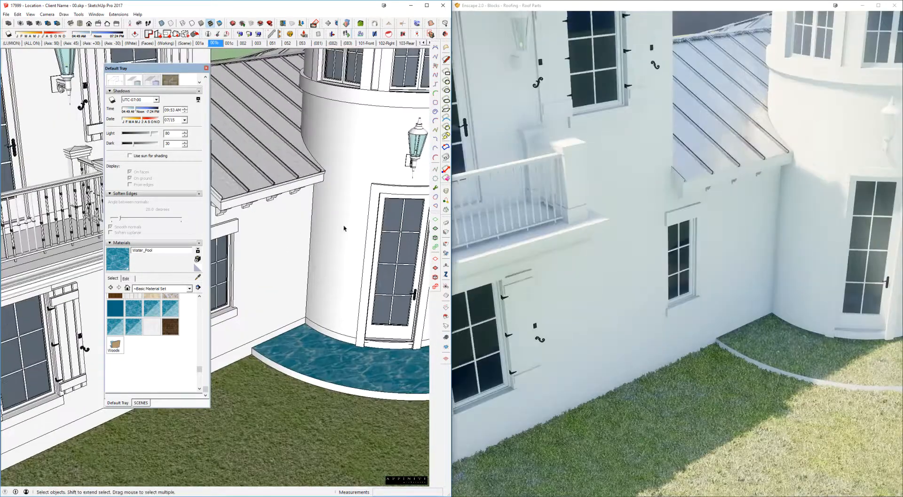
pyautogui.doubleClick(351, 174)
pyautogui.doubleClick(351, 174)
pyautogui.tripleClick(351, 174)
pyautogui.click(346, 196)
pyautogui.press('b')
pyautogui.click(346, 171)
pyautogui.press('space')
pyautogui.press('Escape')
pyautogui.press('Escape')
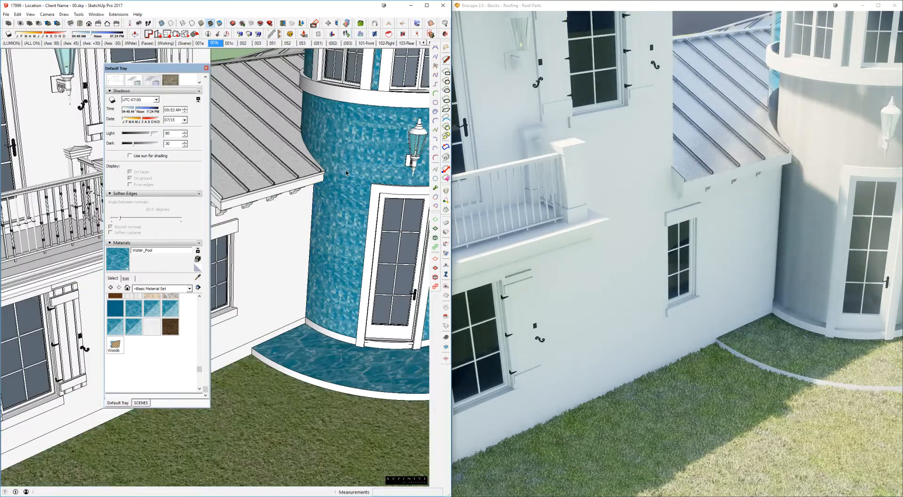
# Step: Examine how the Water_Pool material renders on the tower wall from several angles in Enscape
pyautogui.scroll(-4, 345, 173)
pyautogui.moveTo(345, 173); pyautogui.dragTo(300, 94, button='middle')
pyautogui.scroll(6, 282, 136)
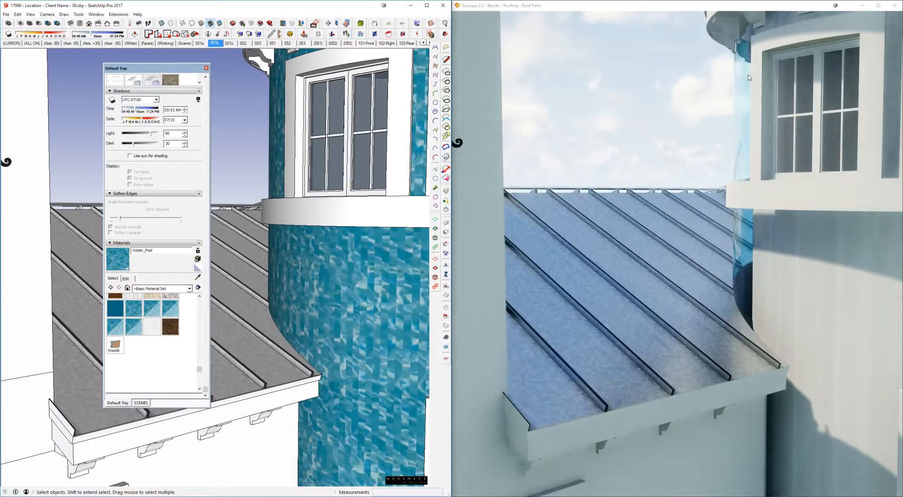
pyautogui.click(749, 77)
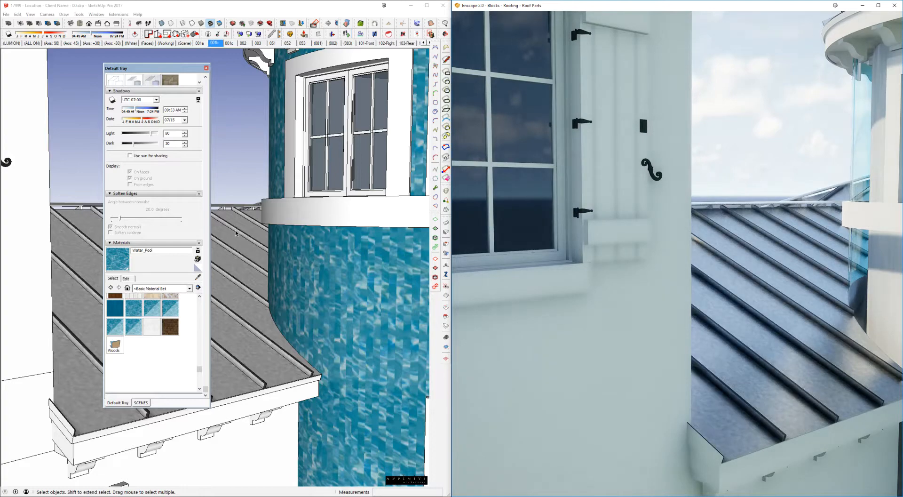
pyautogui.moveTo(310, 235); pyautogui.dragTo(289, 245, button='middle')
pyautogui.scroll(-6, 289, 245)
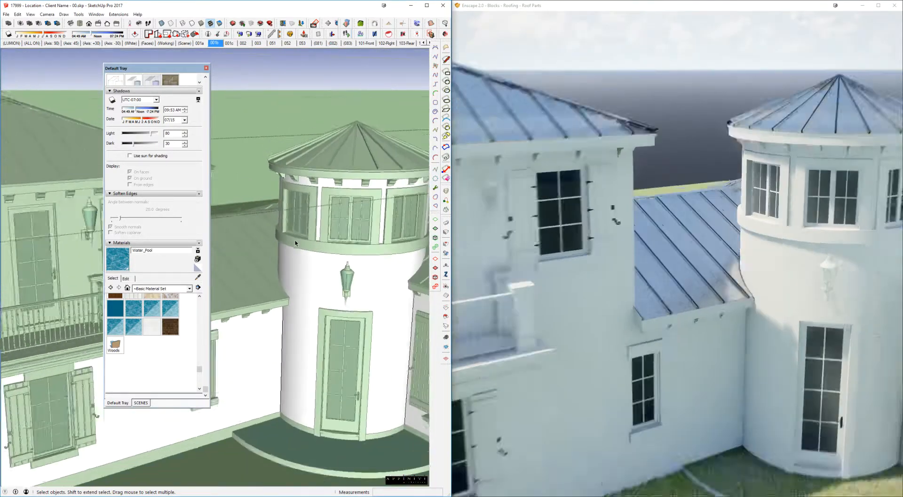
pyautogui.scroll(-4, 295, 240)
pyautogui.moveTo(295, 241); pyautogui.dragTo(309, 260, button='middle')
pyautogui.scroll(3, 309, 259)
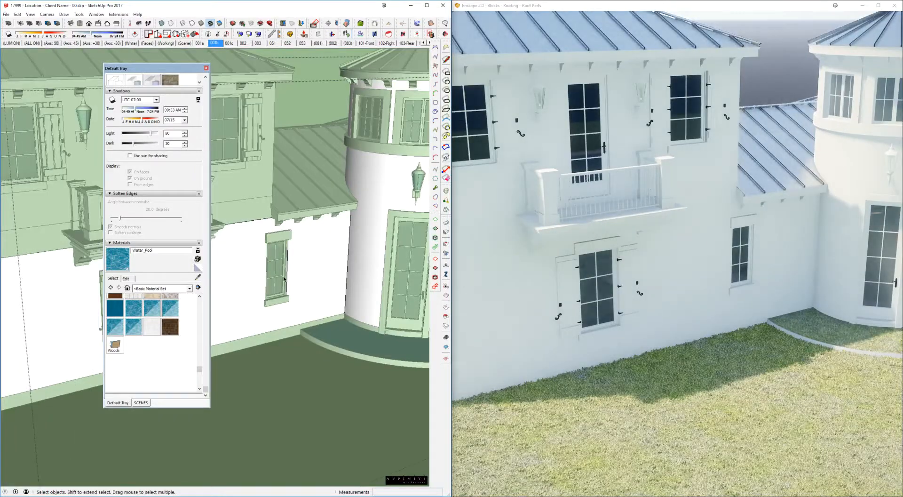
# Step: Sample the lawn's GENERAL - Site - Grass material and set its blue color value to 255
pyautogui.moveTo(264, 386); pyautogui.dragTo(273, 396, button='middle')
pyautogui.keyDown('shift'); pyautogui.moveTo(274, 396); pyautogui.dragTo(340, 315, button='middle'); pyautogui.keyUp('shift')
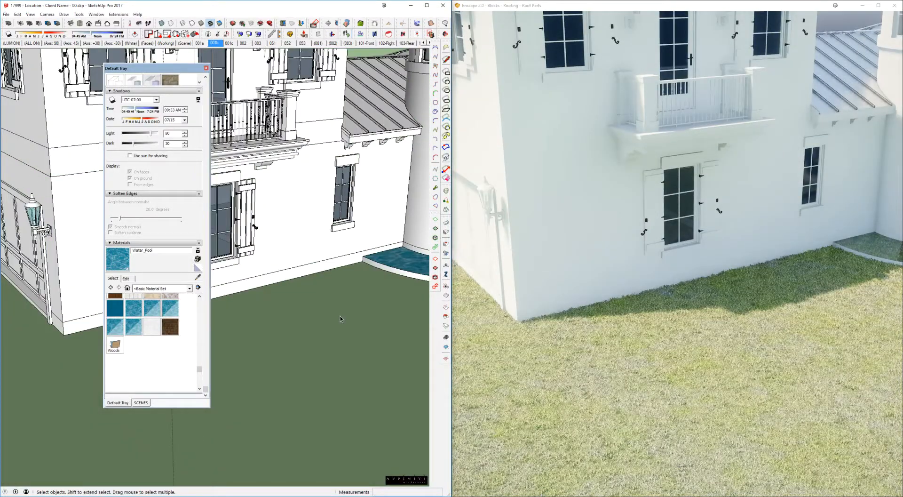
pyautogui.scroll(8, 318, 309)
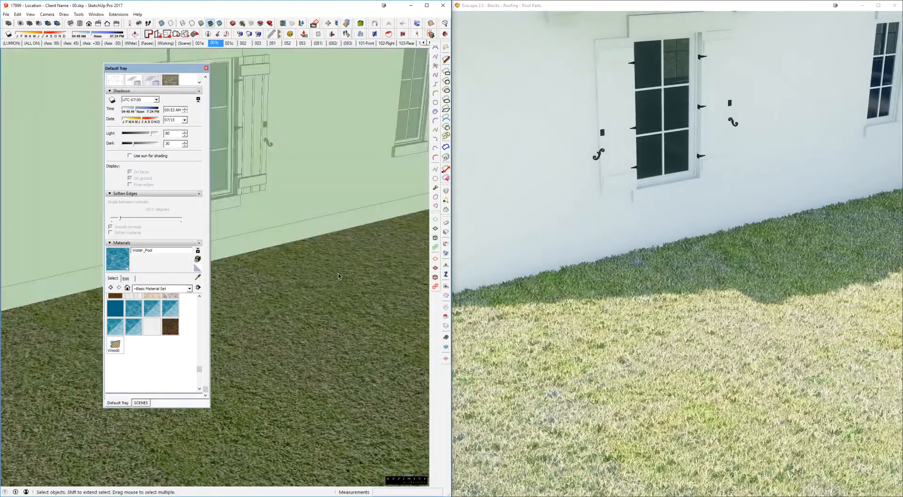
pyautogui.press('b')
pyautogui.keyDown('alt'); pyautogui.click(327, 269); pyautogui.keyUp('alt')
pyautogui.click(125, 278)
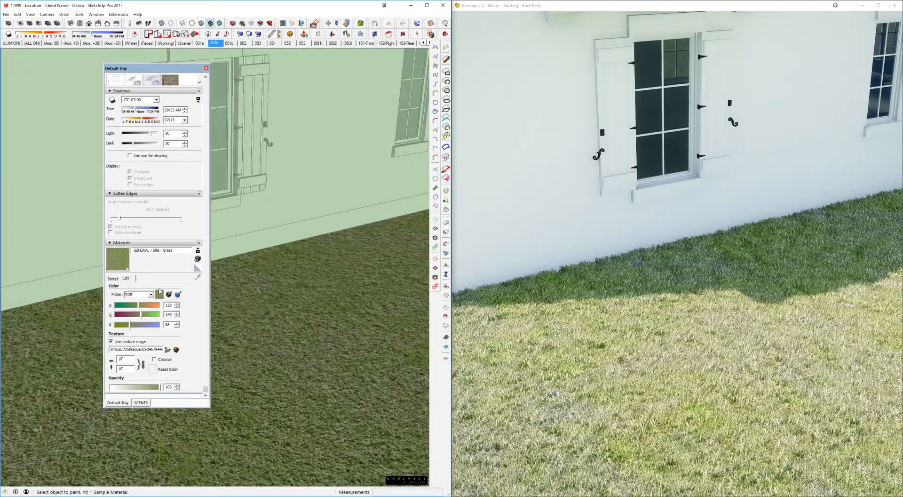
pyautogui.moveTo(141, 325); pyautogui.dragTo(186, 333)
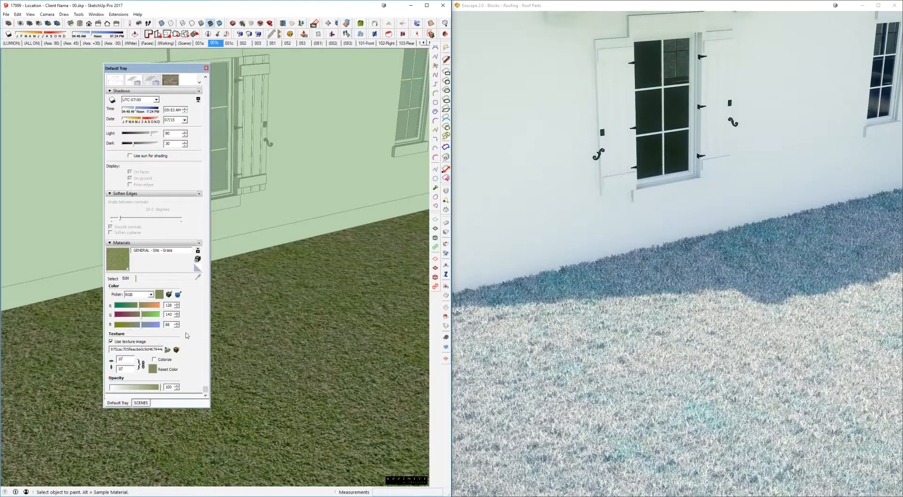
pyautogui.moveTo(357, 304)
pyautogui.mouseDown(button='middle')
pyautogui.moveTo(332, 298)
pyautogui.moveTo(316, 278)
pyautogui.mouseUp(button='middle')
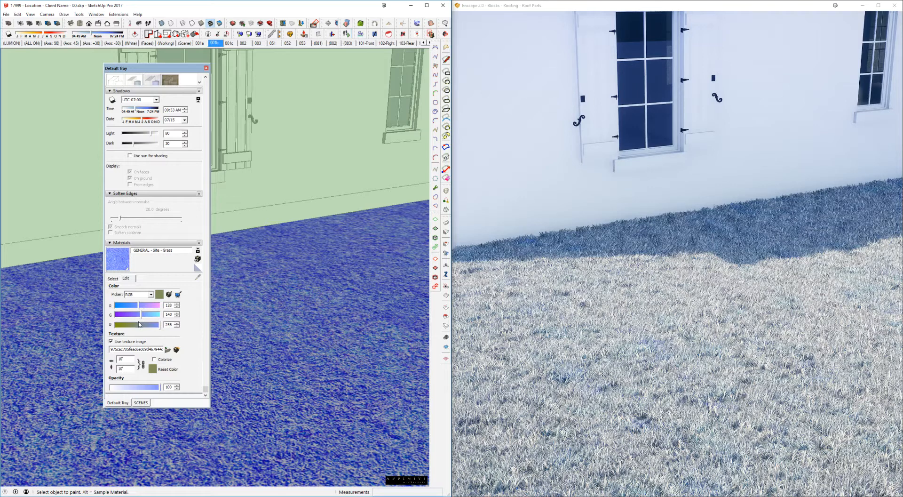
# Step: Set the grass material's blue color value back to 88 and return to material selection
pyautogui.moveTo(173, 325); pyautogui.dragTo(148, 326)
pyautogui.write('88')
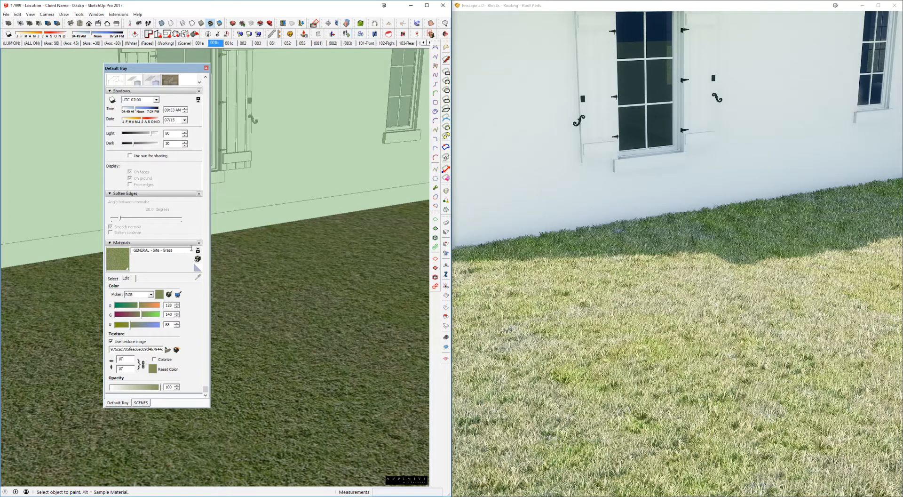
pyautogui.click(118, 279)
# Step: Choose Color A04 from the Colors material collection
pyautogui.click(154, 290)
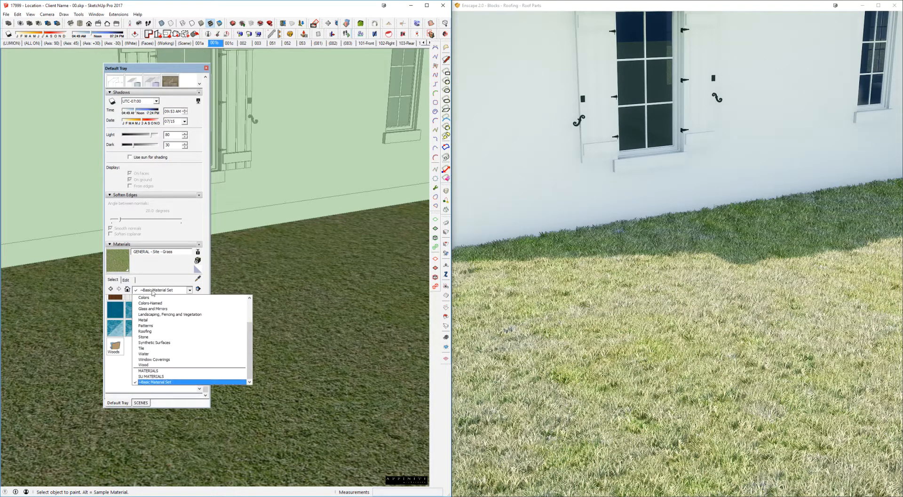
pyautogui.click(160, 299)
pyautogui.click(170, 304)
# Step: Paint the round tower's wall with Color A04
pyautogui.moveTo(353, 146)
pyautogui.mouseDown(button='middle')
pyautogui.moveTo(356, 243)
pyautogui.moveTo(320, 240)
pyautogui.moveTo(277, 263)
pyautogui.mouseUp(button='middle')
pyautogui.scroll(-3, 349, 230)
pyautogui.press('space')
pyautogui.scroll(3, 272, 306)
pyautogui.click(332, 164)
pyautogui.tripleClick(332, 165)
pyautogui.click(323, 229)
pyautogui.press('b')
pyautogui.click(318, 252)
pyautogui.press('space')
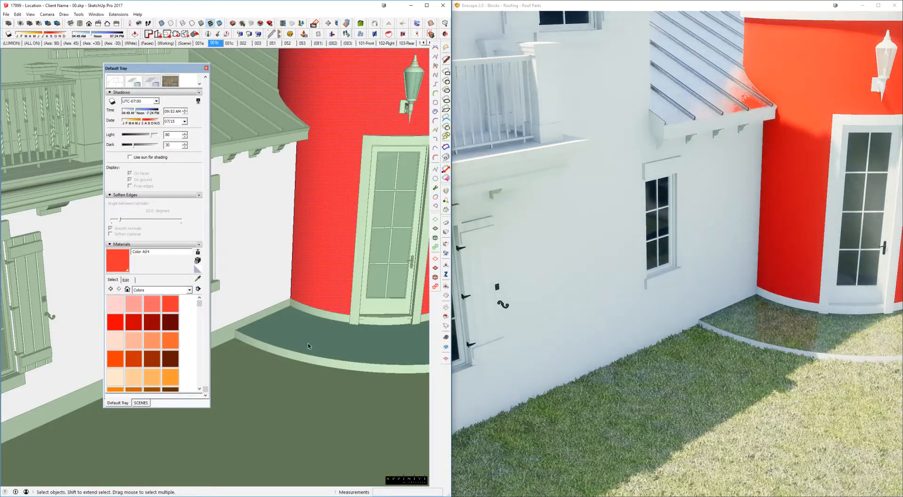
# Step: Paint the curved porch slab's water surface at the tower door with Color A04 and leave the group
pyautogui.tripleClick(307, 342)
pyautogui.click(304, 329)
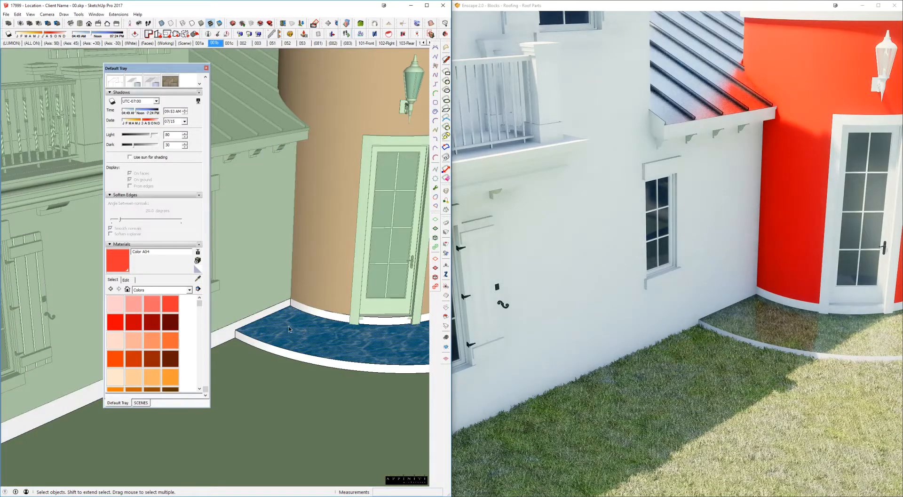
pyautogui.press('b')
pyautogui.click(290, 329)
pyautogui.press('space')
pyautogui.press('Escape')
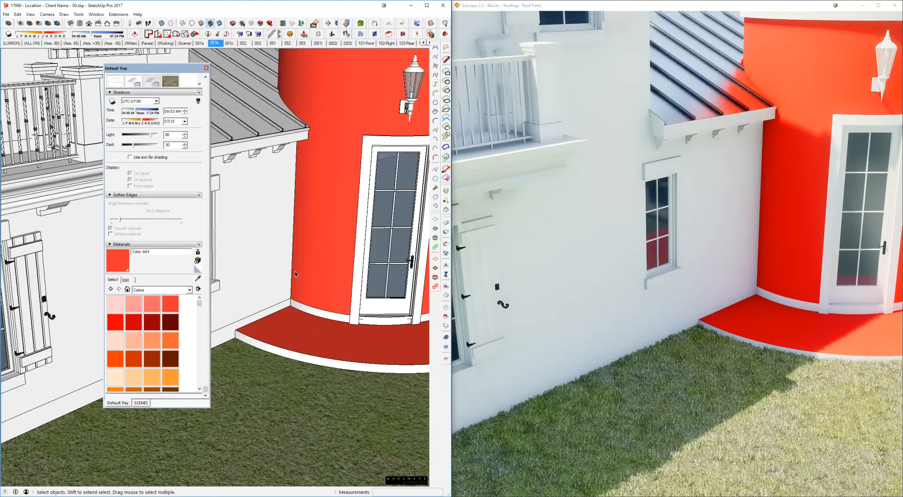
# Step: Rename the in-model red material as Color A04 METAL
pyautogui.moveTo(295, 271)
pyautogui.mouseDown(button='middle')
pyautogui.moveTo(314, 230)
pyautogui.moveTo(308, 237)
pyautogui.mouseUp(button='middle')
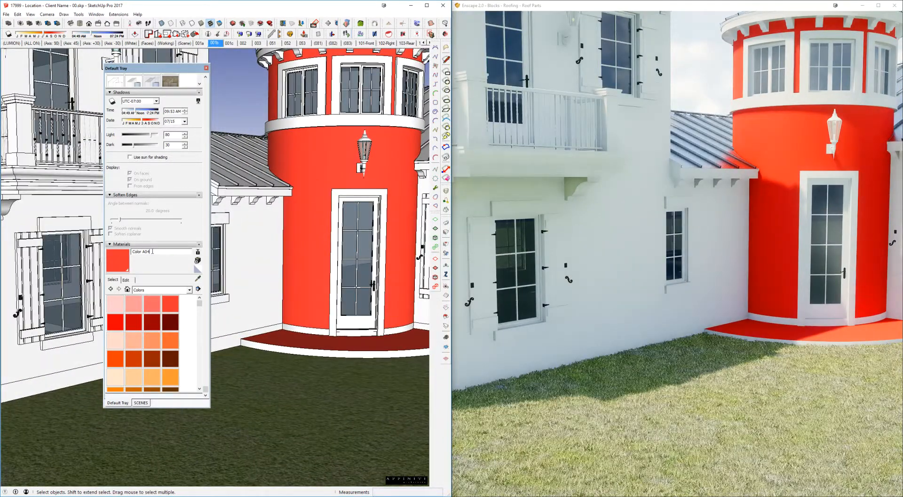
pyautogui.click(127, 289)
pyautogui.click(158, 251)
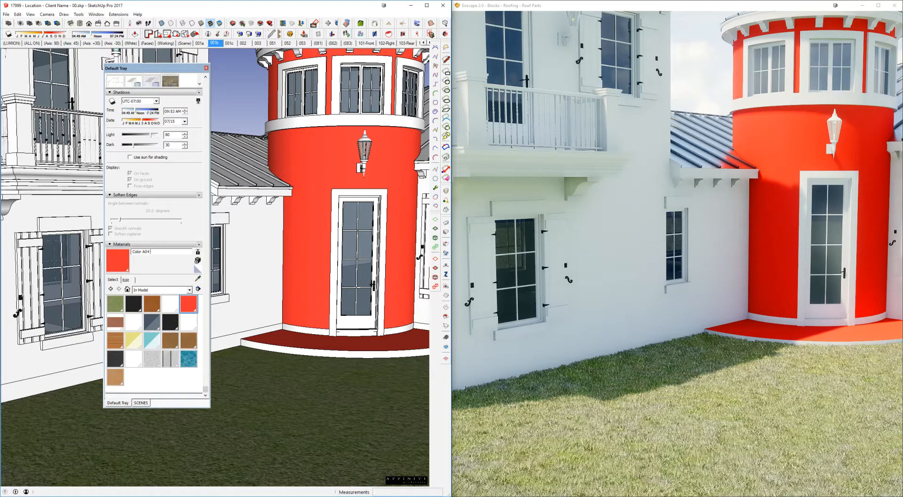
pyautogui.write('METAL')
pyautogui.press('Return')
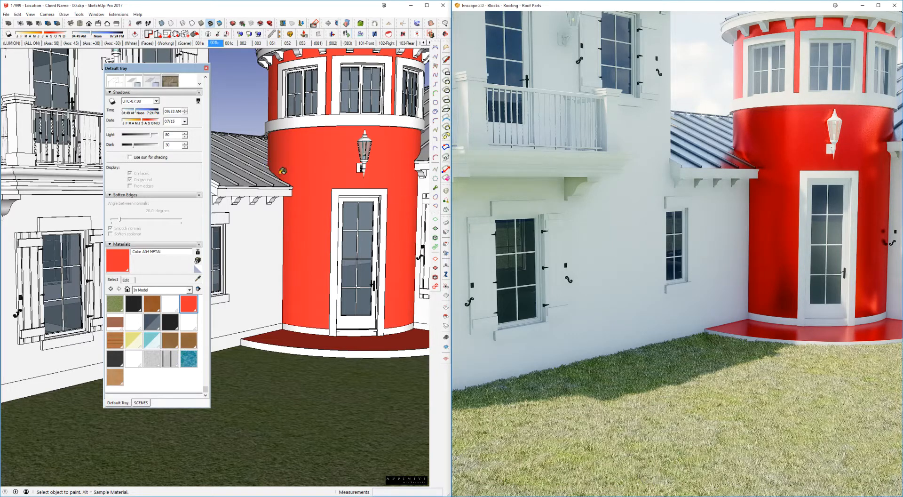
# Step: Delete the Color A04 METAL material, replacing its use with the default material, and move the tray away from the model view
pyautogui.moveTo(283, 171); pyautogui.dragTo(280, 185, button='middle')
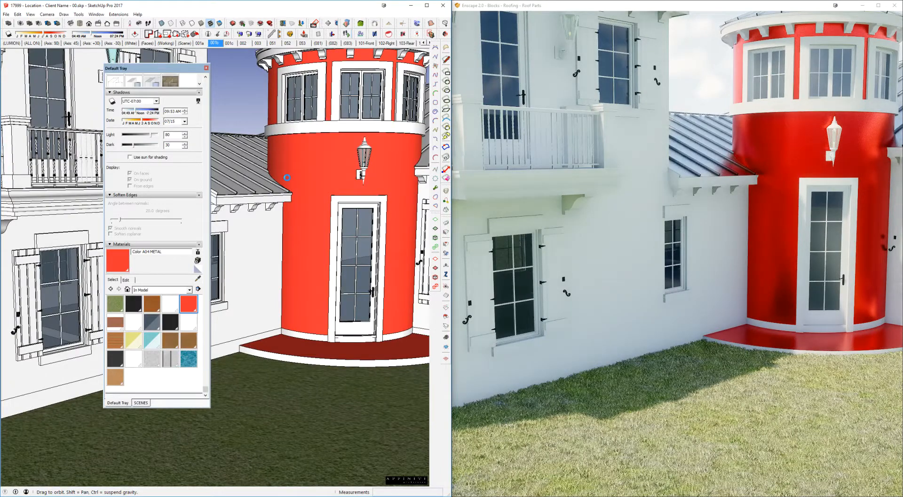
pyautogui.scroll(-2, 287, 177)
pyautogui.scroll(-2, 286, 177)
pyautogui.moveTo(287, 177)
pyautogui.mouseDown(button='middle')
pyautogui.moveTo(333, 221)
pyautogui.moveTo(337, 239)
pyautogui.moveTo(354, 237)
pyautogui.mouseUp(button='middle')
pyautogui.scroll(3, 339, 261)
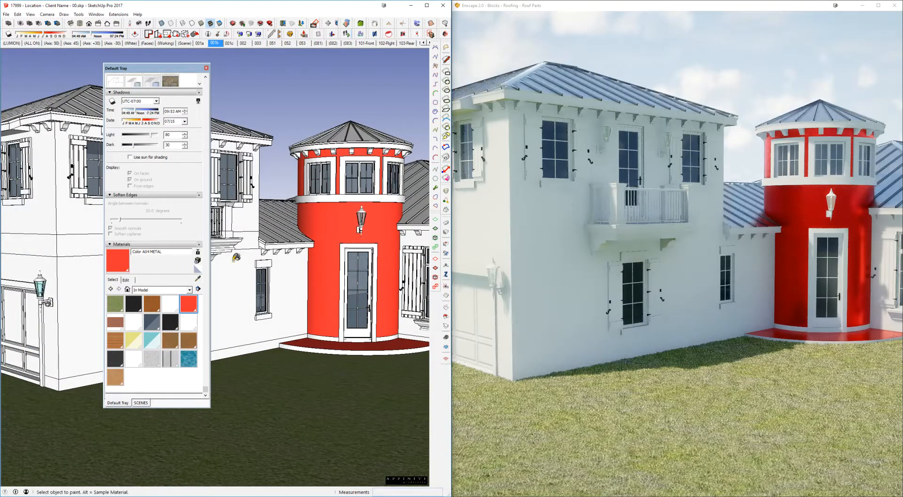
pyautogui.click(203, 308)
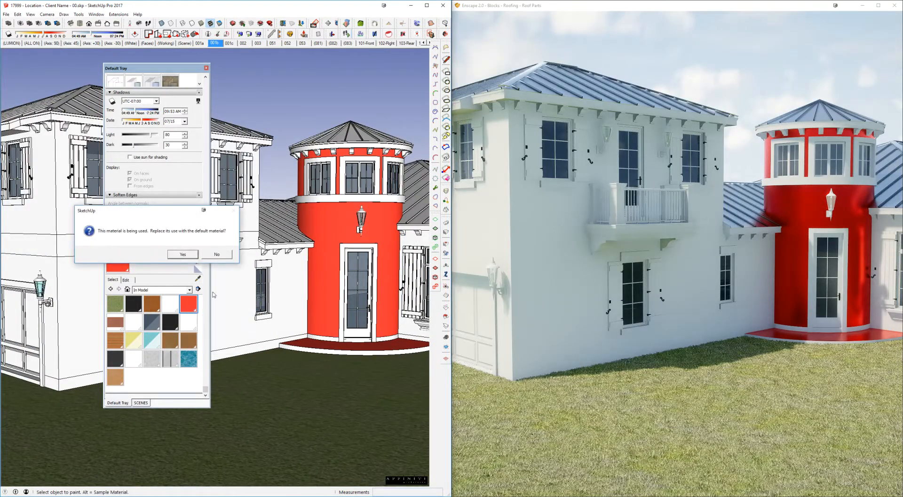
pyautogui.click(190, 259)
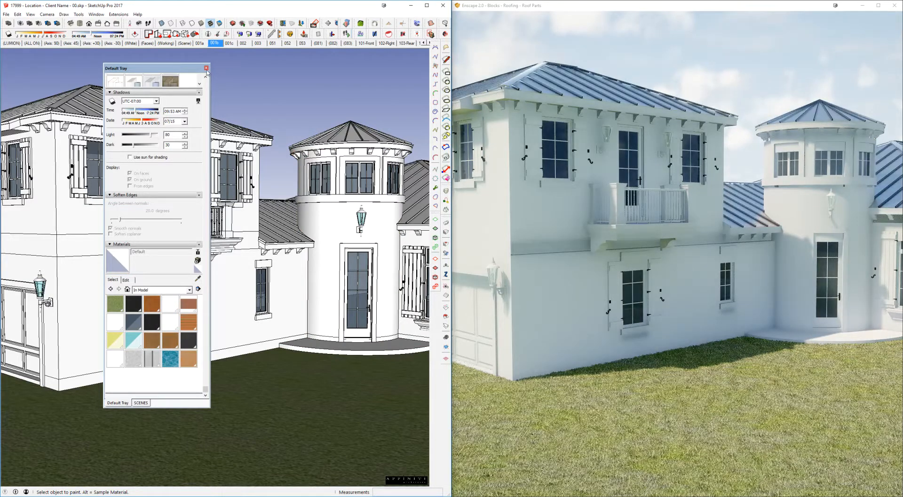
pyautogui.moveTo(187, 69)
pyautogui.mouseDown()
pyautogui.moveTo(902, 48)
pyautogui.moveTo(902, 29)
pyautogui.mouseUp()
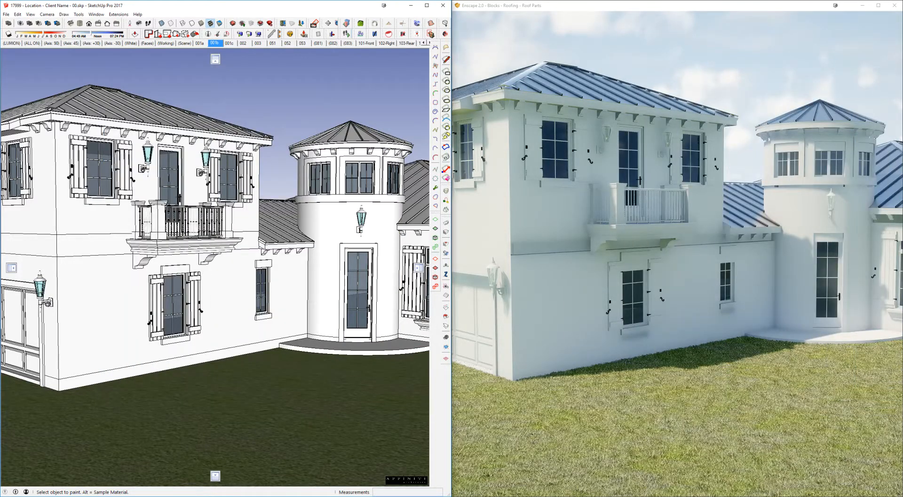
# Step: Examine the two-storey wing and its roof from above, then the whole house from farther back, in the model and live render
pyautogui.moveTo(640, 129); pyautogui.dragTo(617, 131, button='right')
pyautogui.moveTo(352, 156)
pyautogui.mouseDown(button='middle')
pyautogui.moveTo(293, 157)
pyautogui.moveTo(276, 189)
pyautogui.moveTo(274, 237)
pyautogui.mouseUp(button='middle')
pyautogui.keyDown('shift'); pyautogui.moveTo(89, 193); pyautogui.dragTo(268, 170, button='middle'); pyautogui.keyUp('shift')
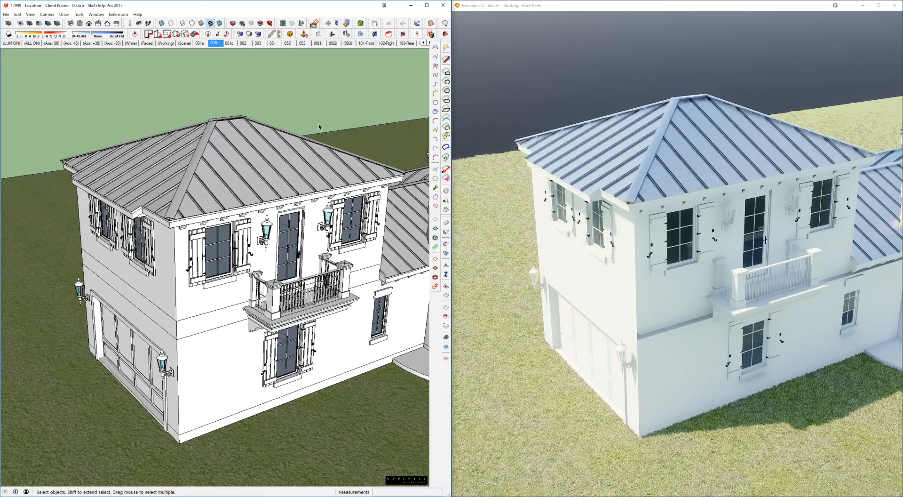
pyautogui.moveTo(336, 192)
pyautogui.mouseDown(button='middle')
pyautogui.moveTo(323, 191)
pyautogui.moveTo(328, 107)
pyautogui.moveTo(264, 190)
pyautogui.moveTo(266, 262)
pyautogui.mouseUp(button='middle')
pyautogui.scroll(-4, 275, 186)
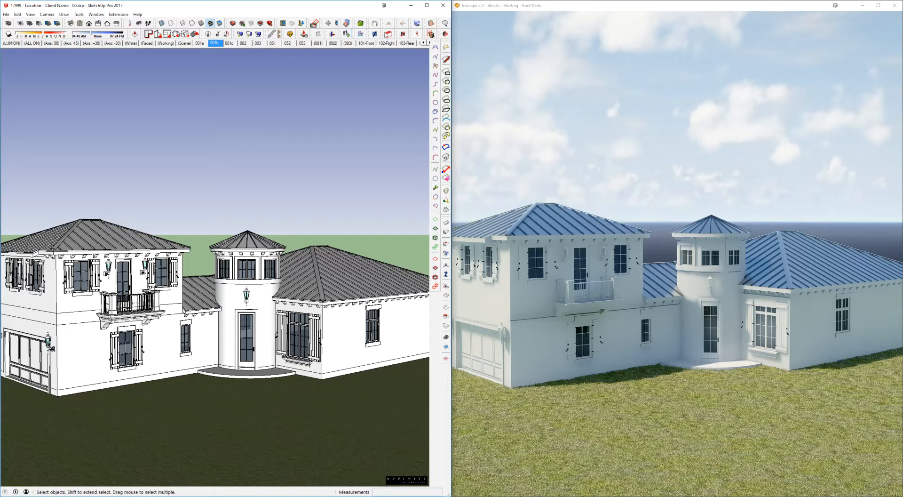
pyautogui.moveTo(398, 496)
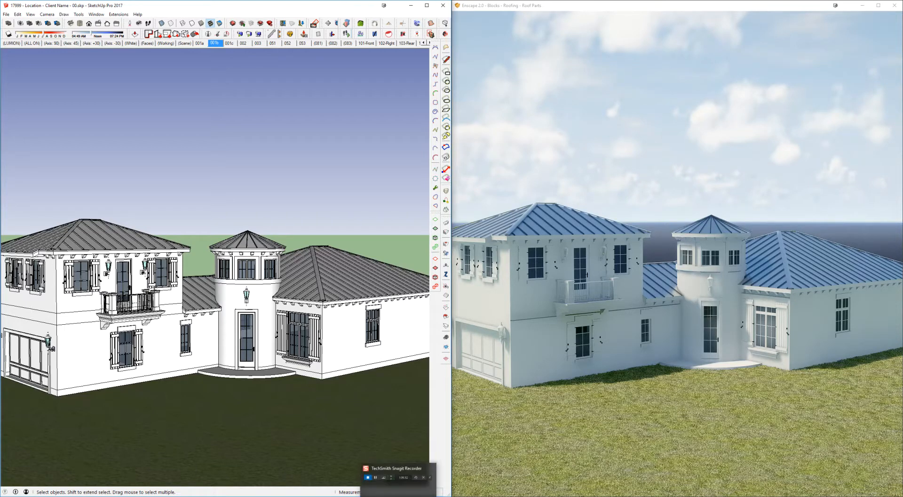